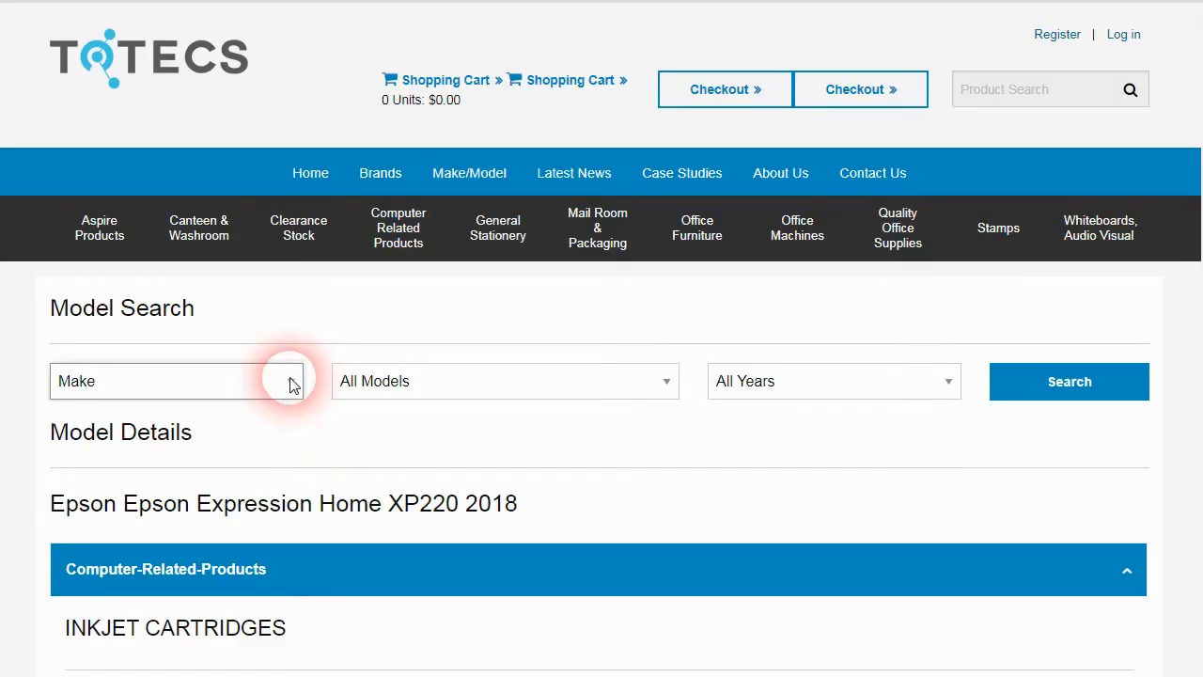
Set Model Search to make Epson and model Epson Expression Home XP220.
{"action": "left_click", "coordinate": [292, 384]}
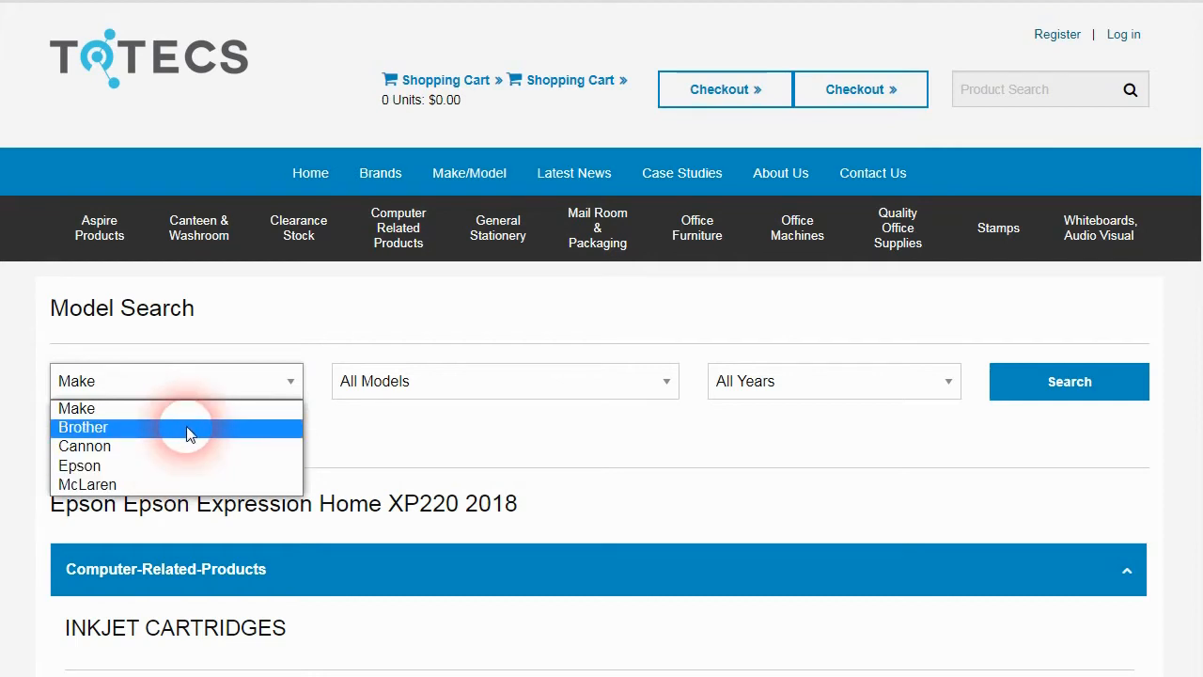
{"action": "left_click", "coordinate": [79, 465]}
{"action": "left_click", "coordinate": [651, 382]}
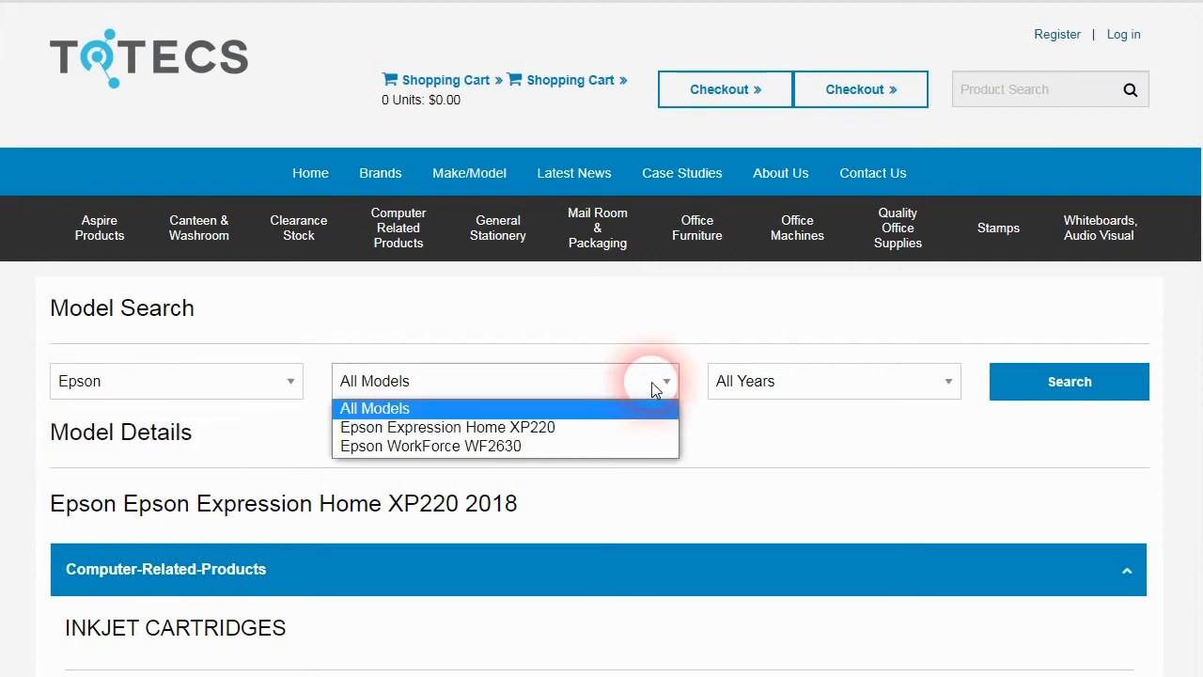
{"action": "left_click", "coordinate": [582, 435]}
View the XP220's 220XL ink cartridges, then show the data set's makers and models.
{"action": "scroll", "coordinate": [494, 378], "scroll_direction": "down", "scroll_amount": 2}
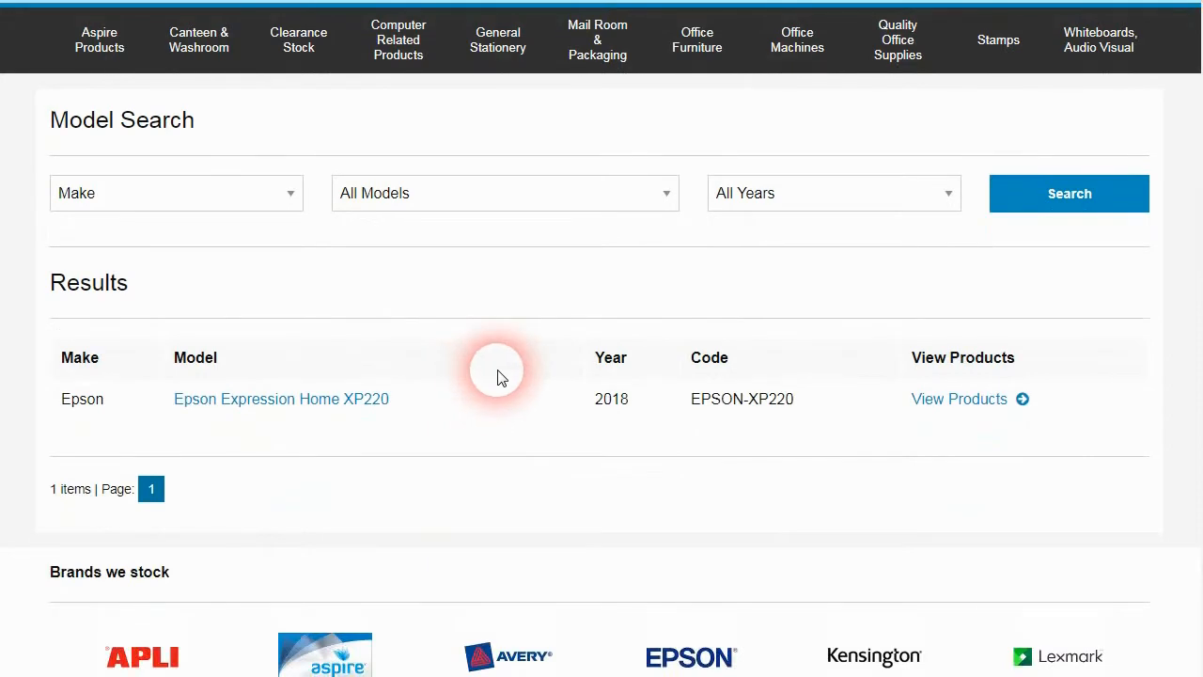
{"action": "scroll", "coordinate": [498, 376], "scroll_direction": "up", "scroll_amount": 1}
{"action": "left_click", "coordinate": [344, 491]}
{"action": "scroll", "coordinate": [496, 392], "scroll_direction": "down", "scroll_amount": 4}
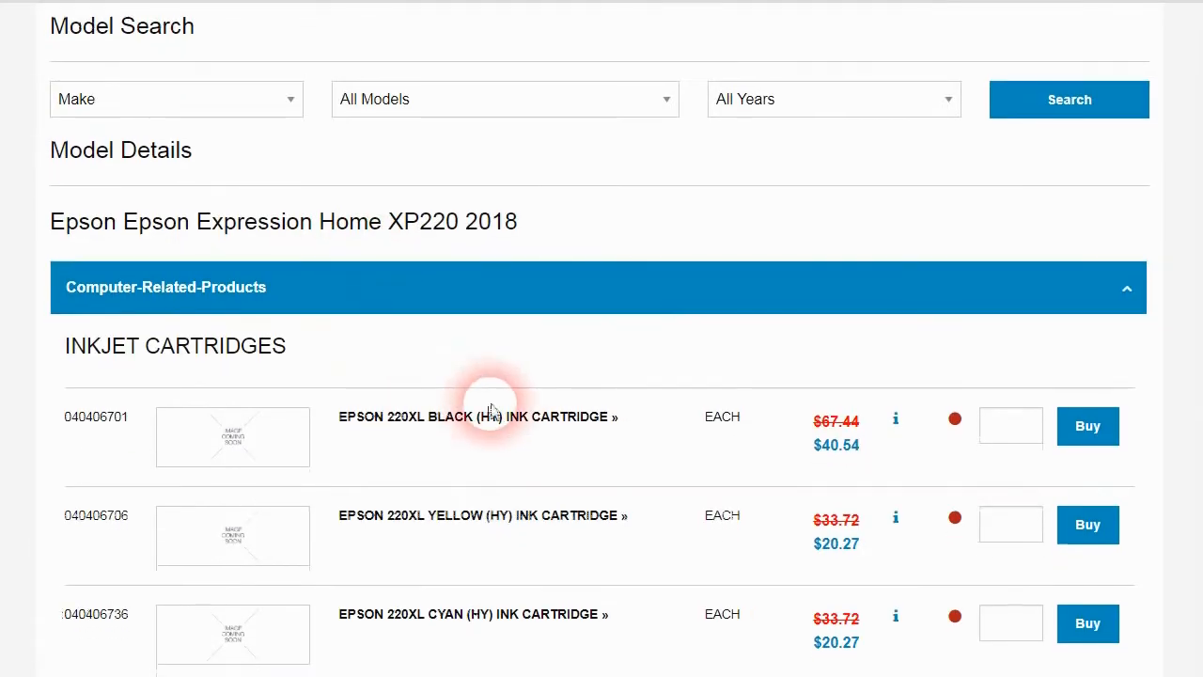
{"action": "scroll", "coordinate": [596, 503], "scroll_direction": "up", "scroll_amount": 1}
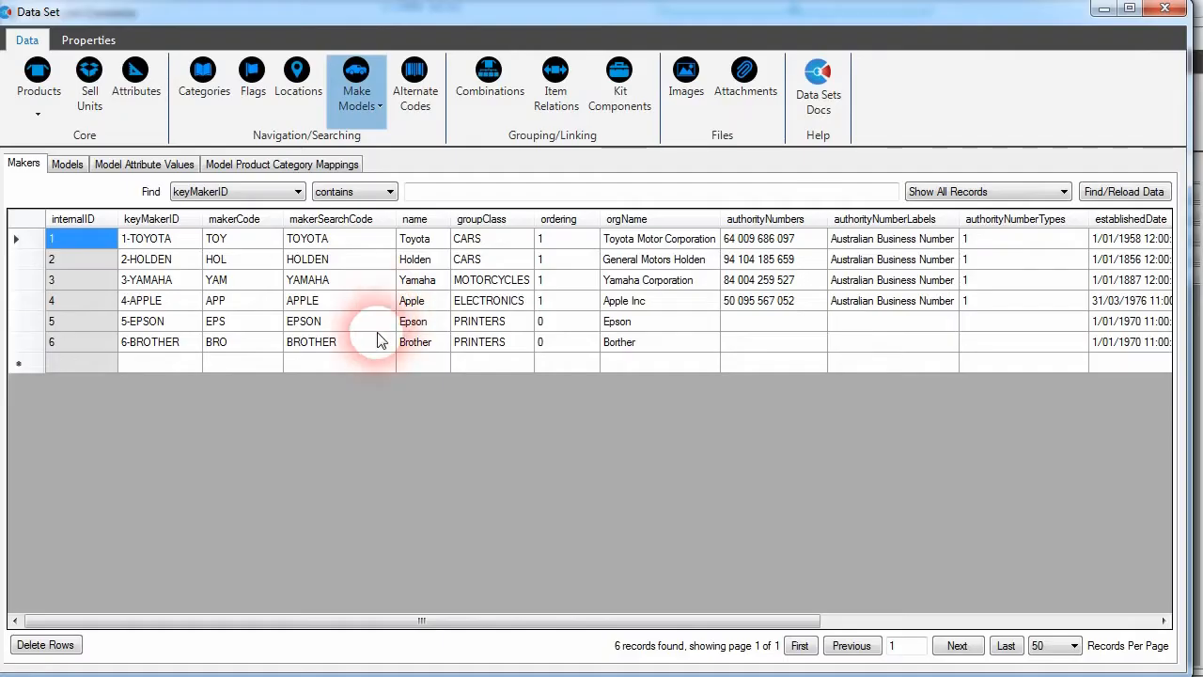
{"action": "left_click", "coordinate": [374, 336]}
{"action": "left_click", "coordinate": [362, 301]}
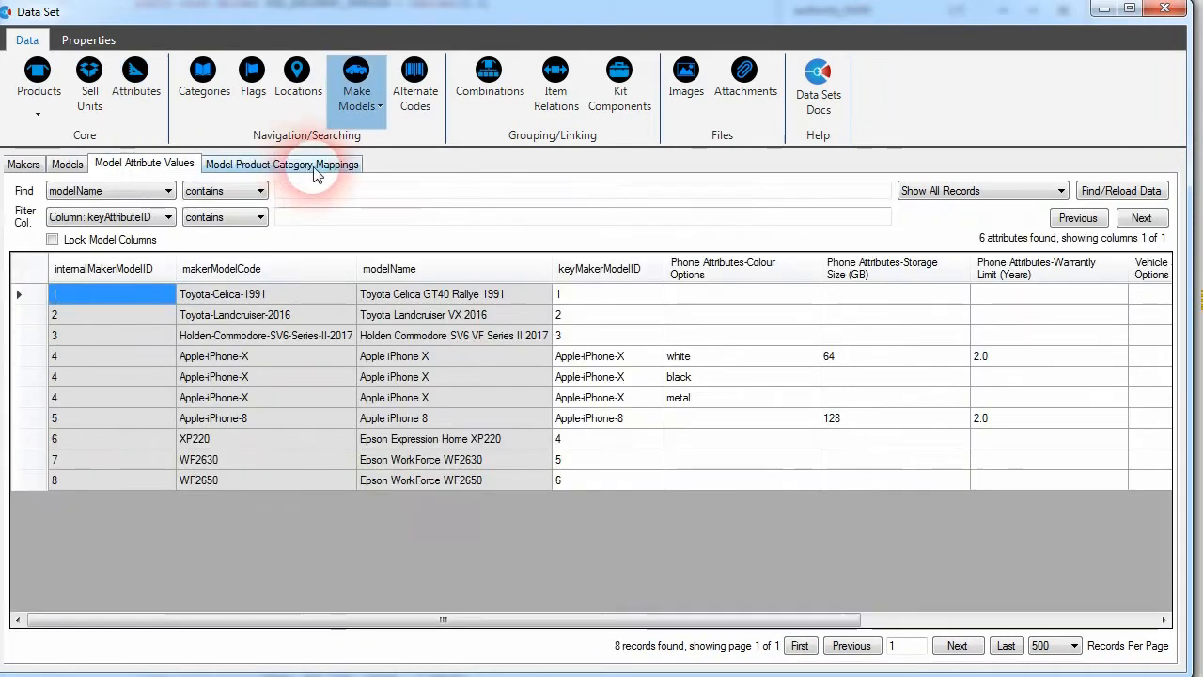
Open the model product category mappings and expand the BEARINGS and BATTERIES categories.
{"action": "left_click", "coordinate": [315, 168]}
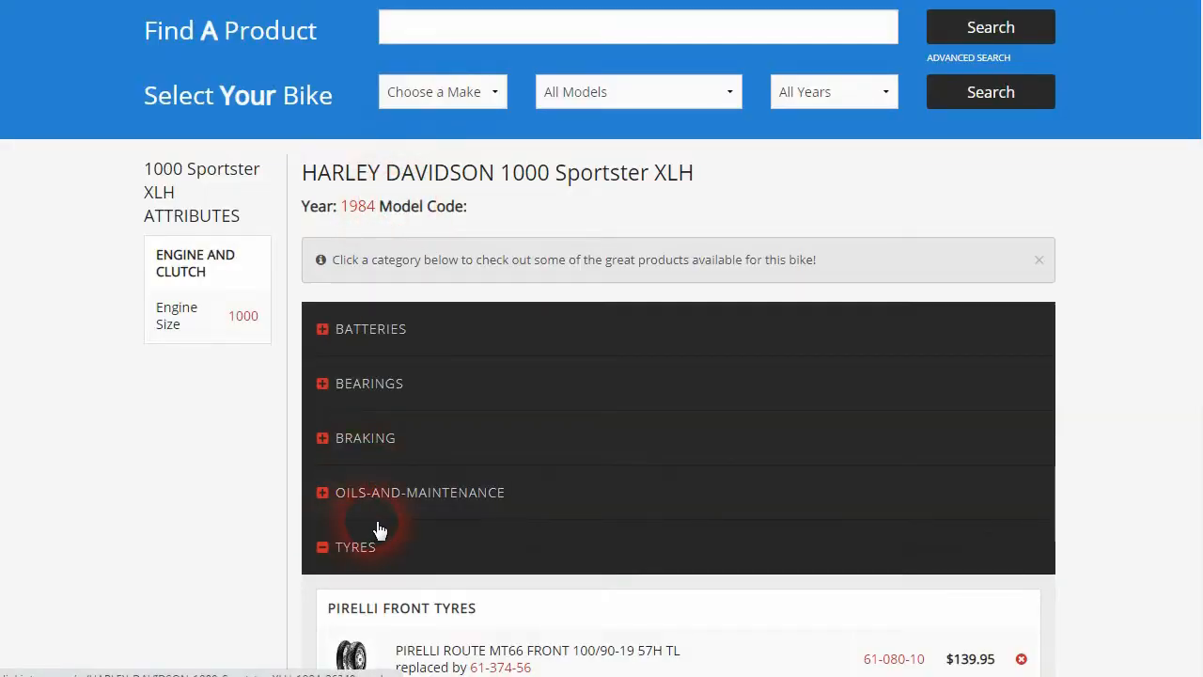
{"action": "left_click", "coordinate": [411, 393]}
{"action": "scroll", "coordinate": [395, 532], "scroll_direction": "down", "scroll_amount": 3}
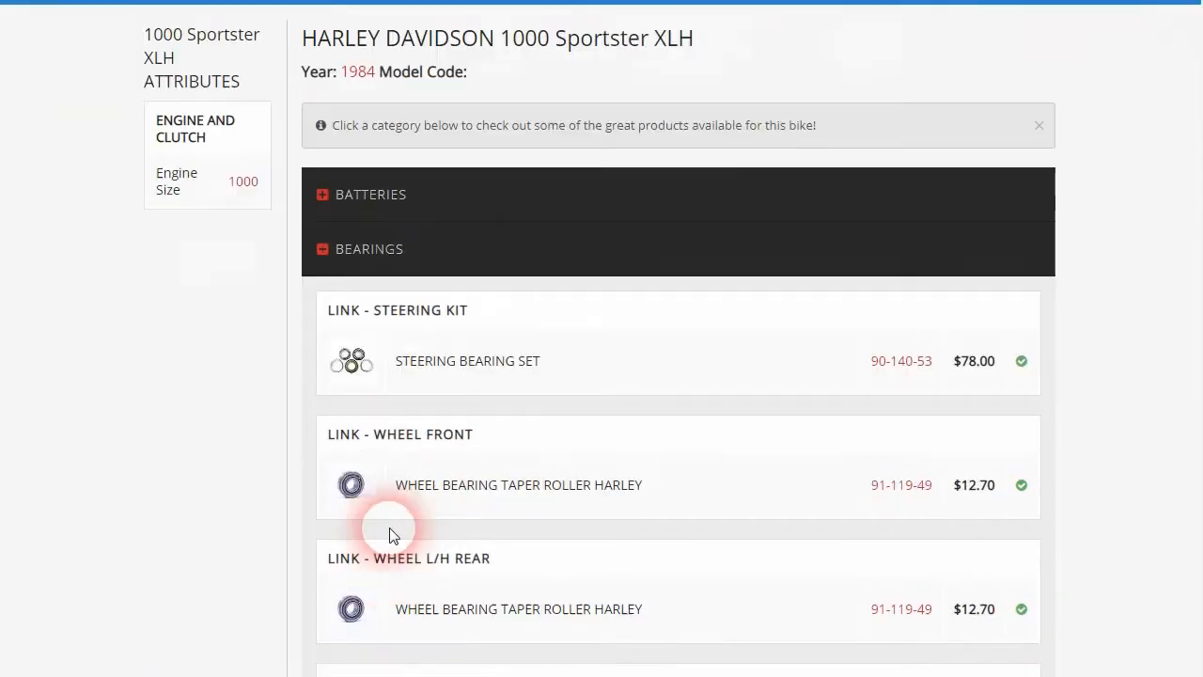
{"action": "scroll", "coordinate": [392, 542], "scroll_direction": "up", "scroll_amount": 1}
{"action": "left_click", "coordinate": [378, 142]}
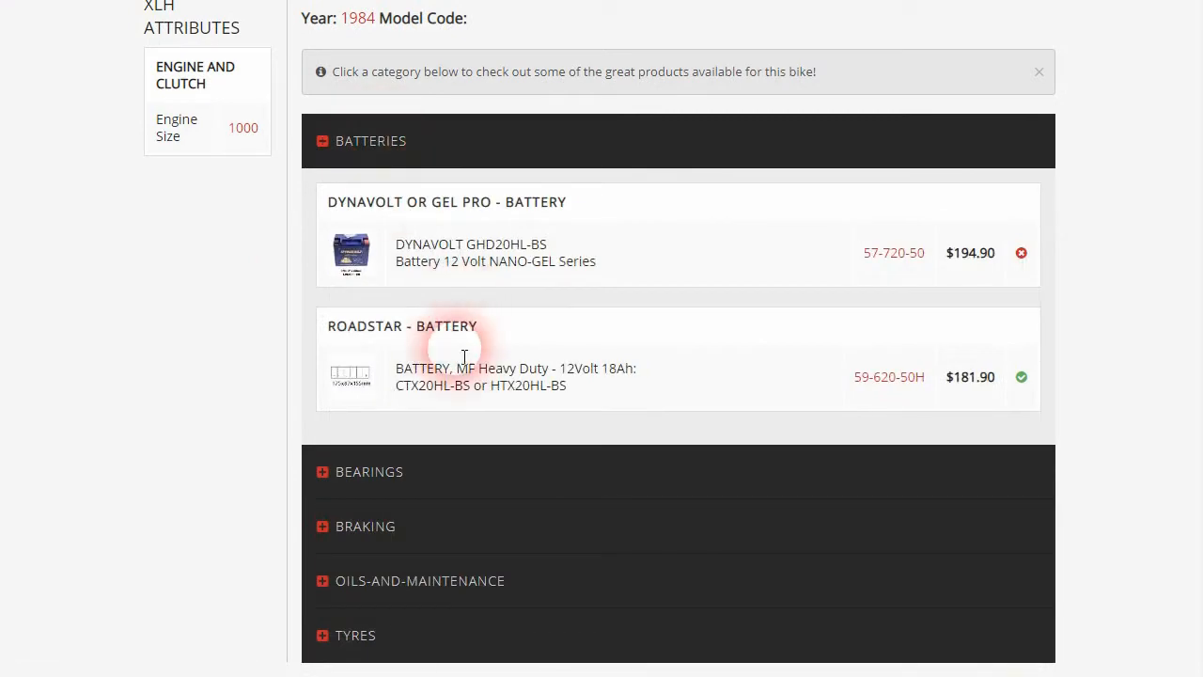
{"action": "scroll", "coordinate": [444, 422], "scroll_direction": "up", "scroll_amount": 1}
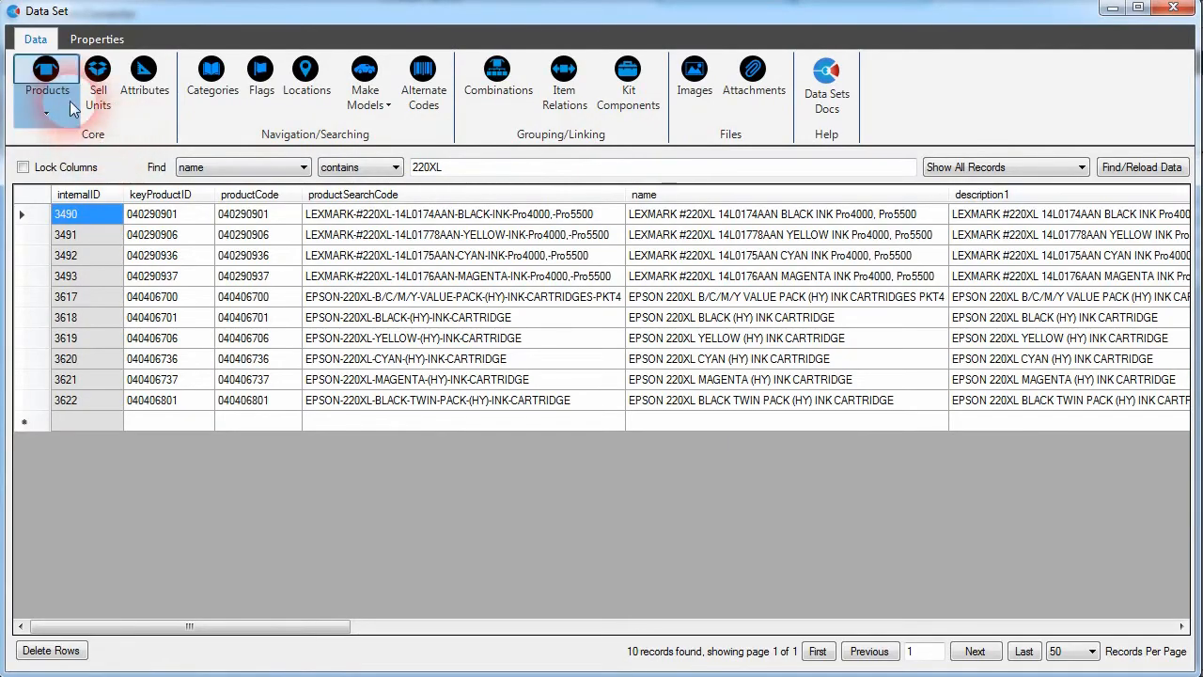
Open the products in a new window, select the microfibre bathroom cloths product, and tile the windows.
{"action": "left_click", "coordinate": [141, 94]}
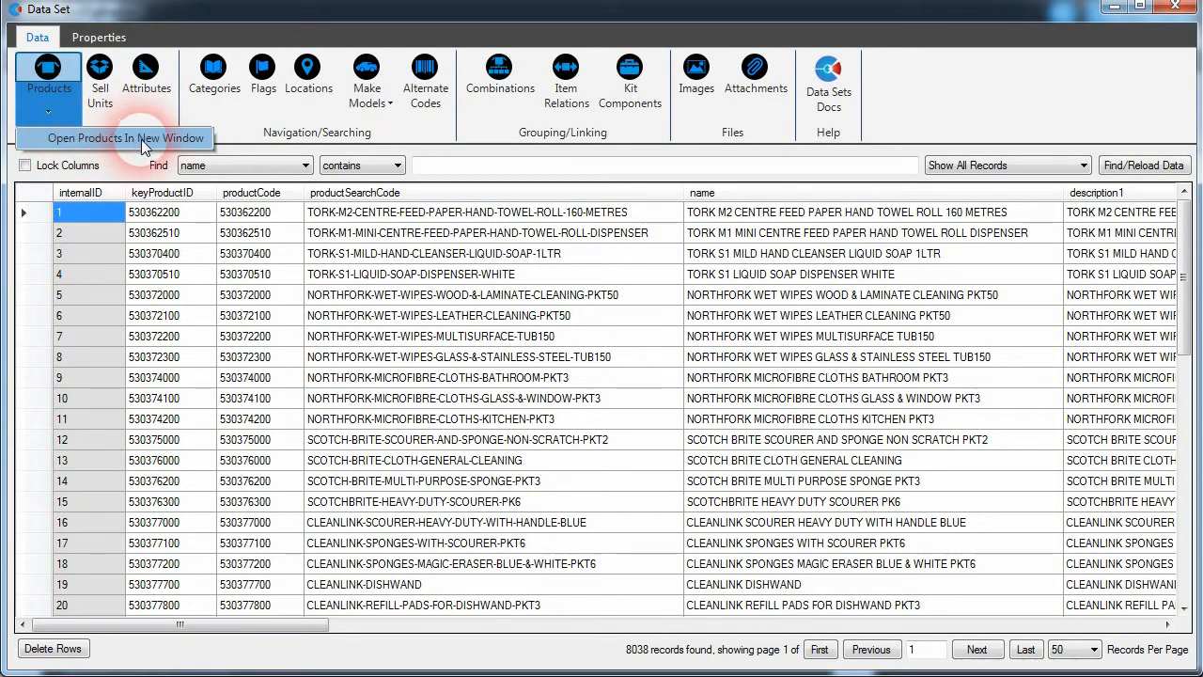
{"action": "left_click", "coordinate": [144, 139]}
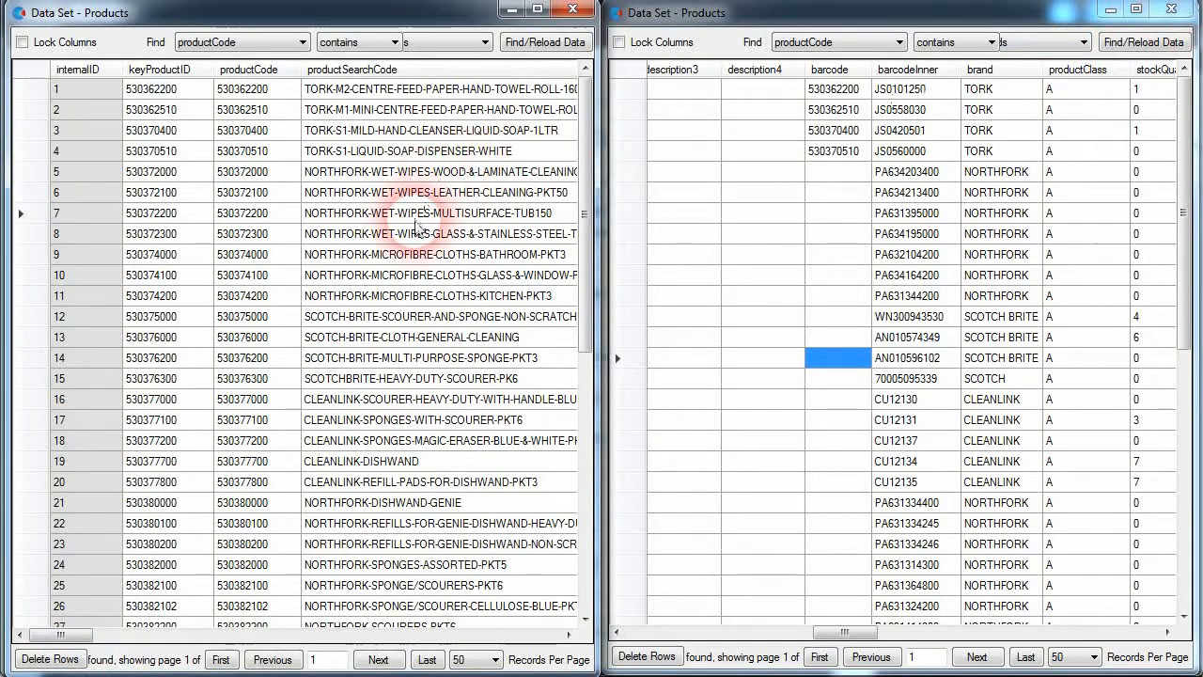
{"action": "left_click", "coordinate": [381, 255]}
{"action": "mouse_move", "coordinate": [1183, 130]}
{"action": "left_mouse_down"}
{"action": "mouse_move", "coordinate": [1172, 291]}
{"action": "mouse_move", "coordinate": [1199, 143]}
{"action": "left_mouse_up"}
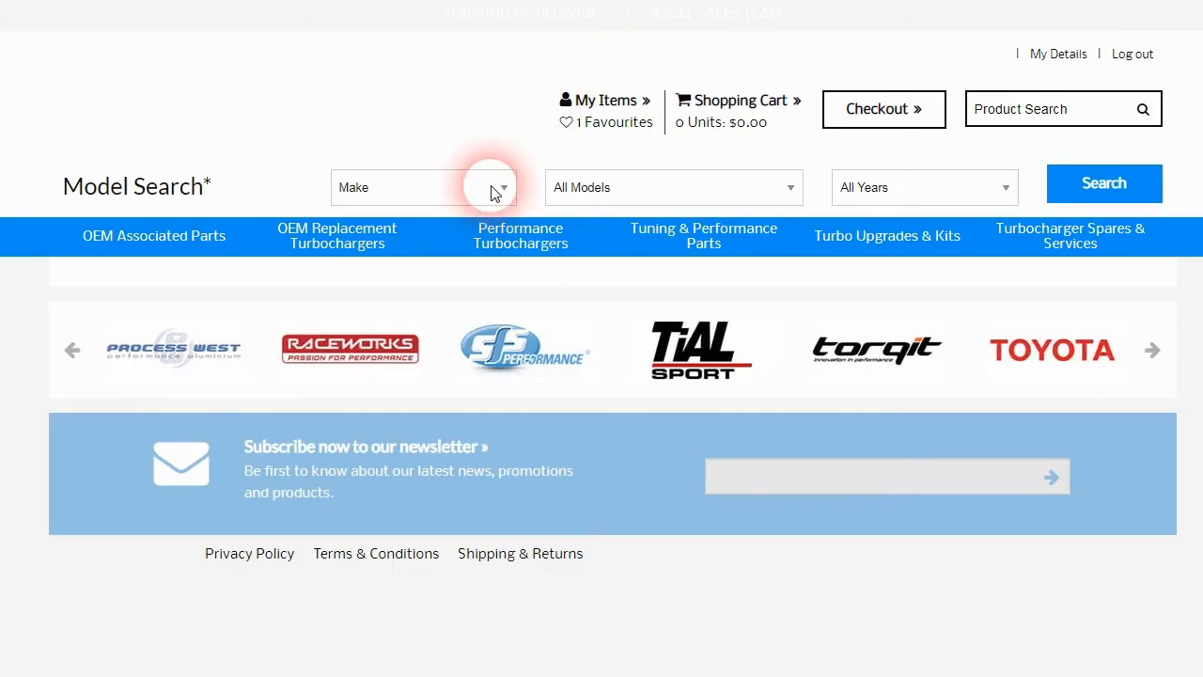
Choose TOYOTA as the make and browse the list of Toyota models.
{"action": "left_click", "coordinate": [496, 192]}
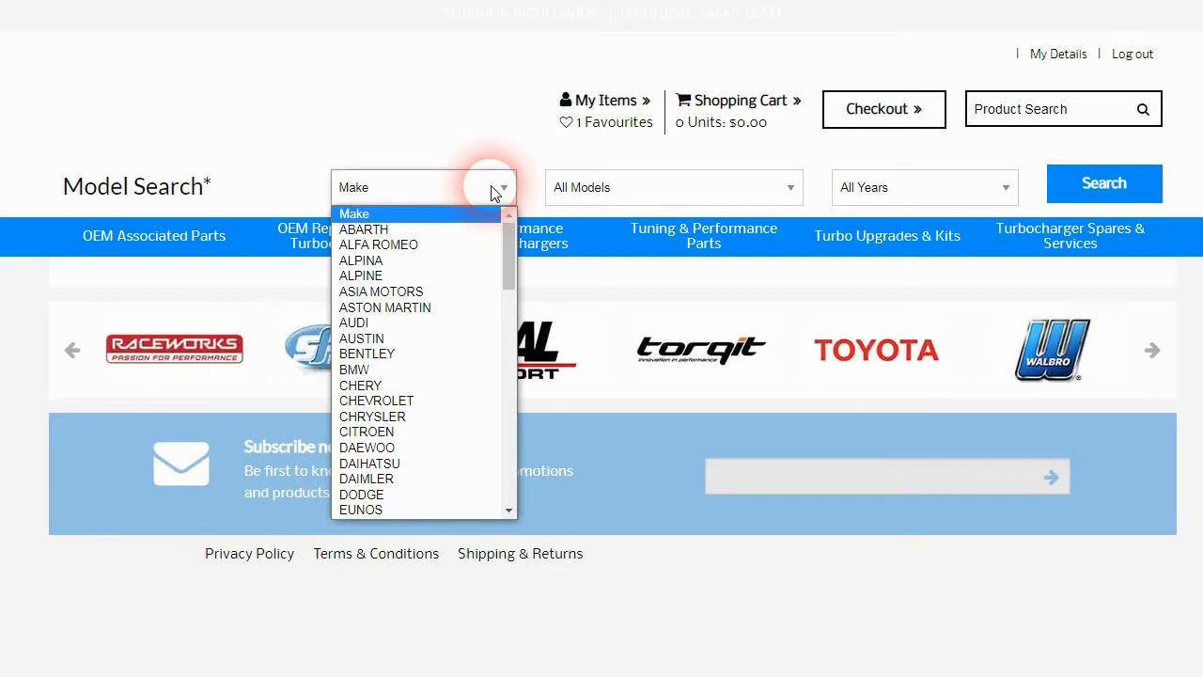
{"action": "scroll", "coordinate": [423, 357], "scroll_direction": "down", "scroll_amount": 10}
{"action": "left_click", "coordinate": [418, 449]}
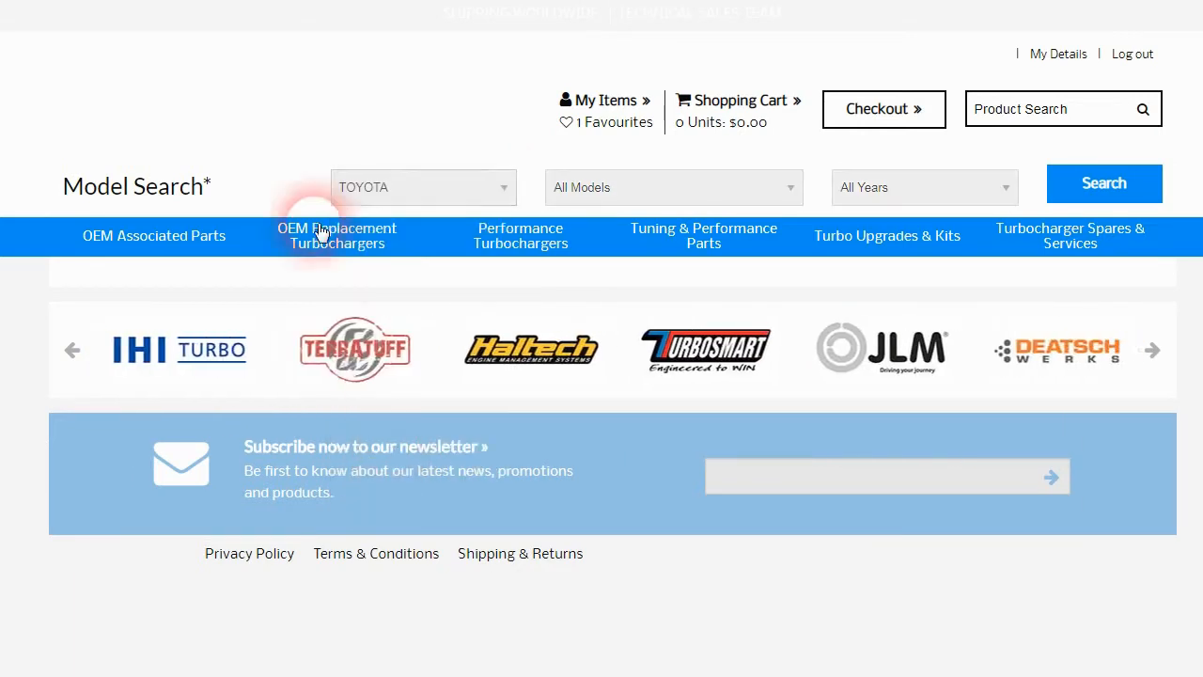
{"action": "left_click", "coordinate": [782, 193]}
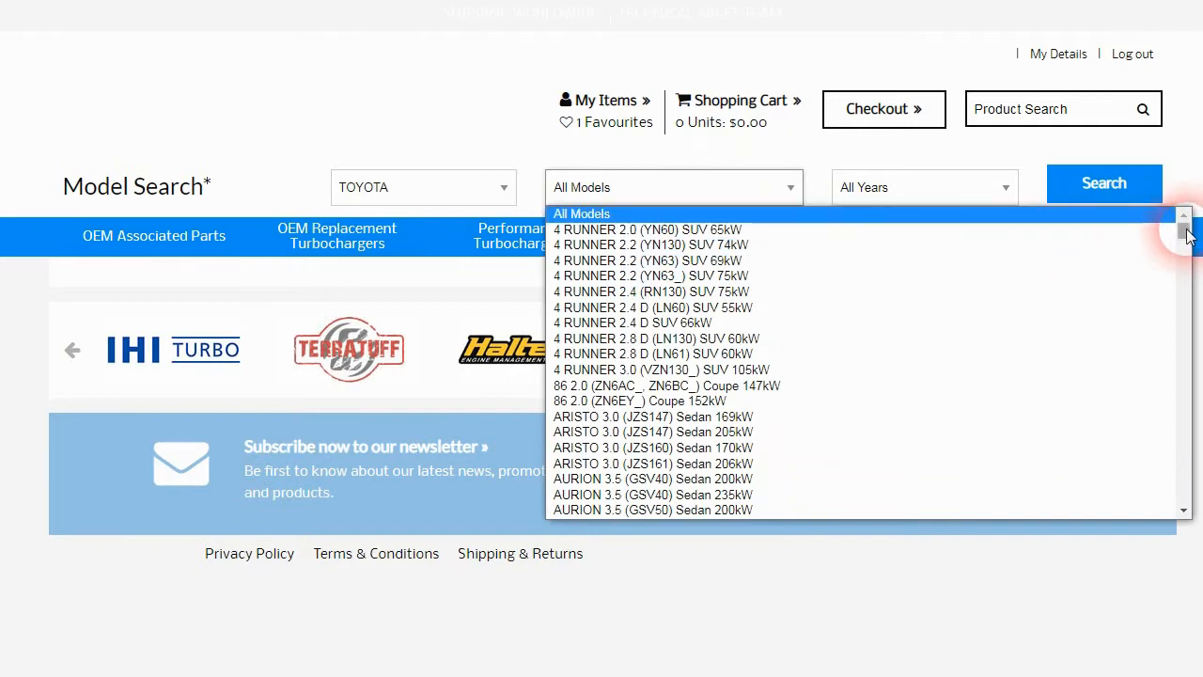
{"action": "left_click_drag", "start_coordinate": [1182, 228], "coordinate": [1161, 350]}
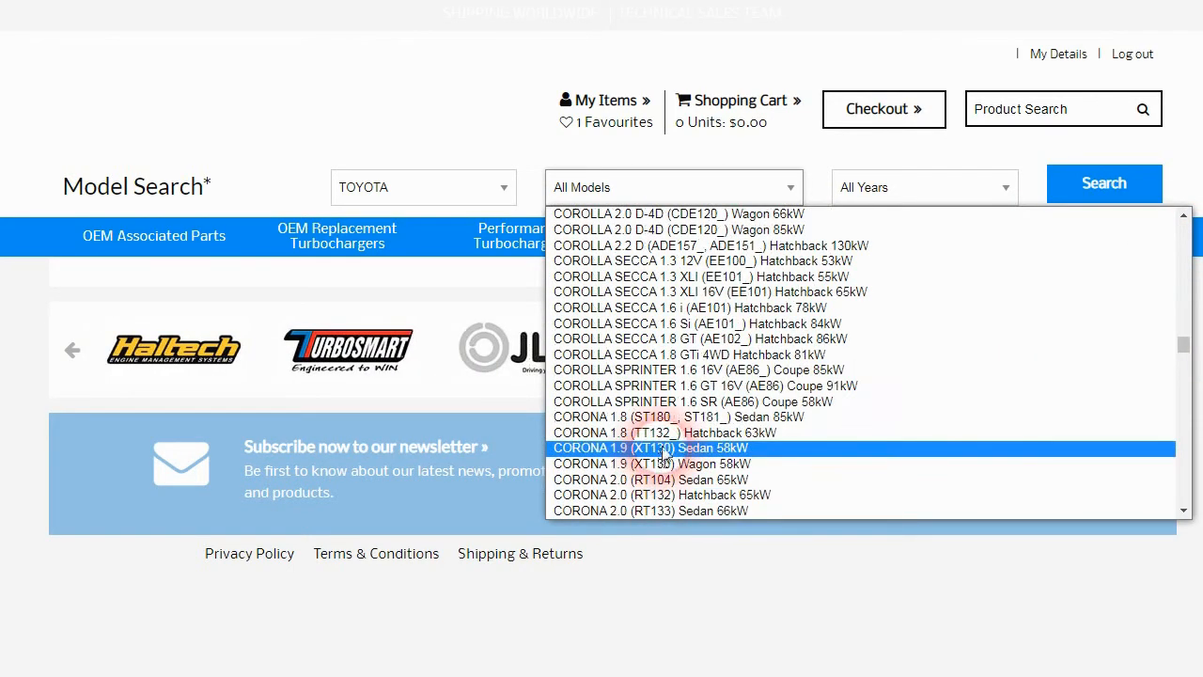
{"action": "left_click", "coordinate": [485, 119]}
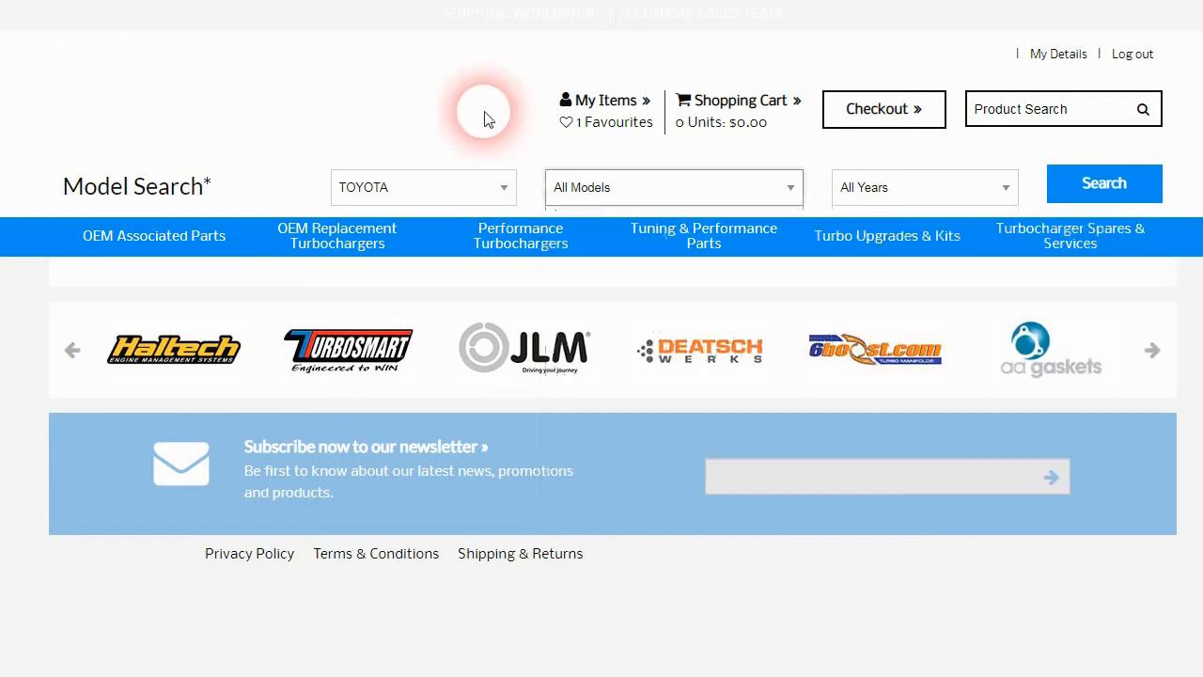
{"action": "left_click", "coordinate": [742, 199]}
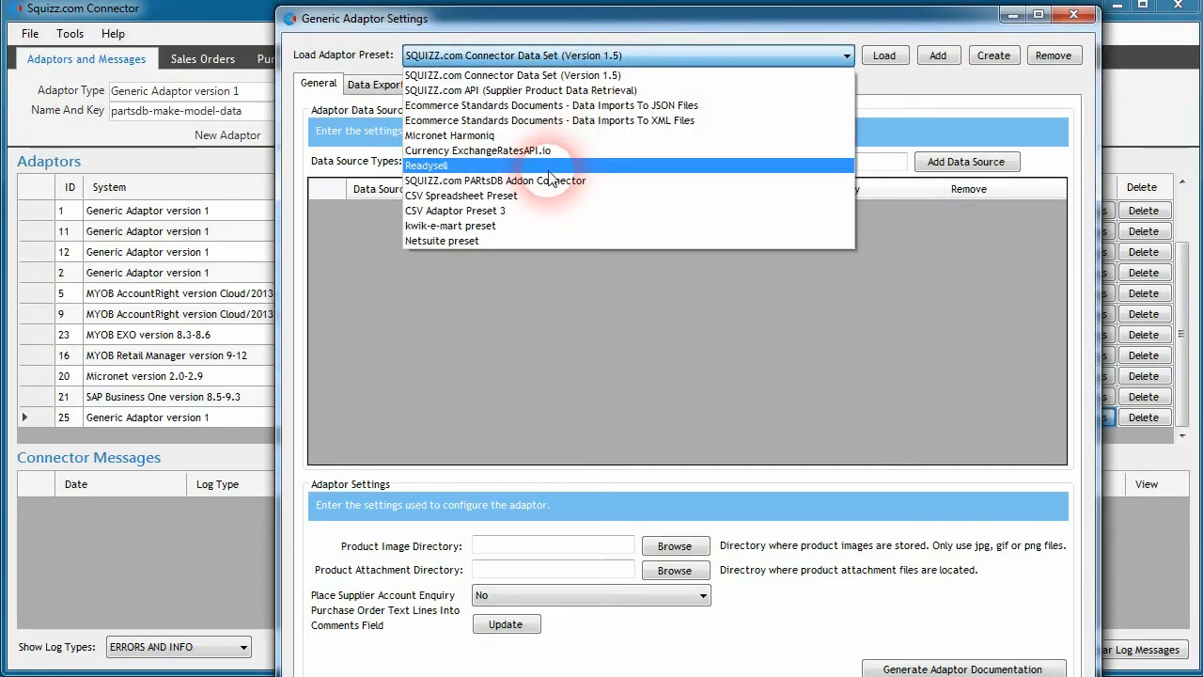
Choose the SQUIZZ.com PARtsDB Addon Connector preset and view parts for the 2020 TOYOTA CAMRY.
{"action": "left_click", "coordinate": [553, 181]}
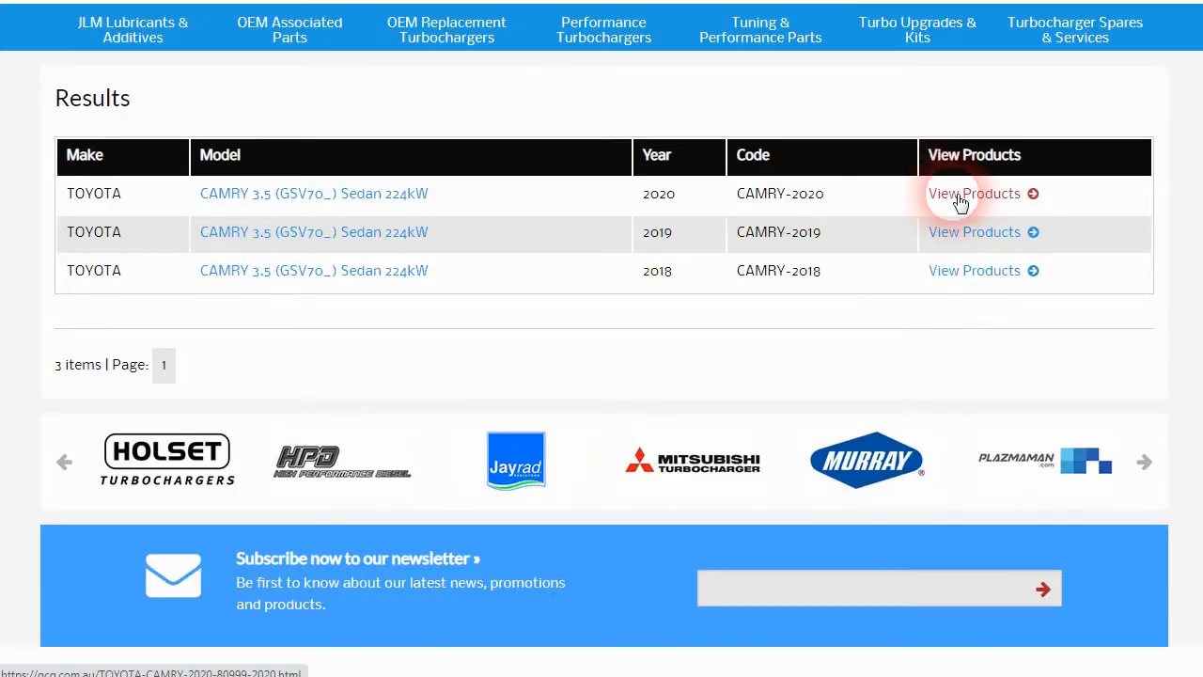
{"action": "left_click", "coordinate": [959, 199]}
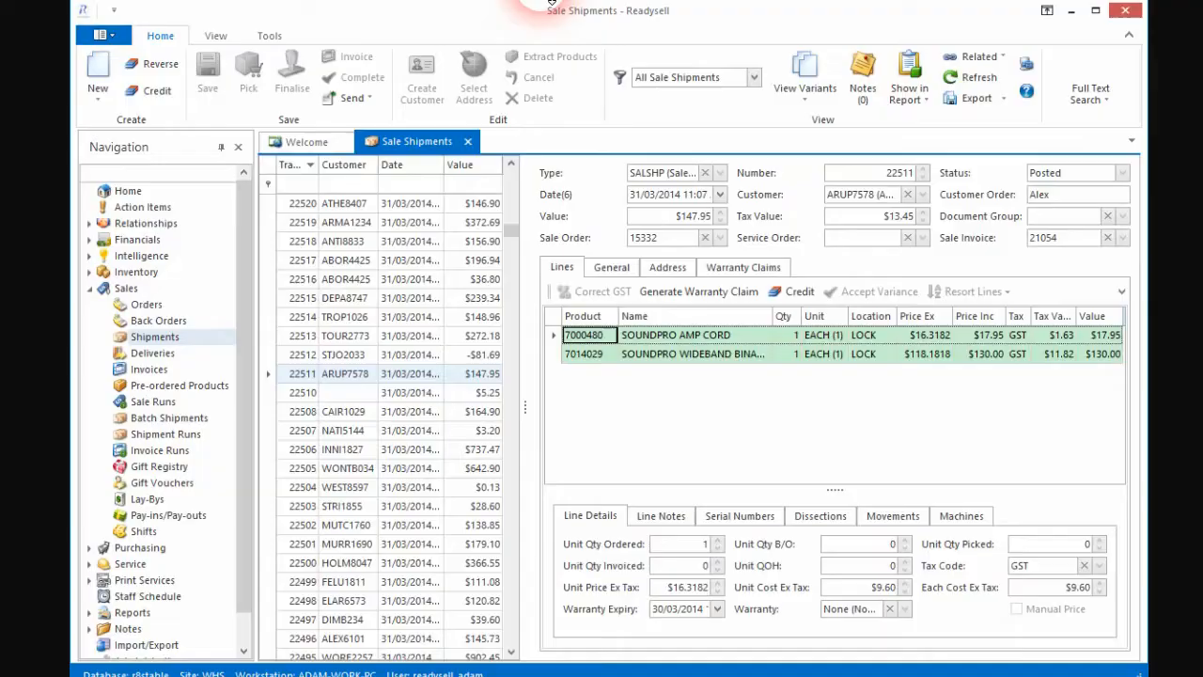
Inspect a Readysell shipment's lines, then the order imported from the readysell adaptor.
{"action": "left_click", "coordinate": [357, 301]}
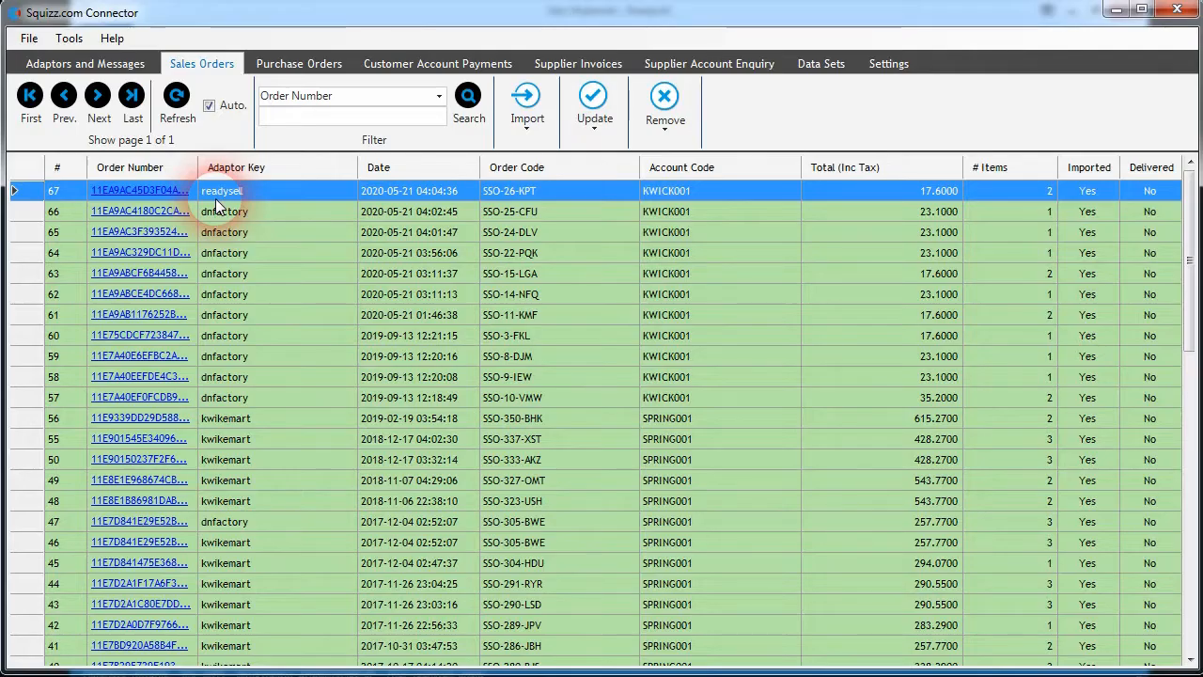
{"action": "left_click", "coordinate": [238, 196]}
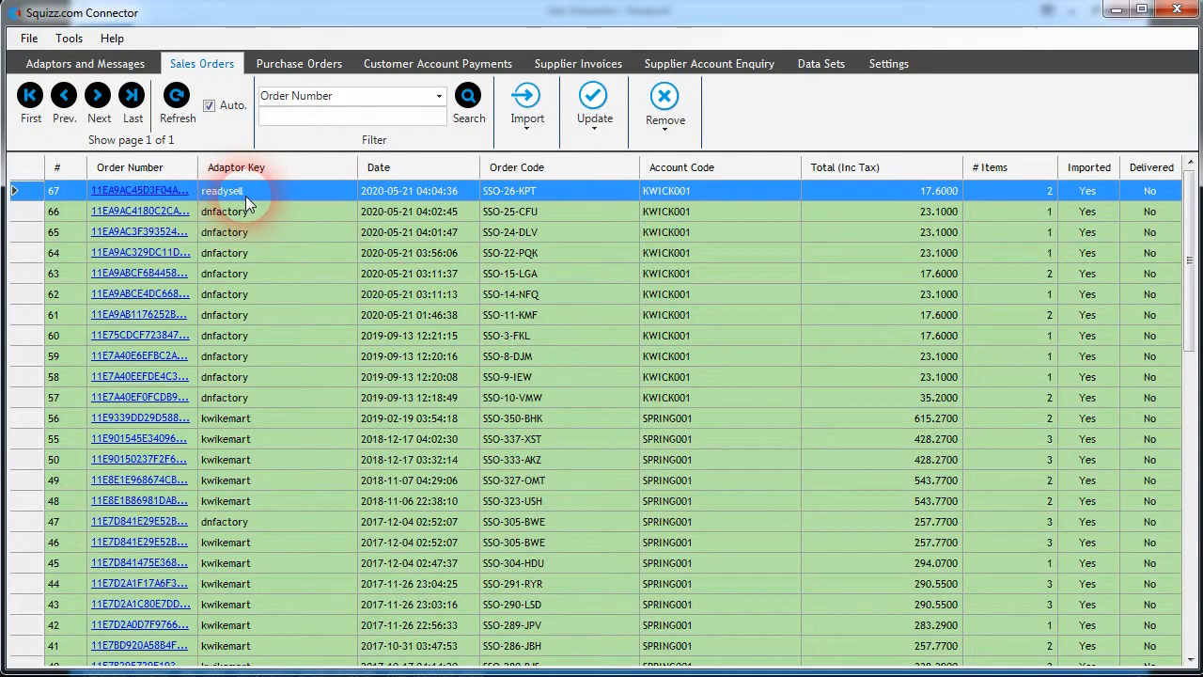
Load the Readysell adaptor preset and save its data hook settings.
{"action": "left_click", "coordinate": [299, 190]}
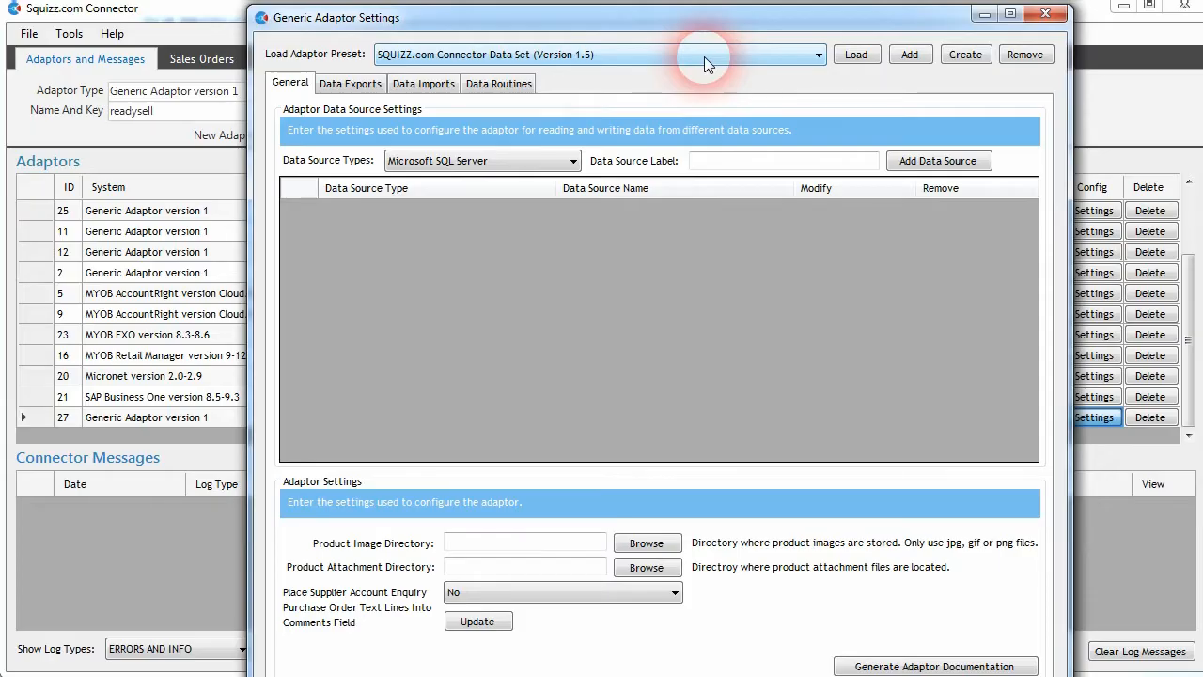
{"action": "left_click", "coordinate": [704, 56]}
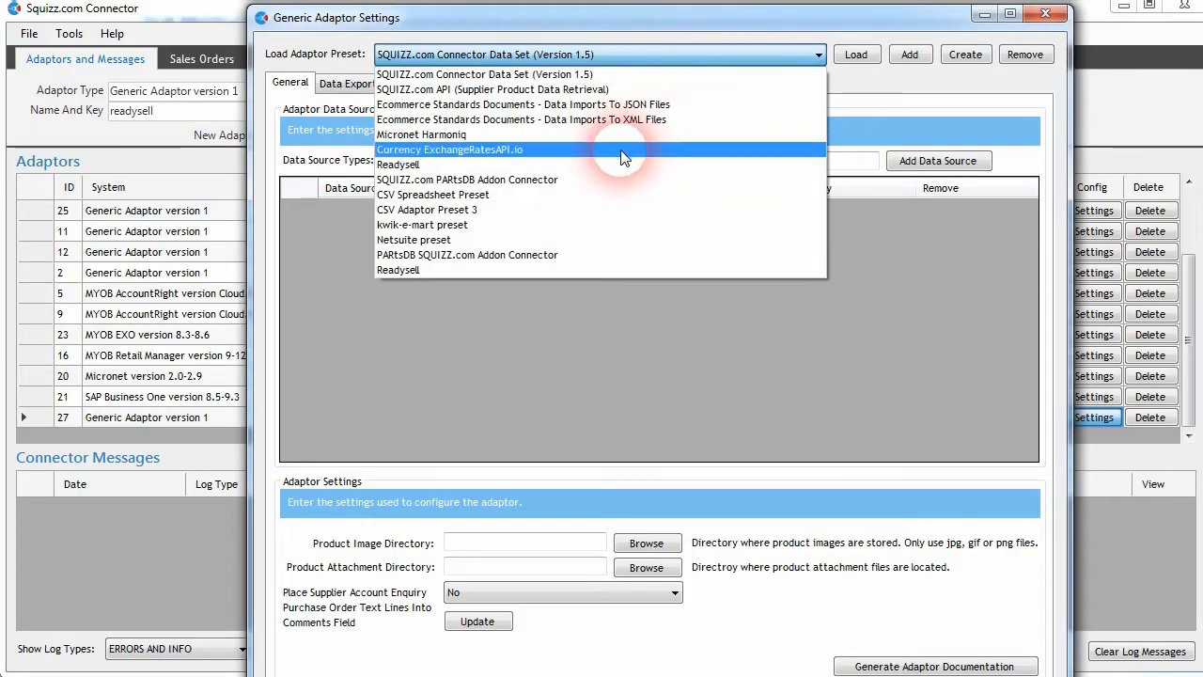
{"action": "left_click", "coordinate": [616, 161]}
{"action": "left_click", "coordinate": [863, 57]}
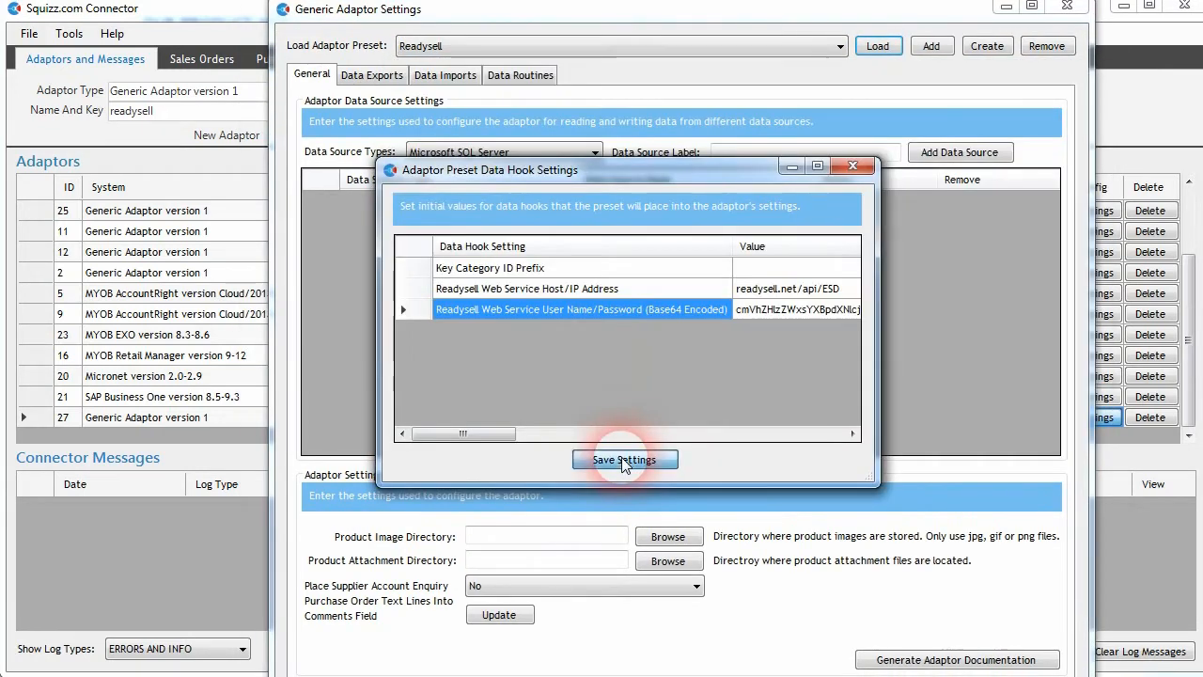
{"action": "left_click", "coordinate": [622, 460]}
{"action": "left_click", "coordinate": [840, 383]}
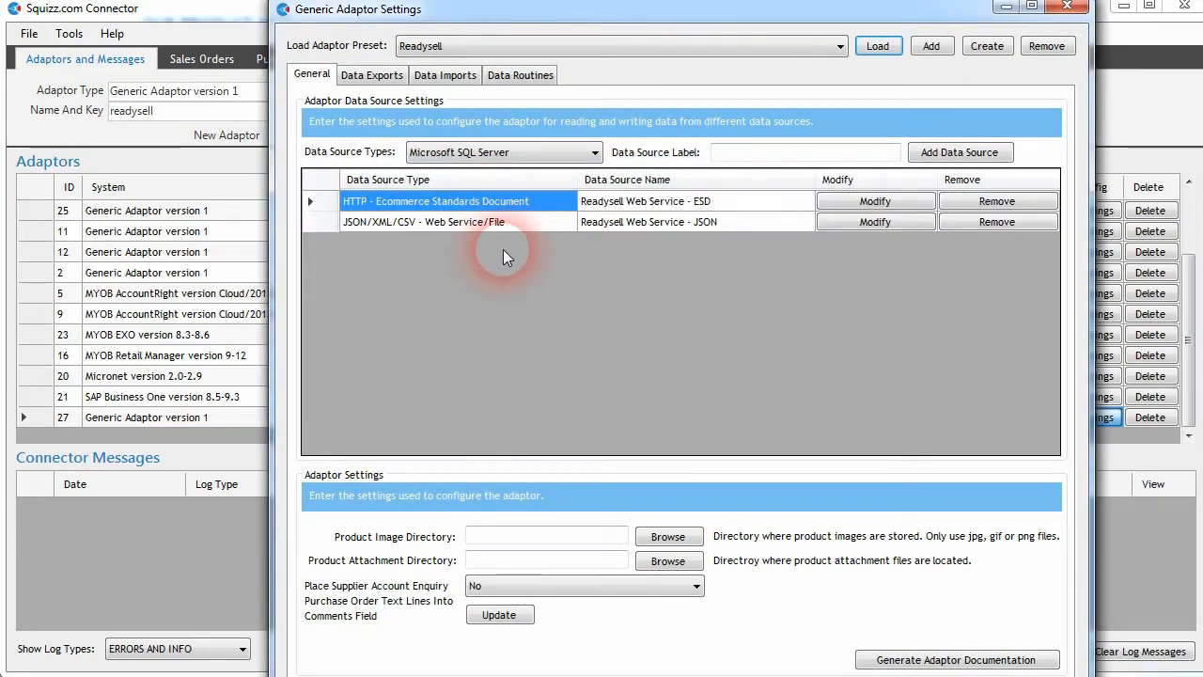
Show the Products export's data field mappings under Data Exports.
{"action": "left_click", "coordinate": [373, 75]}
{"action": "scroll", "coordinate": [612, 148], "scroll_direction": "down", "scroll_amount": 1}
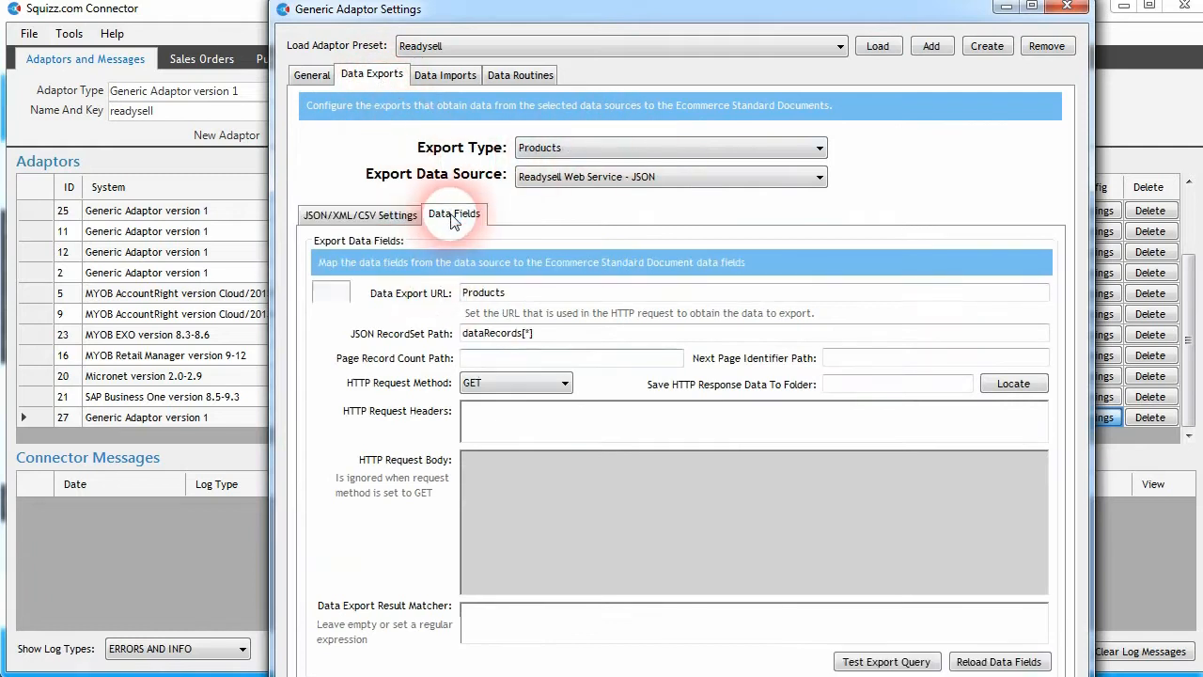
{"action": "left_click", "coordinate": [455, 215]}
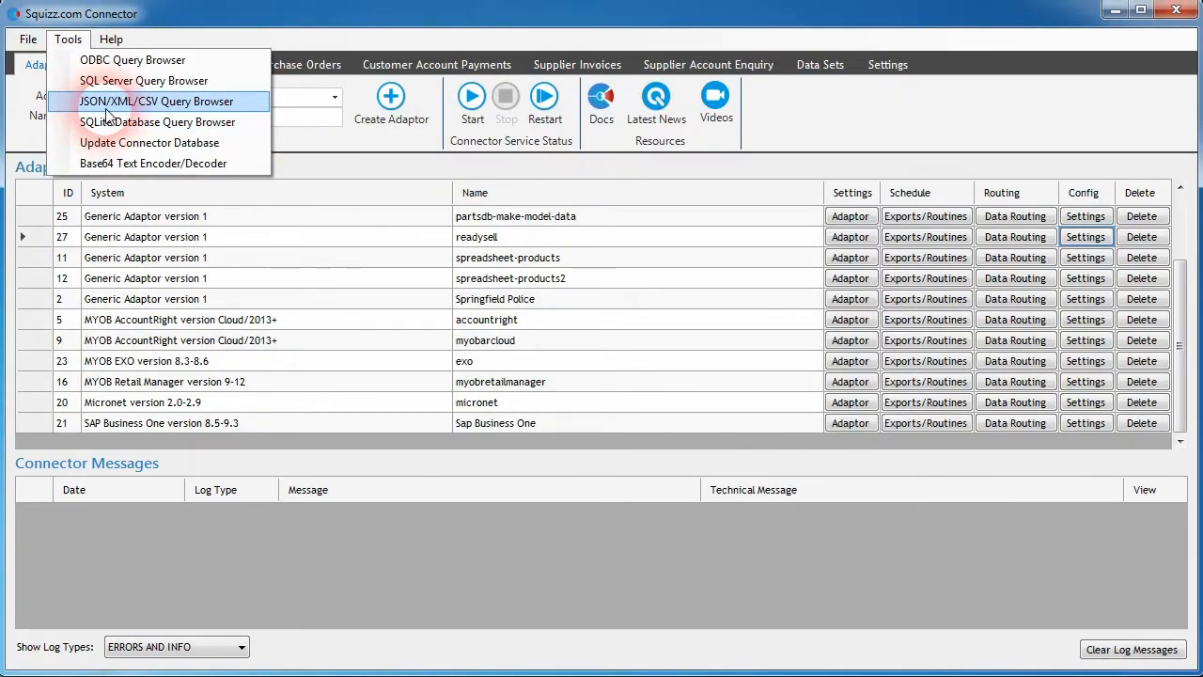
Open the JSON/XML/CSV query browser and read the REPLACE and ROUND function documentation.
{"action": "left_click", "coordinate": [106, 109]}
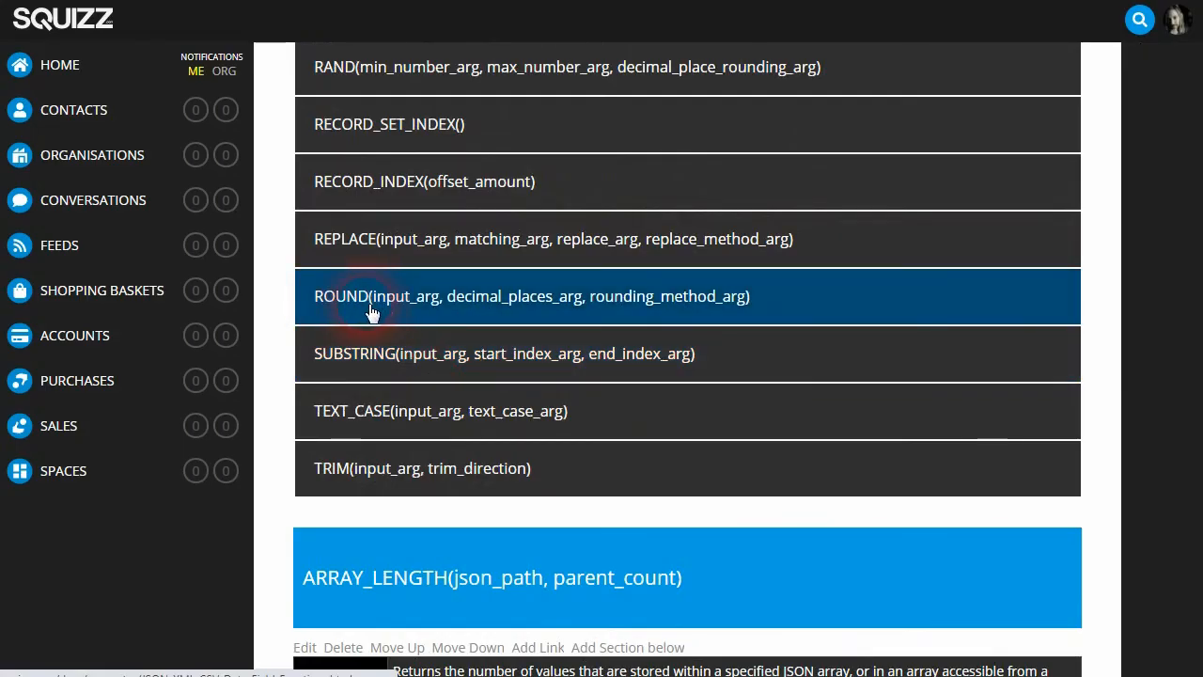
{"action": "left_click", "coordinate": [376, 310]}
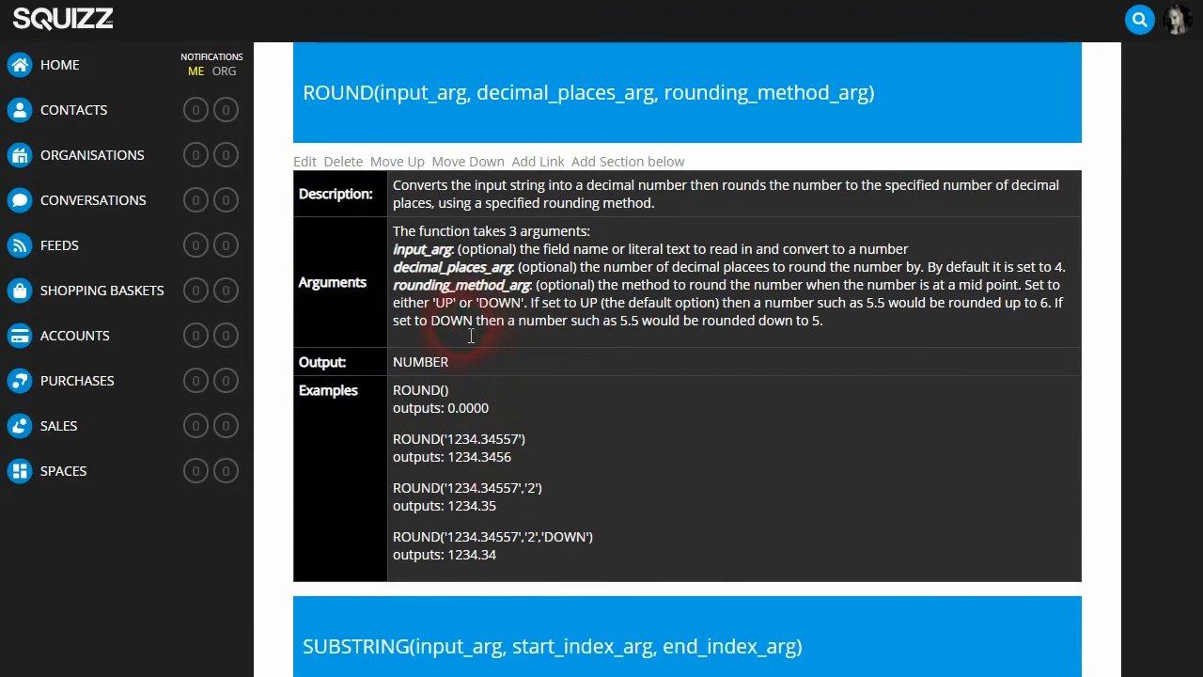
{"action": "scroll", "coordinate": [442, 273], "scroll_direction": "up", "scroll_amount": 6}
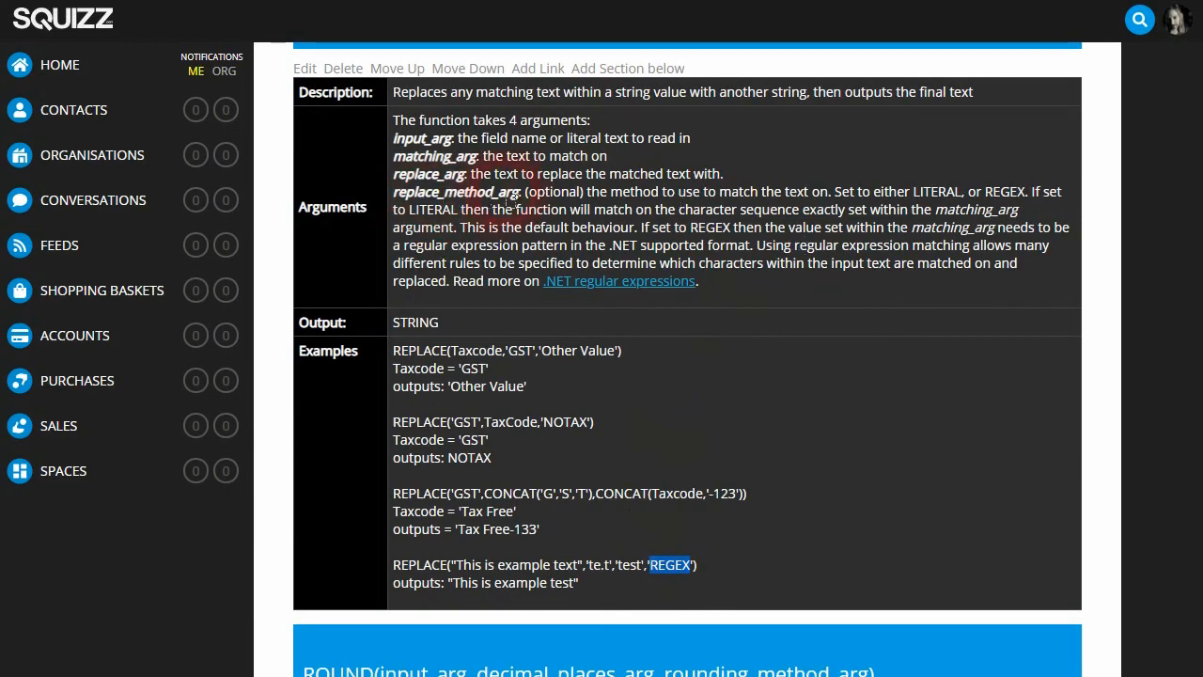
{"action": "left_click_drag", "start_coordinate": [913, 192], "coordinate": [970, 199]}
Test the REPLACE field, then run ROUND(price,'2','UP') to get prices rounded to two decimals.
{"action": "key", "text": "alt+Tab"}
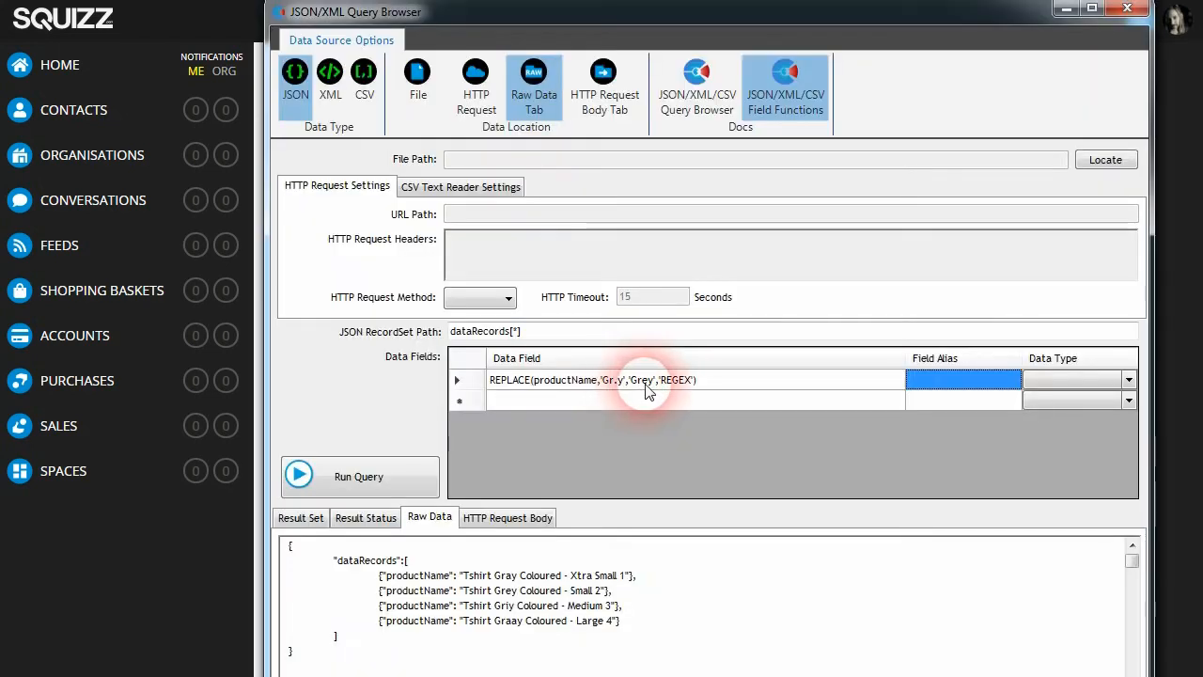
{"action": "left_click", "coordinate": [393, 480]}
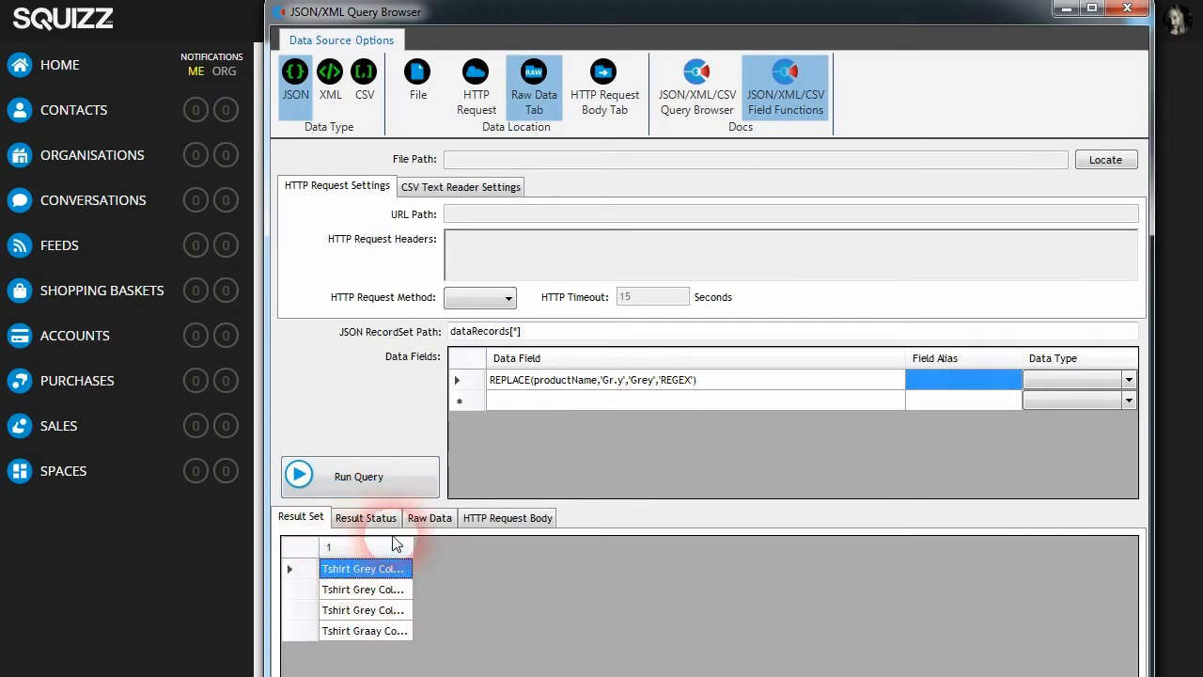
{"action": "left_click_drag", "start_coordinate": [404, 549], "coordinate": [636, 551]}
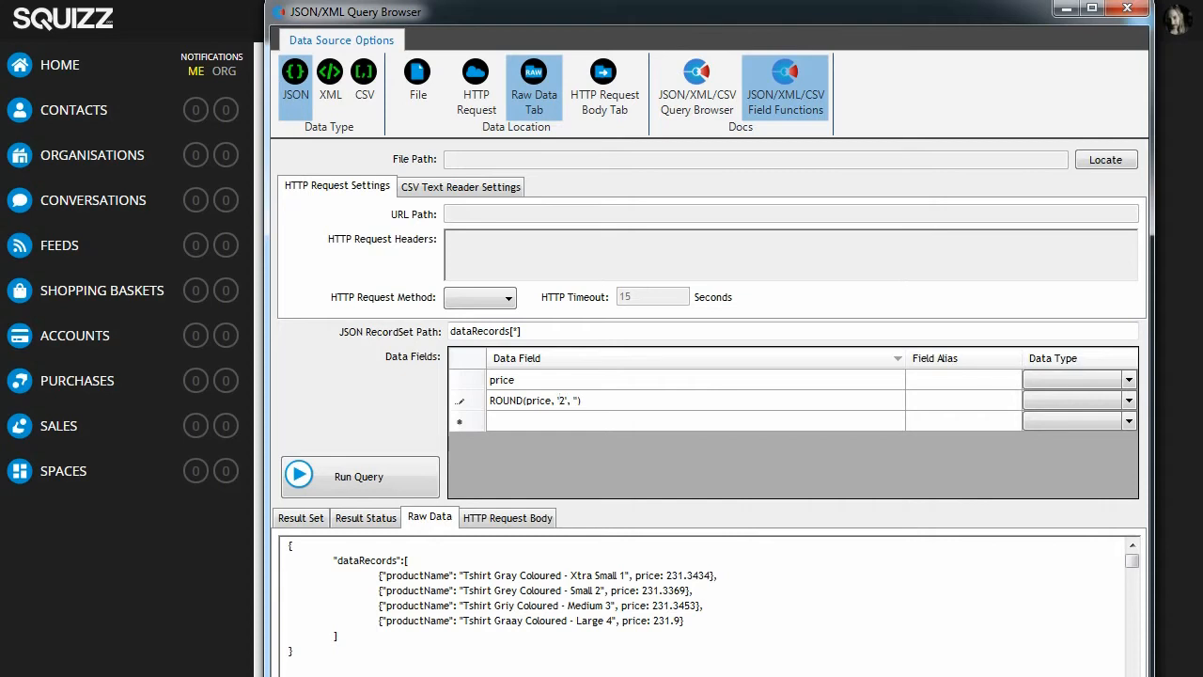
{"action": "left_click", "coordinate": [601, 396]}
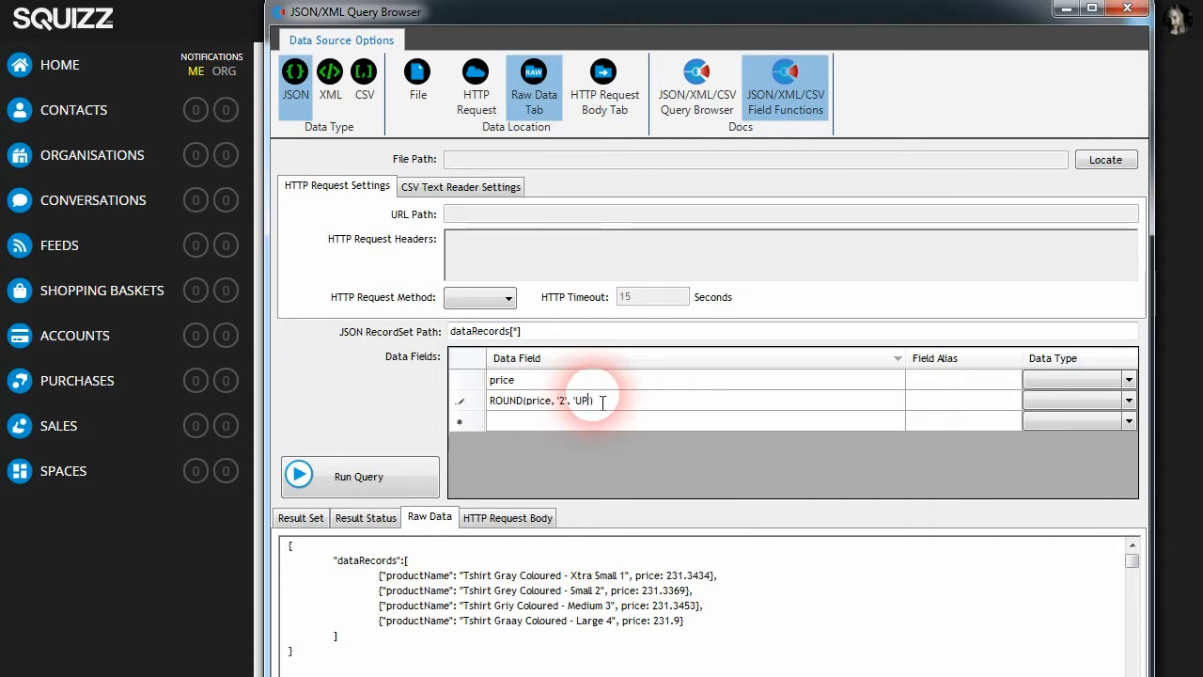
{"action": "left_click", "coordinate": [379, 482]}
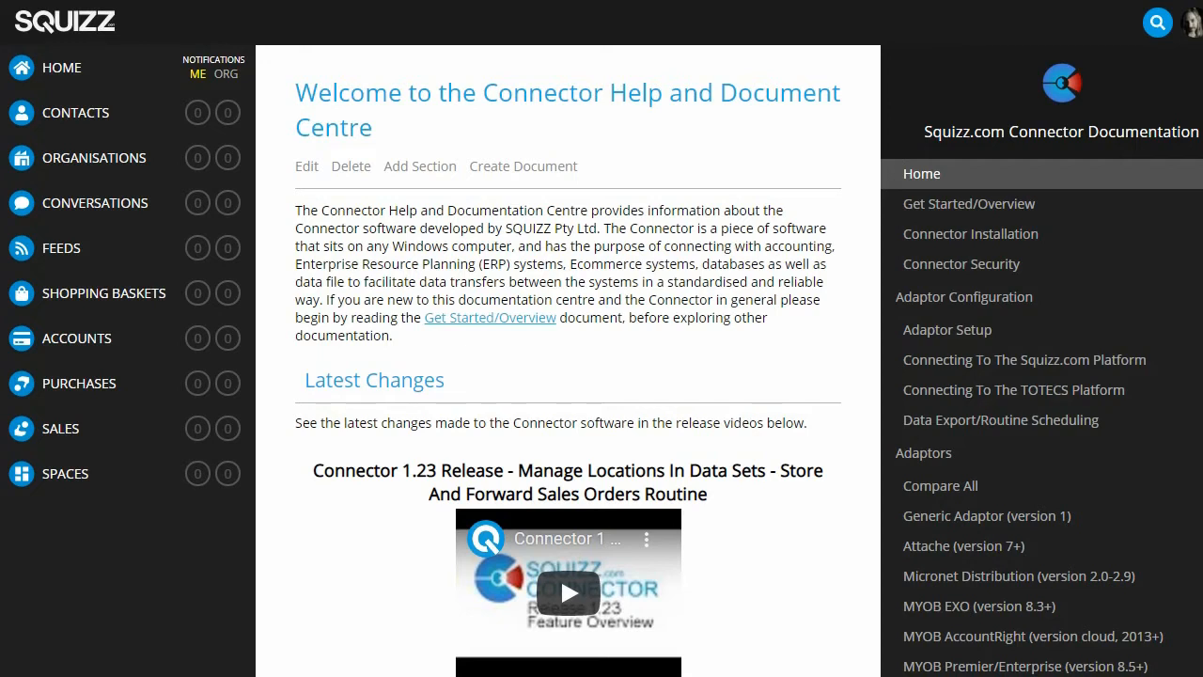
Open Version History under Resources and scroll through the Connector releases.
{"action": "scroll", "coordinate": [854, 430], "scroll_direction": "down", "scroll_amount": 8}
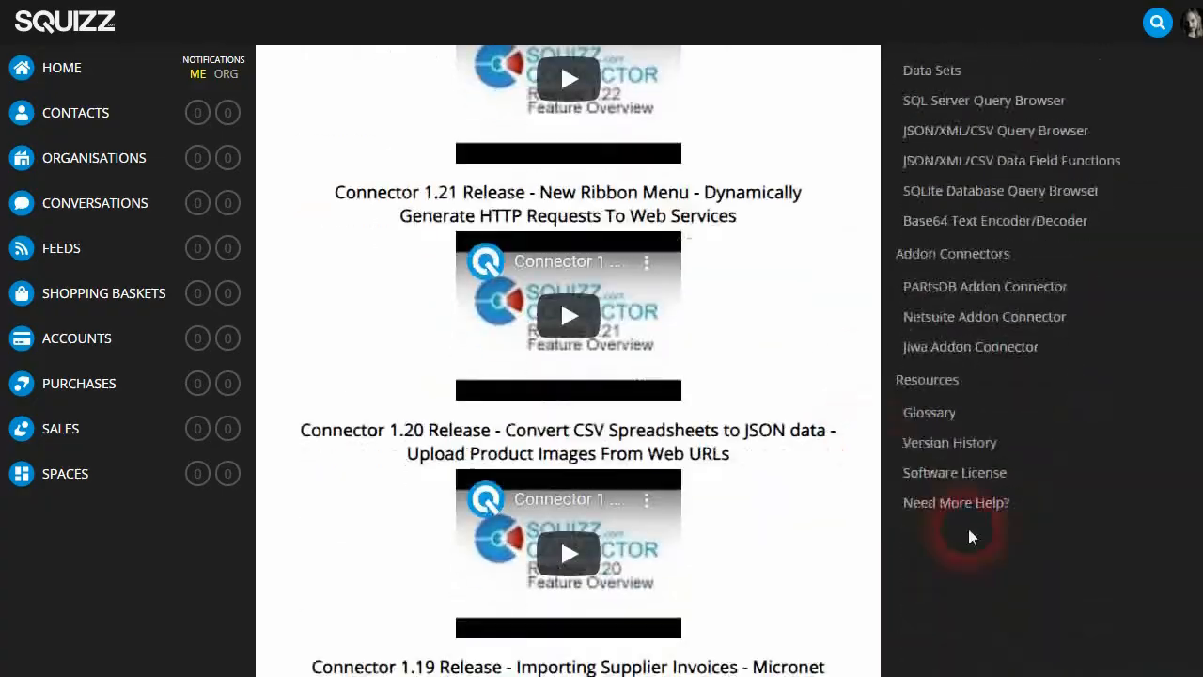
{"action": "left_click", "coordinate": [950, 442]}
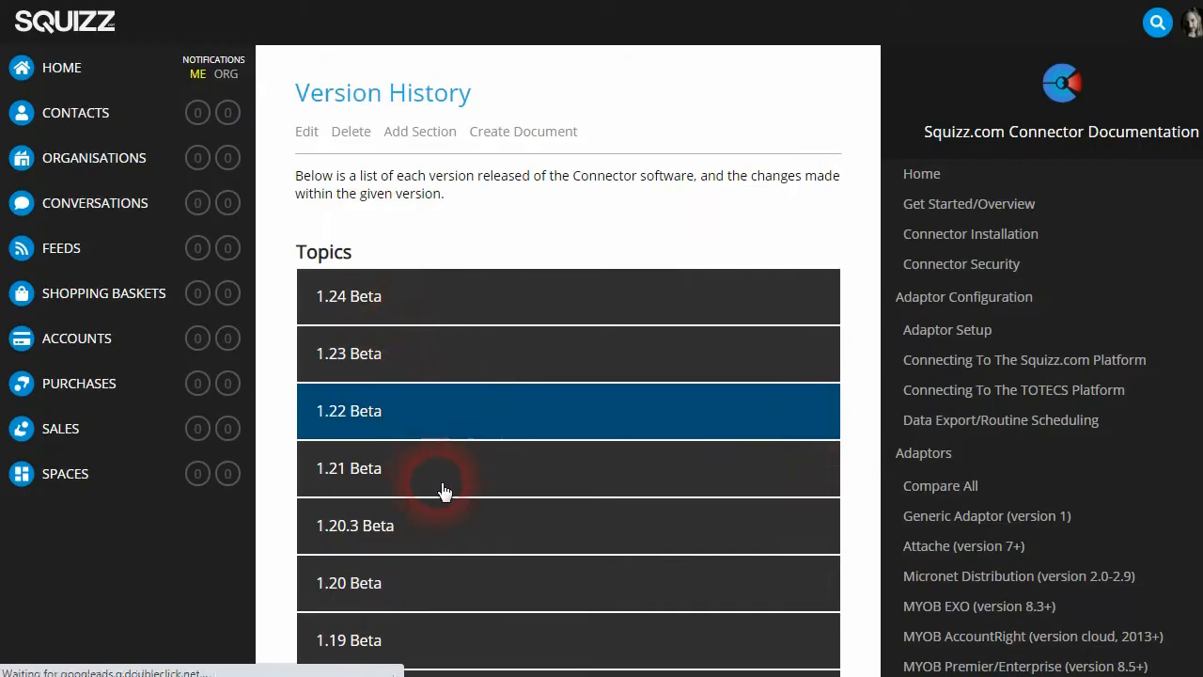
{"action": "scroll", "coordinate": [444, 489], "scroll_direction": "down", "scroll_amount": 20}
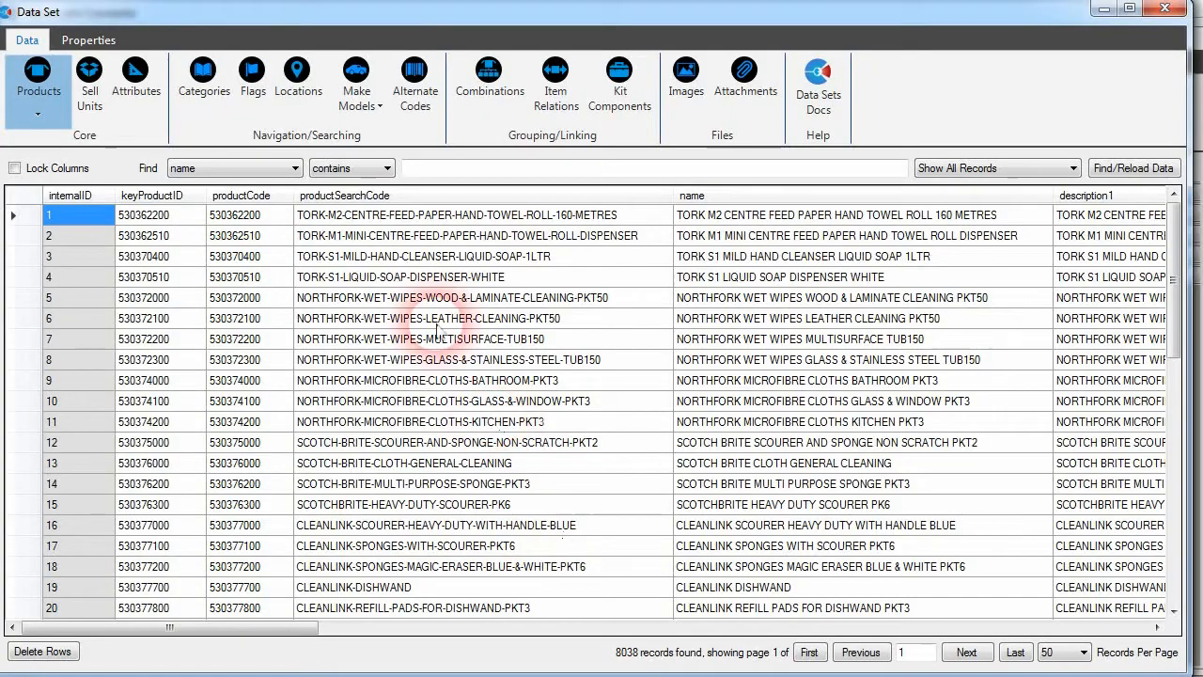
Show the Make Models records from the Data Set window's Data ribbon.
{"action": "left_click", "coordinate": [362, 77]}
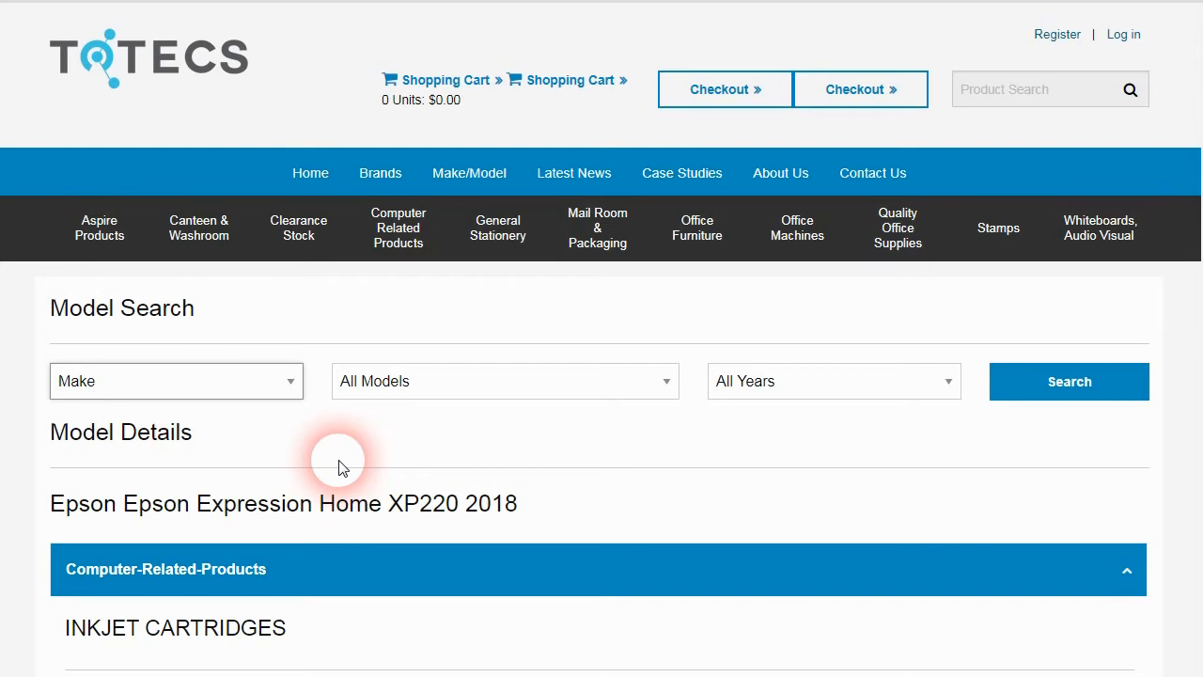
Set Model Search to make Epson and model Epson Expression Home XP220.
{"action": "left_click", "coordinate": [290, 381]}
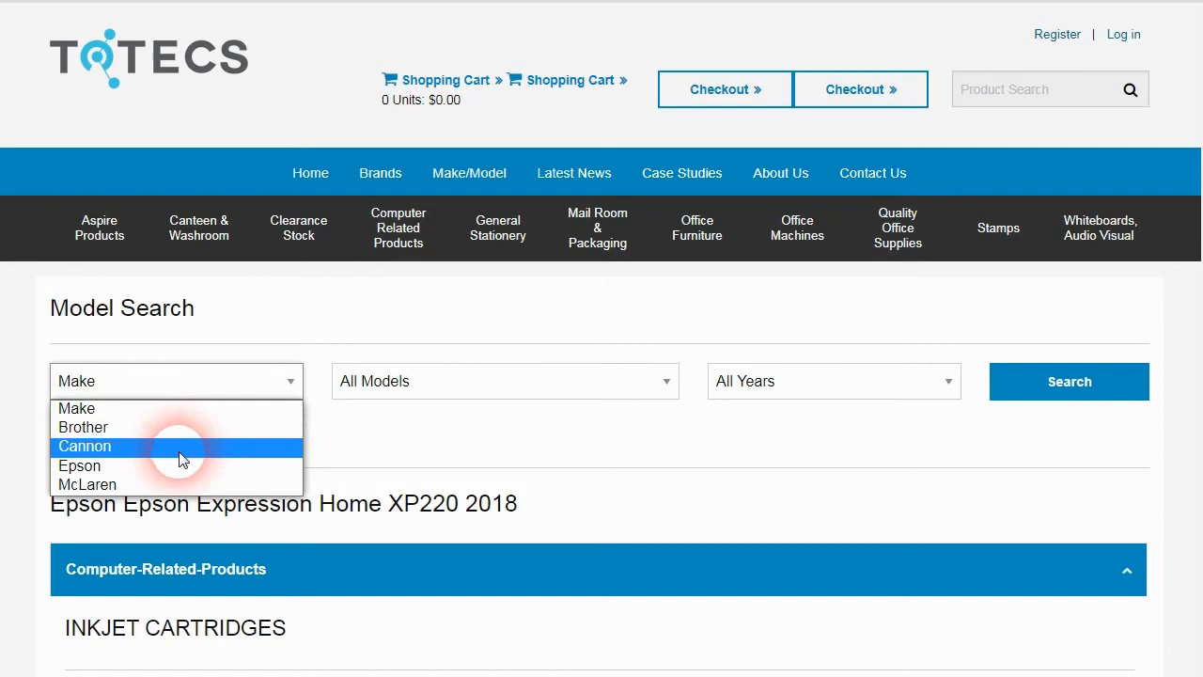
{"action": "left_click", "coordinate": [143, 470]}
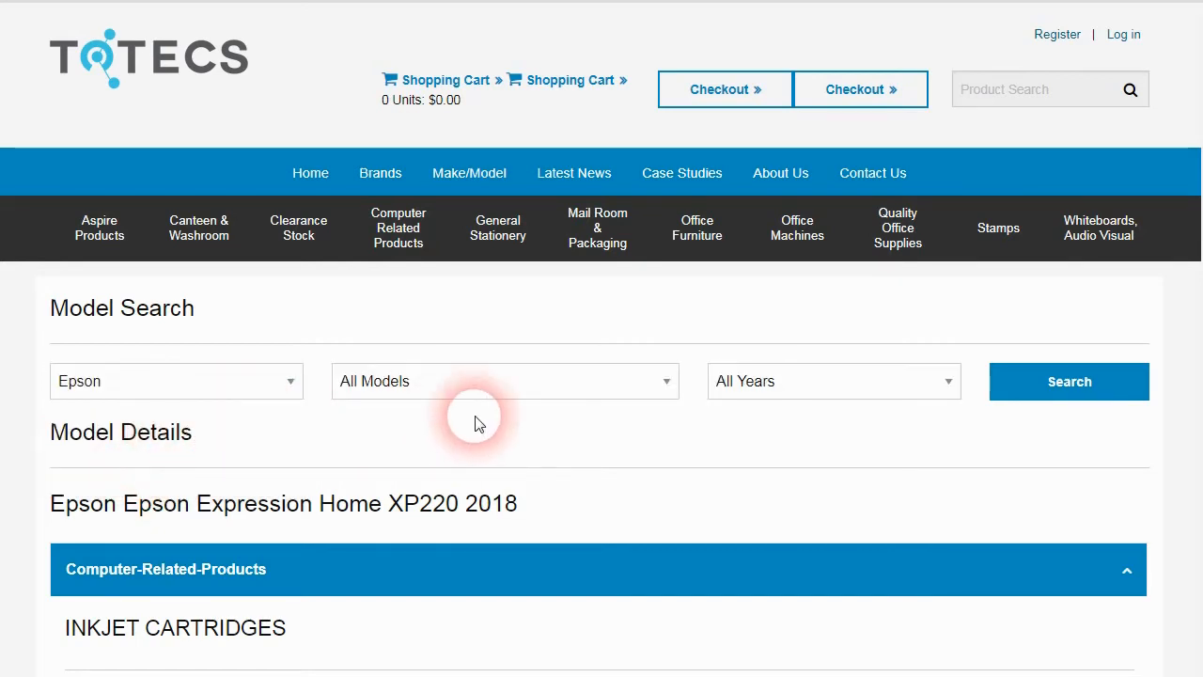
{"action": "left_click", "coordinate": [654, 384]}
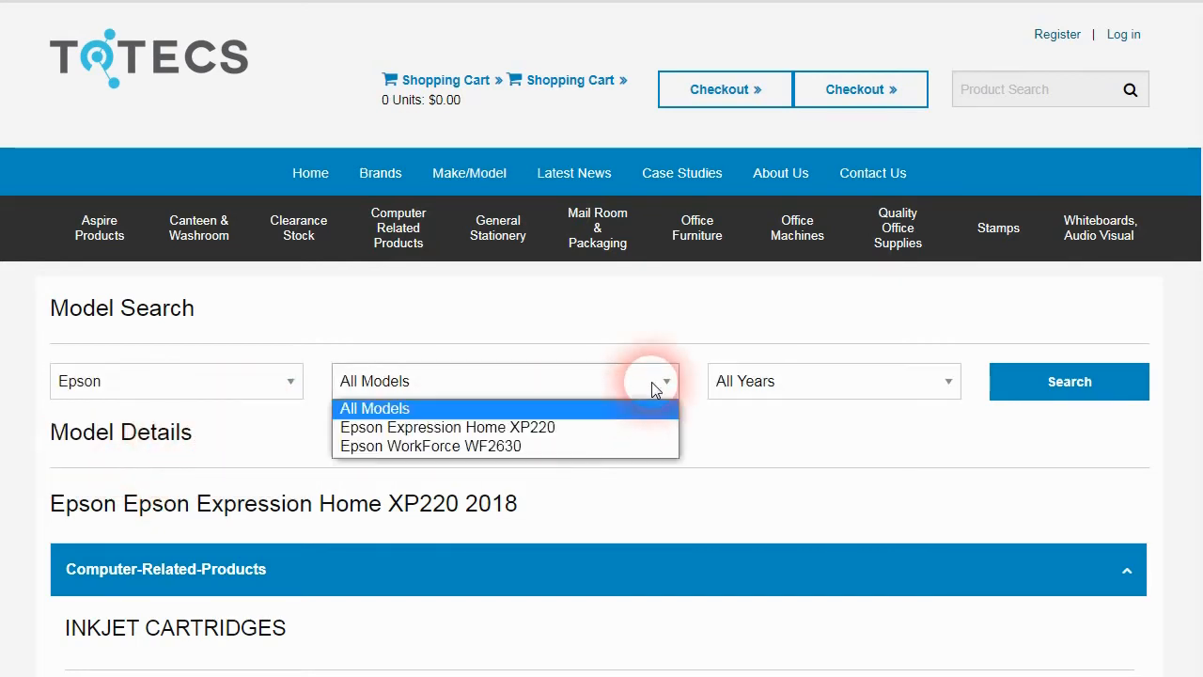
{"action": "left_click", "coordinate": [582, 433]}
Browse the XP220's linked Epson 220XL cartridges, then reopen the makes list.
{"action": "scroll", "coordinate": [496, 378], "scroll_direction": "down", "scroll_amount": 2}
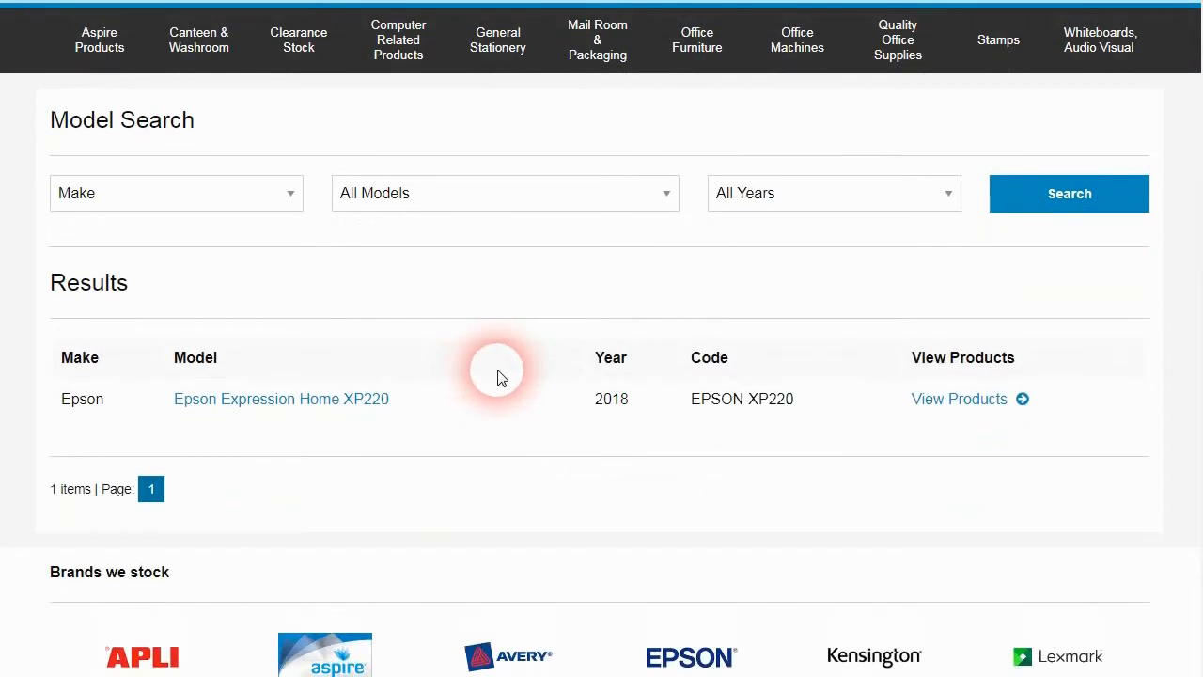
{"action": "scroll", "coordinate": [501, 376], "scroll_direction": "up", "scroll_amount": 1}
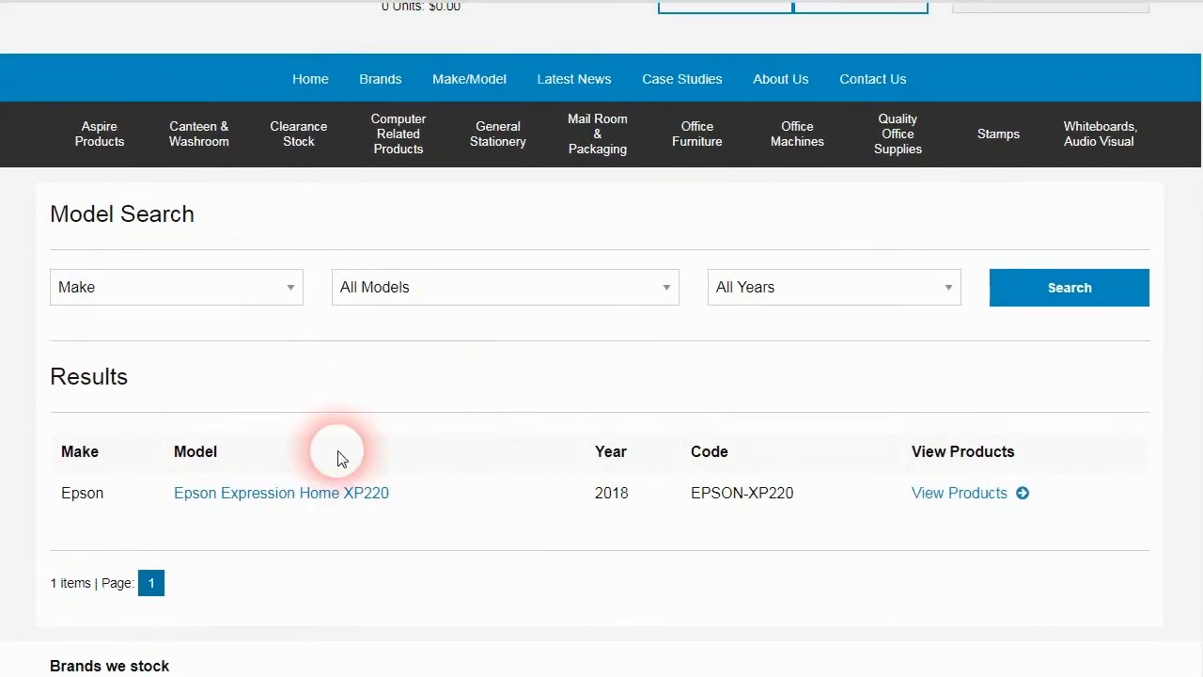
{"action": "left_click", "coordinate": [349, 496]}
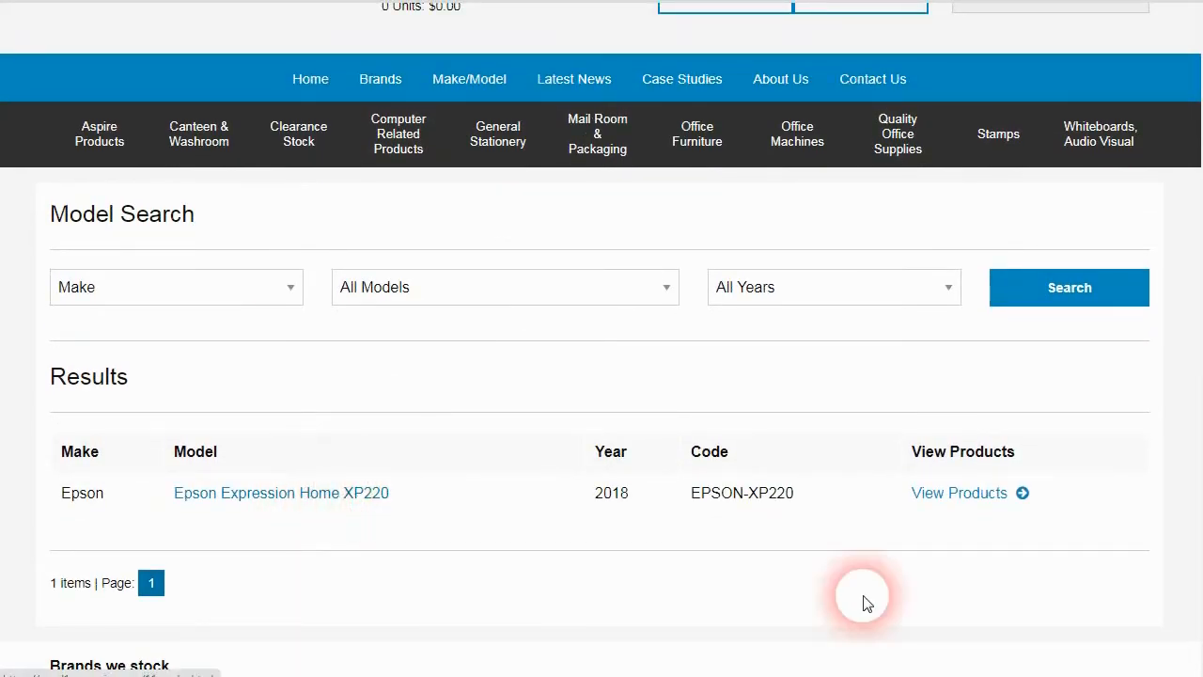
{"action": "scroll", "coordinate": [502, 376], "scroll_direction": "down", "scroll_amount": 4}
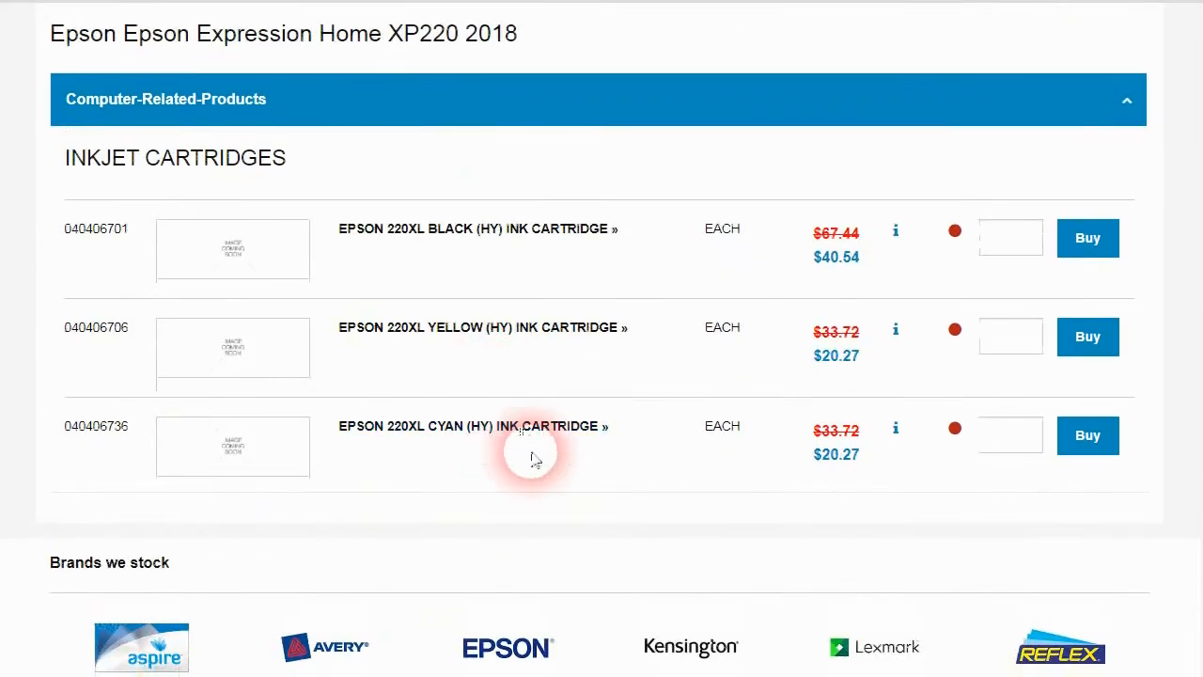
{"action": "scroll", "coordinate": [593, 501], "scroll_direction": "up", "scroll_amount": 1}
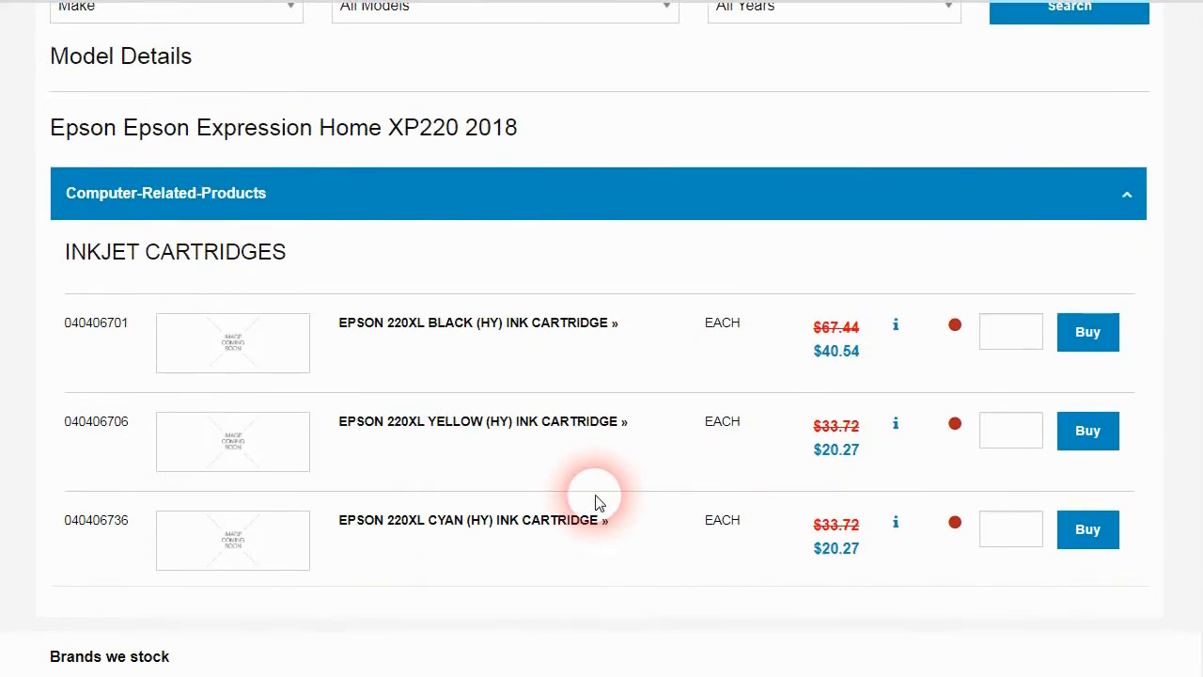
{"action": "scroll", "coordinate": [595, 503], "scroll_direction": "up", "scroll_amount": 2}
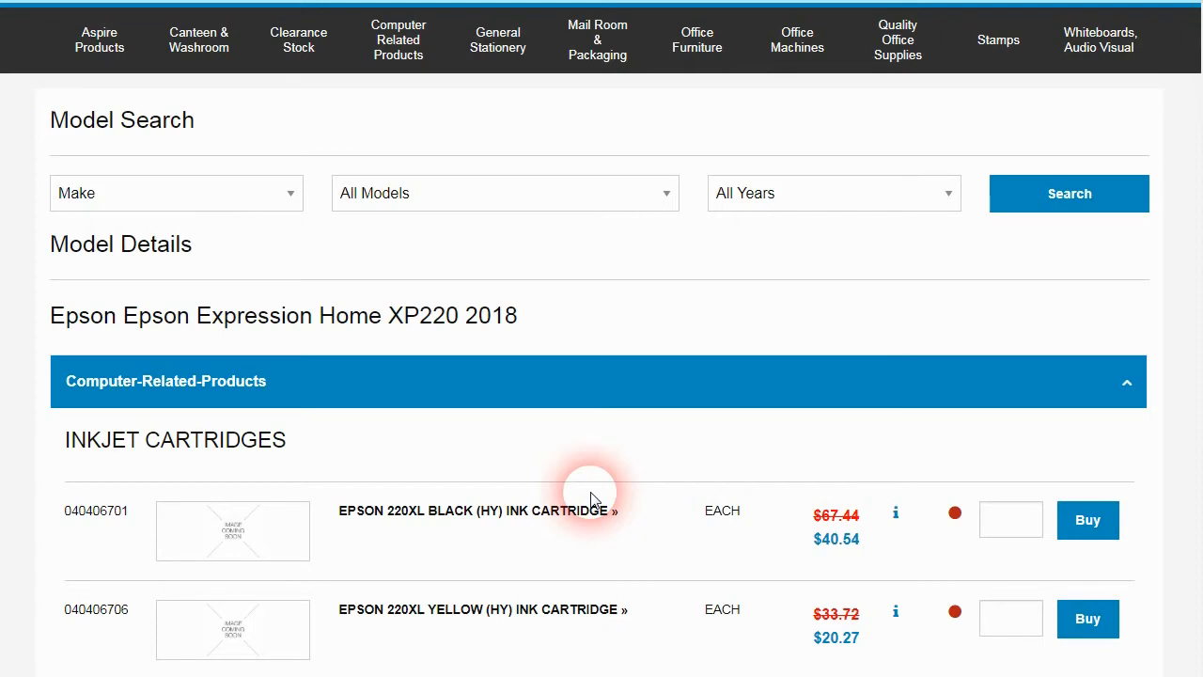
{"action": "scroll", "coordinate": [590, 498], "scroll_direction": "up", "scroll_amount": 2}
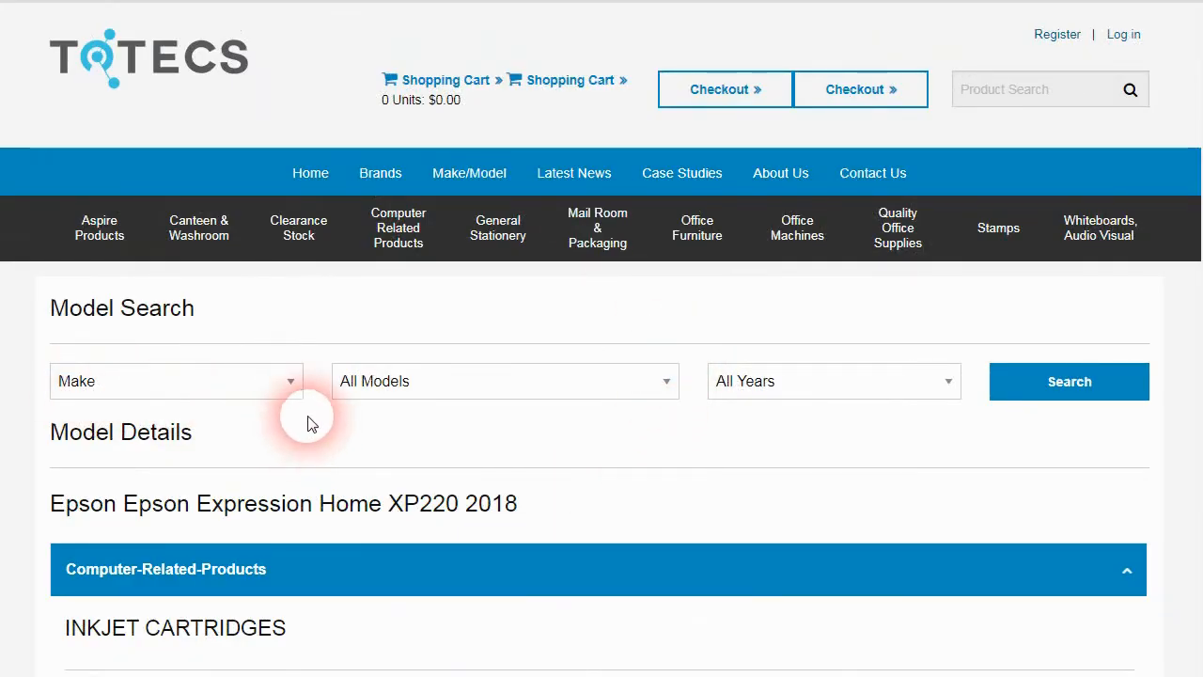
{"action": "scroll", "coordinate": [312, 424], "scroll_direction": "down", "scroll_amount": 1}
{"action": "left_click", "coordinate": [288, 287]}
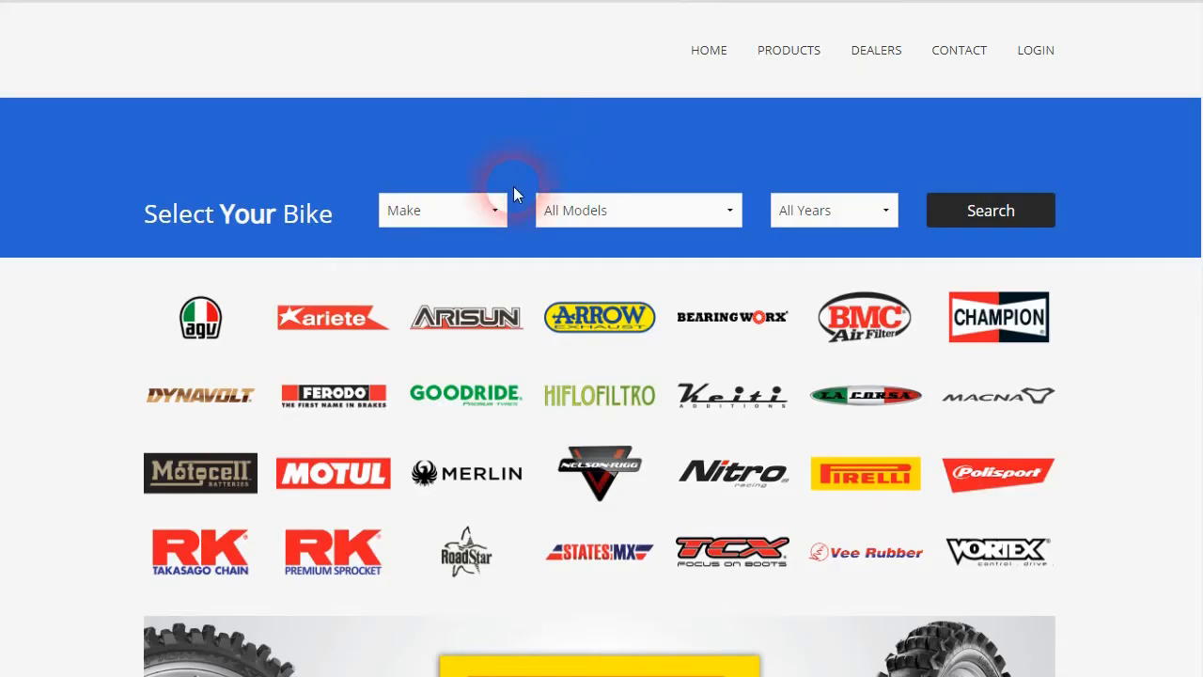
Check the motorbike site's Make, Models and Years lists, then pick AUSTIN as the turbo site's car make.
{"action": "left_click", "coordinate": [470, 207]}
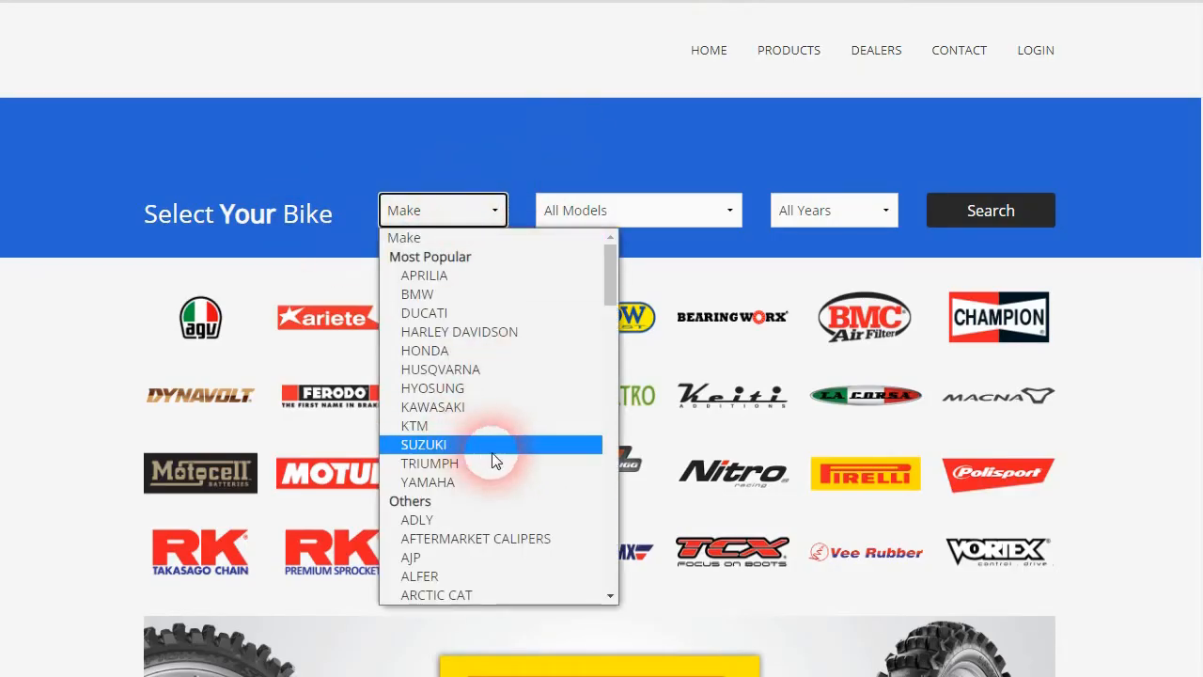
{"action": "left_click", "coordinate": [693, 213]}
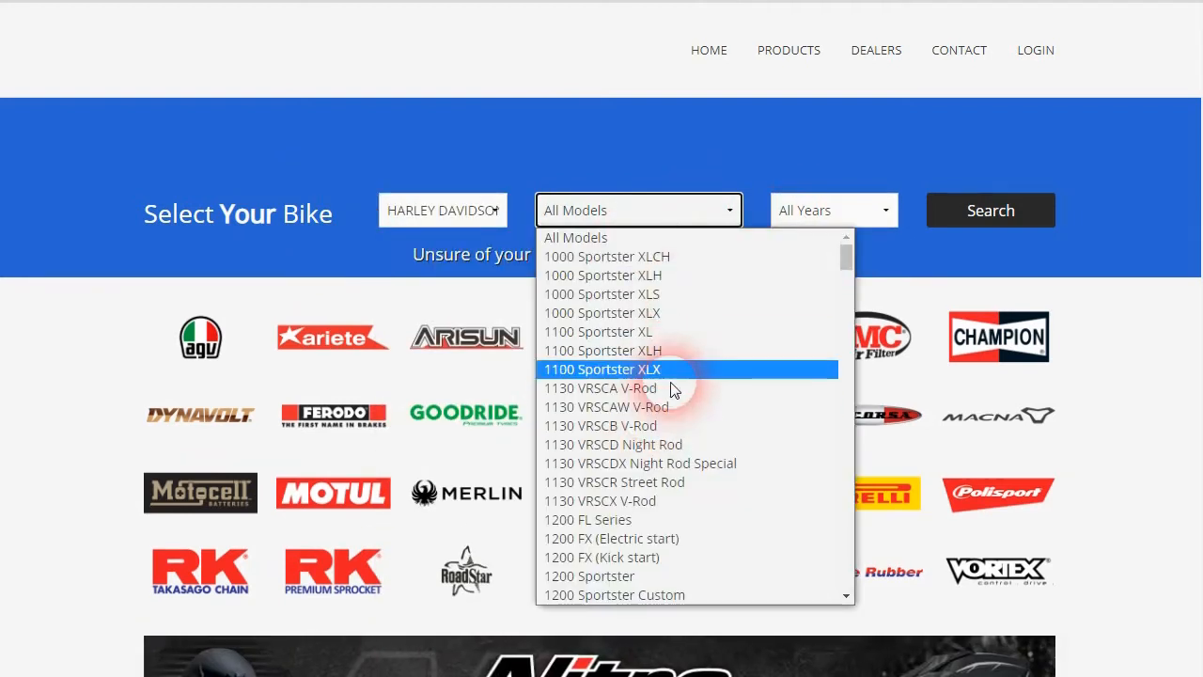
{"action": "left_click", "coordinate": [827, 205]}
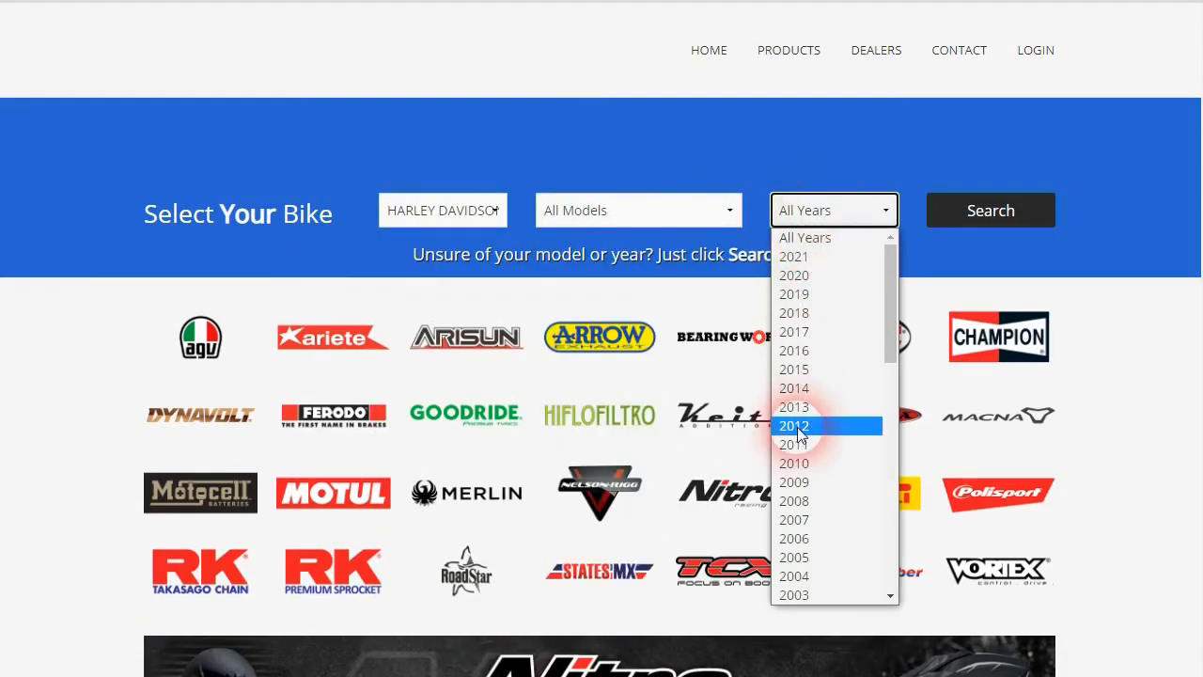
{"action": "left_click", "coordinate": [761, 142]}
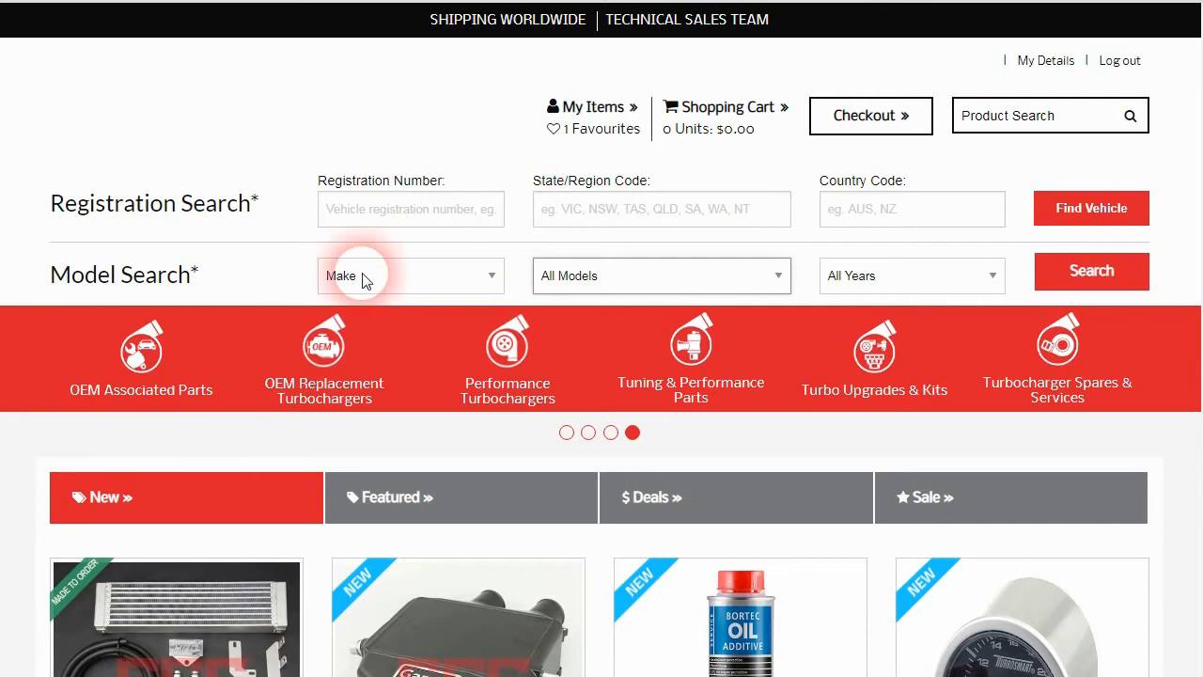
{"action": "left_click", "coordinate": [462, 277]}
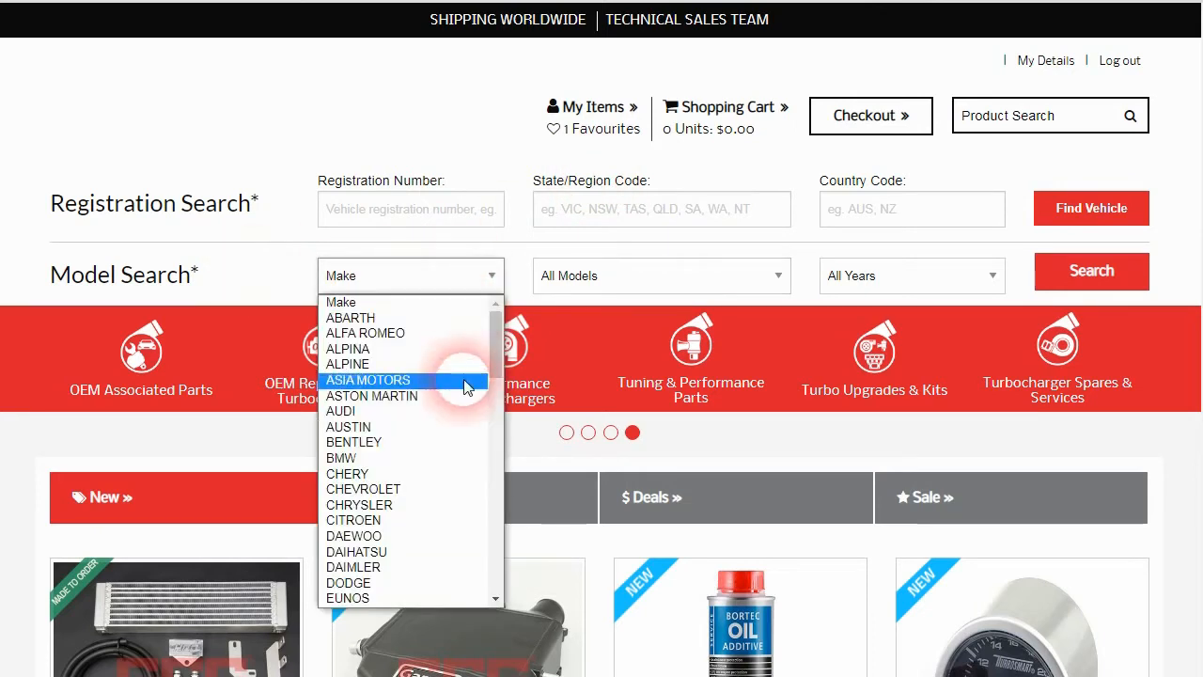
{"action": "left_click", "coordinate": [404, 435]}
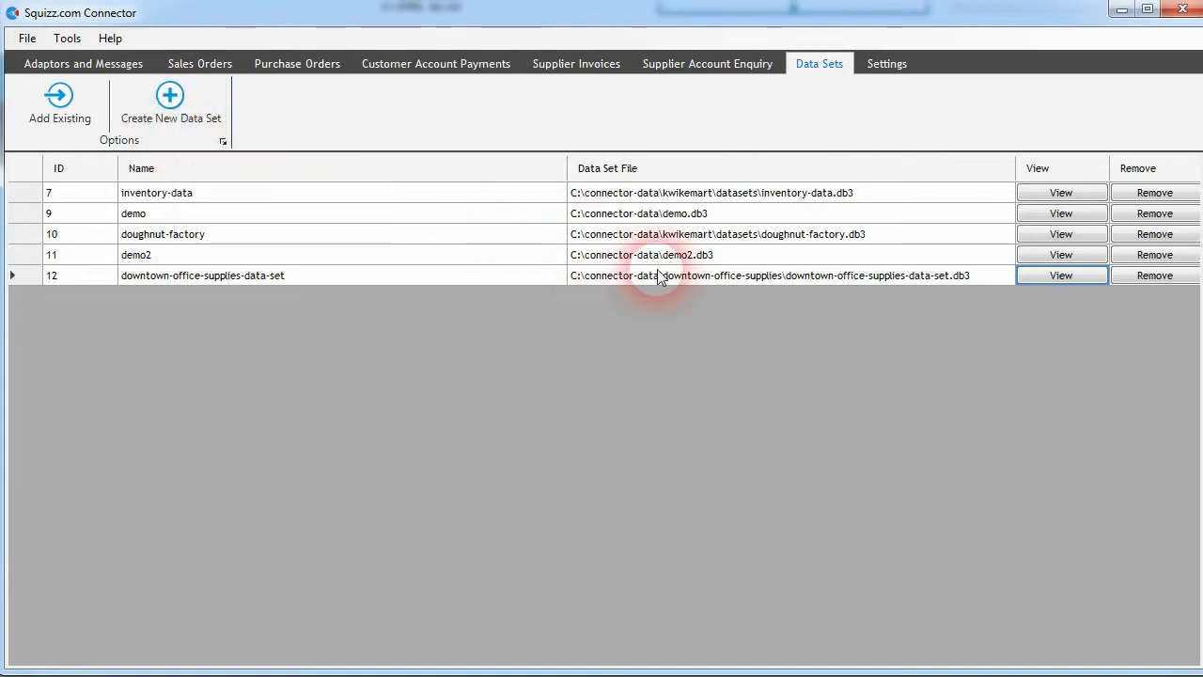
Open downtown-office-supplies-data-set and show its Make Models grid of six makers.
{"action": "left_click", "coordinate": [1045, 279]}
{"action": "left_click", "coordinate": [378, 103]}
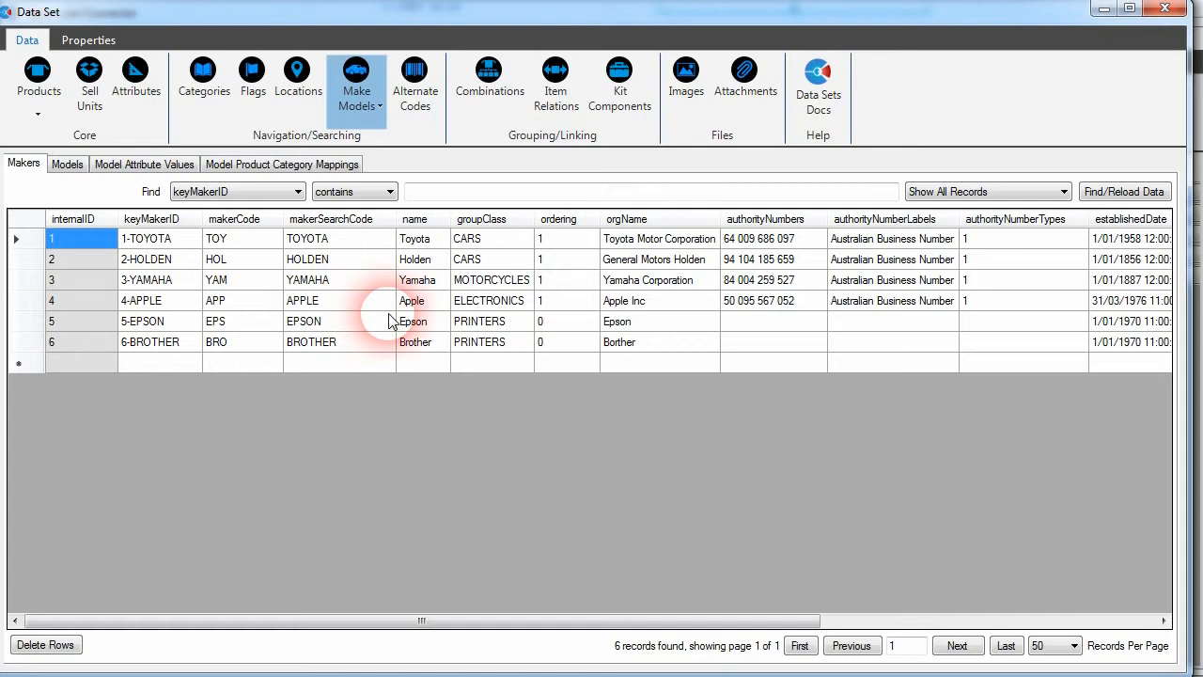
Review the Brother, Apple and Toyota maker rows, then start editing the blank new row's maker key.
{"action": "left_click", "coordinate": [374, 338]}
{"action": "left_click", "coordinate": [364, 302]}
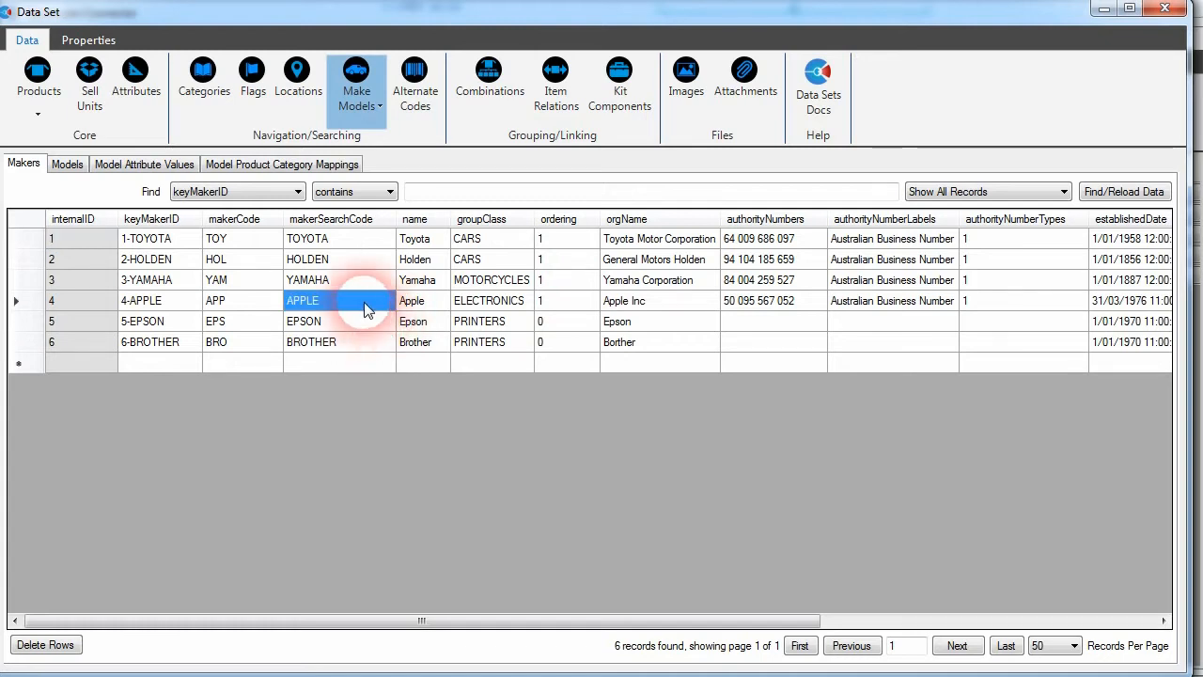
{"action": "left_click", "coordinate": [355, 240]}
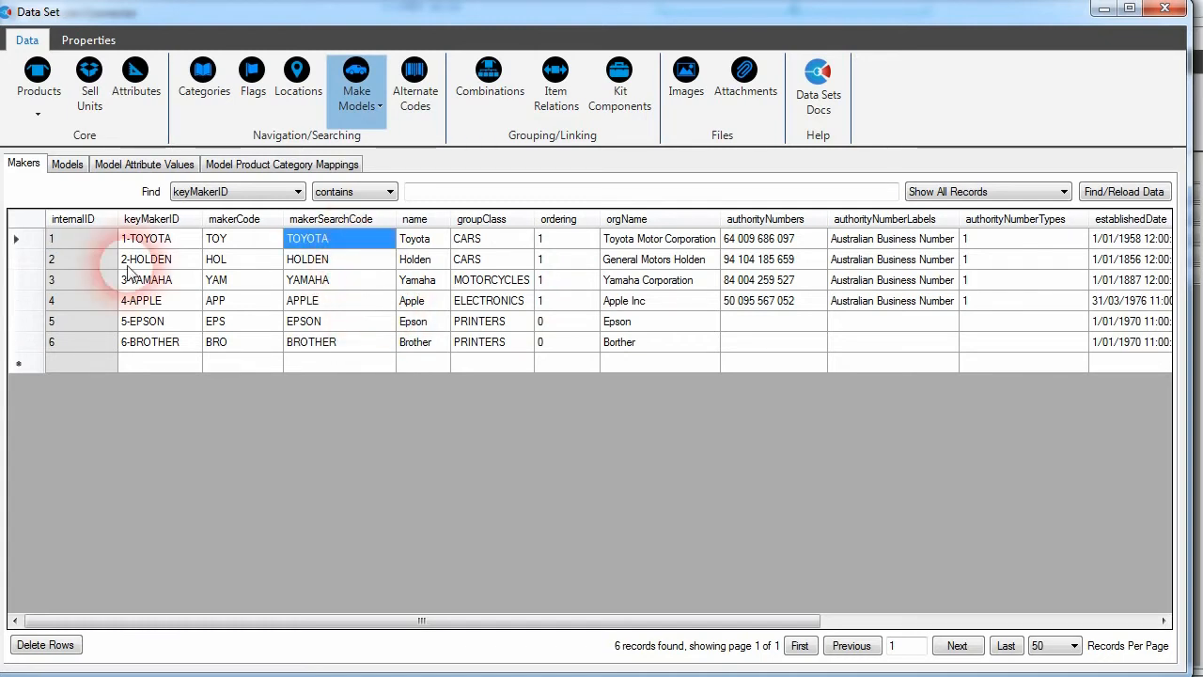
{"action": "left_click", "coordinate": [151, 235]}
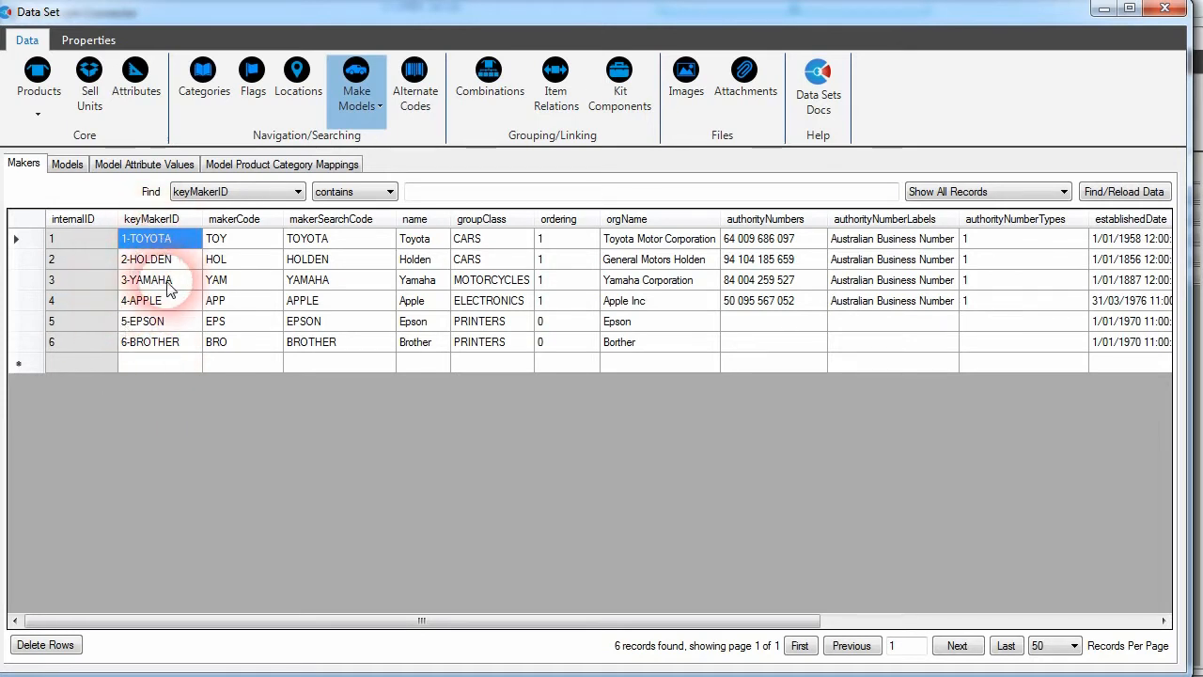
{"action": "left_click", "coordinate": [151, 367]}
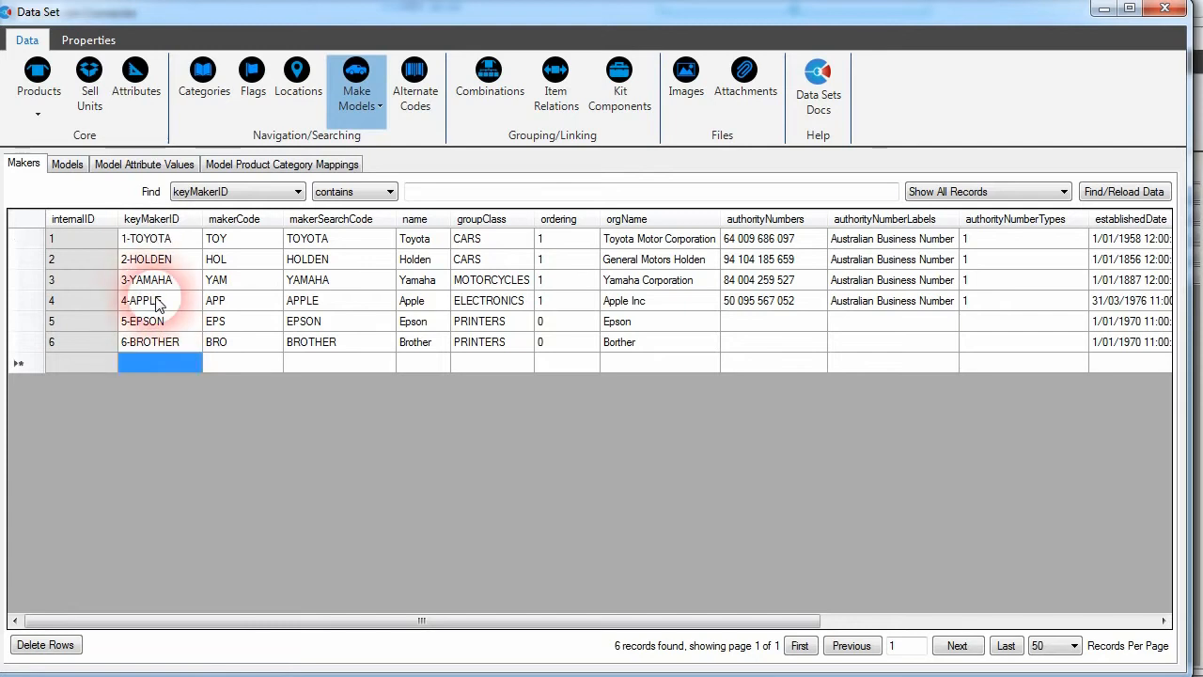
{"action": "left_click", "coordinate": [165, 362]}
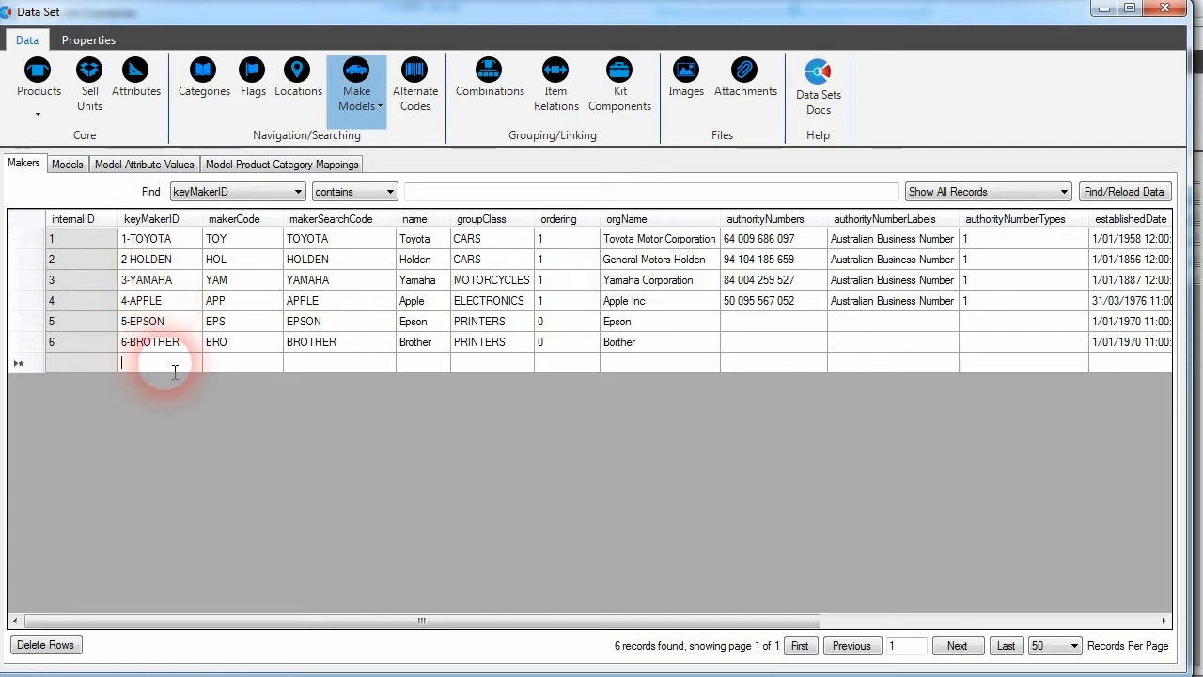
Fill the new maker row with key 7-CANON, maker code CAN and name Canon.
{"action": "type", "text": "7-"}
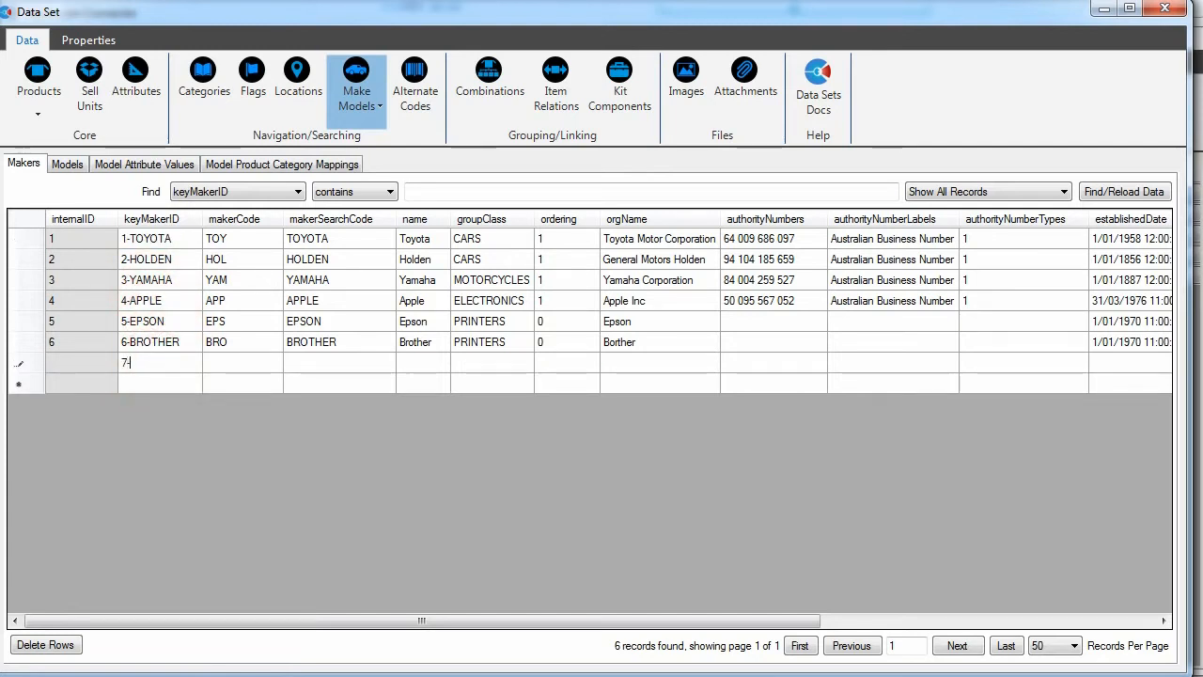
{"action": "type", "text": "CANON"}
{"action": "left_click", "coordinate": [243, 279]}
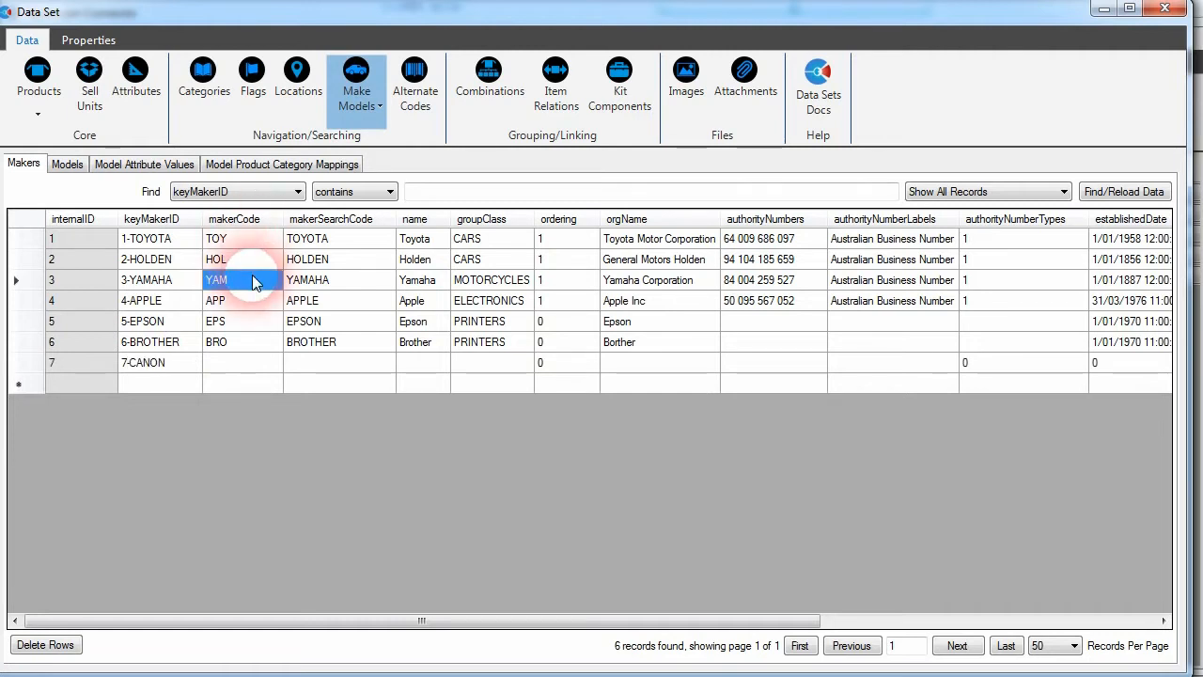
{"action": "left_click", "coordinate": [242, 365]}
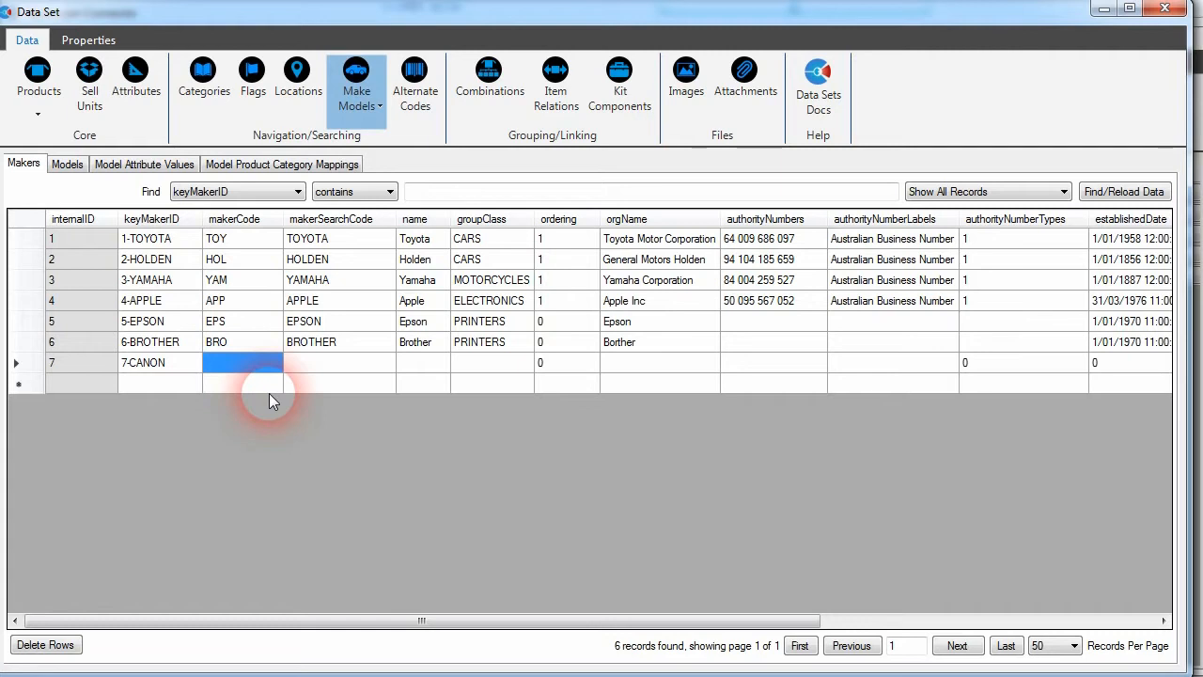
{"action": "type", "text": "CAN"}
{"action": "left_click", "coordinate": [218, 320]}
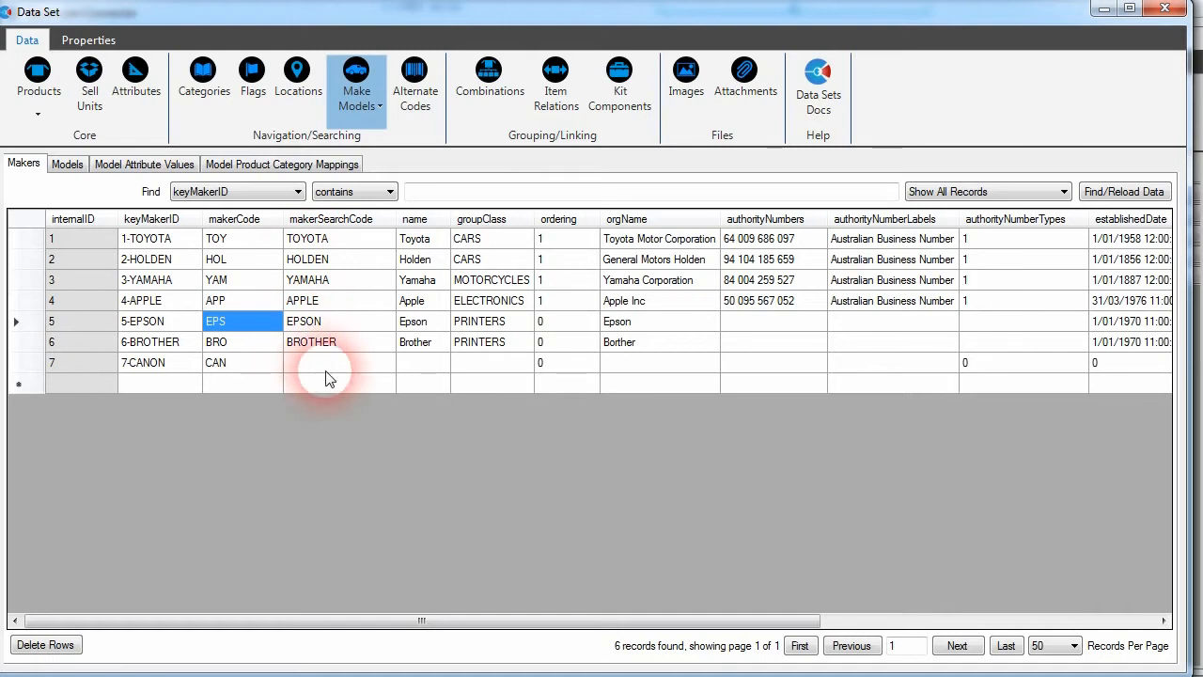
{"action": "left_click", "coordinate": [418, 367]}
{"action": "type", "text": "Canon"}
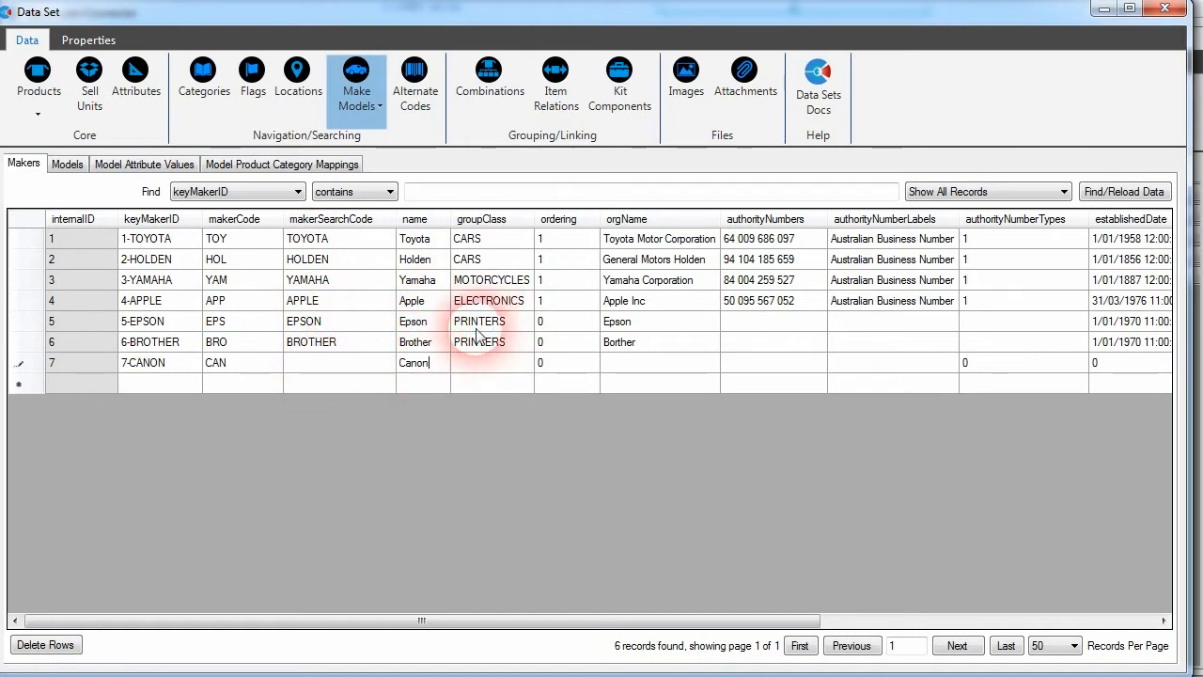
{"action": "left_click", "coordinate": [479, 327]}
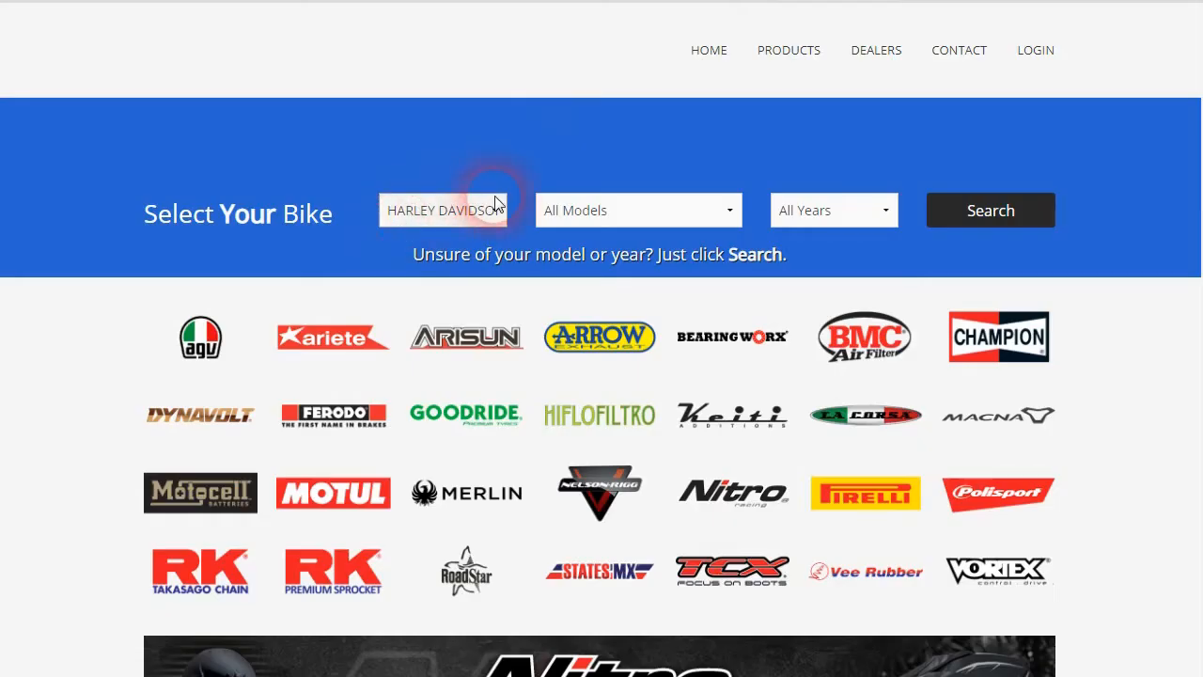
{"action": "left_click", "coordinate": [495, 203]}
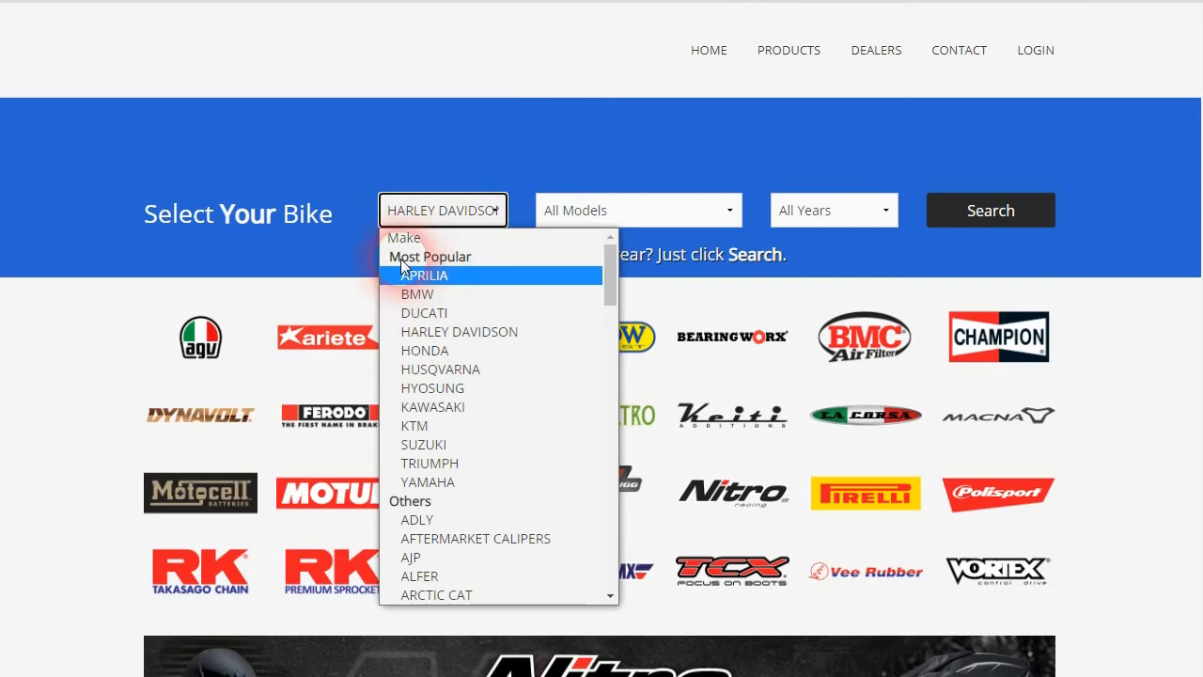
{"action": "scroll", "coordinate": [394, 385], "scroll_direction": "down", "scroll_amount": 2}
{"action": "scroll", "coordinate": [404, 273], "scroll_direction": "up", "scroll_amount": 3}
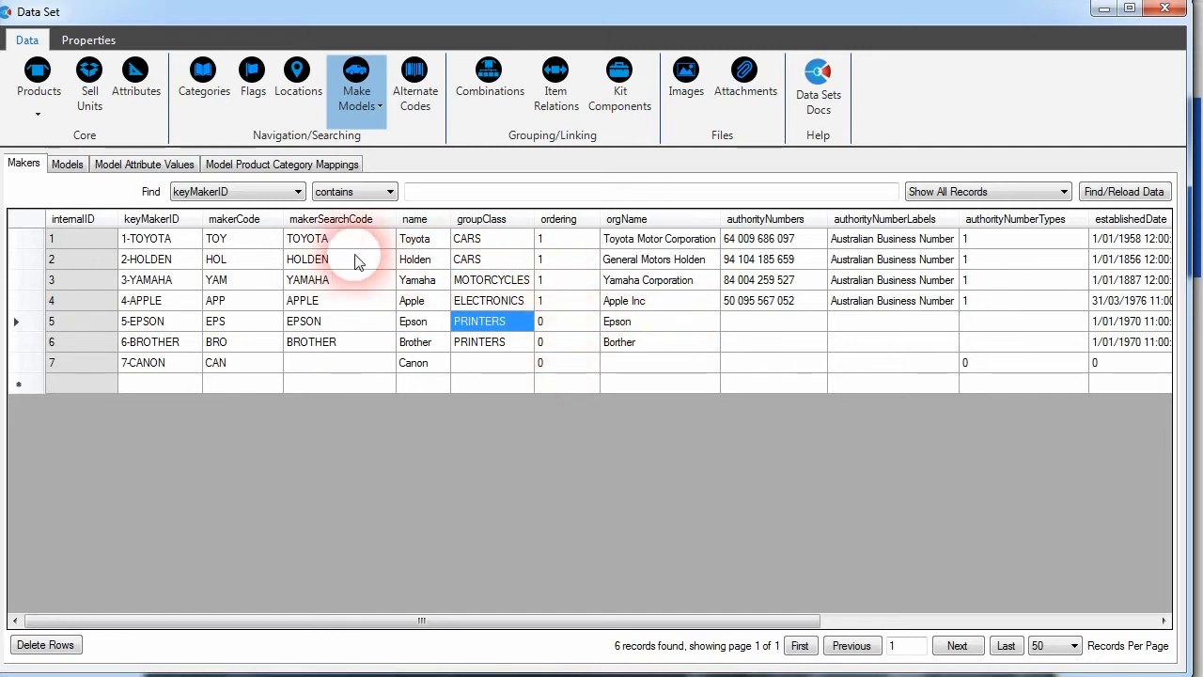
Change Toyota's ordering value to 2.
{"action": "left_click", "coordinate": [557, 255]}
{"action": "left_click", "coordinate": [551, 243]}
{"action": "type", "text": "2"}
{"action": "left_click", "coordinate": [557, 258]}
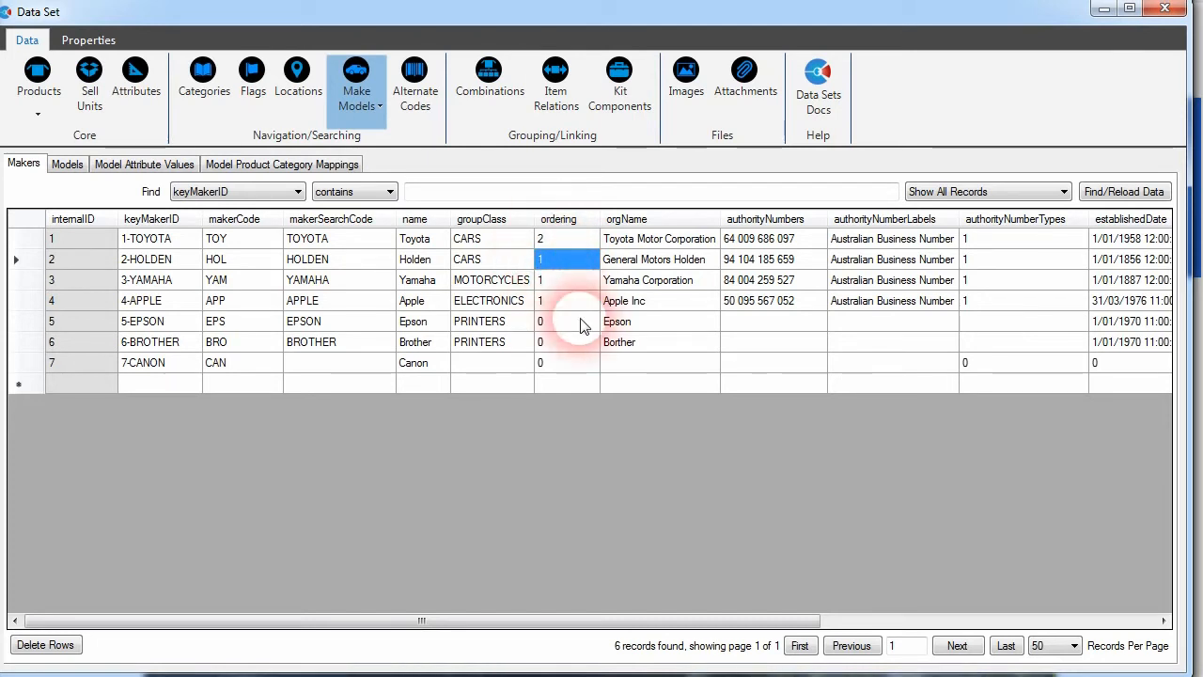
Give Canon the organisation name Canon Inc. and Apple's Australian Business Number label.
{"action": "left_click", "coordinate": [639, 366]}
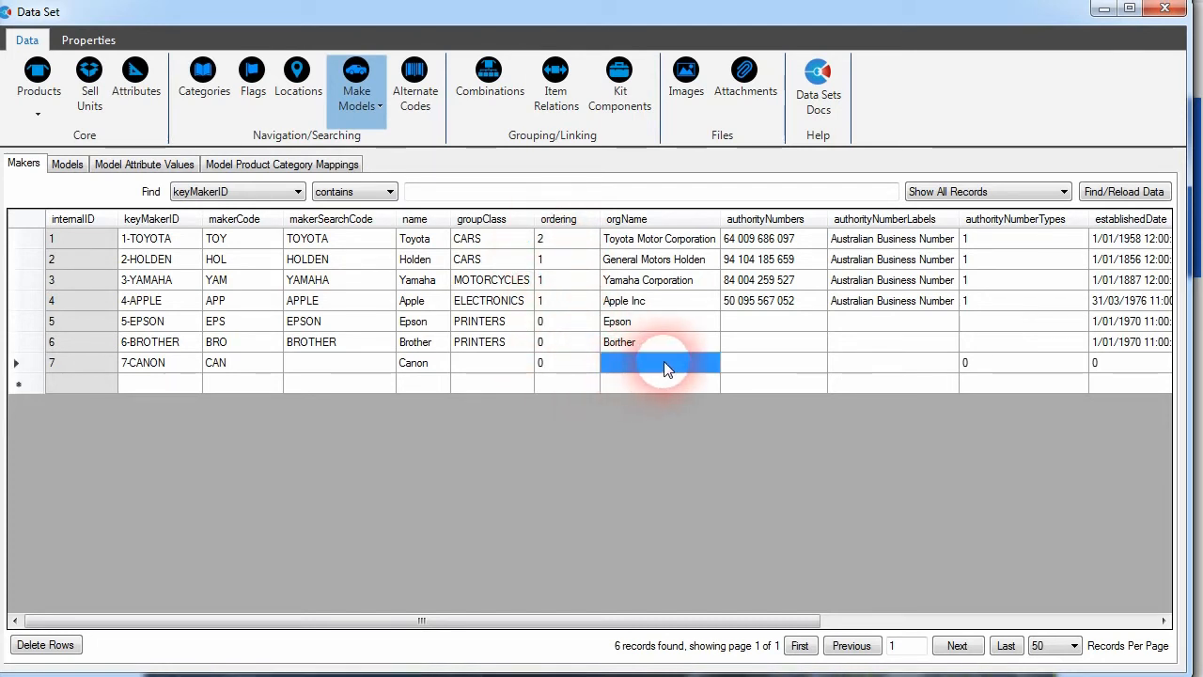
{"action": "left_click", "coordinate": [673, 365]}
{"action": "type", "text": "Canon Inc."}
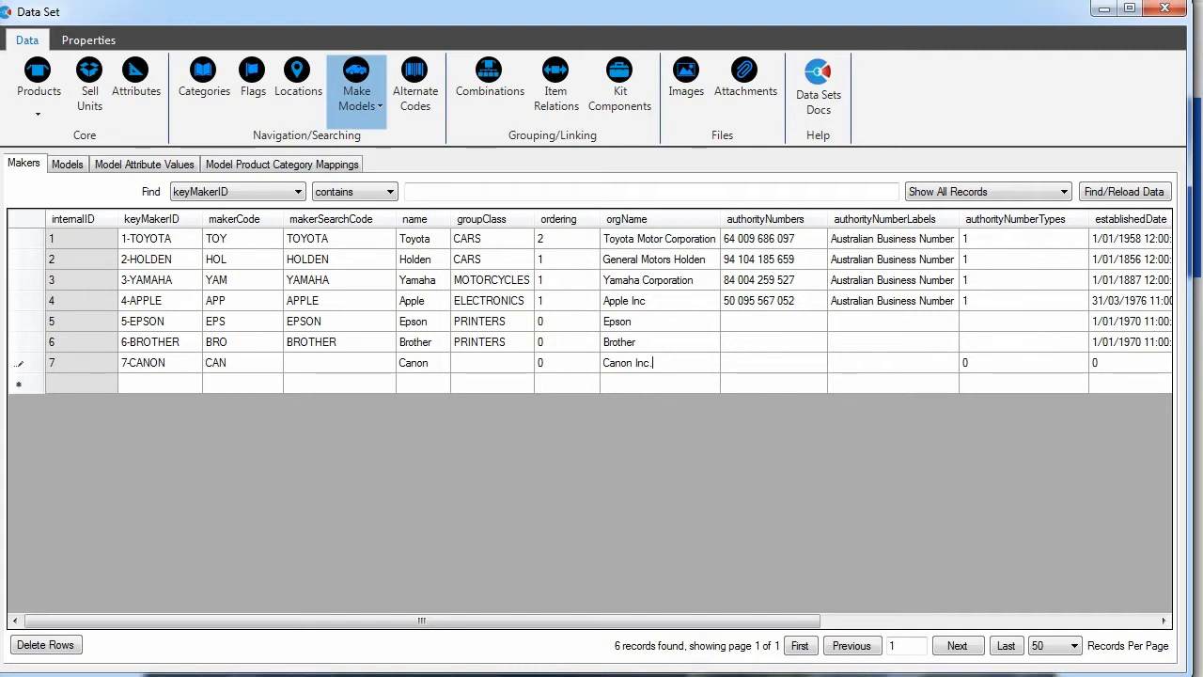
{"action": "left_click", "coordinate": [775, 368]}
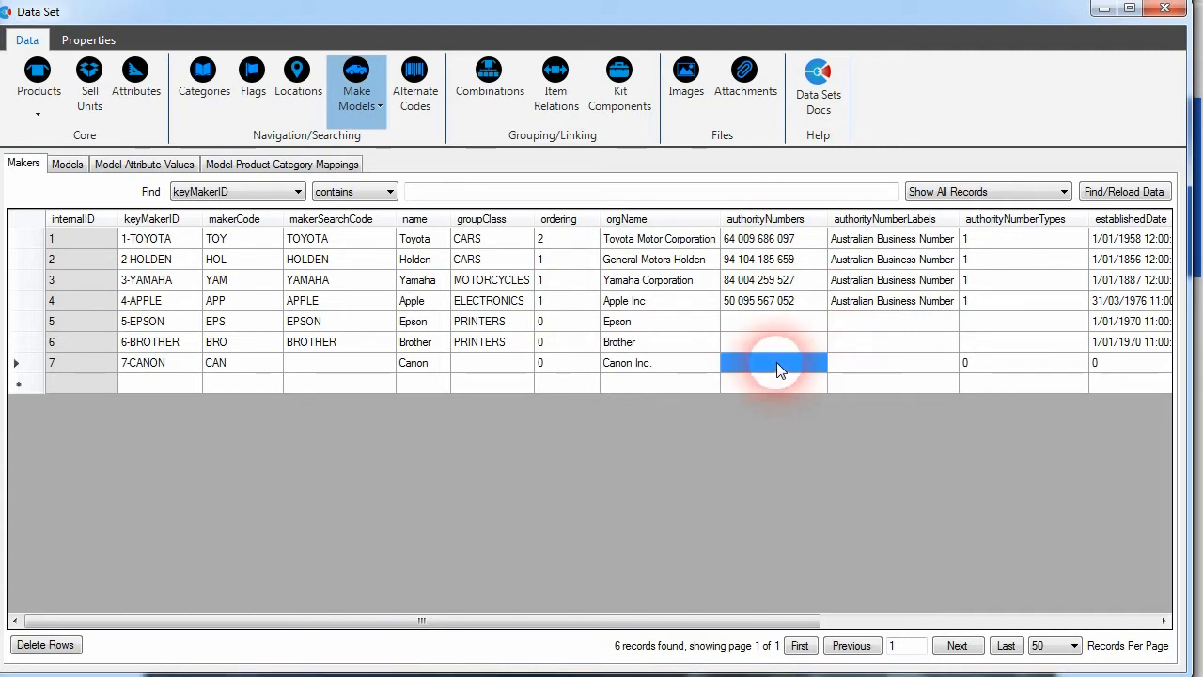
{"action": "left_click", "coordinate": [882, 302]}
{"action": "left_click", "coordinate": [857, 363]}
{"action": "type", "text": "Australian Business Number"}
Extend Canon's organisation name to Canon Inc. Australia.
{"action": "left_click", "coordinate": [680, 366]}
{"action": "left_click", "coordinate": [686, 371]}
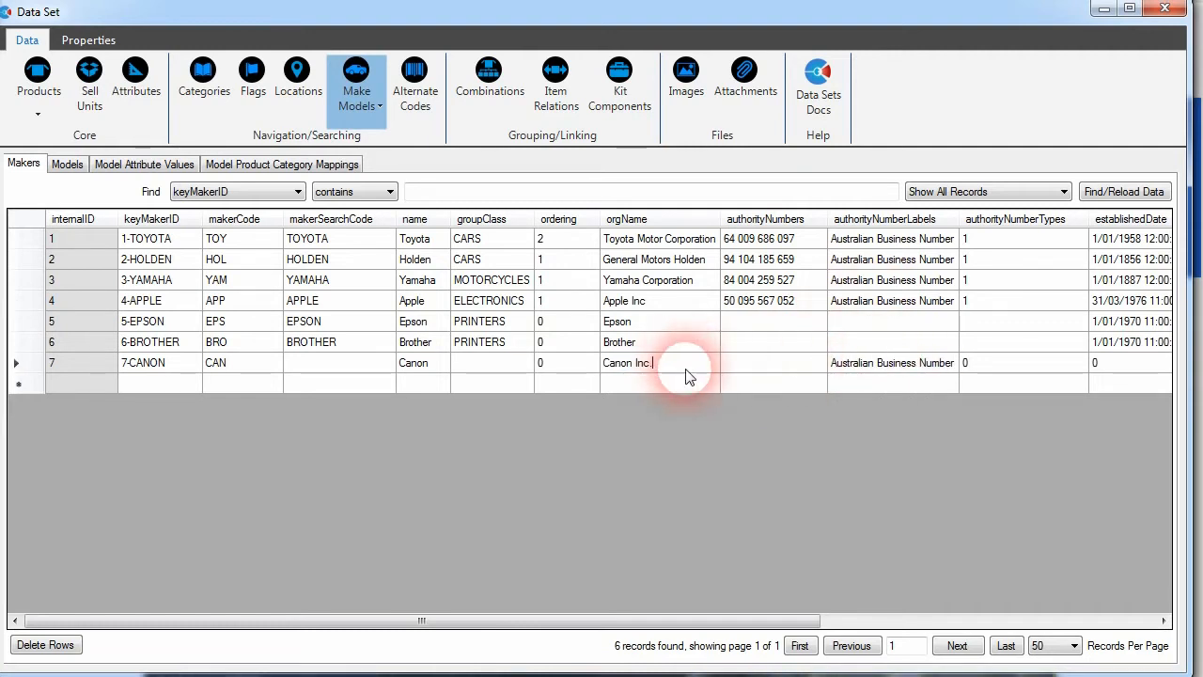
{"action": "type", "text": "Australia"}
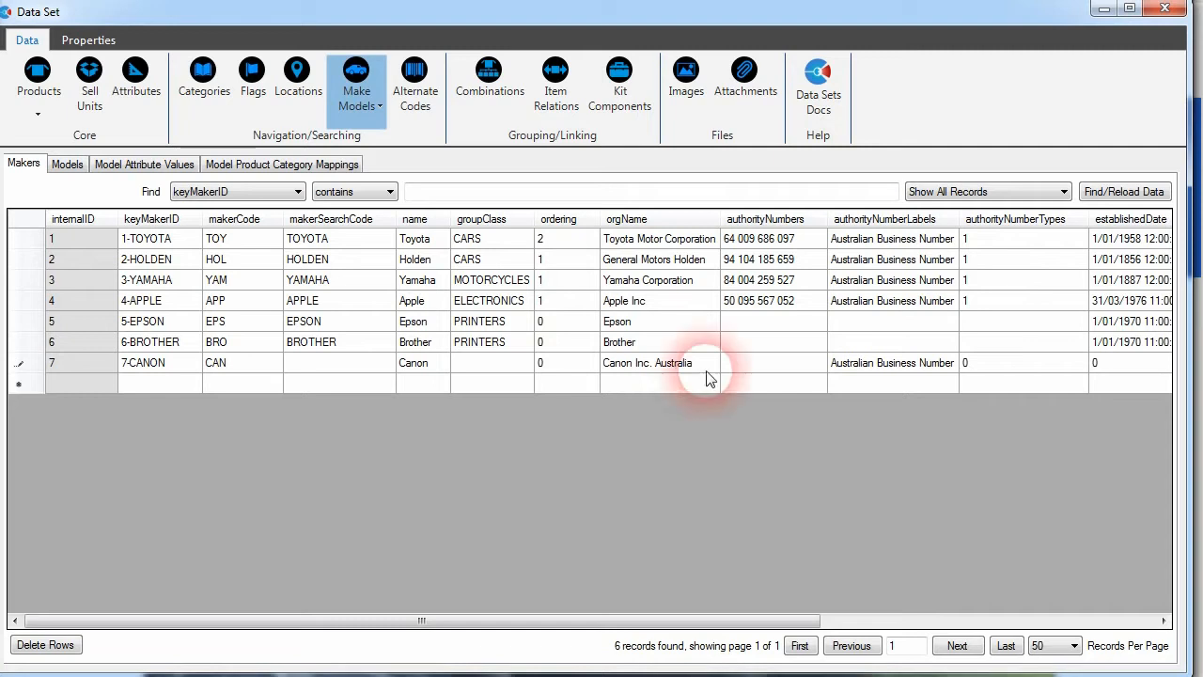
{"action": "left_click", "coordinate": [771, 364]}
{"action": "left_click_drag", "start_coordinate": [757, 622], "coordinate": [999, 596]}
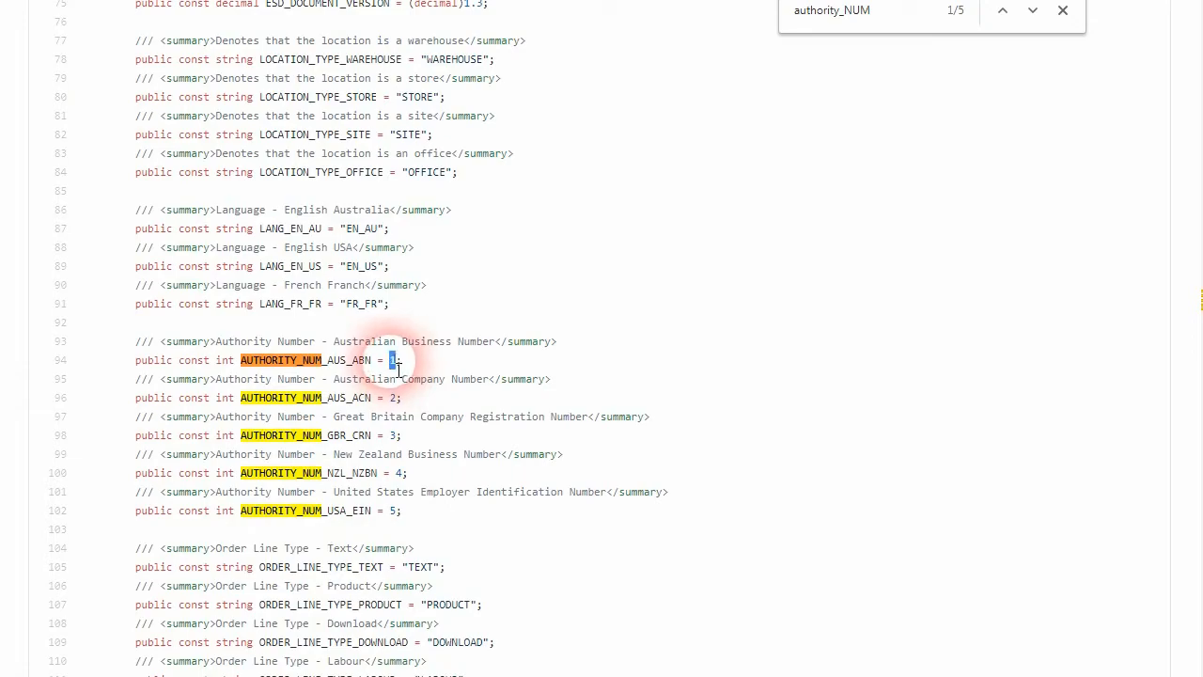
Give Canon authority number type 1 and an established date of 1/01/1960.
{"action": "key", "text": "alt+Tab"}
{"action": "left_click", "coordinate": [654, 361]}
{"action": "type", "text": "1"}
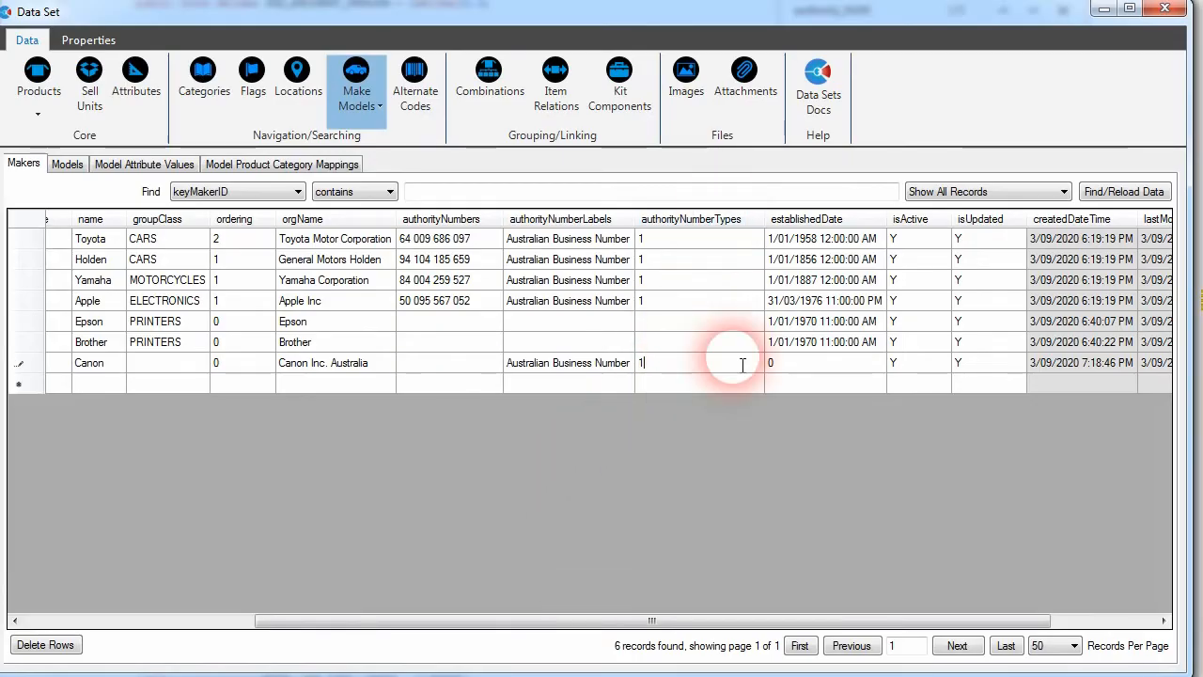
{"action": "left_click", "coordinate": [797, 366]}
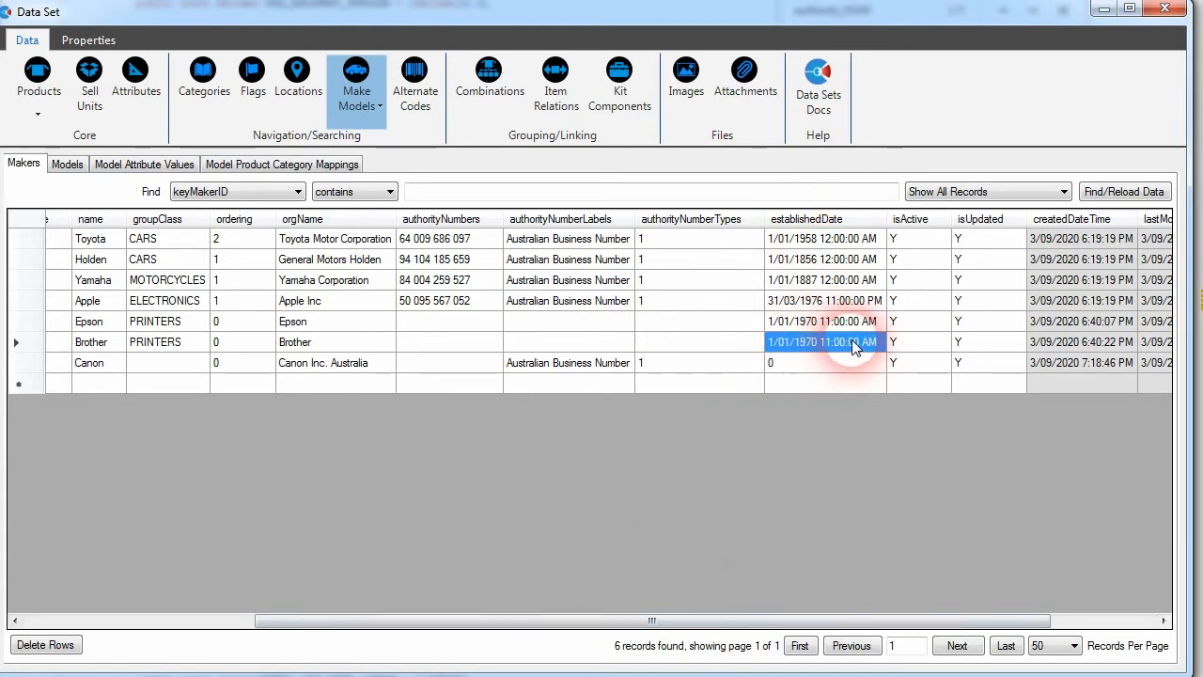
{"action": "left_click", "coordinate": [826, 367]}
{"action": "type", "text": "1/01/1887 12:00:00 AM"}
{"action": "left_click_drag", "start_coordinate": [817, 374], "coordinate": [807, 374]}
{"action": "type", "text": "9"}
{"action": "type", "text": "60"}
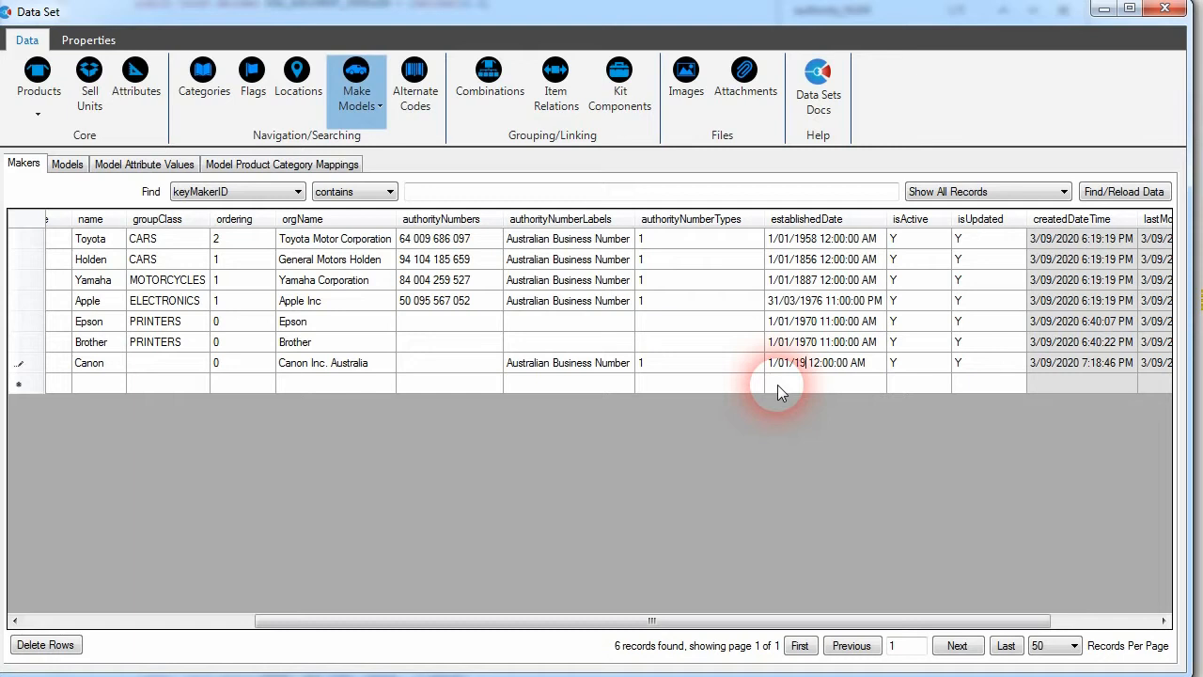
{"action": "key", "text": "Up"}
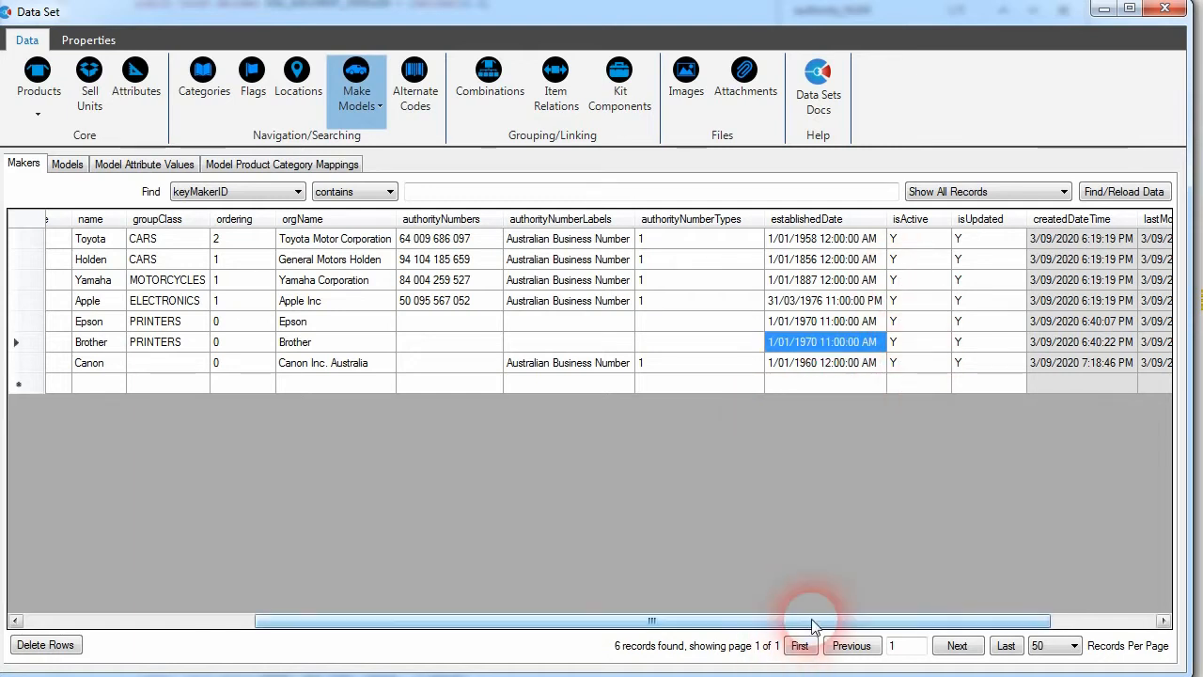
Try authority number type 2 for Canon, then set it back to 1.
{"action": "left_click_drag", "start_coordinate": [814, 620], "coordinate": [912, 620]}
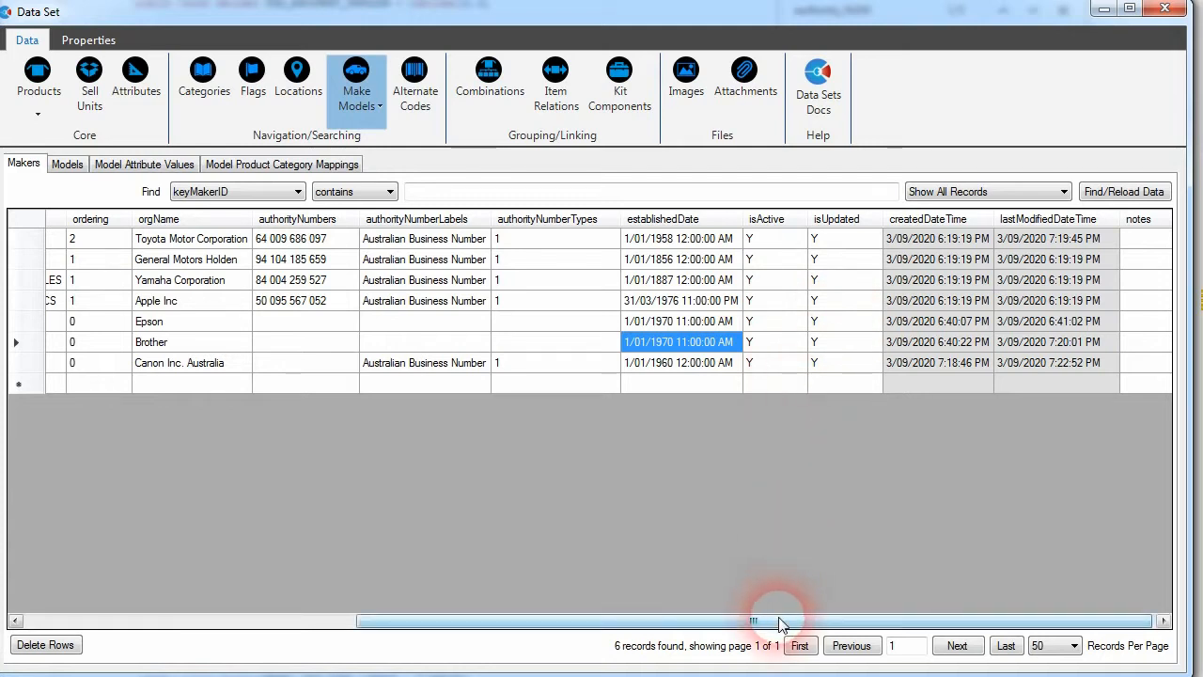
{"action": "left_click_drag", "start_coordinate": [776, 623], "coordinate": [816, 461]}
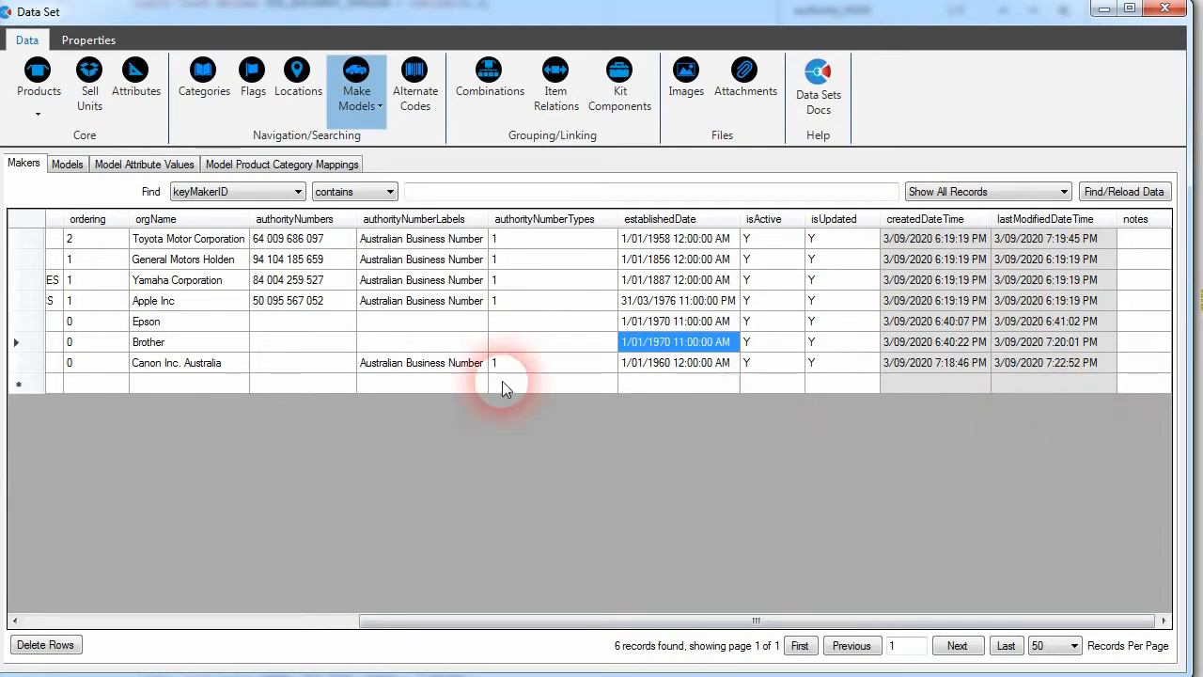
{"action": "left_click", "coordinate": [519, 362]}
{"action": "left_click", "coordinate": [520, 362]}
{"action": "type", "text": "2"}
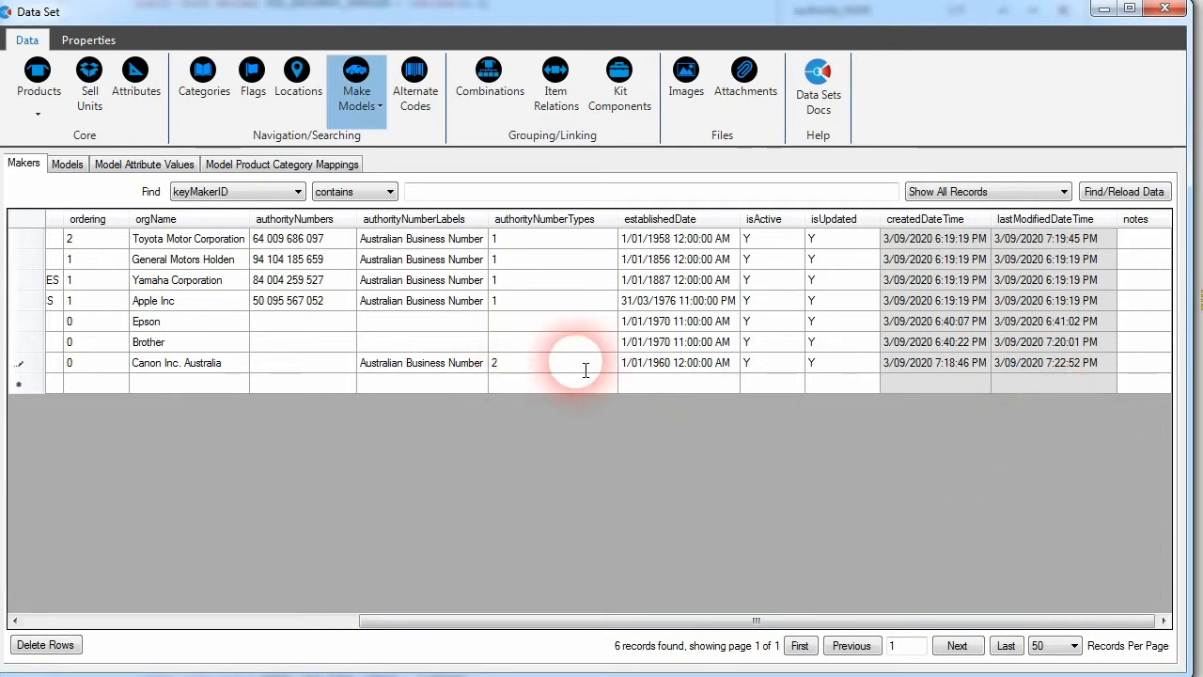
{"action": "left_click", "coordinate": [832, 362]}
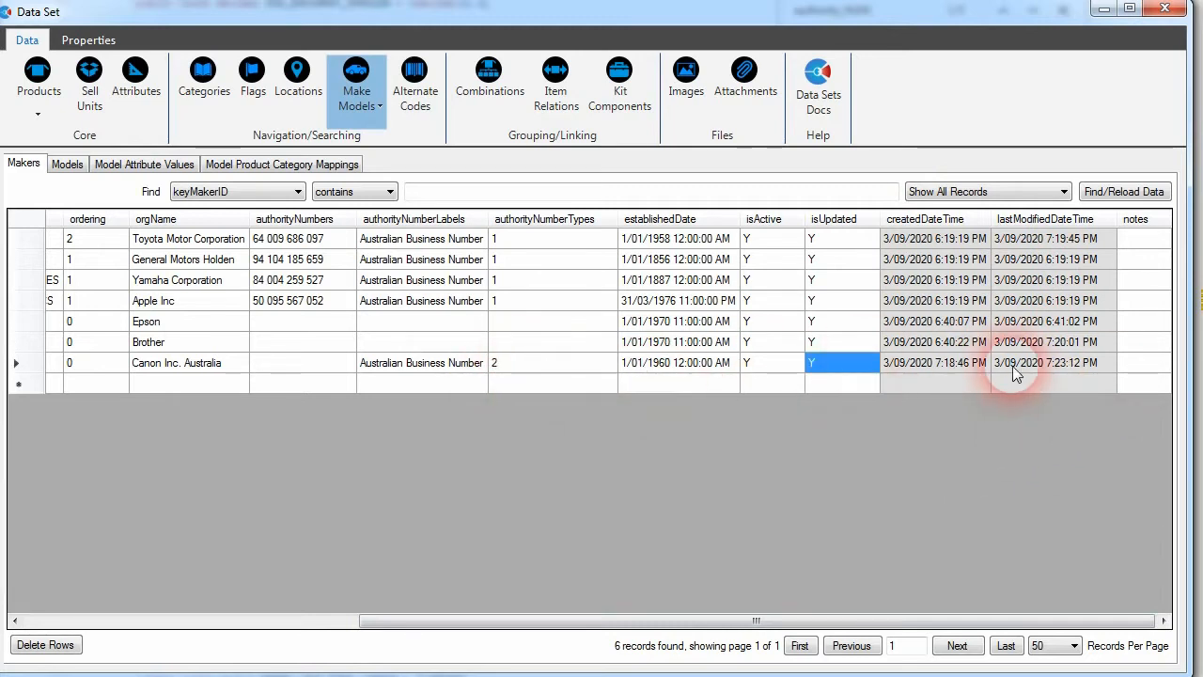
{"action": "left_click", "coordinate": [540, 362]}
{"action": "type", "text": "1"}
{"action": "left_click", "coordinate": [545, 324]}
{"action": "left_click", "coordinate": [545, 360]}
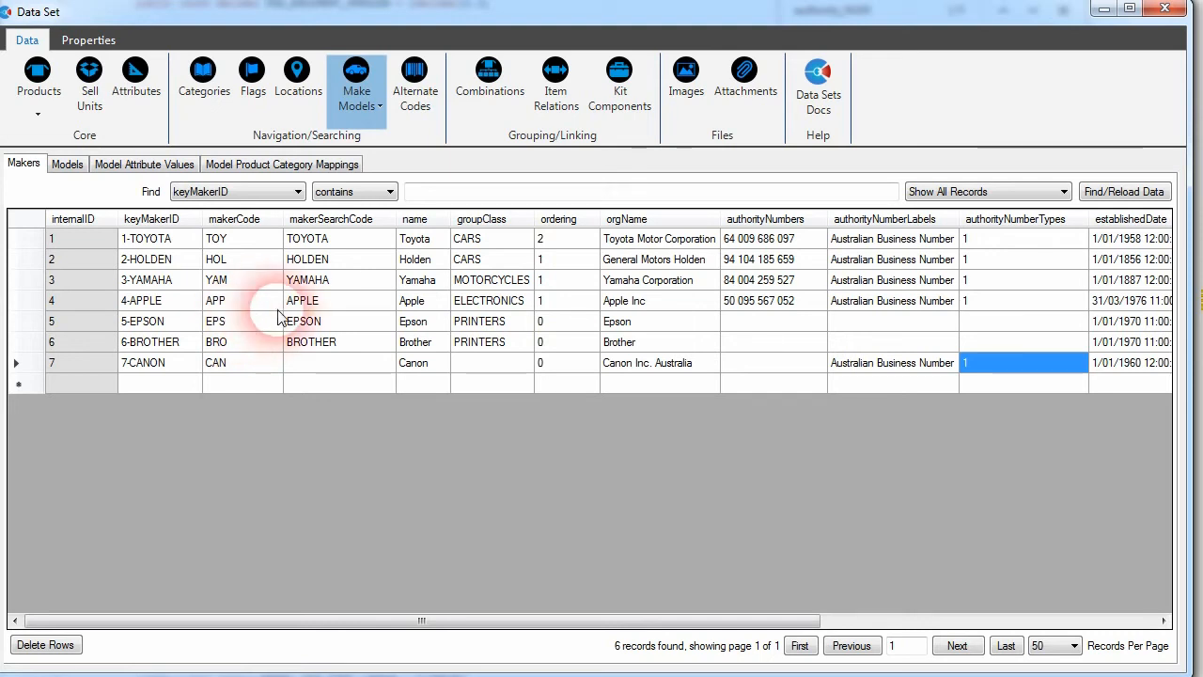
{"action": "left_click", "coordinate": [464, 339]}
{"action": "left_click", "coordinate": [461, 328]}
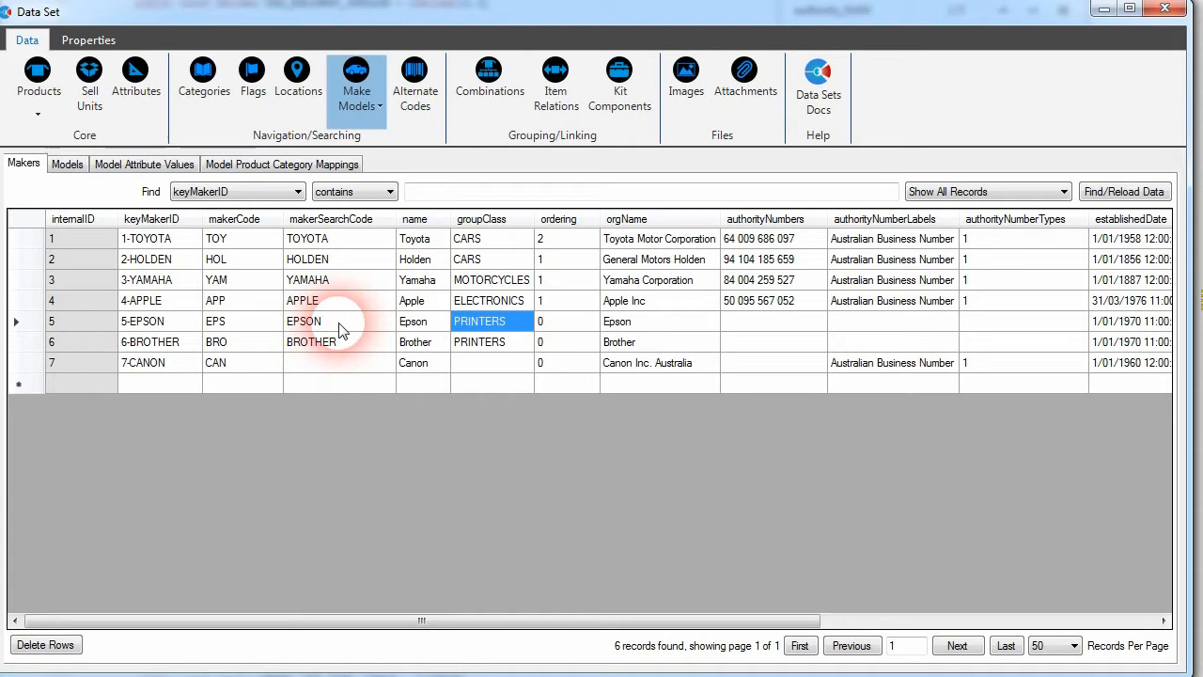
{"action": "left_click", "coordinate": [65, 166]}
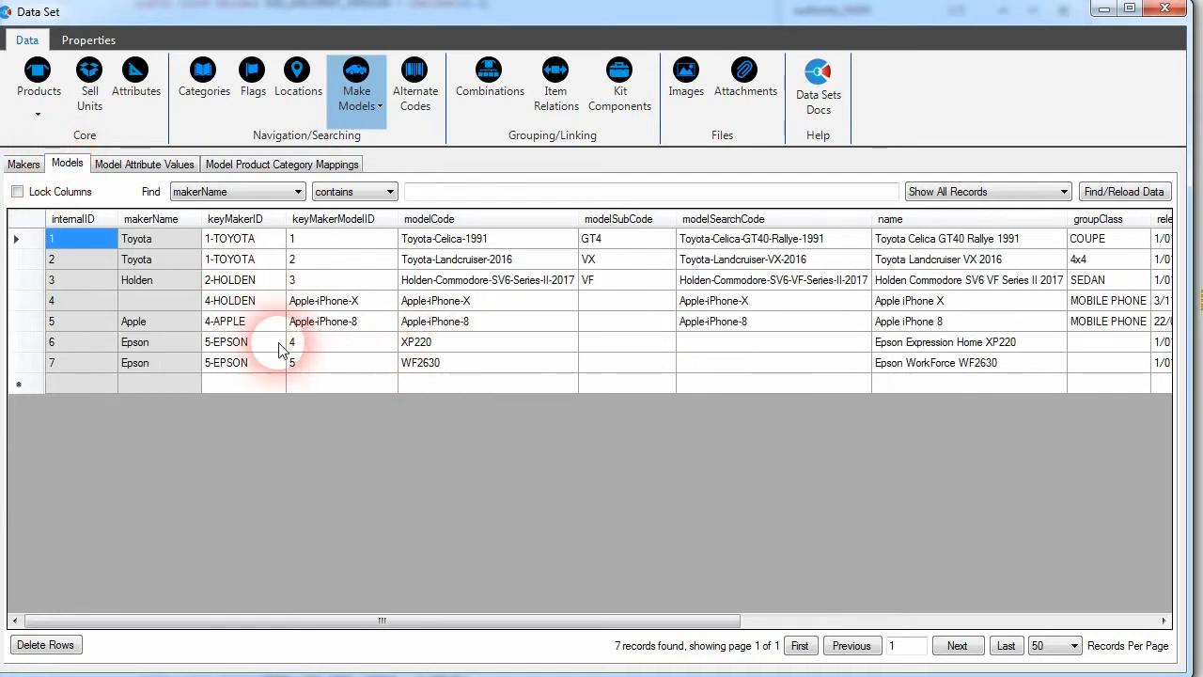
{"action": "left_click", "coordinate": [246, 350]}
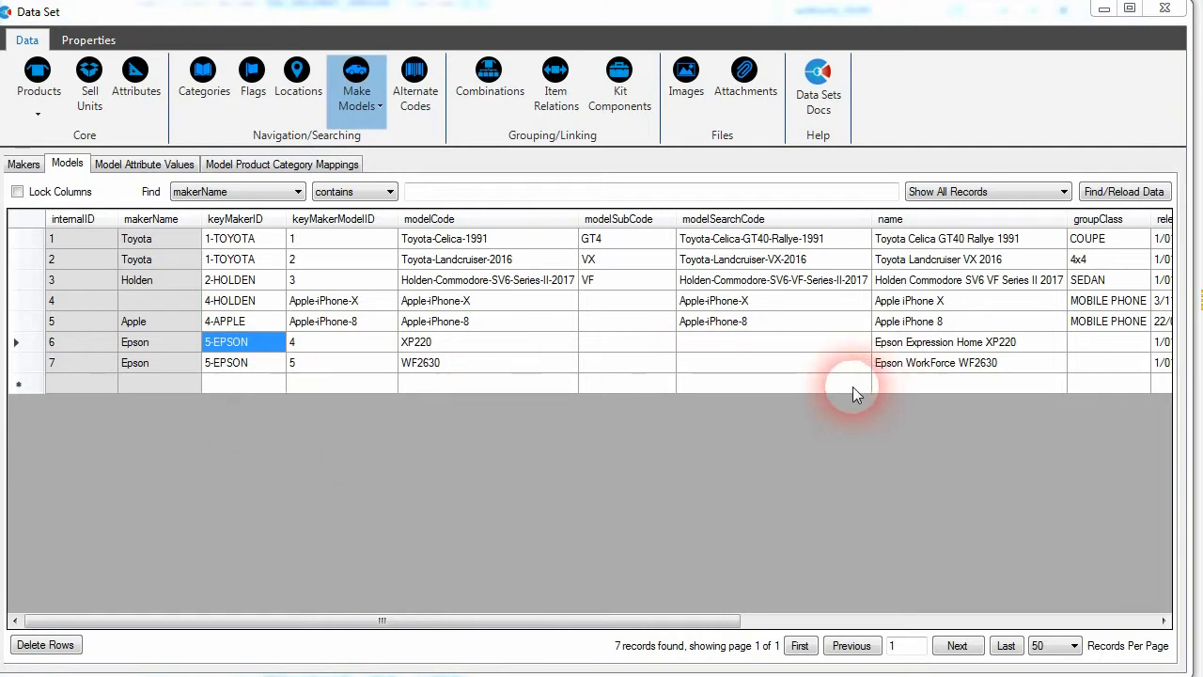
Add a new model row named Epson WorkForce WF2650.
{"action": "left_click", "coordinate": [919, 383]}
{"action": "left_click", "coordinate": [977, 386]}
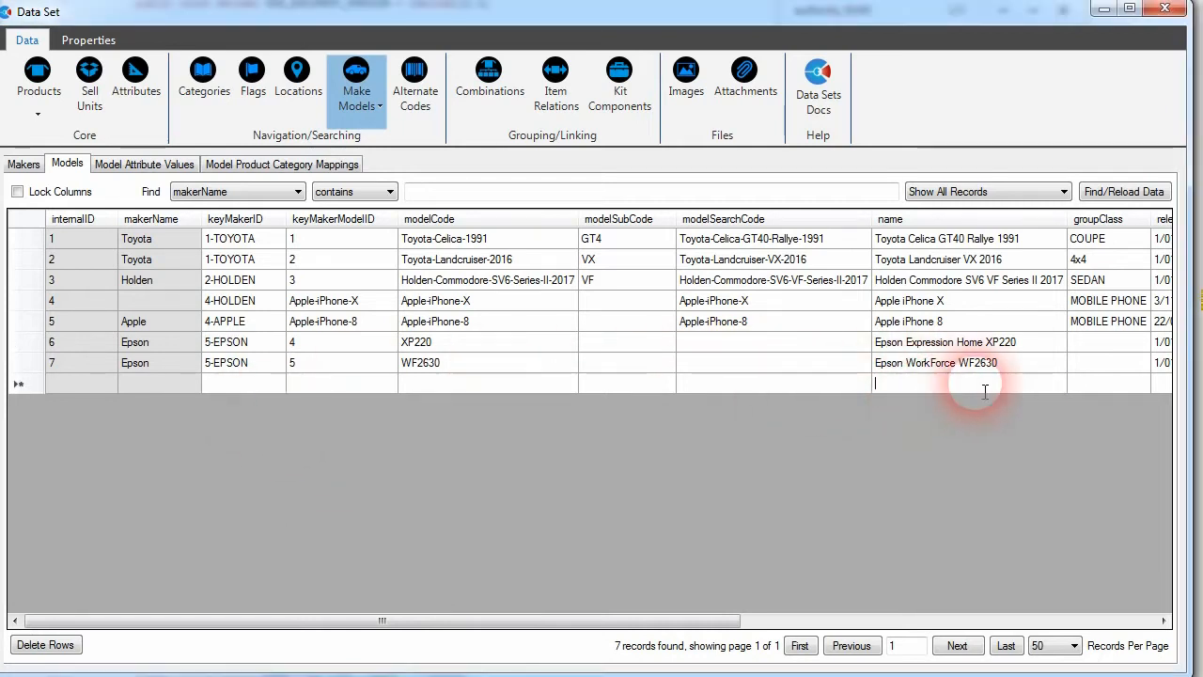
{"action": "type", "text": "Epson WorkForce WF2650"}
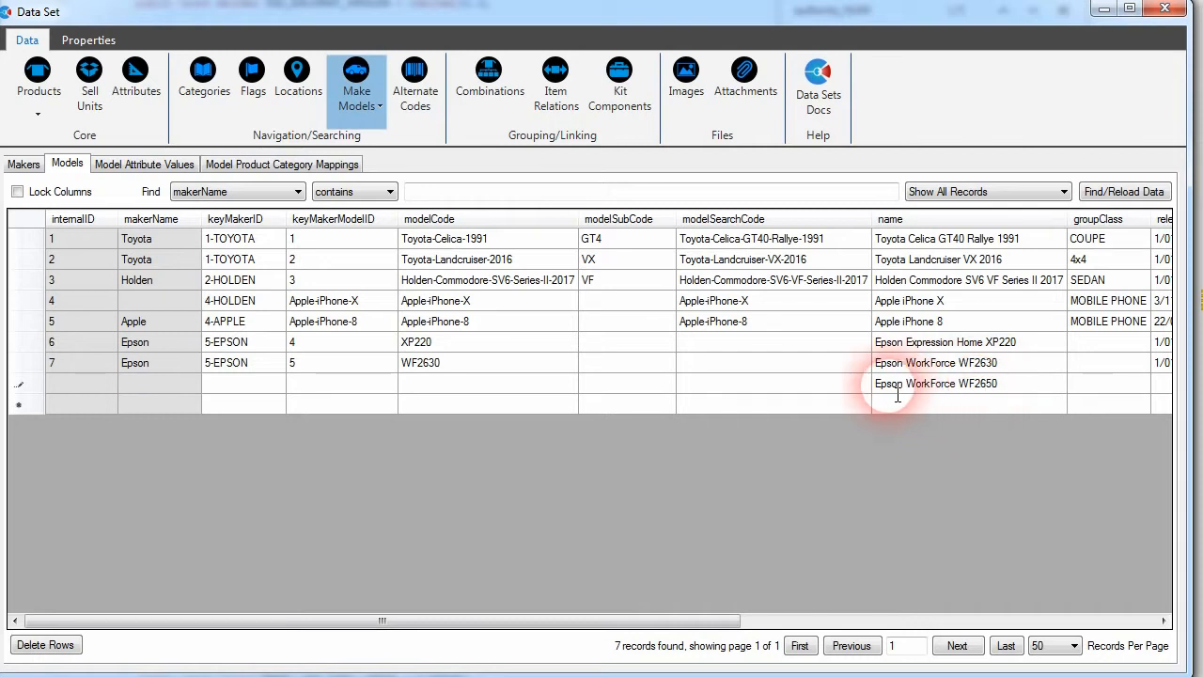
{"action": "left_click", "coordinate": [854, 387]}
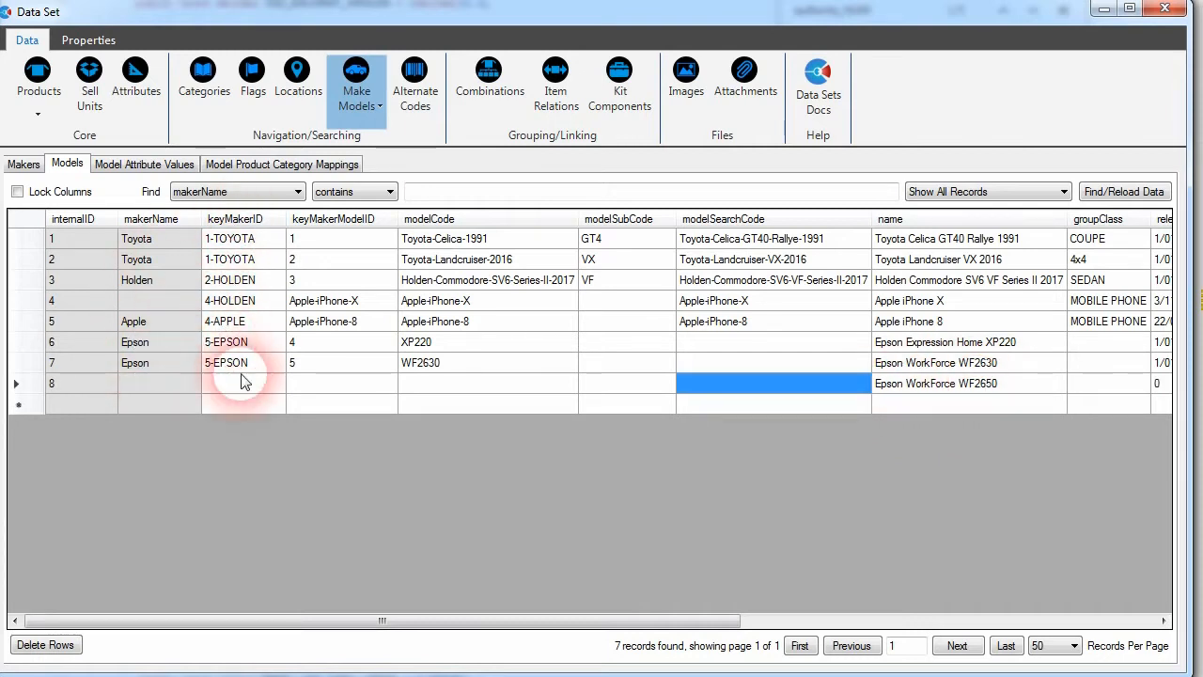
Look up the 5-EPSON key on Makers and enter it as the new model's maker key.
{"action": "left_click", "coordinate": [23, 164]}
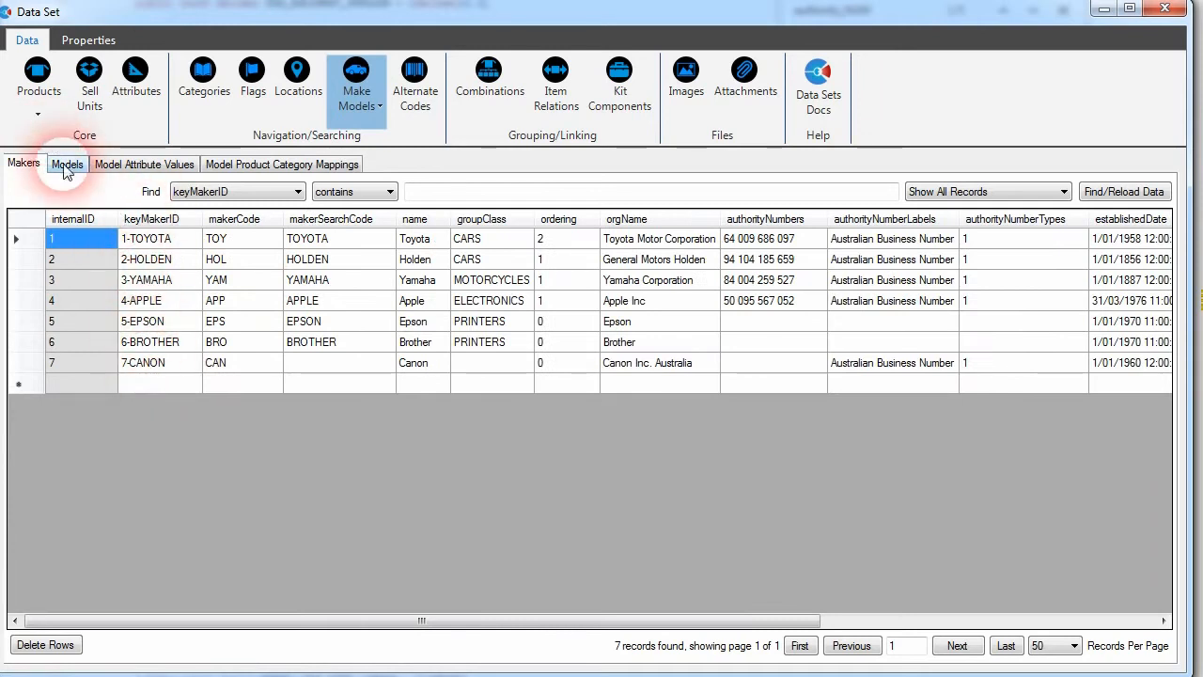
{"action": "left_click", "coordinate": [141, 321]}
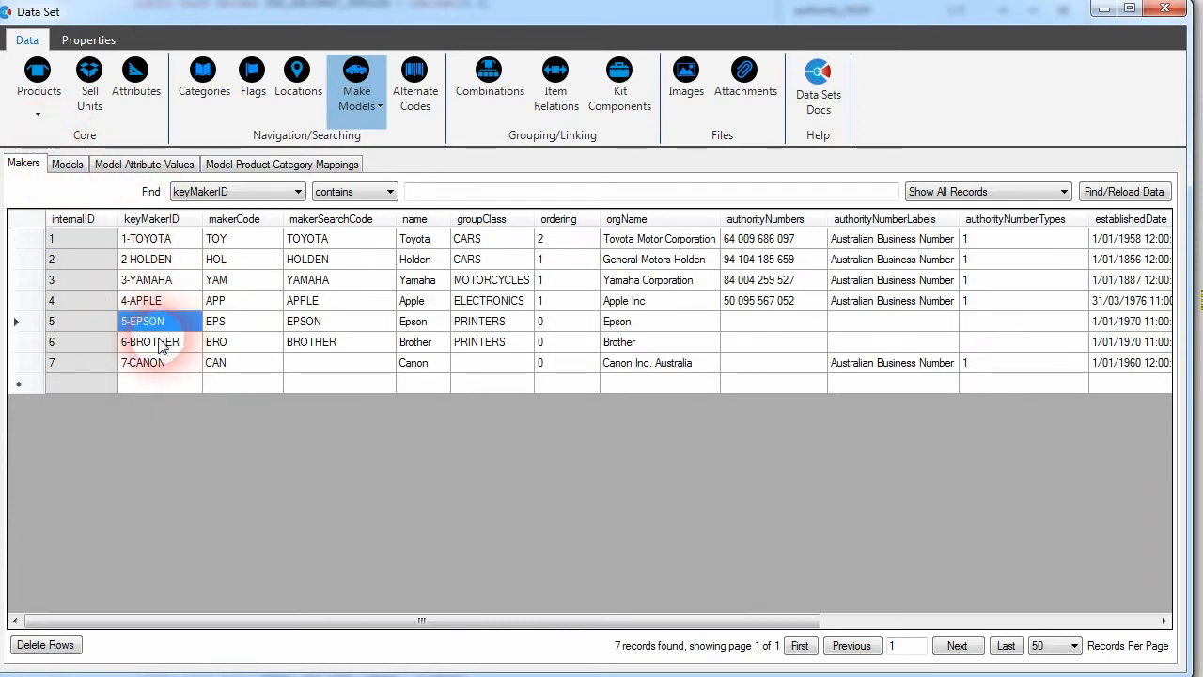
{"action": "left_click", "coordinate": [66, 162]}
{"action": "double_click", "coordinate": [229, 381]}
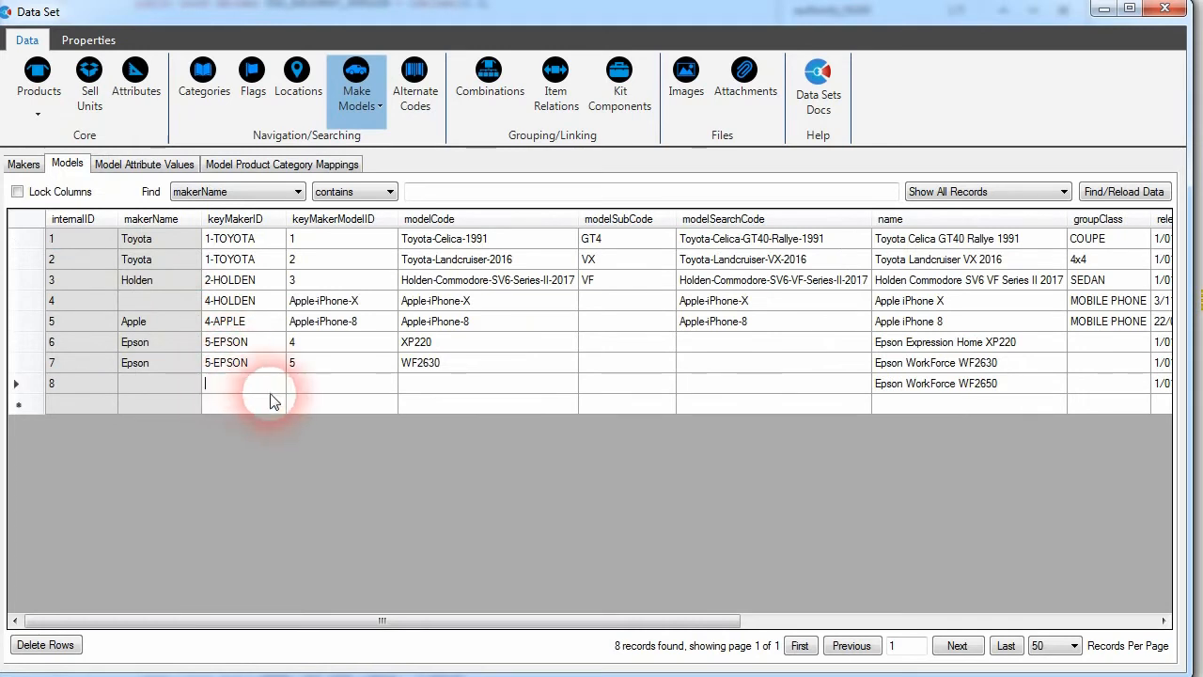
{"action": "type", "text": "5-EPSON"}
{"action": "left_click", "coordinate": [329, 387]}
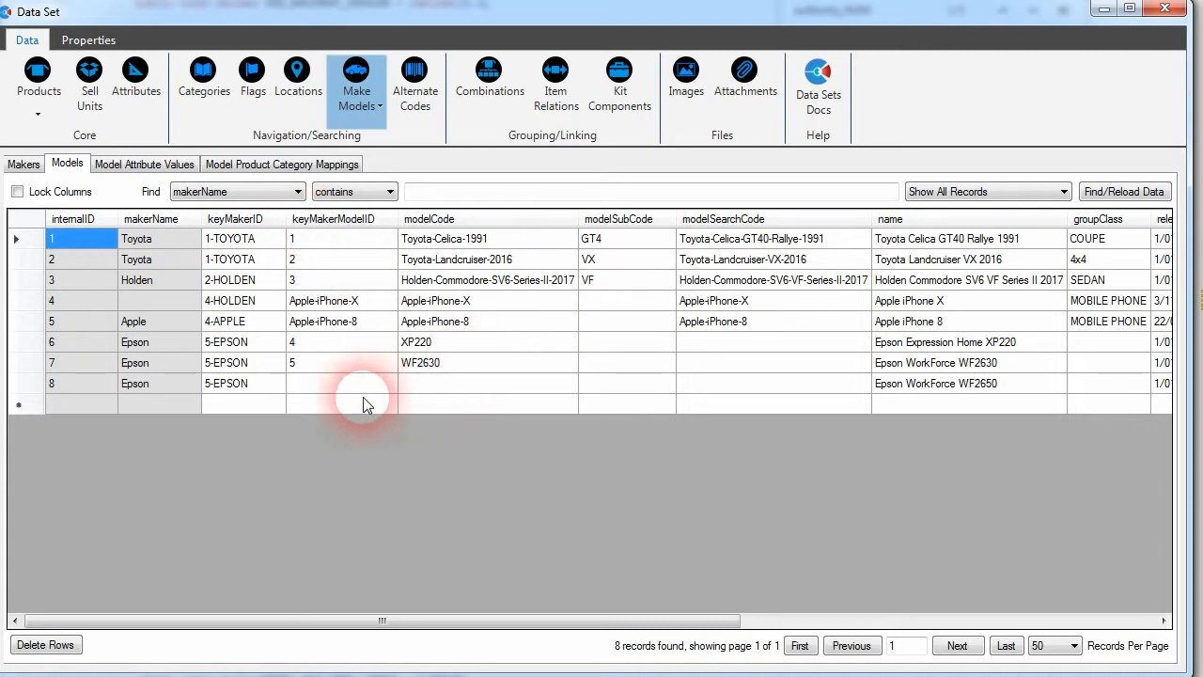
{"action": "left_click", "coordinate": [328, 387]}
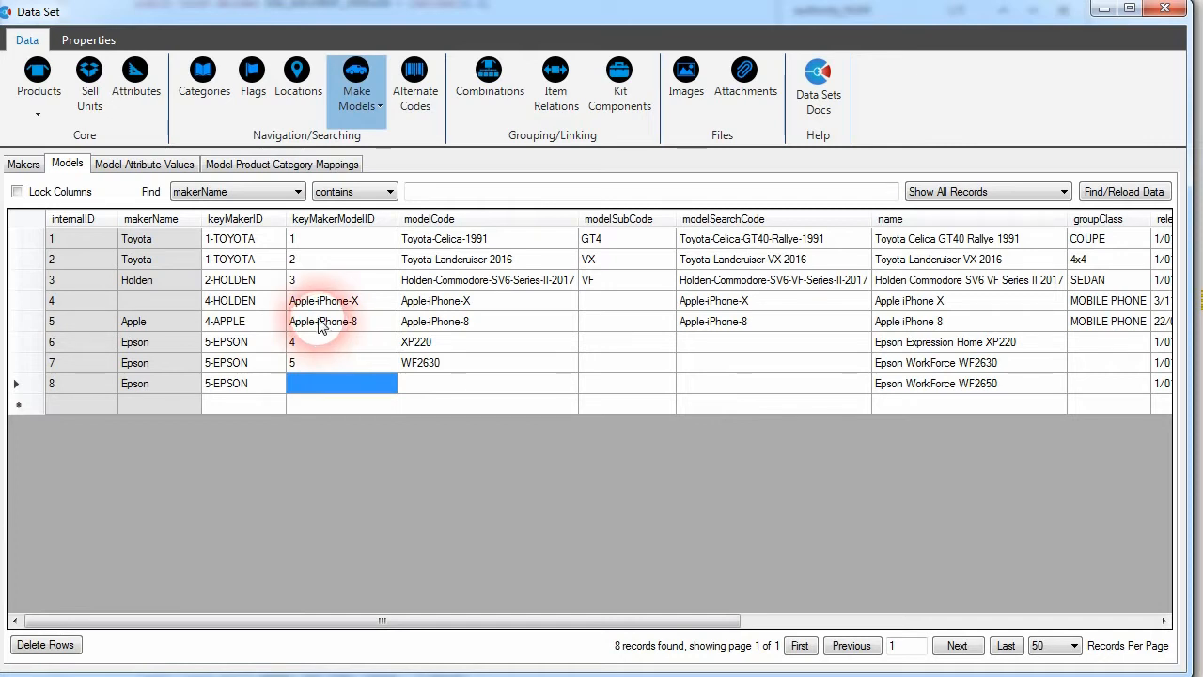
Enter 6 as the Epson WorkForce WF2650 row's maker model ID.
{"action": "type", "text": "6"}
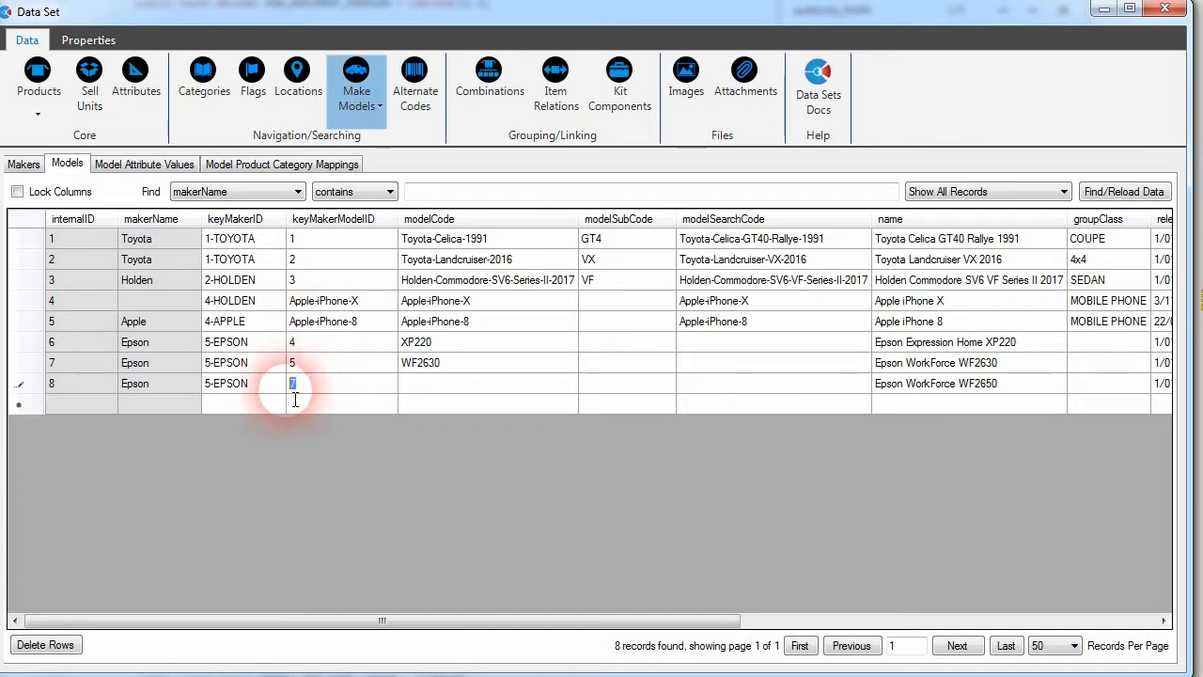
{"action": "left_click", "coordinate": [341, 363]}
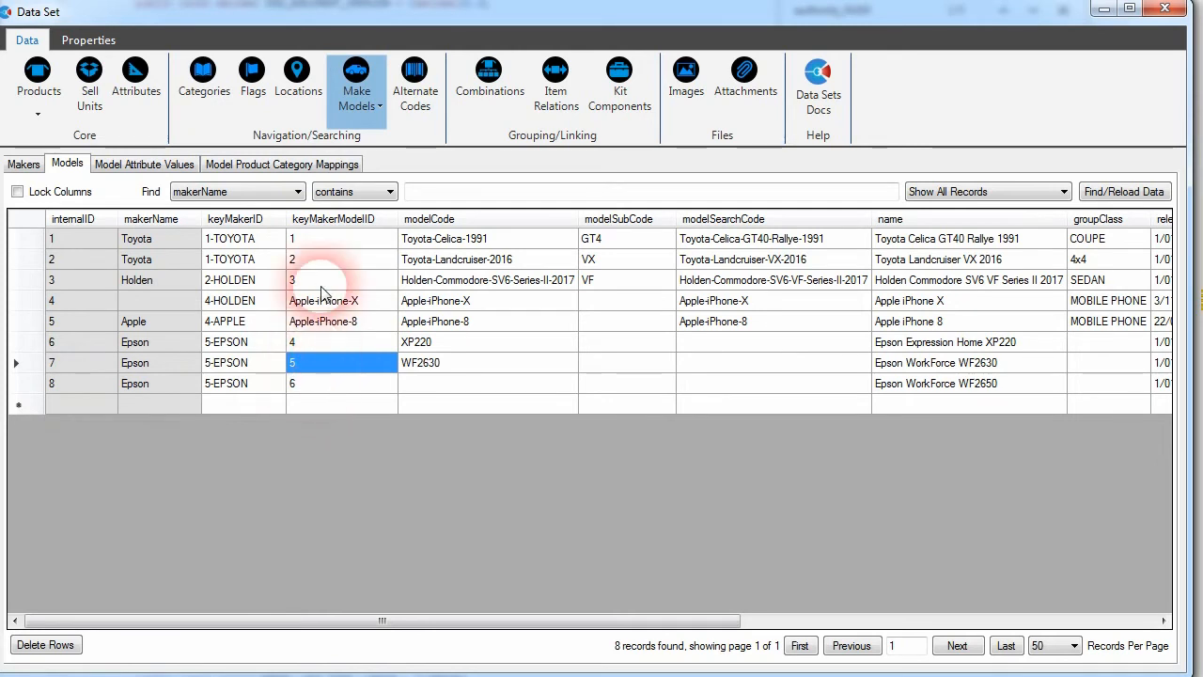
{"action": "left_click", "coordinate": [484, 387]}
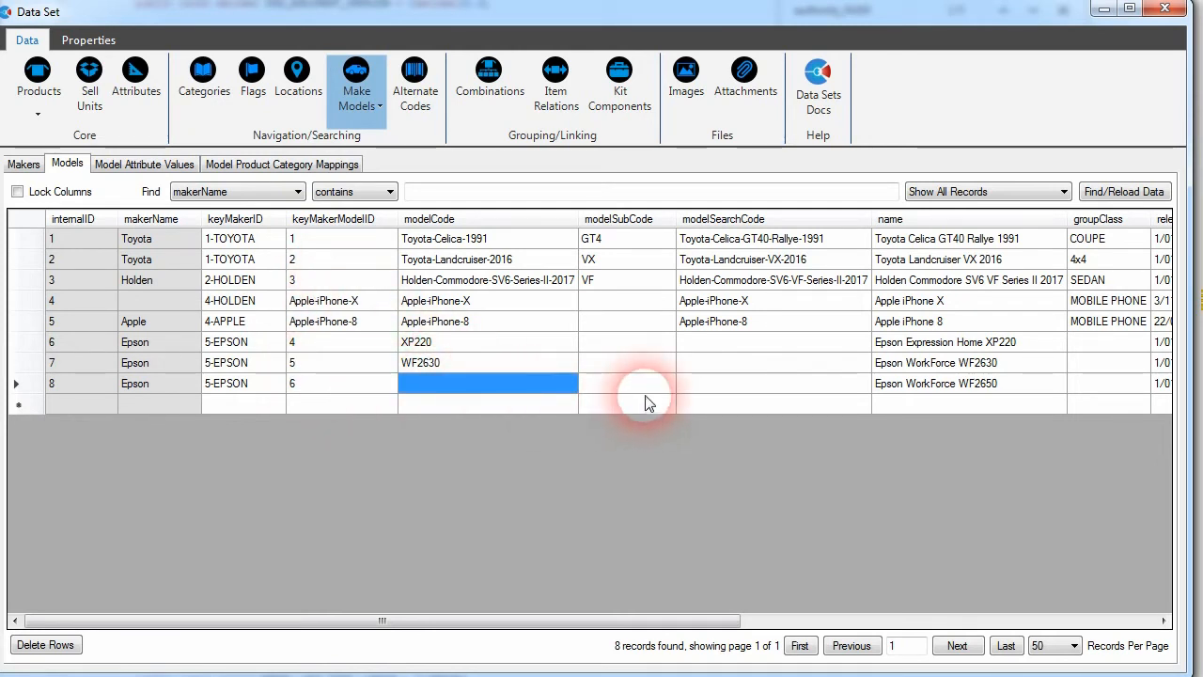
Copy WF2650 from the model name into the row's model code.
{"action": "left_click", "coordinate": [953, 383]}
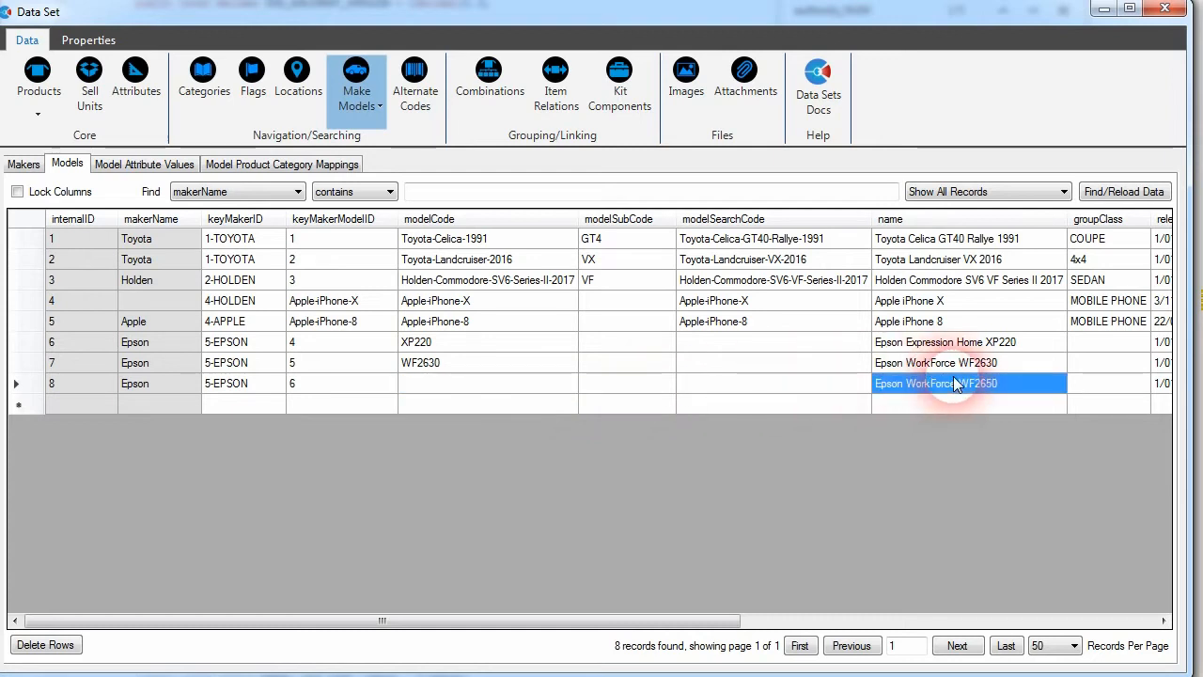
{"action": "left_click_drag", "start_coordinate": [959, 387], "coordinate": [1002, 388]}
{"action": "key", "text": "ctrl+c"}
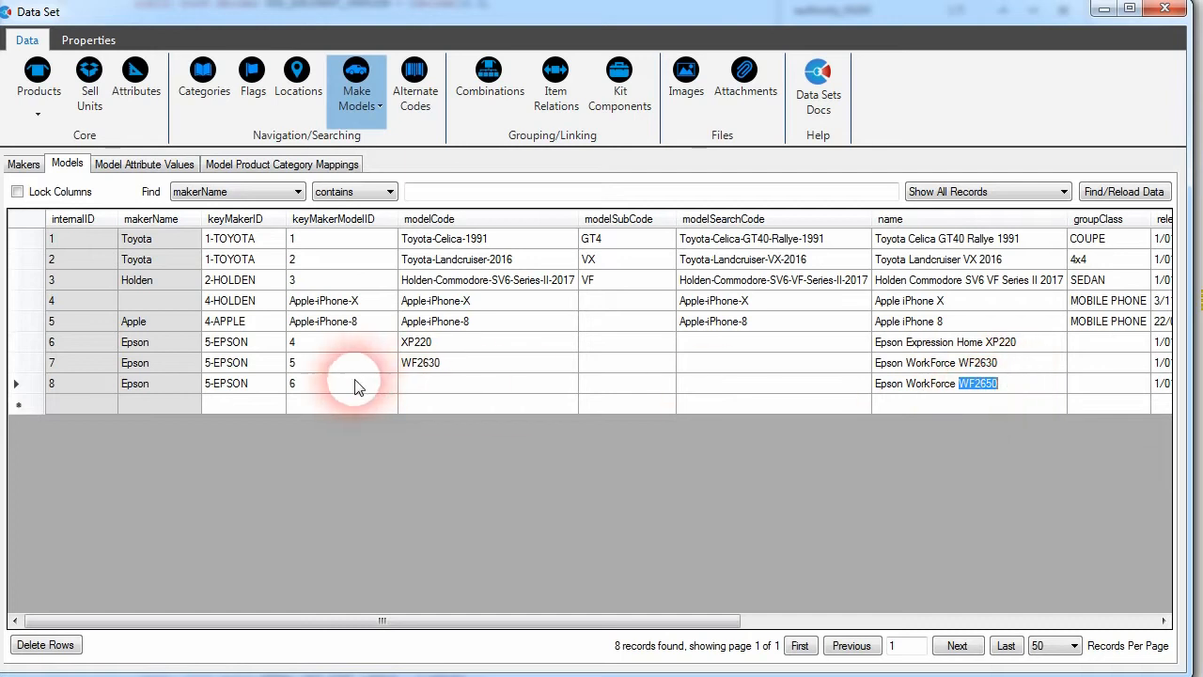
{"action": "left_click", "coordinate": [490, 387]}
{"action": "key", "text": "ctrl+v"}
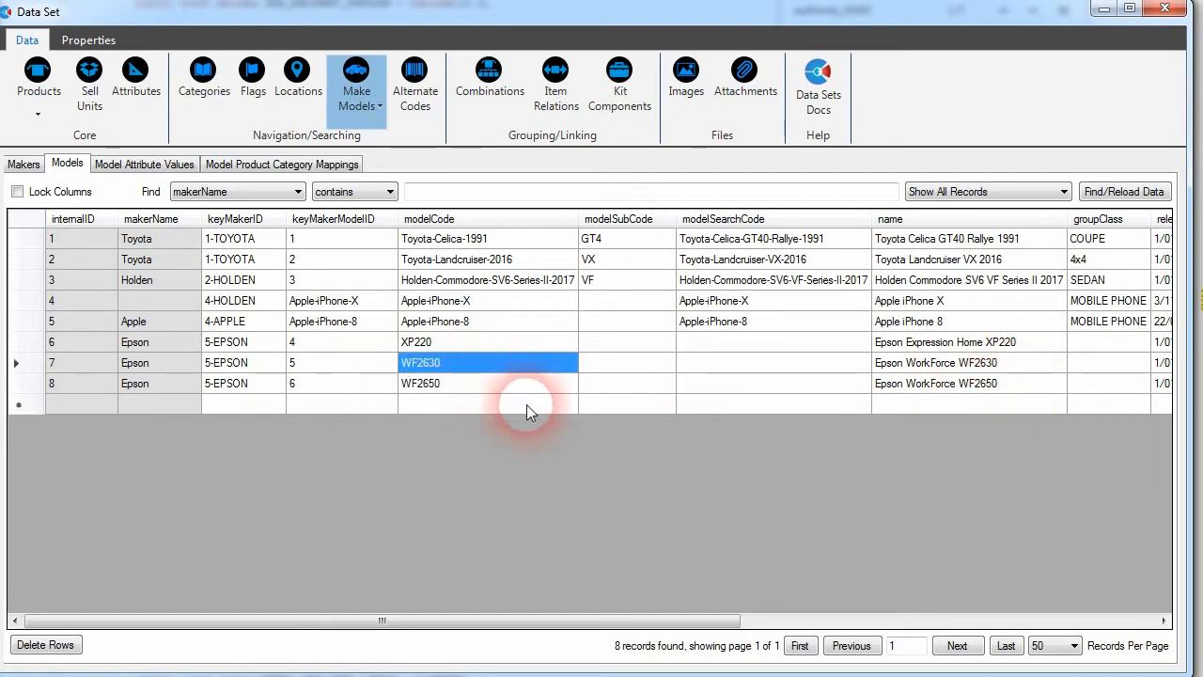
{"action": "left_click", "coordinate": [560, 387]}
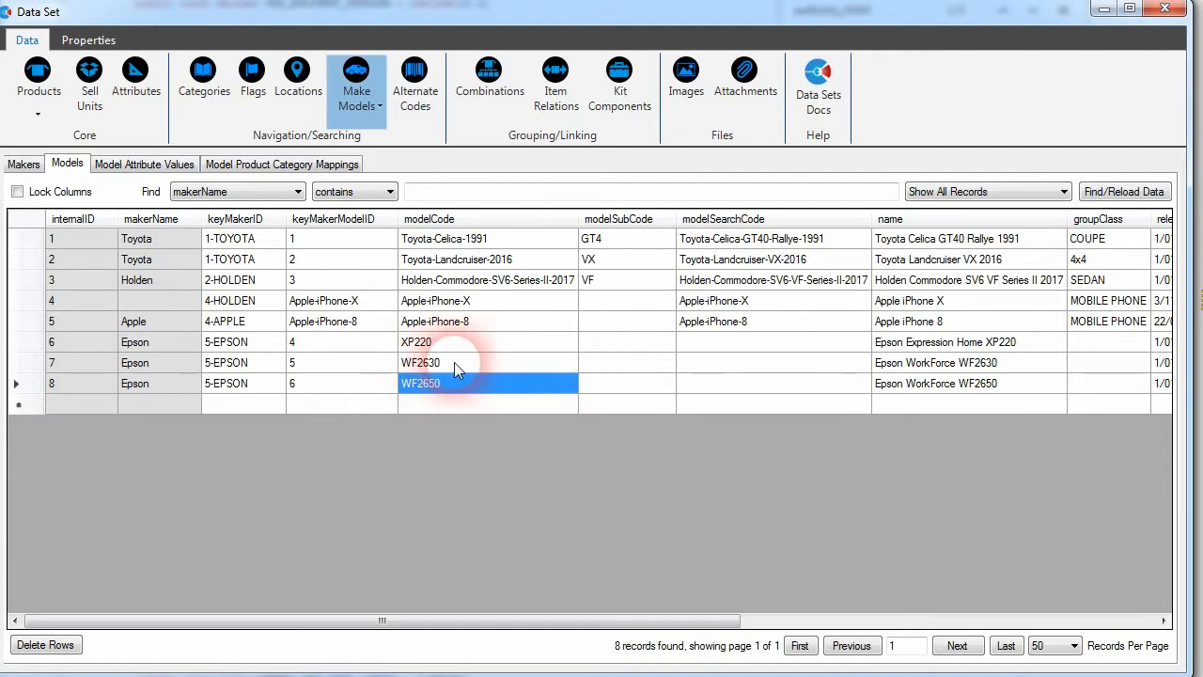
Enter sub codes AB and DF for WF2630 and WF2650, and hyphenate WF2630's search code to Epson-WorkForce-WF2630.
{"action": "left_click", "coordinate": [605, 369]}
{"action": "type", "text": "AB"}
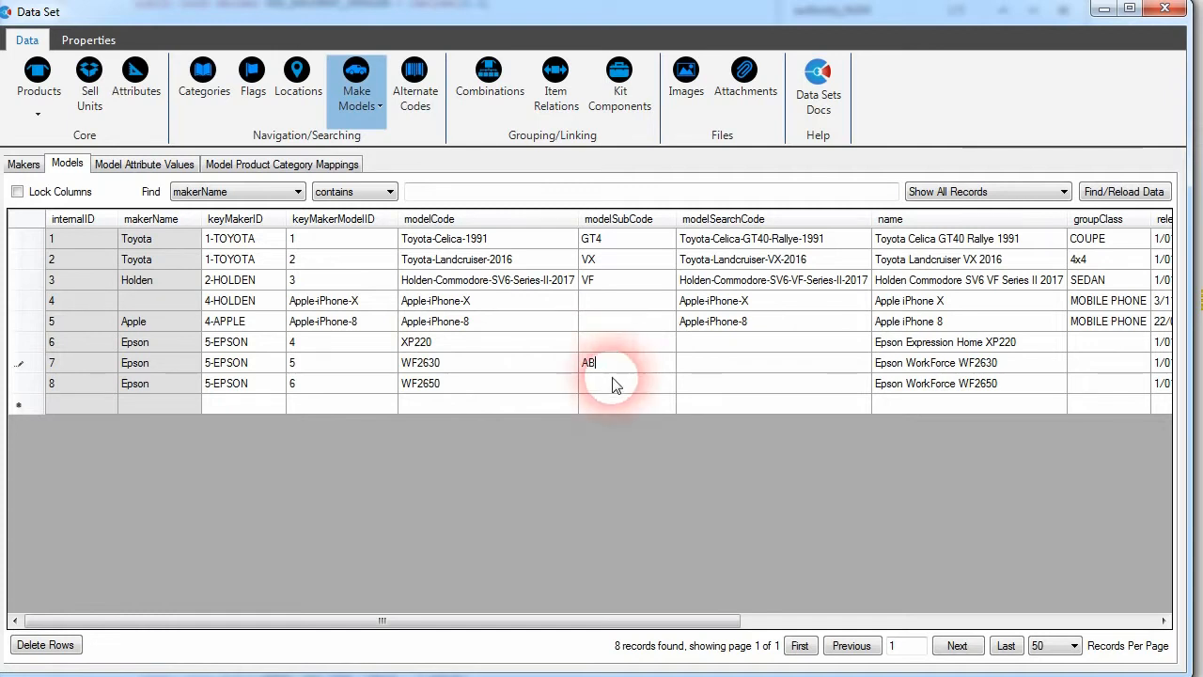
{"action": "type", "text": "DF"}
{"action": "key", "text": "Up"}
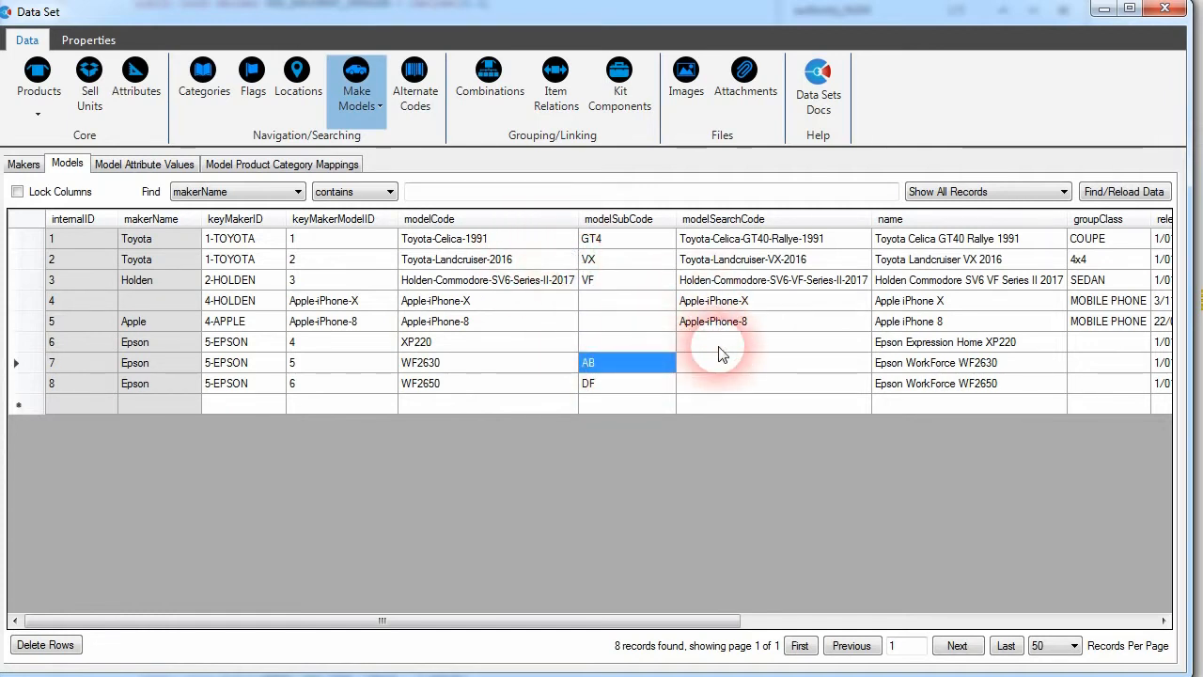
{"action": "key", "text": "BackSpace"}
{"action": "key", "text": "BackSpace"}
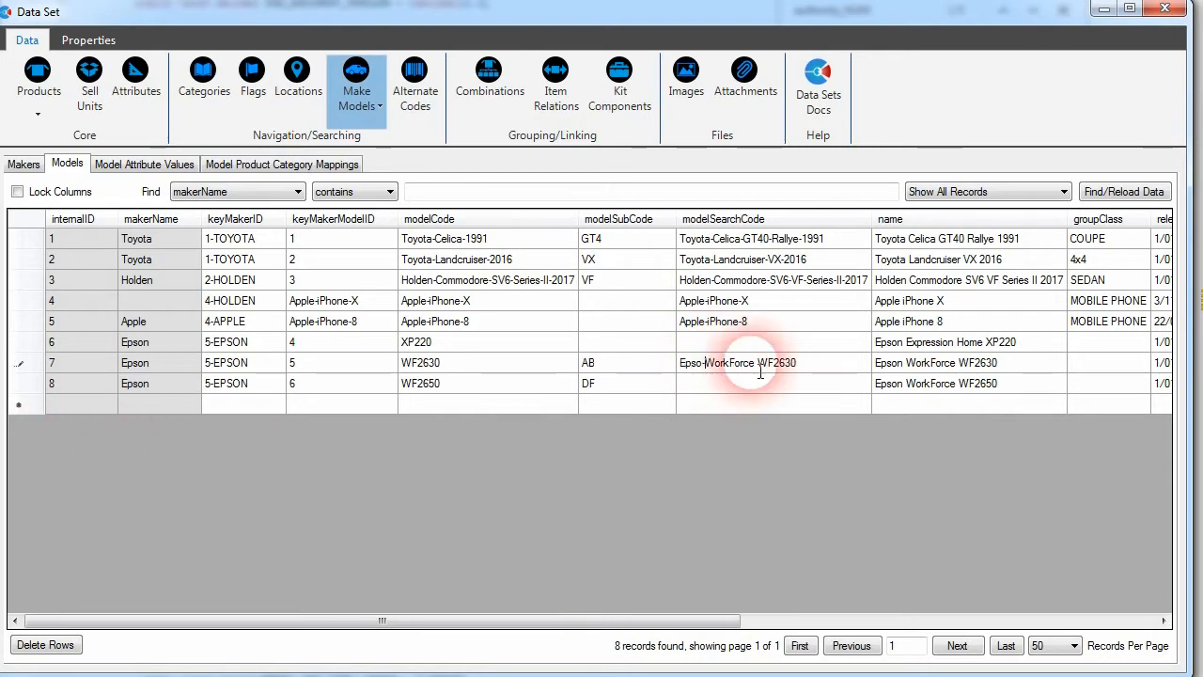
{"action": "type", "text": "-"}
{"action": "key", "text": "ctrl+z"}
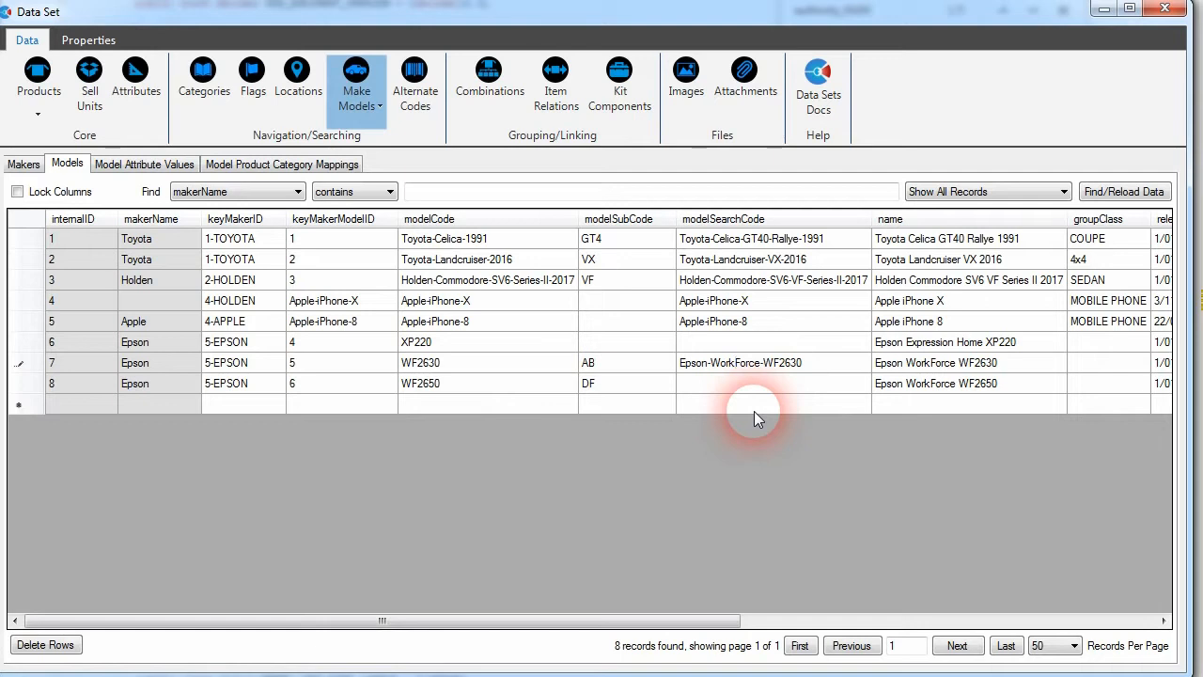
{"action": "type", "text": "-"}
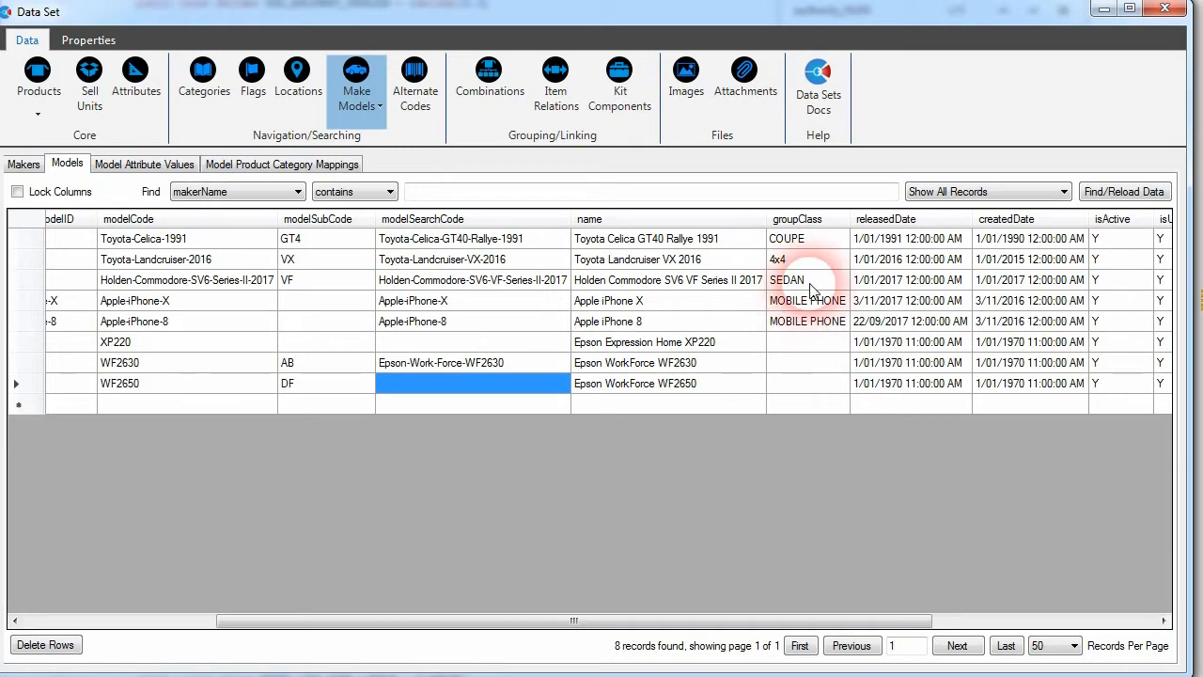
Set the WF2650 model's group class to PRINTER.
{"action": "left_click", "coordinate": [802, 363]}
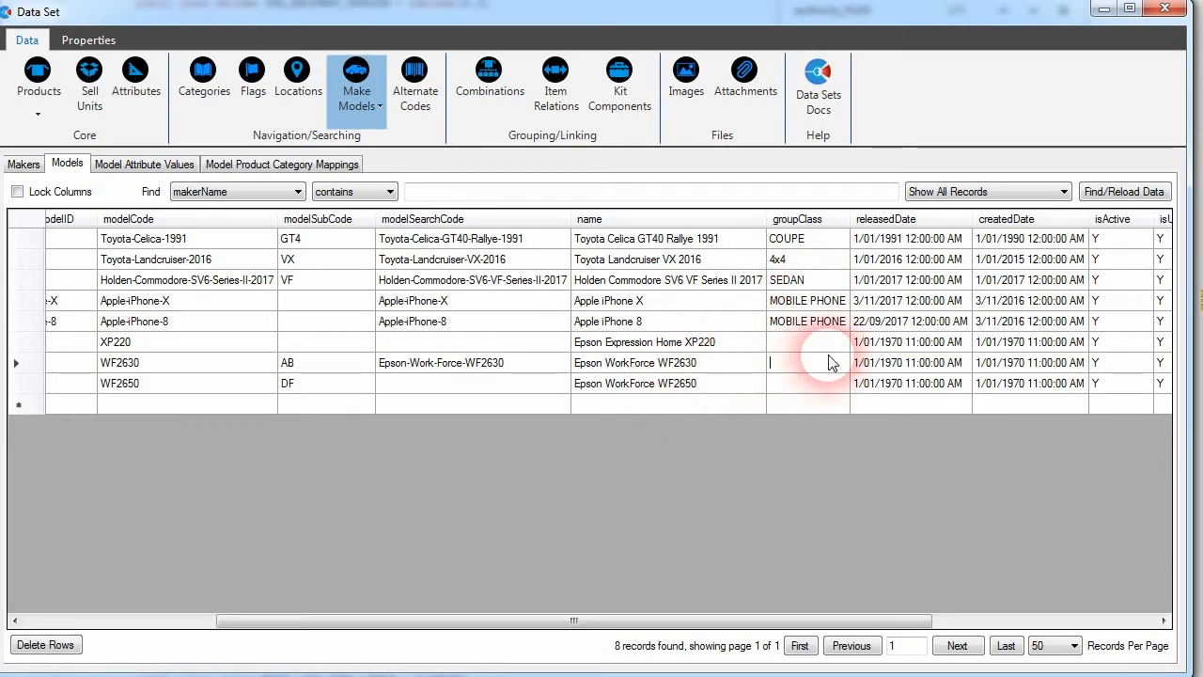
{"action": "type", "text": "PRINTER"}
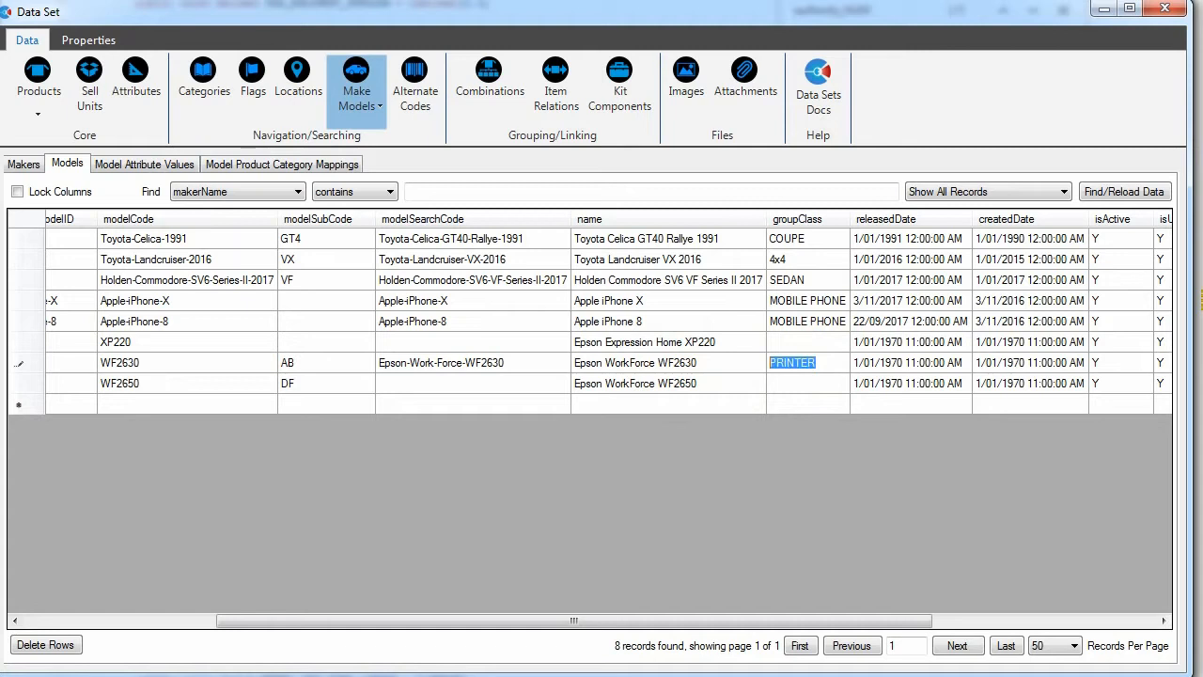
{"action": "left_click", "coordinate": [814, 386]}
{"action": "left_click", "coordinate": [826, 378]}
{"action": "double_click", "coordinate": [823, 363]}
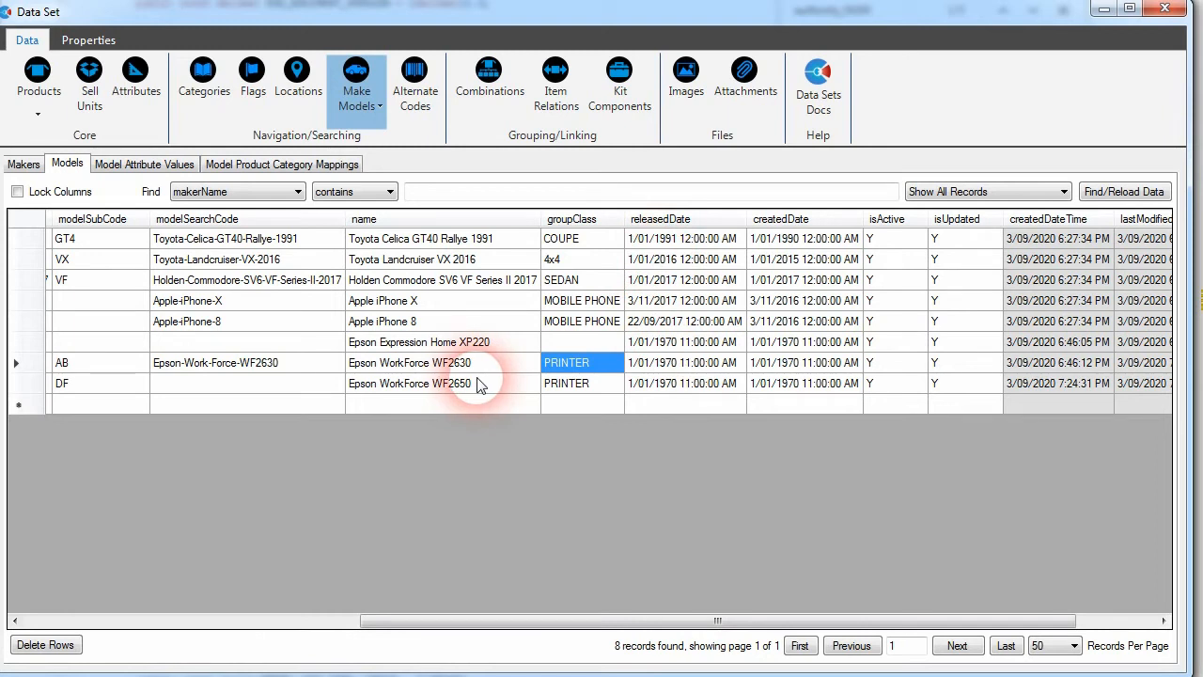
Change the WF2650 released date to 1/01/2015.
{"action": "left_click", "coordinate": [671, 381]}
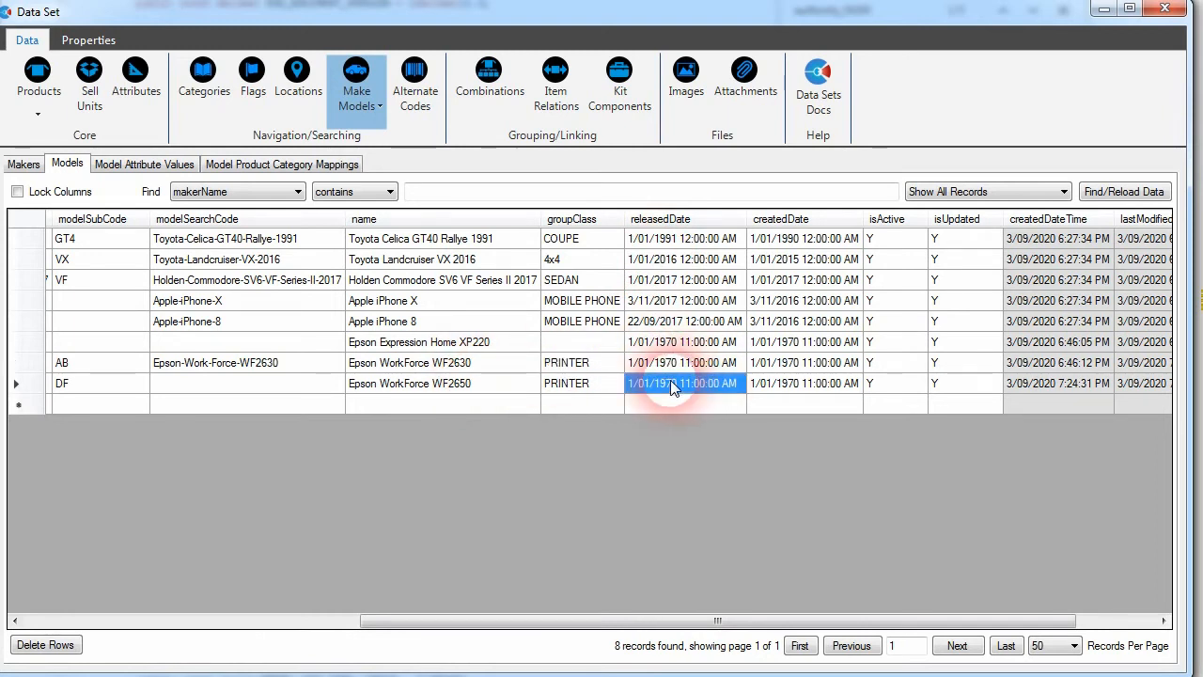
{"action": "left_click", "coordinate": [684, 387]}
{"action": "double_click", "coordinate": [665, 385]}
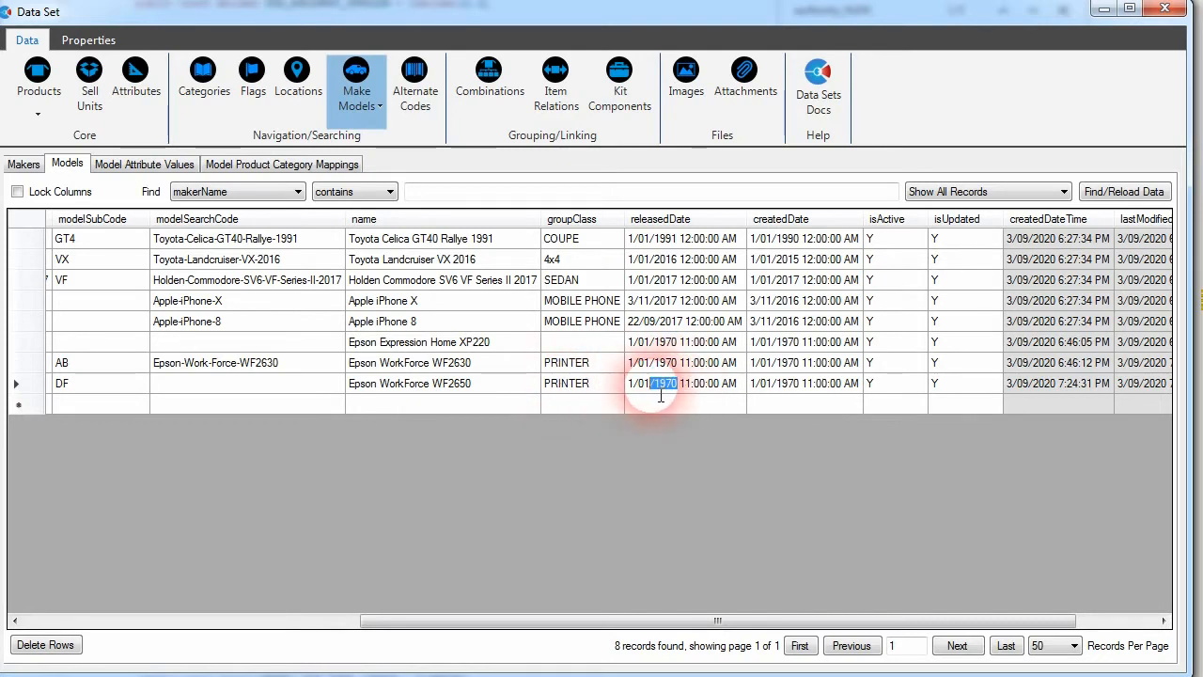
{"action": "type", "text": "2015"}
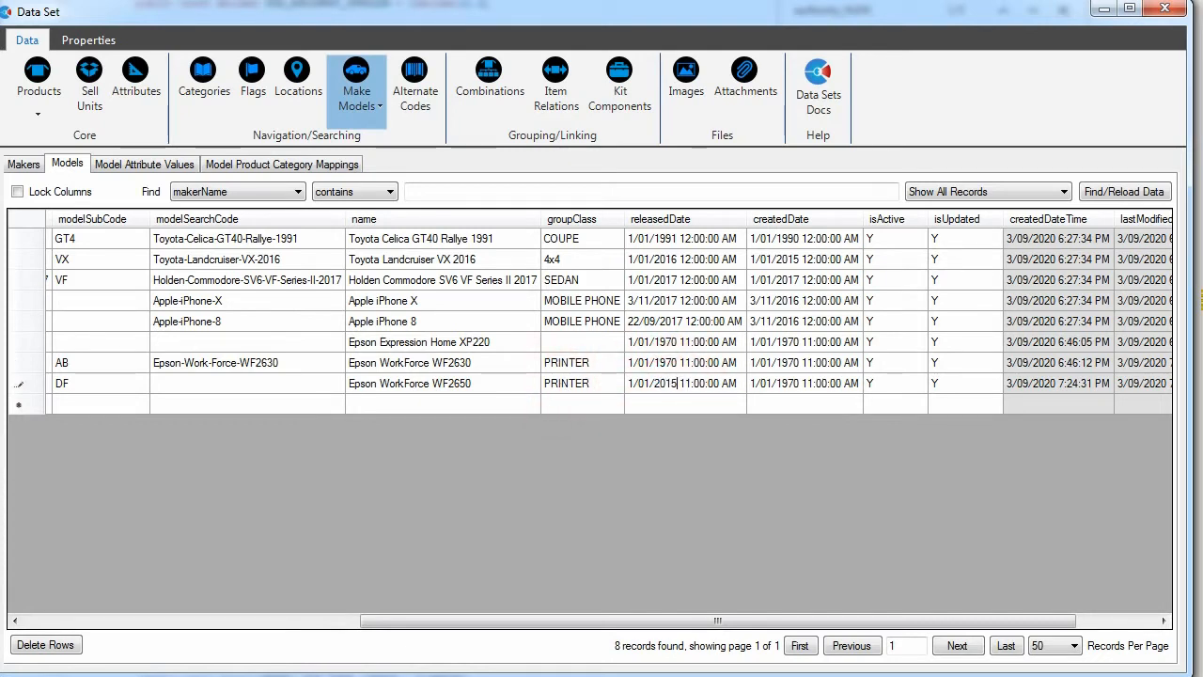
{"action": "key", "text": "Up"}
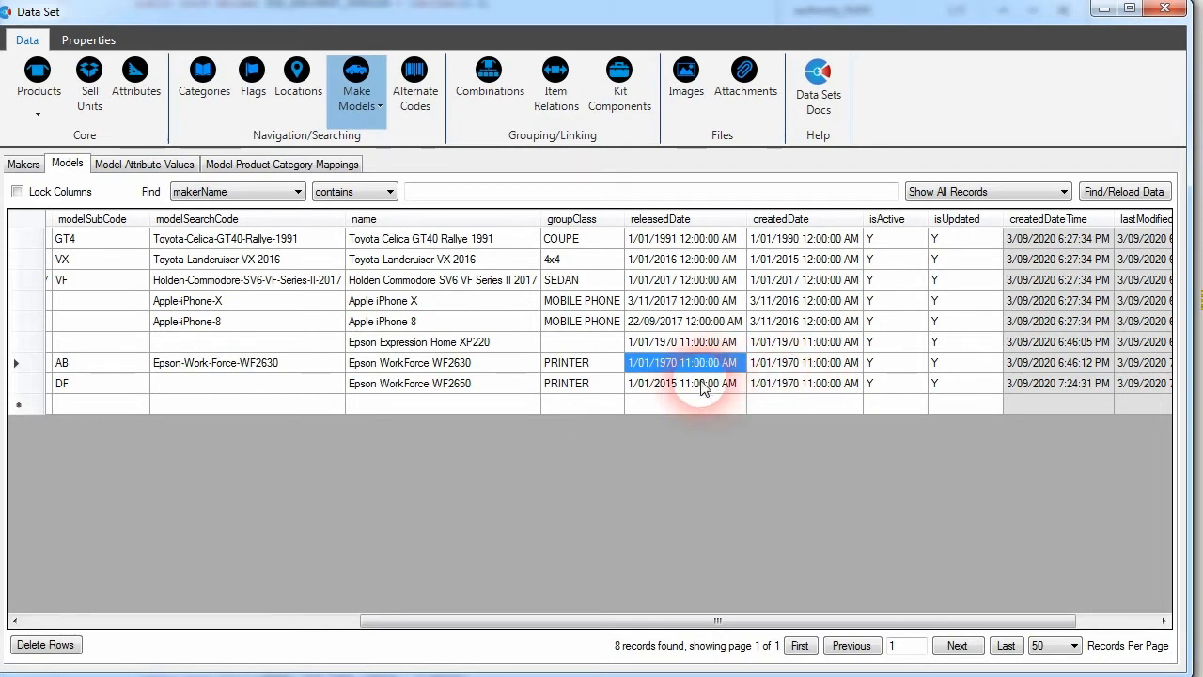
Set the WF2650 created date to 1/01/2013 and scroll across to check the timestamps.
{"action": "left_click", "coordinate": [790, 384]}
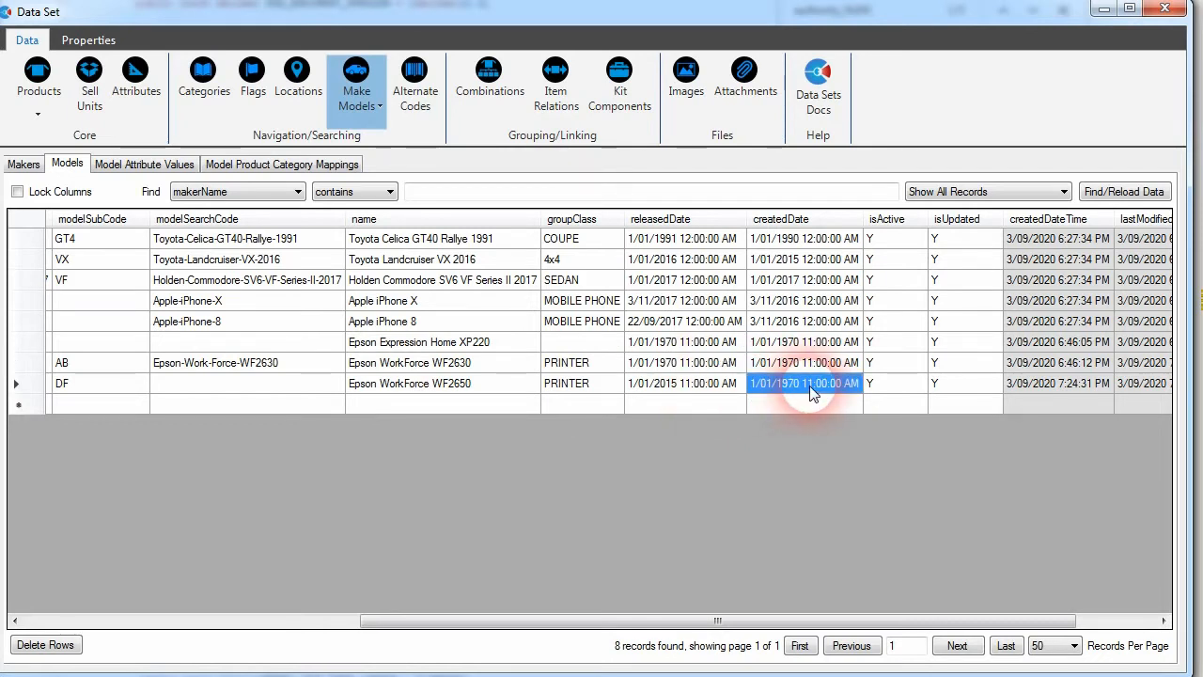
{"action": "double_click", "coordinate": [786, 386]}
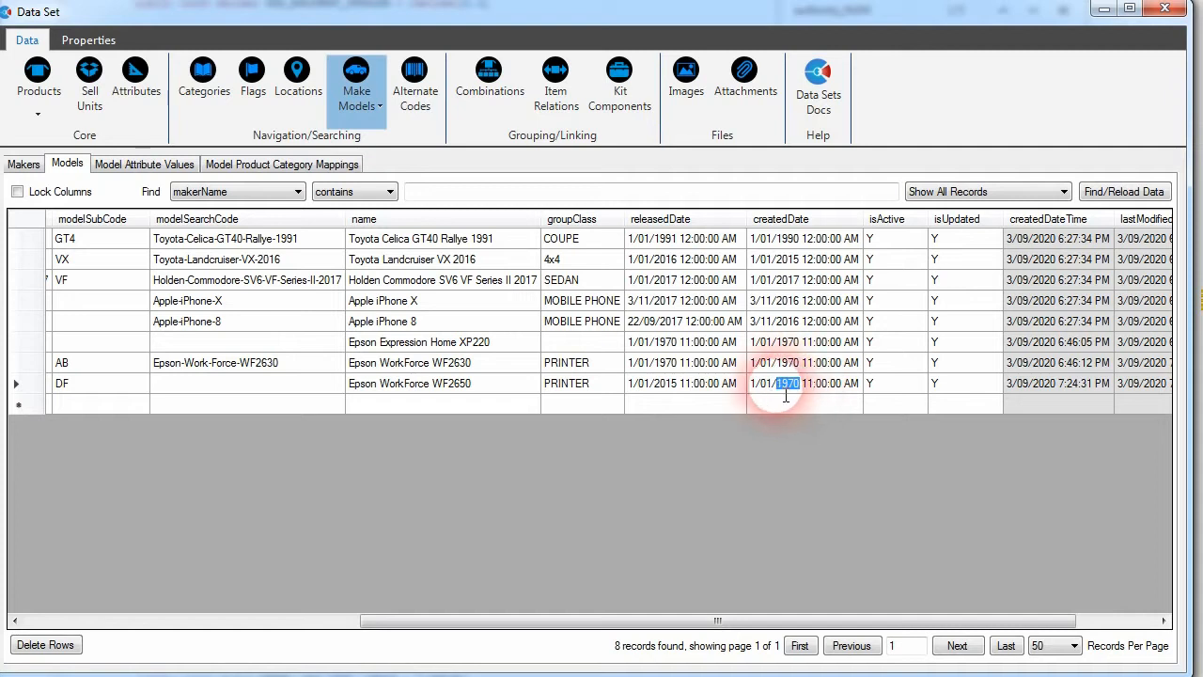
{"action": "type", "text": "2013"}
{"action": "left_click", "coordinate": [798, 345]}
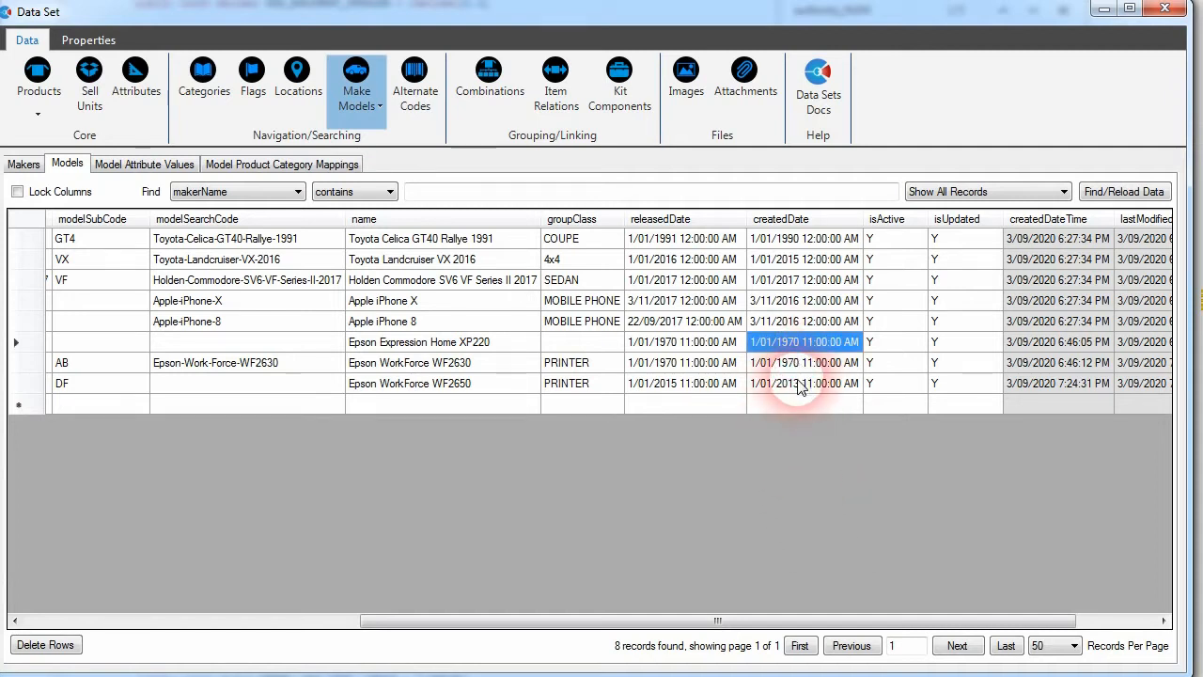
{"action": "left_click", "coordinate": [673, 387]}
{"action": "left_click_drag", "start_coordinate": [719, 621], "coordinate": [796, 621]}
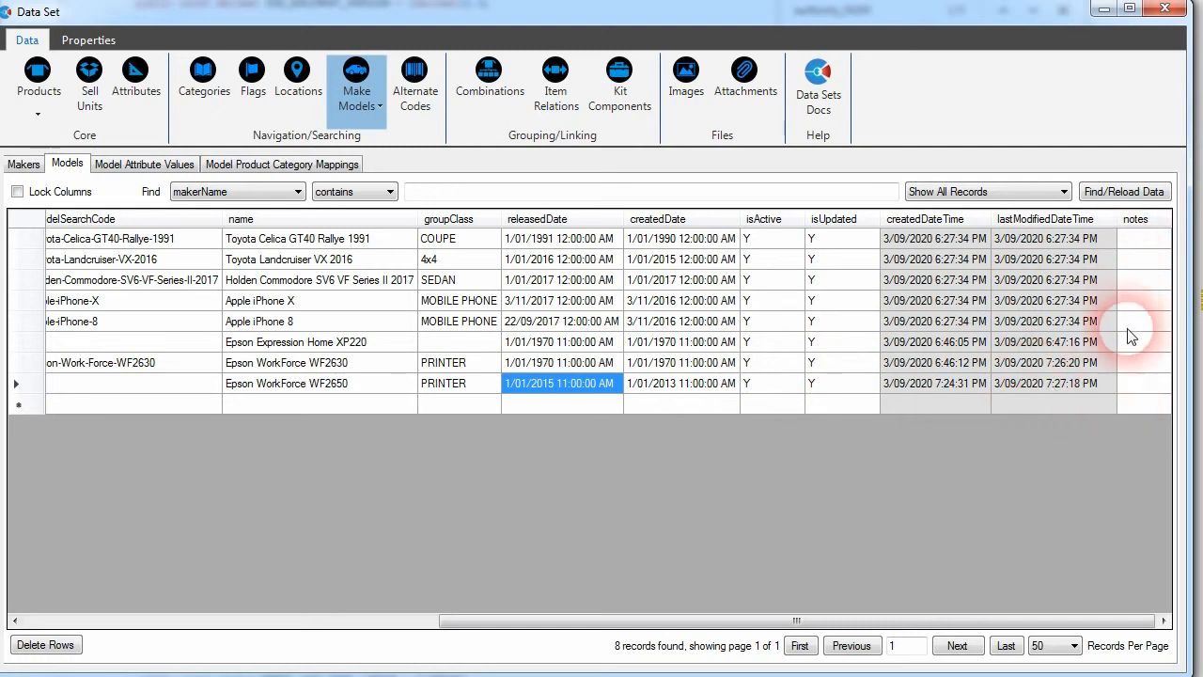
{"action": "left_click_drag", "start_coordinate": [783, 627], "coordinate": [365, 629]}
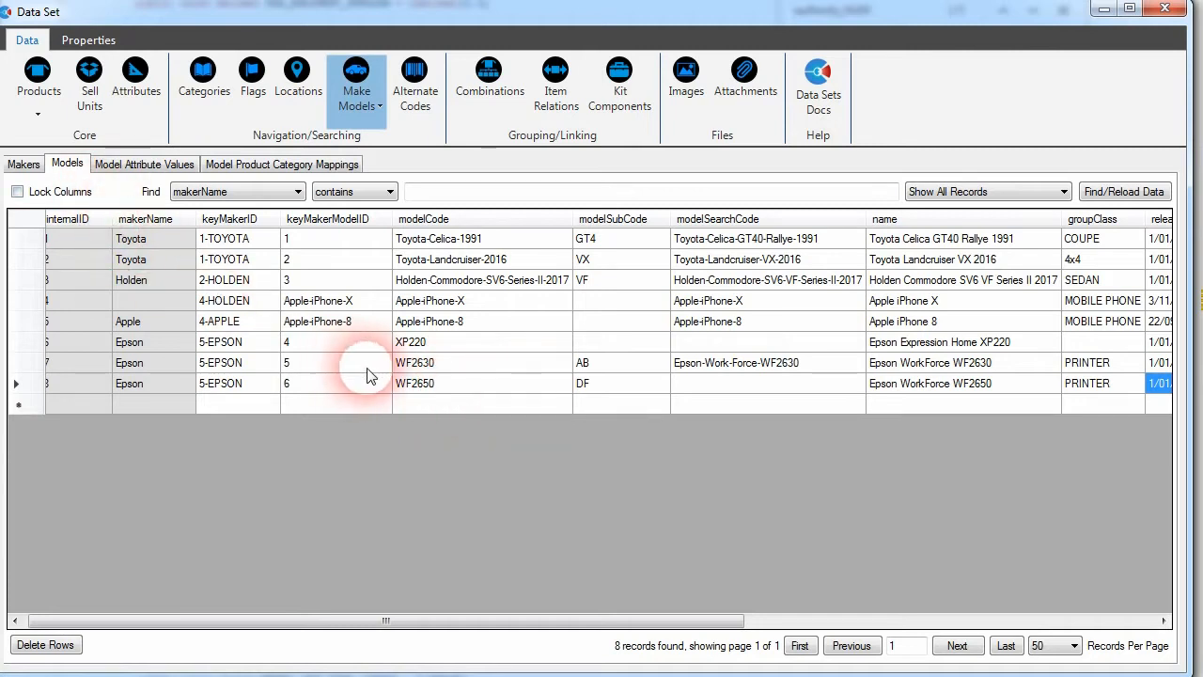
Show the Model Attribute Values table listing the five models from Toyota Celica to Apple iPhone 8.
{"action": "left_click", "coordinate": [130, 167]}
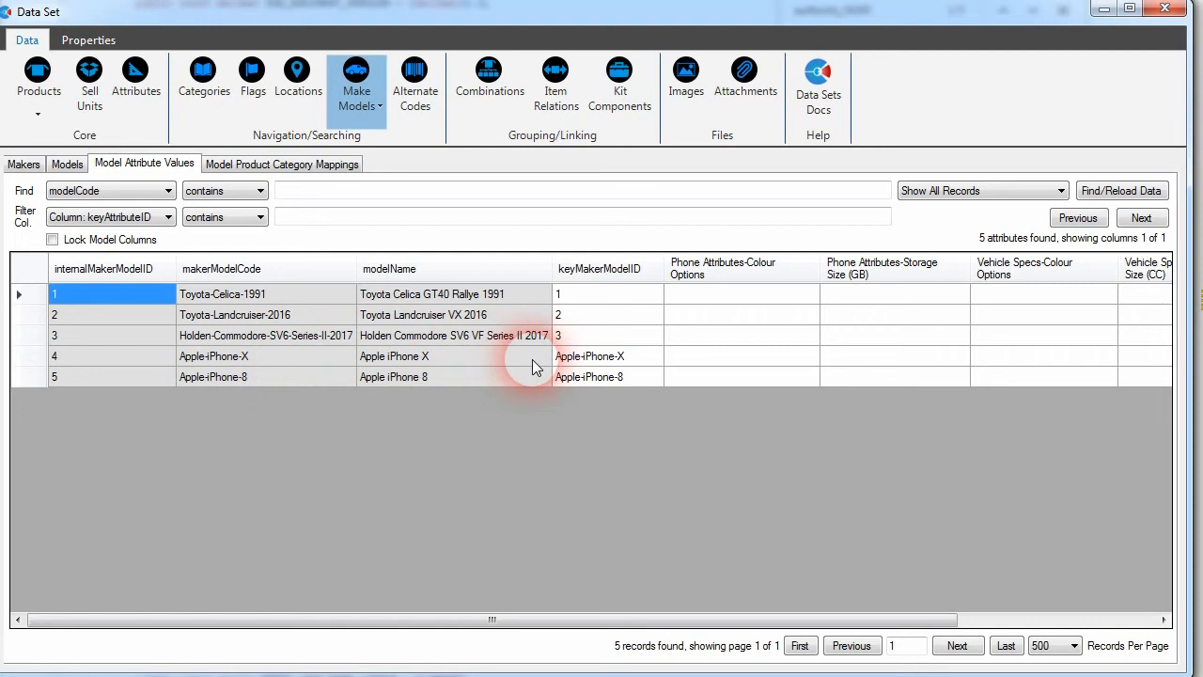
Review the Phone Attributes and Vehicle Specs attribute profiles, then return to the attributes list.
{"action": "left_click", "coordinate": [136, 82]}
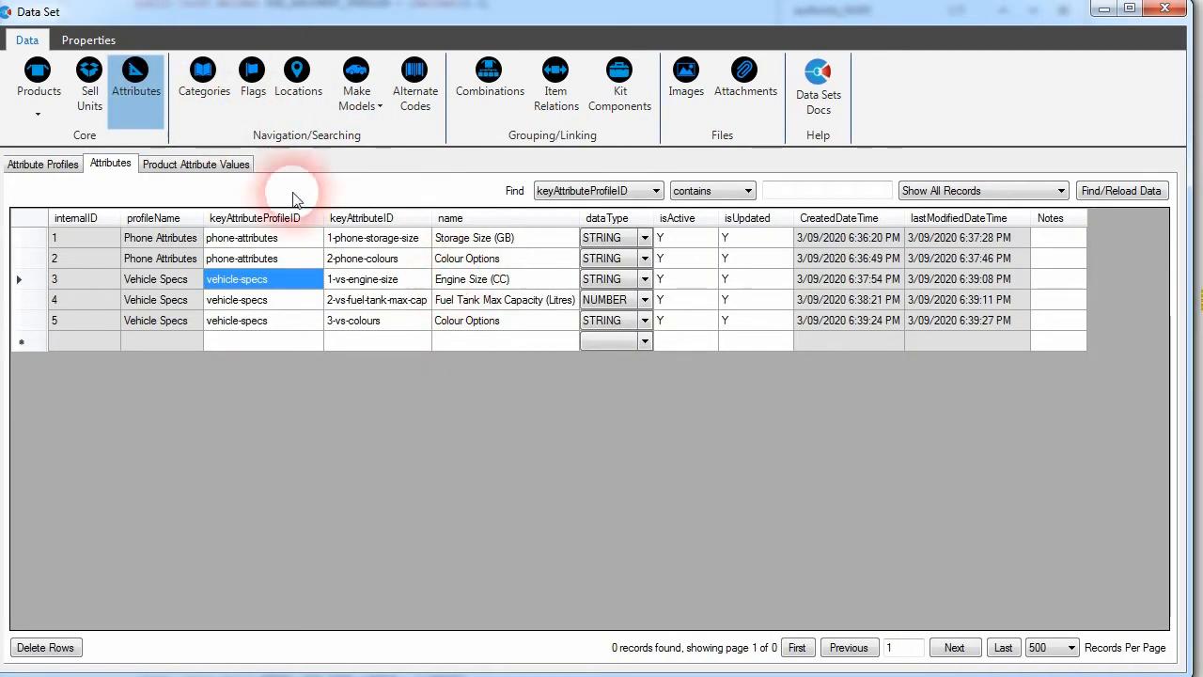
{"action": "left_click", "coordinate": [63, 160]}
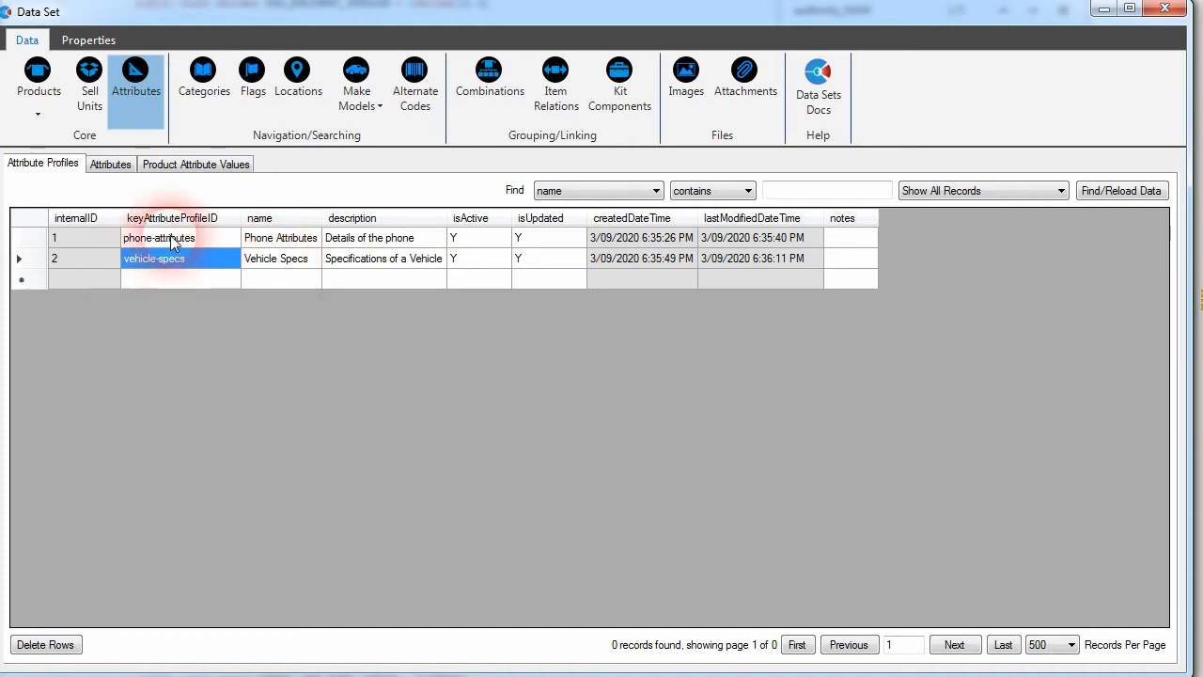
{"action": "left_click", "coordinate": [224, 237]}
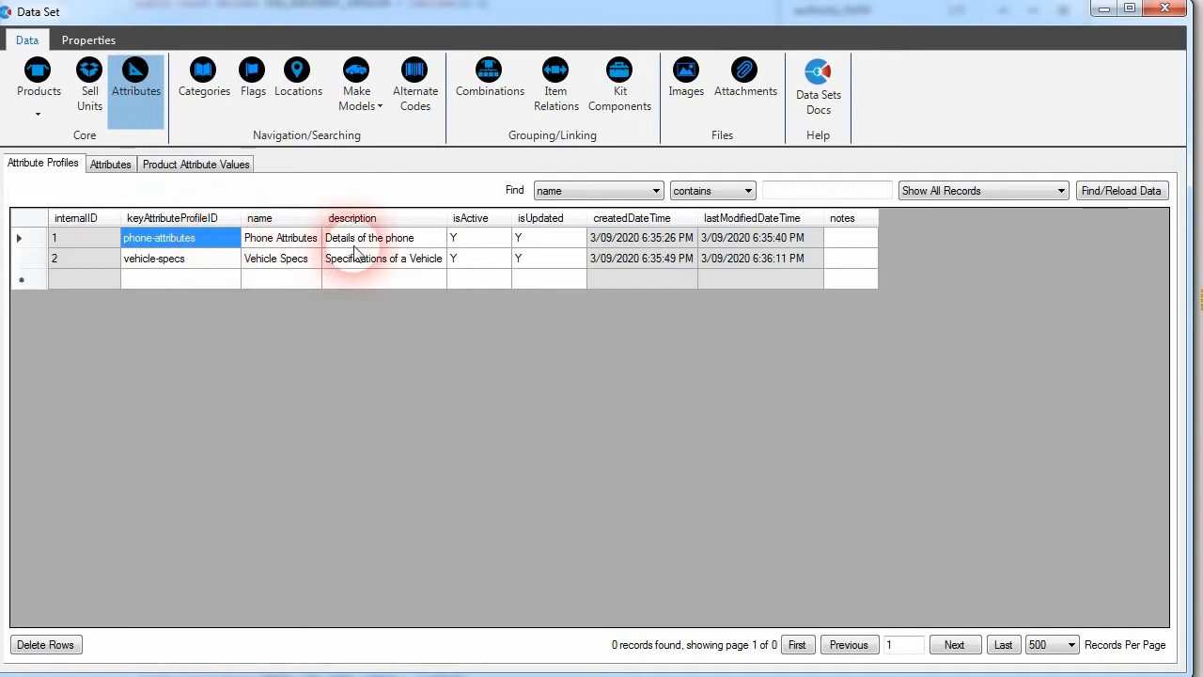
{"action": "left_click", "coordinate": [111, 164]}
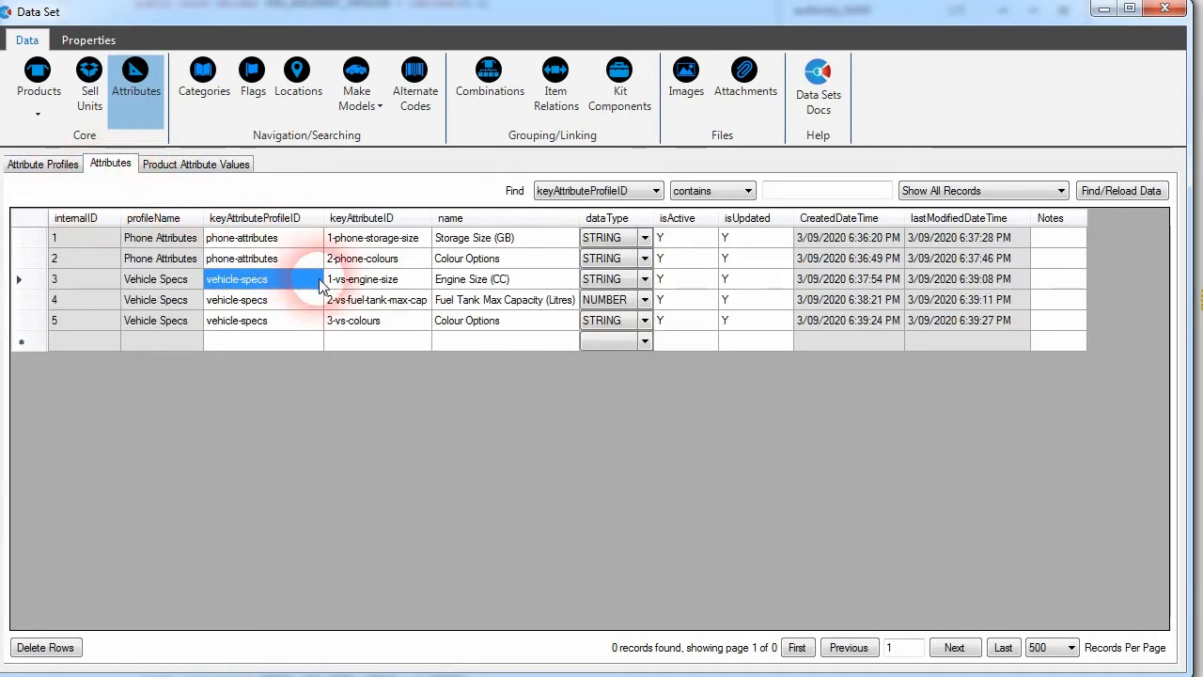
Add a phone-attributes attribute with key 3-warranty-limit named 'Warrently Limit (Years)'.
{"action": "left_click", "coordinate": [292, 260]}
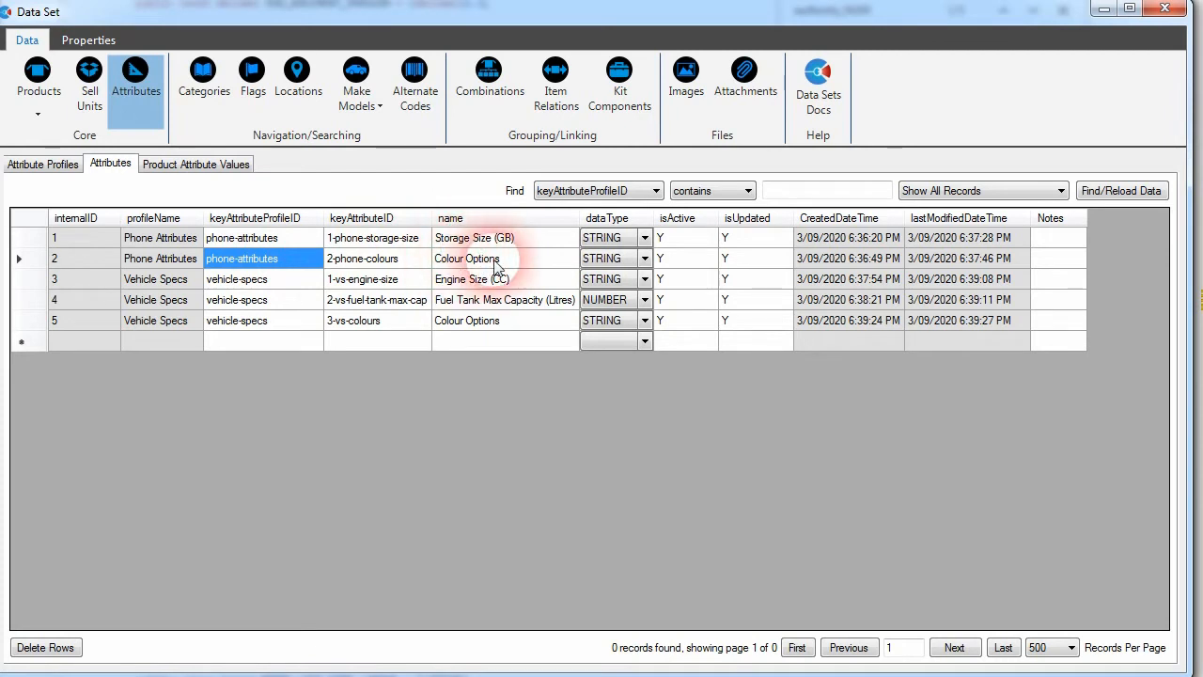
{"action": "left_click", "coordinate": [259, 259]}
{"action": "key", "text": "ctrl+c"}
{"action": "left_click", "coordinate": [268, 340]}
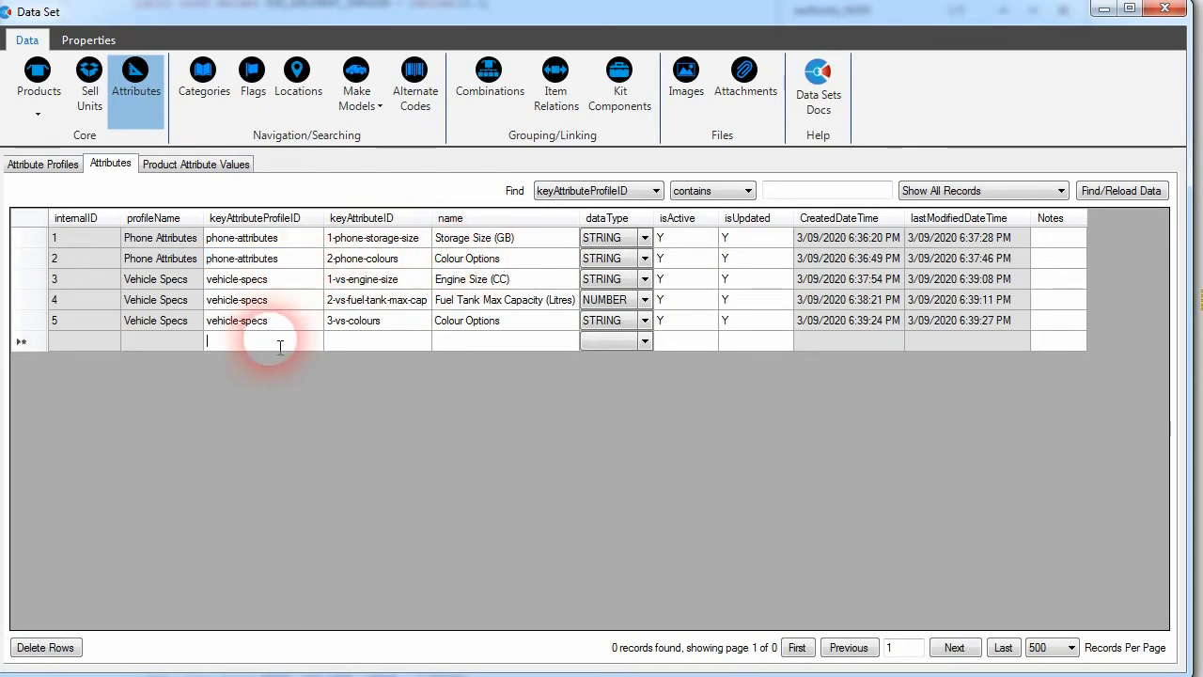
{"action": "key", "text": "ctrl+v"}
{"action": "left_click", "coordinate": [371, 343]}
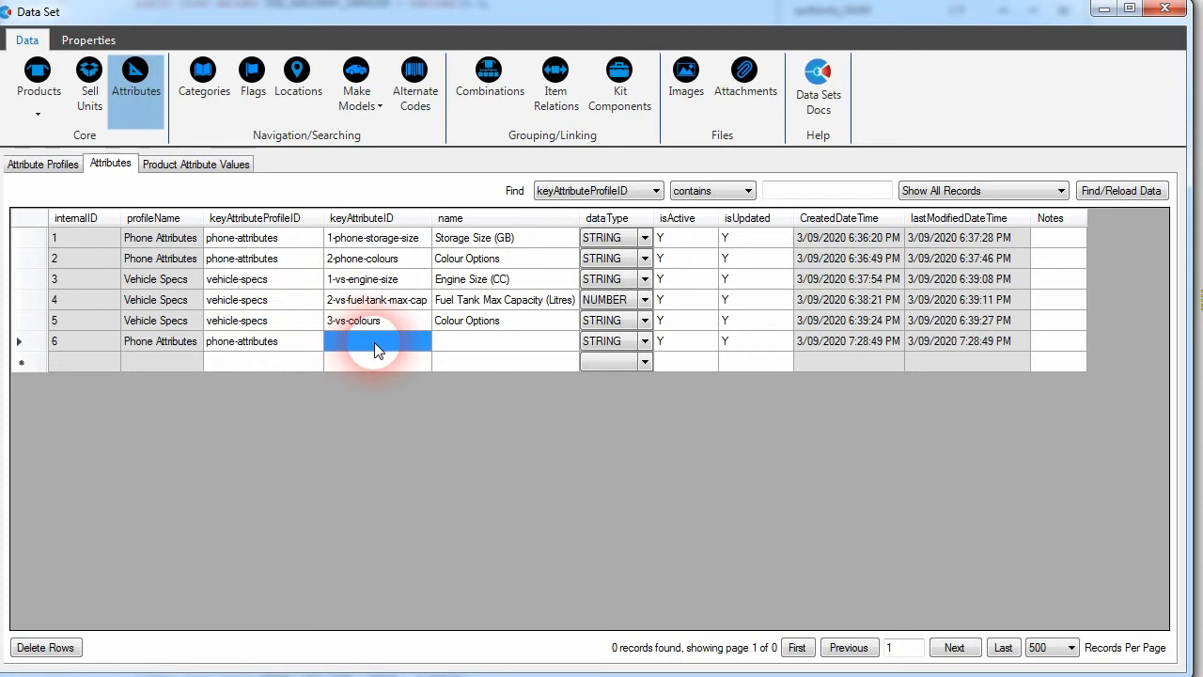
{"action": "type", "text": "3-"}
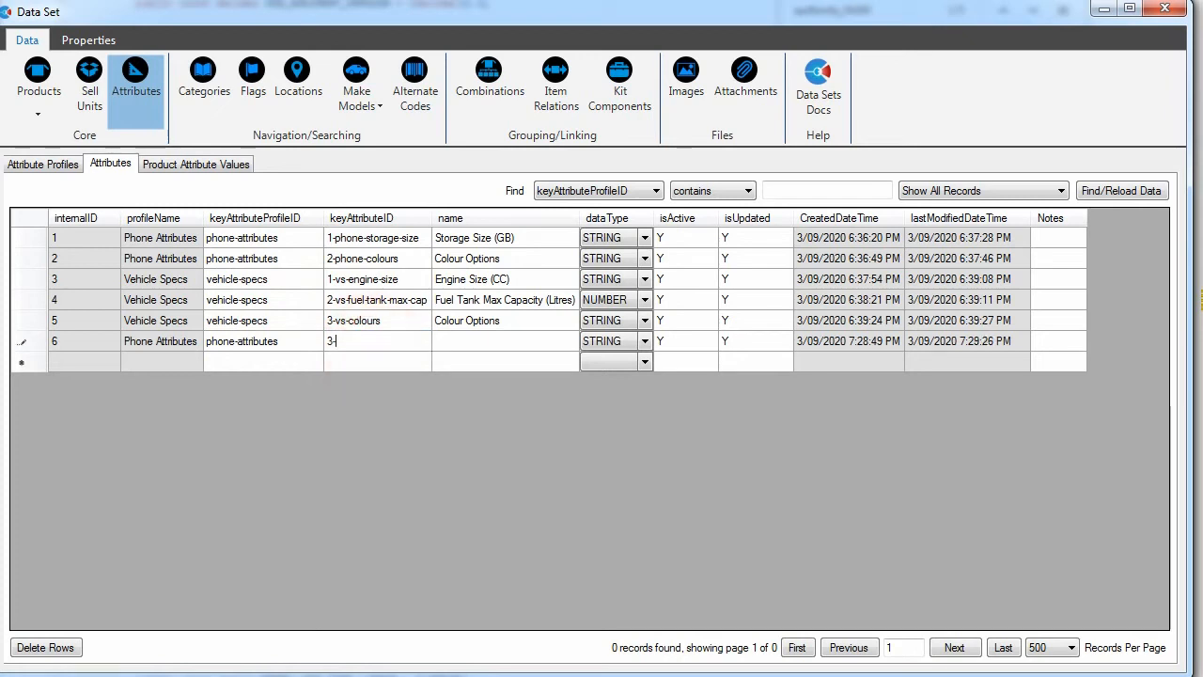
{"action": "type", "text": "warranty-limit"}
{"action": "left_click", "coordinate": [474, 348]}
{"action": "left_click", "coordinate": [475, 348]}
{"action": "type", "text": "Warrently Limit (Years)"}
{"action": "left_click", "coordinate": [523, 284]}
Make the warranty attribute a NUMBER and reload Model Attribute Values to show it.
{"action": "left_click", "coordinate": [503, 343]}
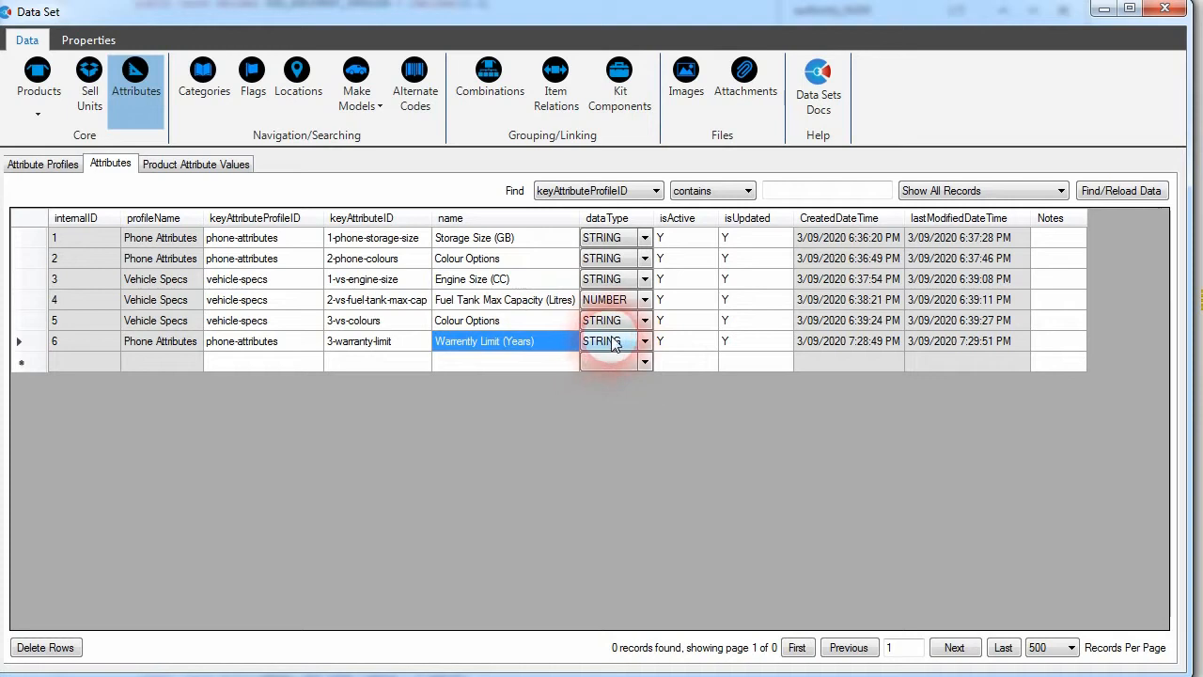
{"action": "left_click", "coordinate": [573, 343]}
{"action": "left_click", "coordinate": [613, 344]}
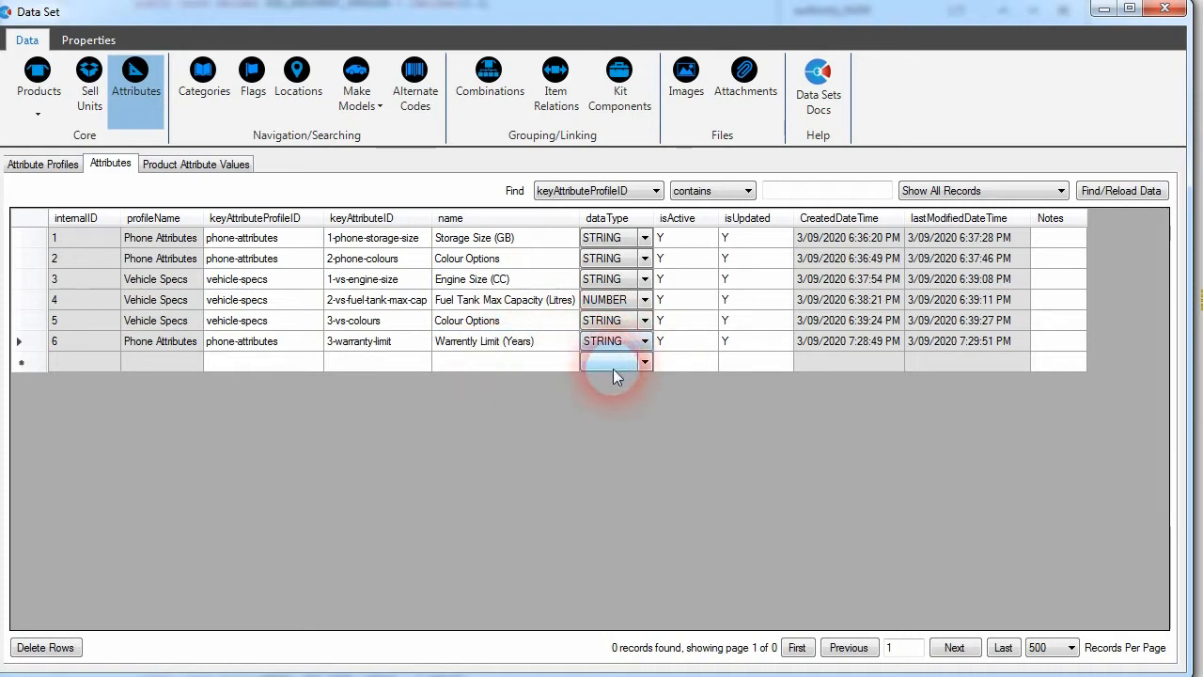
{"action": "left_click", "coordinate": [621, 370]}
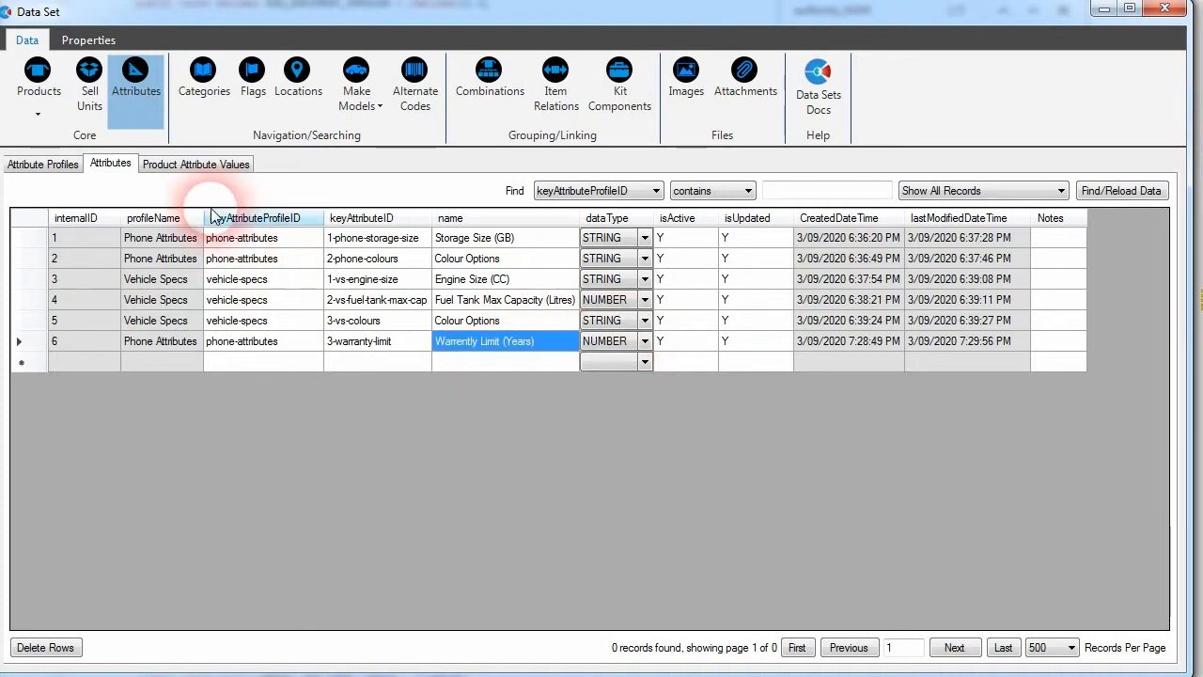
{"action": "left_click", "coordinate": [357, 78]}
{"action": "left_click", "coordinate": [1123, 192]}
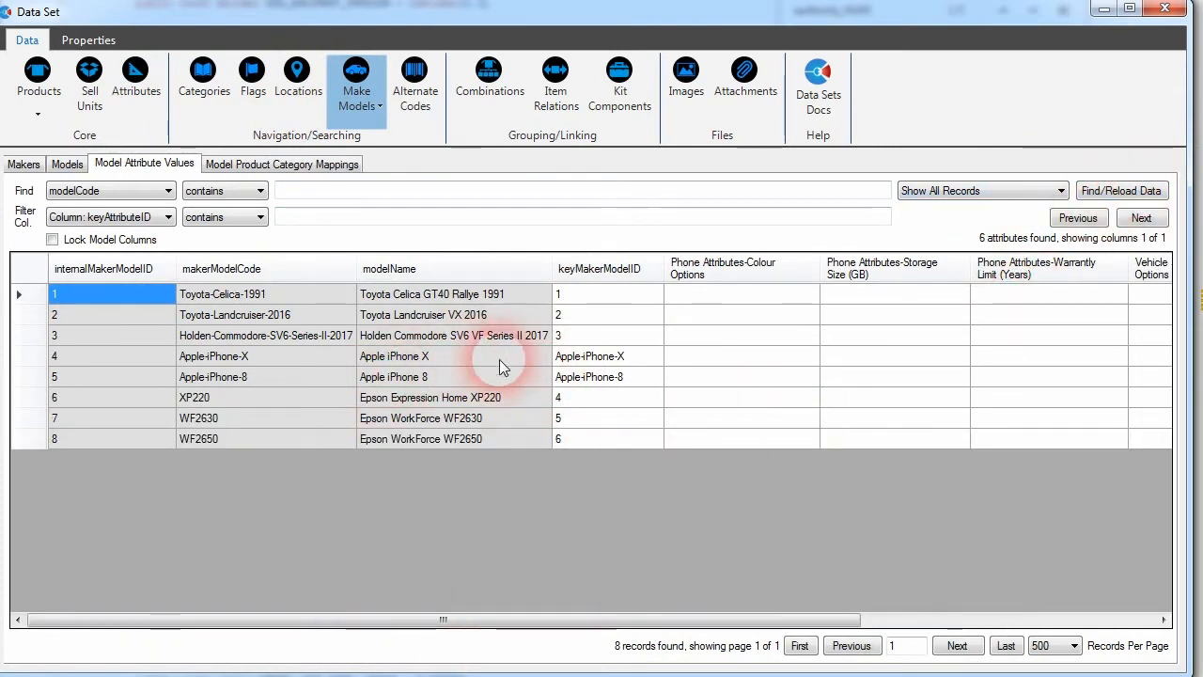
Set the warranty limit to 2 for both iPhone X and iPhone 8.
{"action": "left_click", "coordinate": [1004, 358]}
{"action": "type", "text": "2"}
{"action": "key", "text": "Return"}
{"action": "type", "text": "2"}
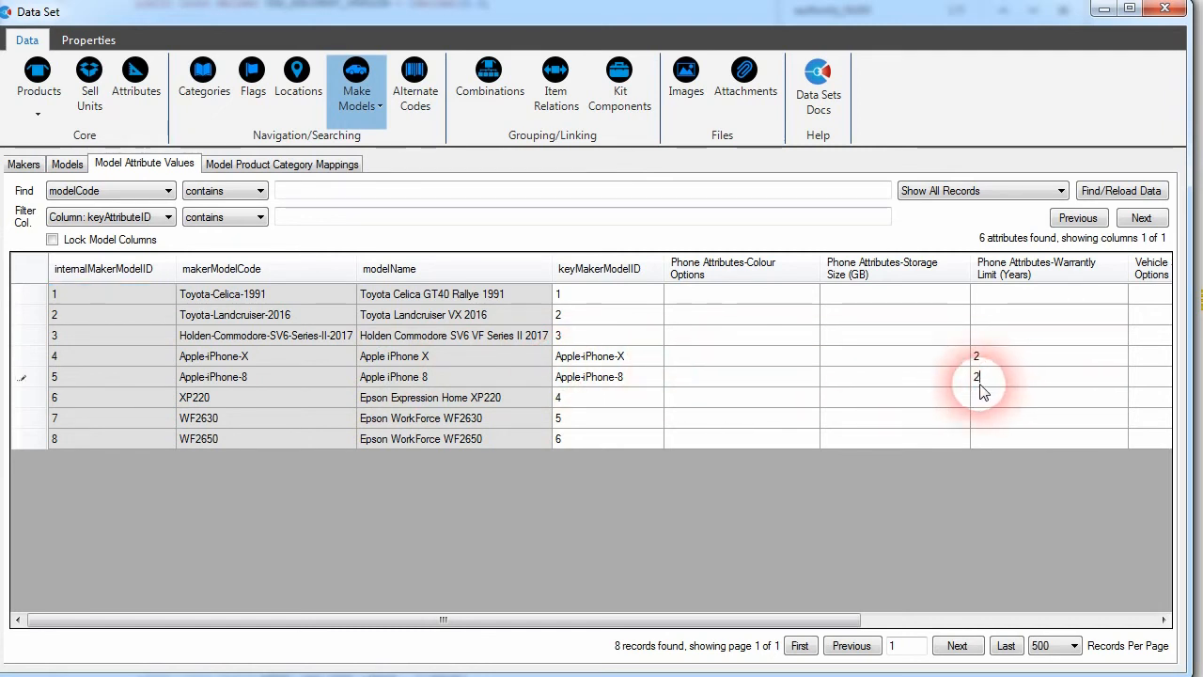
{"action": "left_click", "coordinate": [894, 378]}
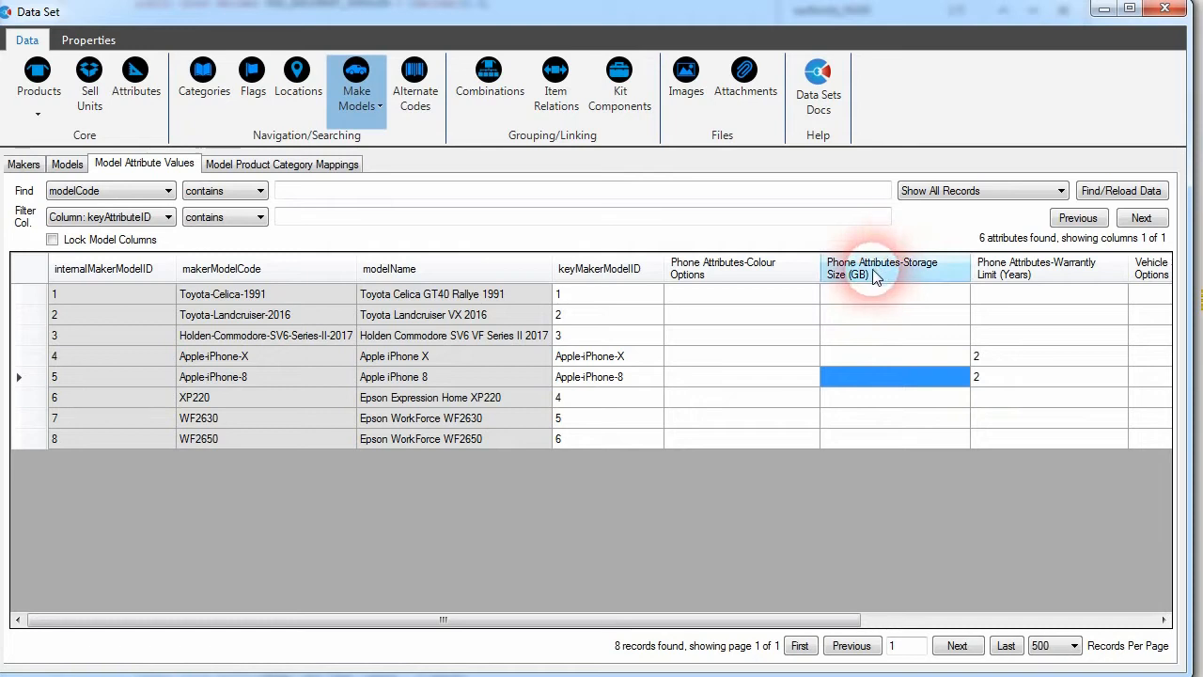
Set storage size to 64 for iPhone X and 128 for iPhone 8.
{"action": "left_click", "coordinate": [852, 361]}
{"action": "type", "text": "64"}
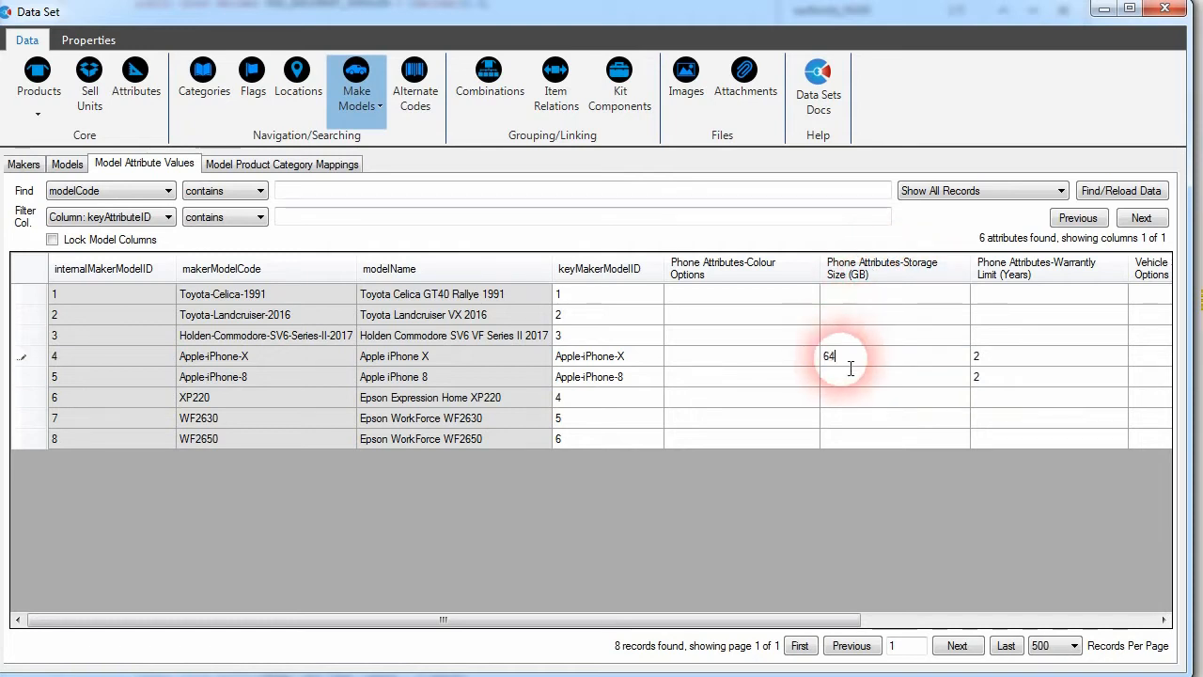
{"action": "key", "text": "Return"}
{"action": "type", "text": "128"}
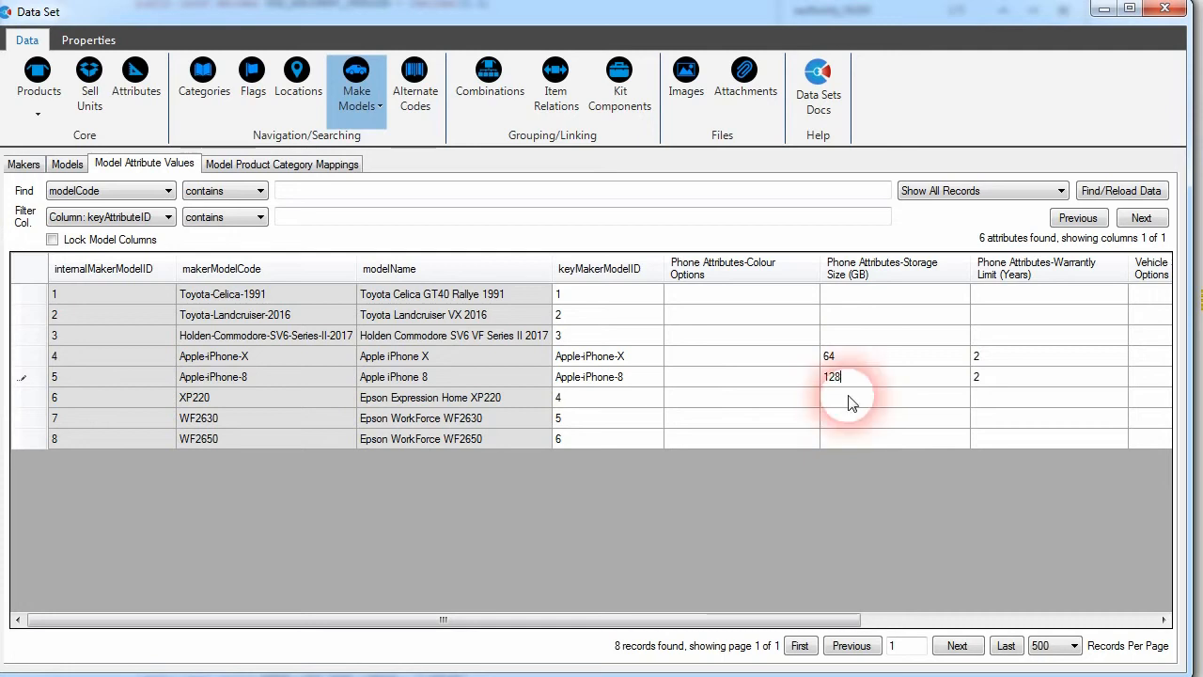
{"action": "left_click", "coordinate": [747, 376]}
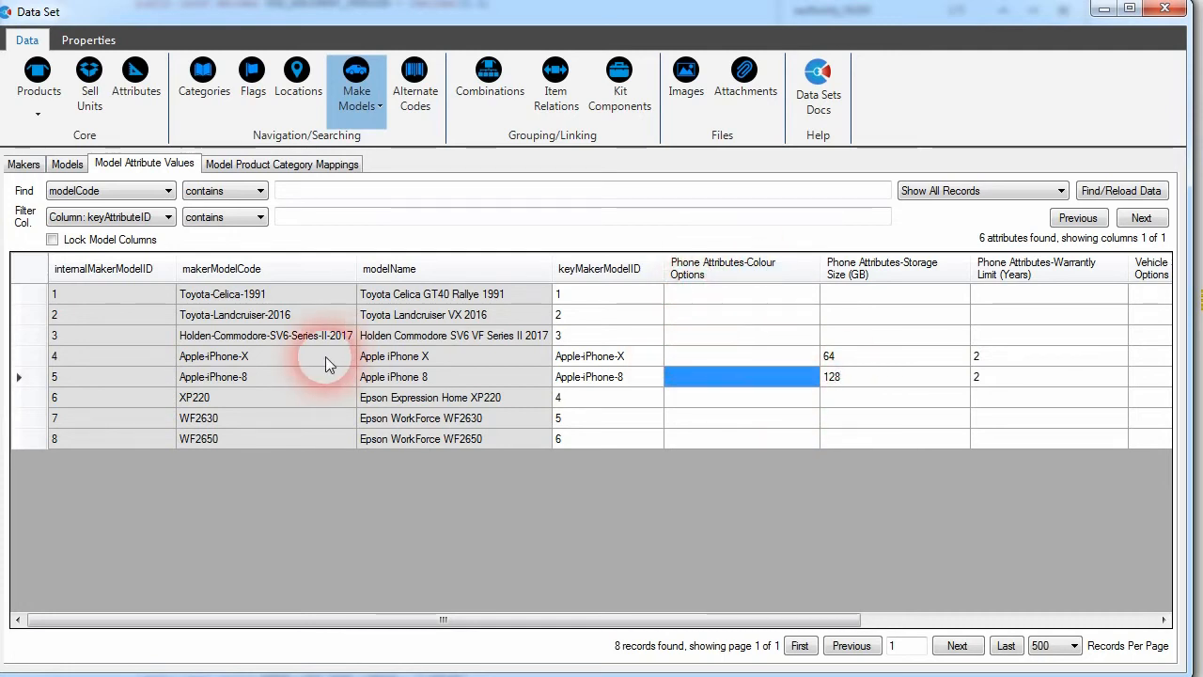
Give iPhone X colour options white, black and metal as three separate rows.
{"action": "left_click", "coordinate": [710, 358]}
{"action": "type", "text": "whi"}
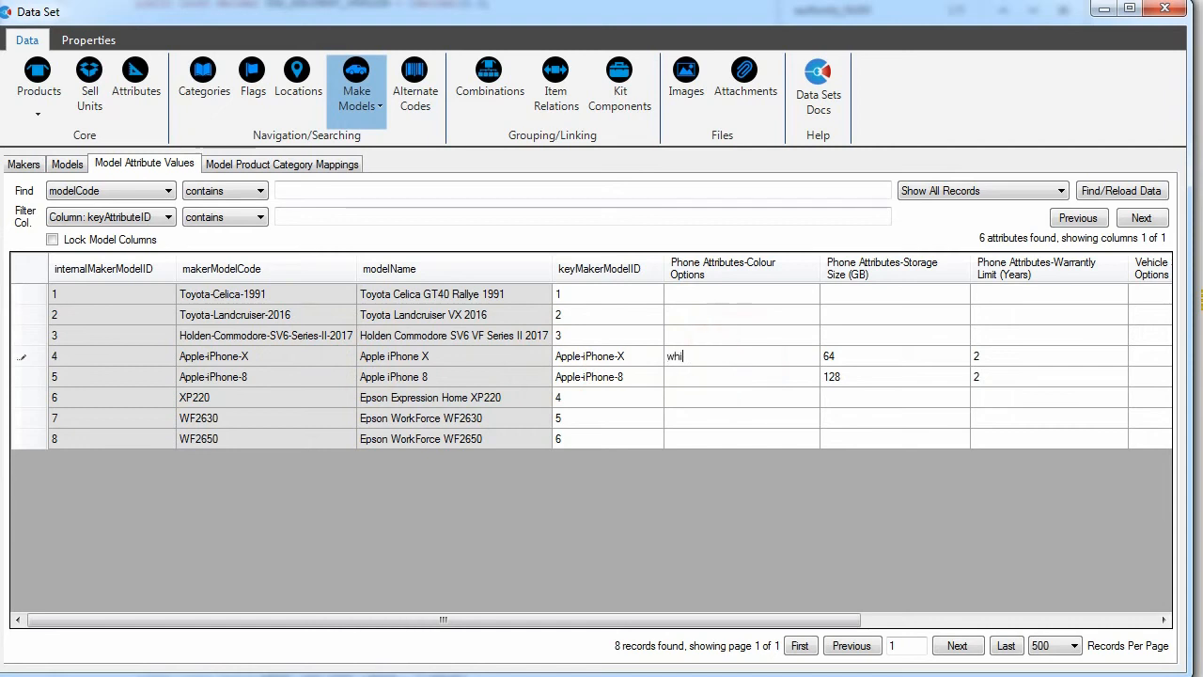
{"action": "type", "text": "te,black,metal"}
{"action": "left_click", "coordinate": [731, 377]}
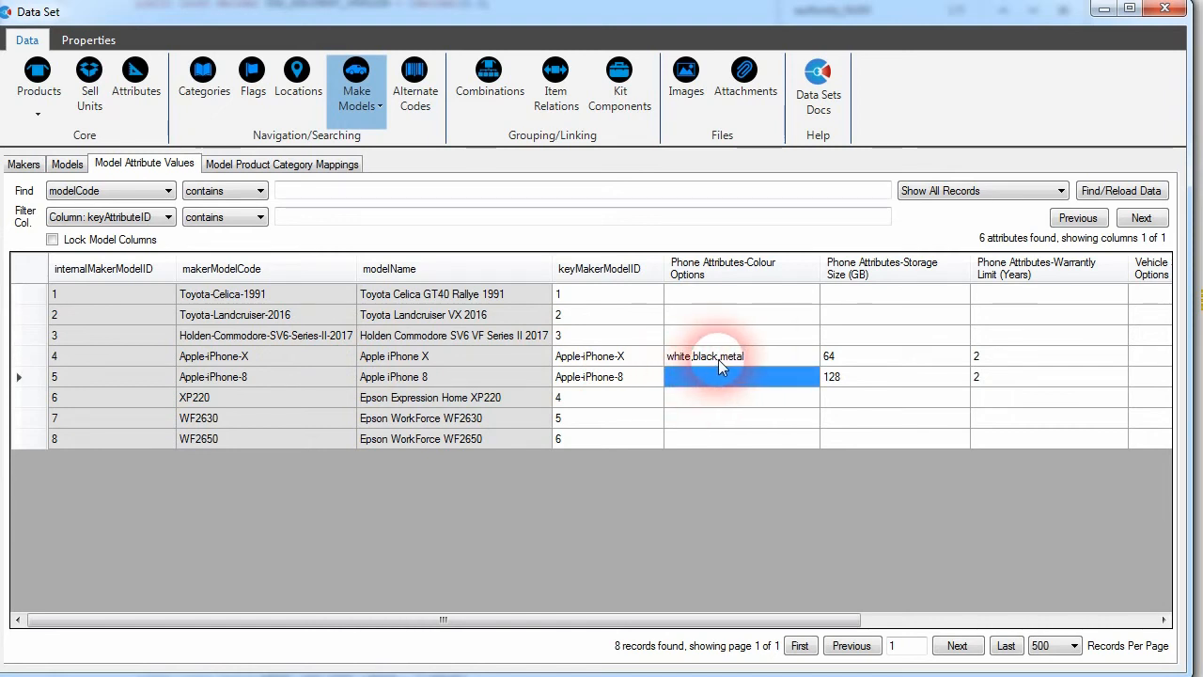
{"action": "left_click", "coordinate": [739, 357]}
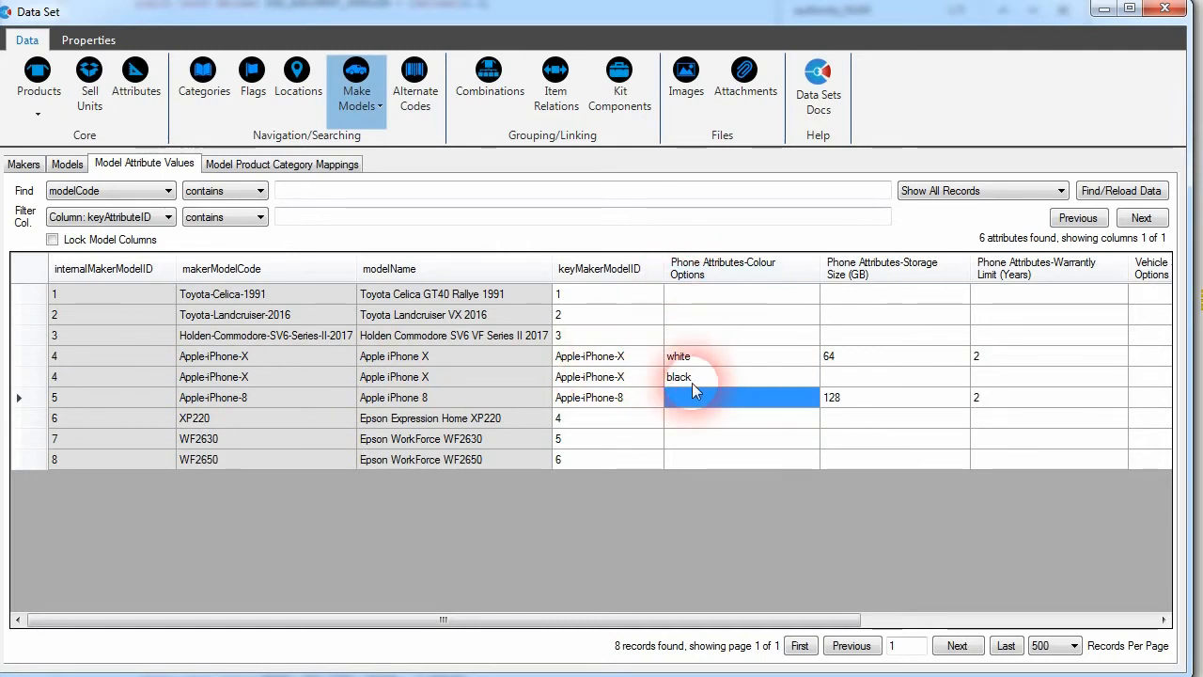
{"action": "left_click", "coordinate": [692, 381]}
{"action": "key", "text": "Insert"}
{"action": "double_click", "coordinate": [700, 399]}
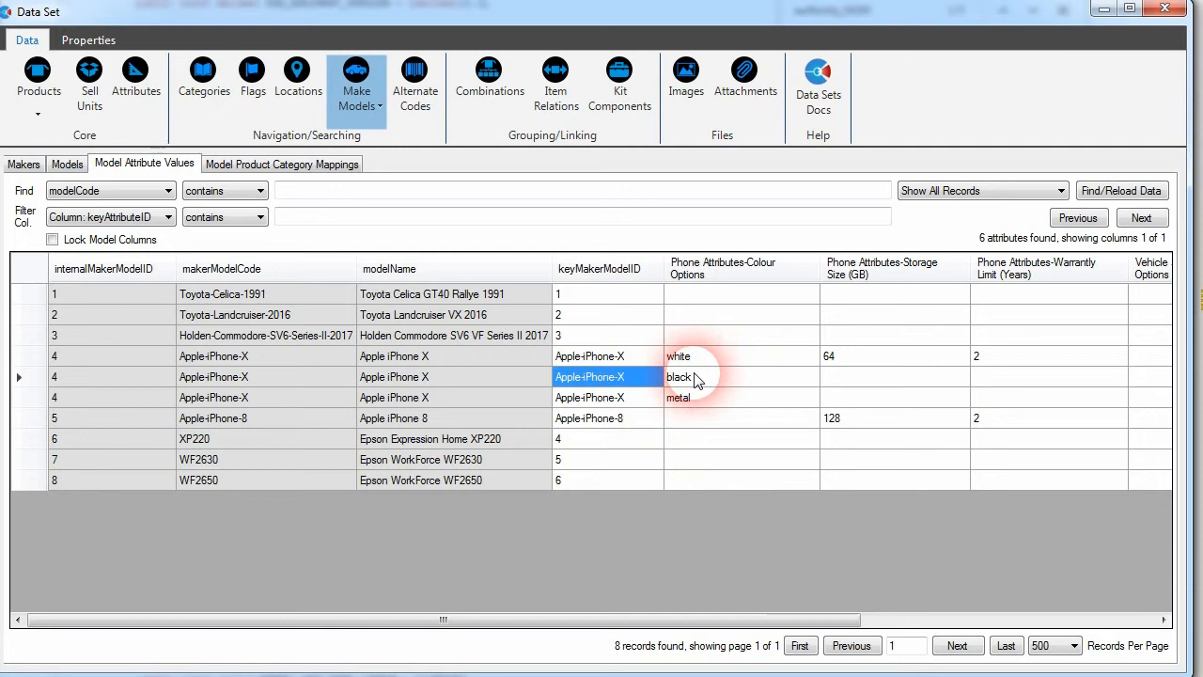
{"action": "left_click", "coordinate": [699, 380]}
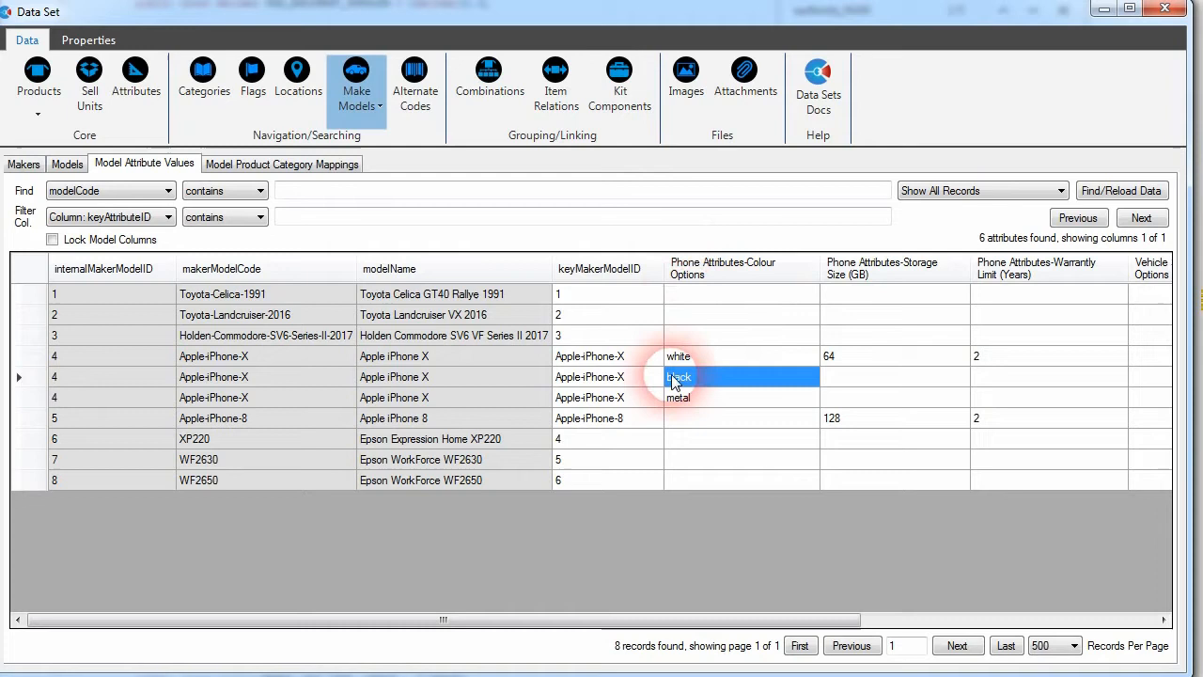
{"action": "left_click", "coordinate": [690, 358]}
{"action": "left_click", "coordinate": [684, 377]}
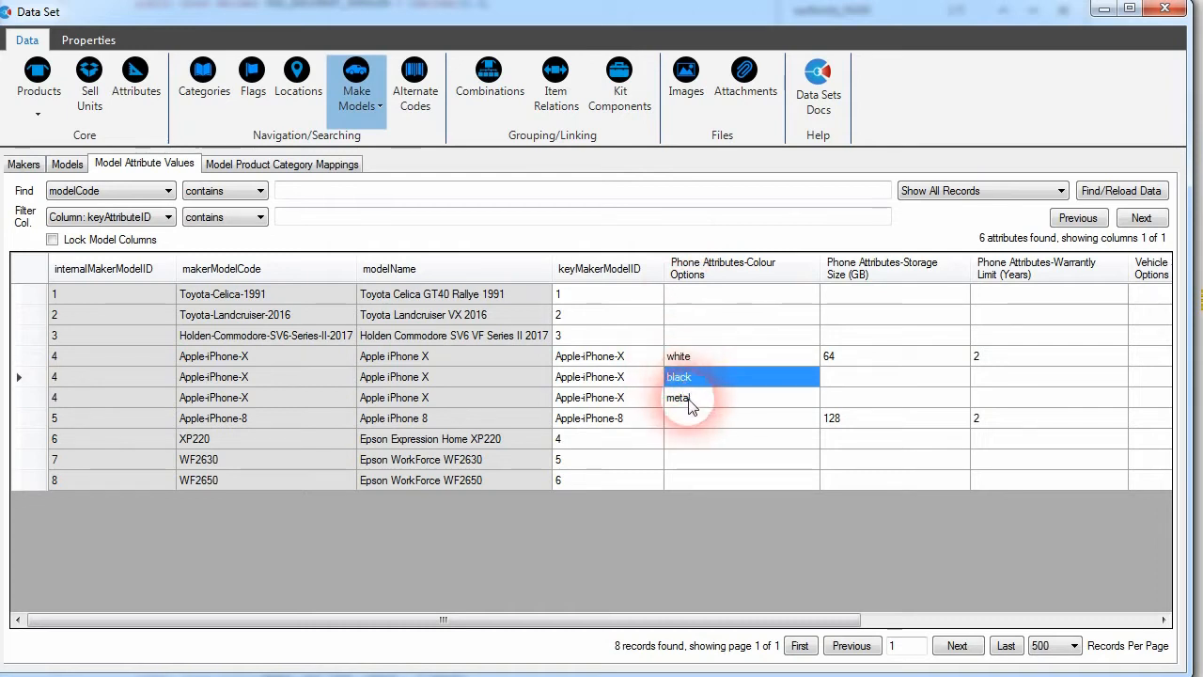
{"action": "left_click", "coordinate": [684, 398]}
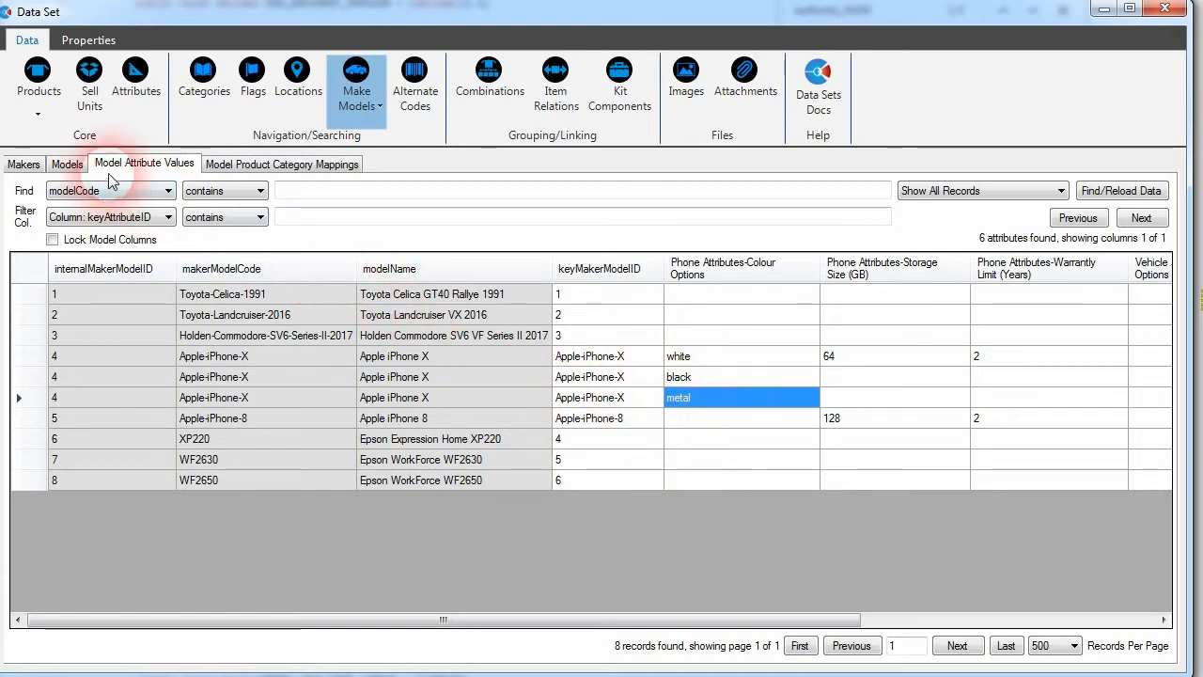
Enter printer-spec as a new attribute profile key and scroll the grid back left.
{"action": "left_click", "coordinate": [470, 461]}
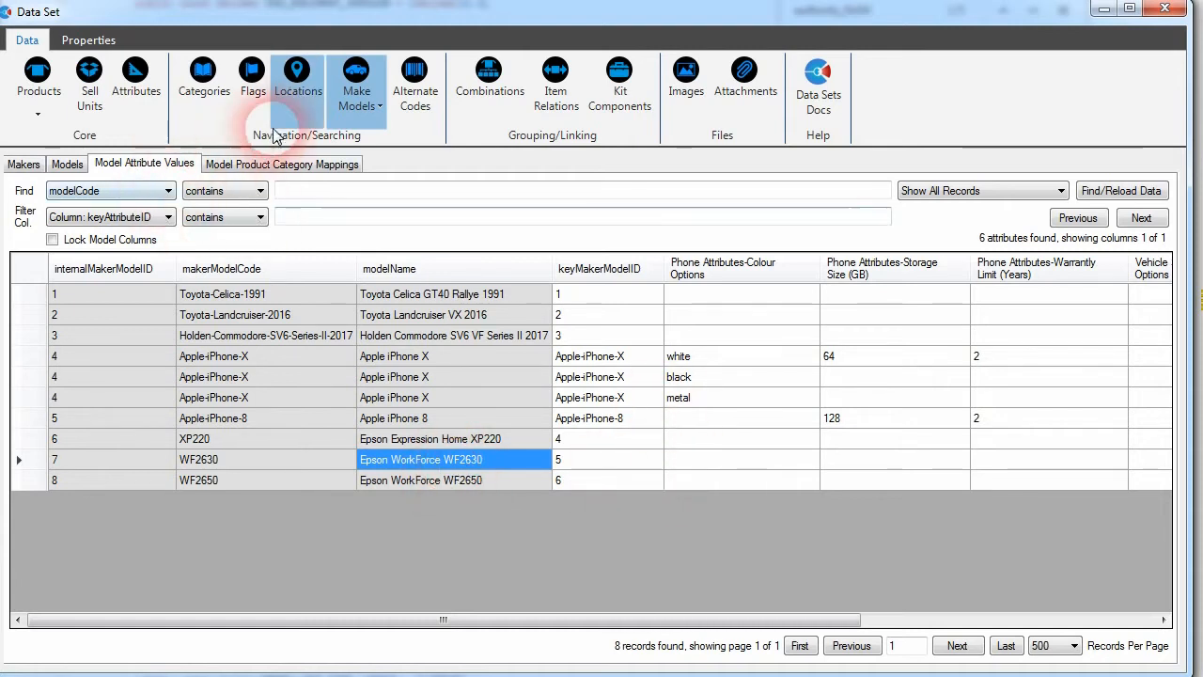
{"action": "left_click", "coordinate": [150, 108]}
{"action": "left_click", "coordinate": [57, 165]}
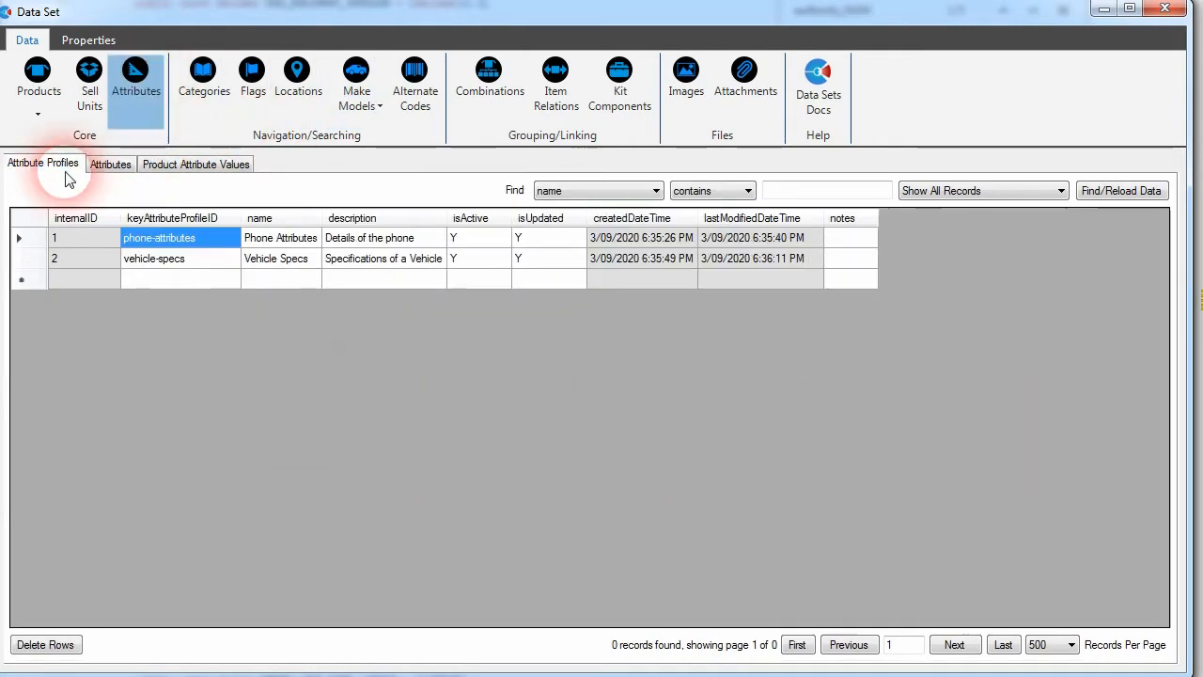
{"action": "left_click", "coordinate": [183, 281]}
{"action": "type", "text": "printer-spec"}
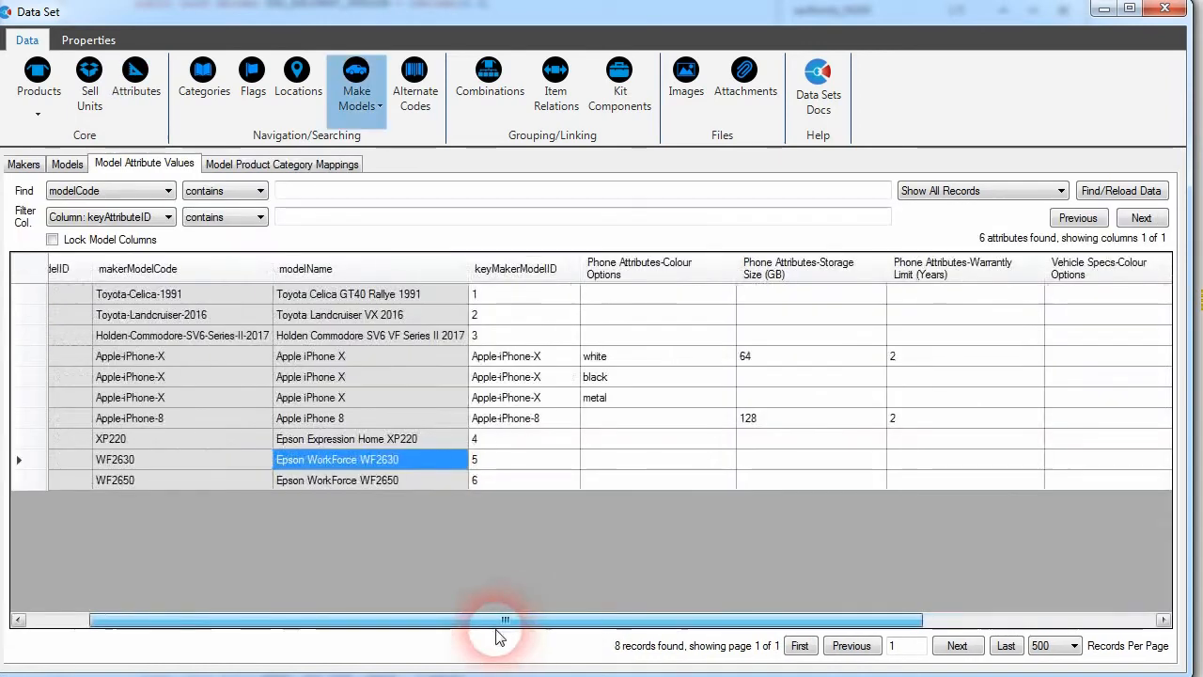
{"action": "left_click_drag", "start_coordinate": [497, 620], "coordinate": [492, 620]}
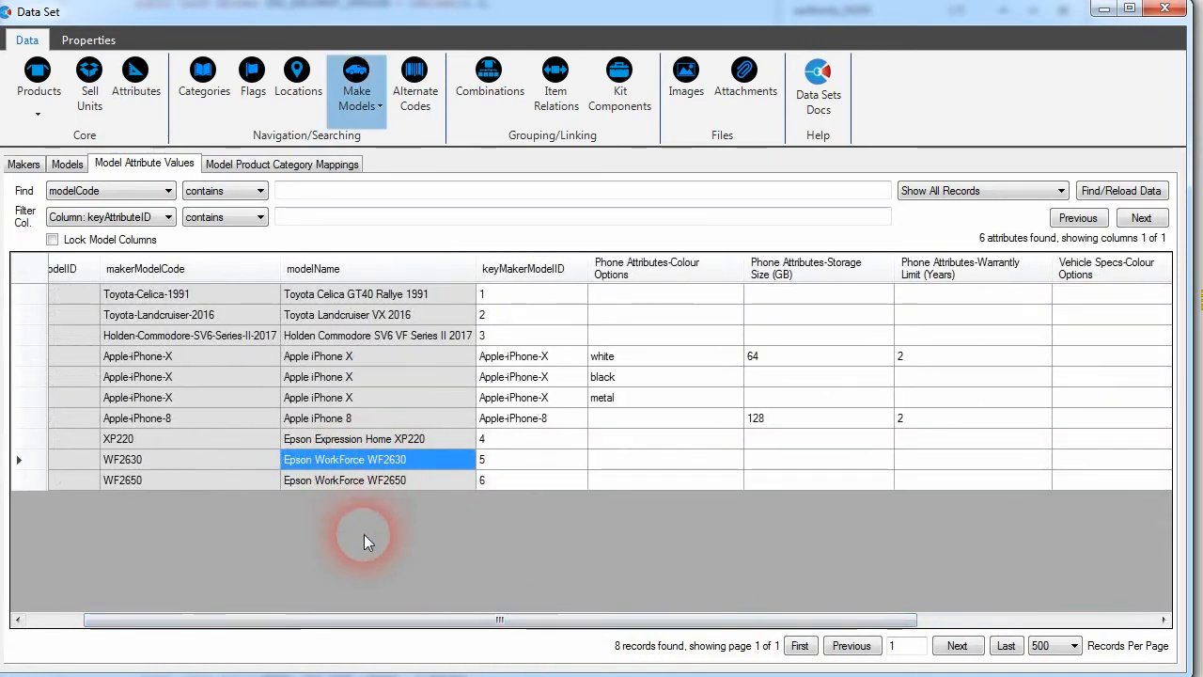
{"action": "left_click_drag", "start_coordinate": [400, 629], "coordinate": [269, 621]}
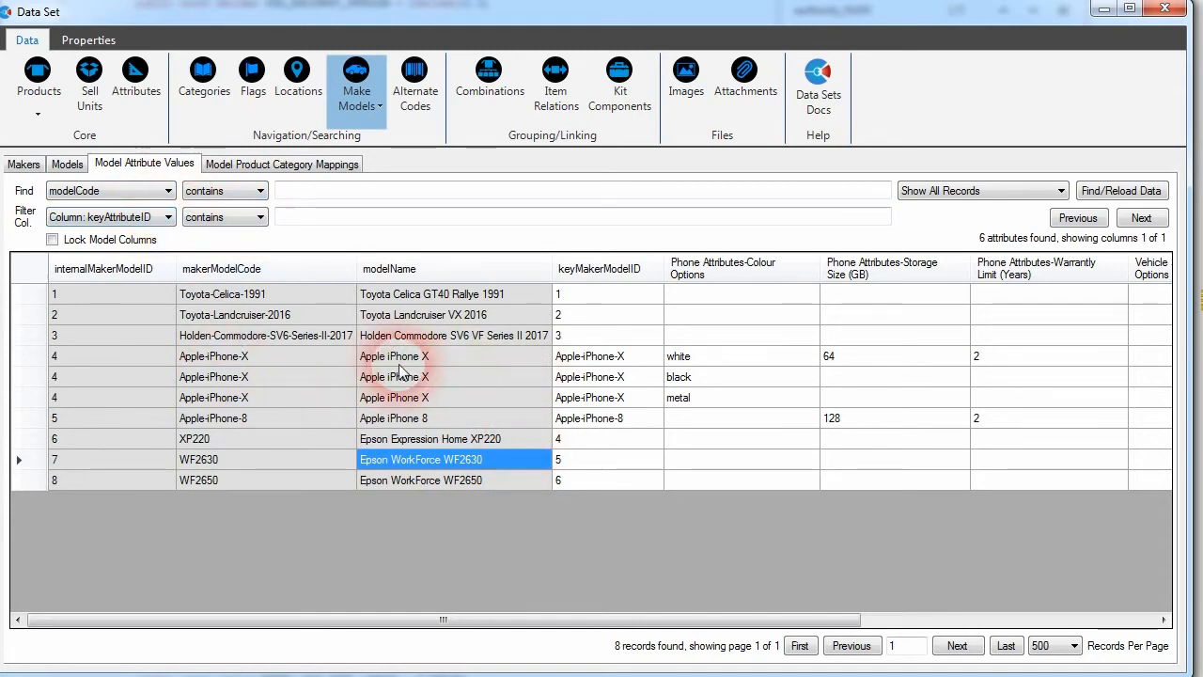
{"action": "left_click", "coordinate": [169, 218]}
{"action": "left_click", "coordinate": [367, 220]}
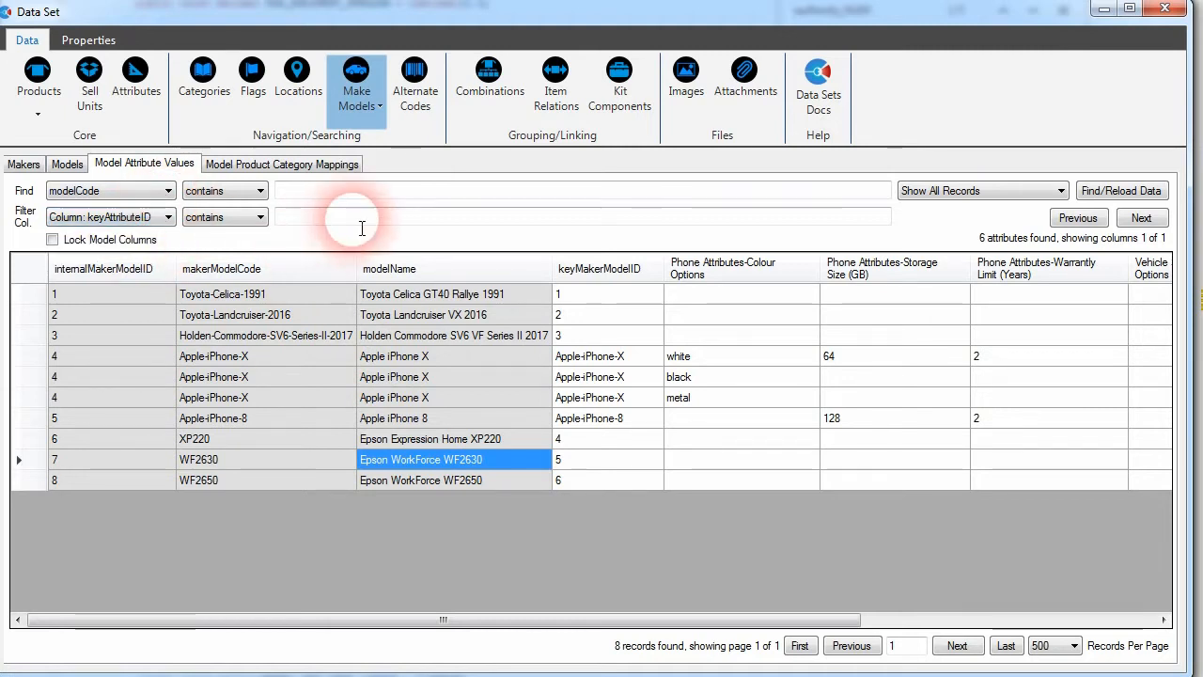
{"action": "type", "text": "phone"}
{"action": "key", "text": "Return"}
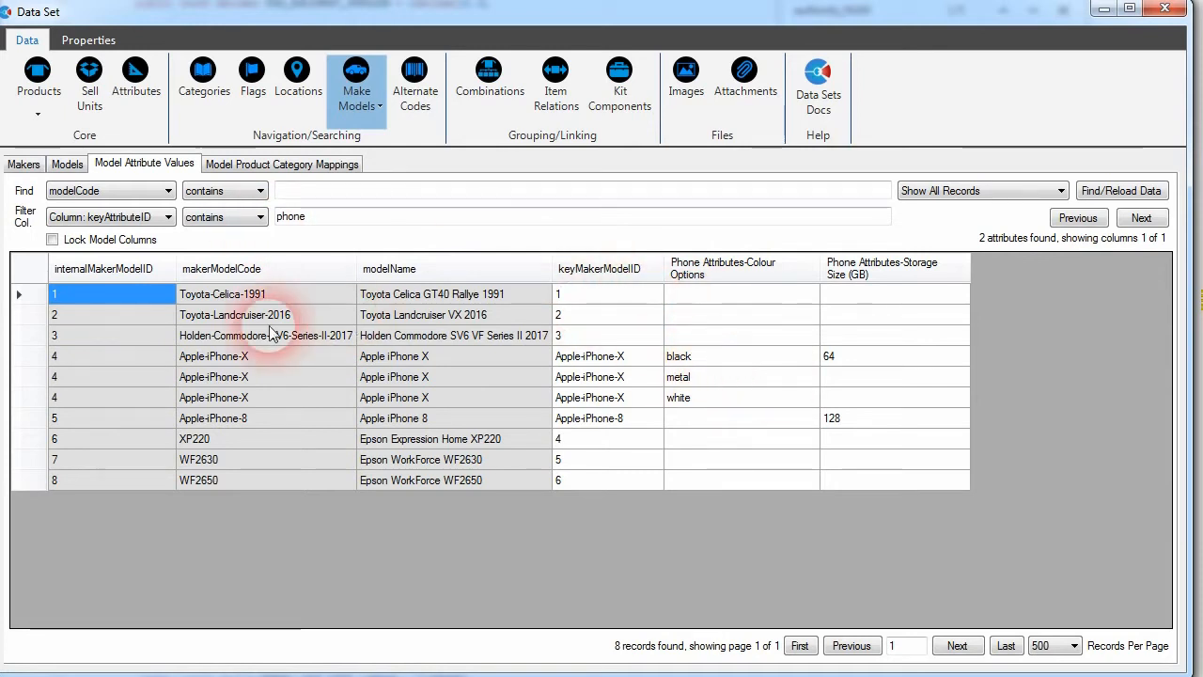
{"action": "left_click", "coordinate": [410, 398]}
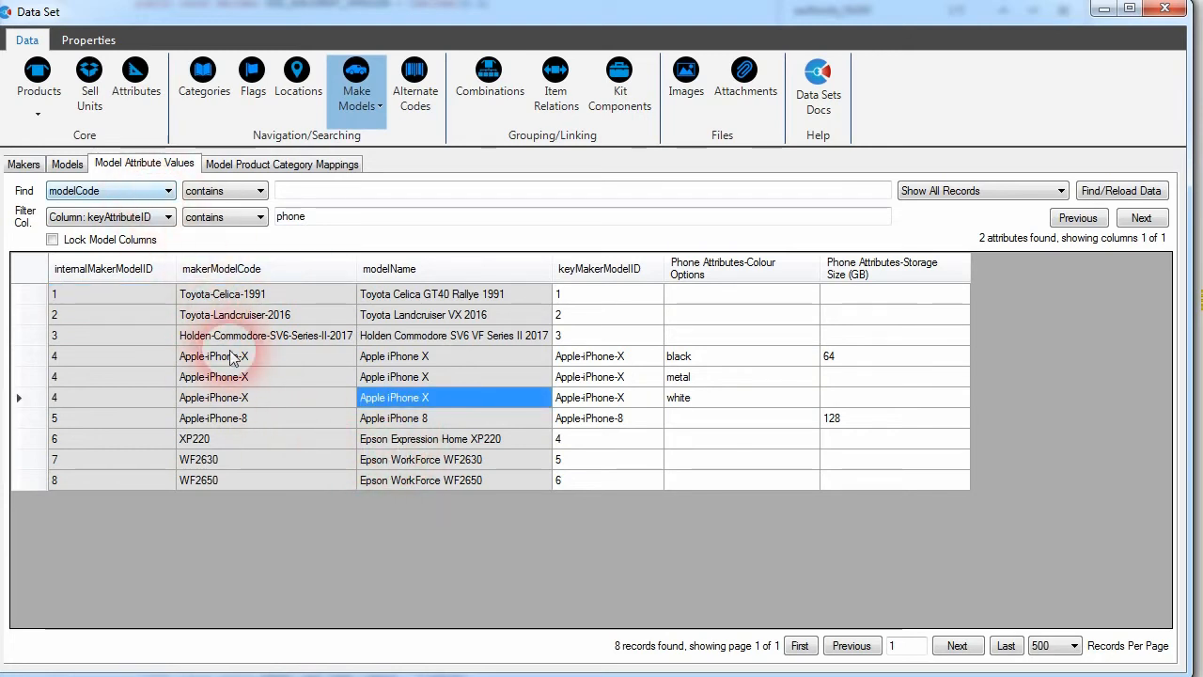
{"action": "left_click", "coordinate": [66, 164]}
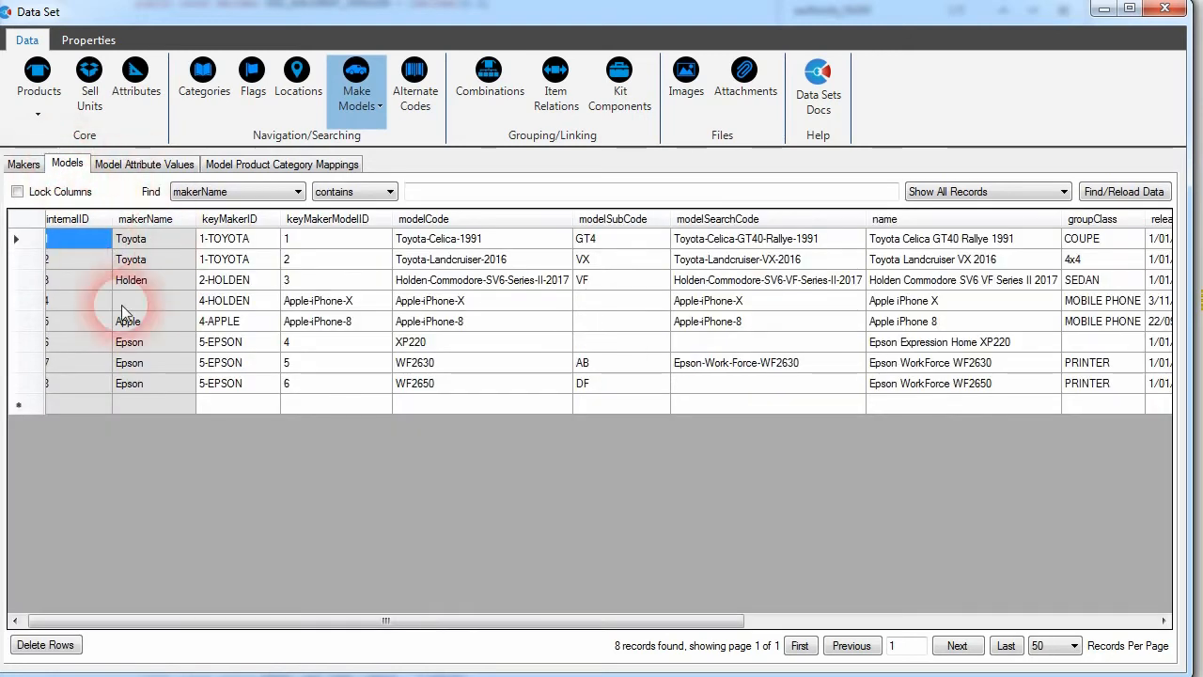
{"action": "left_click", "coordinate": [139, 168]}
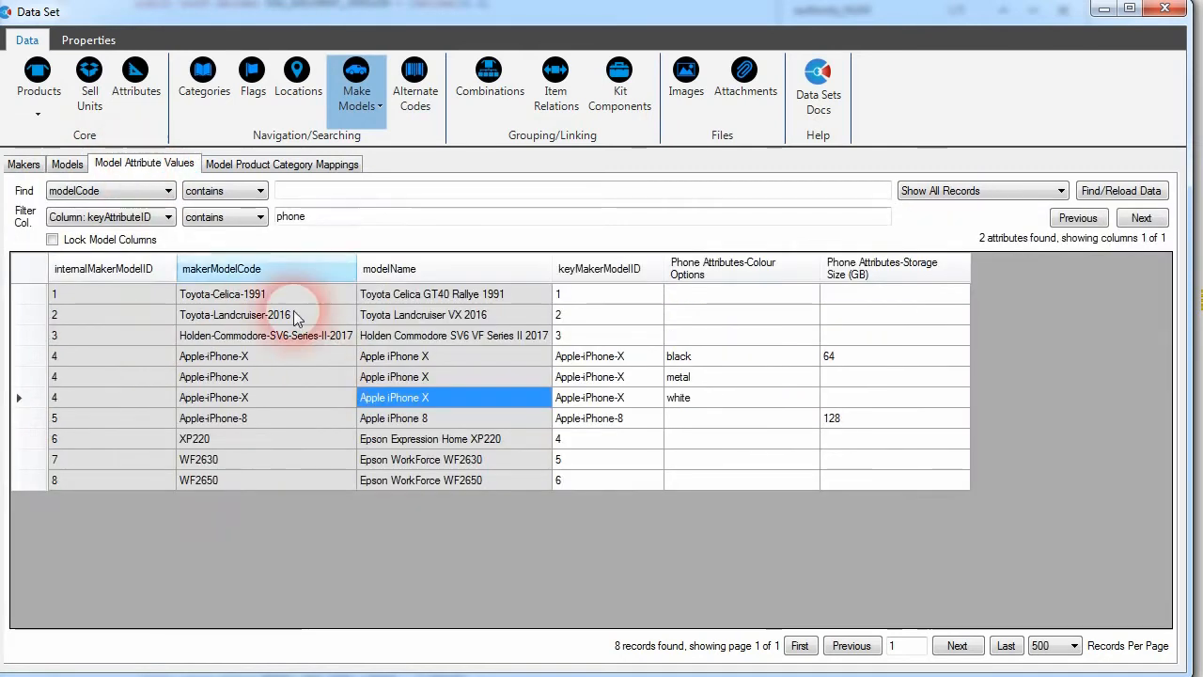
{"action": "left_click", "coordinate": [165, 193]}
{"action": "left_click", "coordinate": [104, 222]}
{"action": "left_click", "coordinate": [433, 192]}
{"action": "type", "text": "apple"}
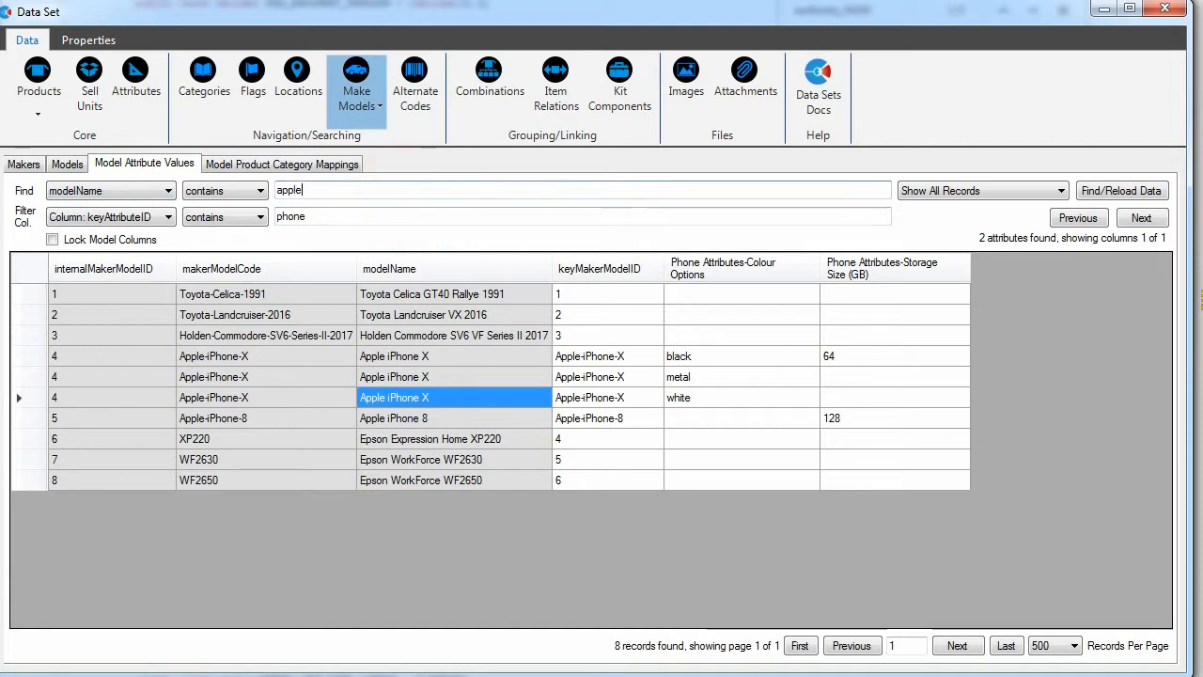
{"action": "left_click", "coordinate": [1114, 192]}
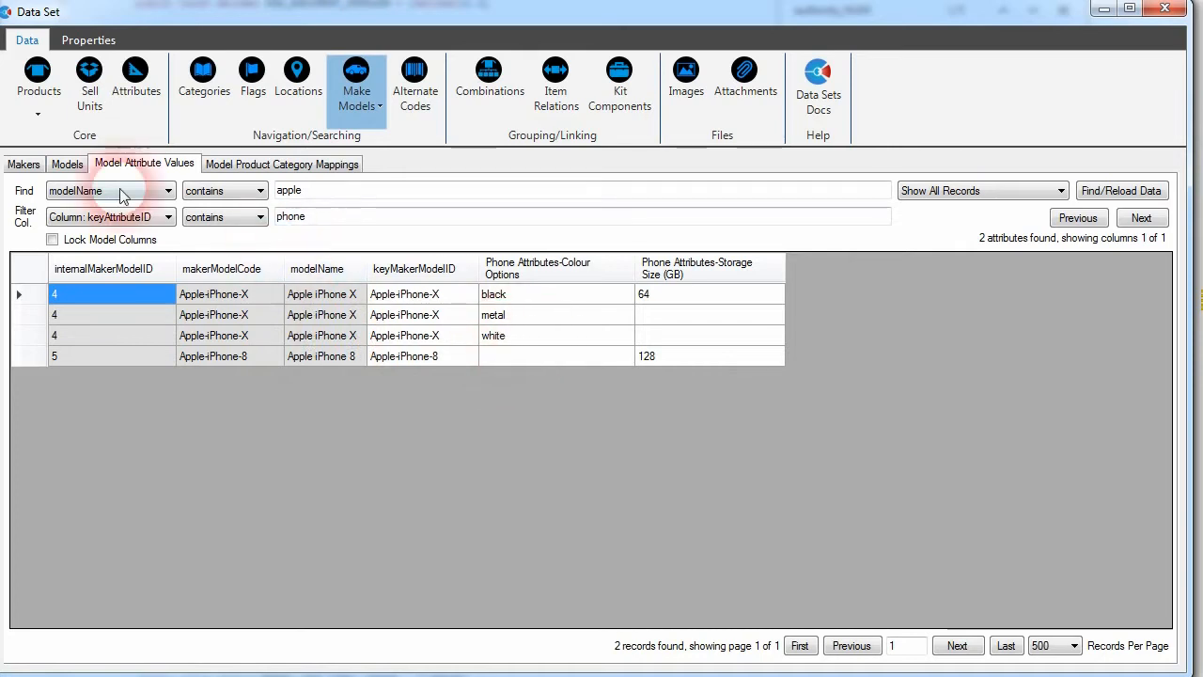
{"action": "left_click", "coordinate": [160, 192]}
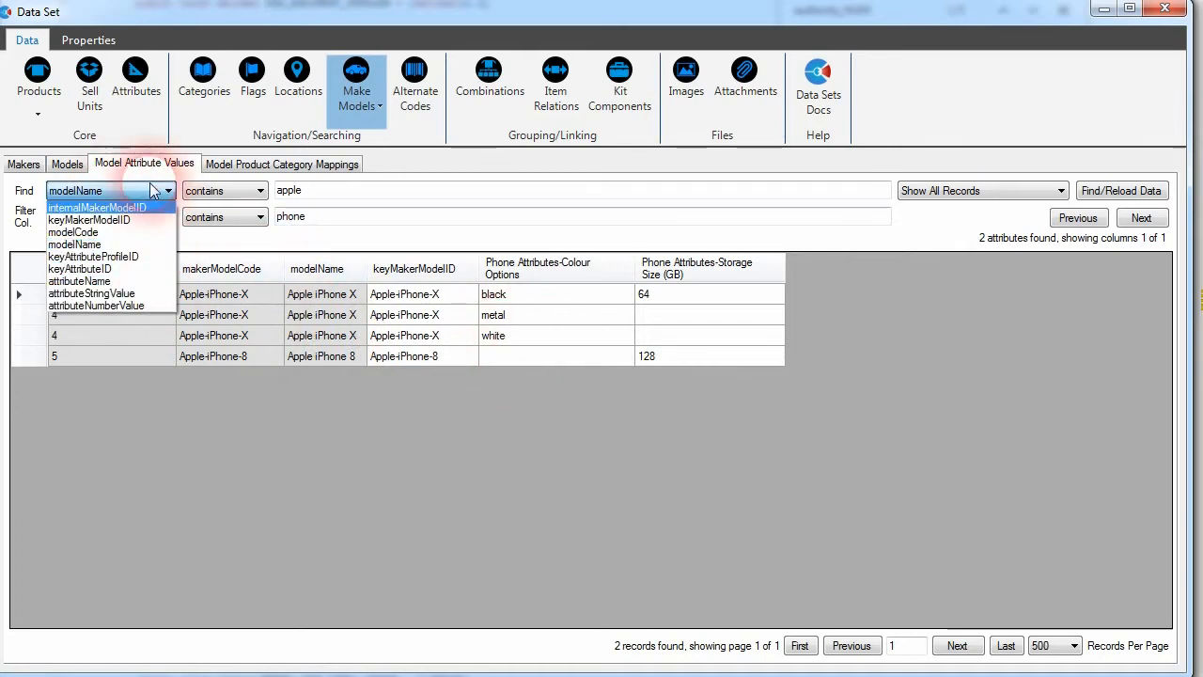
{"action": "left_click", "coordinate": [164, 193]}
{"action": "left_click", "coordinate": [166, 222]}
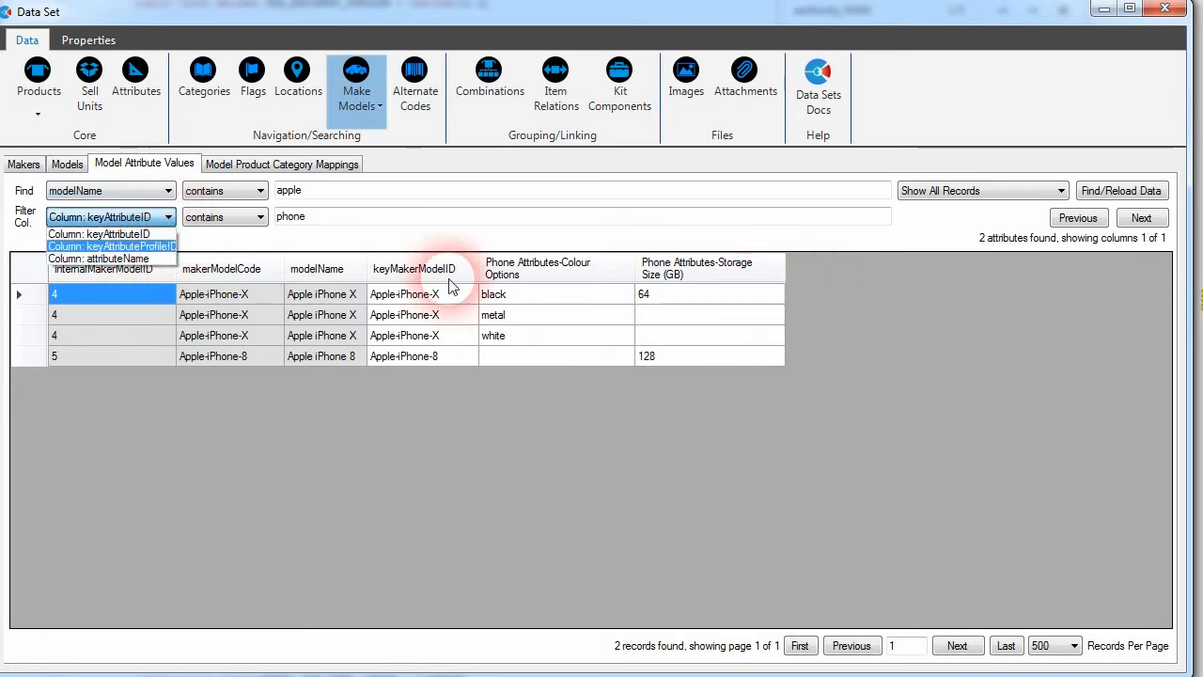
{"action": "left_click", "coordinate": [902, 303]}
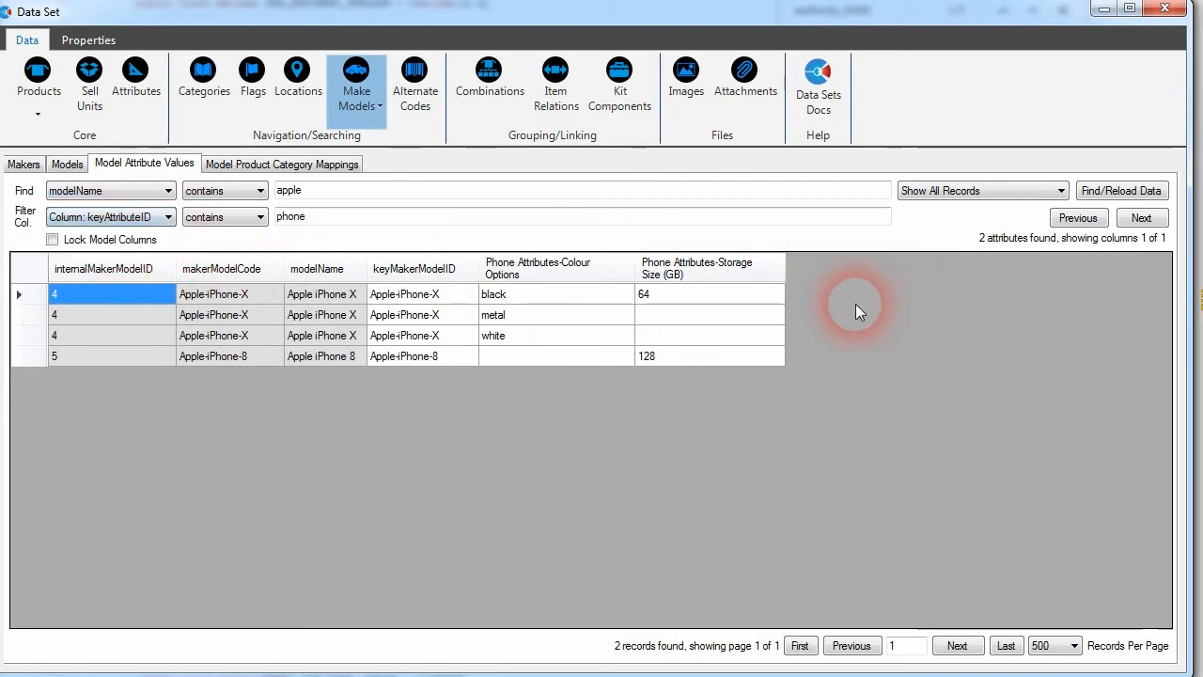
{"action": "double_click", "coordinate": [396, 194]}
{"action": "double_click", "coordinate": [417, 210]}
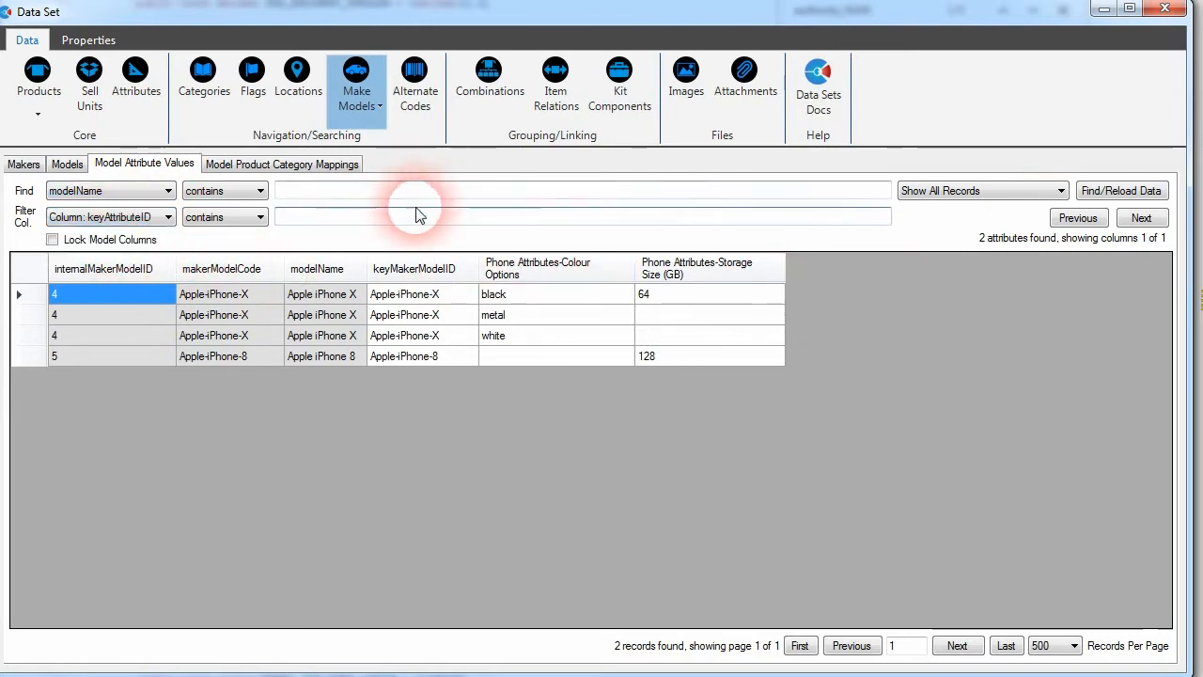
{"action": "left_click", "coordinate": [1085, 193]}
{"action": "mouse_move", "coordinate": [523, 620]}
{"action": "left_mouse_down"}
{"action": "mouse_move", "coordinate": [741, 619]}
{"action": "mouse_move", "coordinate": [517, 619]}
{"action": "left_mouse_up"}
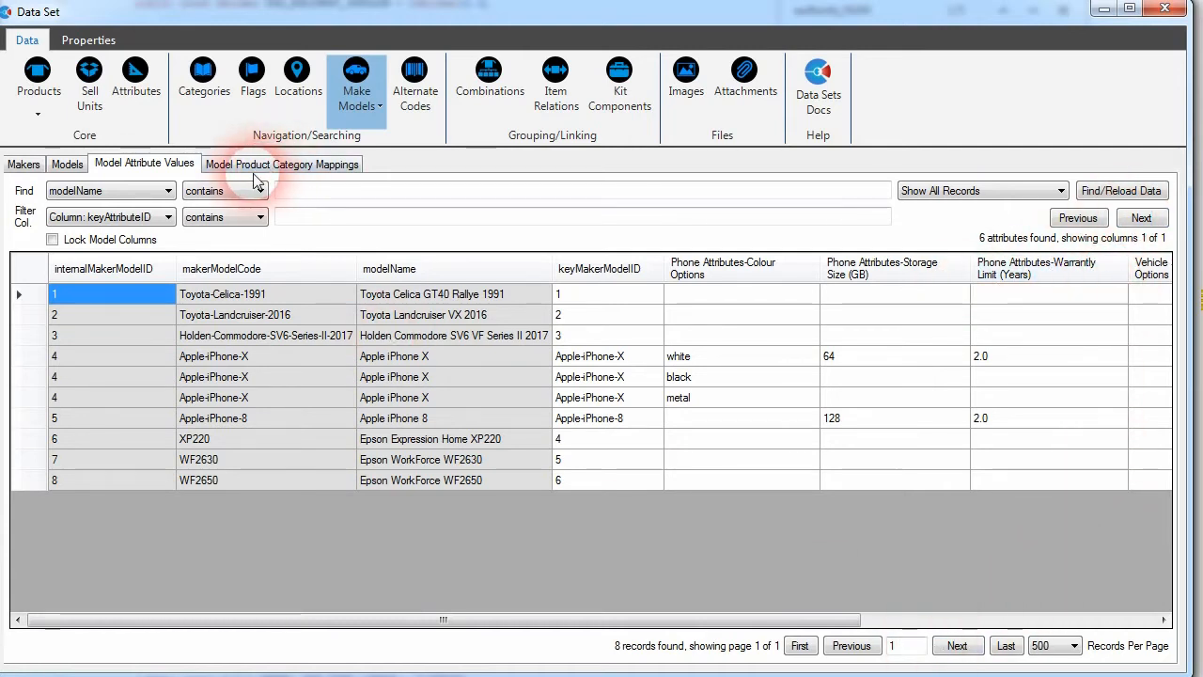
Review the Epson XP220 mappings to three 220XL cartridges in the ink-cart category.
{"action": "left_click", "coordinate": [292, 171]}
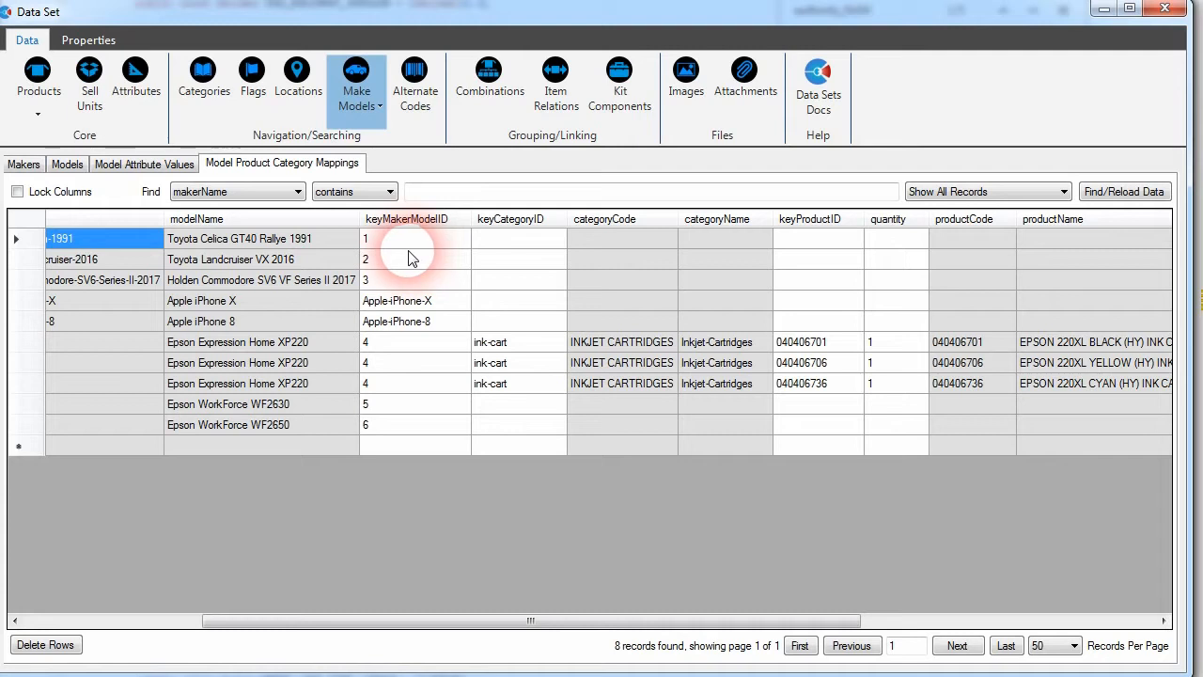
{"action": "left_click_drag", "start_coordinate": [376, 623], "coordinate": [238, 625]}
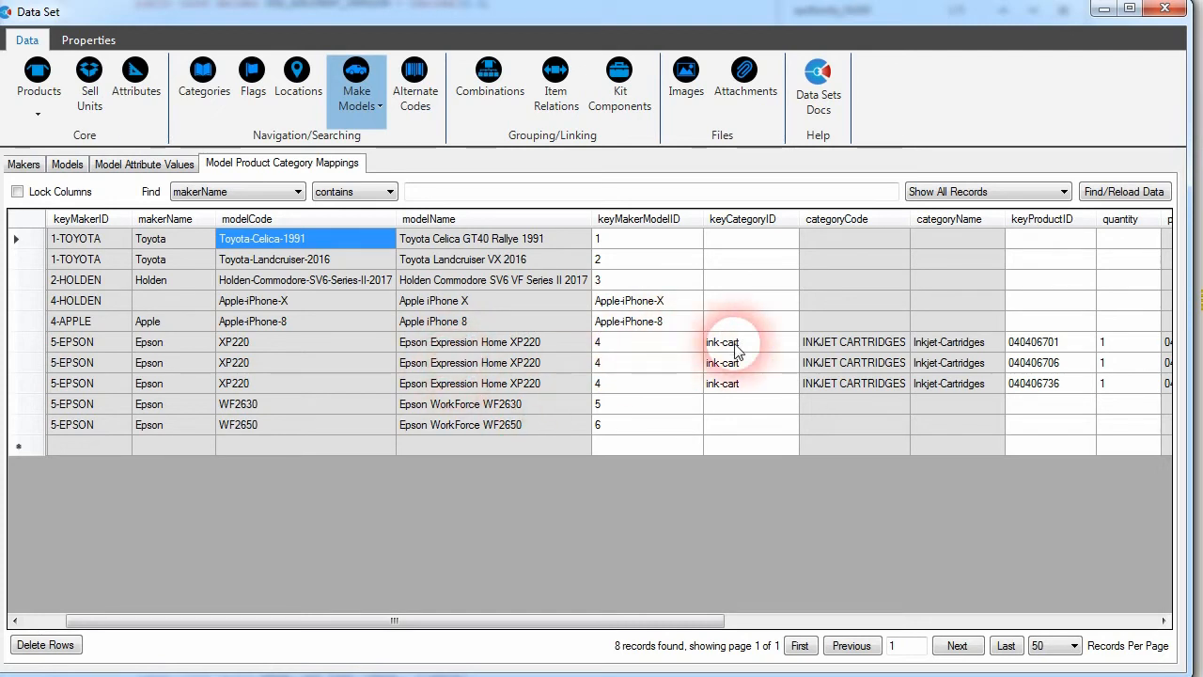
{"action": "left_click_drag", "start_coordinate": [606, 621], "coordinate": [724, 616]}
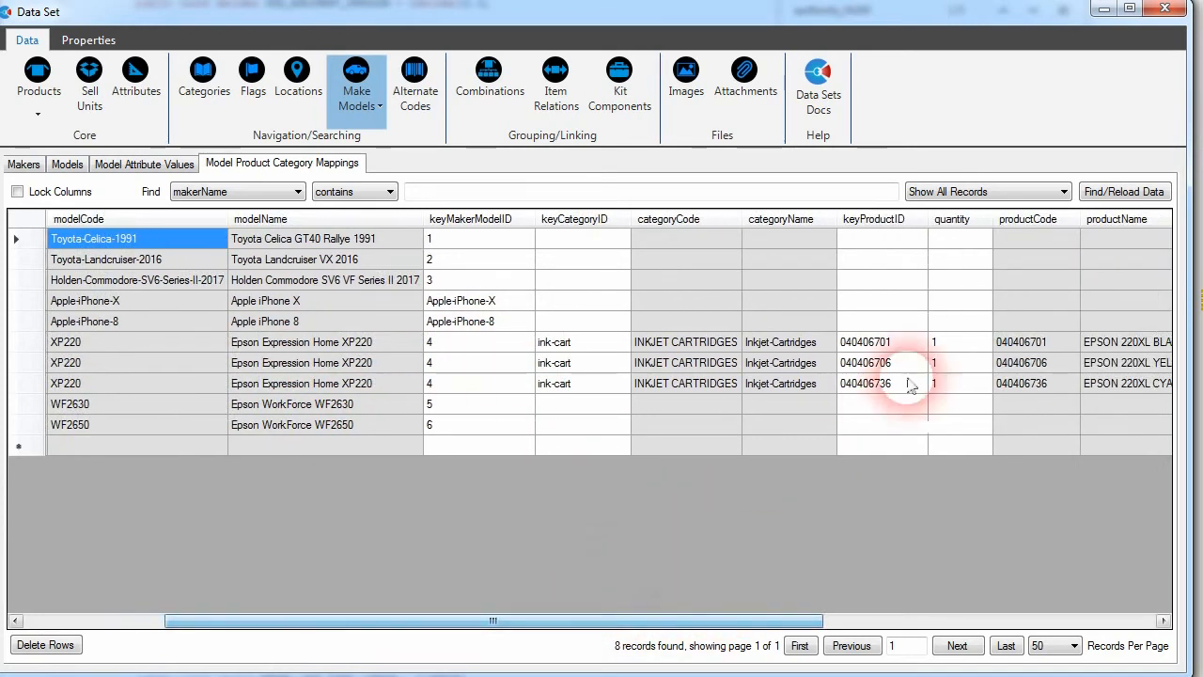
{"action": "left_click", "coordinate": [290, 369]}
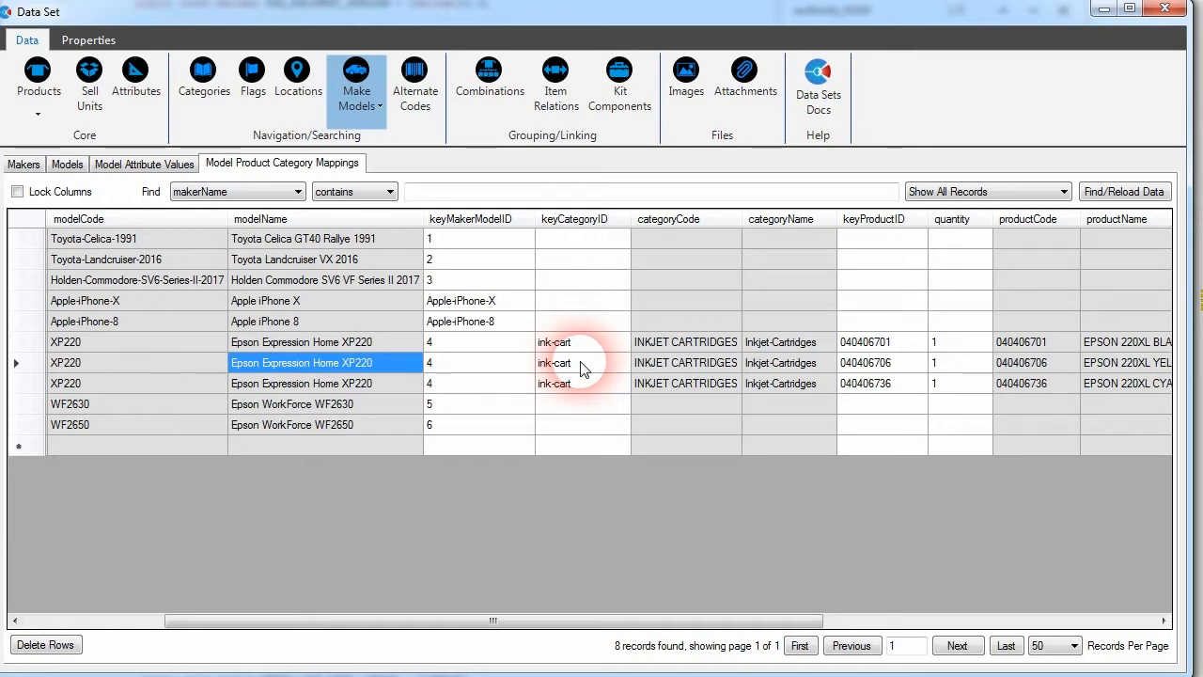
{"action": "left_click", "coordinate": [775, 363]}
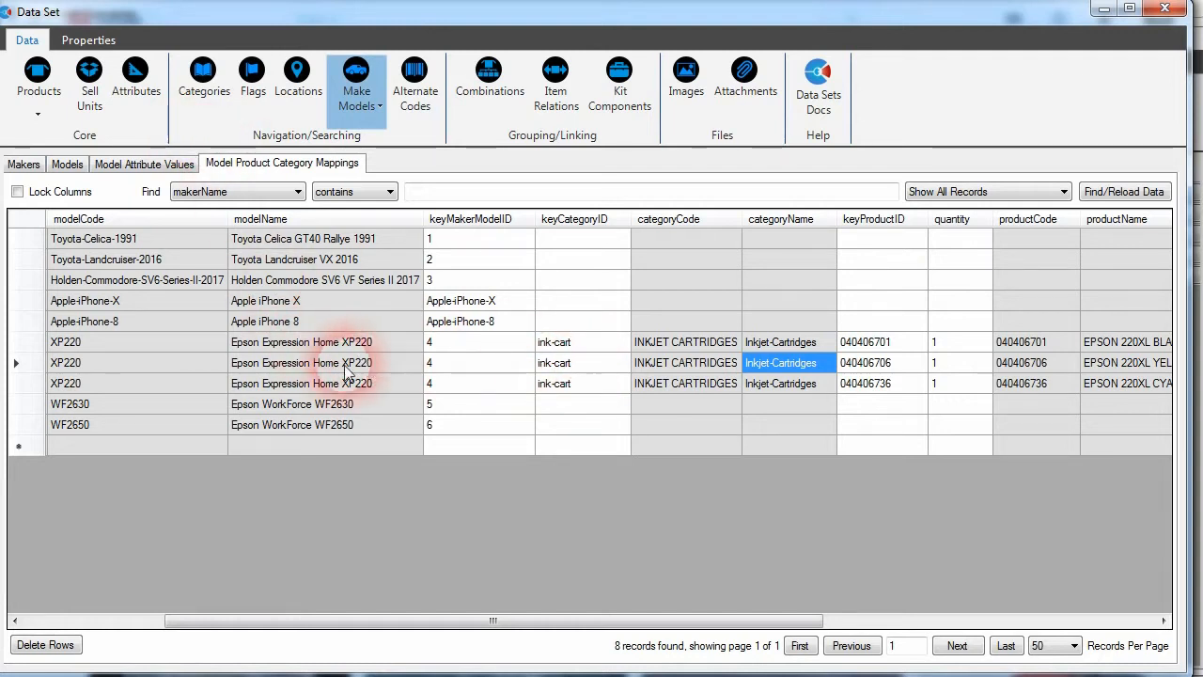
Browse the Categories list, including LEXMARK, EPSON and Phone Accessories.
{"action": "left_click", "coordinate": [209, 102]}
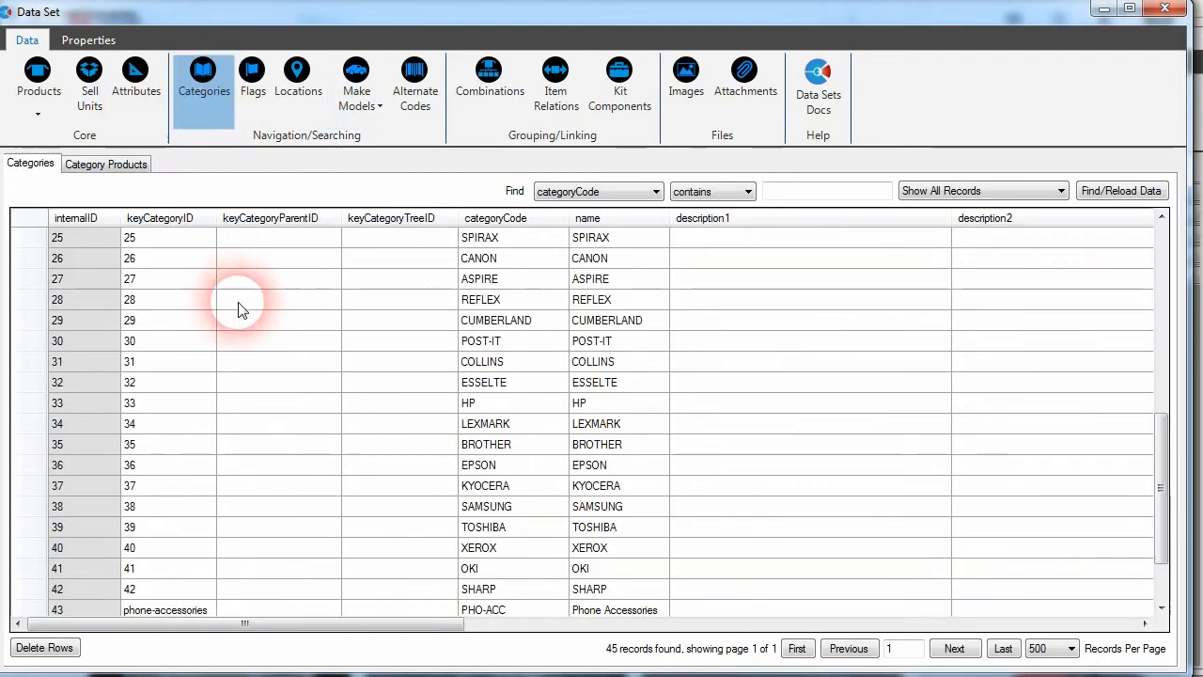
{"action": "left_click", "coordinate": [526, 425]}
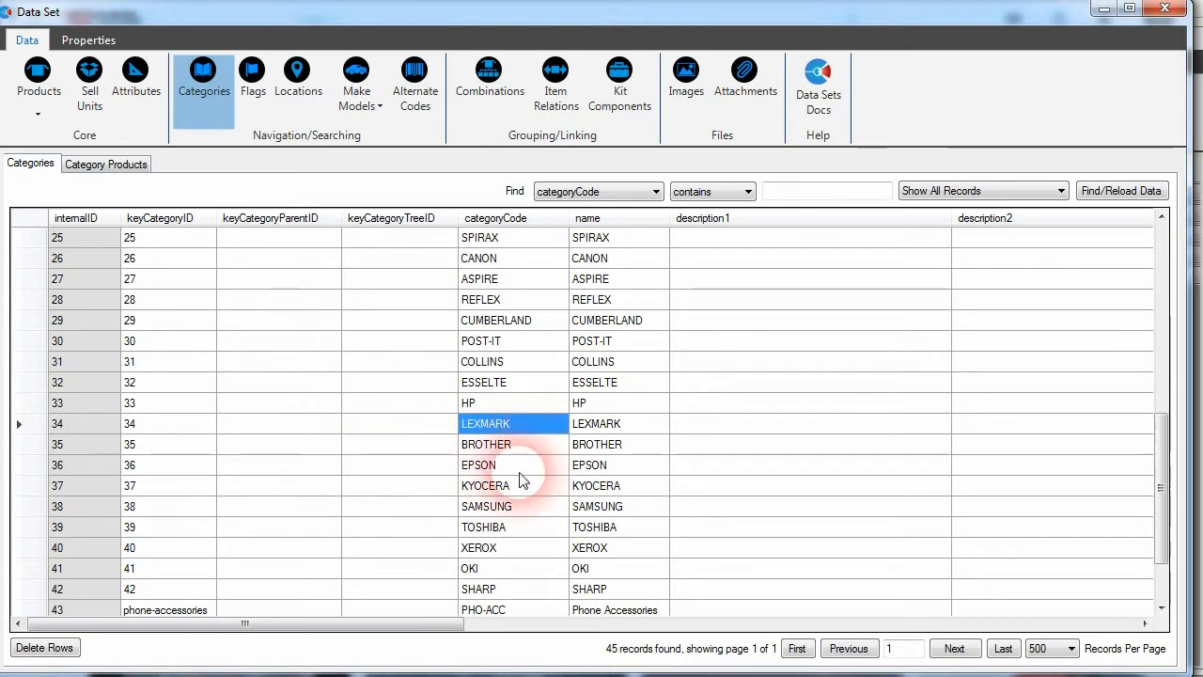
{"action": "scroll", "coordinate": [531, 507], "scroll_direction": "down", "scroll_amount": 2}
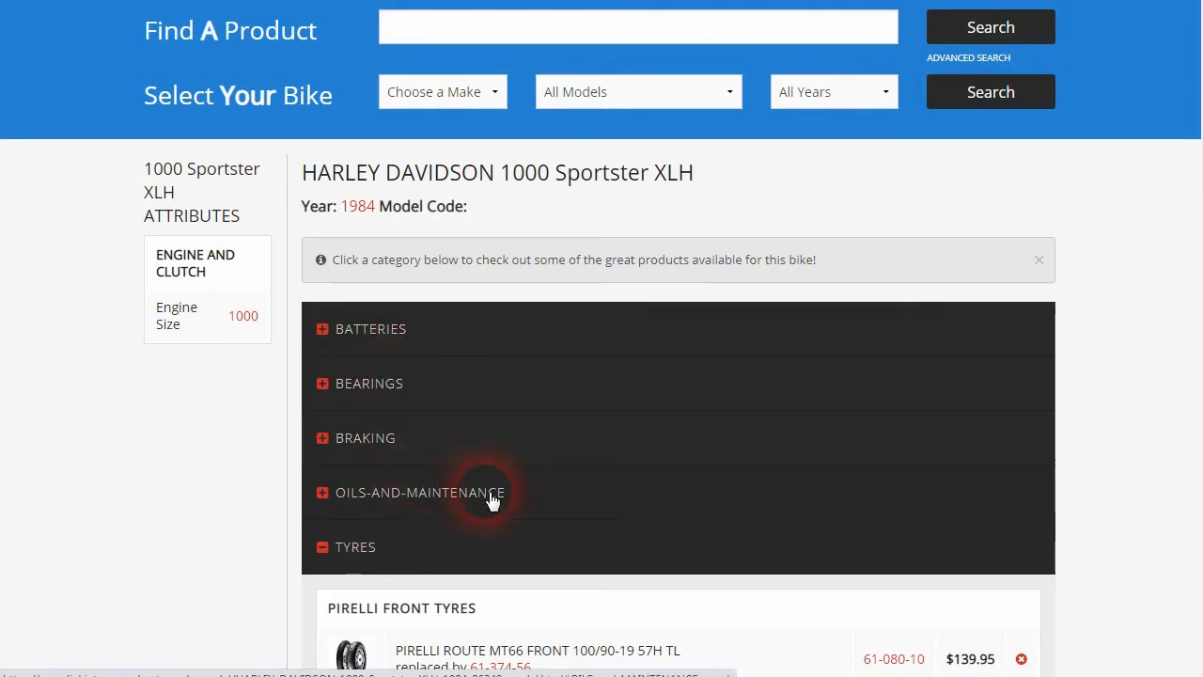
Expand BATTERIES to see the Dynavolt GHD20HL-BS ($194.90) and Roadstar ($181.90) batteries.
{"action": "left_click", "coordinate": [409, 385]}
{"action": "scroll", "coordinate": [395, 539], "scroll_direction": "down", "scroll_amount": 4}
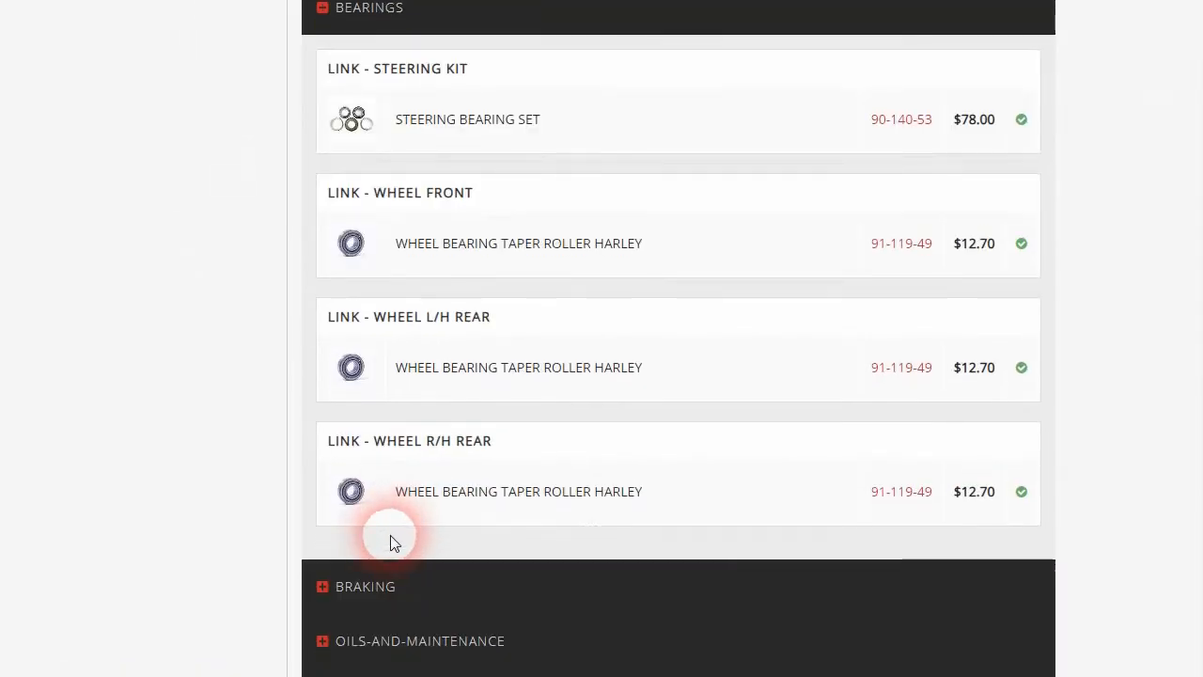
{"action": "scroll", "coordinate": [360, 321], "scroll_direction": "up", "scroll_amount": 2}
{"action": "left_click", "coordinate": [381, 138]}
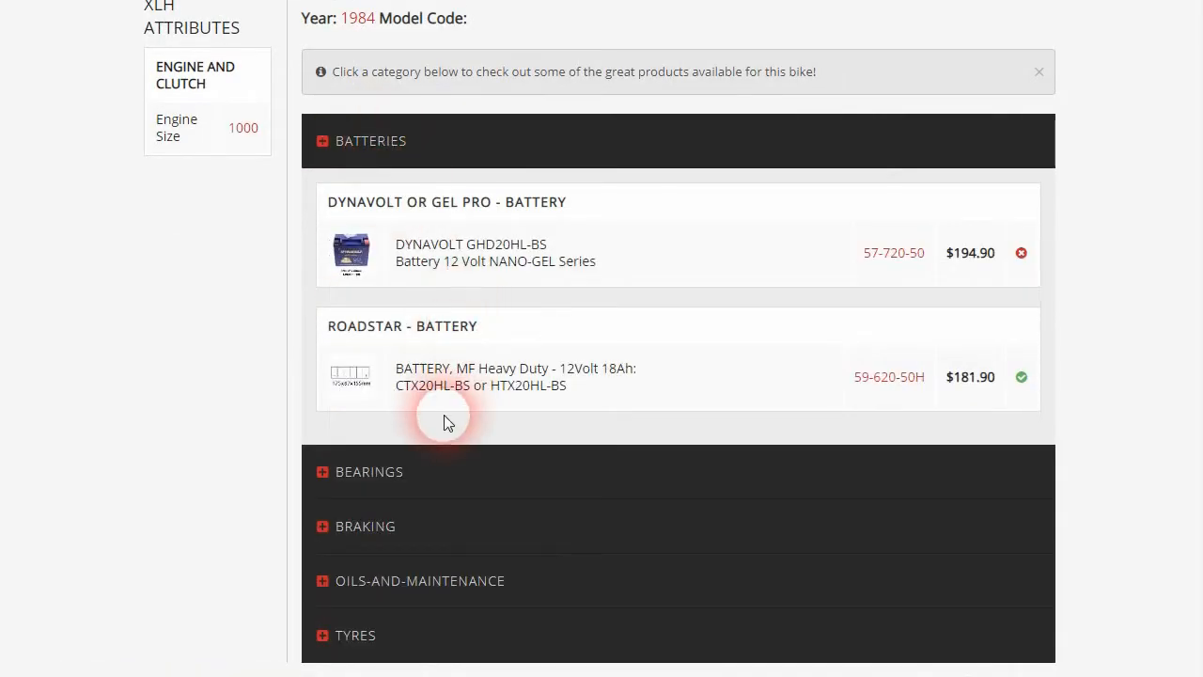
{"action": "scroll", "coordinate": [443, 414], "scroll_direction": "up", "scroll_amount": 1}
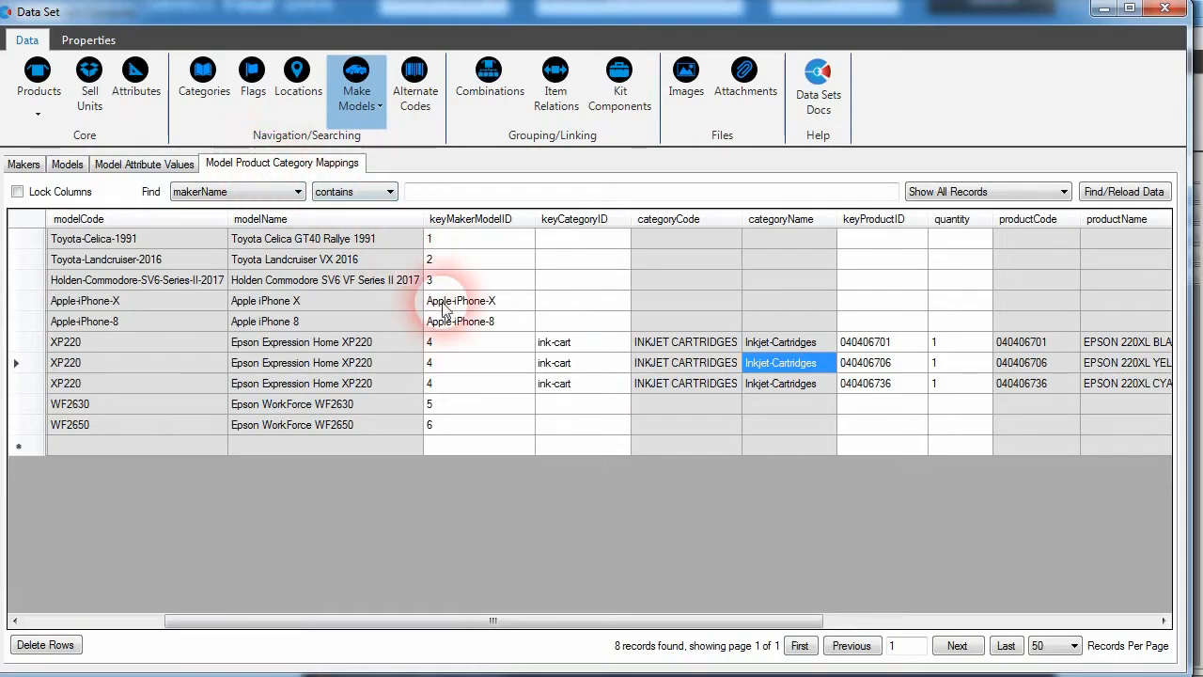
Search Products for 220XL and copy the cyan cartridge's product ID 040406736.
{"action": "left_click_drag", "start_coordinate": [486, 622], "coordinate": [310, 597]}
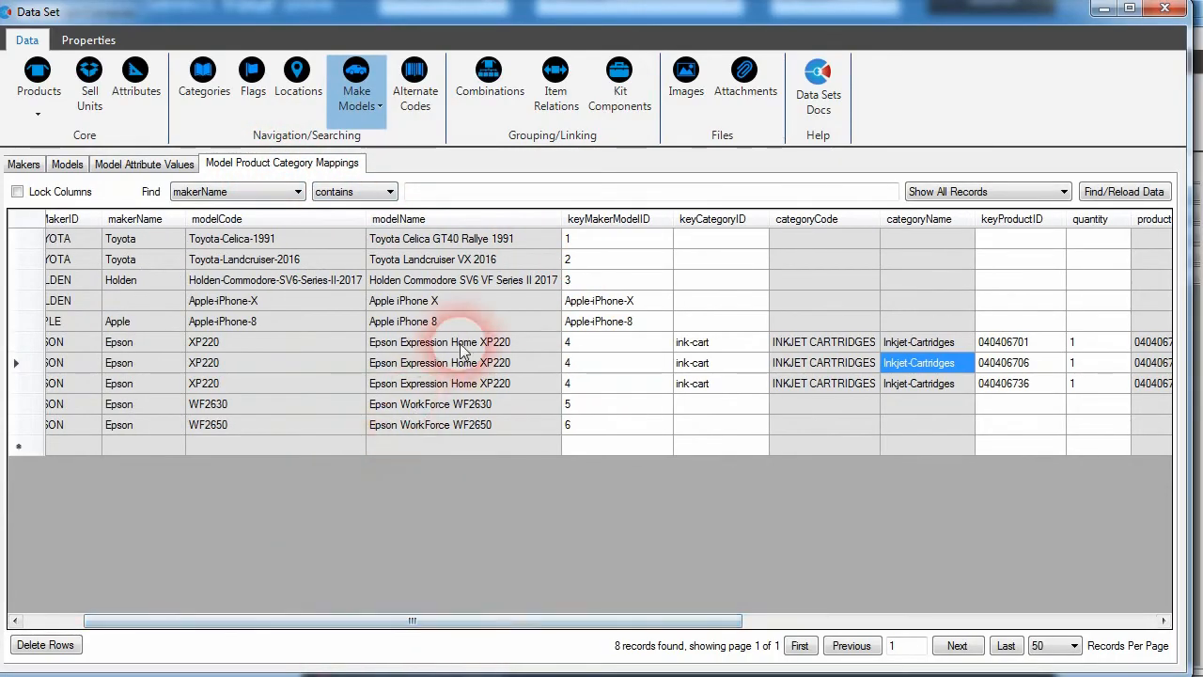
{"action": "left_click", "coordinate": [37, 98]}
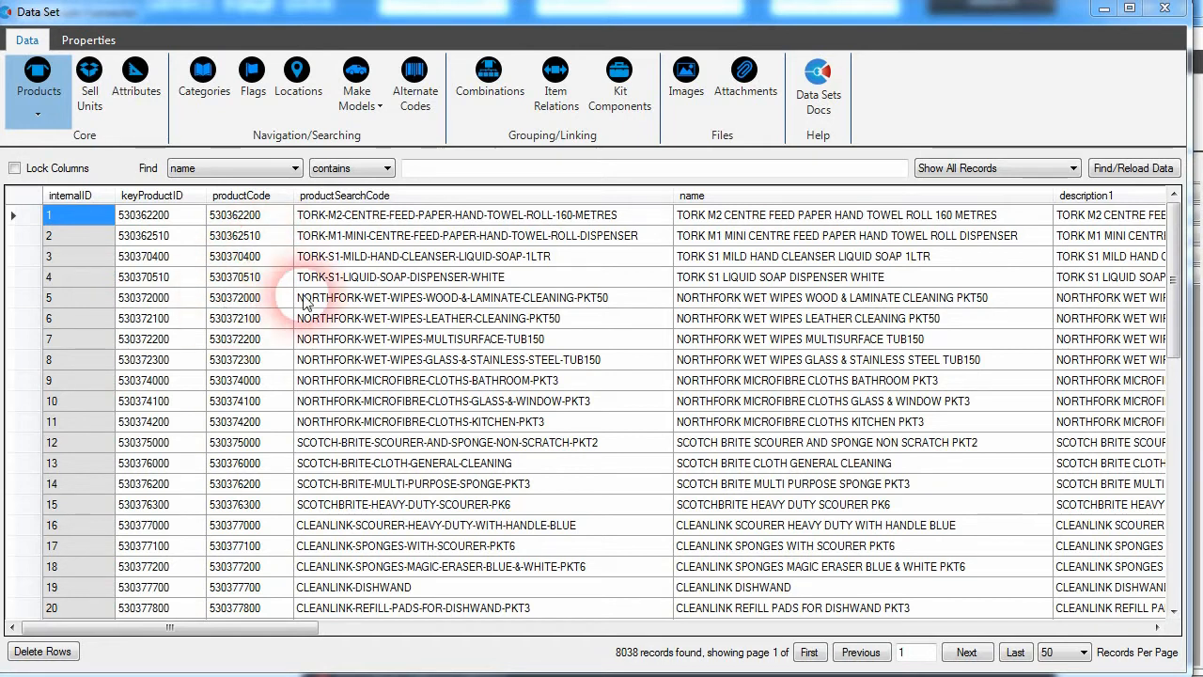
{"action": "left_click", "coordinate": [454, 167]}
{"action": "type", "text": "220XL"}
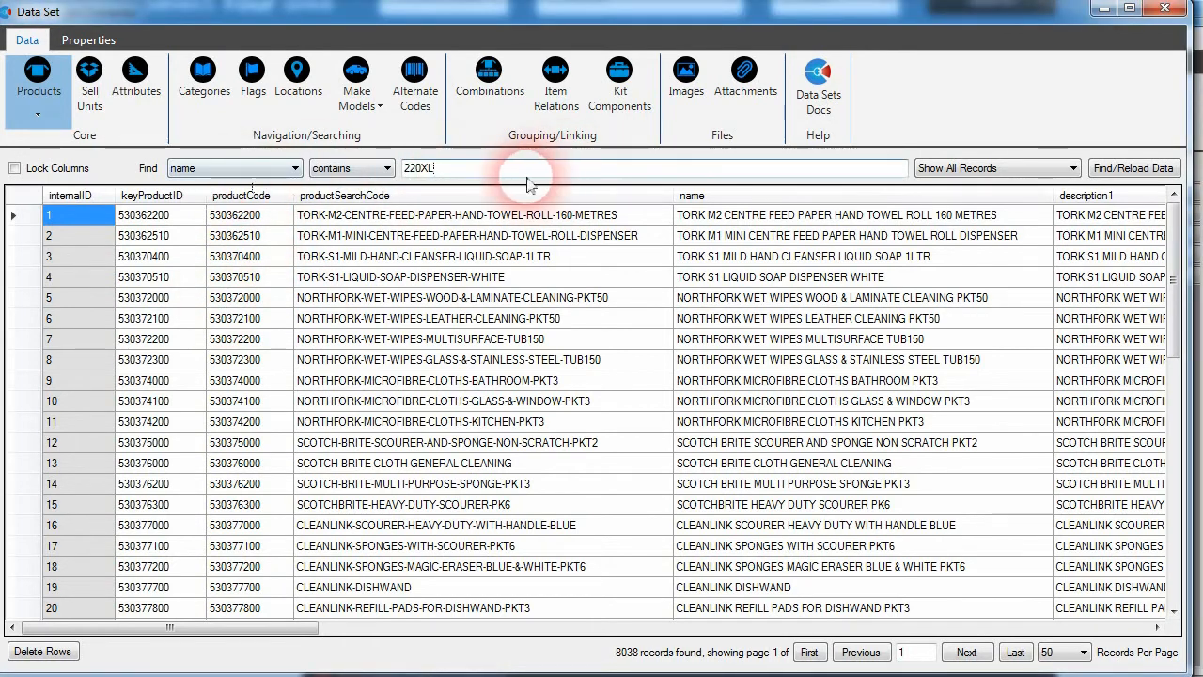
{"action": "left_click", "coordinate": [1133, 168]}
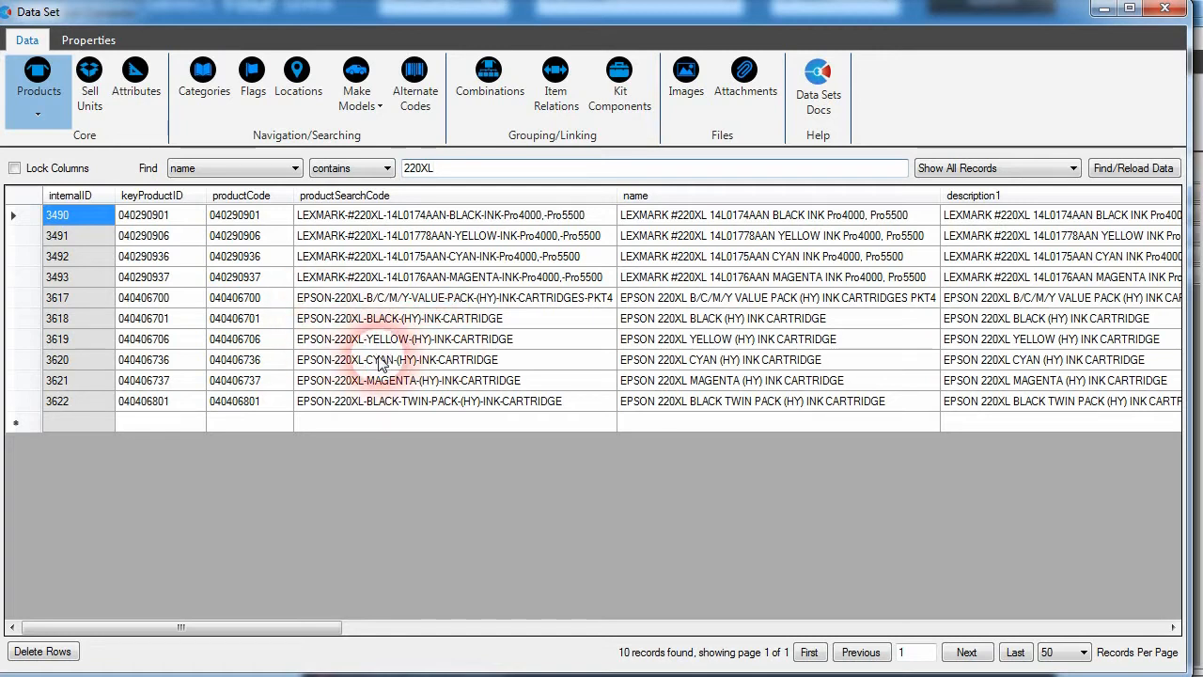
{"action": "left_click", "coordinate": [156, 361]}
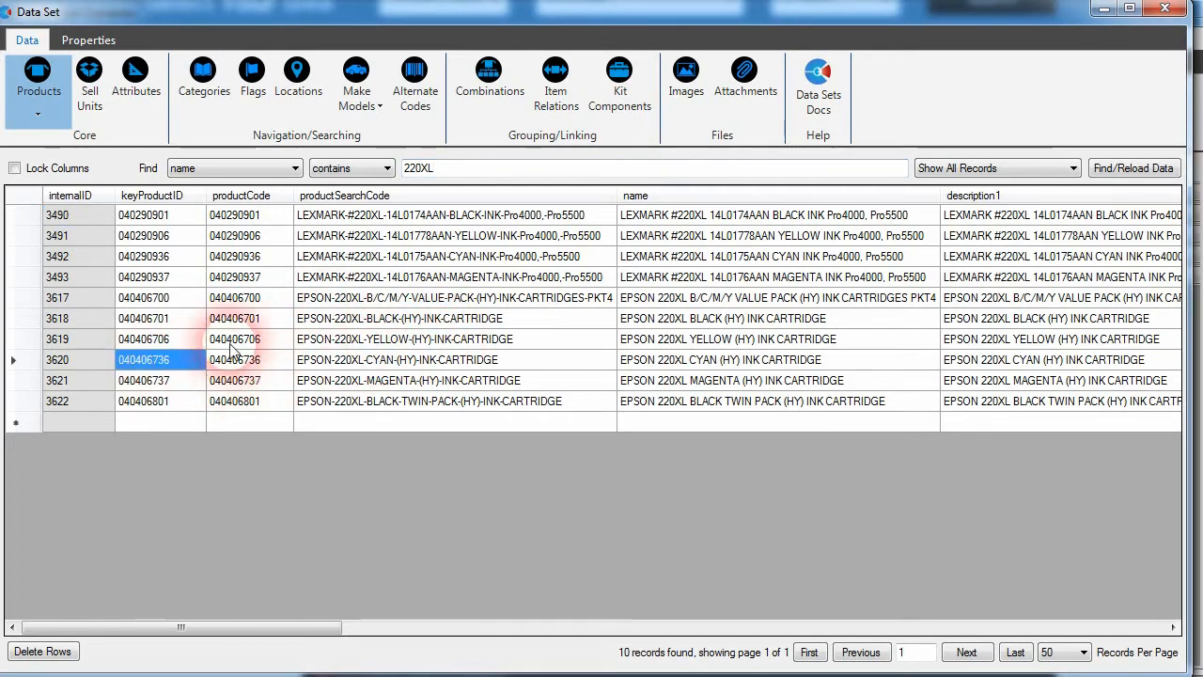
Paste product 040406736 into the WF2630 row's keyProductID in Model Product Category Mappings.
{"action": "left_click", "coordinate": [356, 80]}
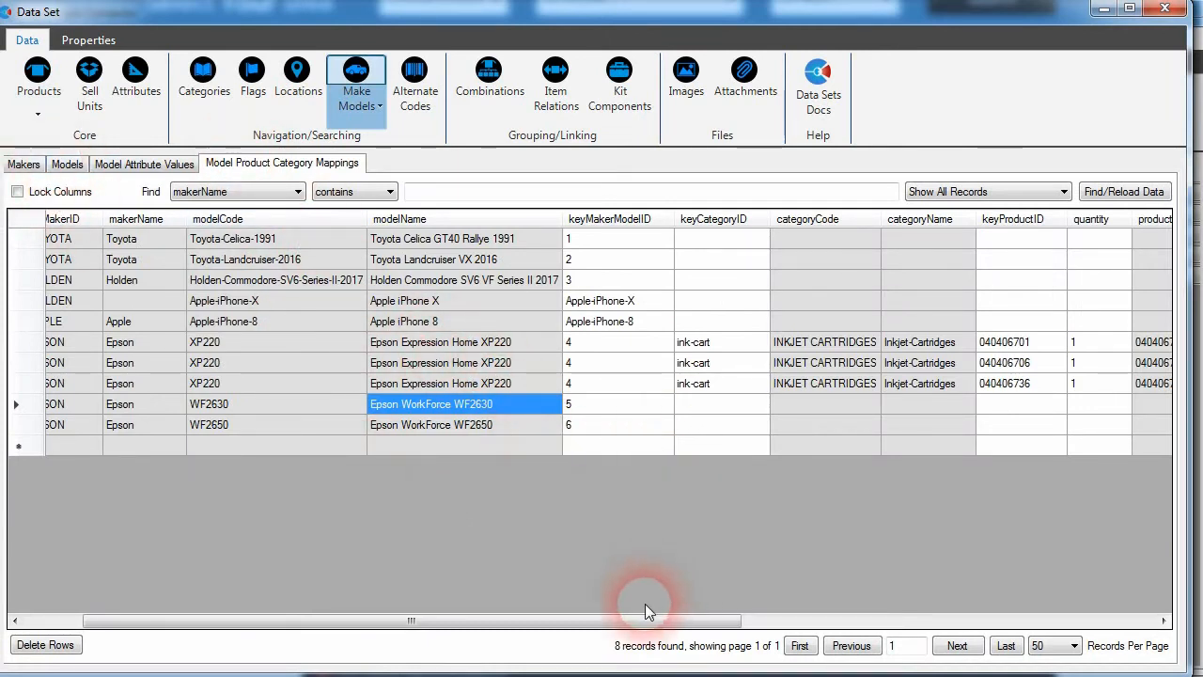
{"action": "left_click_drag", "start_coordinate": [647, 620], "coordinate": [678, 620]}
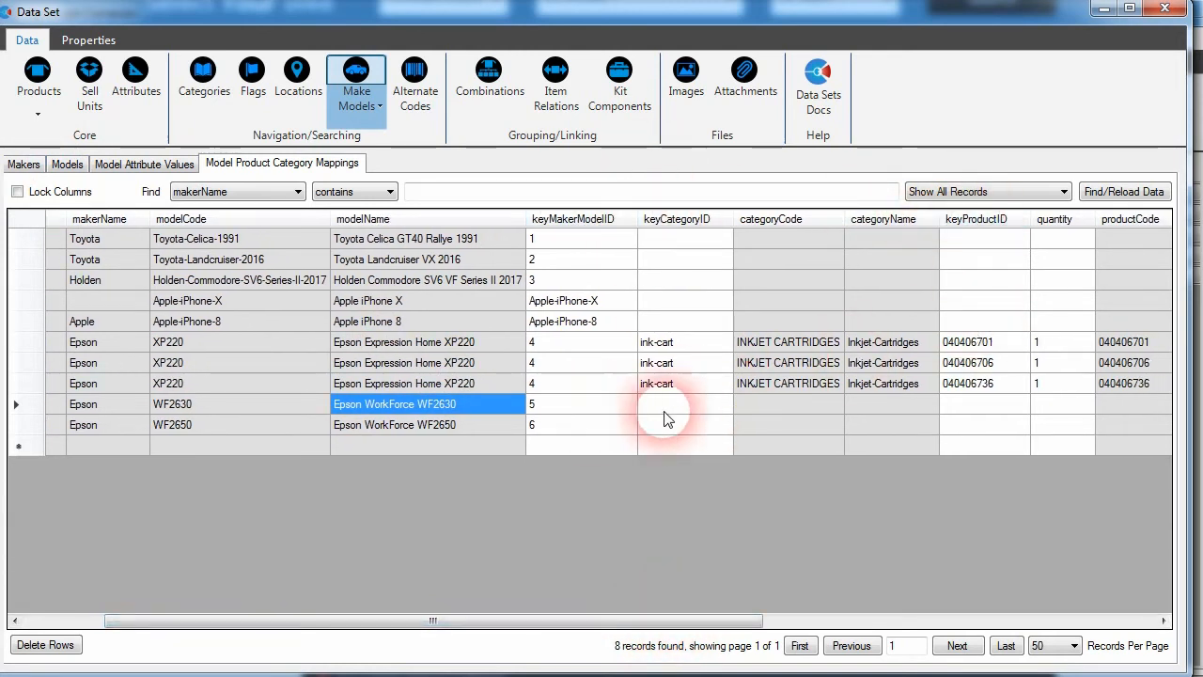
{"action": "left_click_drag", "start_coordinate": [861, 406], "coordinate": [962, 410]}
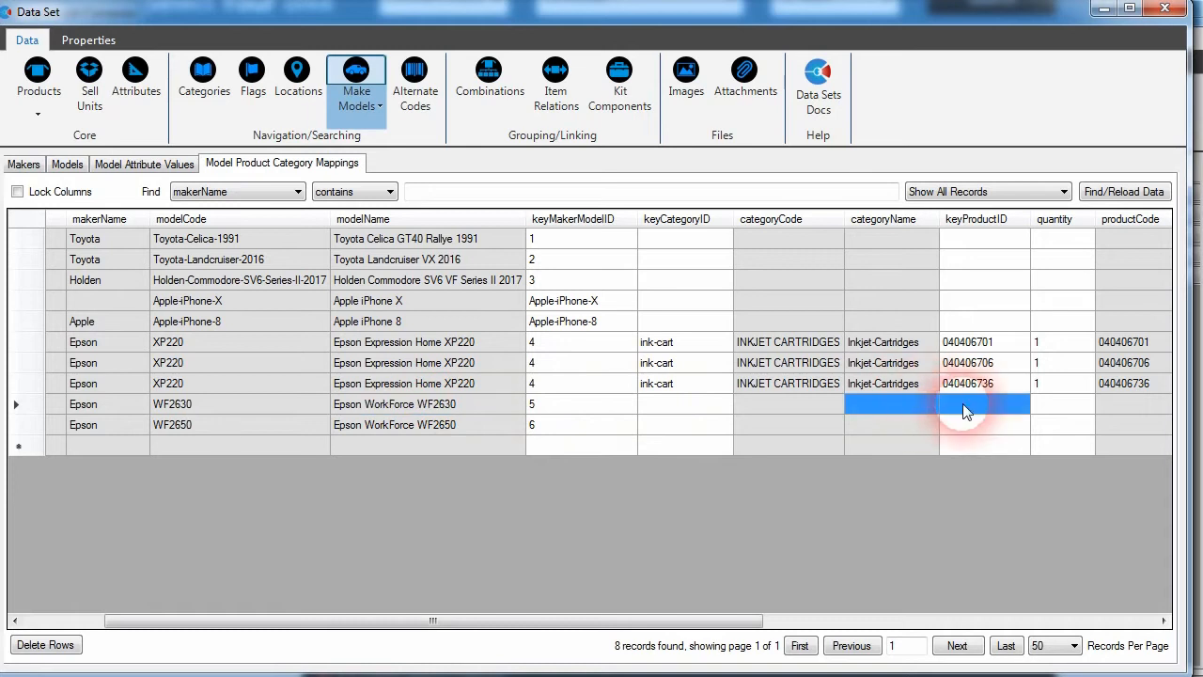
{"action": "left_click", "coordinate": [1006, 412]}
{"action": "type", "text": "040406736"}
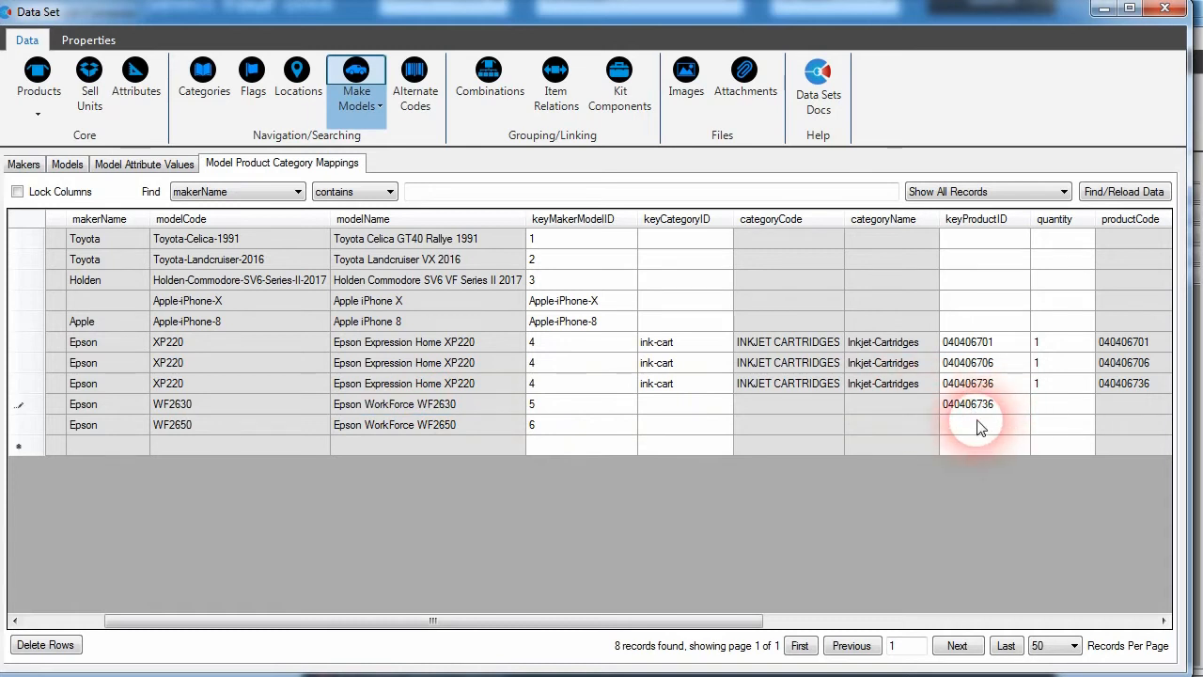
{"action": "left_click_drag", "start_coordinate": [711, 620], "coordinate": [928, 583]}
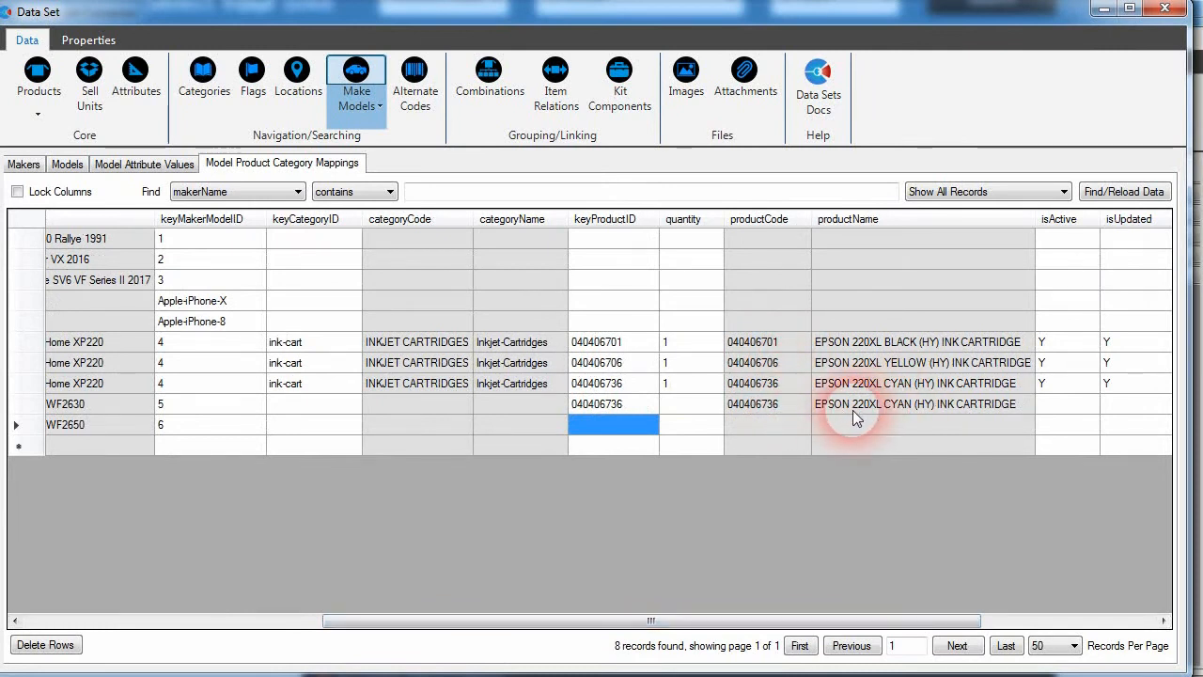
{"action": "left_click_drag", "start_coordinate": [626, 623], "coordinate": [502, 648]}
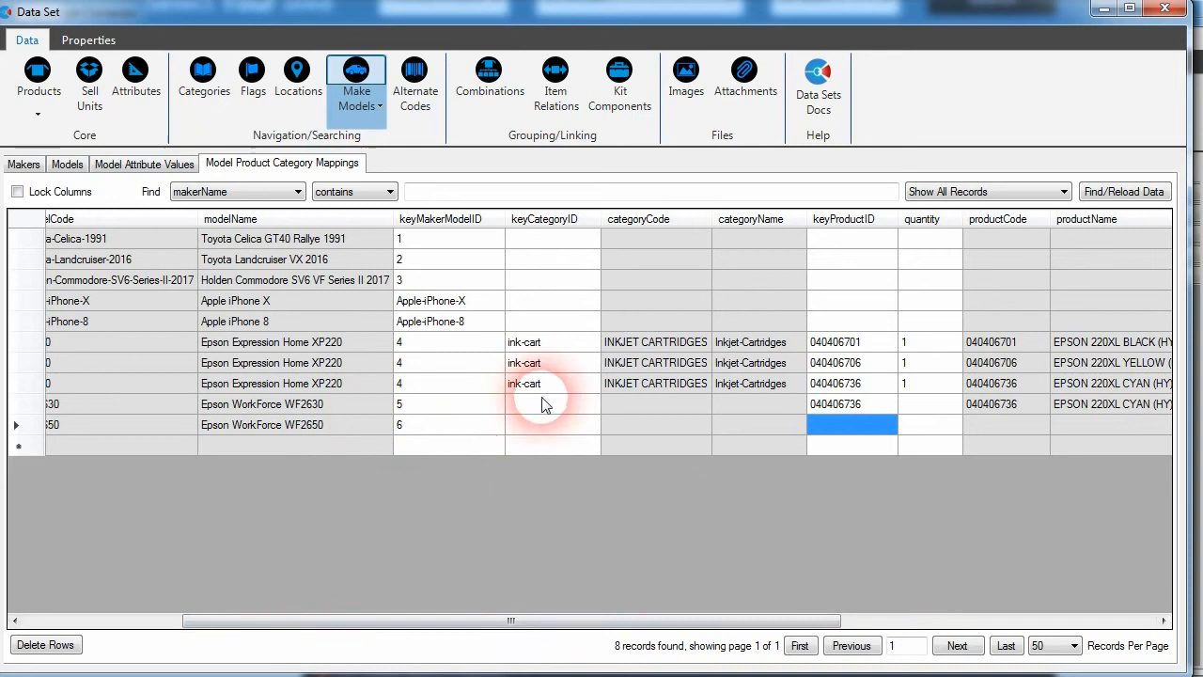
{"action": "left_click", "coordinate": [545, 363]}
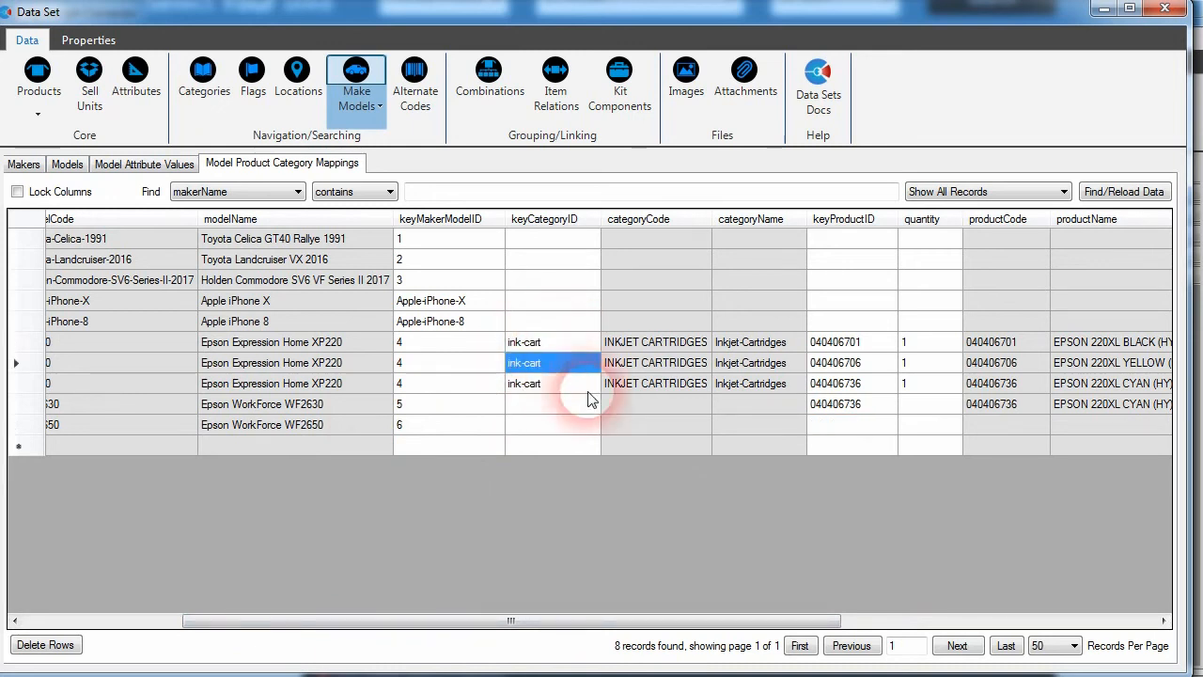
Set the WF2630 mapping's keyCategoryID to ink-cart and save the row.
{"action": "left_click", "coordinate": [555, 406]}
{"action": "left_click", "coordinate": [583, 407]}
{"action": "type", "text": "ink-cart"}
{"action": "left_click", "coordinate": [560, 384]}
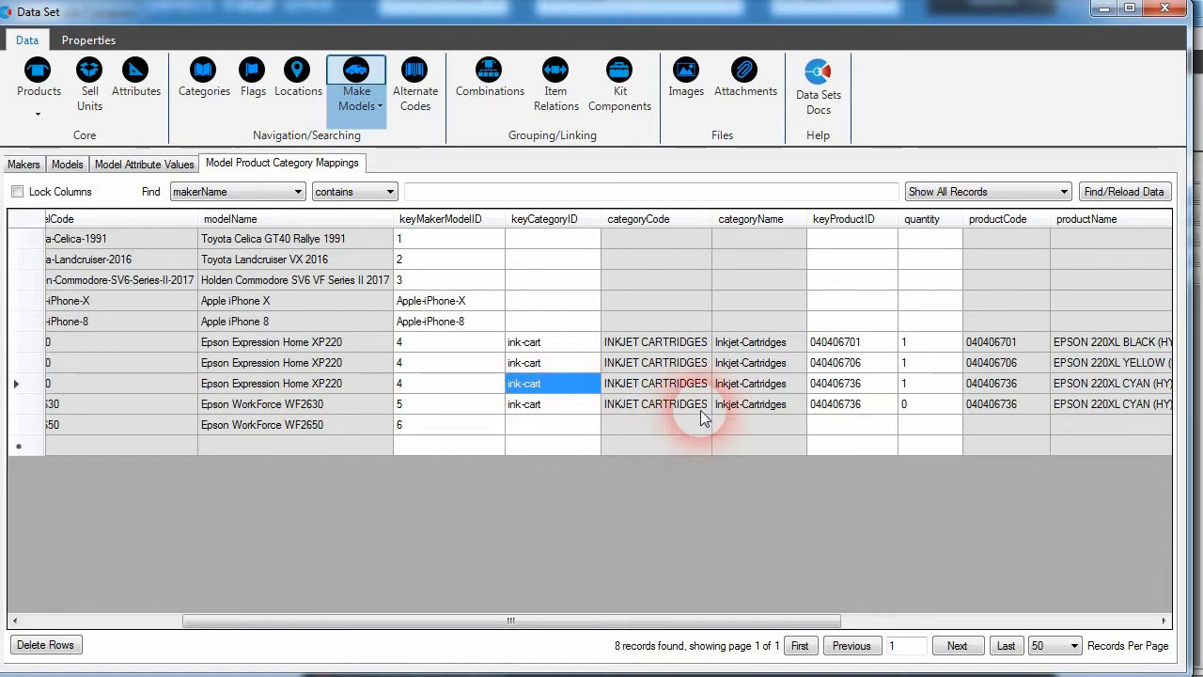
{"action": "left_click", "coordinate": [758, 342]}
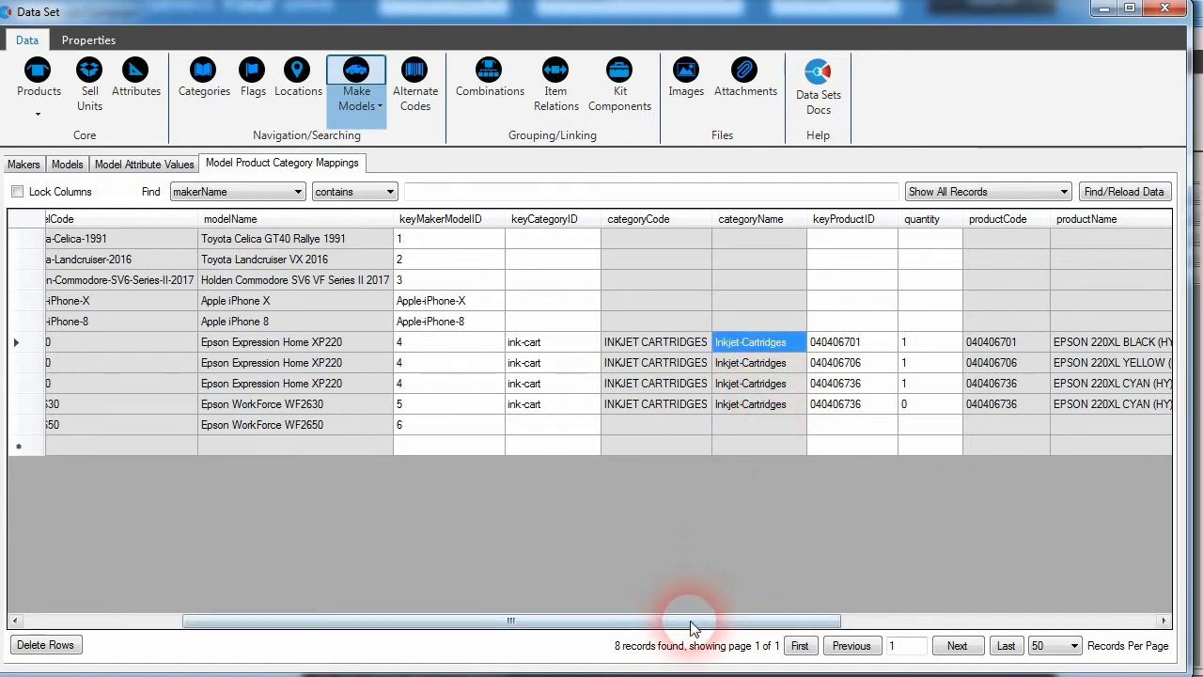
{"action": "left_click_drag", "start_coordinate": [693, 621], "coordinate": [818, 618]}
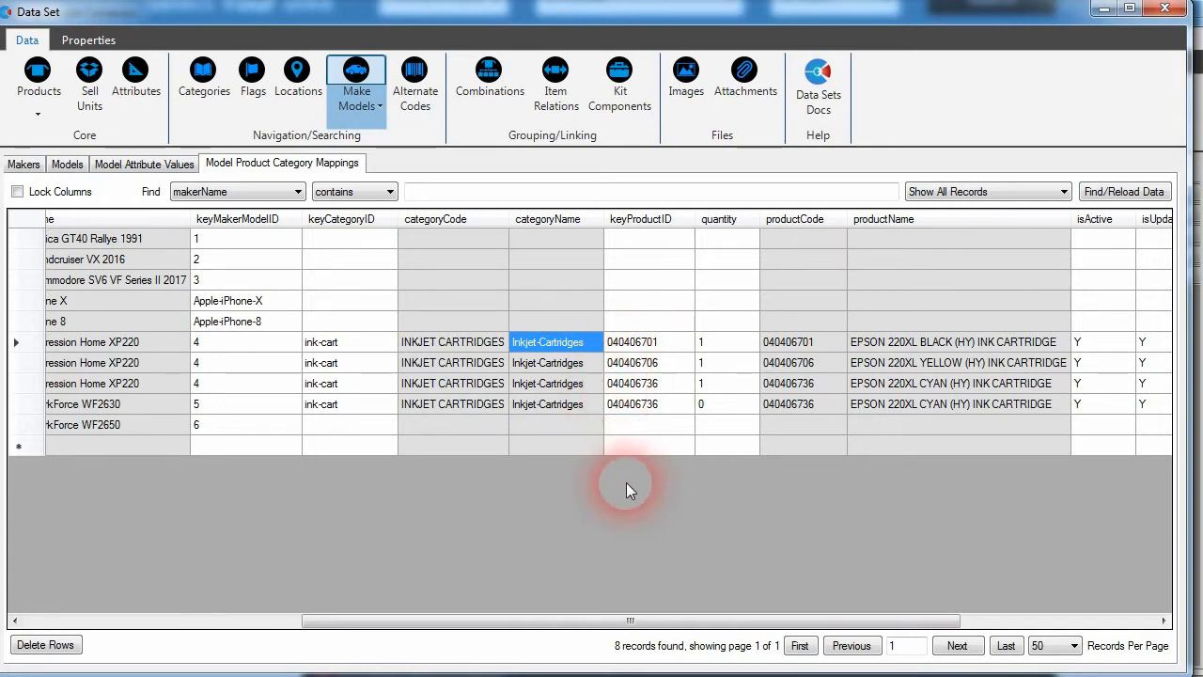
{"action": "left_click_drag", "start_coordinate": [577, 622], "coordinate": [669, 621]}
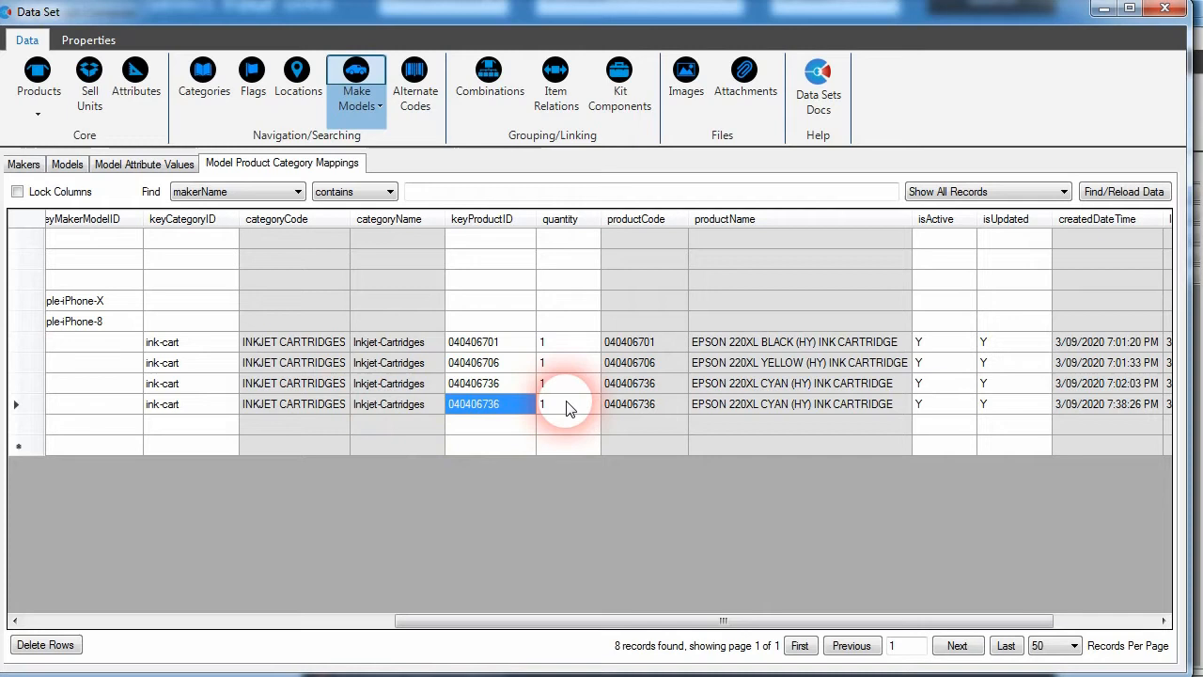
Keep the mapping quantity at 1 and select the WF2630 mapping row.
{"action": "left_click", "coordinate": [557, 342]}
{"action": "type", "text": "4"}
{"action": "left_click", "coordinate": [567, 362]}
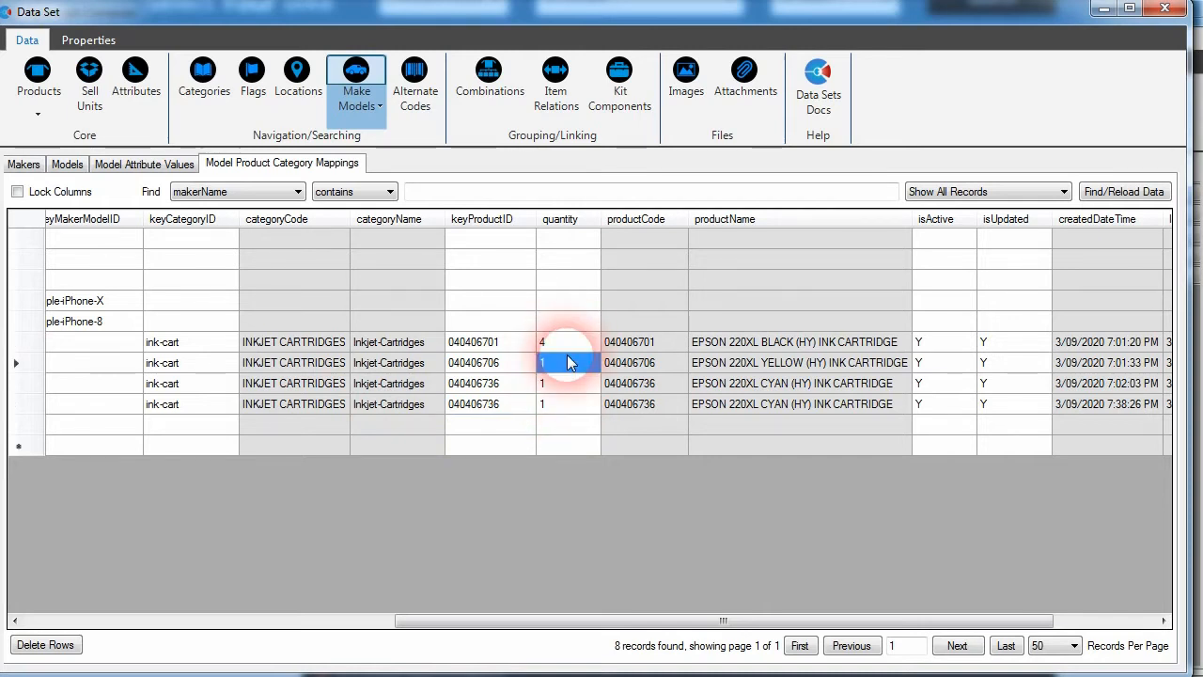
{"action": "left_click", "coordinate": [558, 346]}
{"action": "type", "text": "1"}
{"action": "key", "text": "Return"}
{"action": "scroll", "coordinate": [434, 411], "scroll_direction": "left", "scroll_amount": 3}
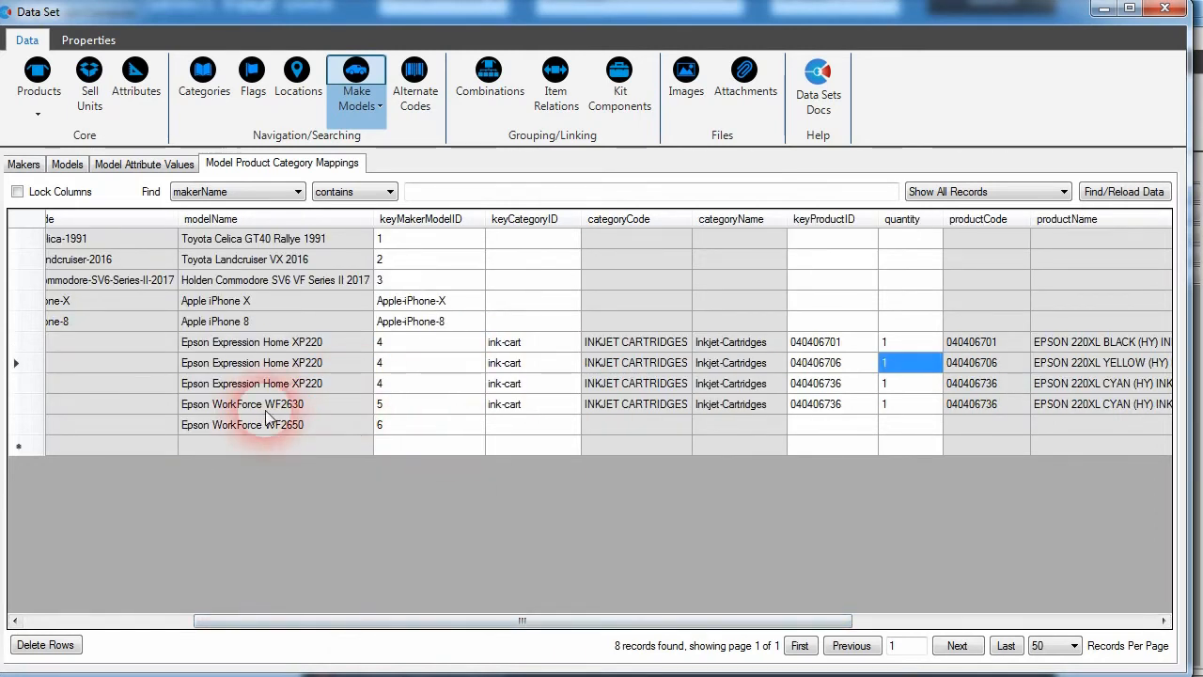
{"action": "left_click", "coordinate": [328, 404]}
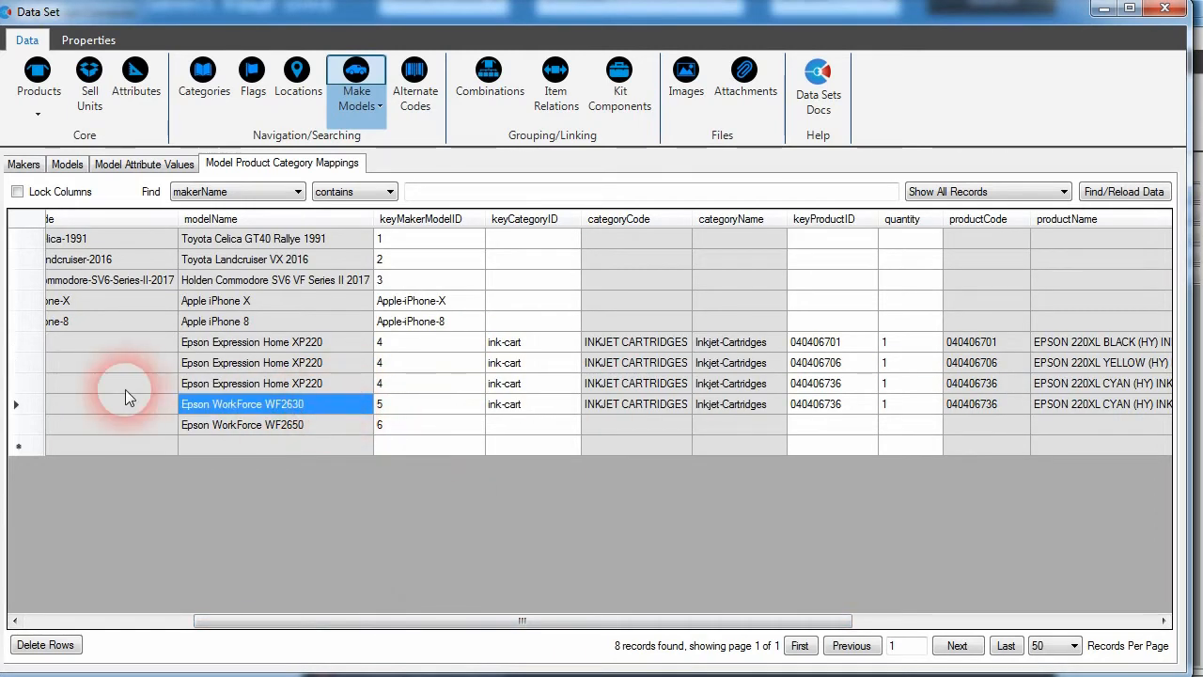
Duplicate the WF2630 mapping and set its keyProductID to the magenta cartridge 040406737.
{"action": "key", "text": "ctrl+d"}
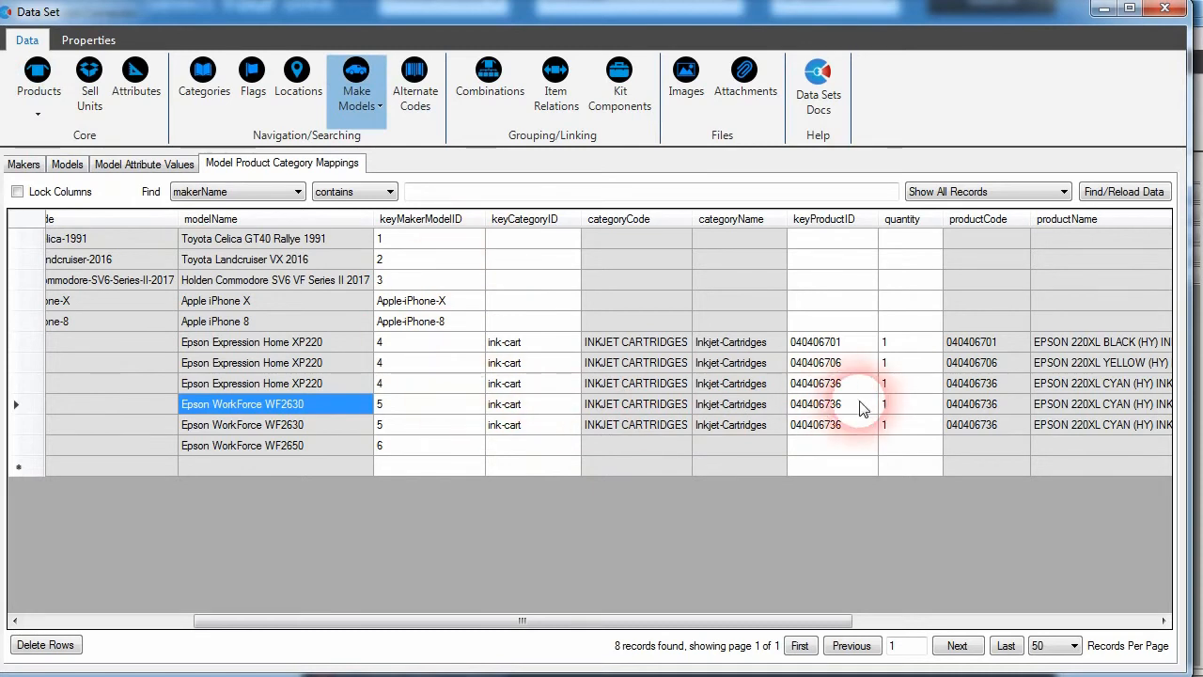
{"action": "left_click", "coordinate": [46, 78]}
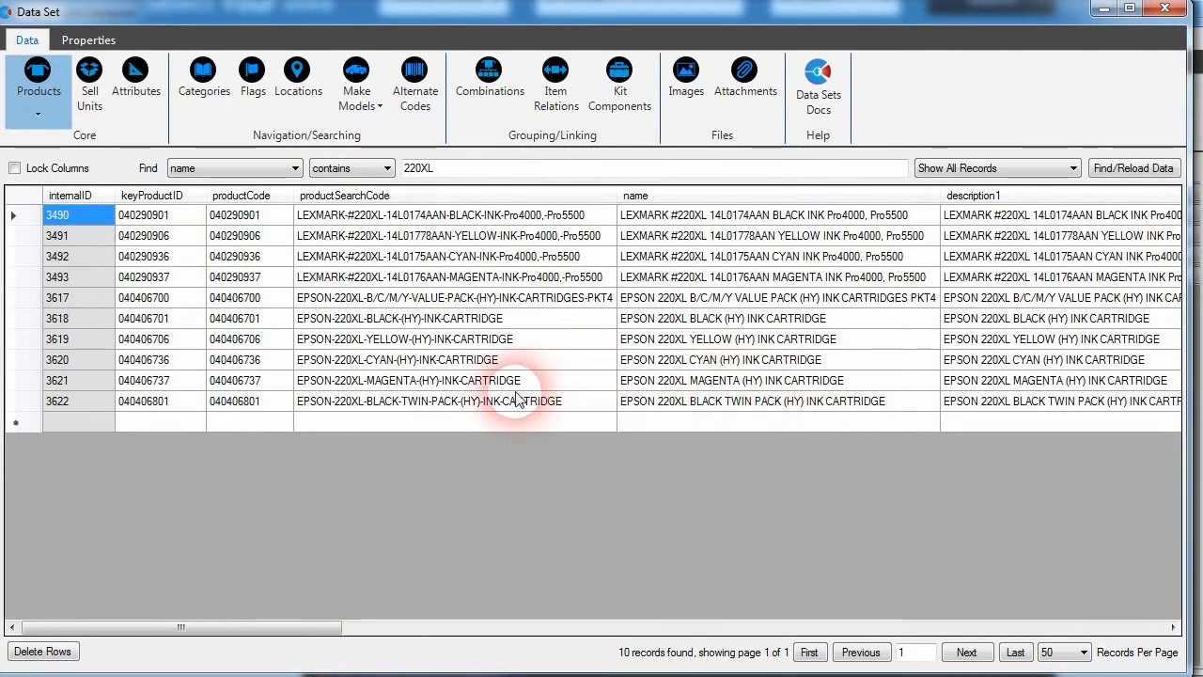
{"action": "left_click", "coordinate": [171, 382]}
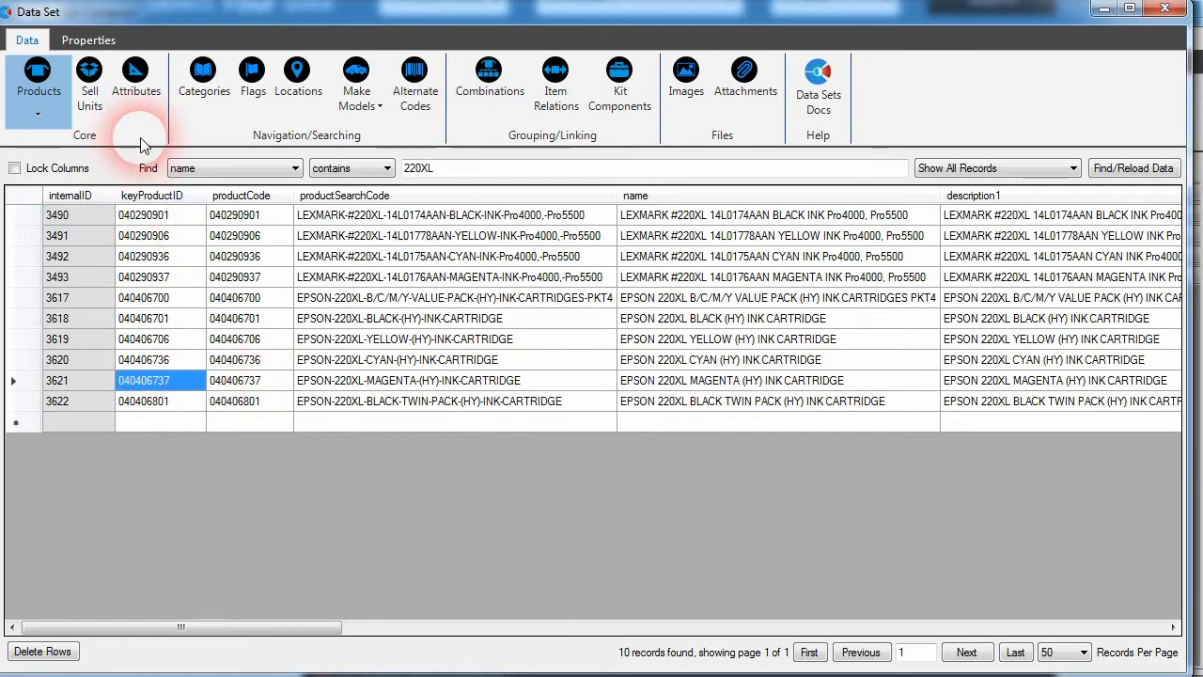
{"action": "left_click", "coordinate": [356, 87]}
{"action": "left_click", "coordinate": [837, 425]}
{"action": "left_click", "coordinate": [841, 425]}
{"action": "type", "text": "040406737"}
{"action": "left_click", "coordinate": [757, 425]}
Set the new magenta WF2630 mapping's quantity to 1.
{"action": "left_click_drag", "start_coordinate": [711, 621], "coordinate": [983, 611]}
{"action": "left_click_drag", "start_coordinate": [522, 625], "coordinate": [551, 624]}
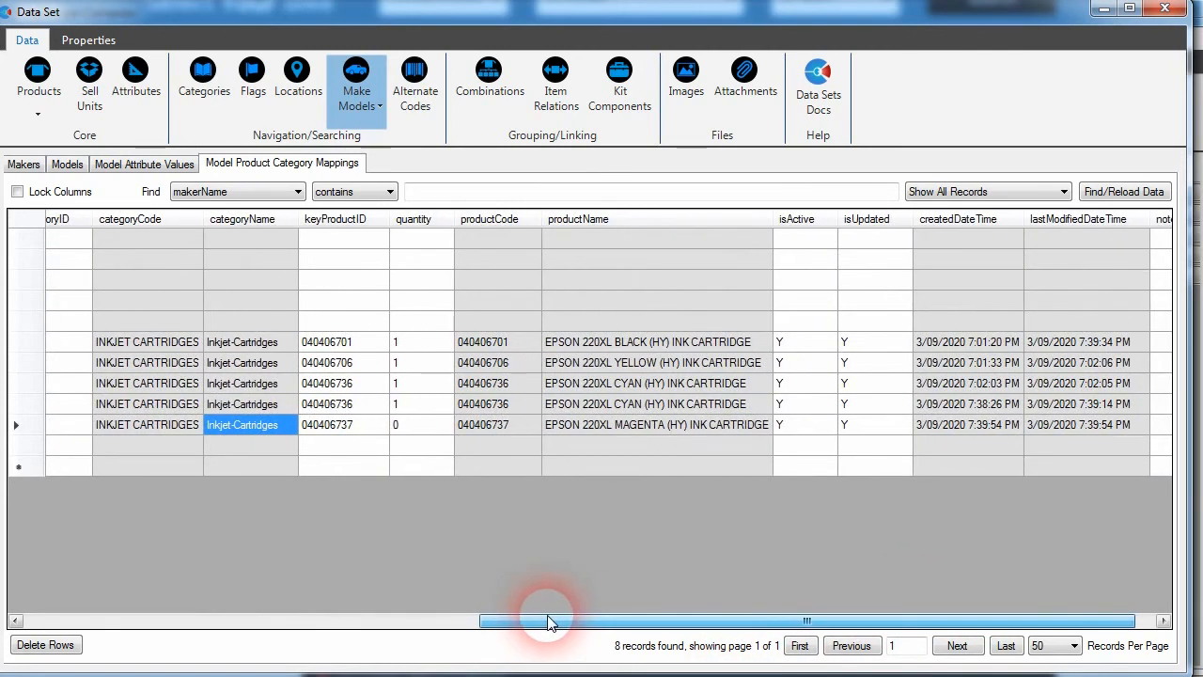
{"action": "left_click", "coordinate": [404, 427]}
{"action": "type", "text": "1"}
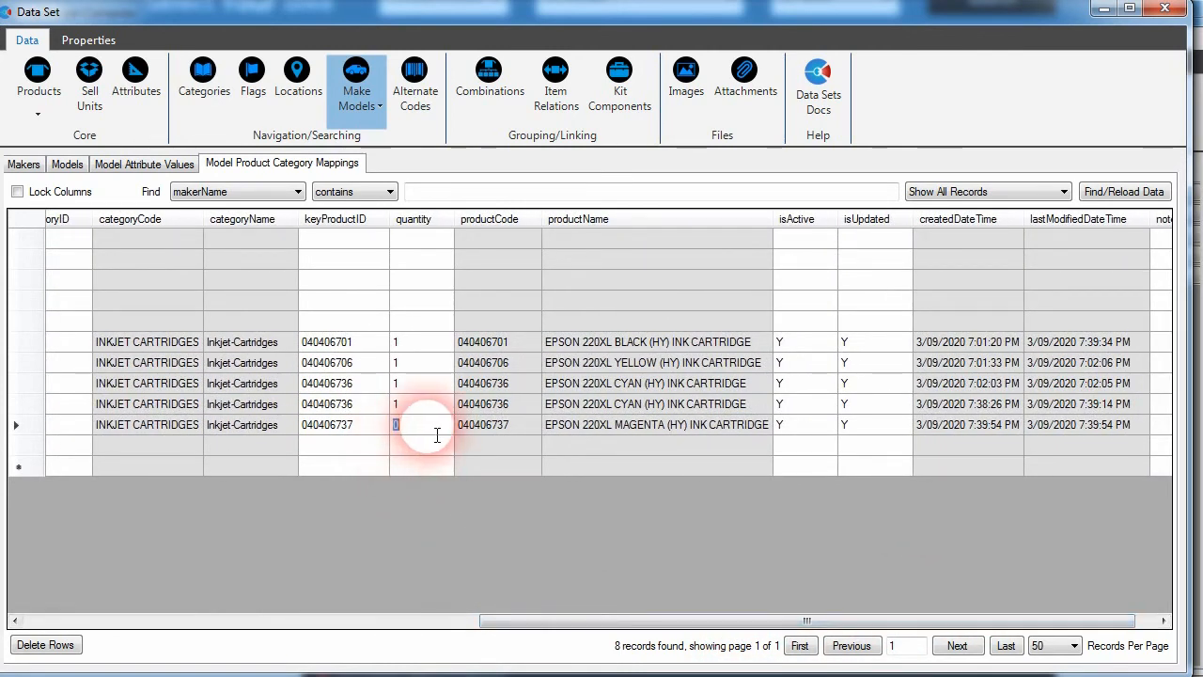
{"action": "left_click", "coordinate": [355, 431]}
{"action": "left_click_drag", "start_coordinate": [649, 623], "coordinate": [696, 621]}
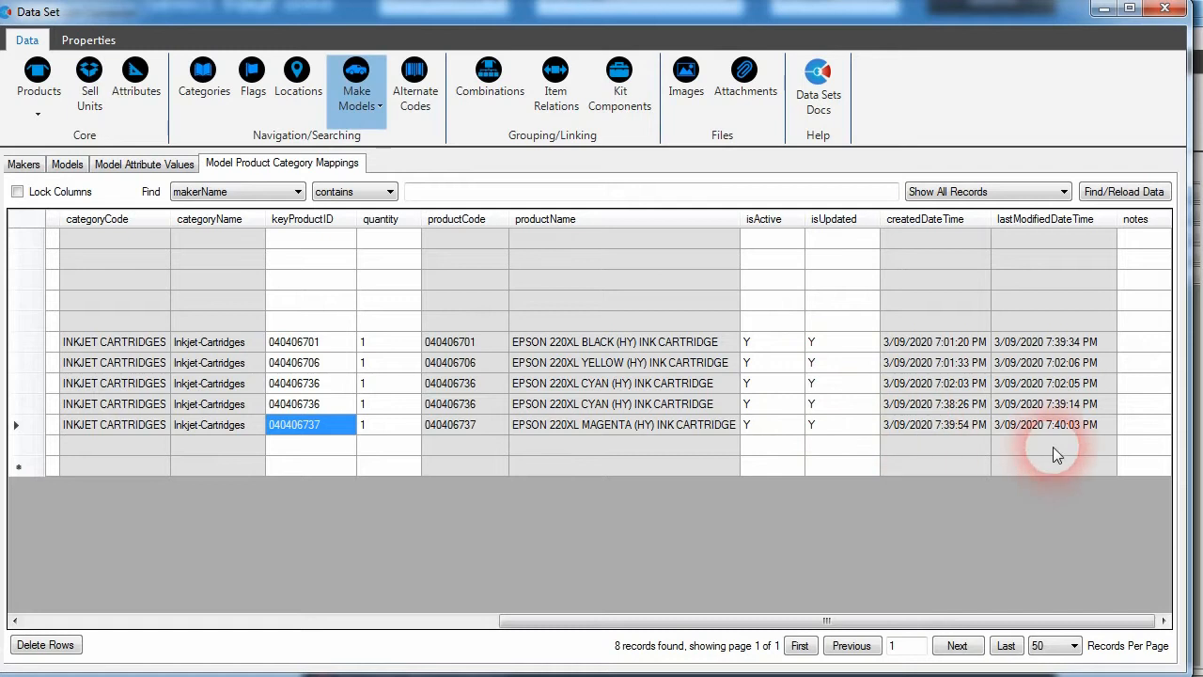
{"action": "left_click_drag", "start_coordinate": [1028, 621], "coordinate": [491, 588]}
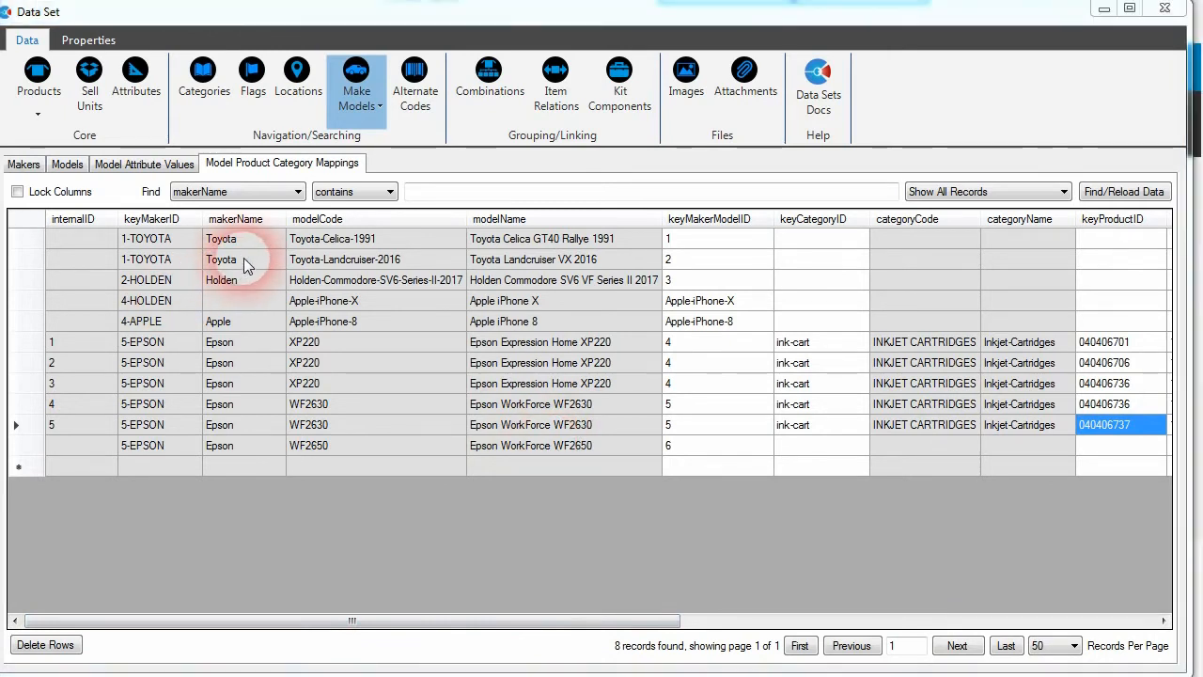
Filter the category mappings by modelName 'epson'.
{"action": "left_click", "coordinate": [284, 193]}
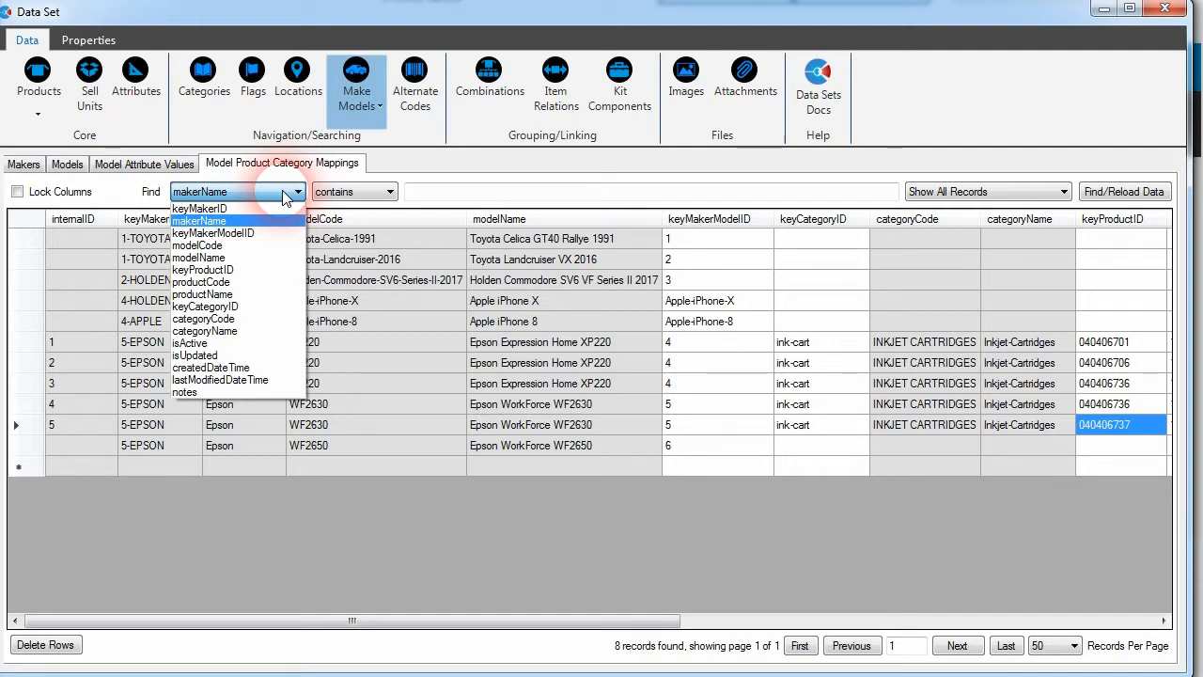
{"action": "left_click", "coordinate": [470, 381]}
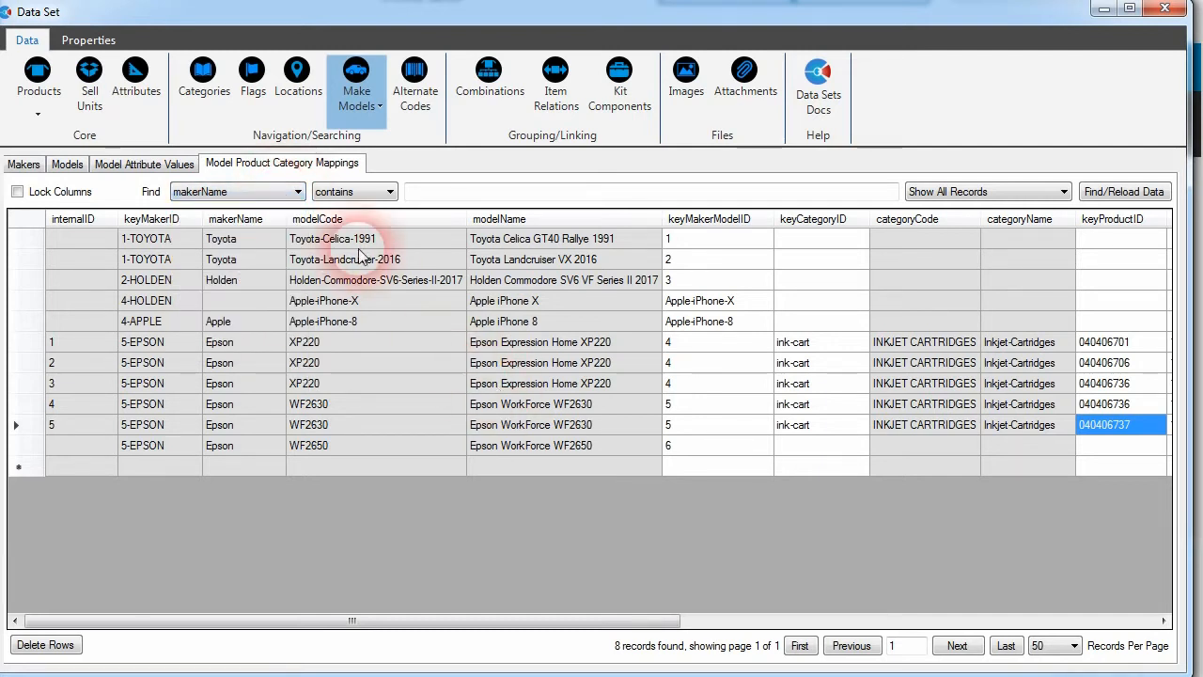
{"action": "left_click", "coordinate": [257, 198]}
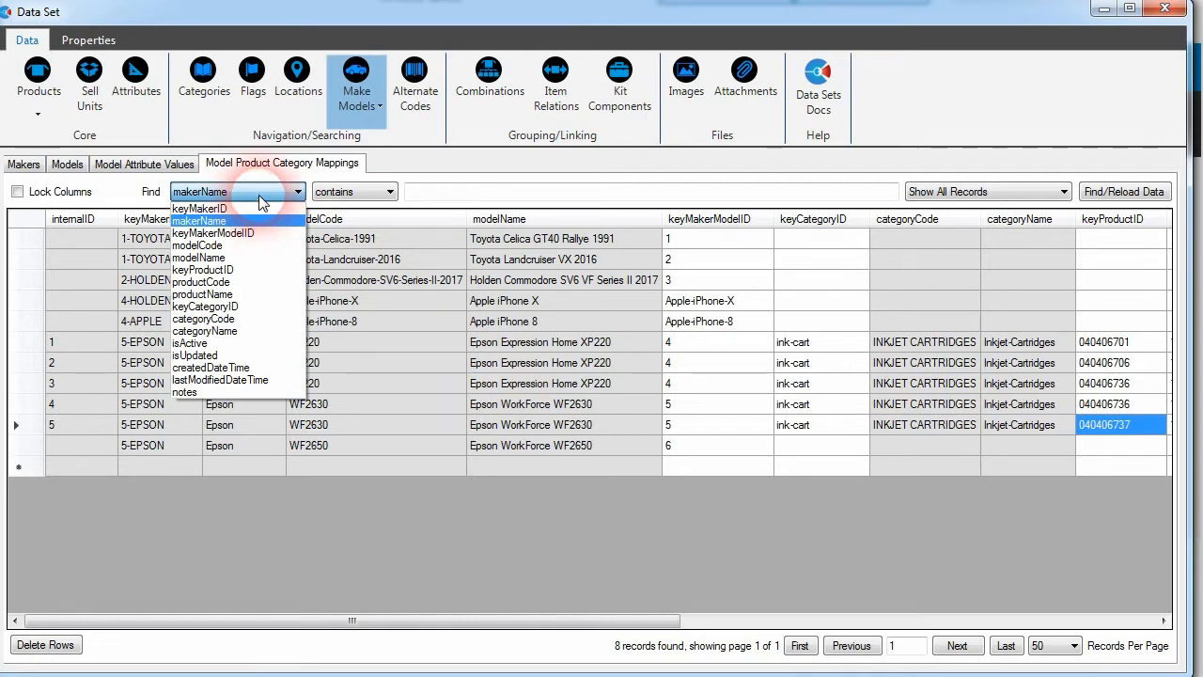
{"action": "left_click", "coordinate": [212, 258]}
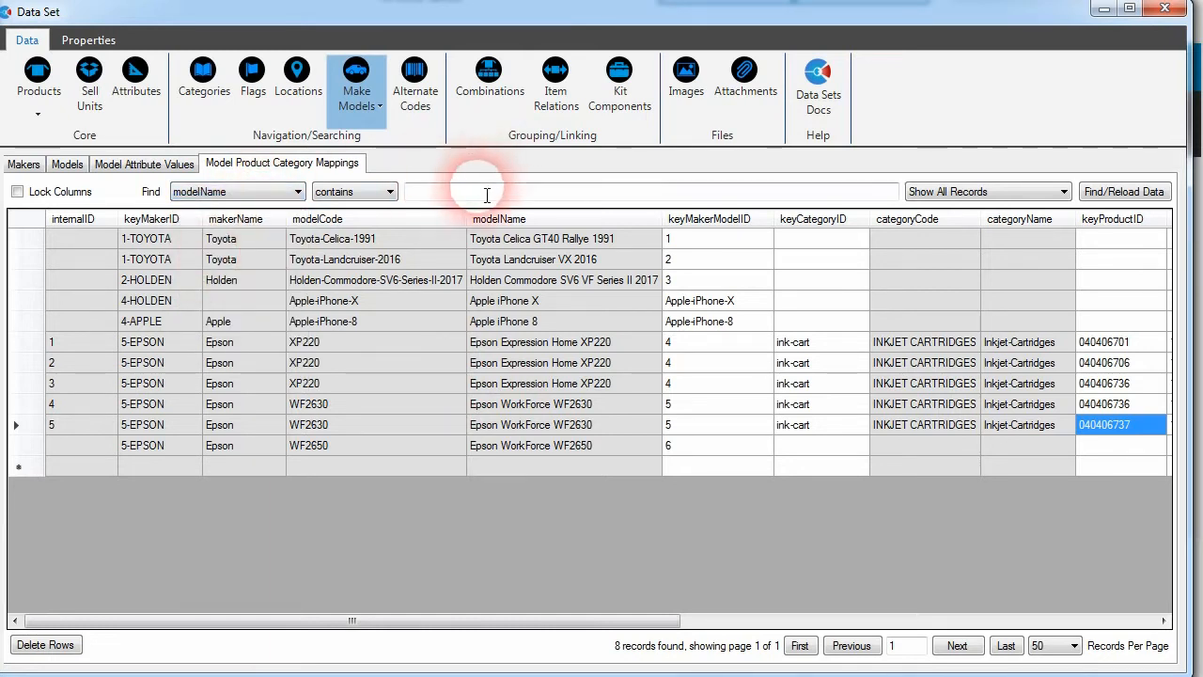
{"action": "left_click", "coordinate": [487, 194]}
{"action": "type", "text": "epson"}
{"action": "left_click", "coordinate": [1119, 191]}
{"action": "left_click", "coordinate": [420, 294]}
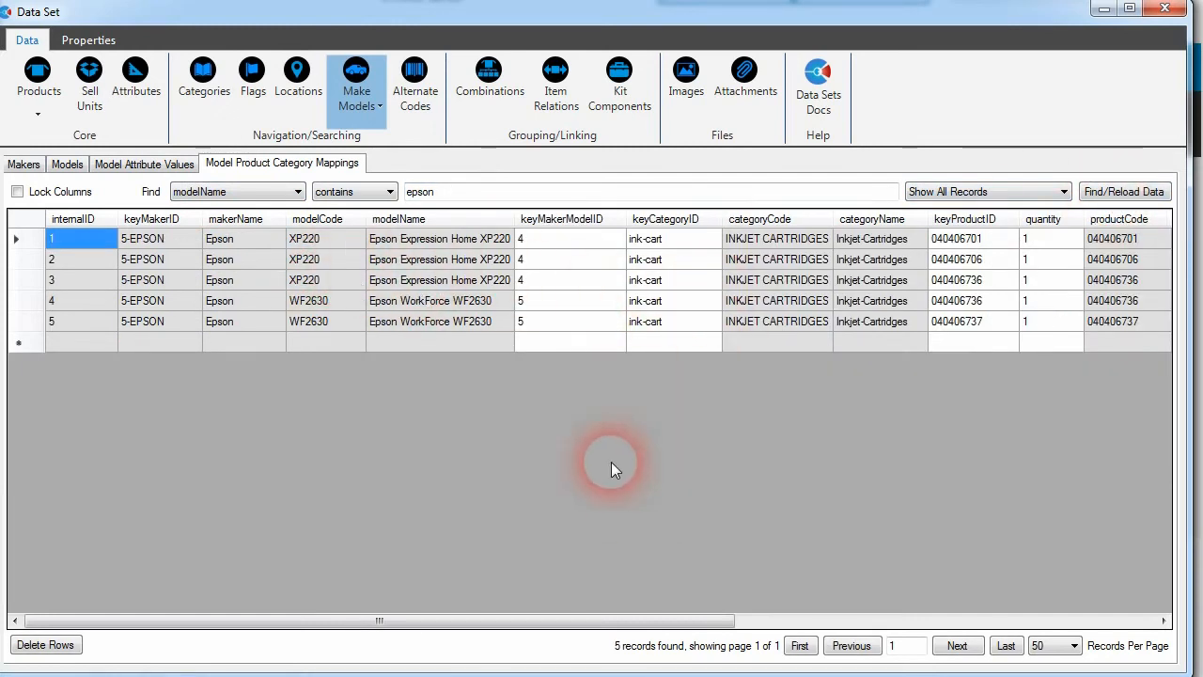
Clear the search filter, reload all mappings, and lock the grid columns.
{"action": "left_click", "coordinate": [456, 194]}
{"action": "key", "text": "BackSpace"}
{"action": "key", "text": "BackSpace"}
{"action": "key", "text": "BackSpace"}
{"action": "key", "text": "BackSpace"}
{"action": "key", "text": "BackSpace"}
{"action": "left_click", "coordinate": [1124, 192]}
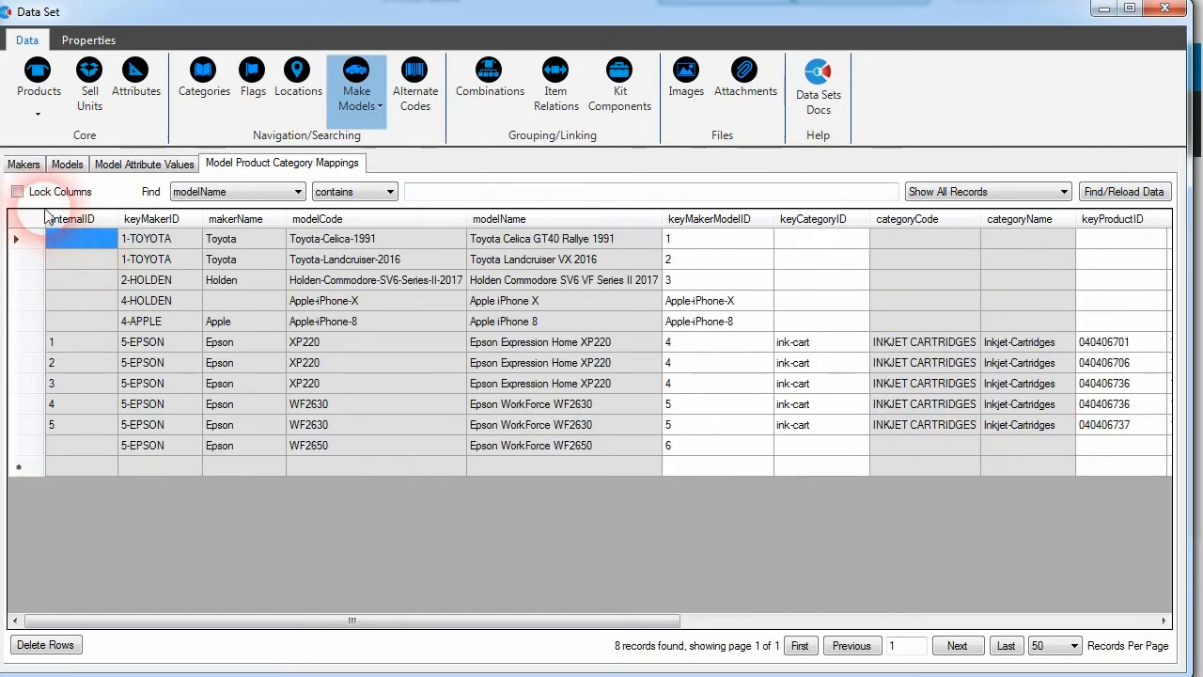
{"action": "left_click", "coordinate": [44, 195]}
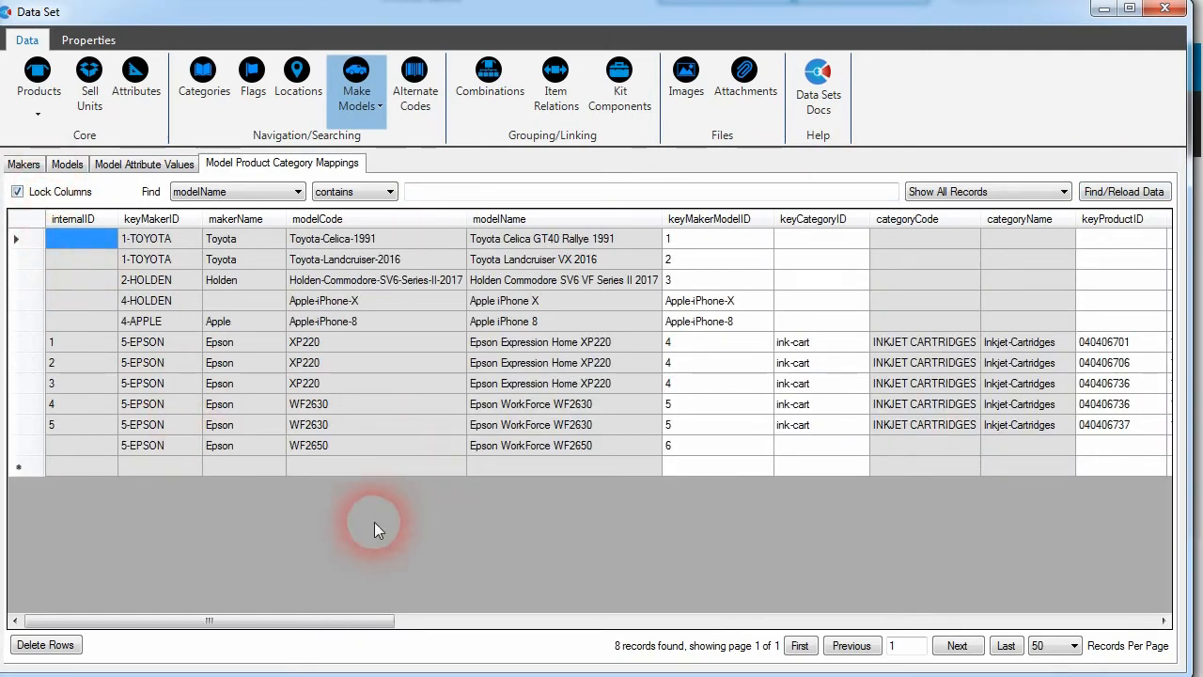
{"action": "left_click_drag", "start_coordinate": [349, 622], "coordinate": [209, 639]}
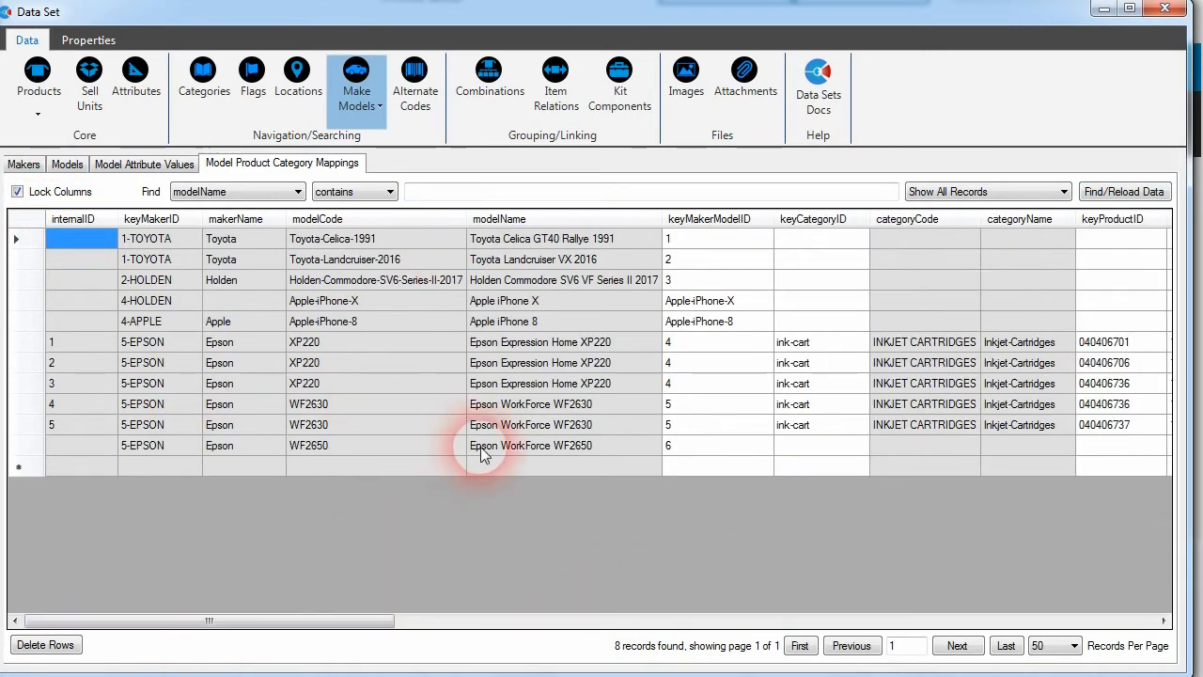
{"action": "left_click_drag", "start_coordinate": [336, 626], "coordinate": [523, 653]}
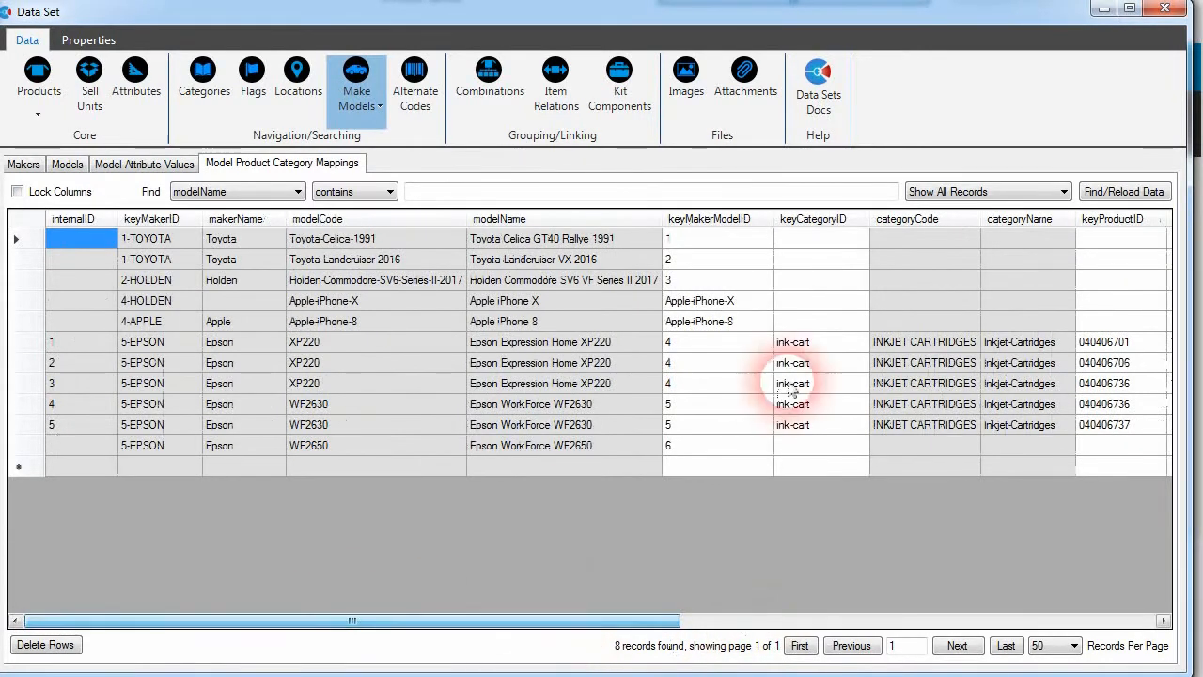
Delete mappings 3 and 4 for cyan cartridge 040406736, then show Model Attribute Values.
{"action": "left_click", "coordinate": [28, 403]}
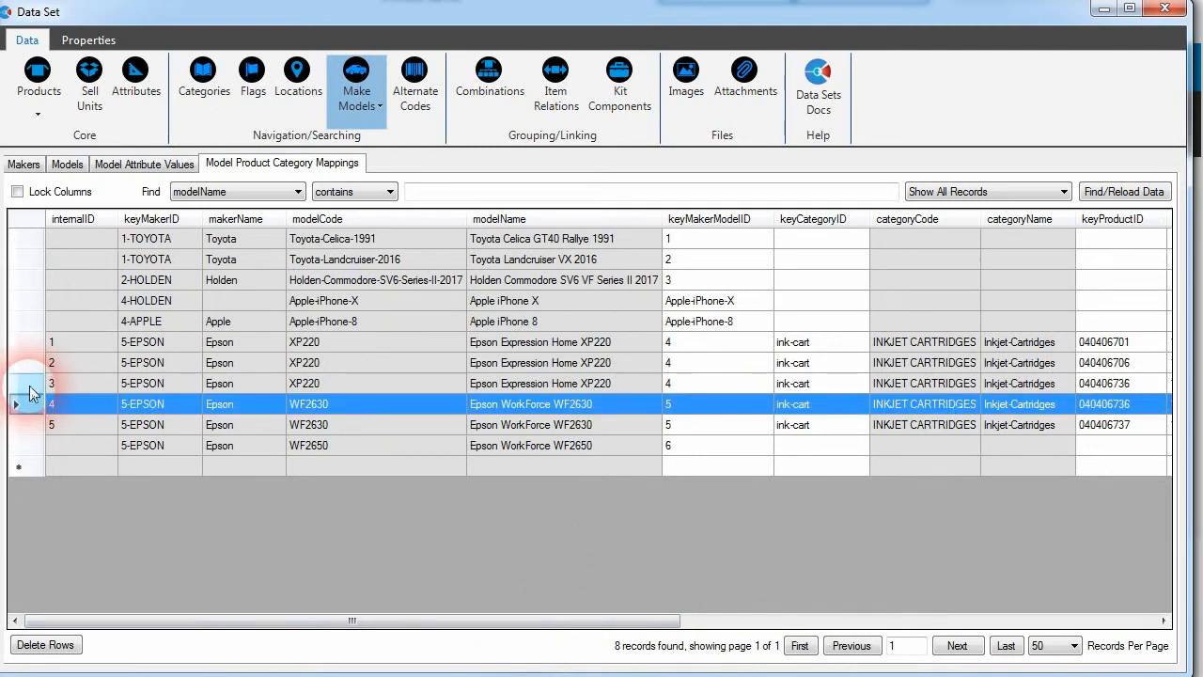
{"action": "left_click", "coordinate": [28, 384], "text": "shift"}
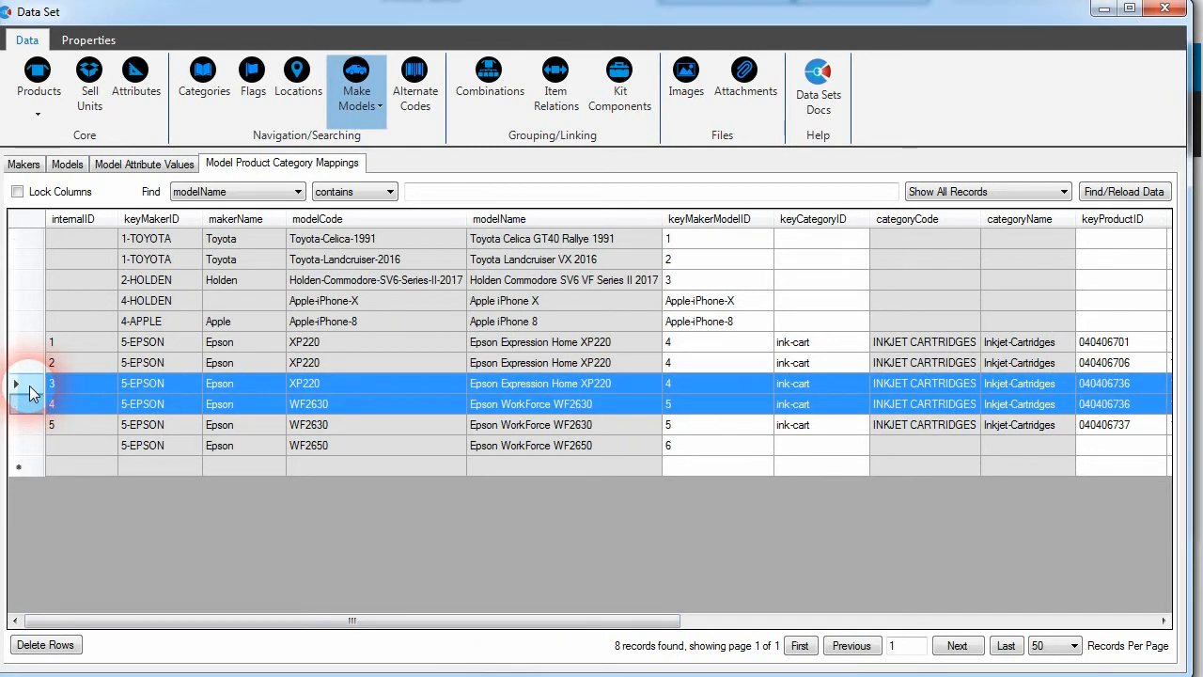
{"action": "left_click", "coordinate": [45, 644]}
{"action": "left_click", "coordinate": [725, 498]}
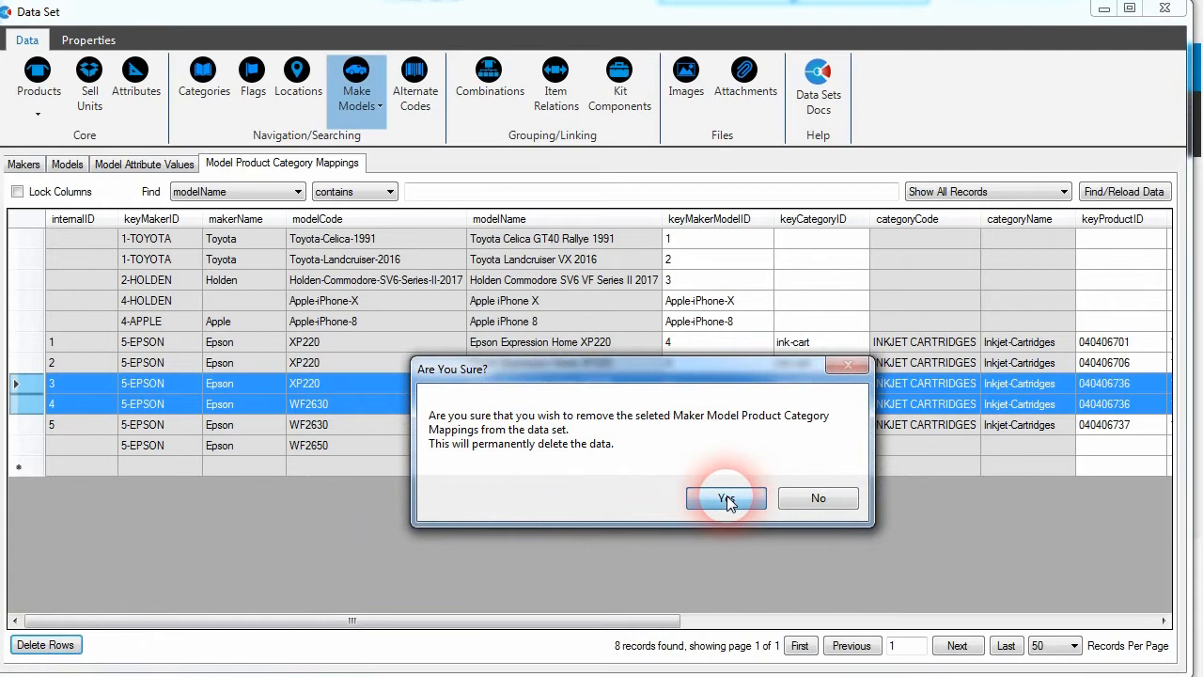
{"action": "left_click_drag", "start_coordinate": [477, 621], "coordinate": [483, 649]}
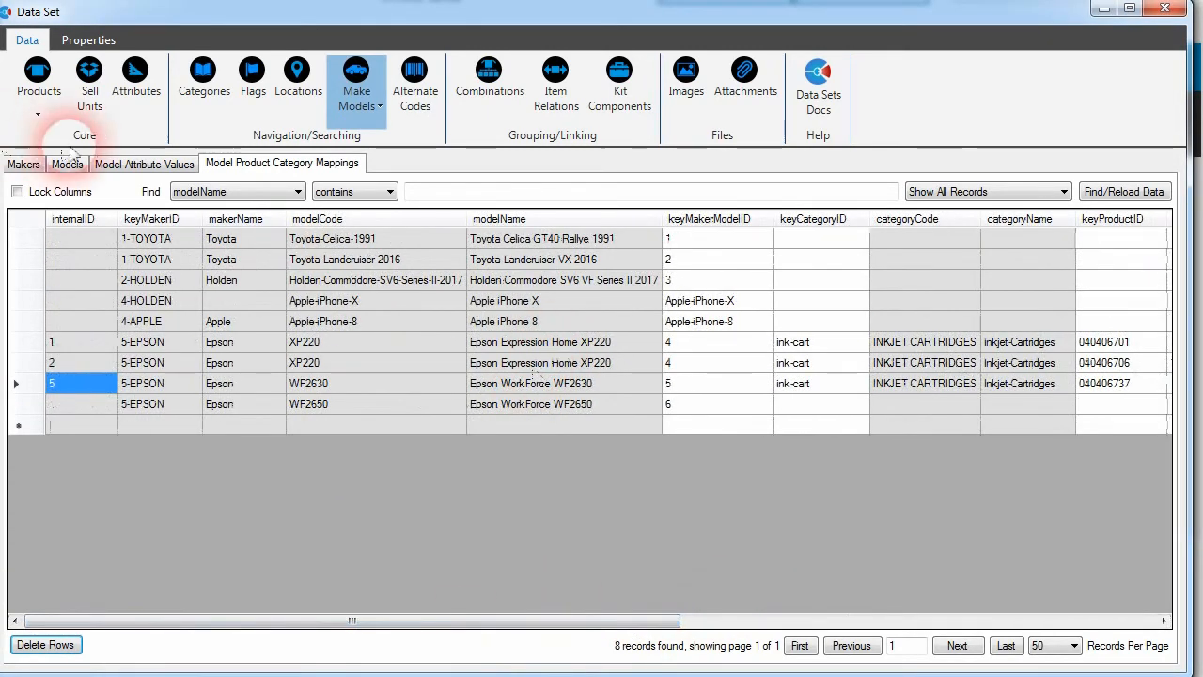
{"action": "left_click", "coordinate": [113, 166]}
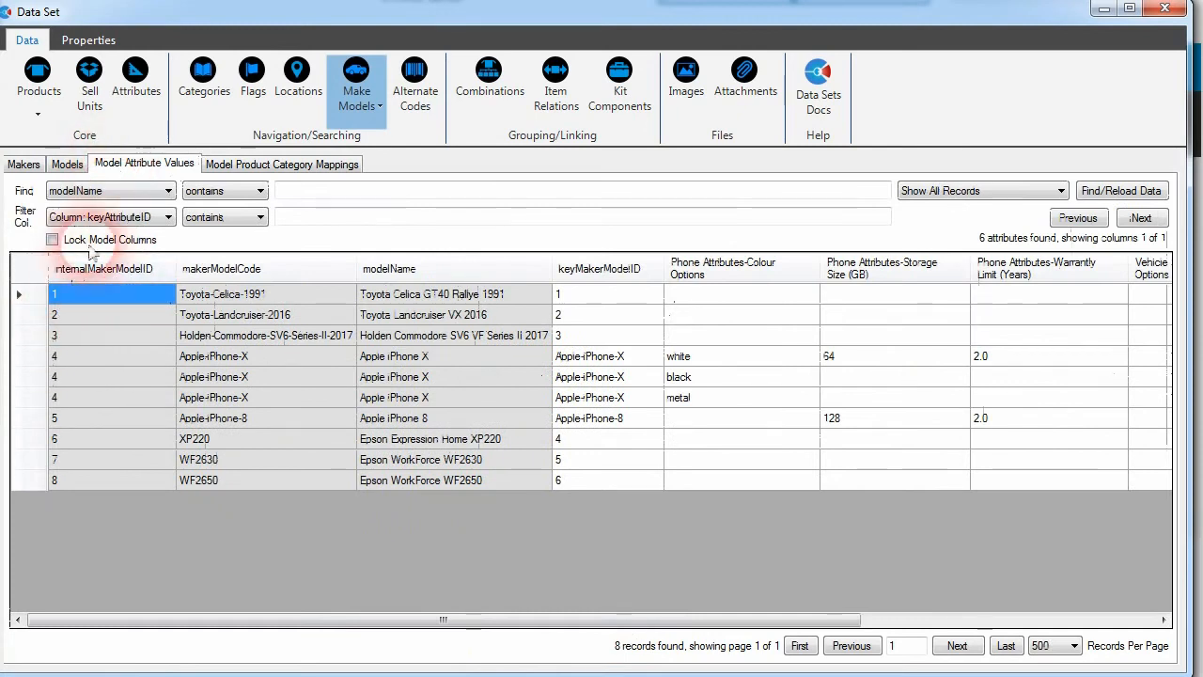
Browse the Models and Makers tables, then return to the product category mappings.
{"action": "left_click", "coordinate": [66, 164]}
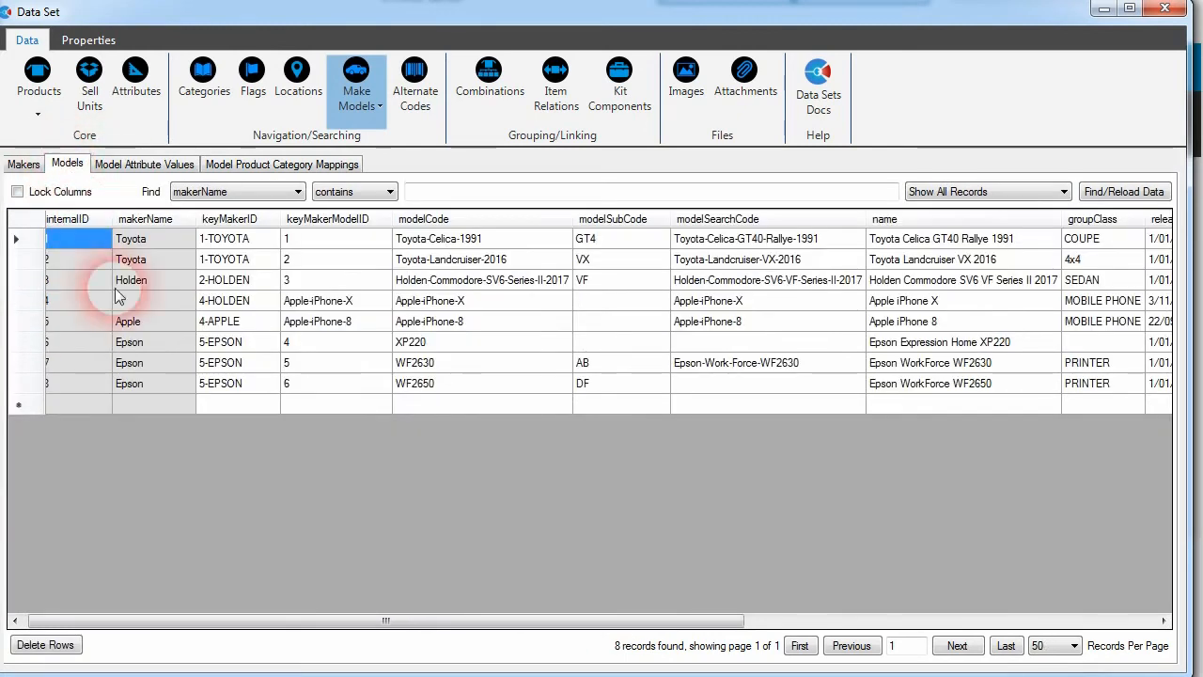
{"action": "left_click", "coordinate": [23, 166]}
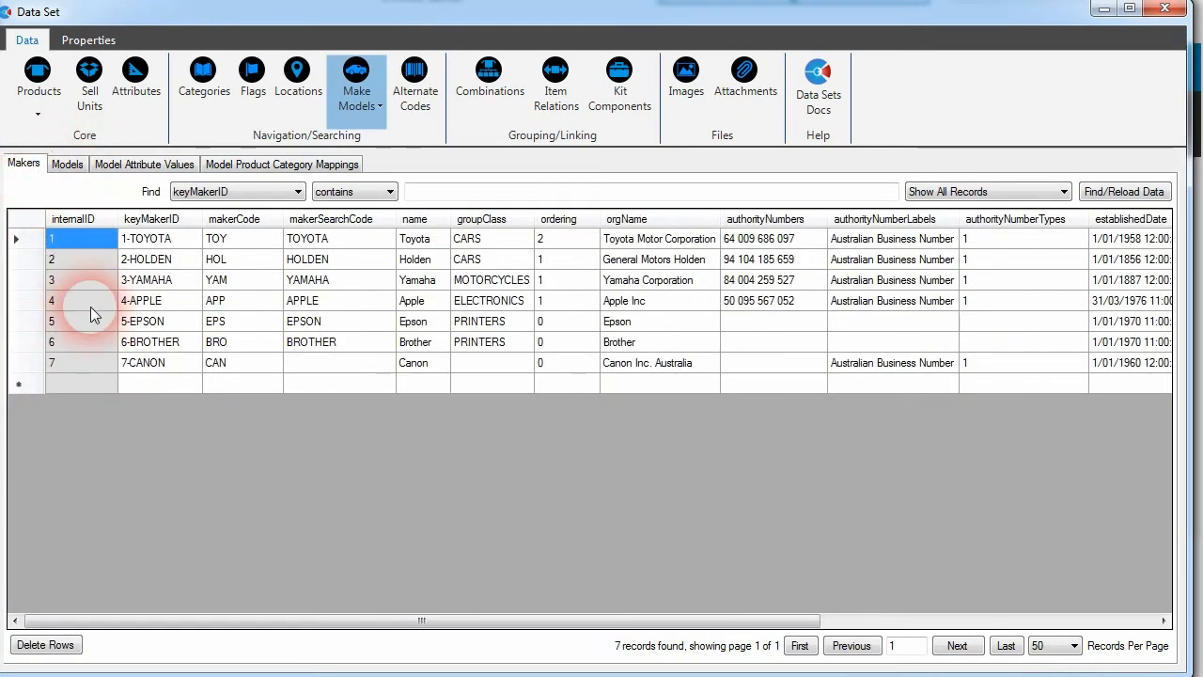
{"action": "left_click", "coordinate": [272, 163]}
Check for a next page, keep 50 records per page, and close the data set editor.
{"action": "left_click", "coordinate": [966, 647]}
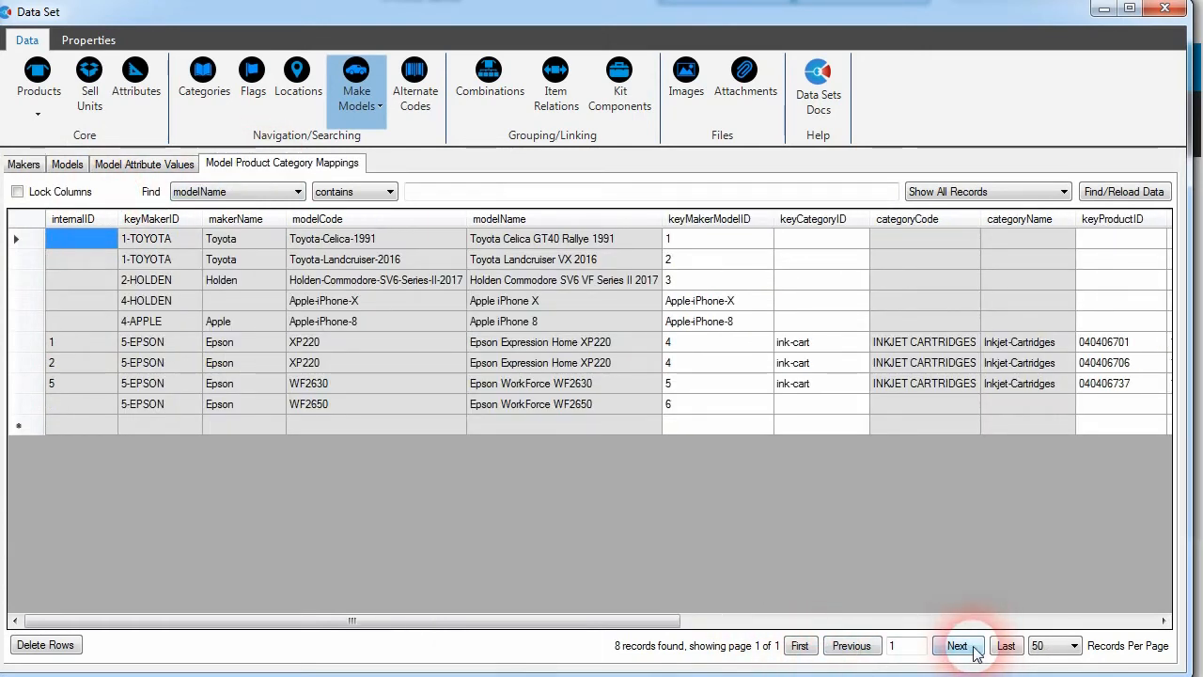
{"action": "left_click", "coordinate": [1038, 647]}
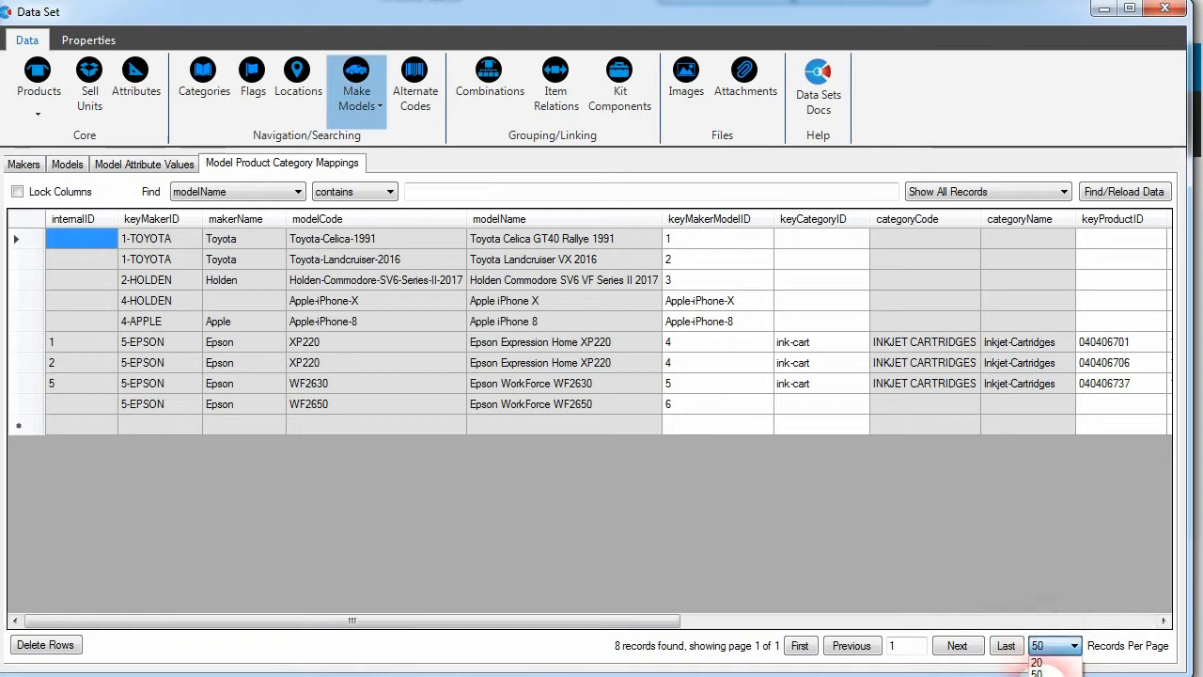
{"action": "left_click", "coordinate": [1040, 669]}
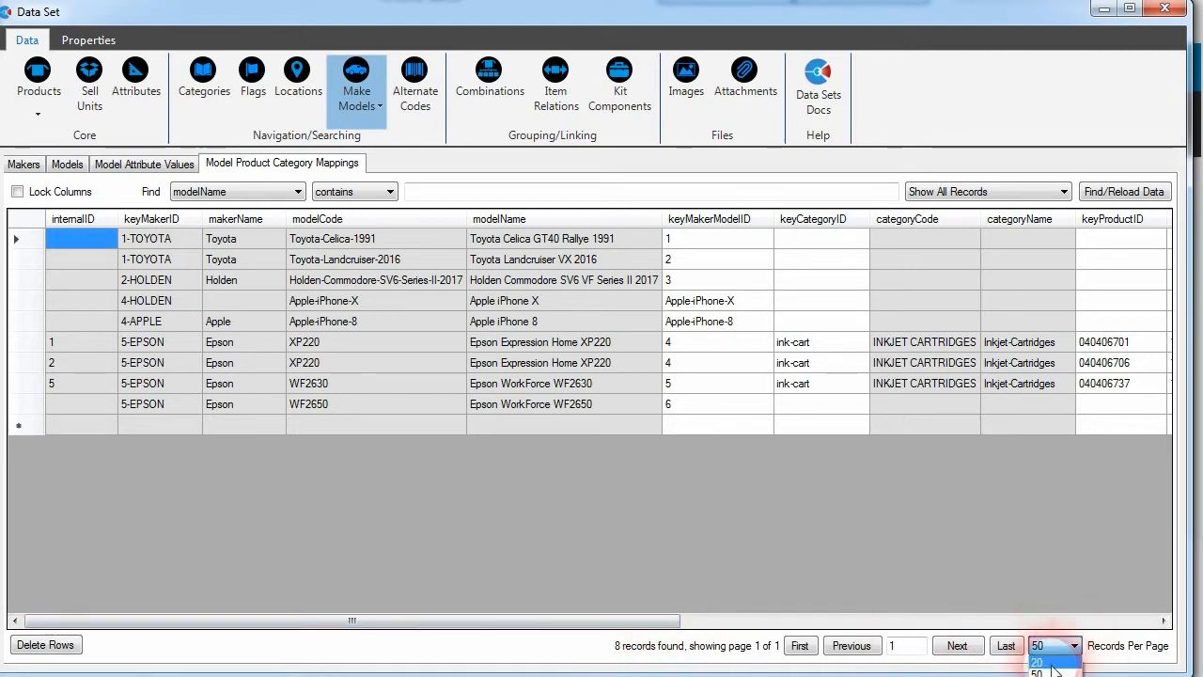
{"action": "left_click", "coordinate": [423, 492]}
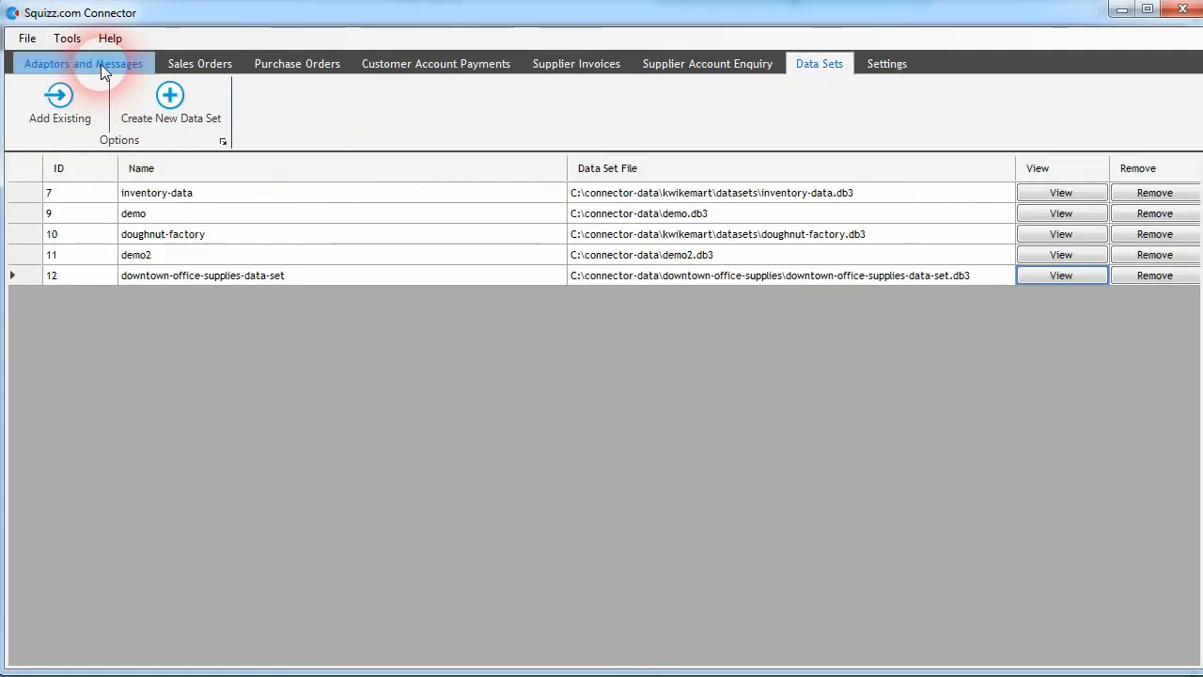
{"action": "left_click", "coordinate": [75, 61]}
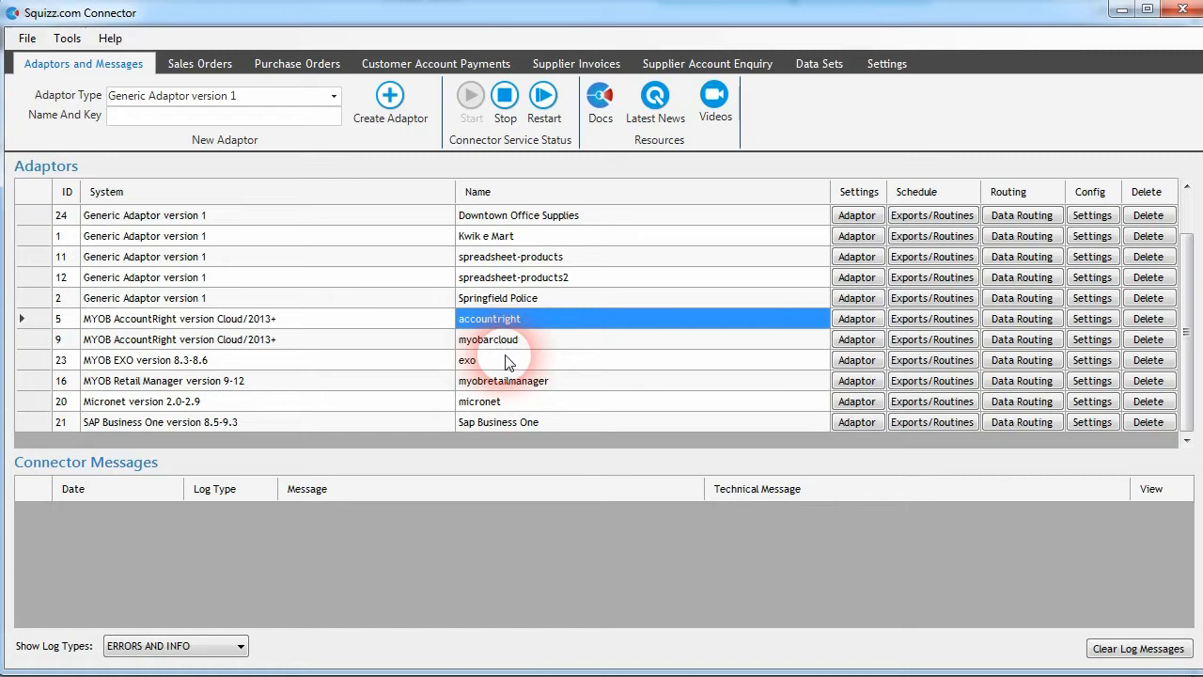
Select the Downtown Office Supplies adaptor (ID 24) in the adaptor list.
{"action": "scroll", "coordinate": [500, 286], "scroll_direction": "up", "scroll_amount": 1}
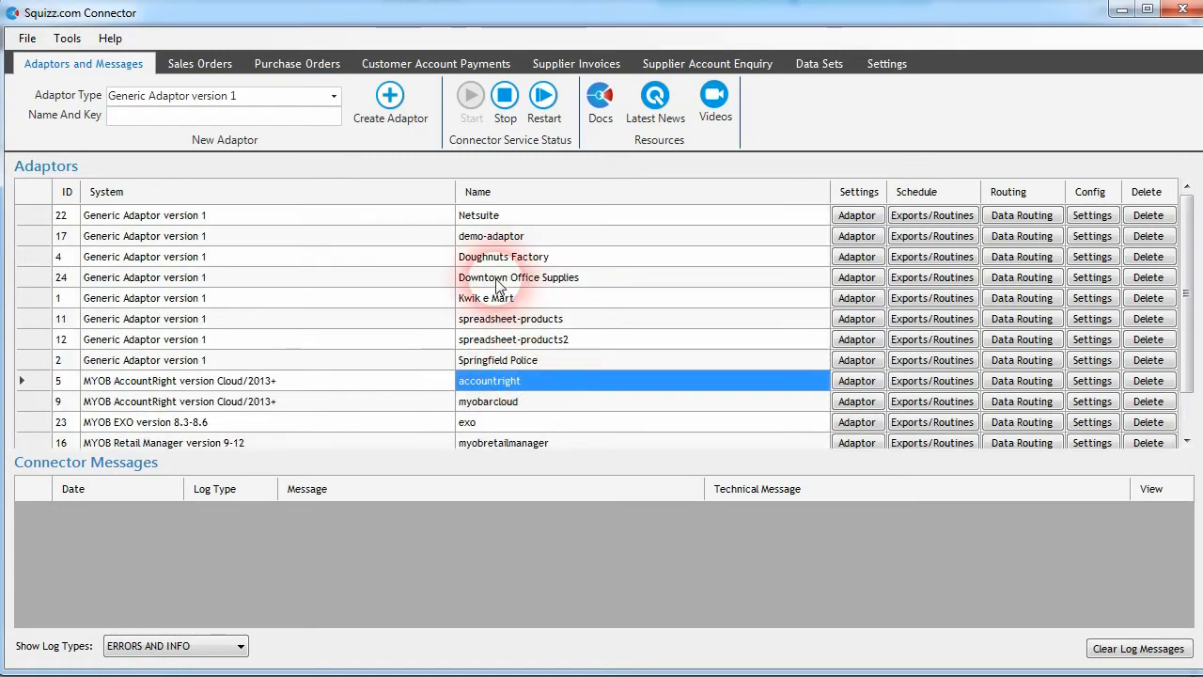
{"action": "left_click", "coordinate": [504, 285]}
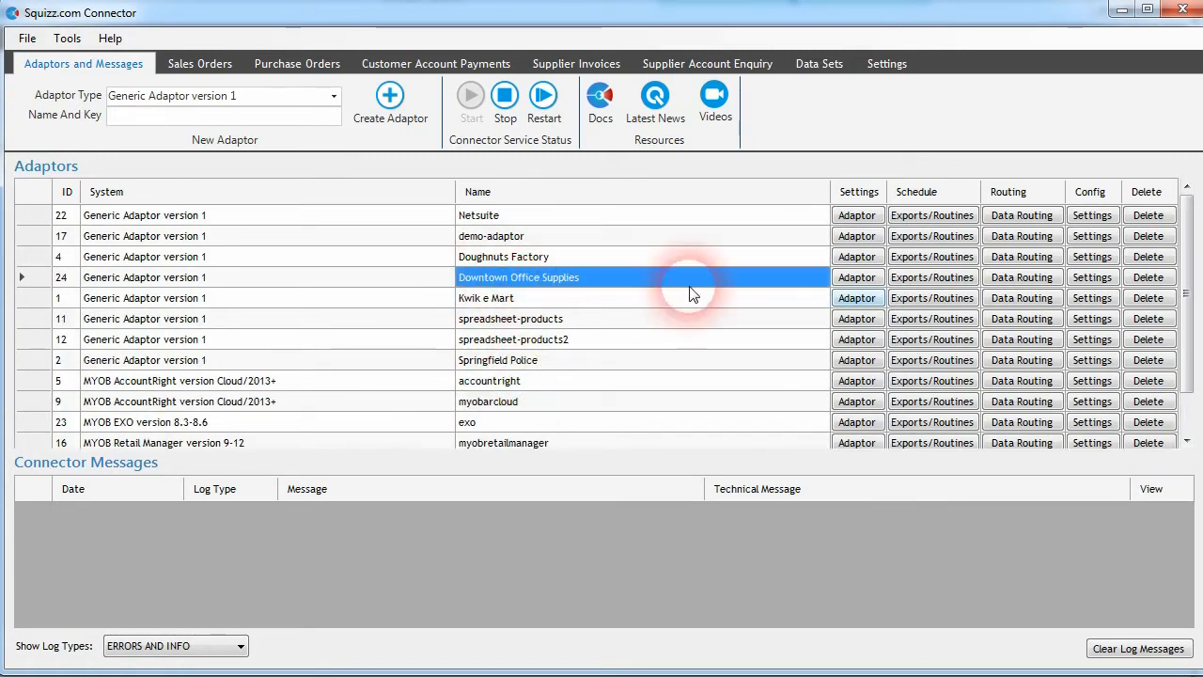
{"action": "left_click", "coordinate": [1093, 277]}
Open the adaptor's settings, keeping the SQUIZZ.com Connector Data Set (Version 1.5) preset.
{"action": "left_click", "coordinate": [1098, 277]}
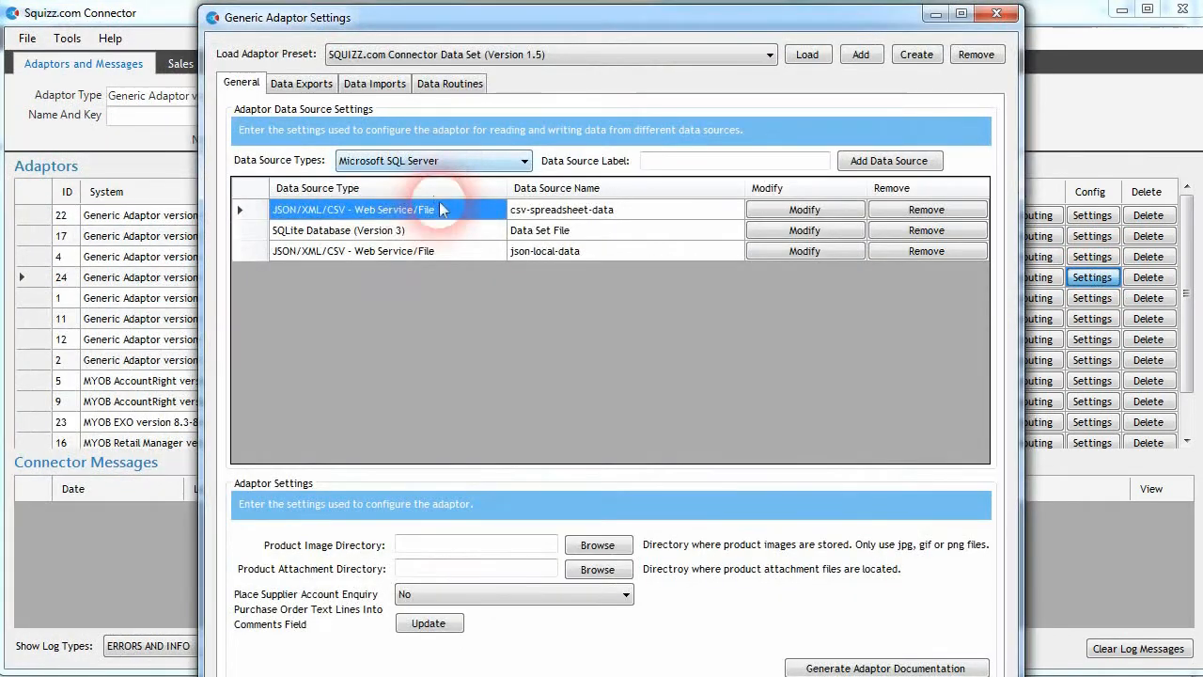
{"action": "left_click", "coordinate": [473, 58]}
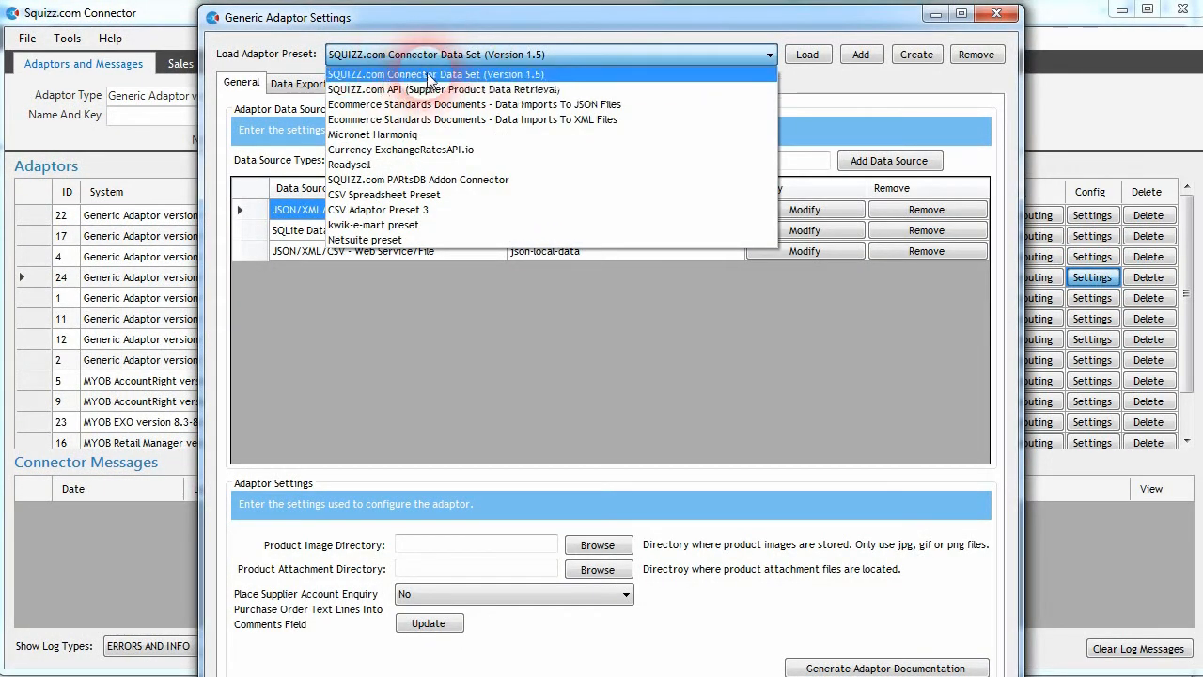
{"action": "left_click", "coordinate": [373, 75]}
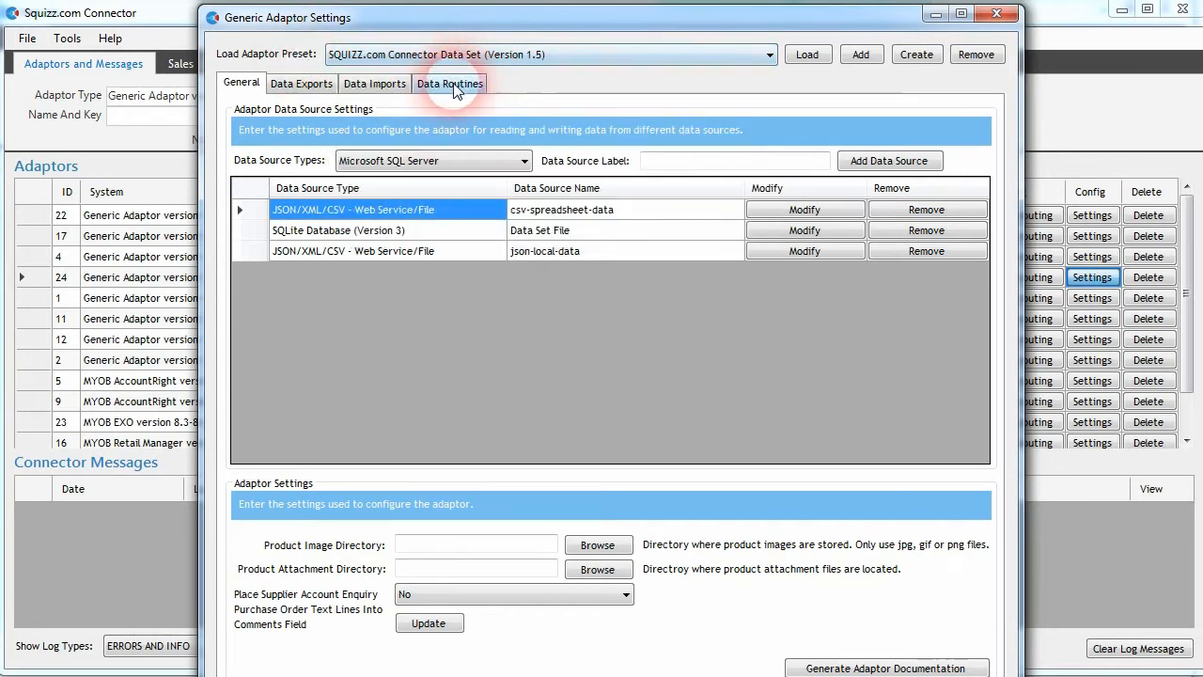
Set the data export type to Makers and inspect its IsActive='Y' condition.
{"action": "left_click", "coordinate": [323, 85]}
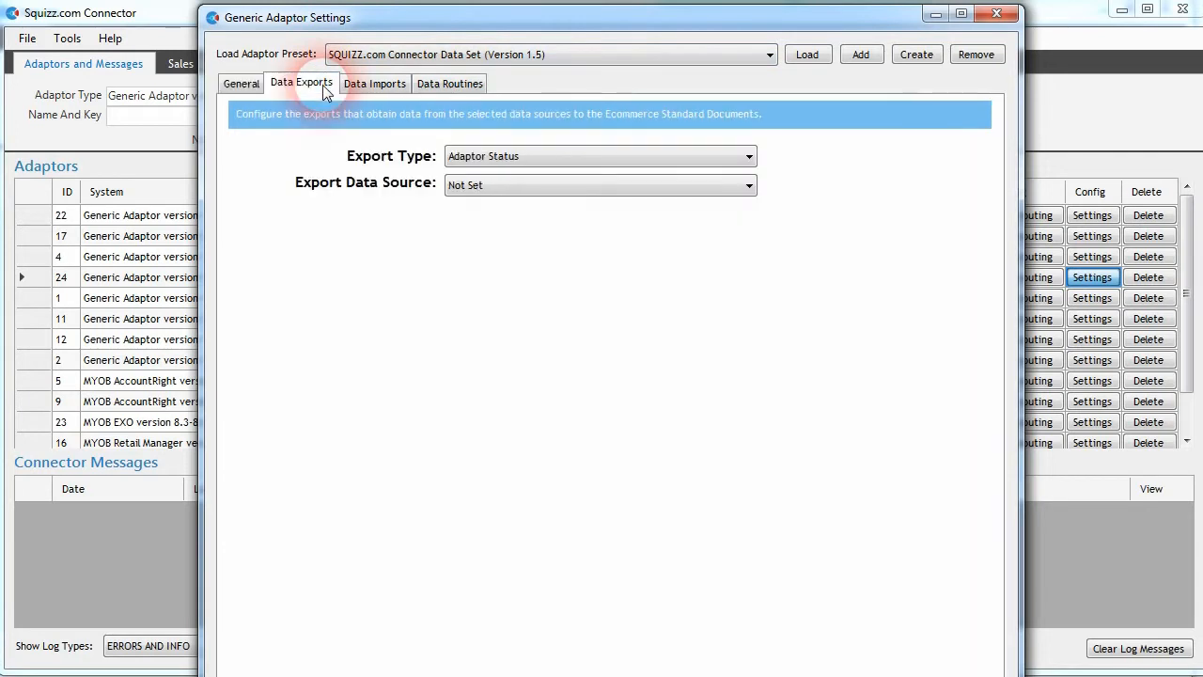
{"action": "left_click", "coordinate": [618, 156]}
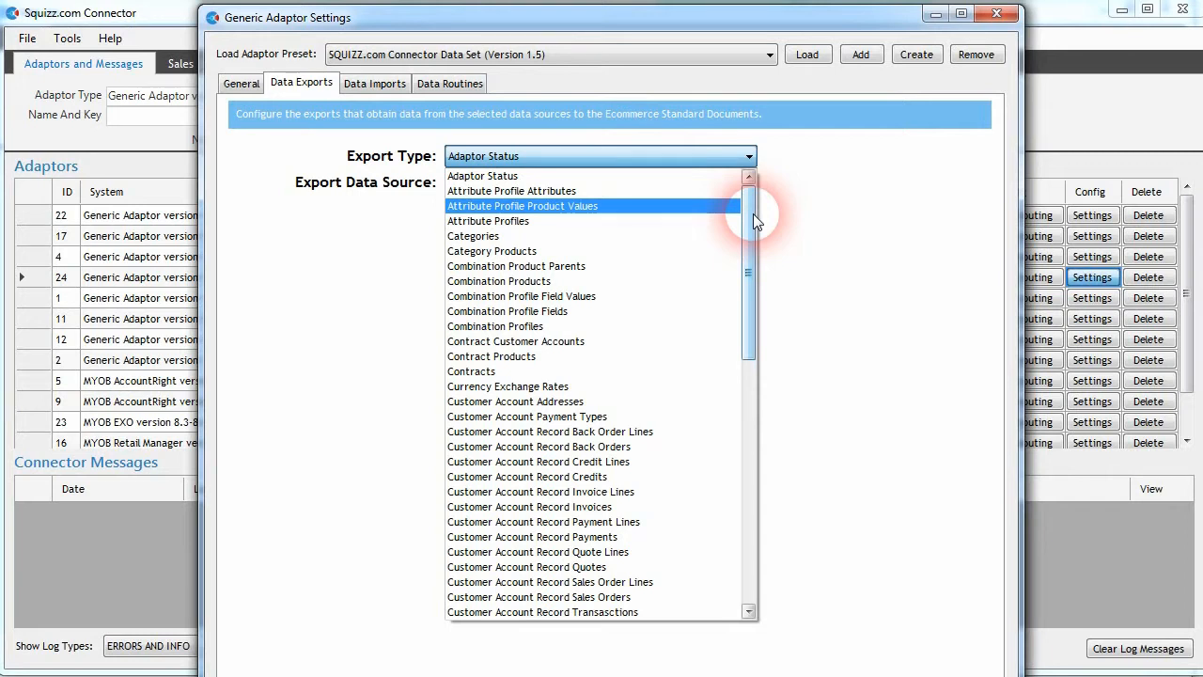
{"action": "left_click_drag", "start_coordinate": [753, 214], "coordinate": [749, 451]}
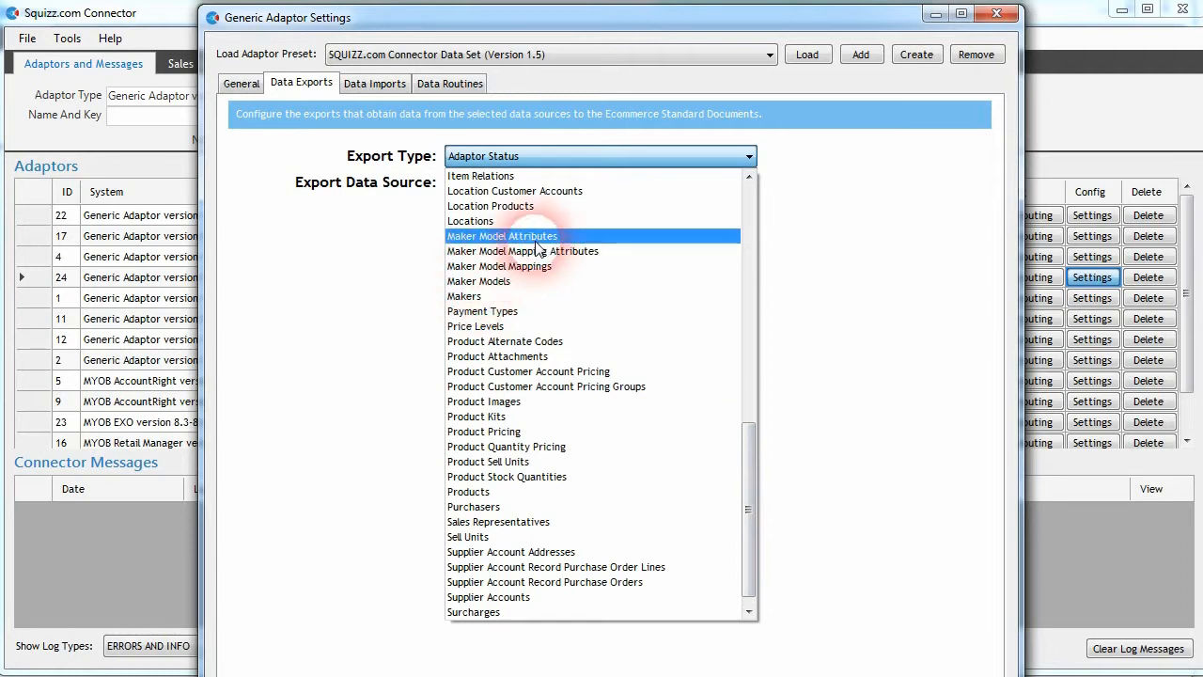
{"action": "left_click", "coordinate": [481, 297]}
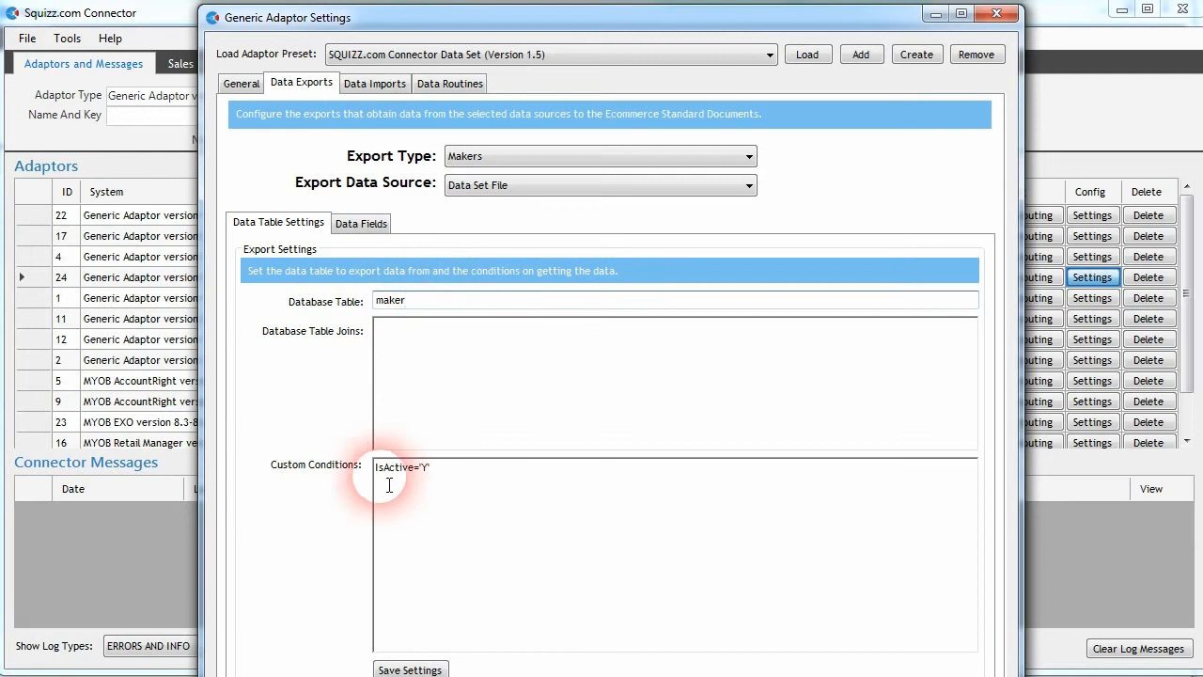
{"action": "left_click", "coordinate": [456, 477]}
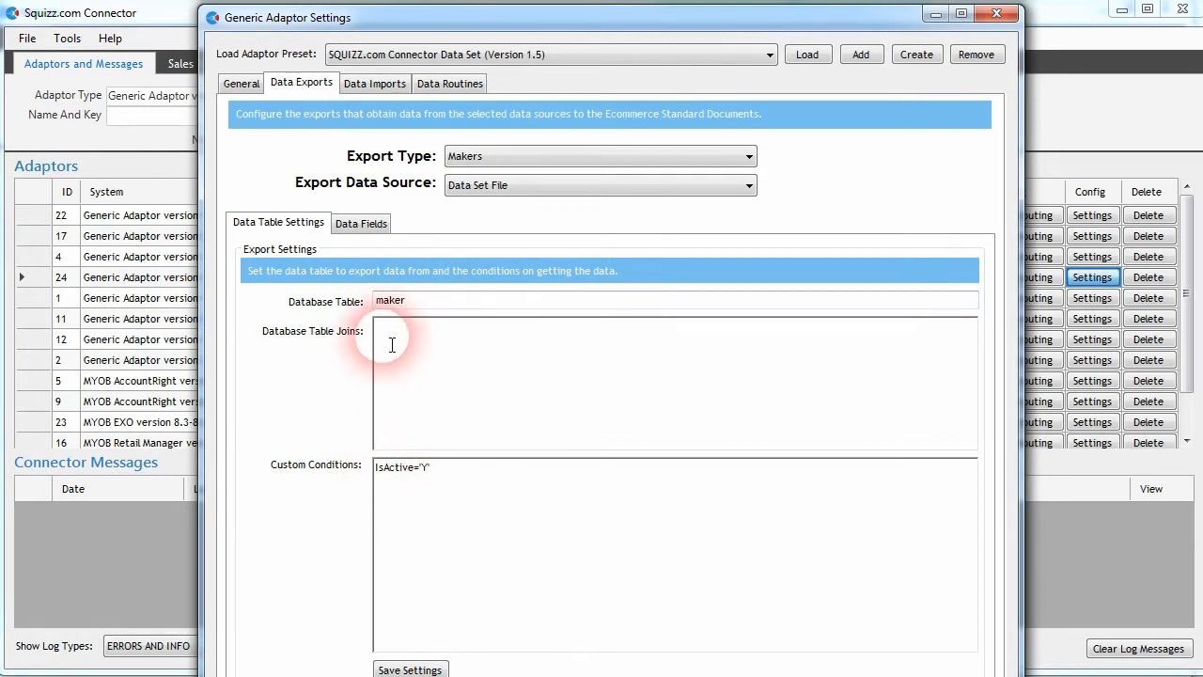
Review the Makers and Maker Models data fields, then select the Maker Model Attributes export.
{"action": "left_click", "coordinate": [378, 225]}
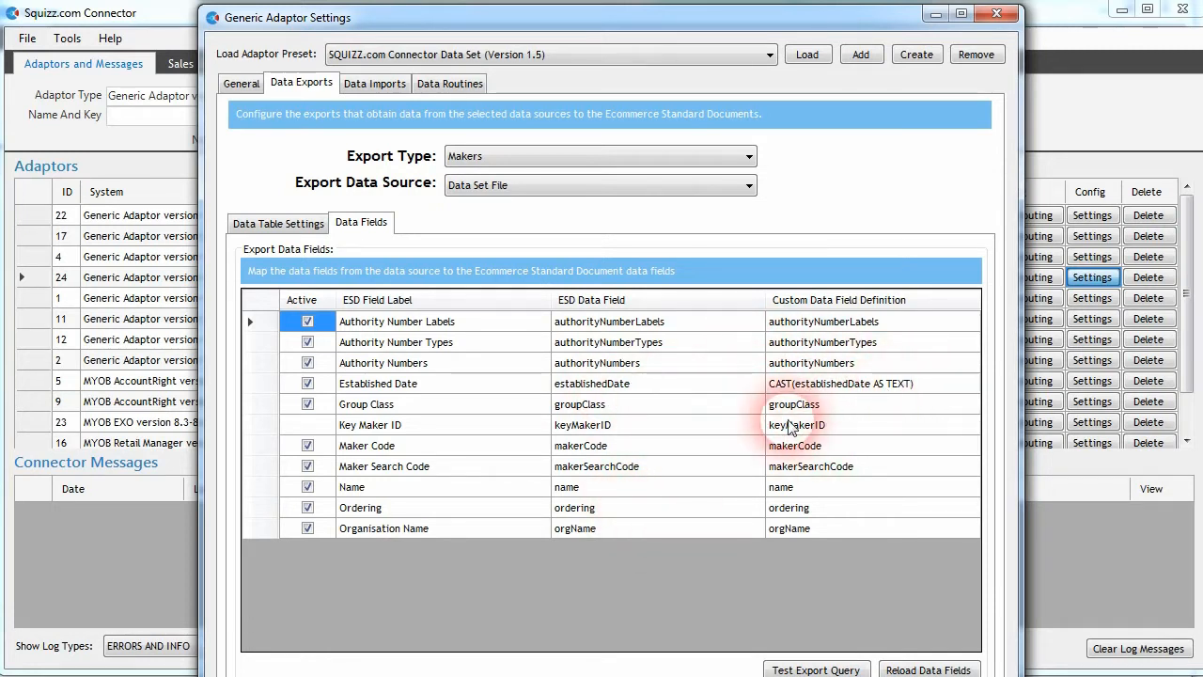
{"action": "left_click", "coordinate": [580, 157]}
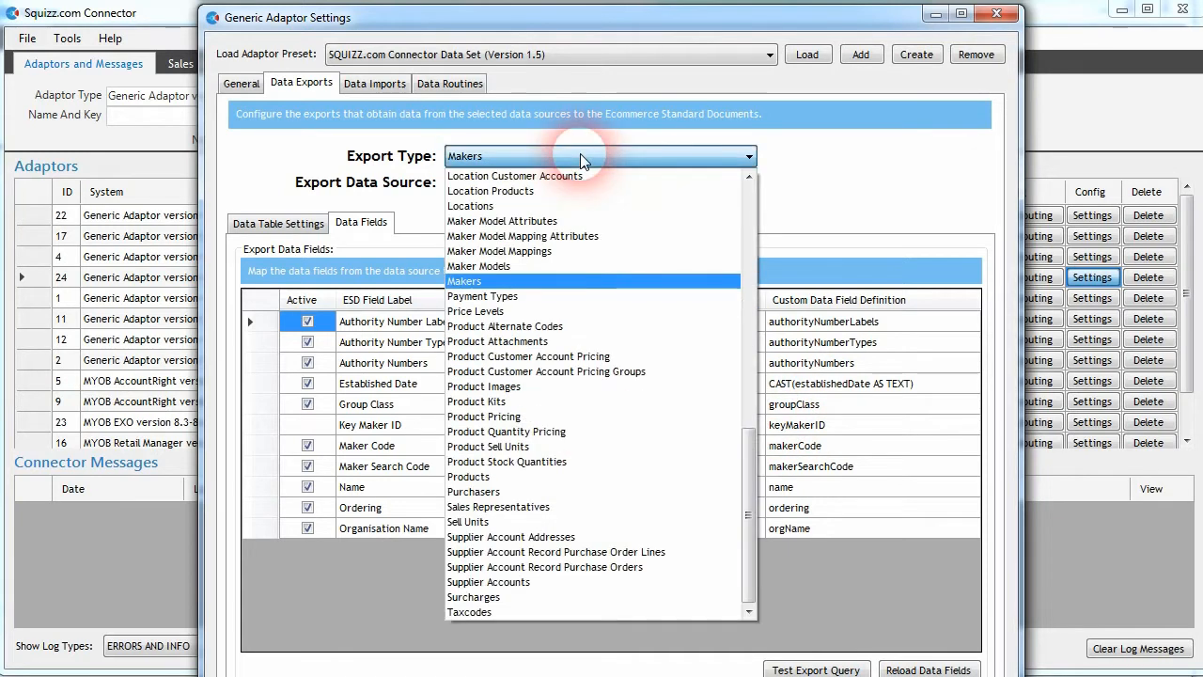
{"action": "left_click", "coordinate": [528, 266]}
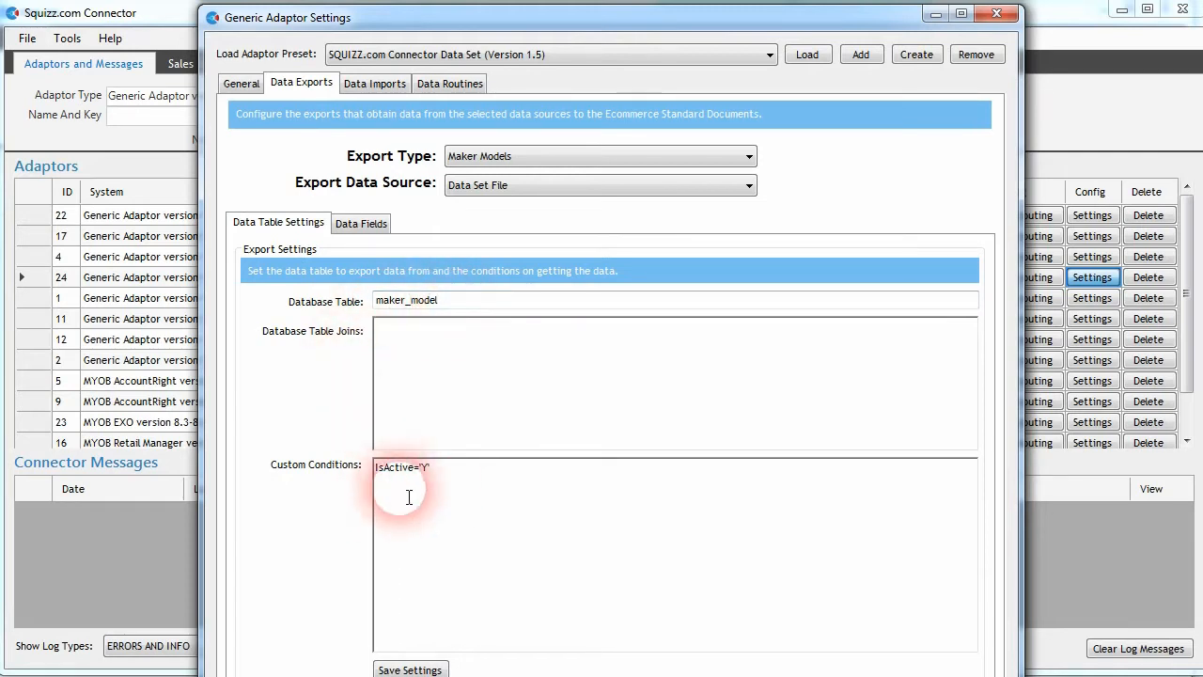
{"action": "left_click", "coordinate": [363, 226]}
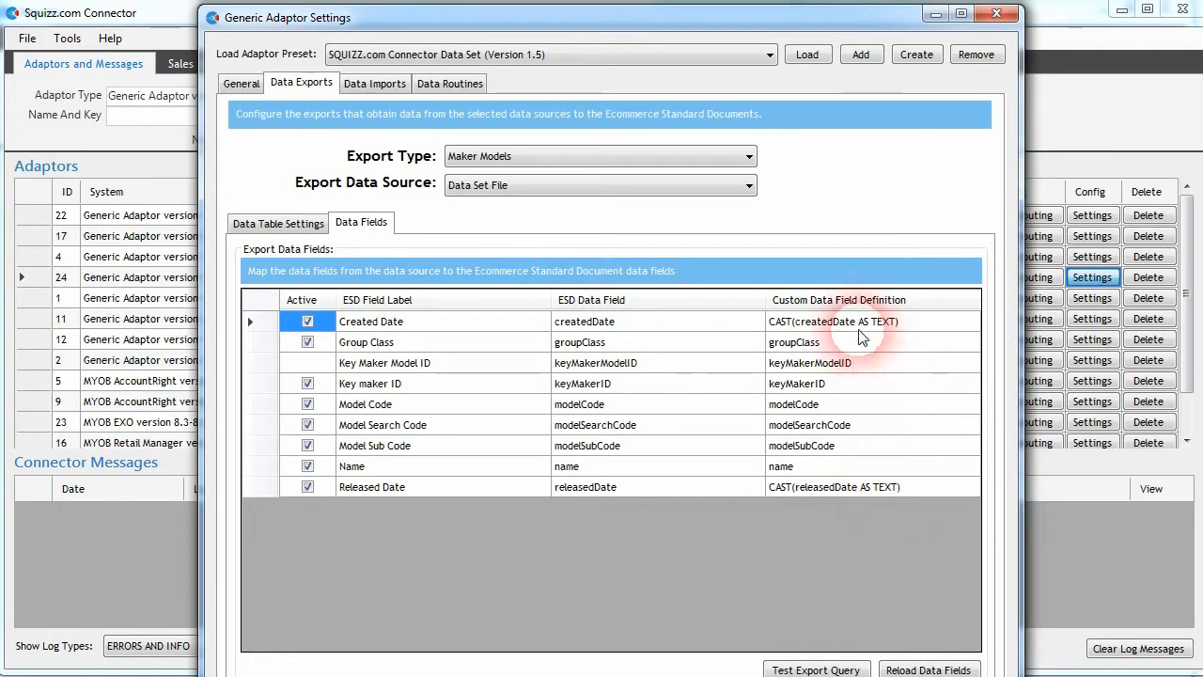
{"action": "left_click", "coordinate": [602, 156]}
{"action": "left_click", "coordinate": [508, 223]}
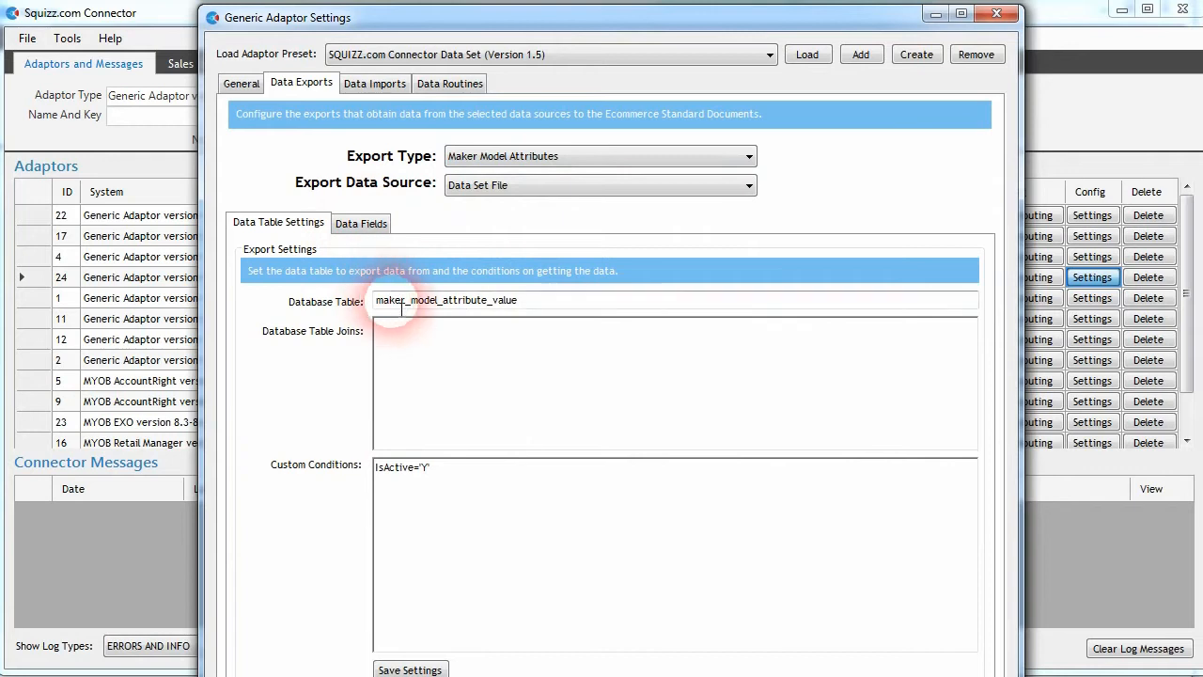
Review the Maker Model Attributes fields, then the Maker Model Mappings export fields.
{"action": "left_click", "coordinate": [357, 224]}
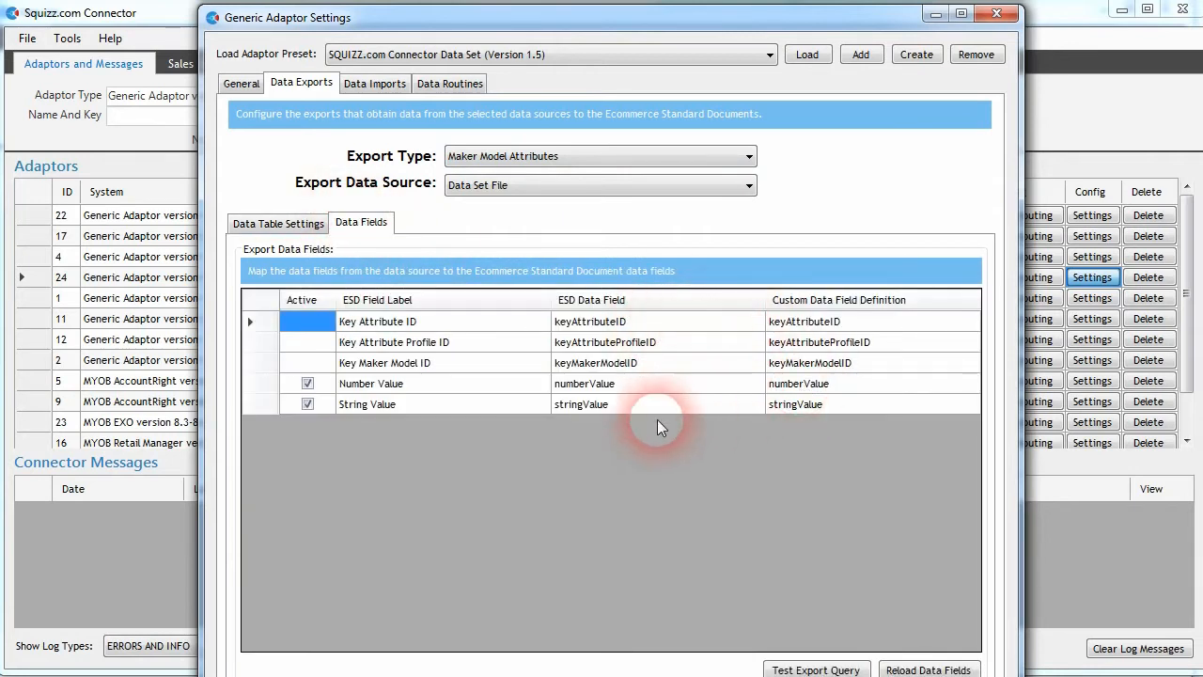
{"action": "left_click", "coordinate": [564, 156]}
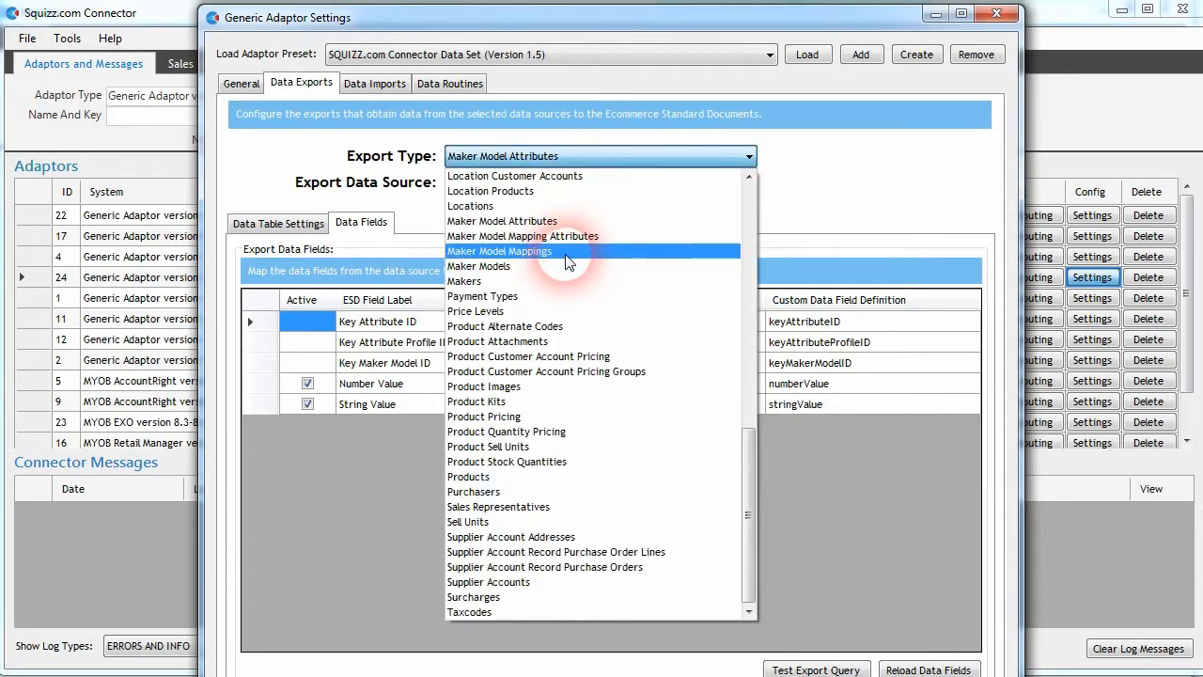
{"action": "left_click", "coordinate": [564, 252]}
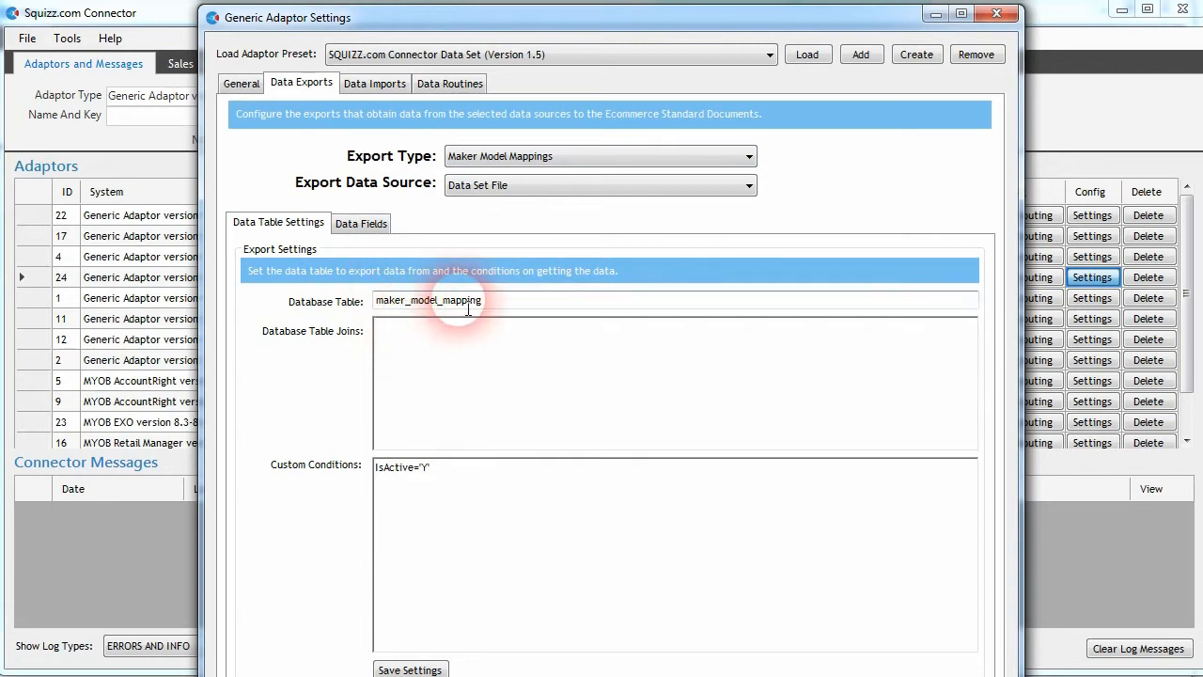
{"action": "left_click", "coordinate": [361, 224]}
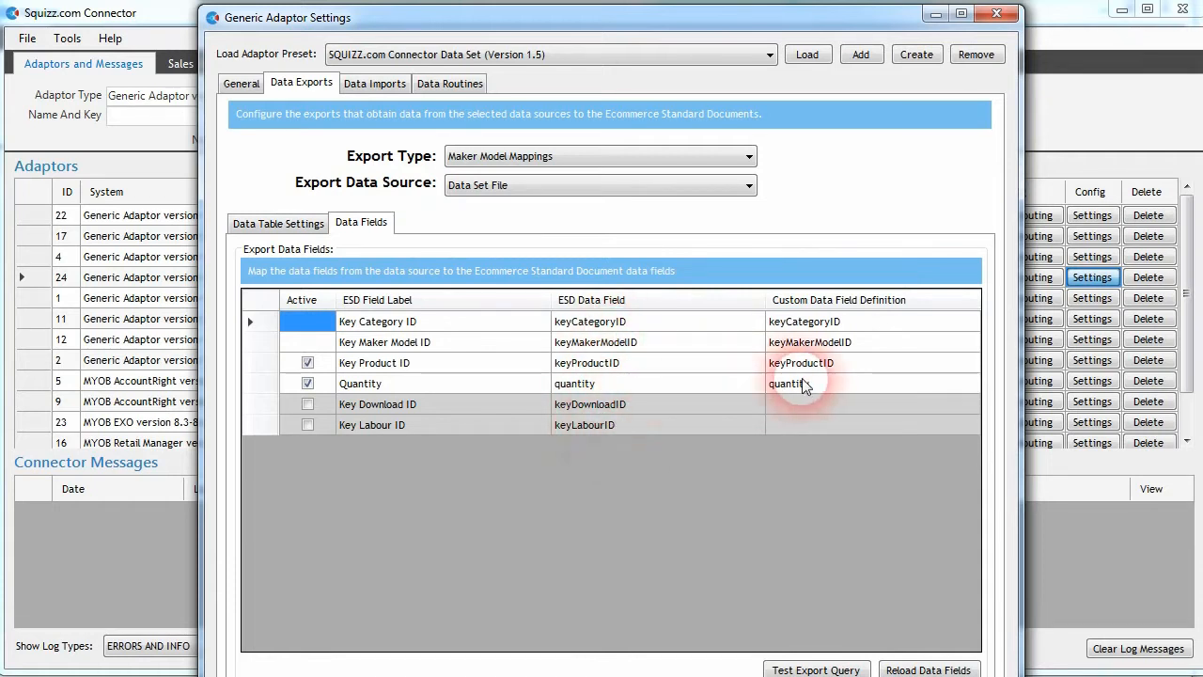
Switch export type to Maker Model Mapping Attributes, then Maker Models, and close the settings window.
{"action": "left_click", "coordinate": [526, 156]}
{"action": "left_click", "coordinate": [571, 236]}
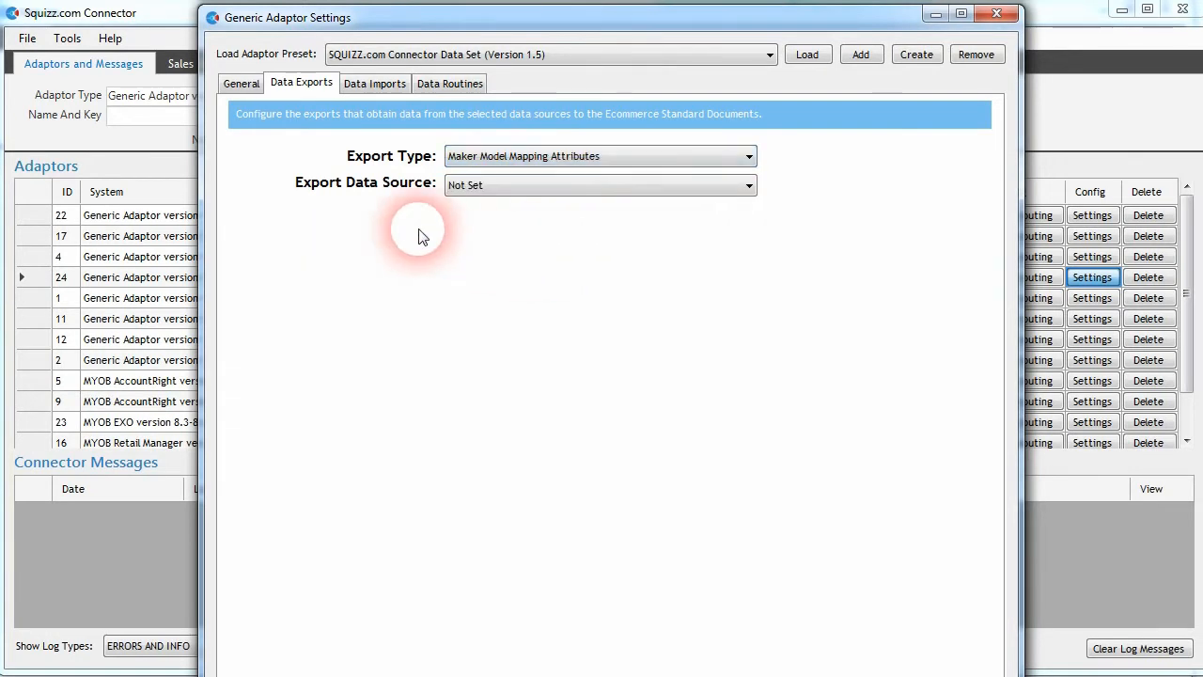
{"action": "left_click", "coordinate": [567, 156]}
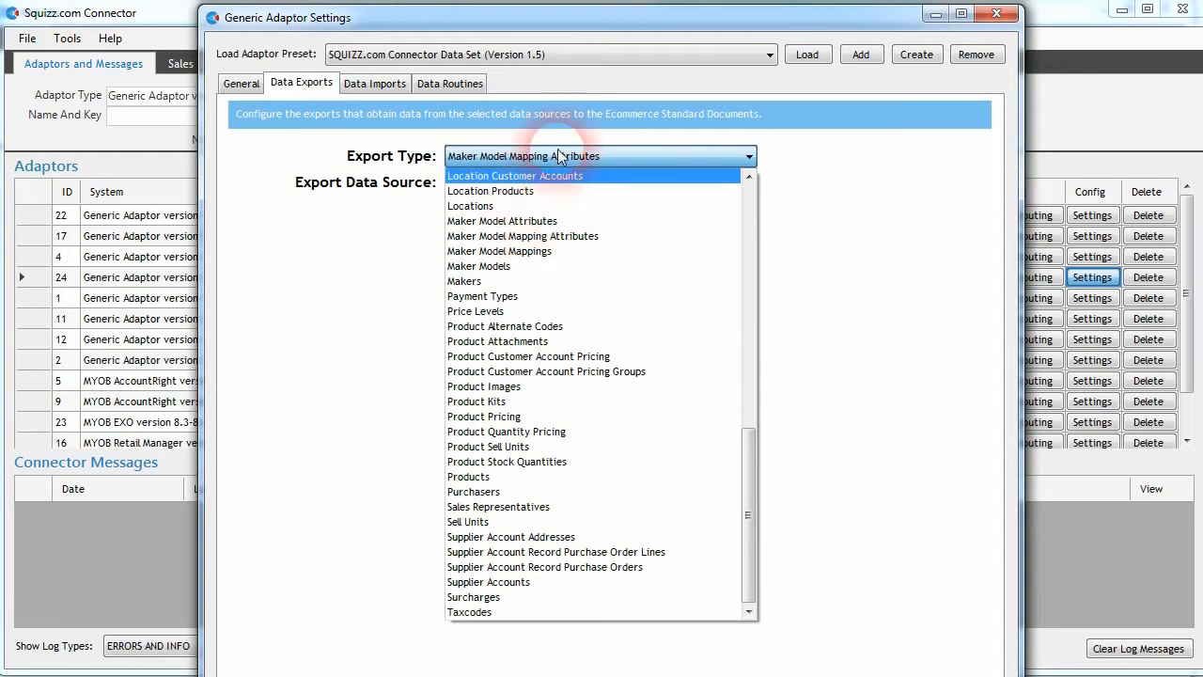
{"action": "left_click", "coordinate": [491, 267]}
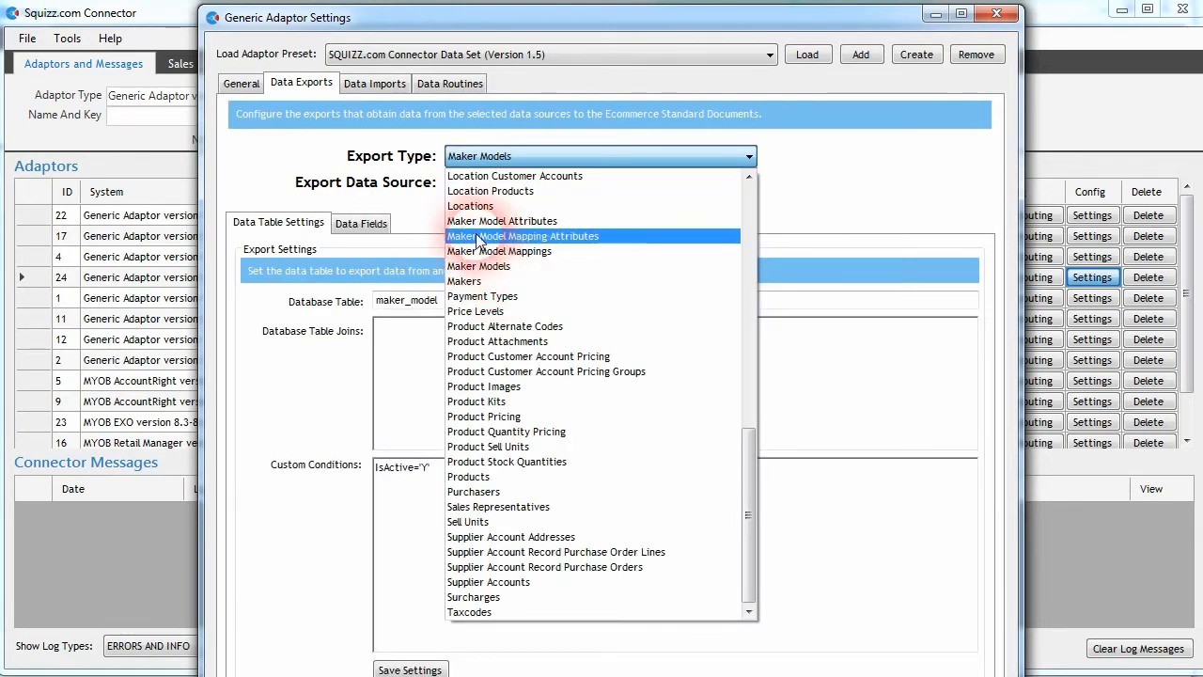
{"action": "left_click", "coordinate": [414, 157]}
{"action": "left_click", "coordinate": [998, 15]}
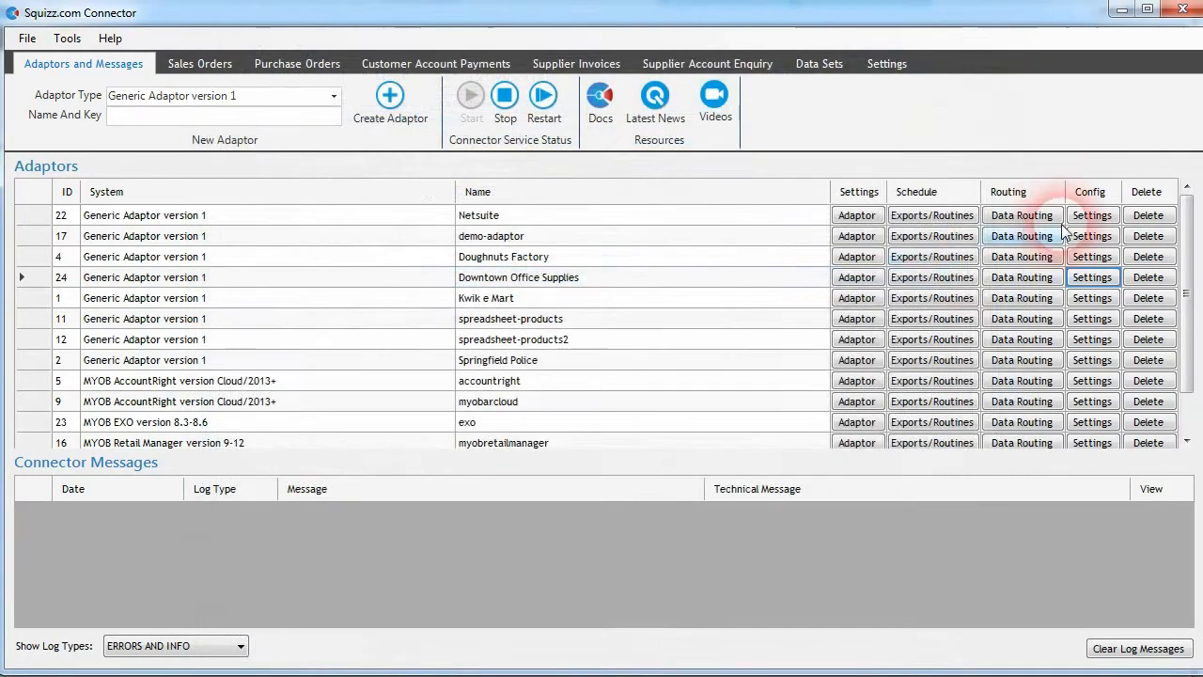
Open the Downtown Office Supplies export schedule, keeping TOTECS Ecommerce Platform as target.
{"action": "left_click", "coordinate": [921, 277]}
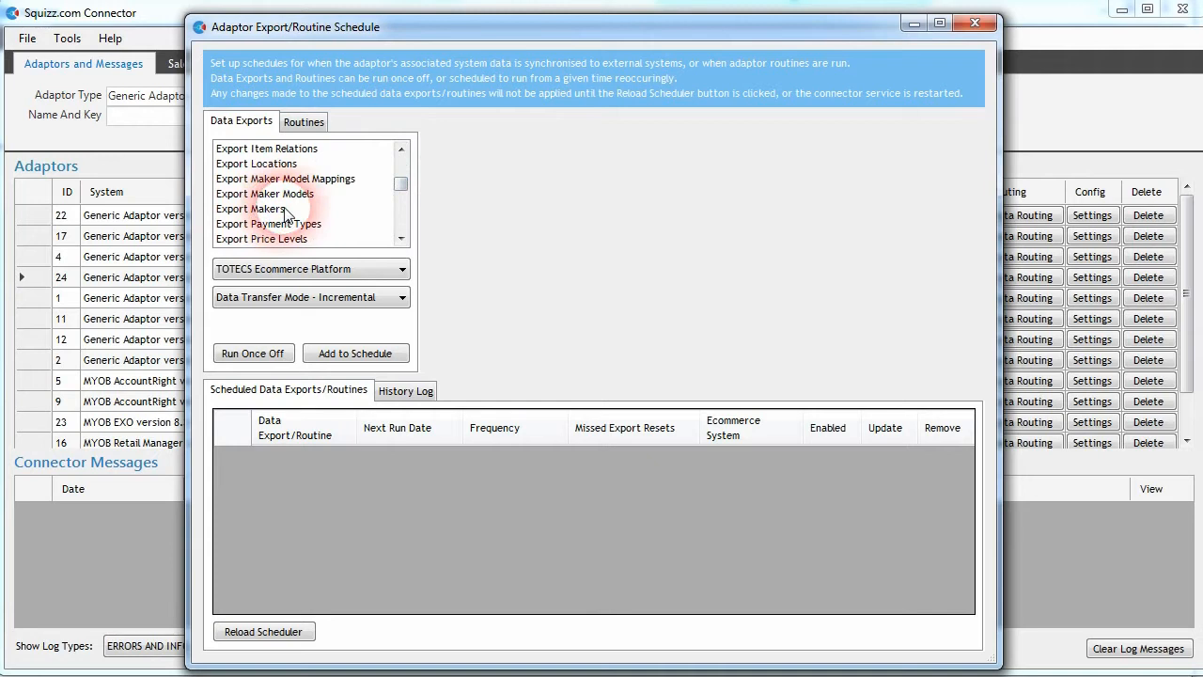
{"action": "left_click", "coordinate": [301, 270]}
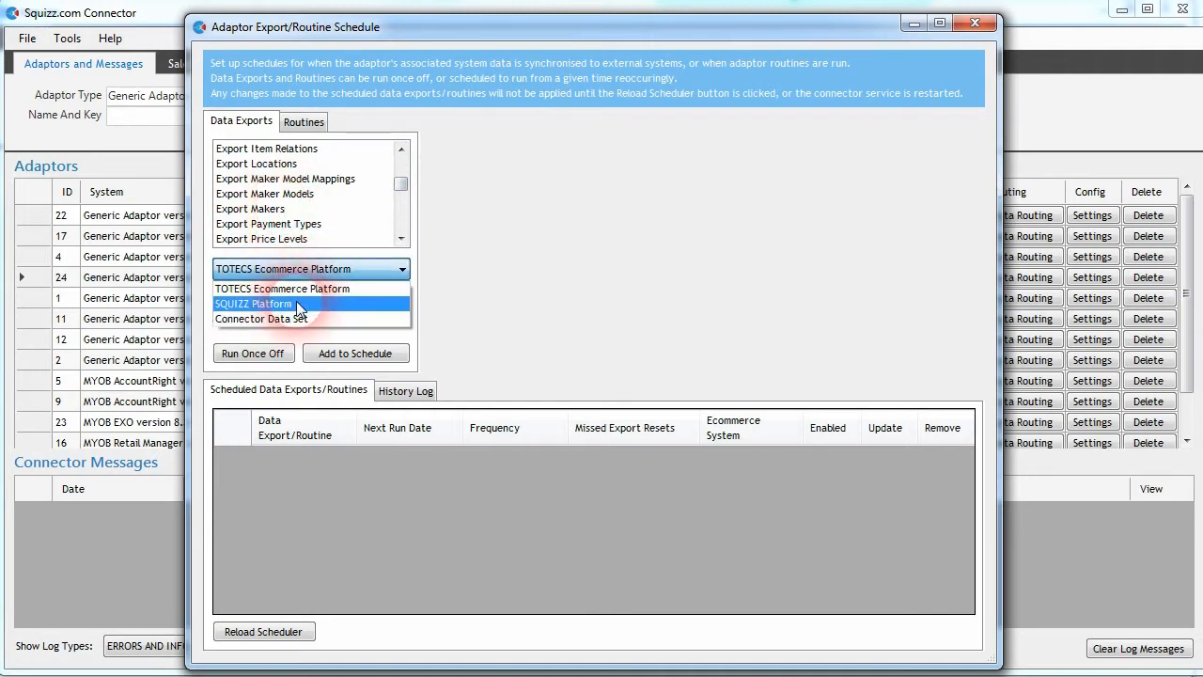
{"action": "left_click", "coordinate": [265, 199]}
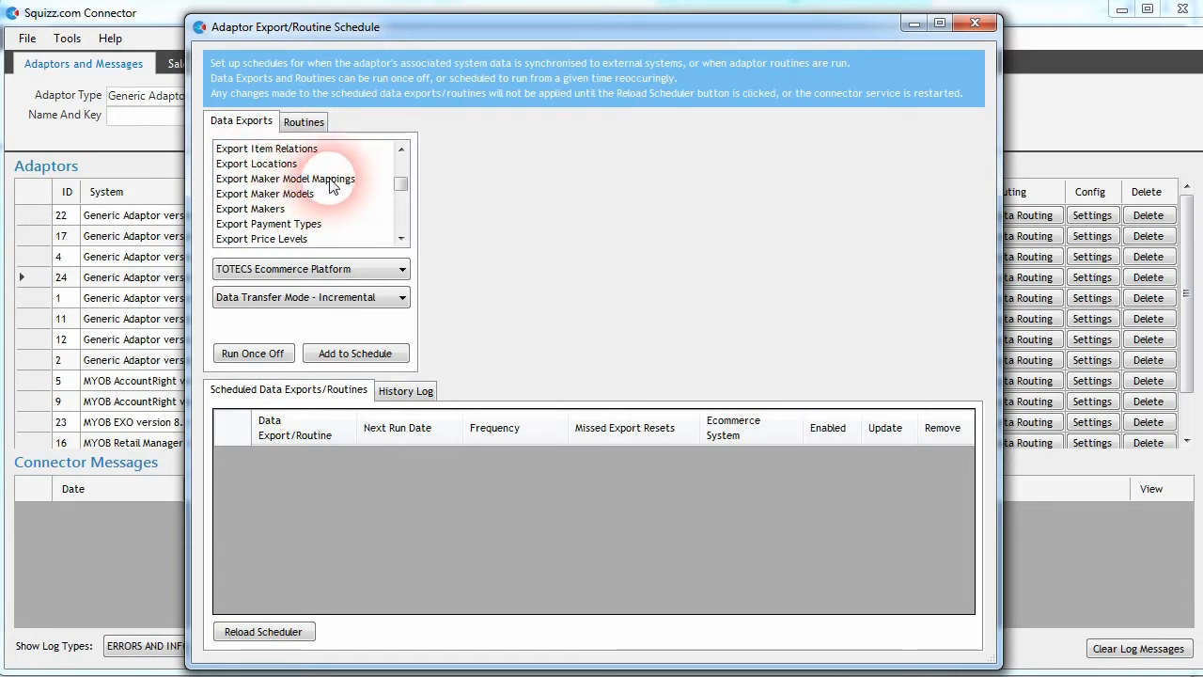
Select Export Maker Model Mappings for TOTECS, then choose Brother as the Model Search make.
{"action": "left_click", "coordinate": [273, 207]}
{"action": "left_click", "coordinate": [310, 178]}
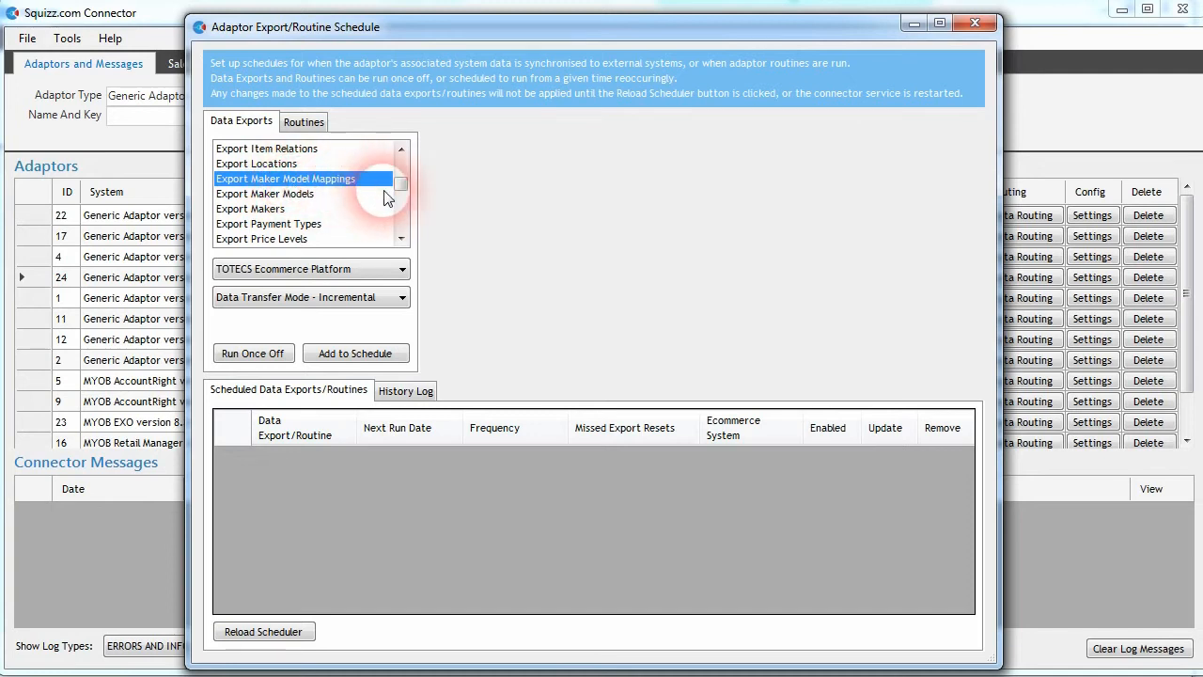
{"action": "left_click", "coordinate": [341, 268]}
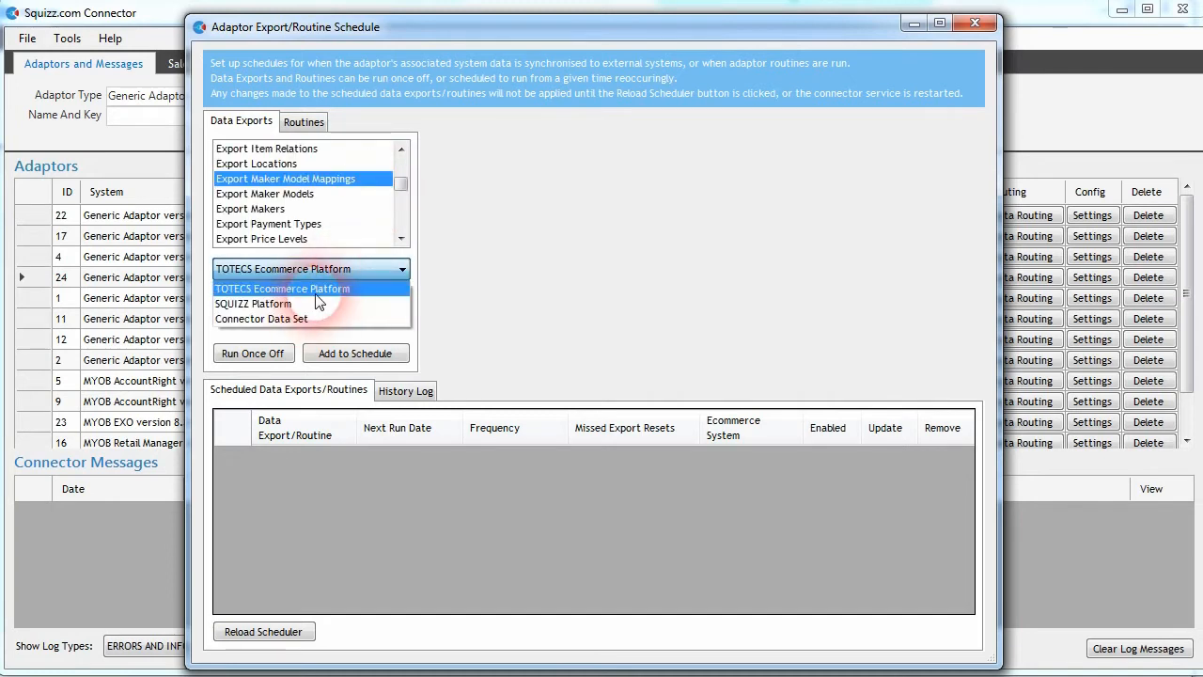
{"action": "left_click", "coordinate": [460, 250]}
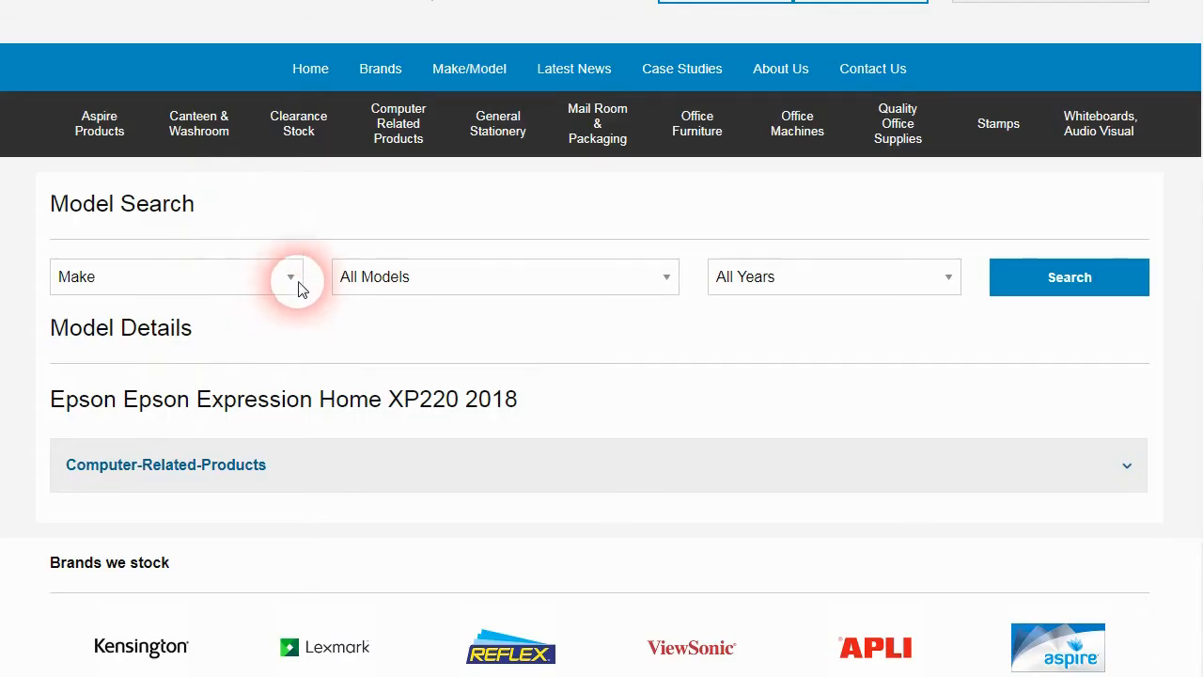
{"action": "left_click", "coordinate": [288, 291]}
{"action": "left_click", "coordinate": [146, 327]}
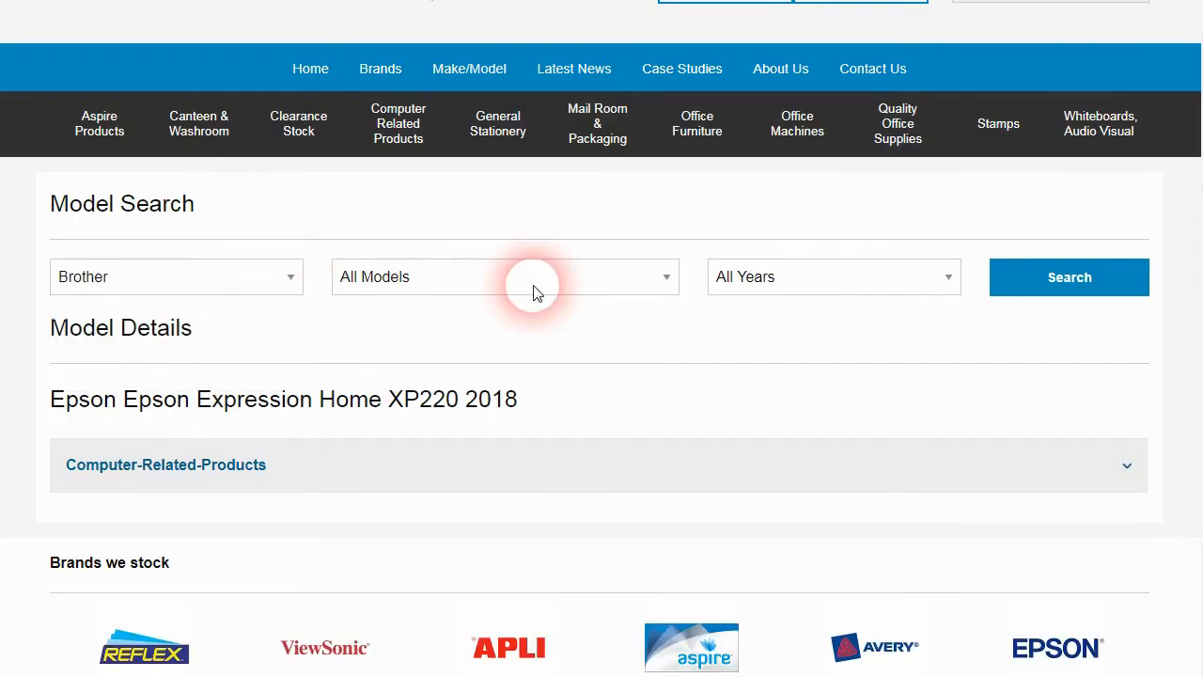
View Brother's models (CYAN, MAGENTA, YELLOW TONER) and available years in Model Search.
{"action": "left_click", "coordinate": [533, 292]}
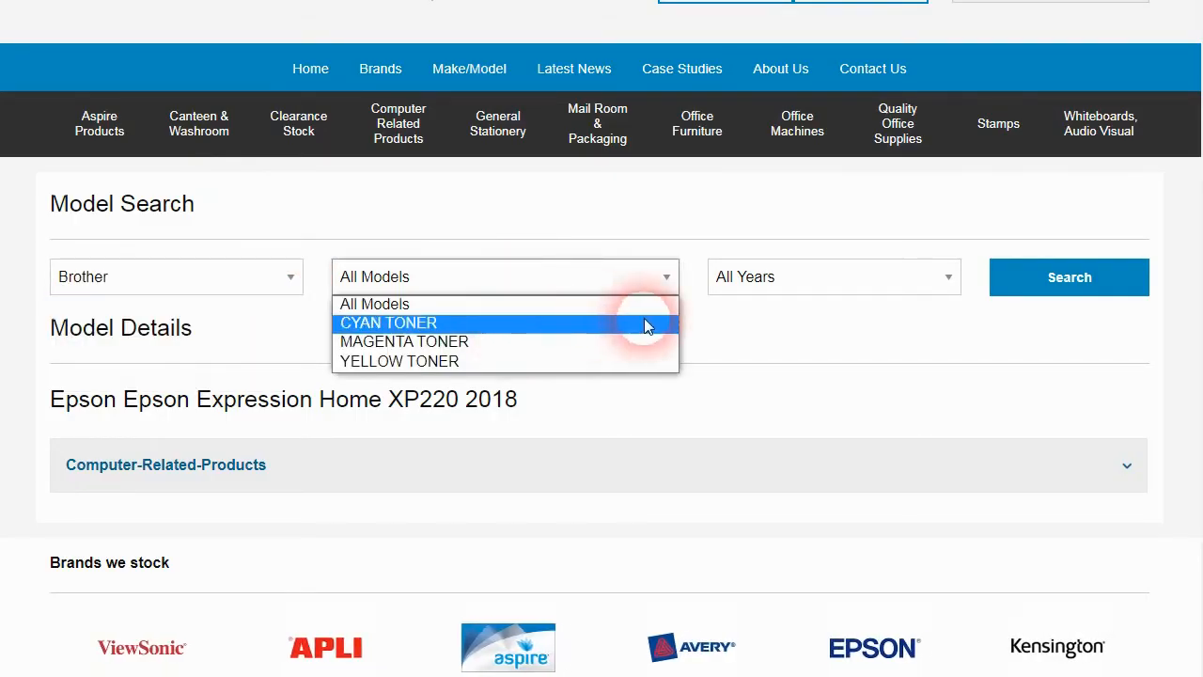
{"action": "left_click", "coordinate": [787, 279]}
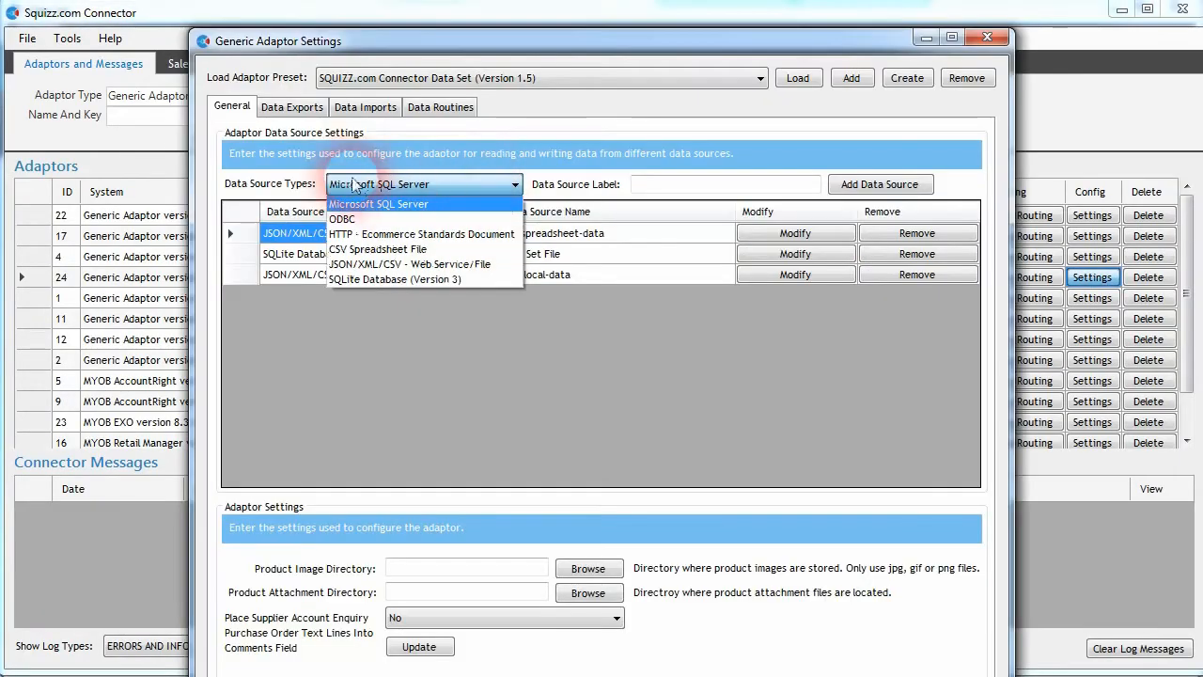
Review the Data Source Types list without changing it, close adaptor Settings, and show Model Product Category Mappings.
{"action": "left_click", "coordinate": [389, 183]}
{"action": "left_click", "coordinate": [380, 184]}
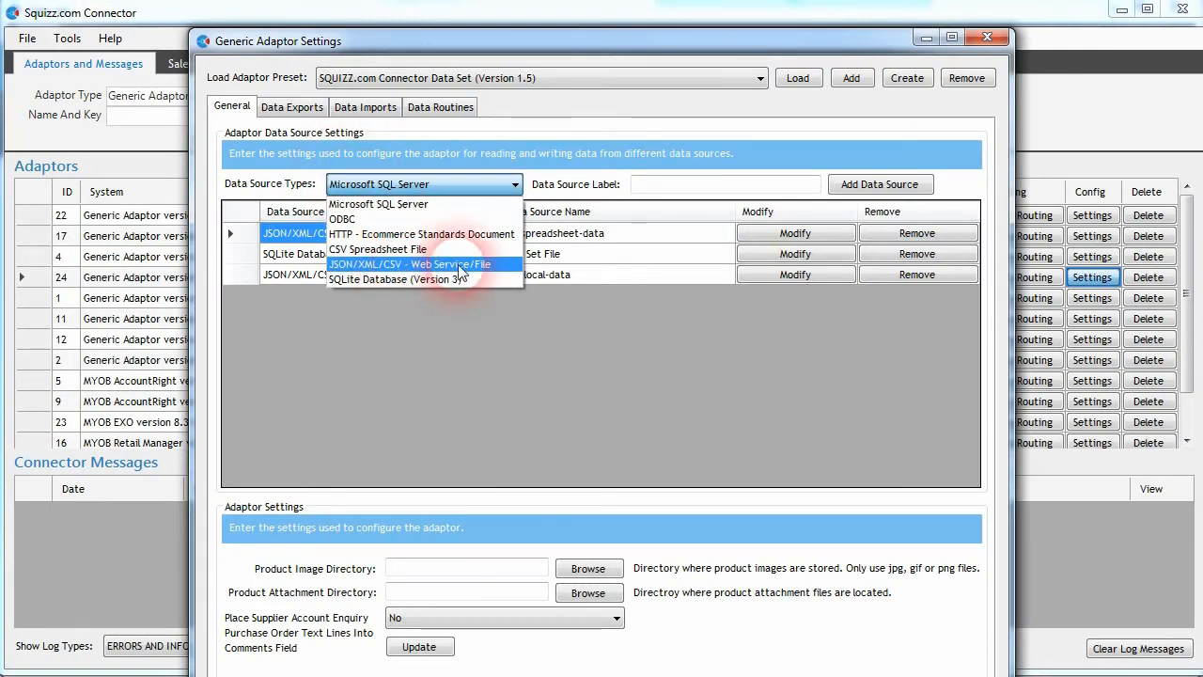
{"action": "left_click", "coordinate": [564, 310]}
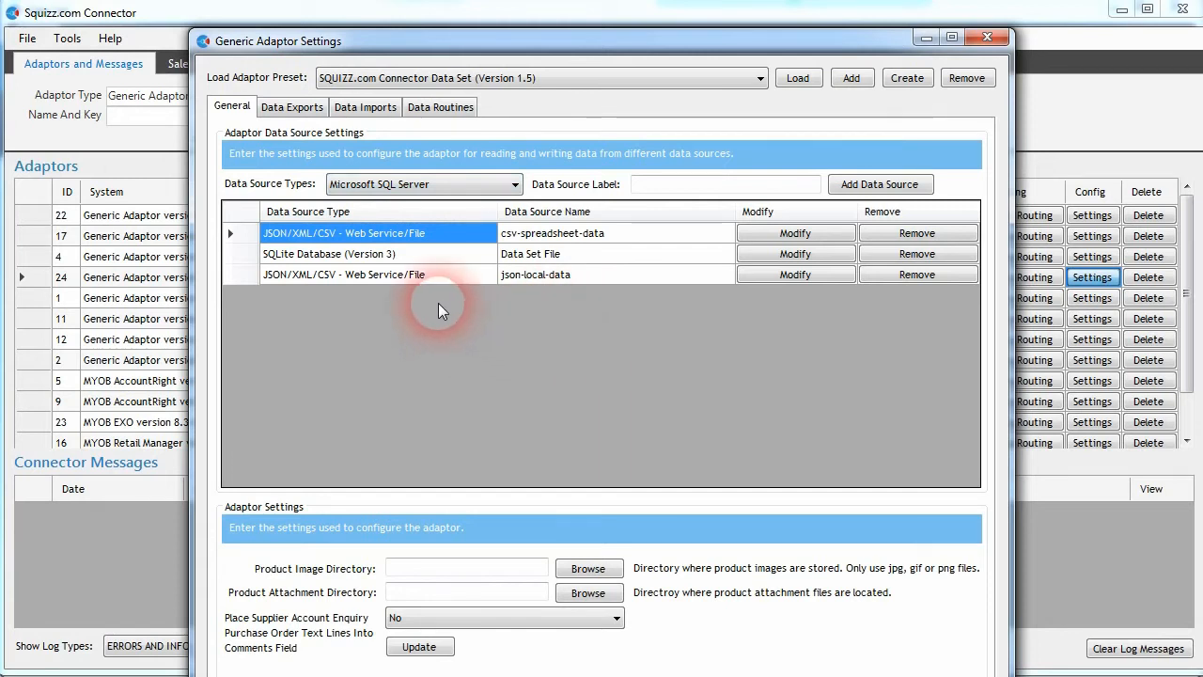
{"action": "left_click", "coordinate": [987, 37]}
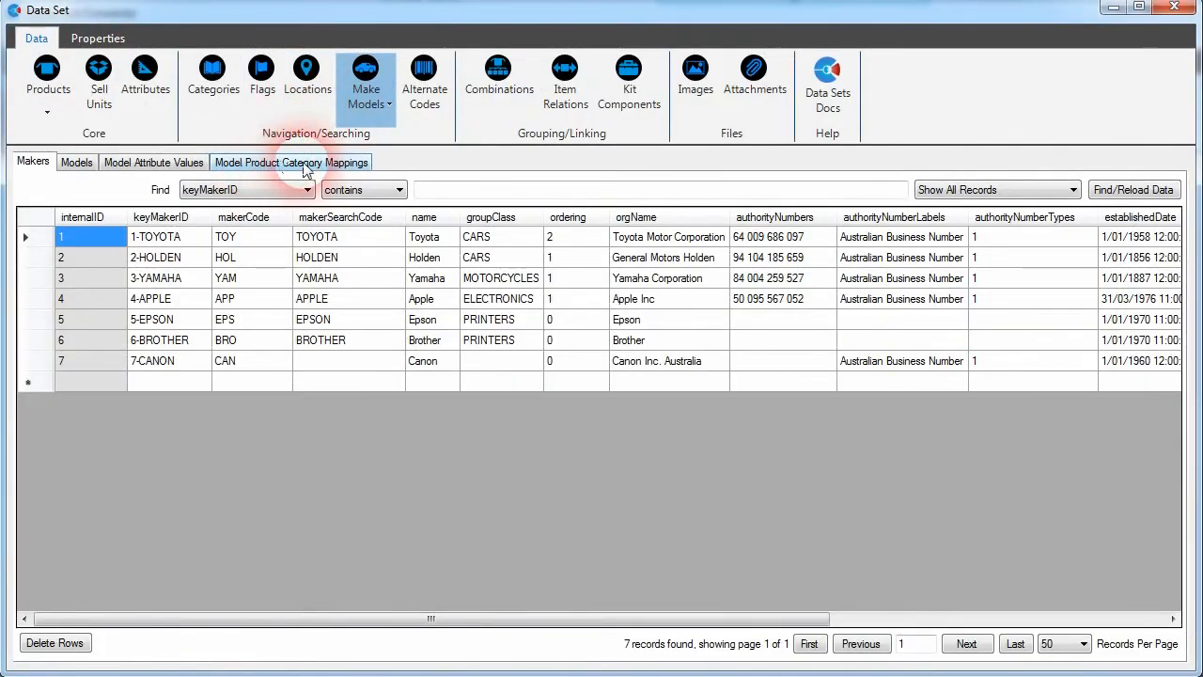
{"action": "left_click", "coordinate": [308, 163]}
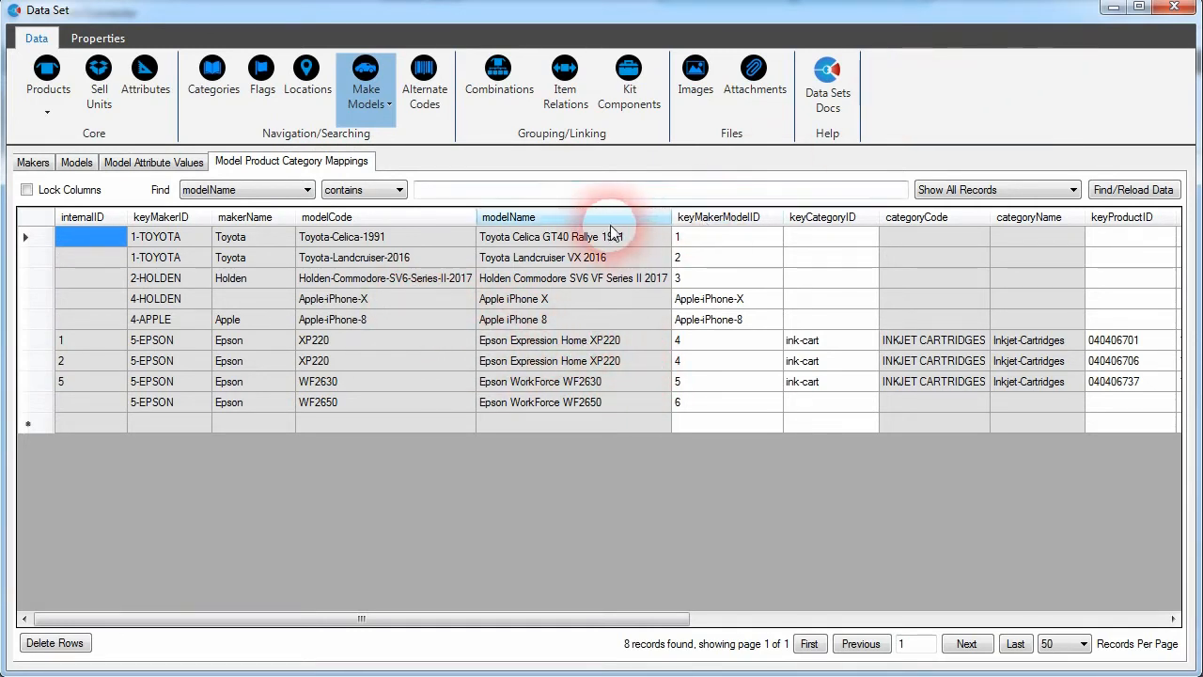
Open the Downtown Office Supplies export schedule and select the Export Makers export.
{"action": "left_click", "coordinate": [1114, 11]}
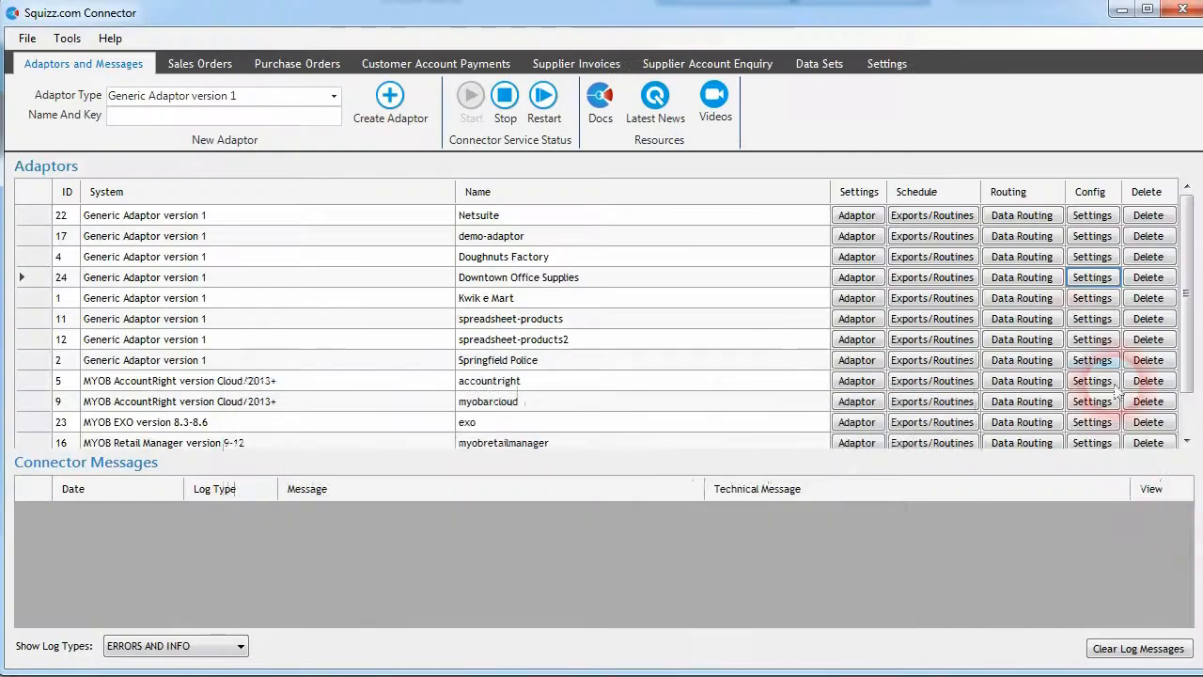
{"action": "left_click", "coordinate": [955, 288]}
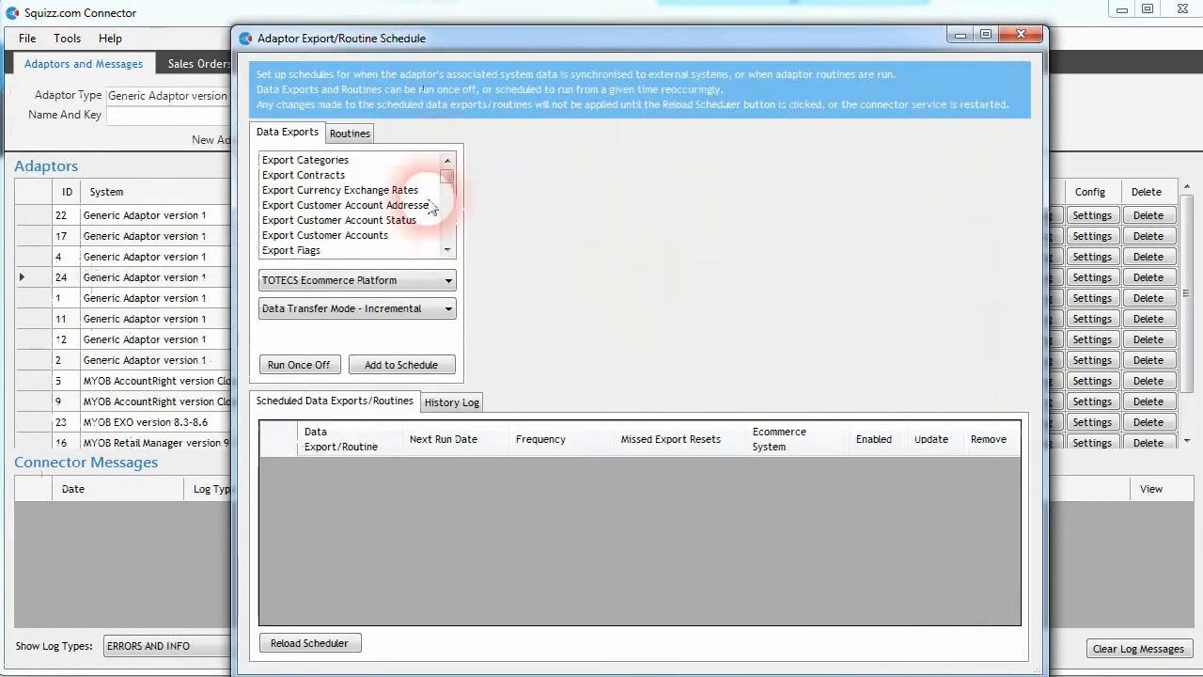
{"action": "left_click_drag", "start_coordinate": [448, 175], "coordinate": [448, 194]}
{"action": "left_click", "coordinate": [310, 220]}
Keep TOTECS Ecommerce Platform as the target and Incremental as the data transfer mode.
{"action": "left_click", "coordinate": [436, 282]}
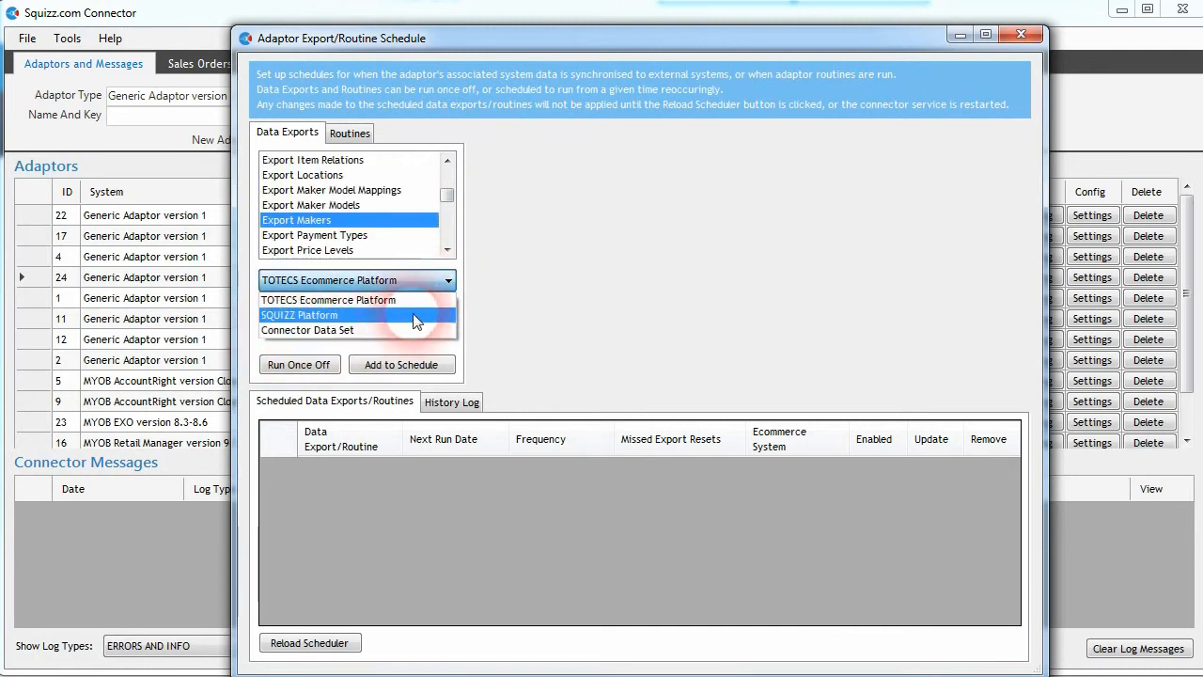
{"action": "left_click", "coordinate": [581, 325]}
{"action": "left_click", "coordinate": [374, 213]}
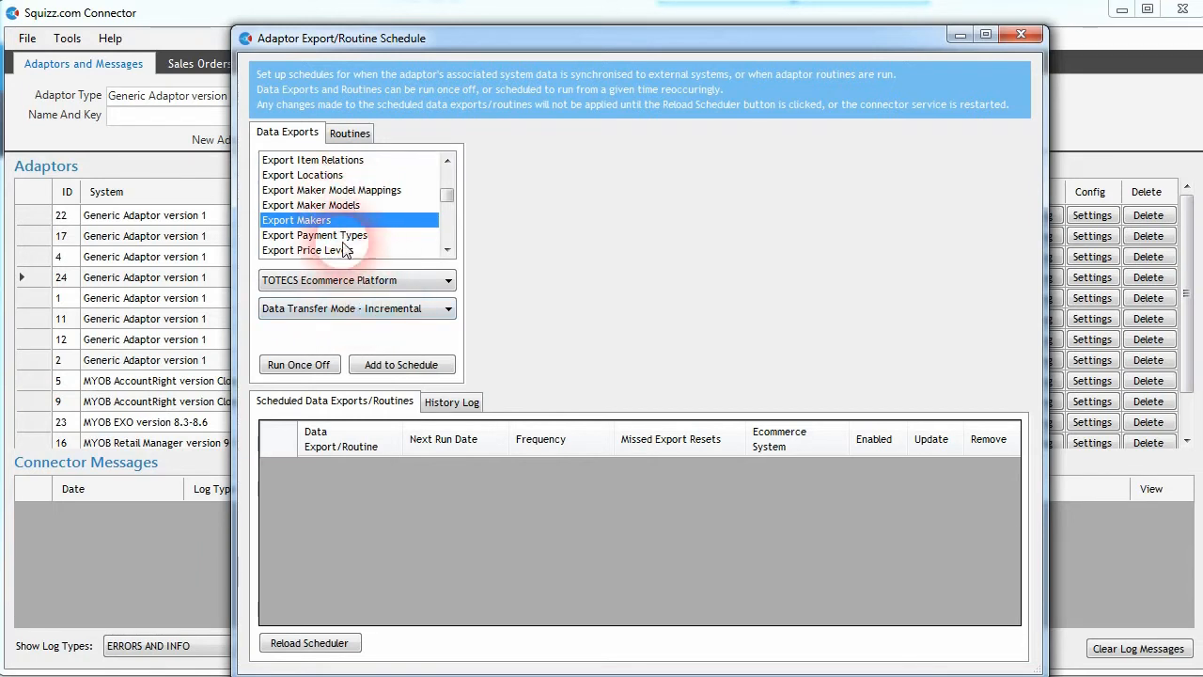
{"action": "left_click", "coordinate": [376, 310]}
{"action": "left_click", "coordinate": [467, 261]}
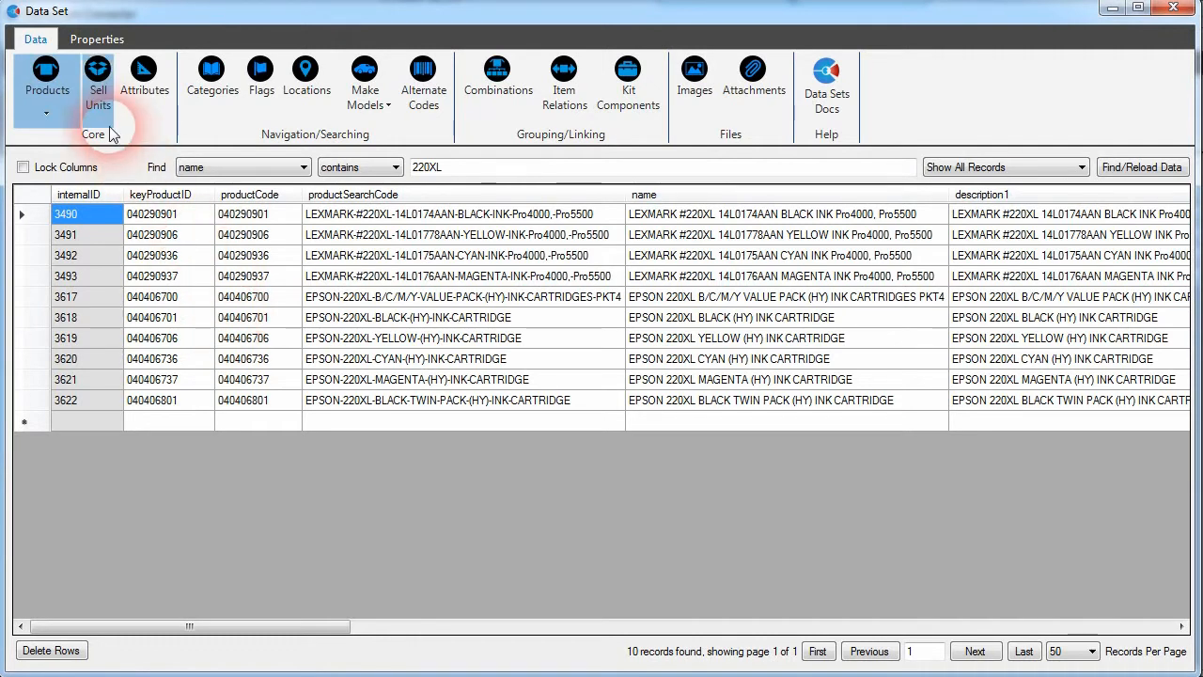
View Sell Units, then Attribute Profiles, selecting the printer-specs profile's empty name cell.
{"action": "left_click", "coordinate": [108, 91]}
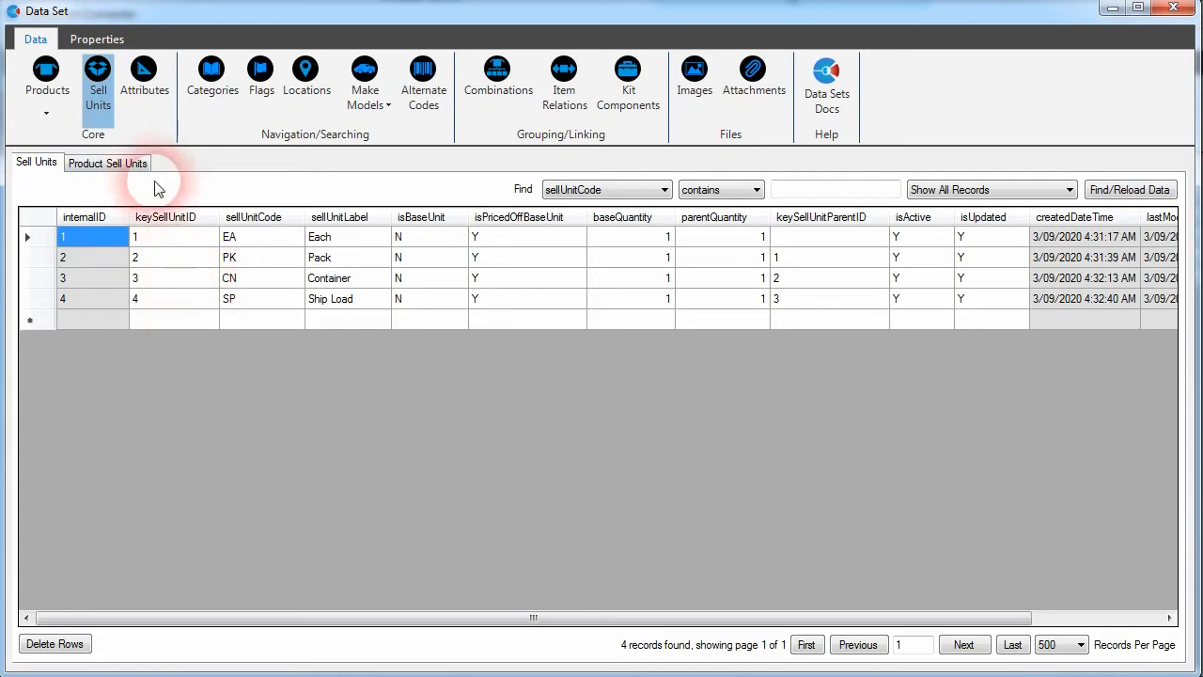
{"action": "left_click", "coordinate": [97, 126]}
{"action": "left_click", "coordinate": [149, 109]}
{"action": "left_click", "coordinate": [240, 297]}
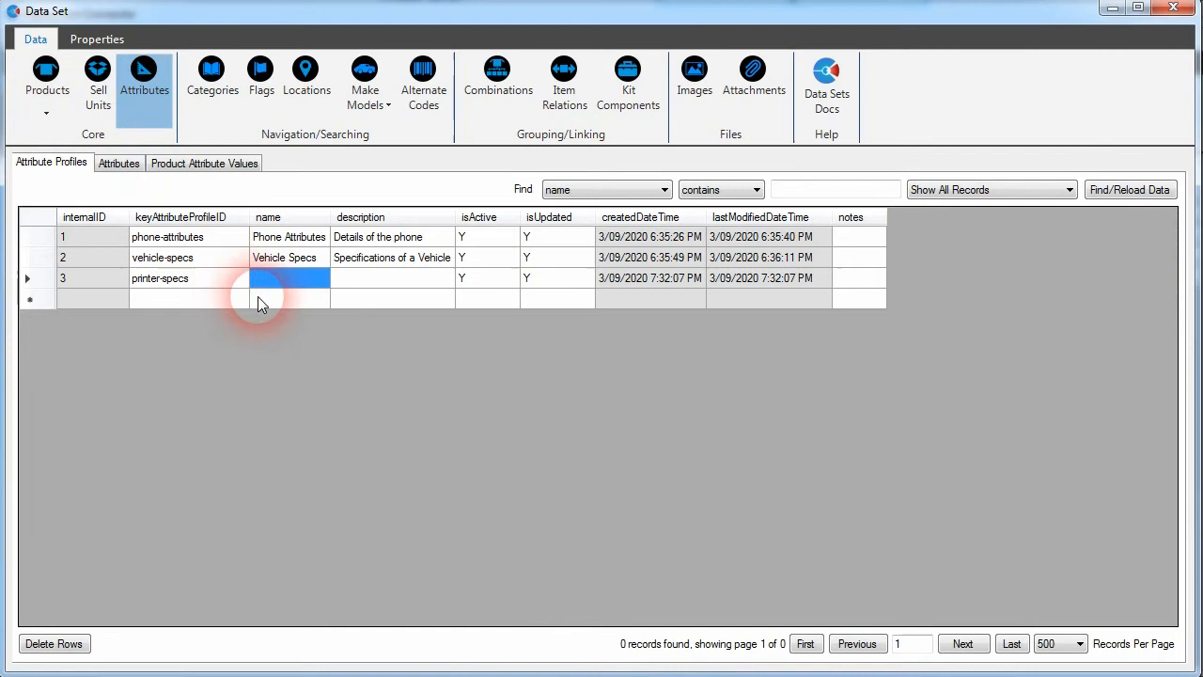
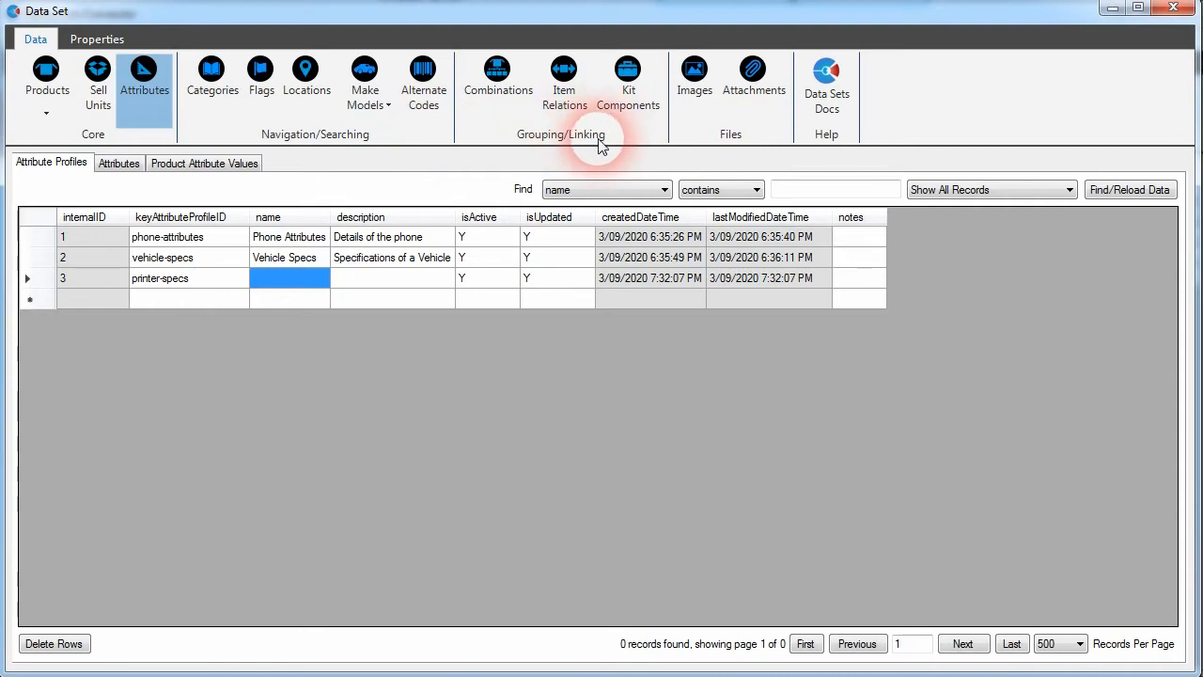
View the Item Relations, Kit Components and Images tables, then open the Data Sets documentation.
{"action": "left_click", "coordinate": [501, 94]}
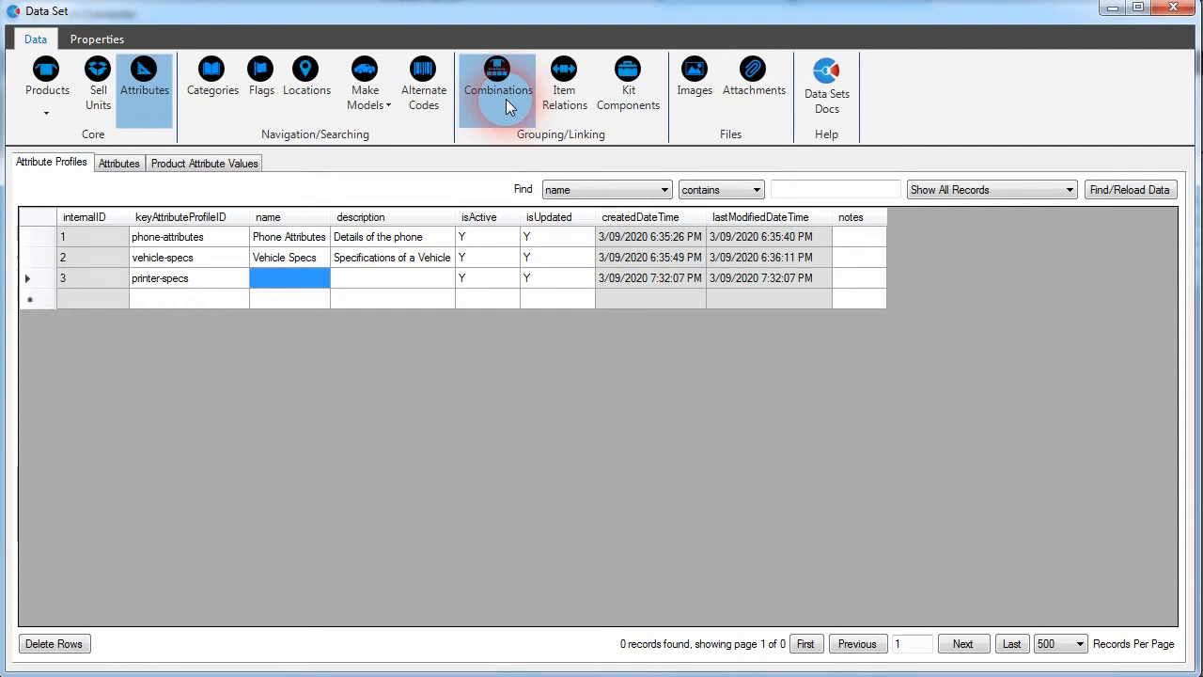
{"action": "left_click", "coordinate": [581, 117]}
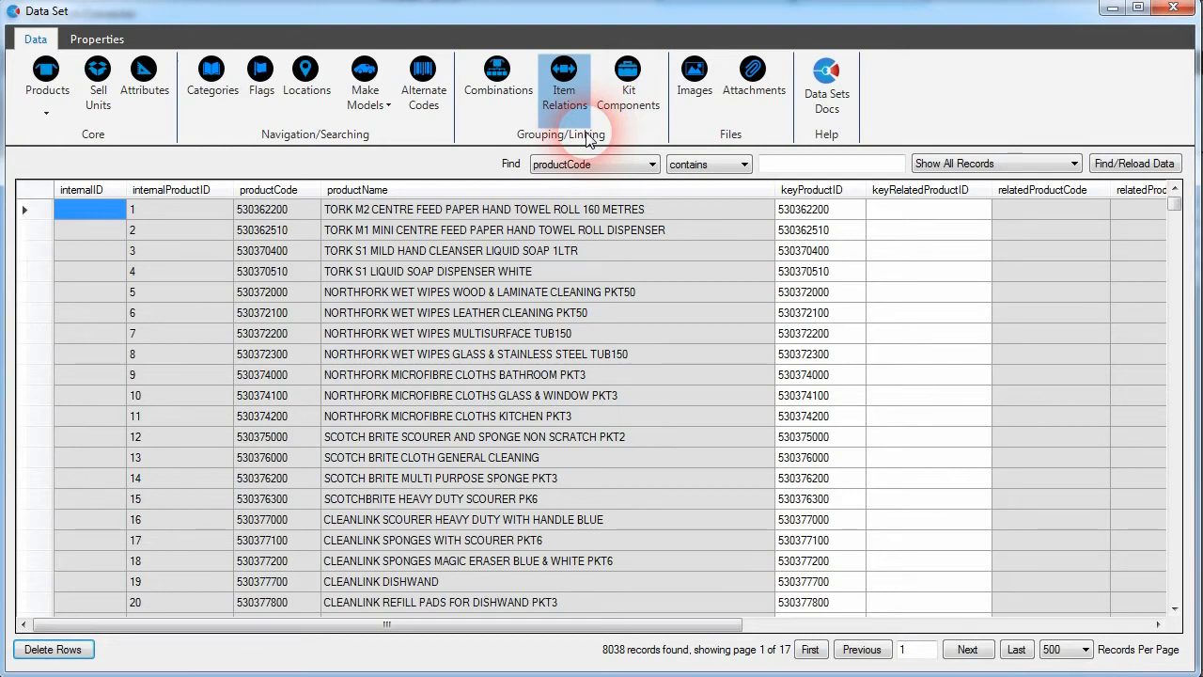
{"action": "left_click", "coordinate": [634, 119]}
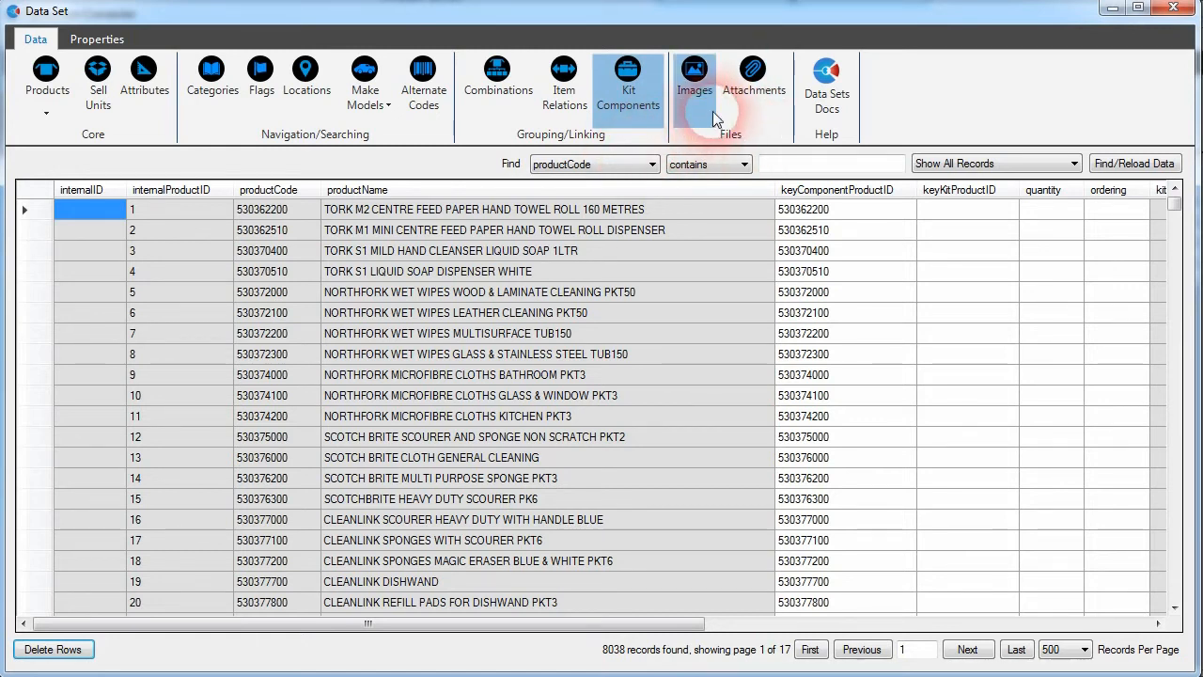
{"action": "left_click", "coordinate": [704, 81]}
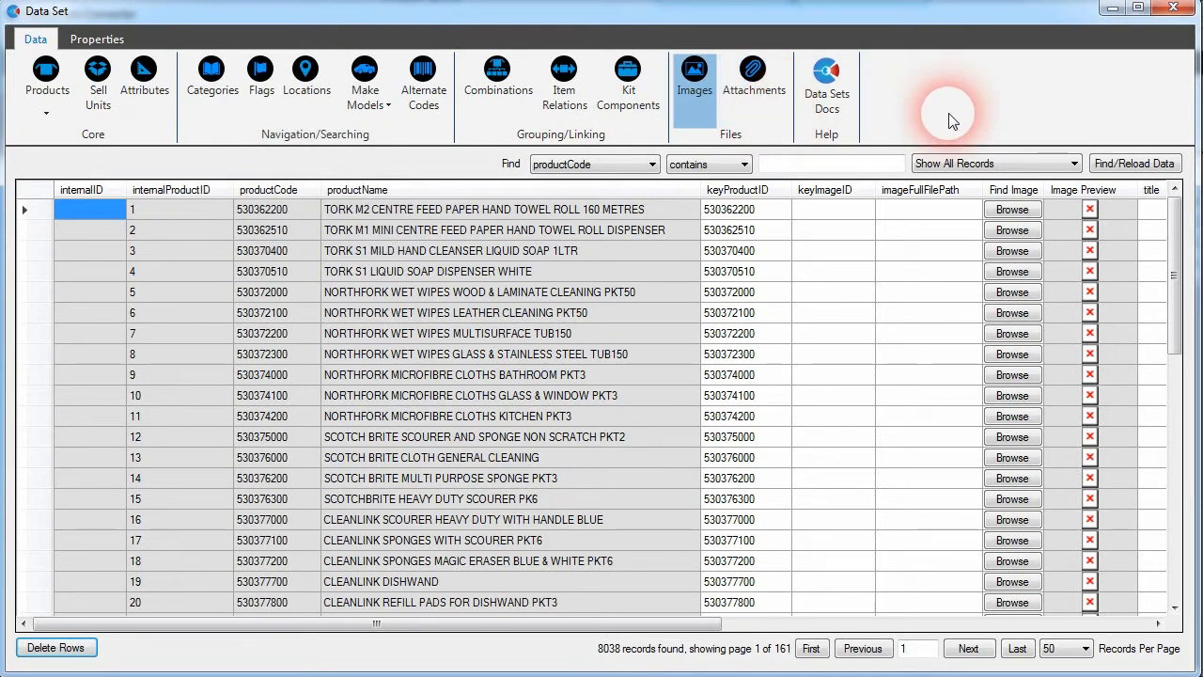
{"action": "left_click", "coordinate": [825, 105]}
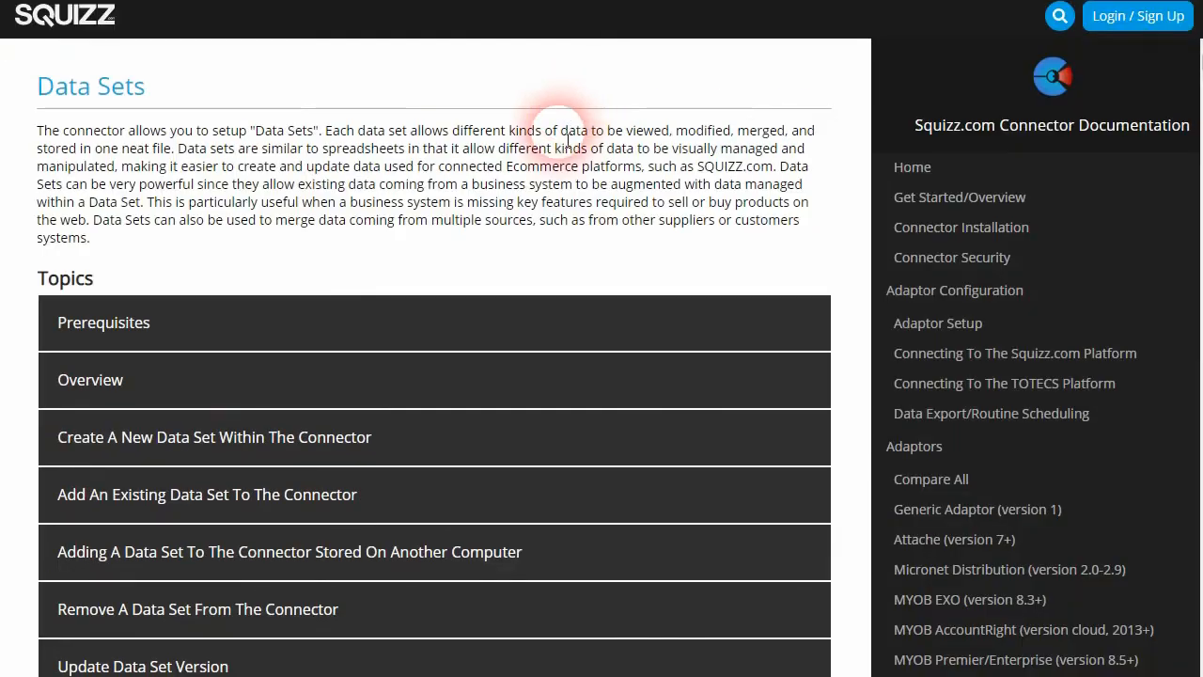
Scroll through the Data Sets documentation page and its list of topics.
{"action": "scroll", "coordinate": [512, 273], "scroll_direction": "down", "scroll_amount": 2}
{"action": "scroll", "coordinate": [489, 305], "scroll_direction": "up", "scroll_amount": 2}
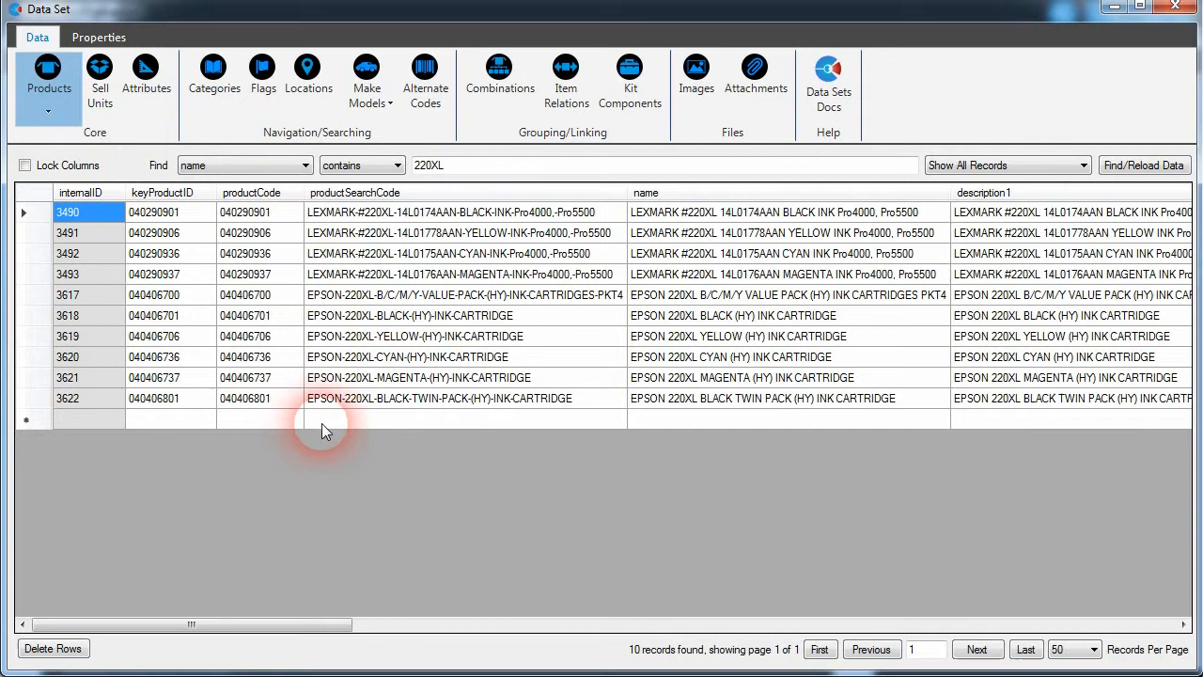
Remove the 220XL name filter, check Model Product Category Mappings, and return to all 8038 products.
{"action": "double_click", "coordinate": [545, 165]}
{"action": "key", "text": "BackSpace"}
{"action": "left_click", "coordinate": [1143, 165]}
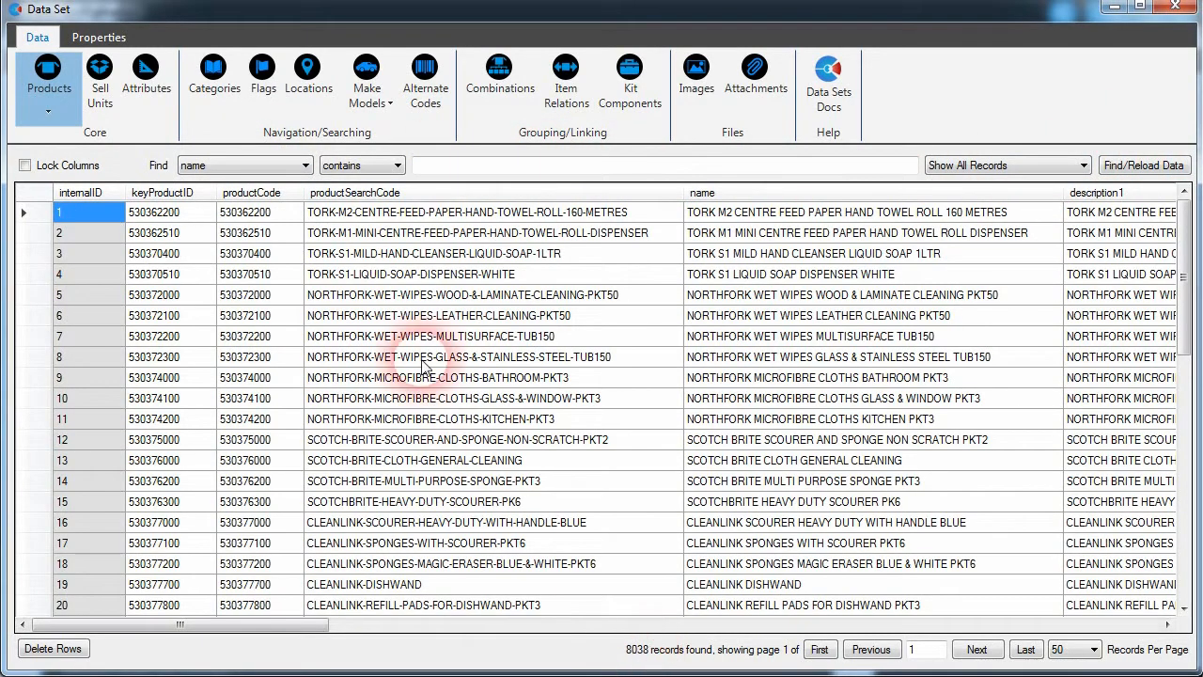
{"action": "left_click", "coordinate": [367, 77]}
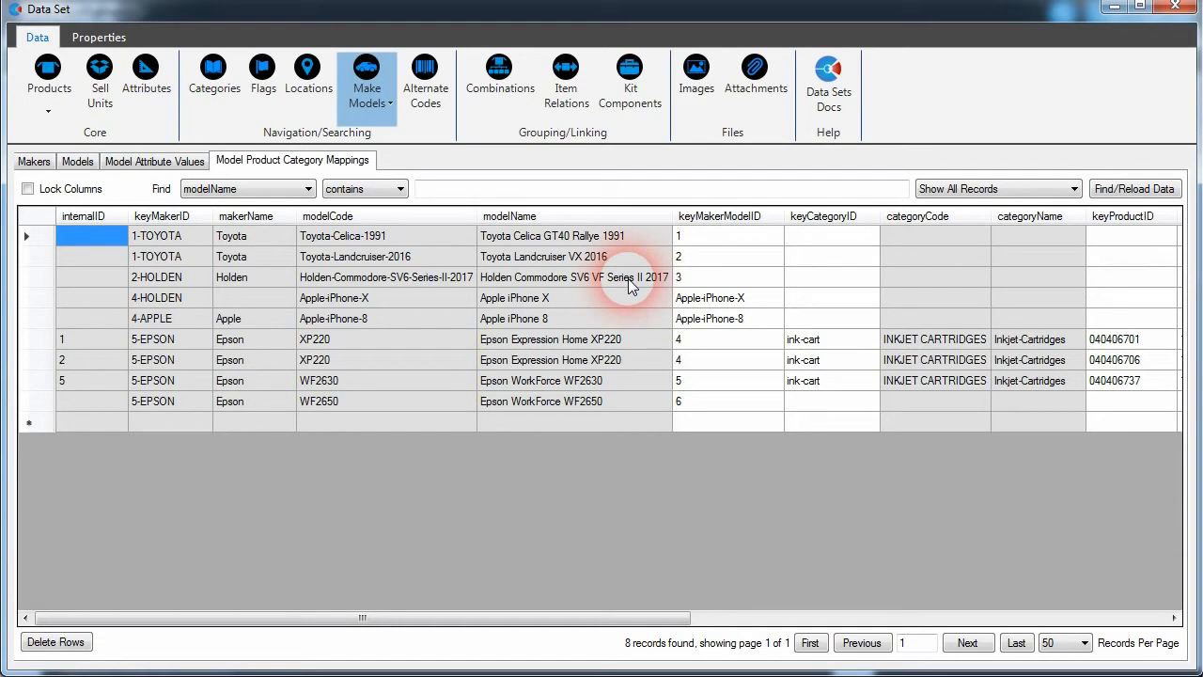
{"action": "left_click", "coordinate": [48, 70]}
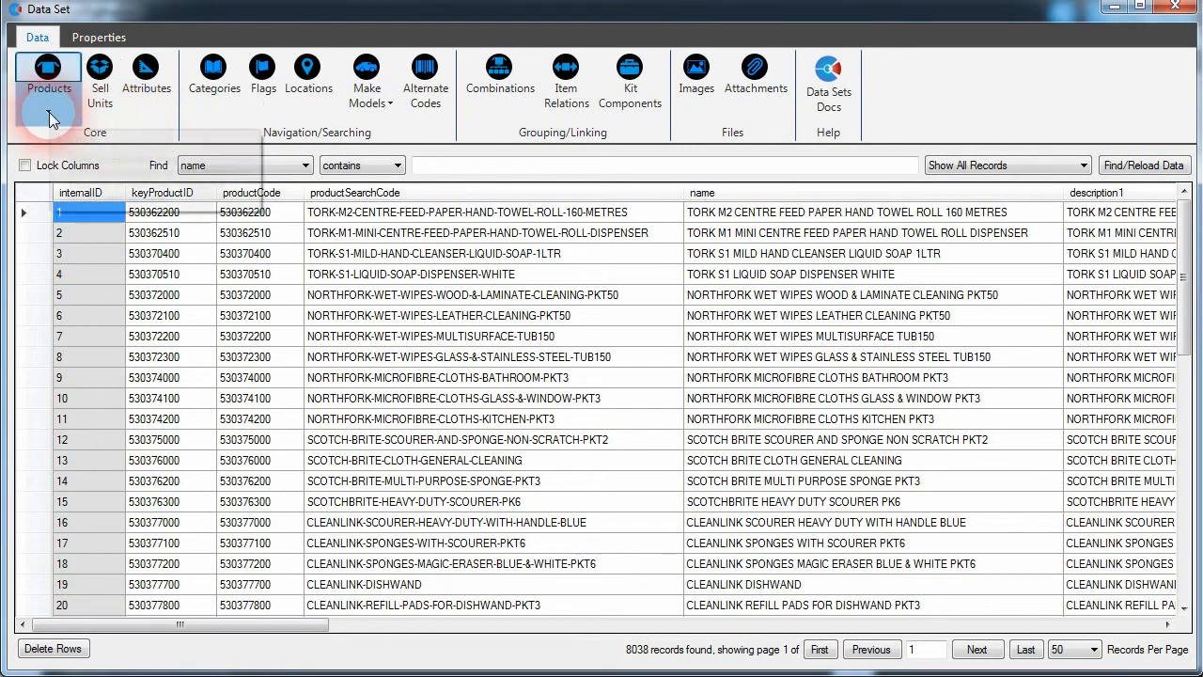
Open Products in a new window and move it to the right side of the screen.
{"action": "left_click", "coordinate": [49, 112]}
{"action": "left_click", "coordinate": [132, 139]}
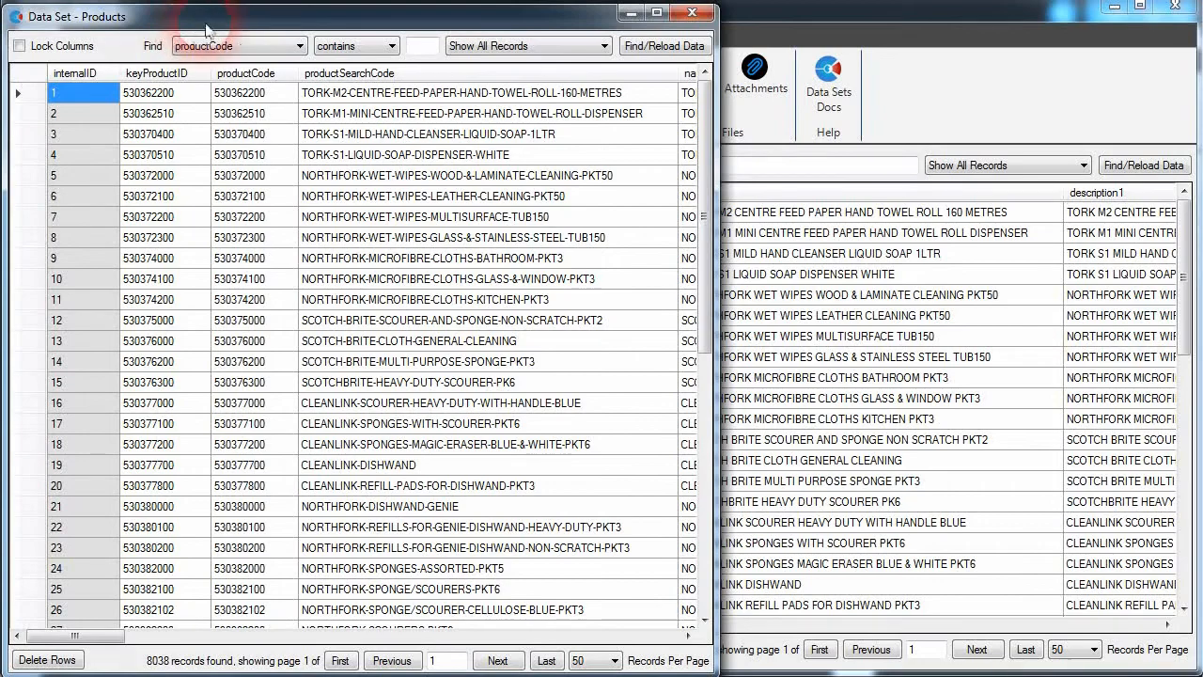
{"action": "left_click_drag", "start_coordinate": [706, 176], "coordinate": [730, 143]}
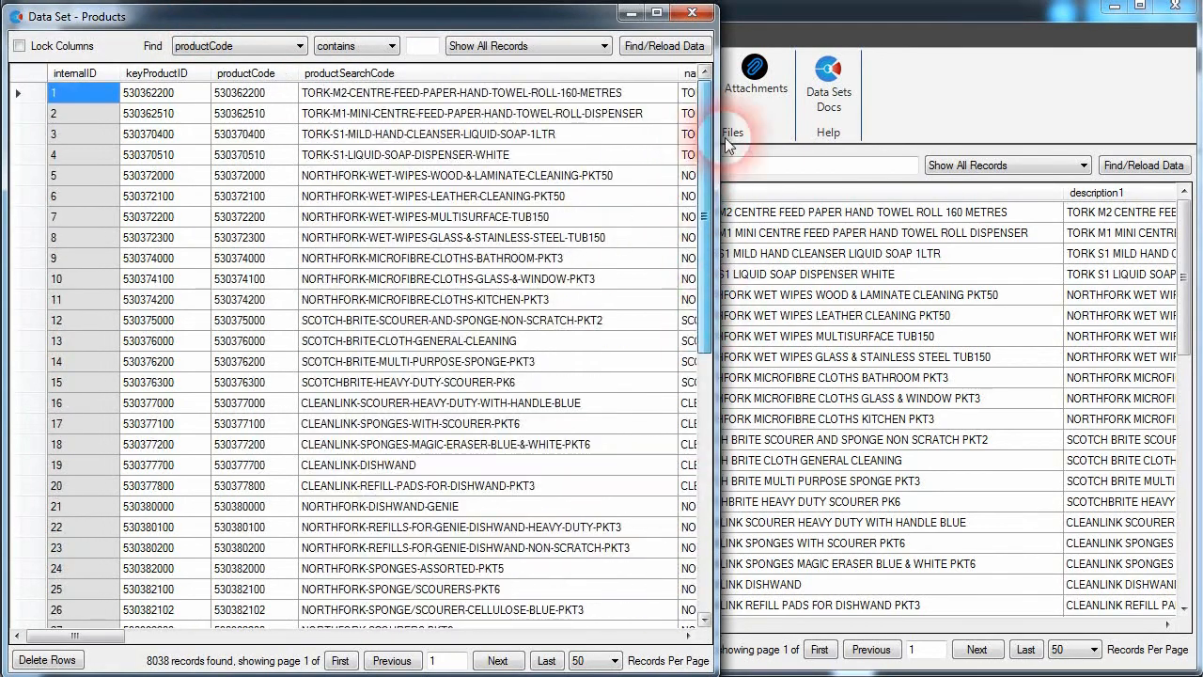
{"action": "left_click_drag", "start_coordinate": [312, 19], "coordinate": [789, 15]}
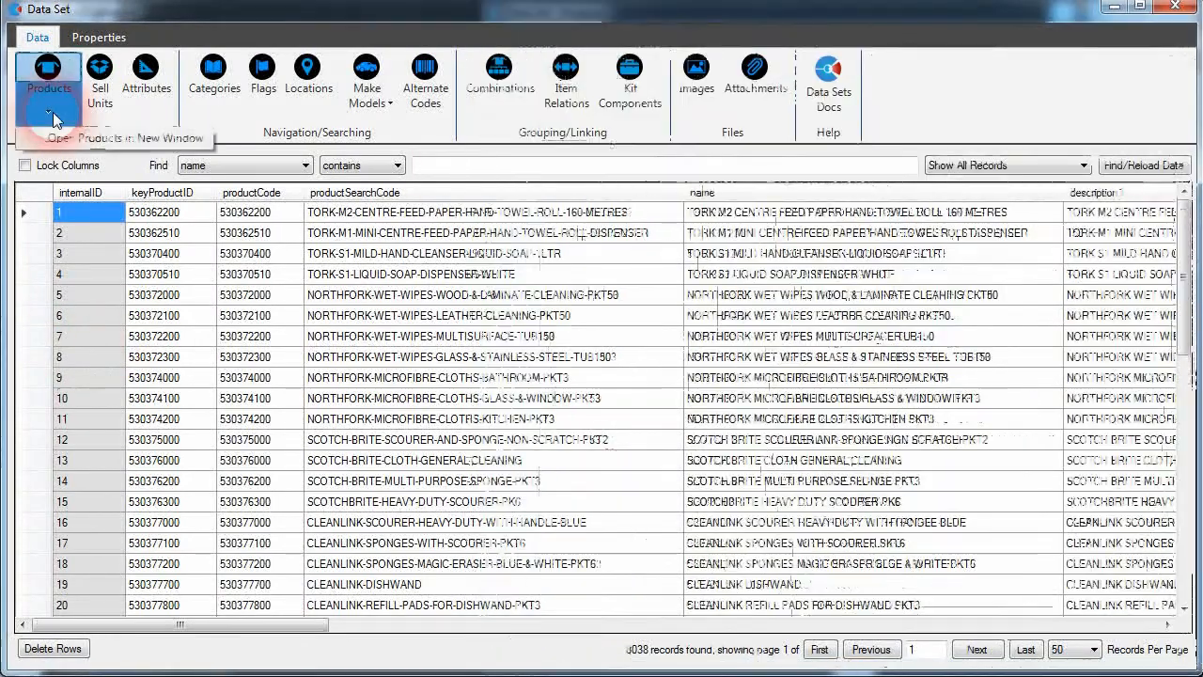
{"action": "left_click", "coordinate": [58, 138]}
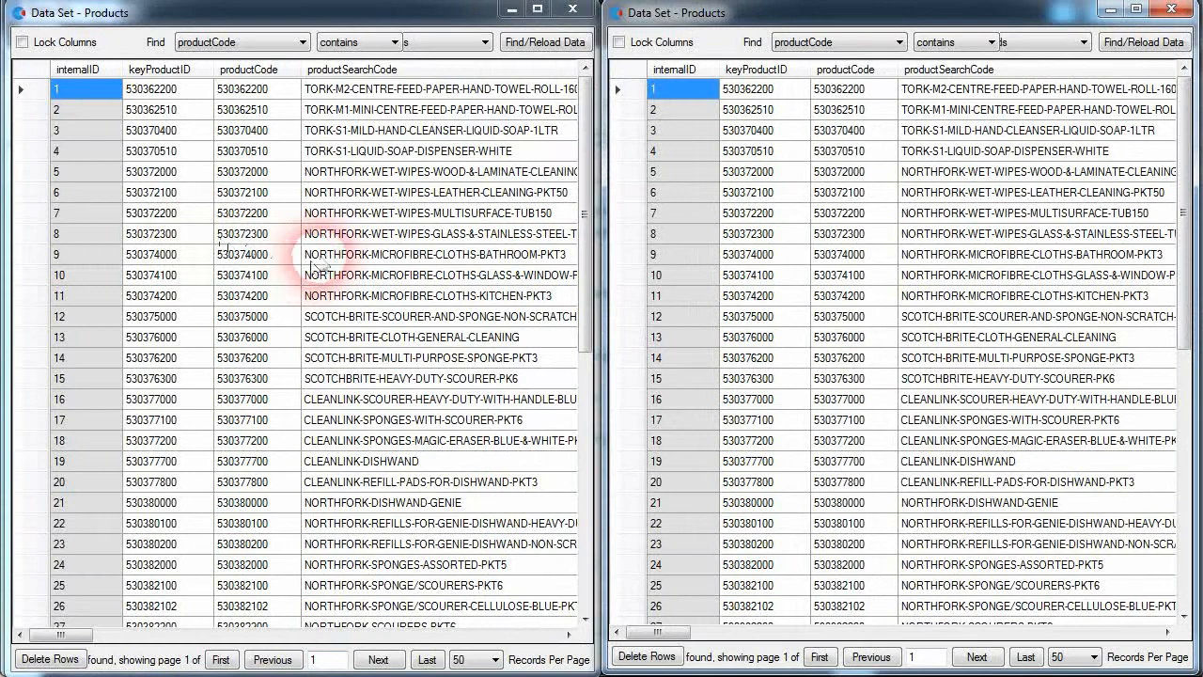
Close the extra Products window, select product 530372000, and show Grouping/Linking > Item Relations.
{"action": "left_click", "coordinate": [456, 334]}
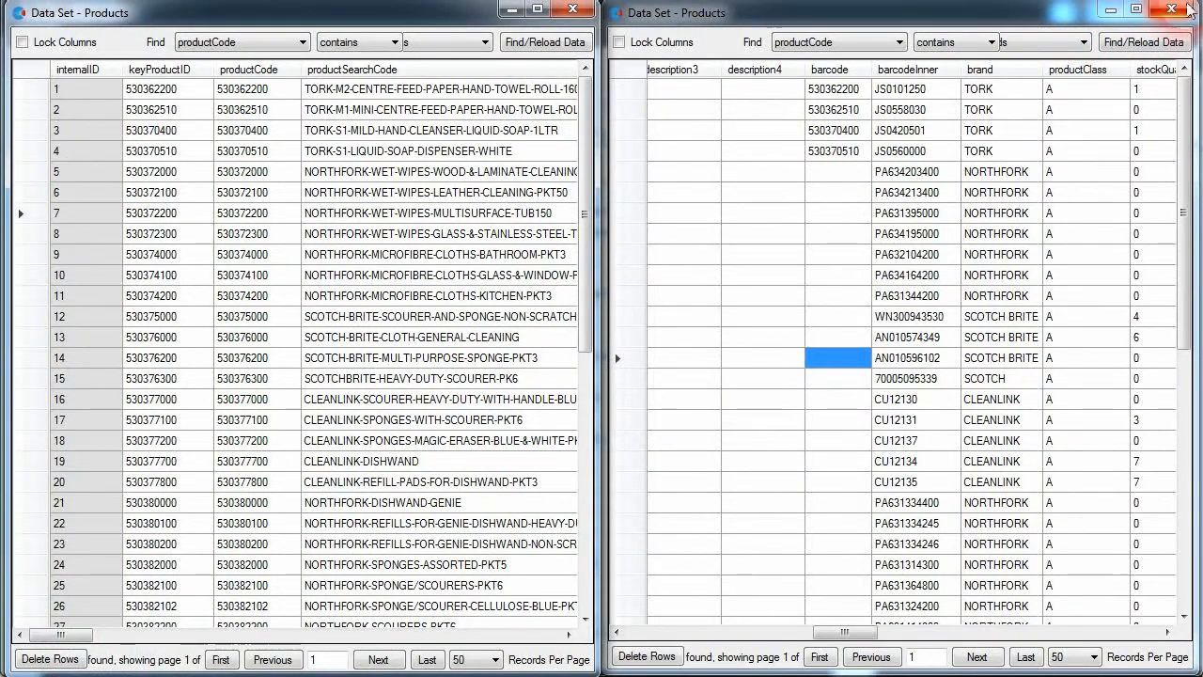
{"action": "left_click", "coordinate": [357, 253]}
{"action": "left_click", "coordinate": [845, 230]}
{"action": "mouse_move", "coordinate": [1184, 130]}
{"action": "left_mouse_down"}
{"action": "mouse_move", "coordinate": [1175, 291]}
{"action": "mouse_move", "coordinate": [1201, 128]}
{"action": "left_mouse_up"}
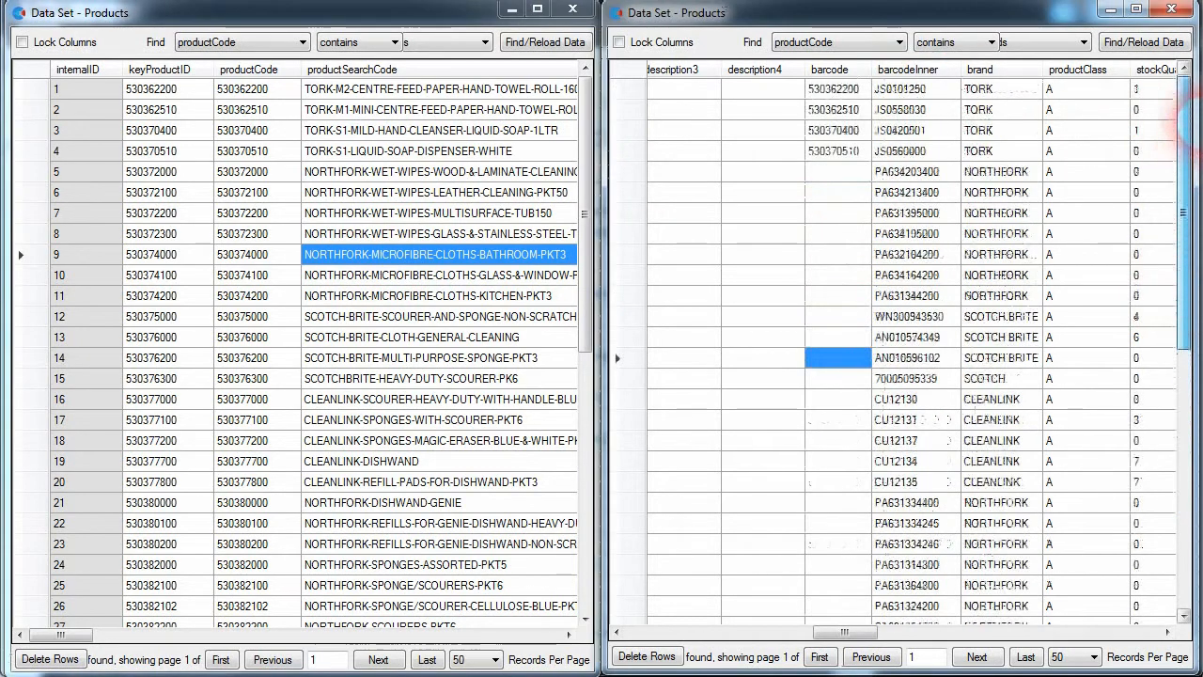
{"action": "left_click", "coordinate": [1173, 10]}
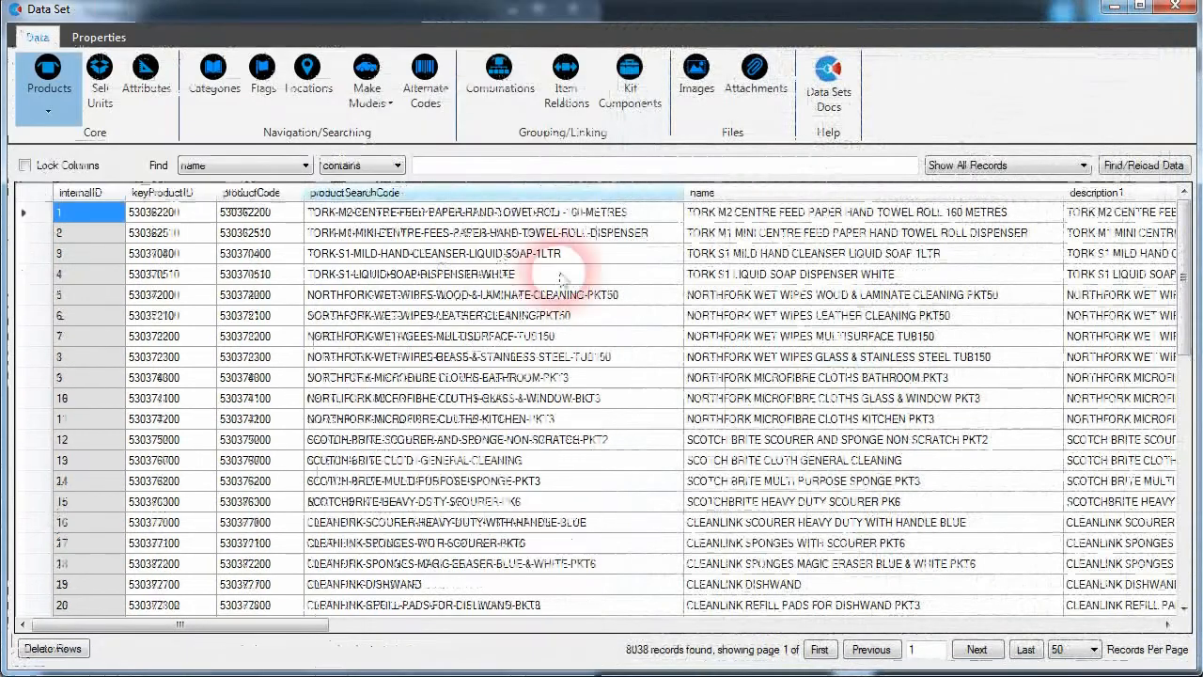
{"action": "left_click", "coordinate": [146, 146]}
{"action": "left_click", "coordinate": [158, 171]}
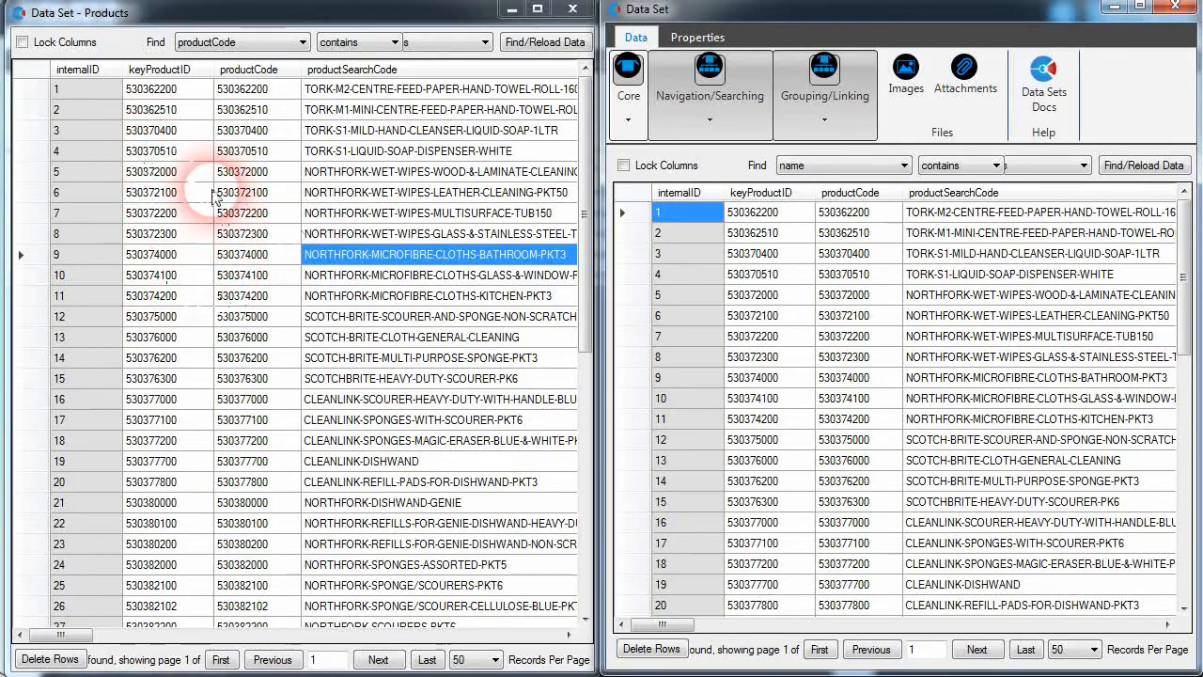
{"action": "left_click", "coordinate": [714, 79]}
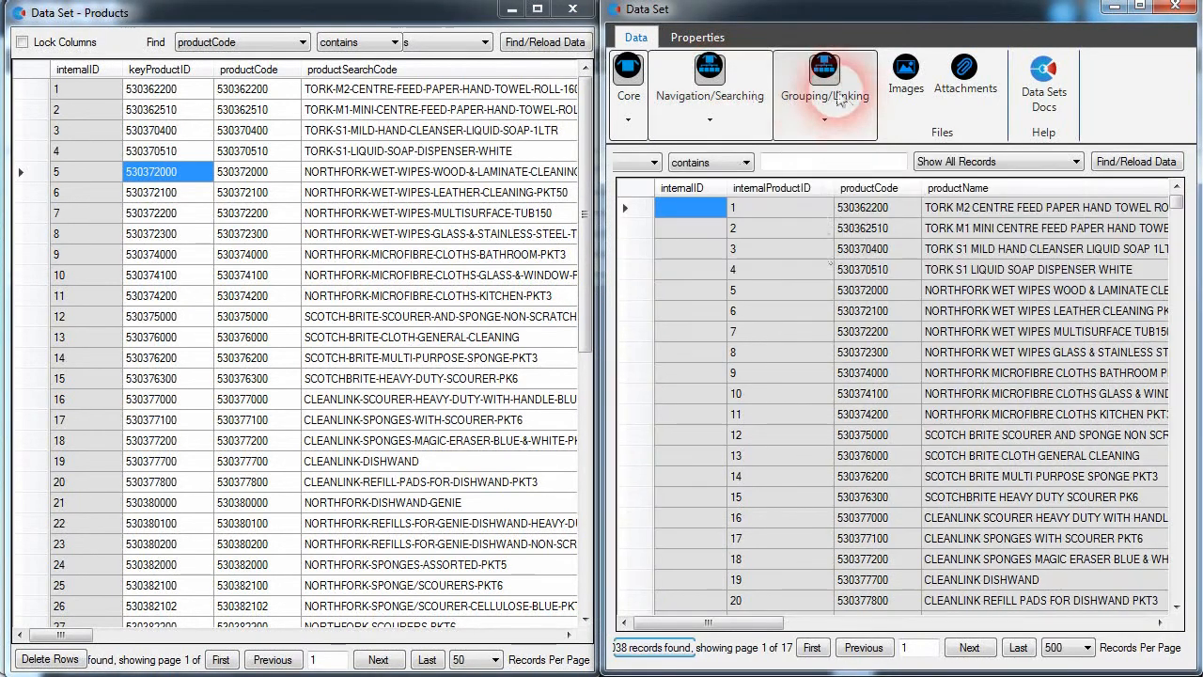
{"action": "left_click", "coordinate": [825, 78]}
Relate 530372000, 530372100 and 530372200 to 530374100, 530380000 and 530380100 by pasting product IDs.
{"action": "left_click_drag", "start_coordinate": [760, 622], "coordinate": [912, 605]}
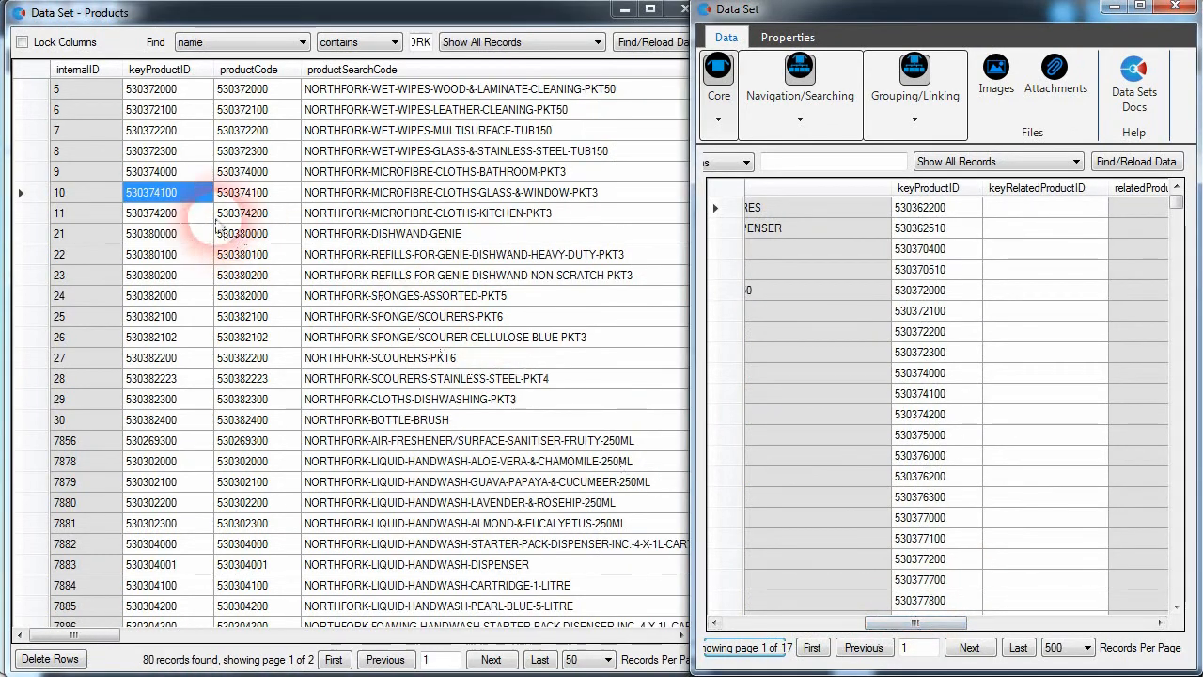
{"action": "left_click", "coordinate": [186, 199]}
{"action": "key", "text": "ctrl+c"}
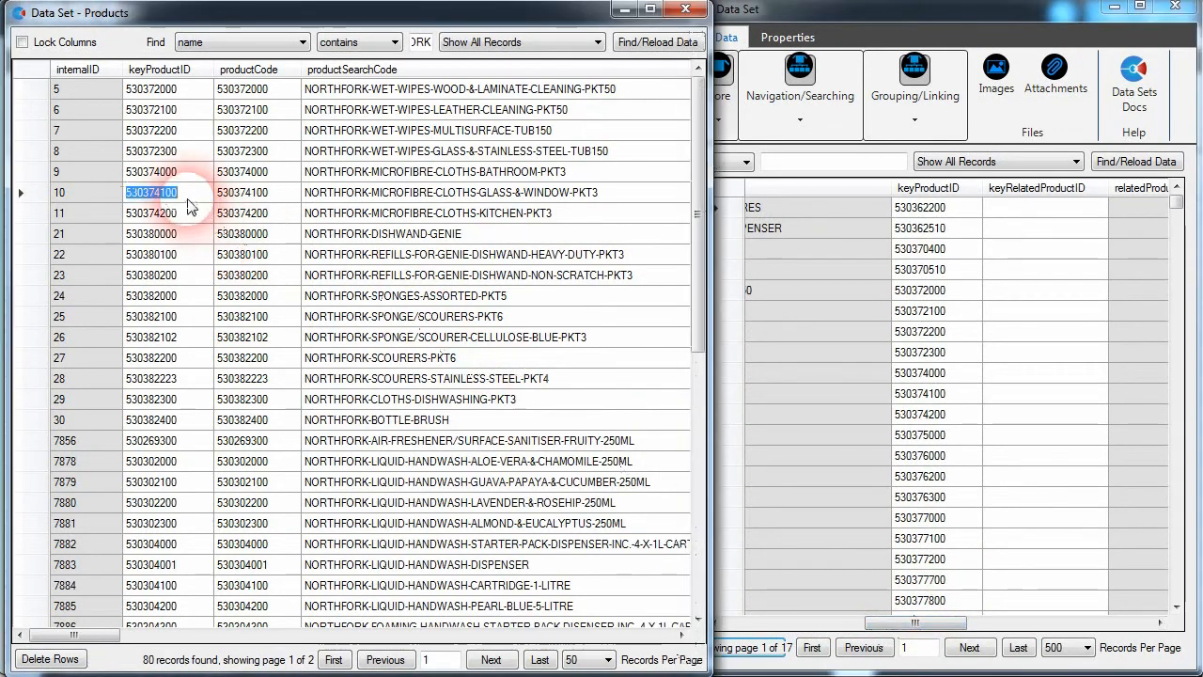
{"action": "left_click", "coordinate": [1034, 290]}
{"action": "key", "text": "ctrl+v"}
{"action": "left_click", "coordinate": [1030, 316]}
{"action": "left_click", "coordinate": [171, 235]}
{"action": "key", "text": "ctrl+c"}
{"action": "left_click", "coordinate": [1010, 312]}
{"action": "key", "text": "ctrl+v"}
{"action": "left_click", "coordinate": [1000, 334]}
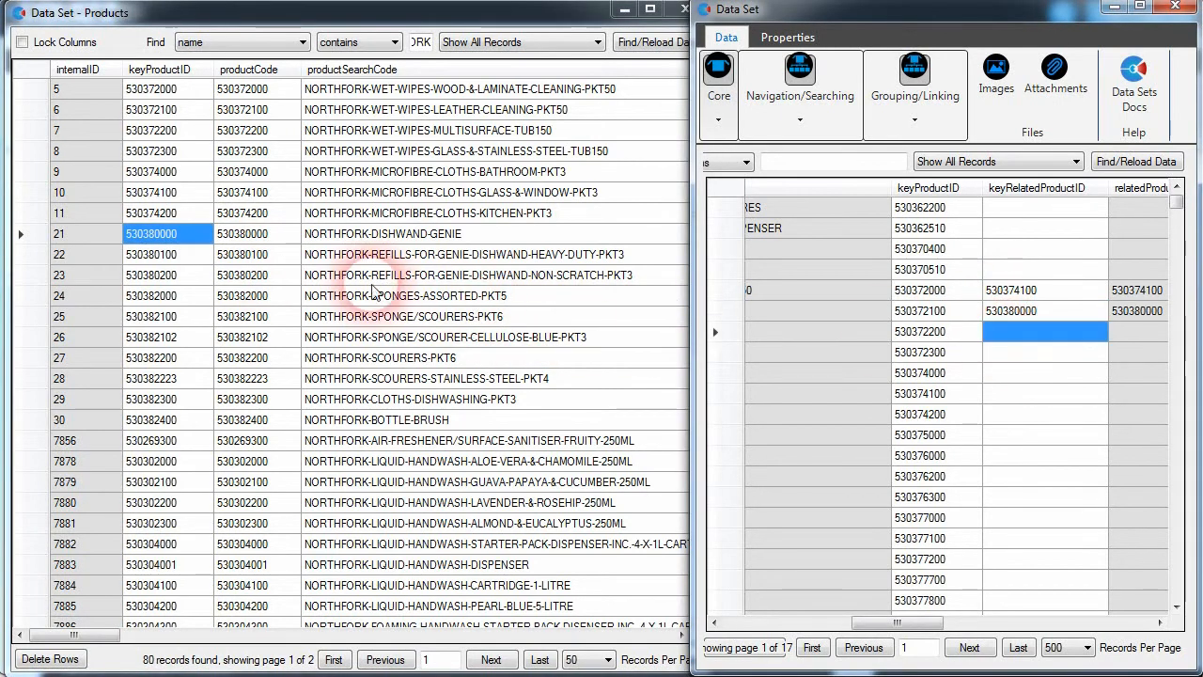
{"action": "left_click", "coordinate": [169, 253]}
{"action": "key", "text": "ctrl+c"}
{"action": "left_click", "coordinate": [1033, 330]}
{"action": "key", "text": "ctrl+v"}
{"action": "left_click", "coordinate": [1034, 353]}
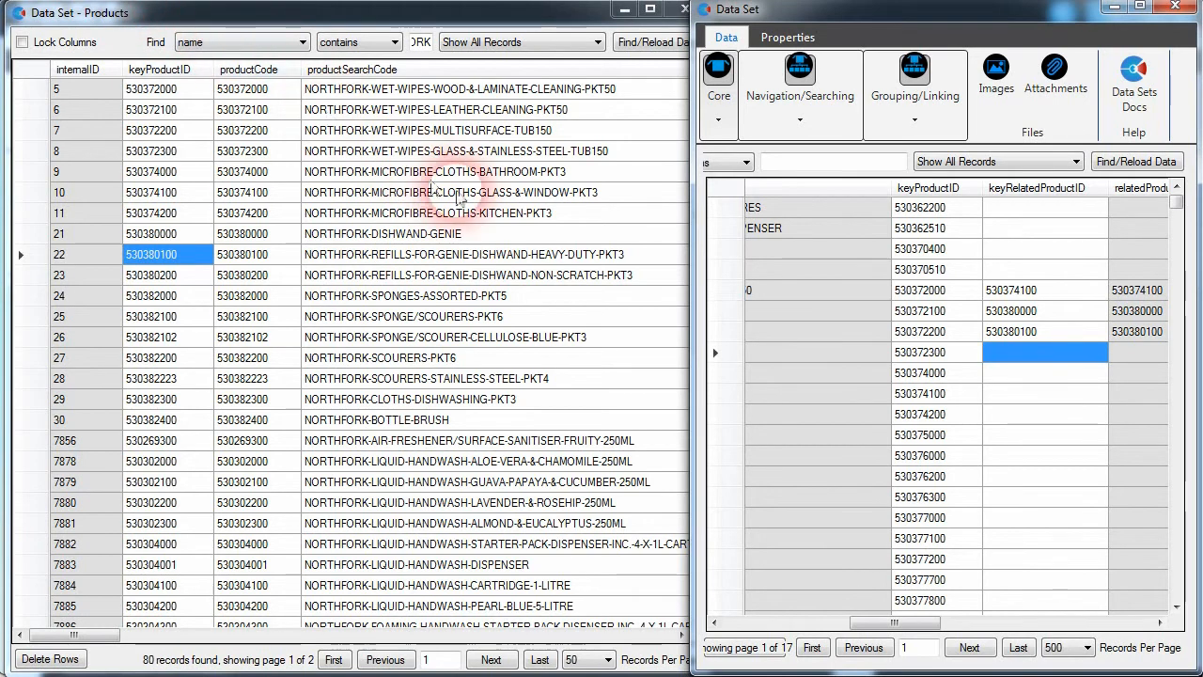
Show Locations > Location Product Stock Quantities and maximize the Data Set window.
{"action": "left_click_drag", "start_coordinate": [896, 624], "coordinate": [736, 648]}
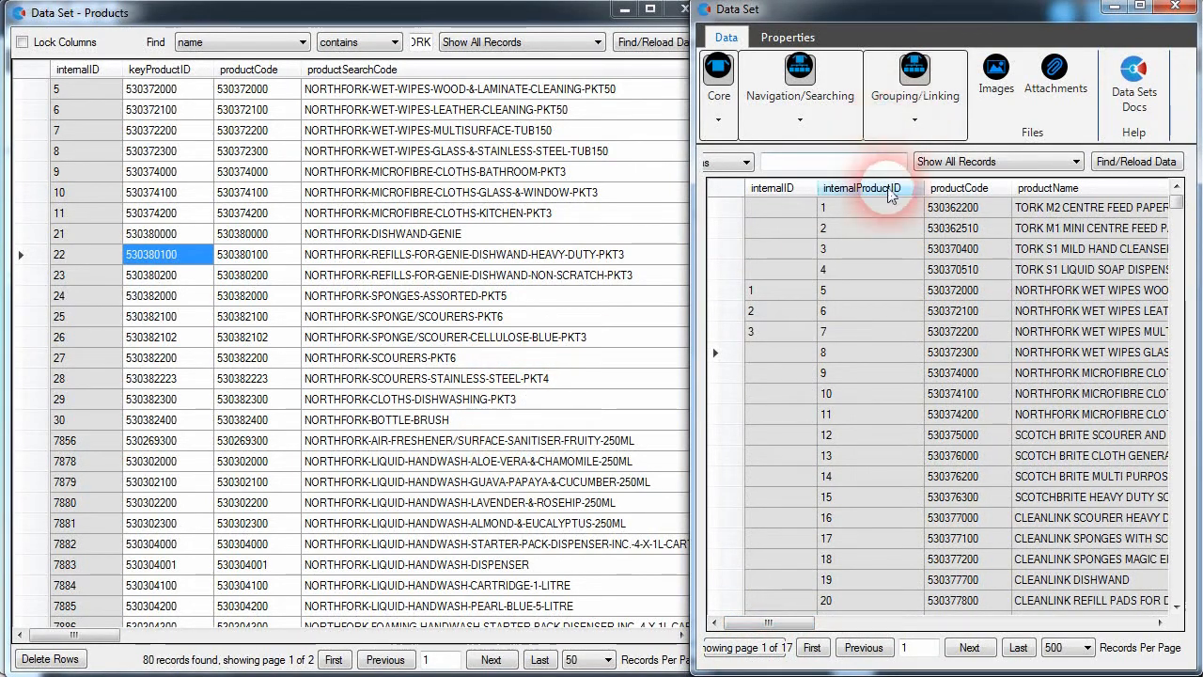
{"action": "left_click", "coordinate": [868, 120]}
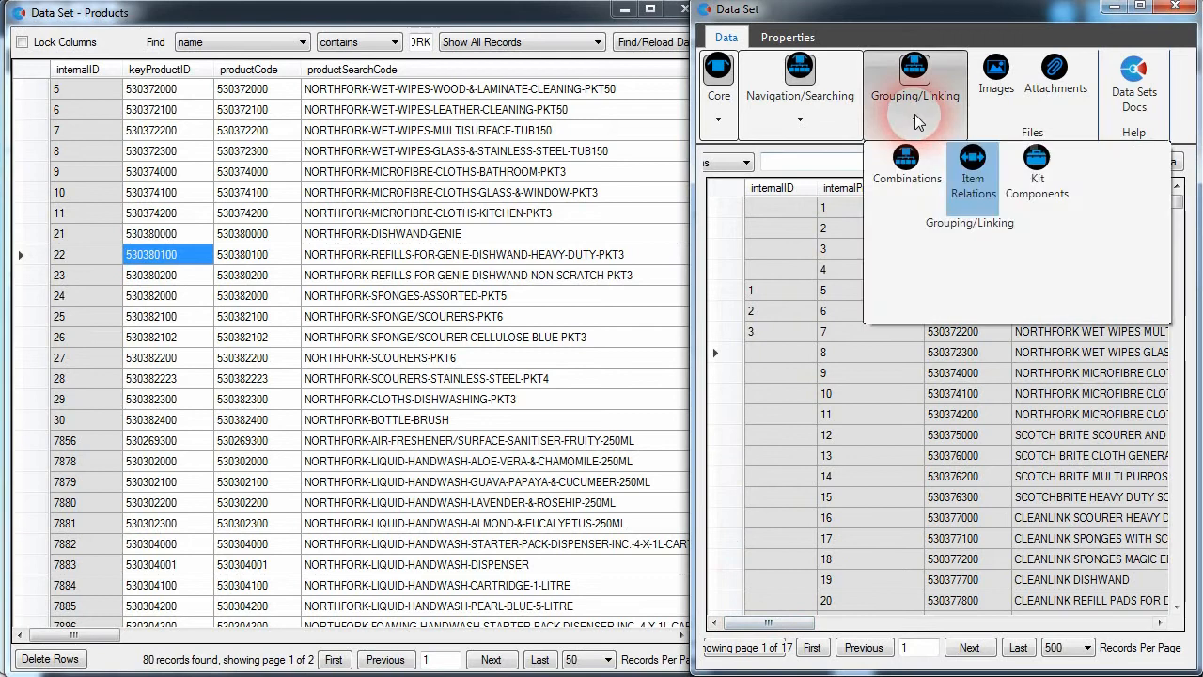
{"action": "left_click", "coordinate": [458, 299]}
{"action": "left_click", "coordinate": [794, 80]}
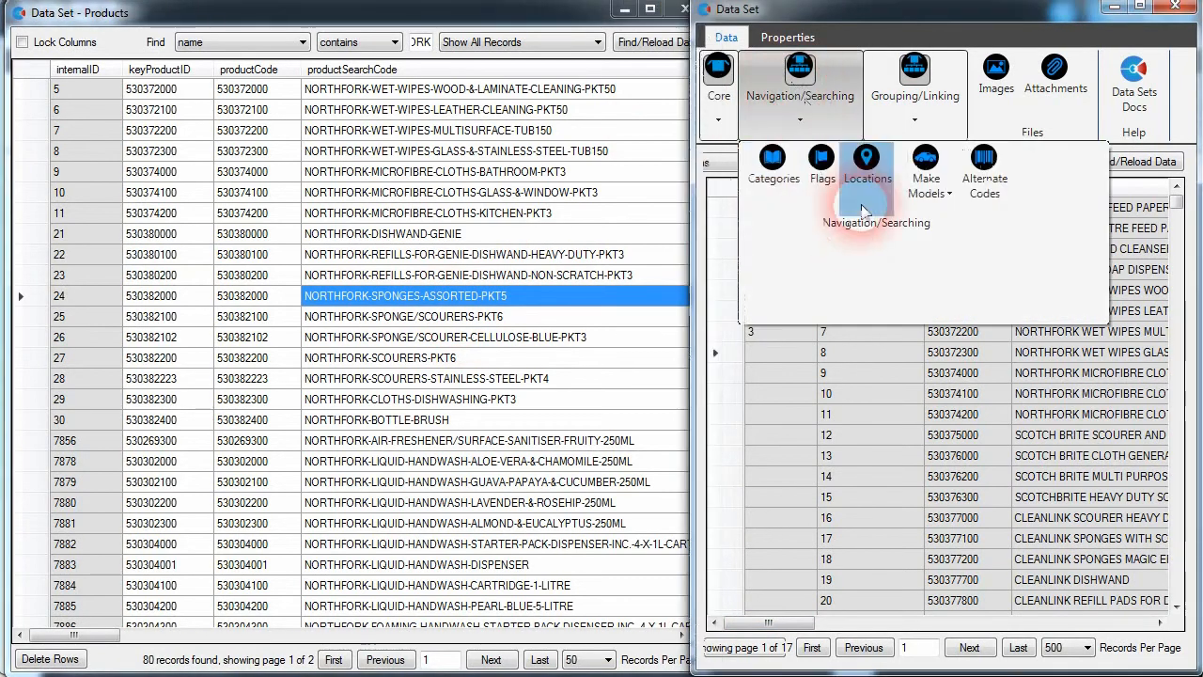
{"action": "left_click", "coordinate": [799, 174]}
{"action": "left_click", "coordinate": [872, 161]}
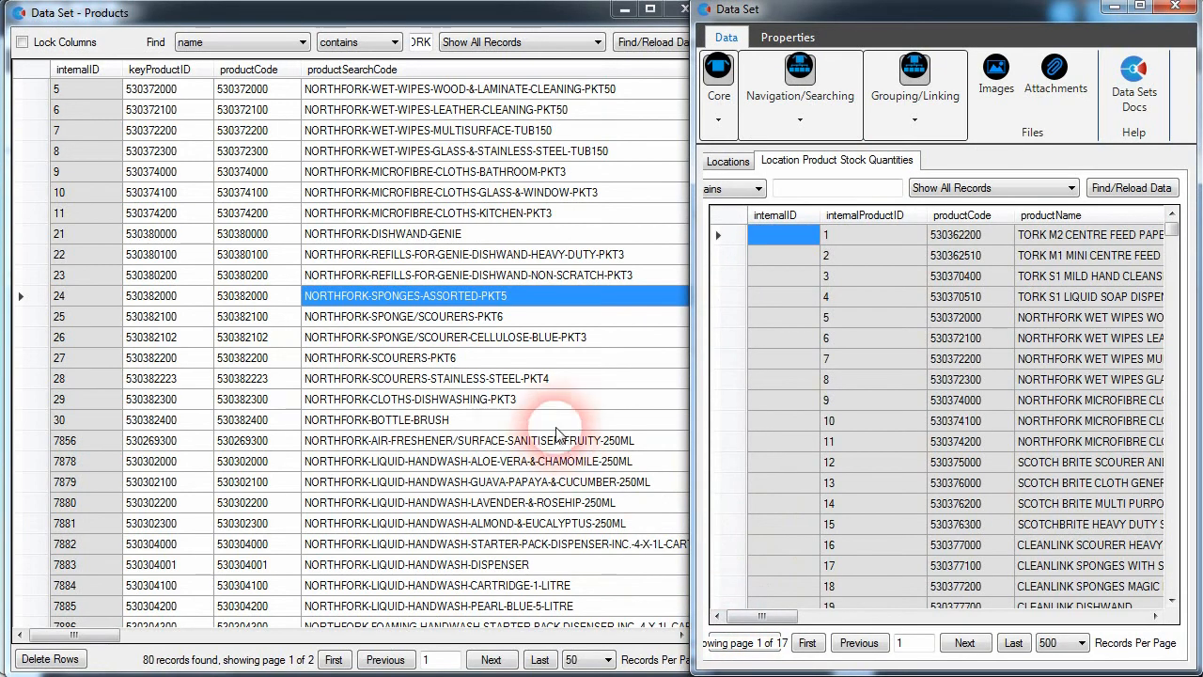
{"action": "left_click_drag", "start_coordinate": [761, 616], "coordinate": [851, 594]}
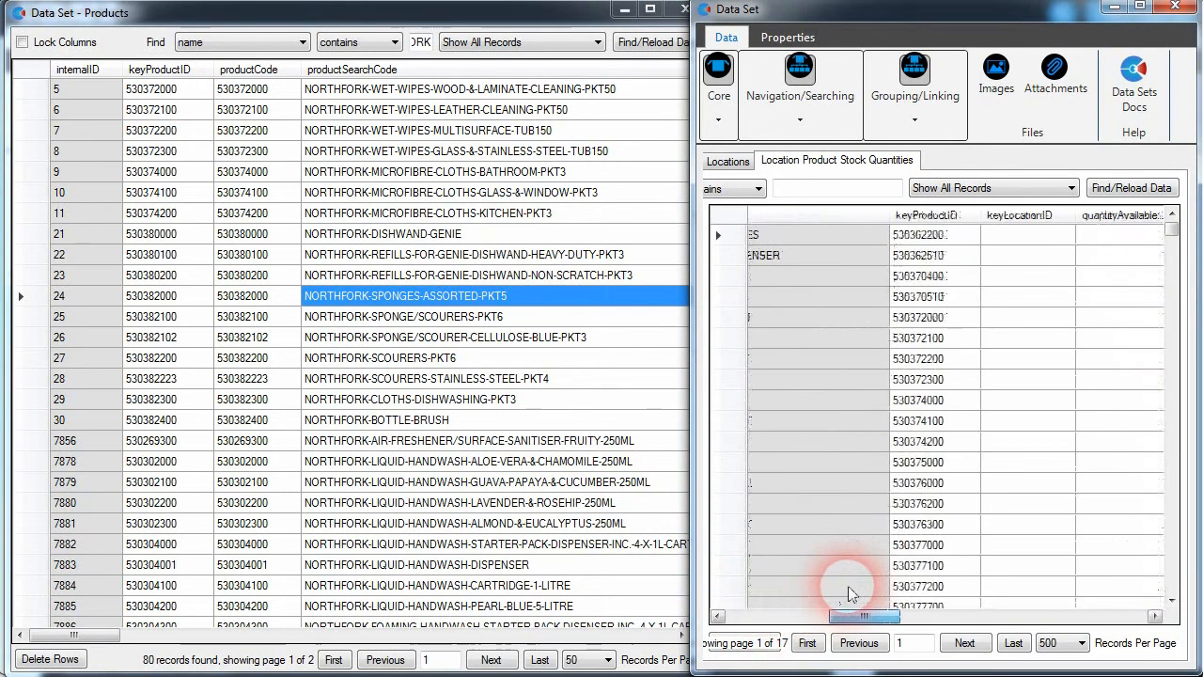
{"action": "double_click", "coordinate": [705, 9]}
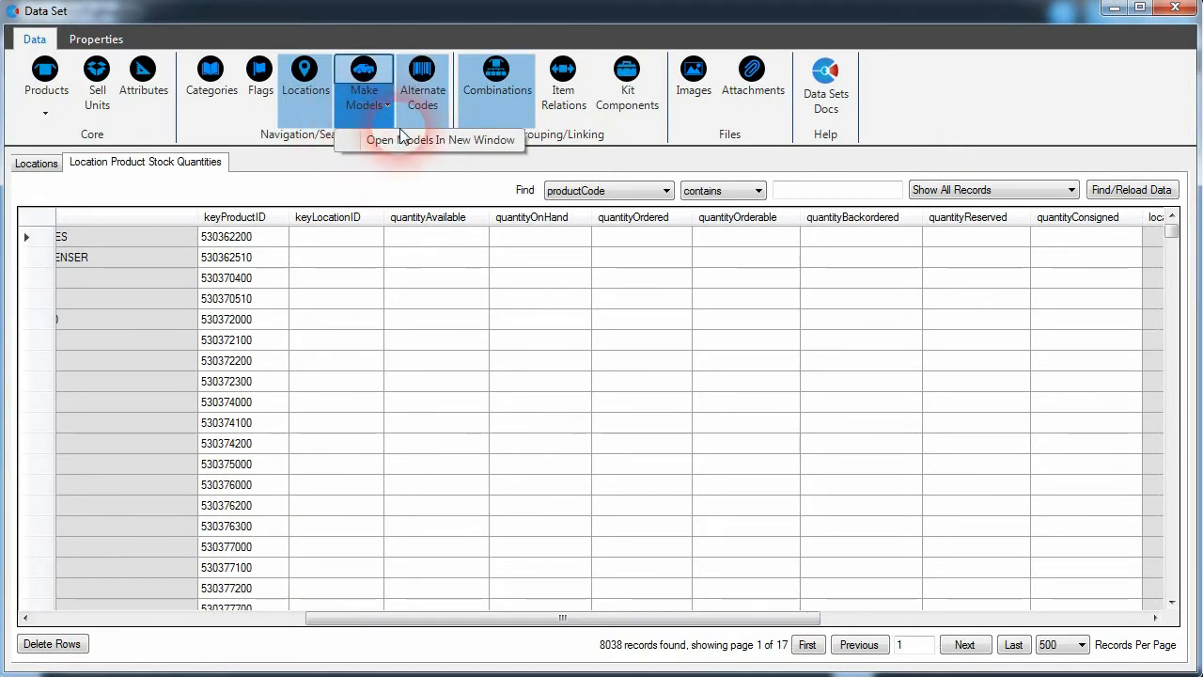
Place Maker Models in its own window beside the main window showing Model Product Category Mappings.
{"action": "left_click", "coordinate": [406, 139]}
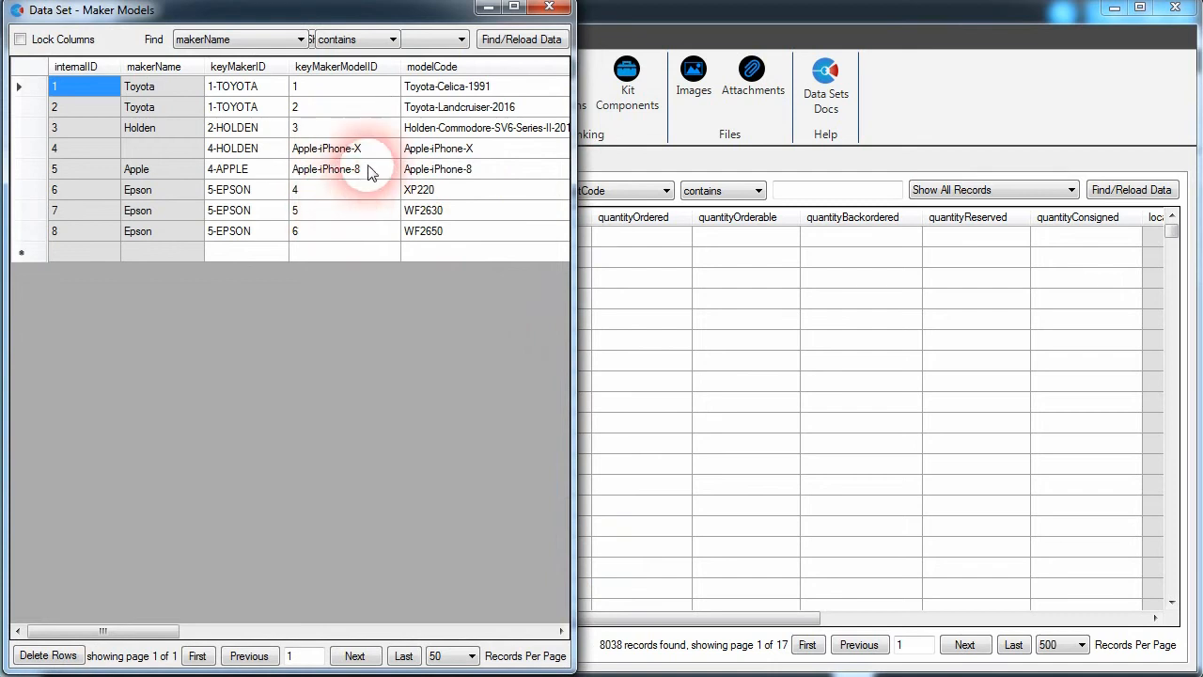
{"action": "left_click", "coordinate": [677, 23]}
{"action": "left_click_drag", "start_coordinate": [11, 264], "coordinate": [592, 258]}
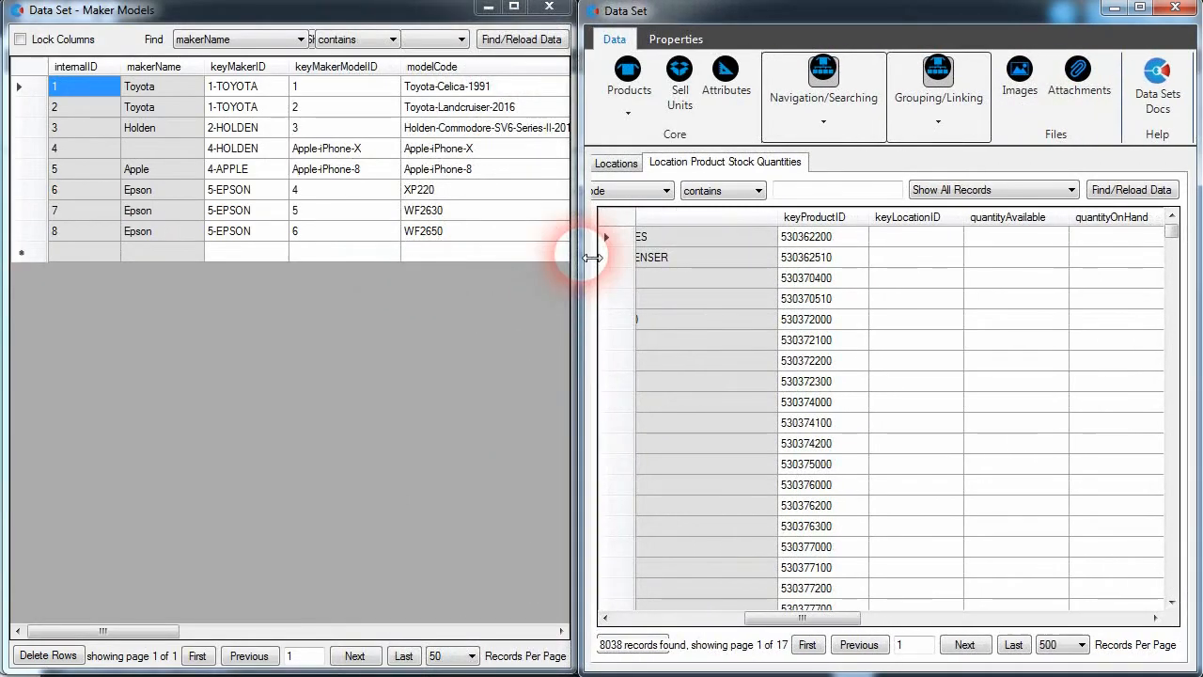
{"action": "left_click", "coordinate": [809, 79]}
{"action": "left_click", "coordinate": [955, 183]}
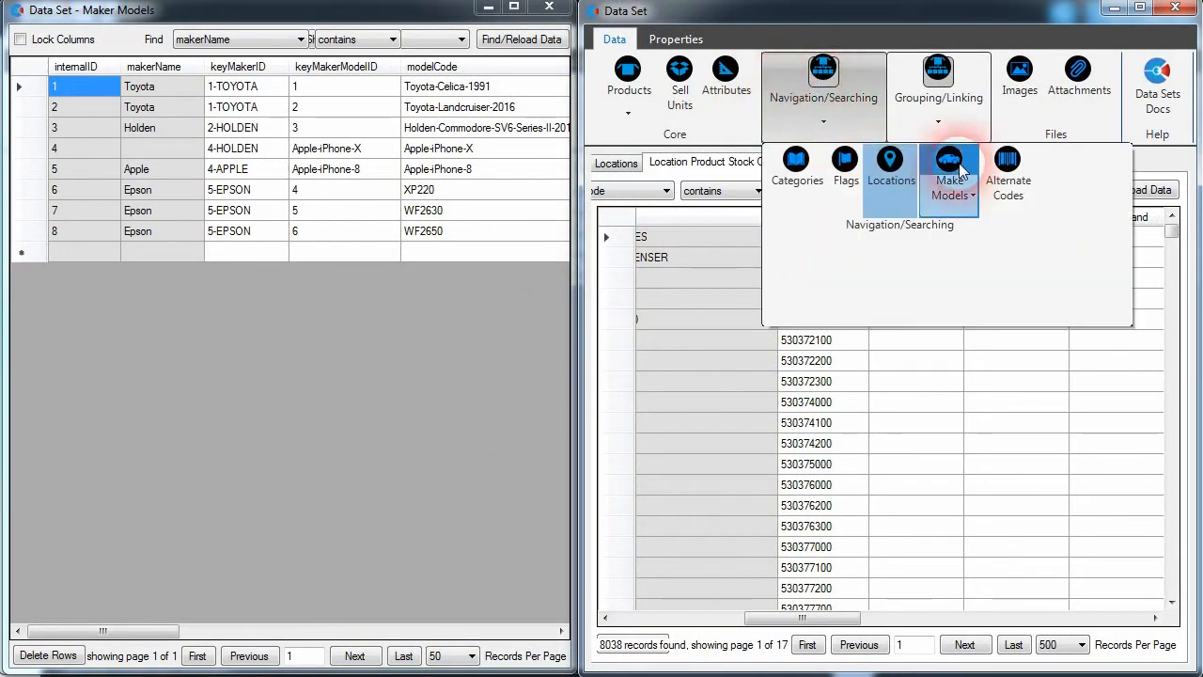
Add three mapping rows with keyMakerModelID 5-EPSON, copied from Maker Models rows 6–8.
{"action": "left_click", "coordinate": [236, 191]}
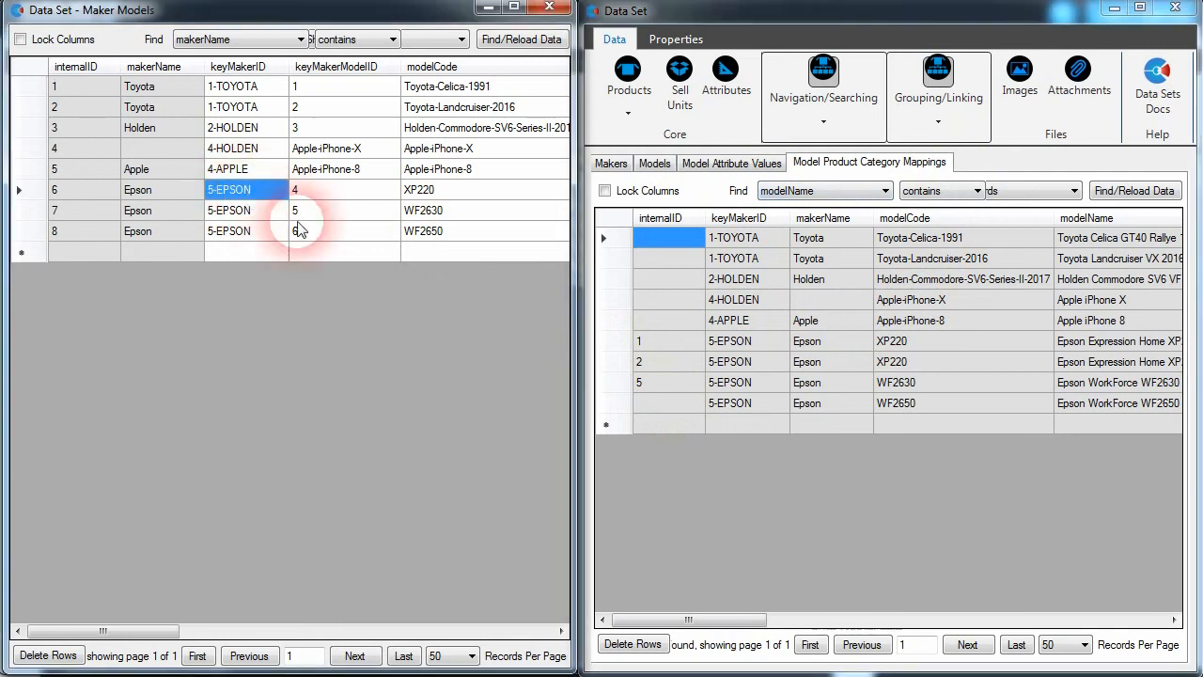
{"action": "left_click_drag", "start_coordinate": [760, 622], "coordinate": [846, 564]}
{"action": "left_click", "coordinate": [889, 423]}
{"action": "key", "text": "ctrl+v"}
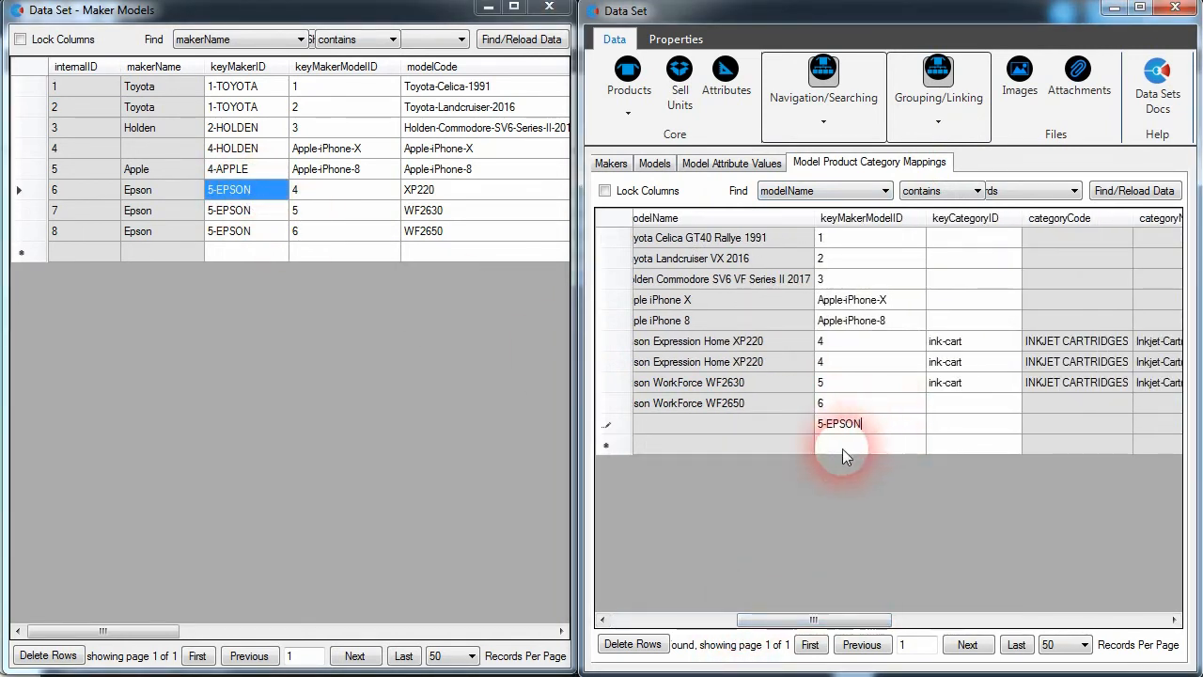
{"action": "left_click", "coordinate": [229, 211]}
{"action": "key", "text": "ctrl+c"}
{"action": "left_click", "coordinate": [881, 450]}
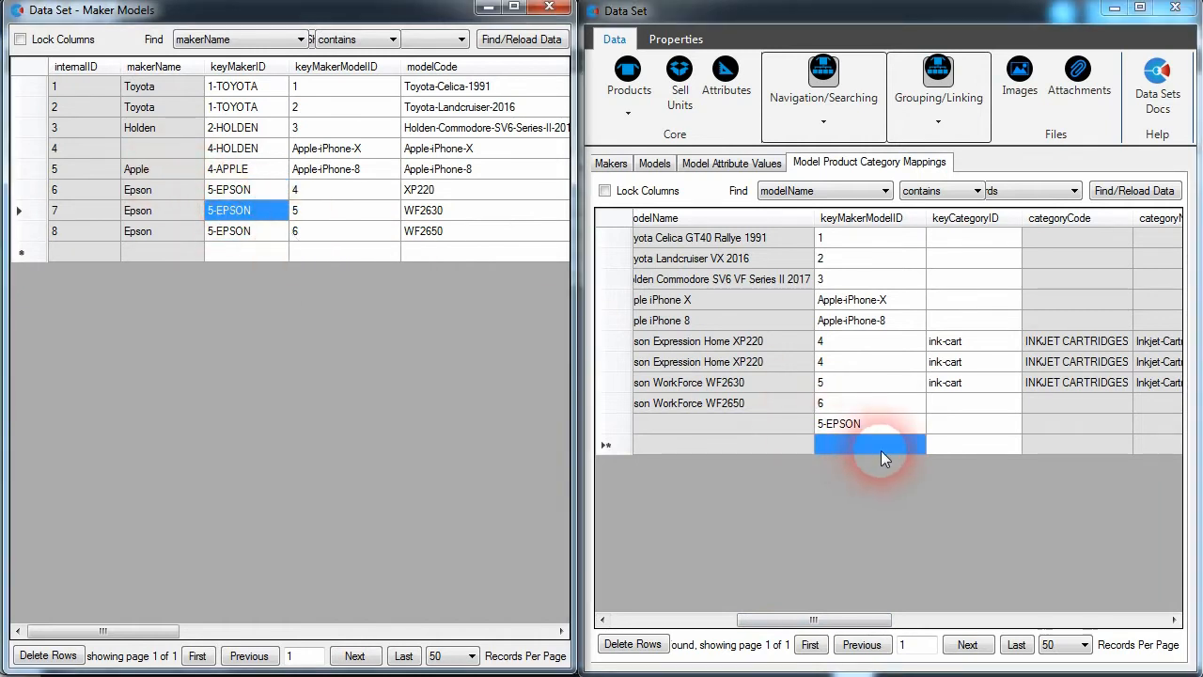
{"action": "key", "text": "ctrl+v"}
{"action": "left_click", "coordinate": [231, 231]}
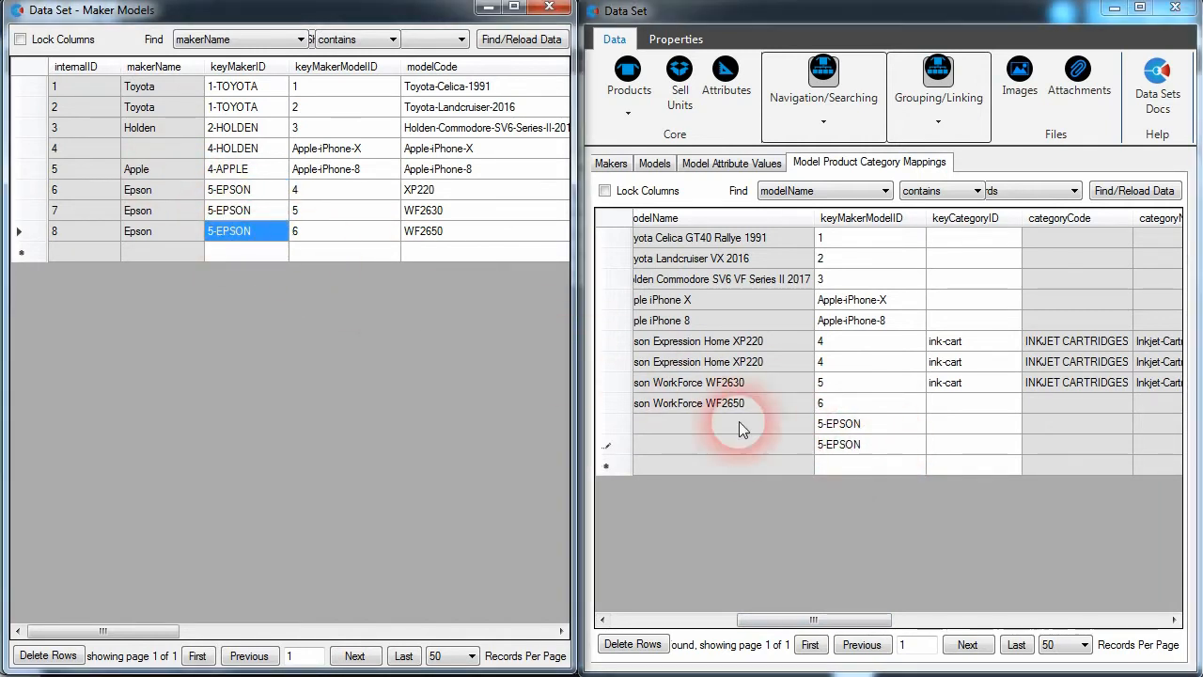
{"action": "left_click", "coordinate": [873, 465]}
{"action": "key", "text": "ctrl+v"}
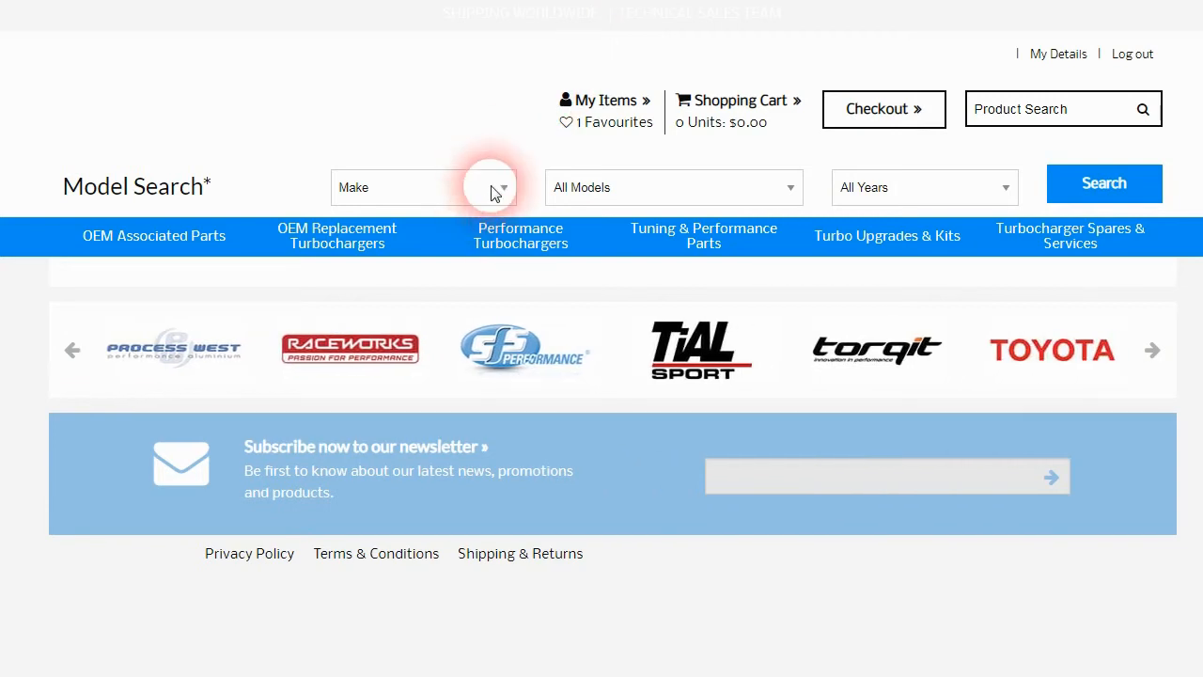
Search the web store for TOYOTA Camry and browse the 2020 CAMRY 3.5 (GSV70_) Sedan 224kW parts.
{"action": "left_click", "coordinate": [495, 191]}
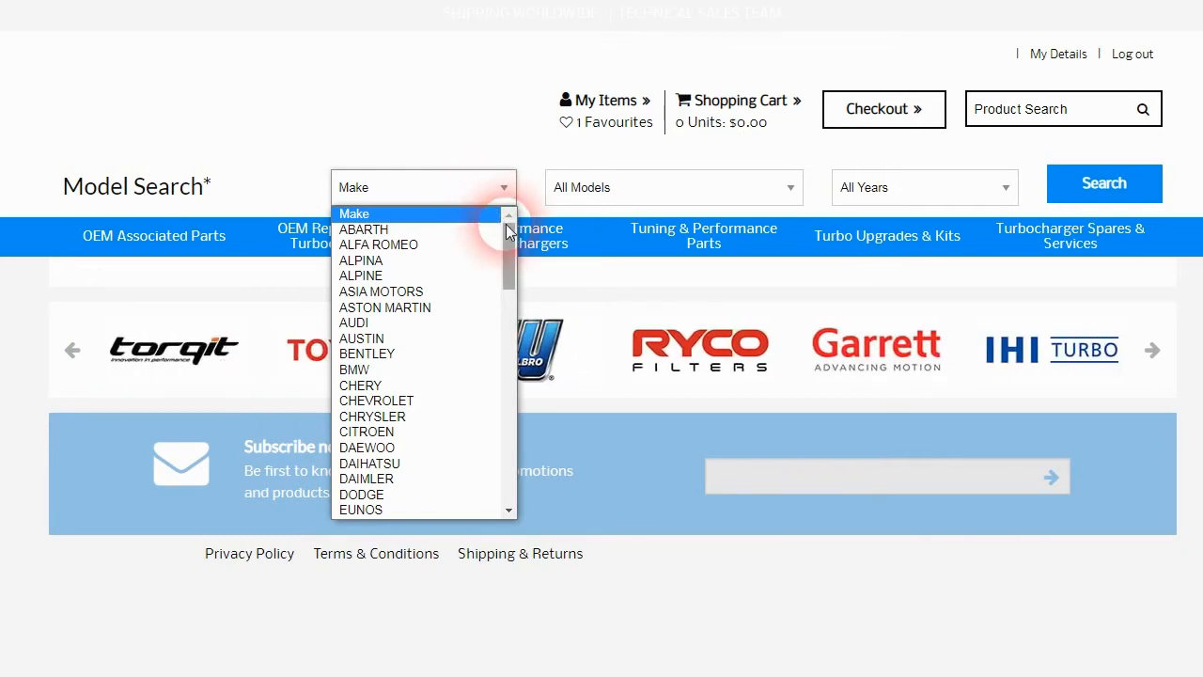
{"action": "left_click_drag", "start_coordinate": [508, 230], "coordinate": [487, 469]}
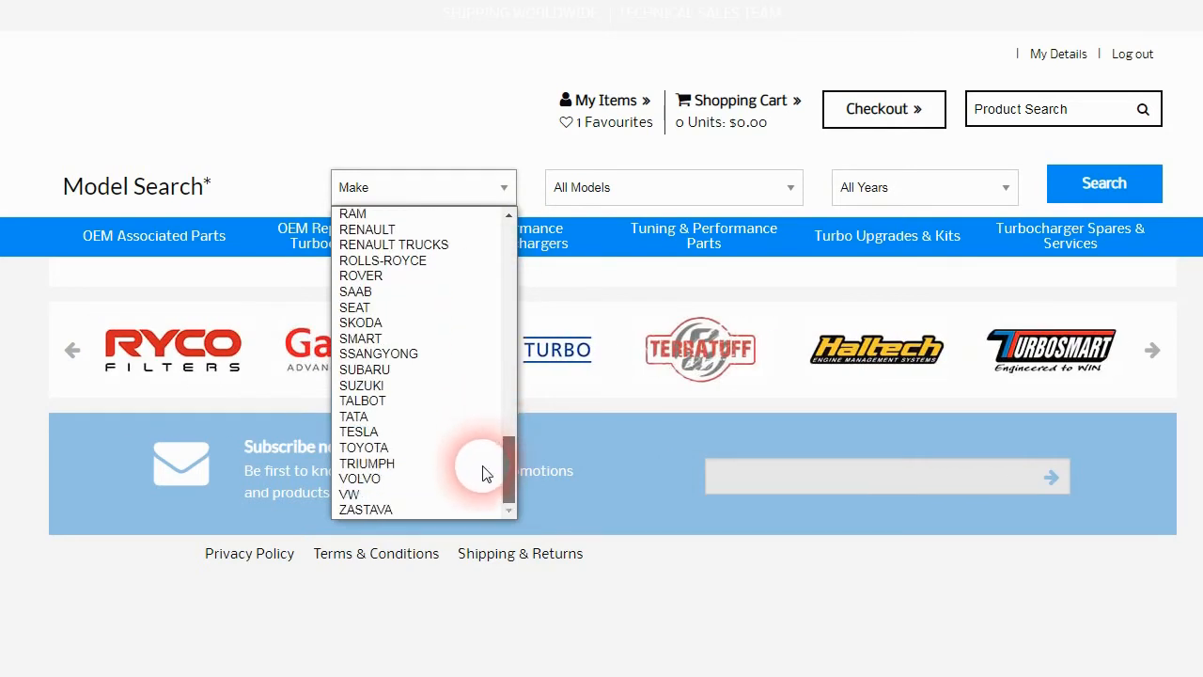
{"action": "left_click", "coordinate": [416, 448]}
{"action": "left_click", "coordinate": [783, 191]}
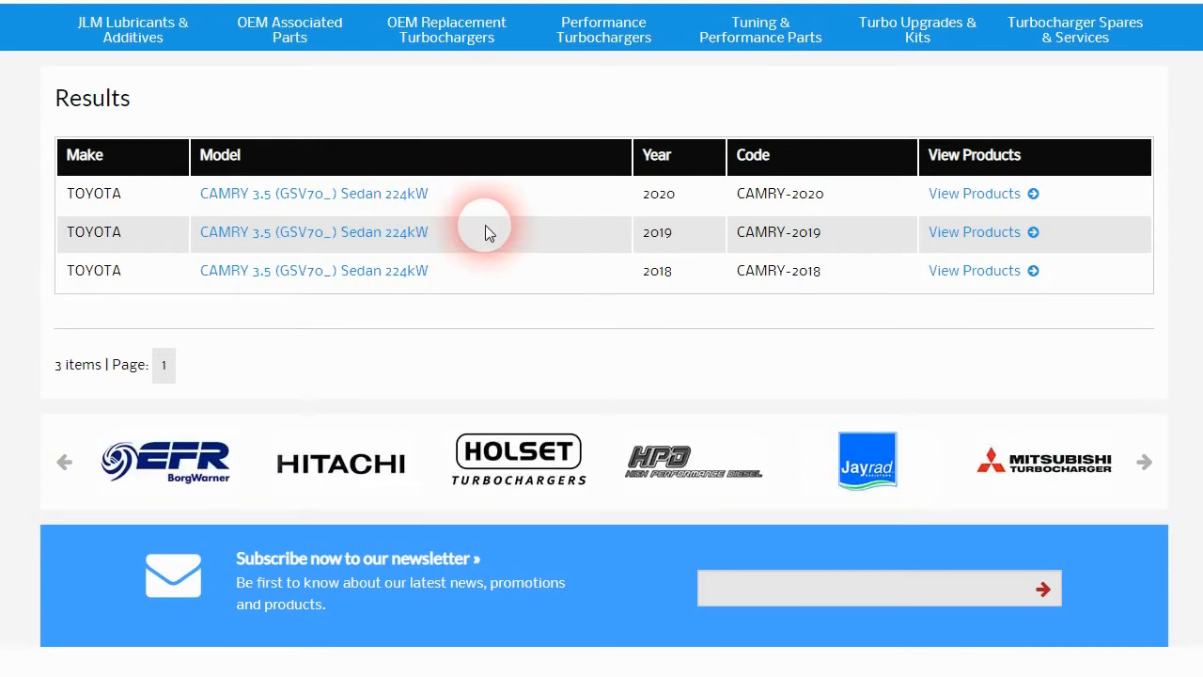
{"action": "left_click", "coordinate": [958, 194]}
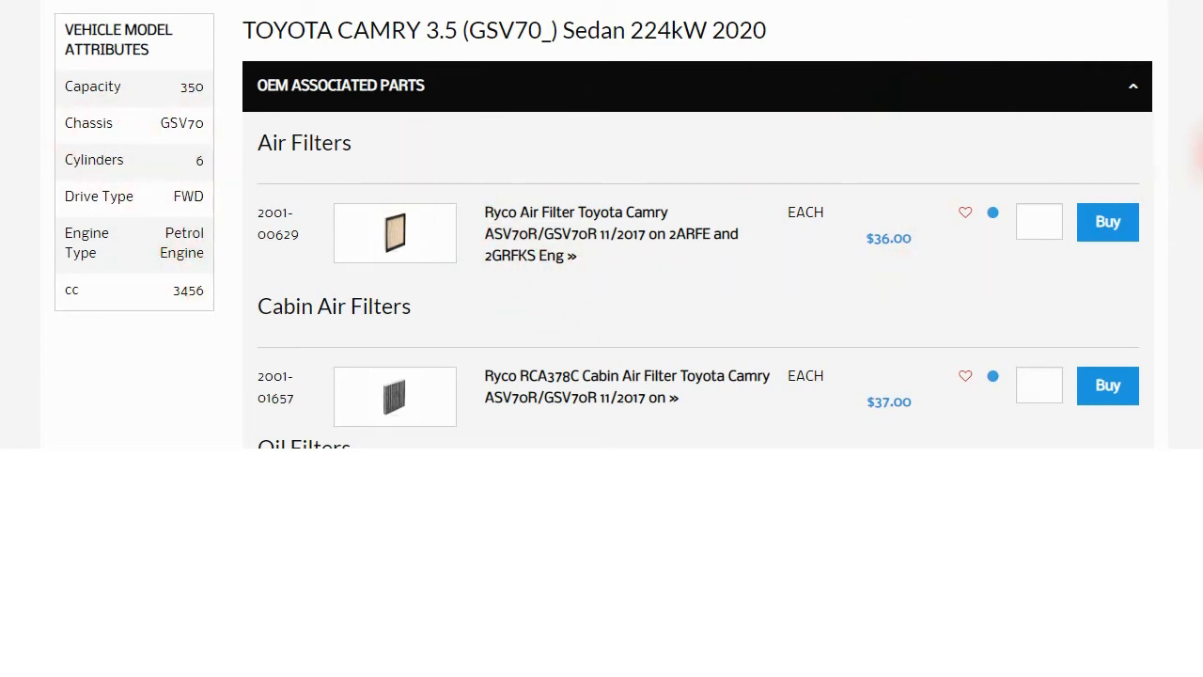
{"action": "scroll", "coordinate": [1200, 162], "scroll_direction": "down", "scroll_amount": 2}
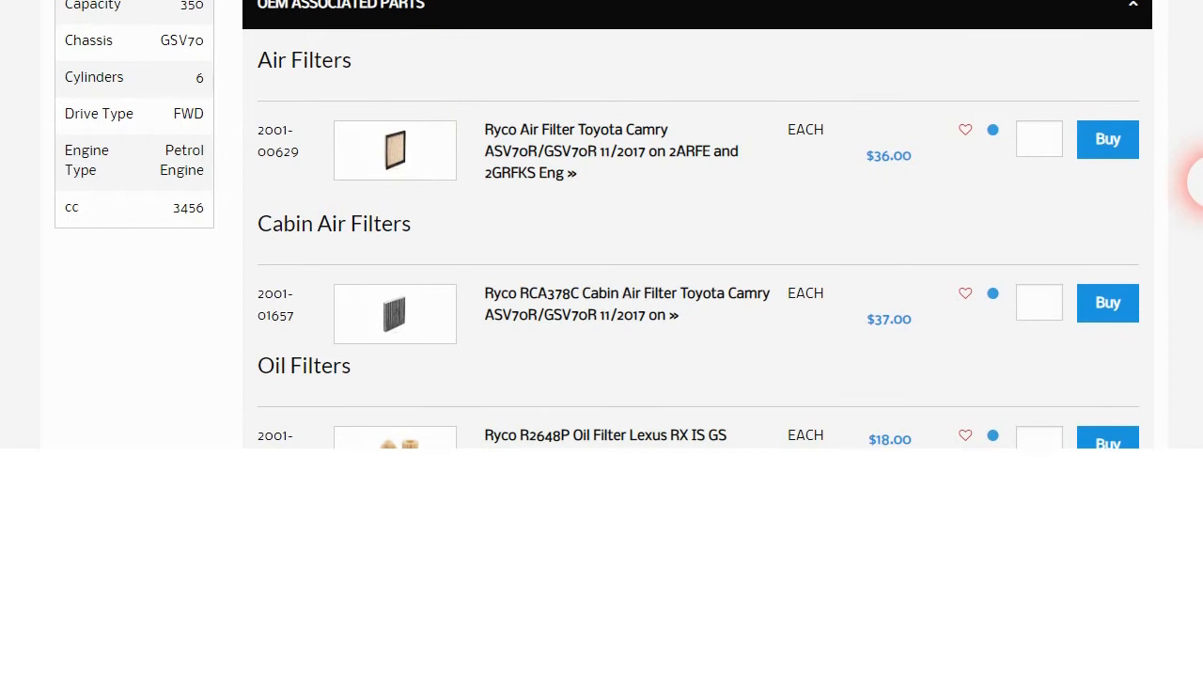
{"action": "scroll", "coordinate": [1196, 181], "scroll_direction": "down", "scroll_amount": 2}
{"action": "scroll", "coordinate": [1194, 188], "scroll_direction": "up", "scroll_amount": 3}
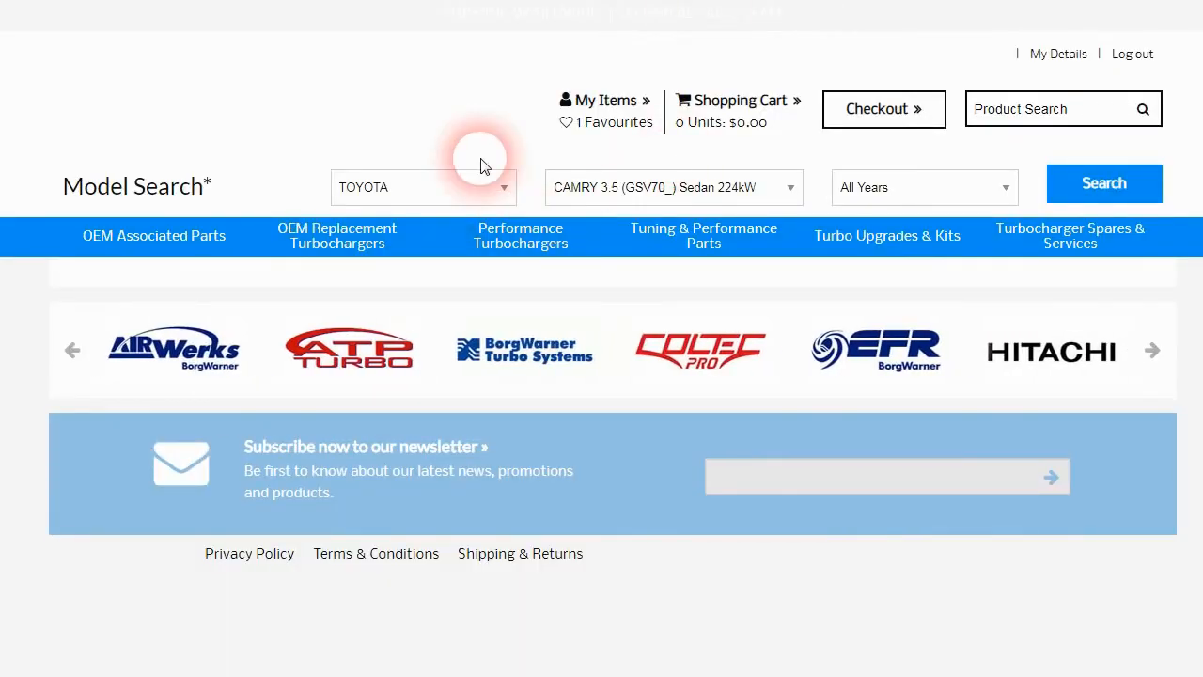
Review the TOYOTA Make, All Models and All Years choices and highlight the vehicle model attributes.
{"action": "left_click", "coordinate": [497, 187]}
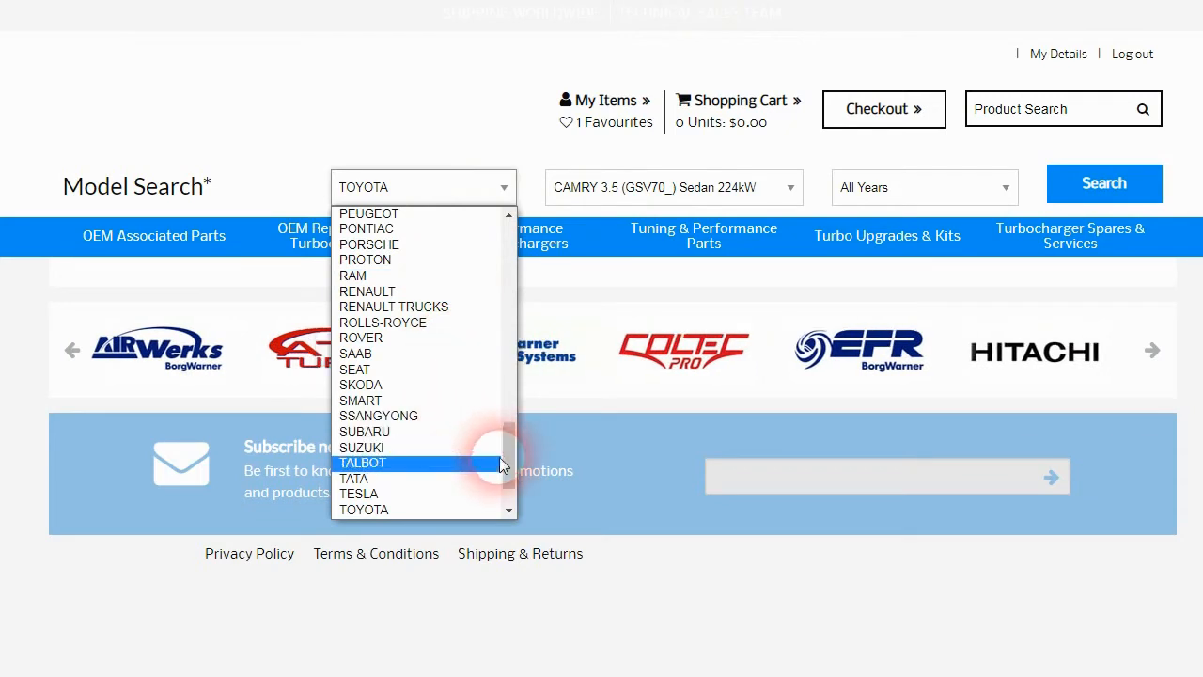
{"action": "left_click_drag", "start_coordinate": [509, 461], "coordinate": [509, 287]}
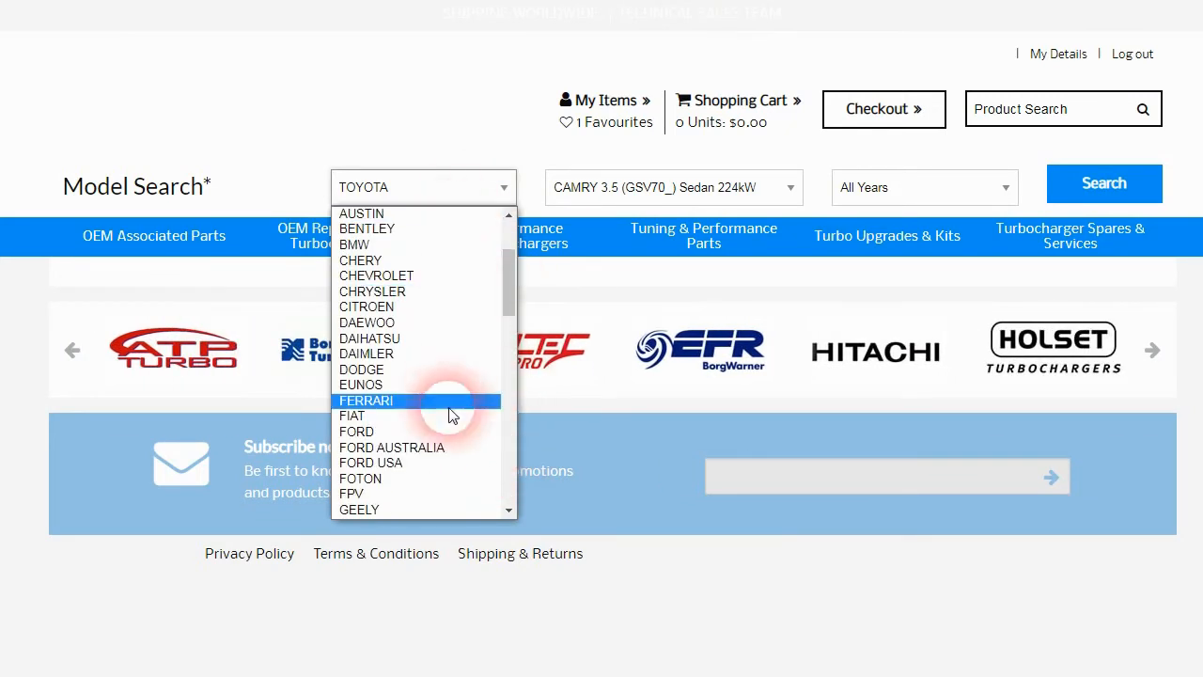
{"action": "left_click", "coordinate": [754, 191]}
{"action": "left_click", "coordinate": [755, 191]}
{"action": "left_click", "coordinate": [747, 207]}
{"action": "left_click", "coordinate": [753, 203]}
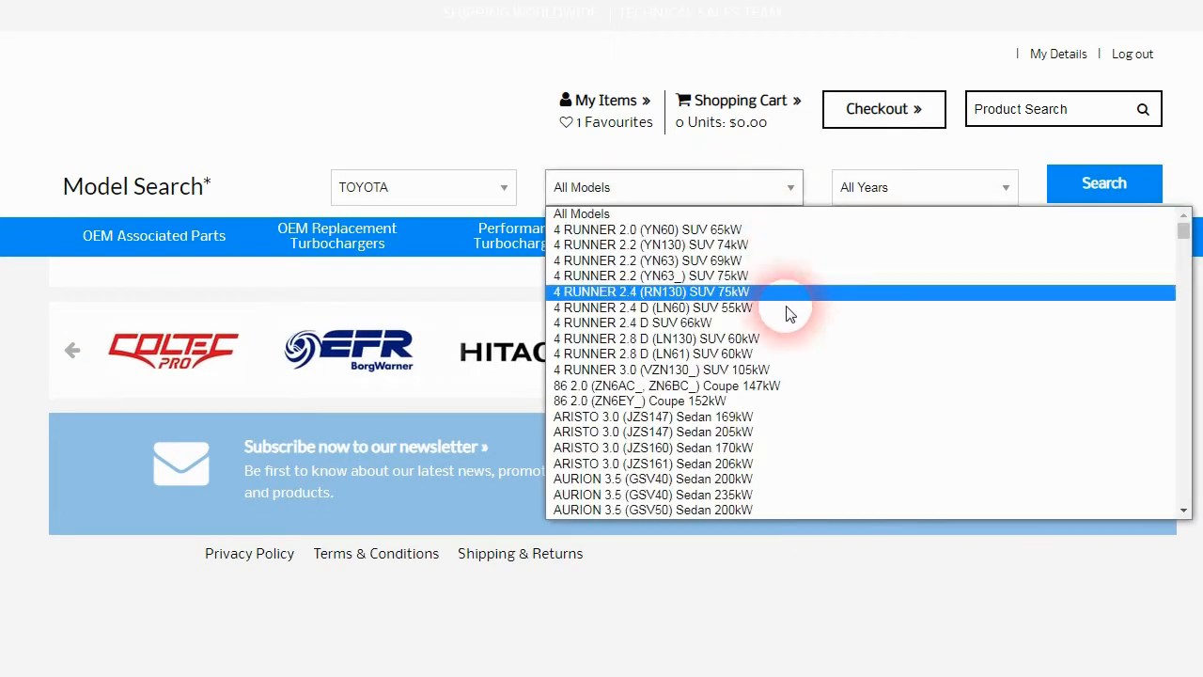
{"action": "left_click", "coordinate": [846, 164]}
{"action": "left_click", "coordinate": [940, 196]}
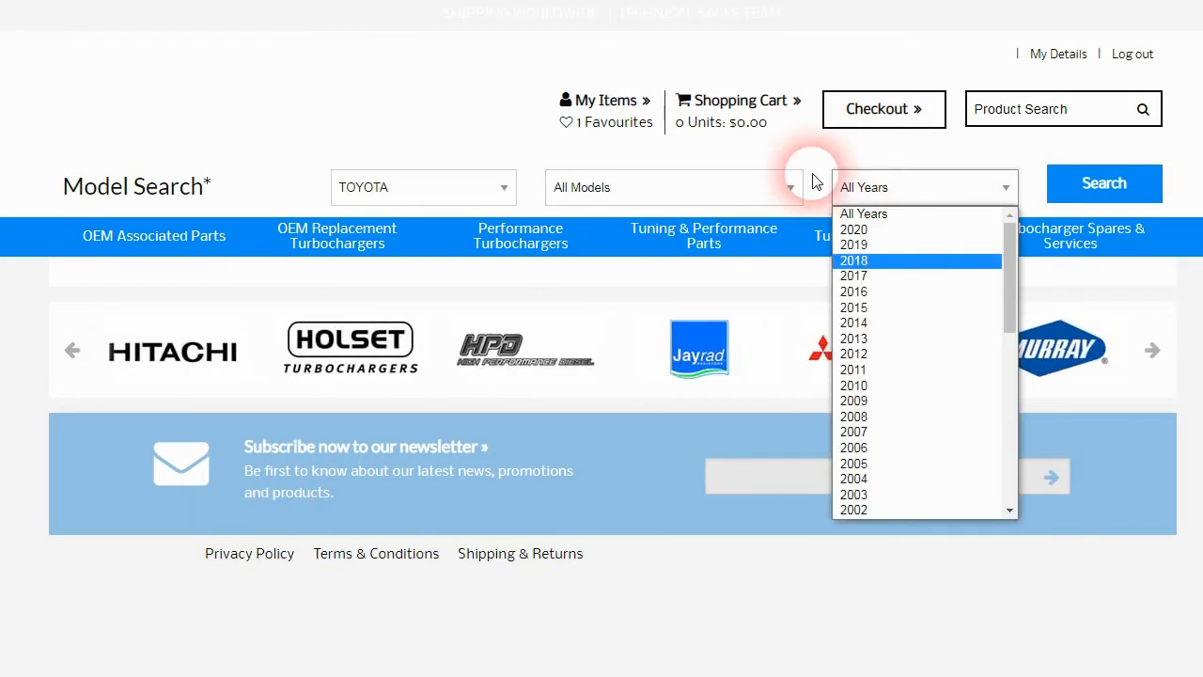
{"action": "left_click", "coordinate": [817, 181]}
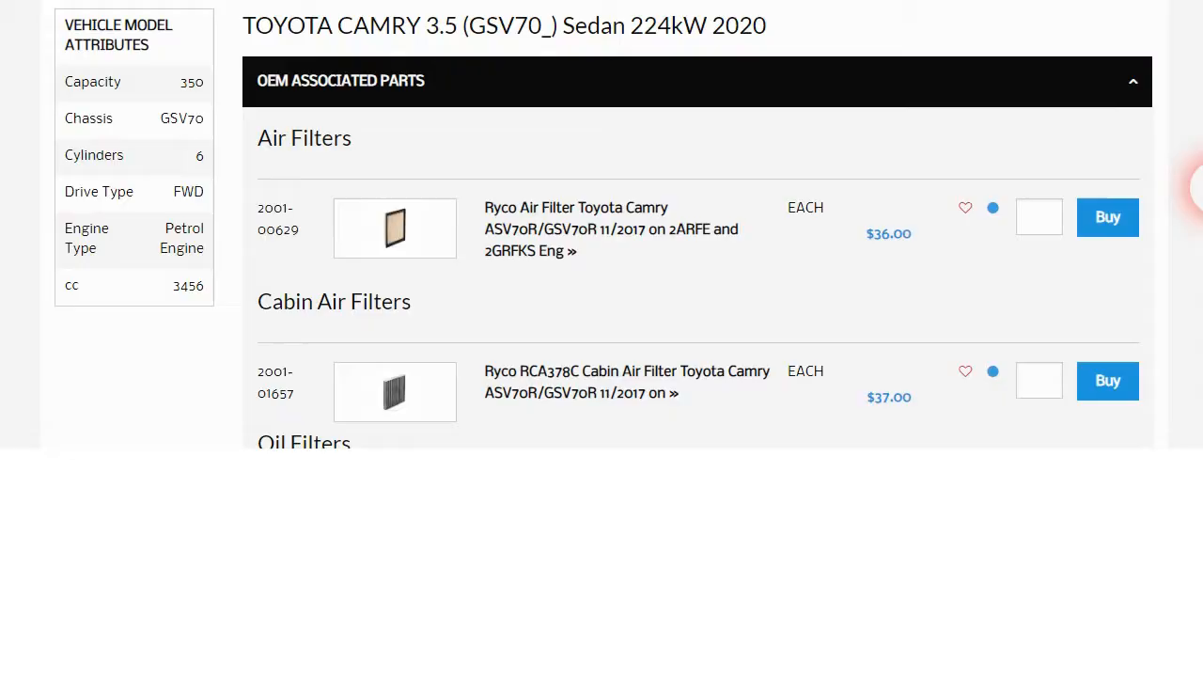
{"action": "left_click_drag", "start_coordinate": [89, 115], "coordinate": [210, 290]}
{"action": "left_click", "coordinate": [627, 191]}
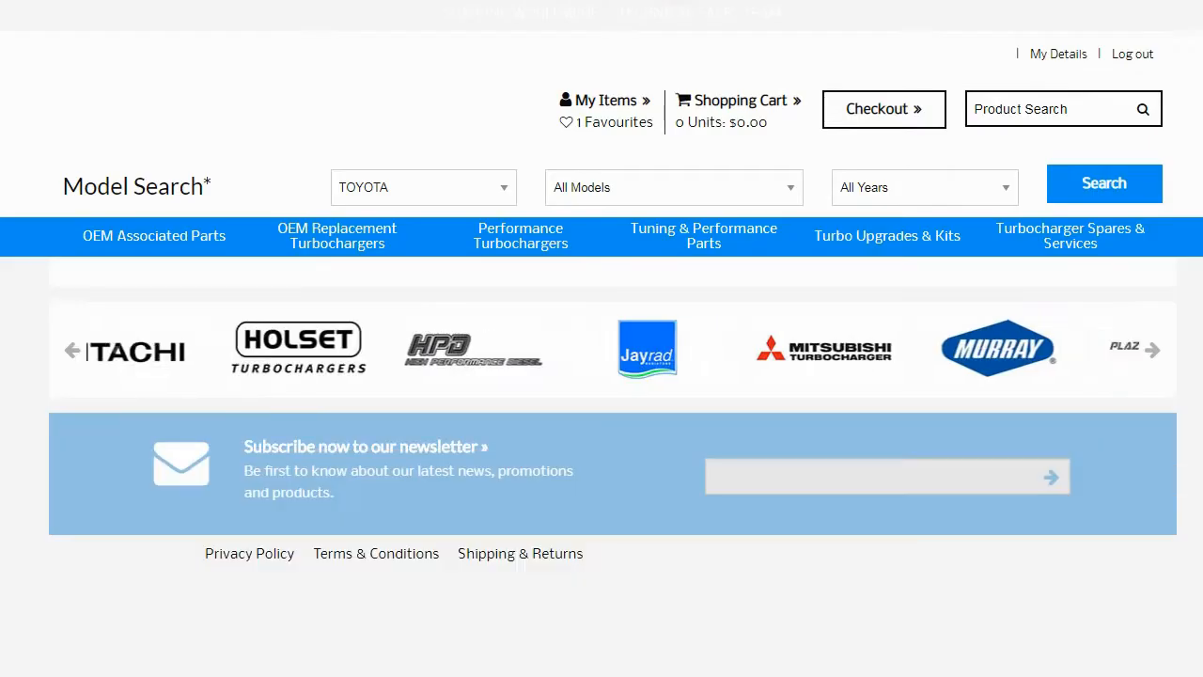
Reopen the Make and Model lists once more, leaving TOYOTA selected.
{"action": "left_click", "coordinate": [497, 186]}
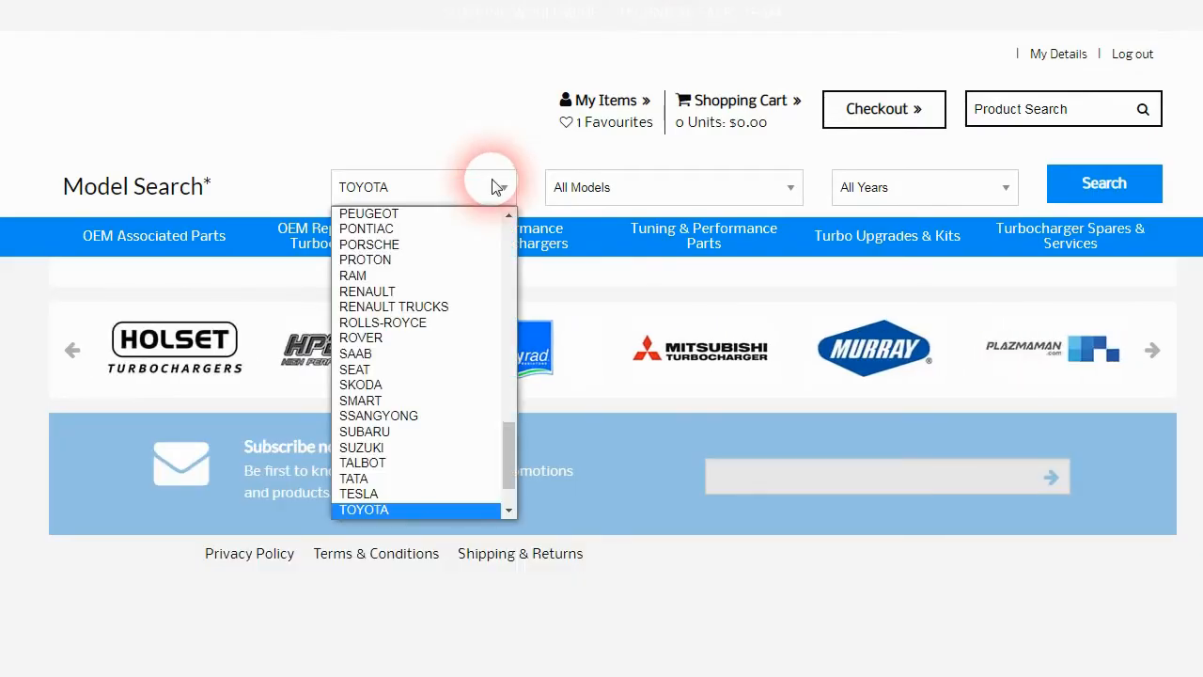
{"action": "left_click", "coordinate": [611, 188]}
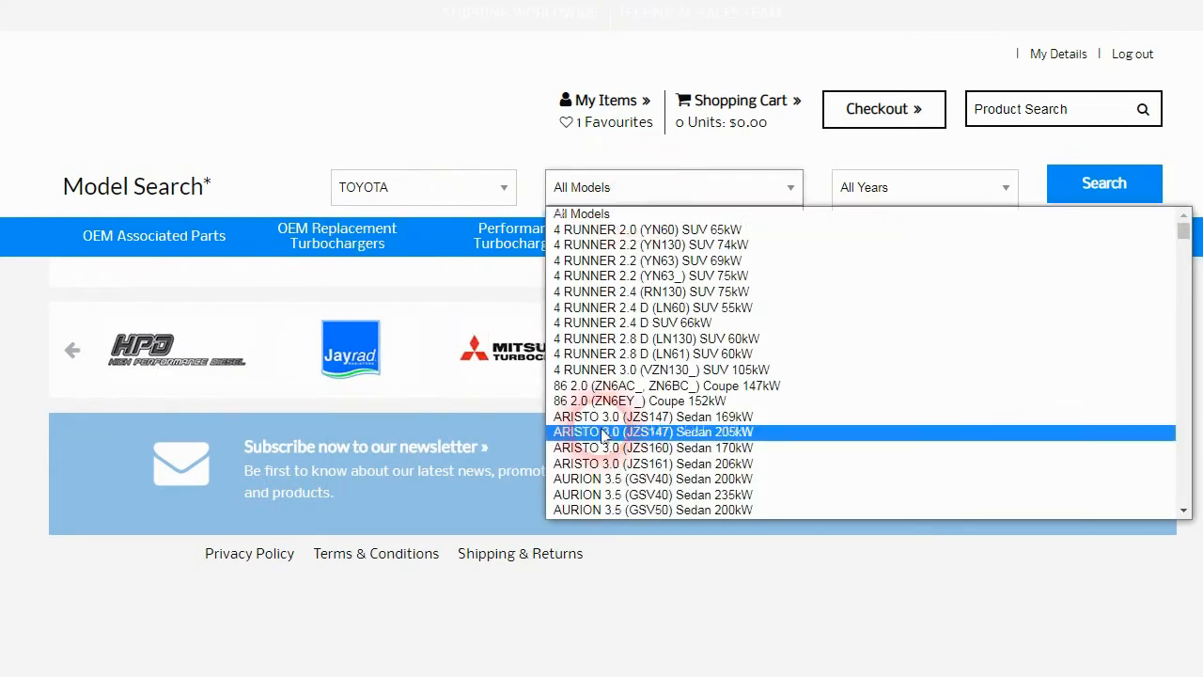
{"action": "left_click", "coordinate": [524, 191]}
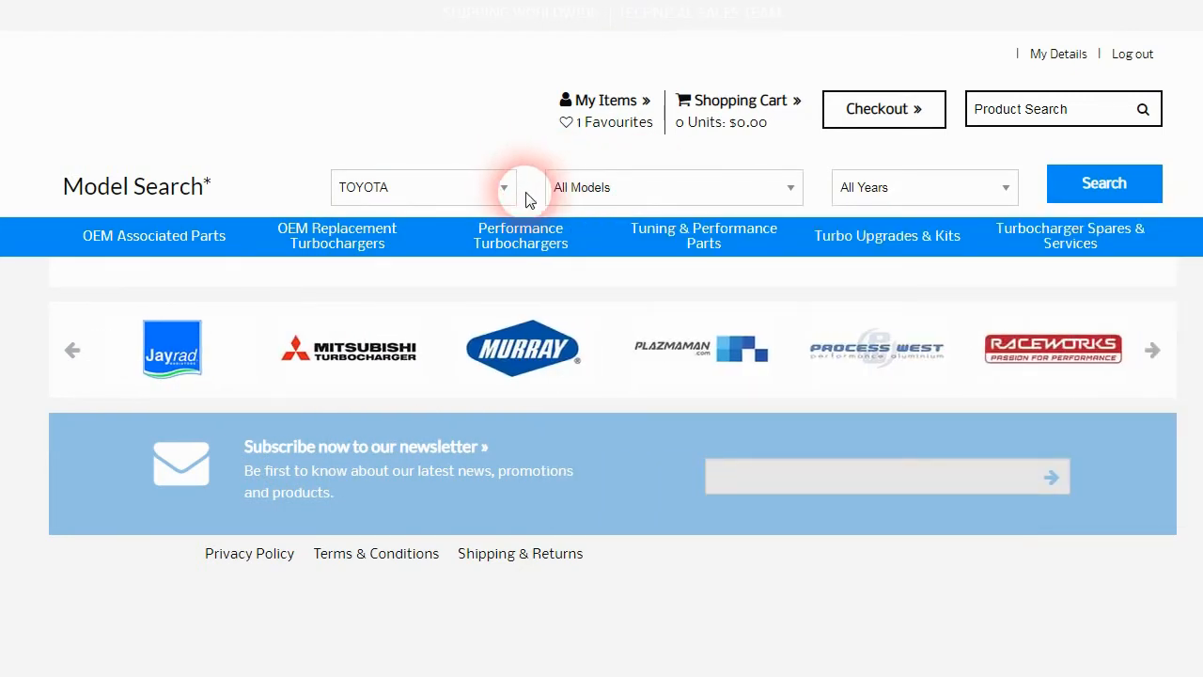
{"action": "left_click", "coordinate": [504, 189]}
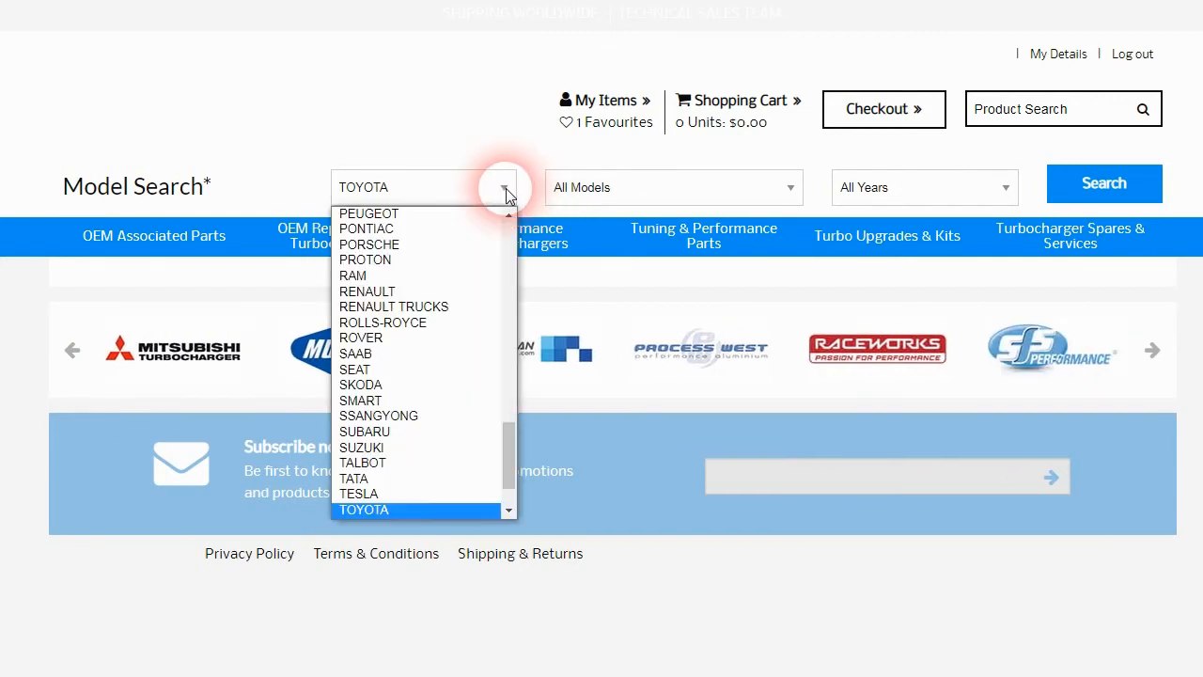
{"action": "left_click", "coordinate": [506, 188]}
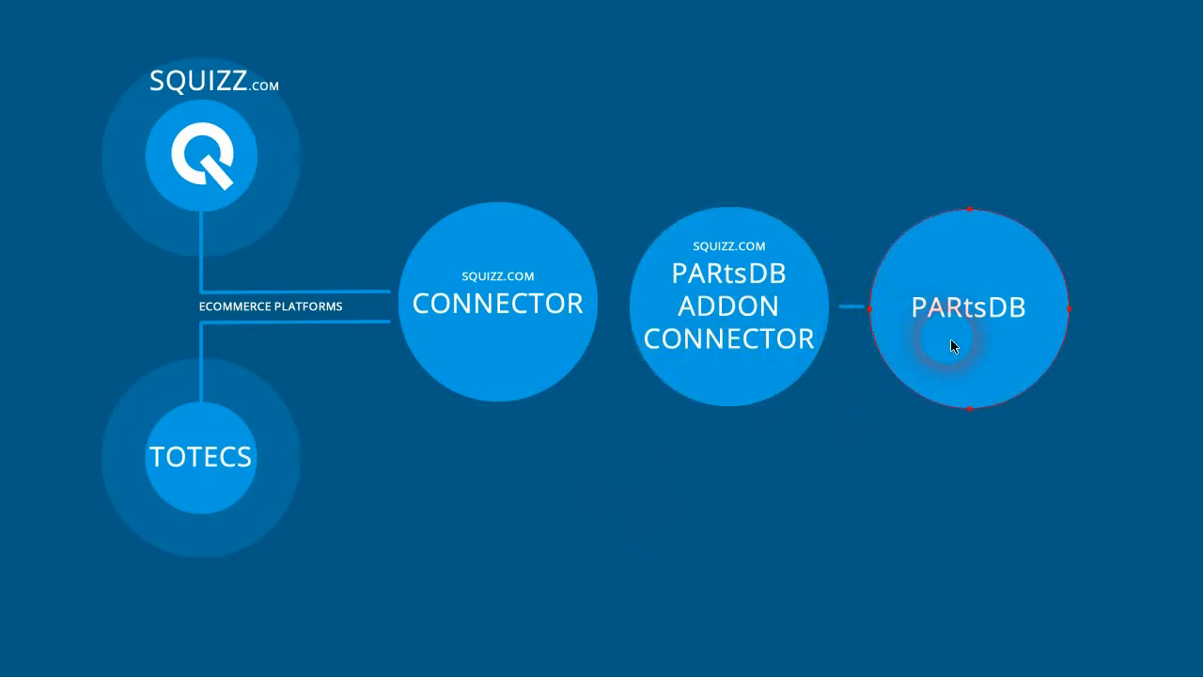
Reveal the black Make/Model Data circle over PARtsDB in the Prezi diagram.
{"action": "key", "text": "ctrl+z"}
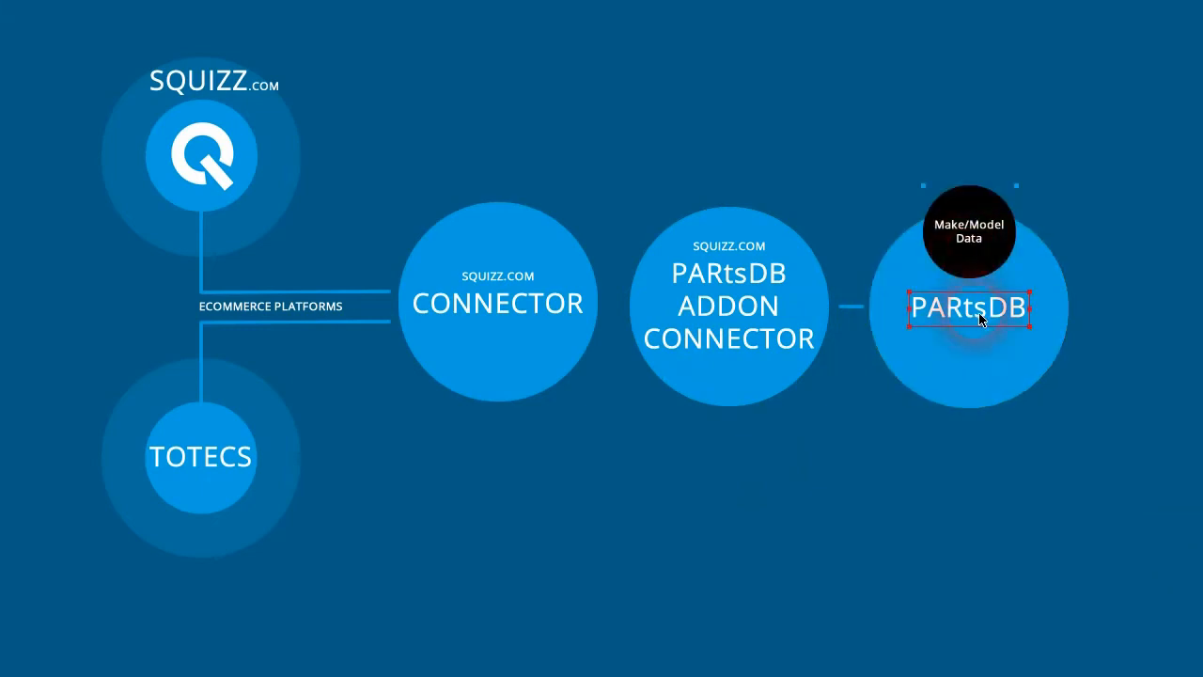
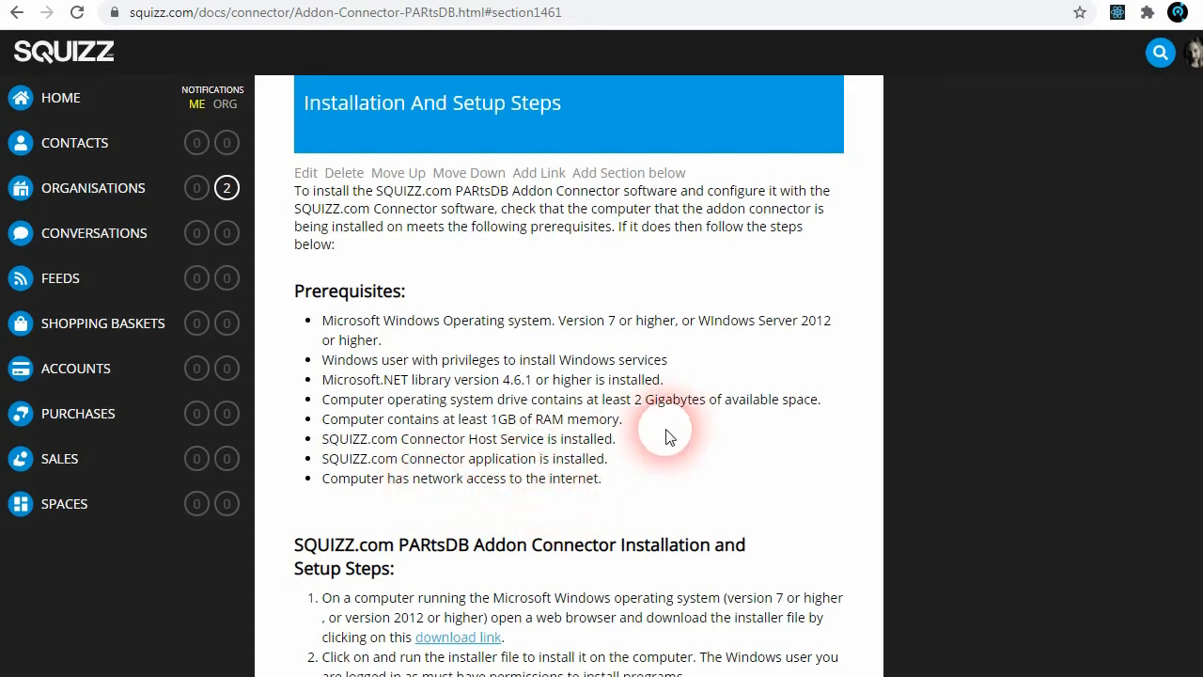
Install the PARtsDB Add Connector for Everyone in the default folder and close the finished installer.
{"action": "scroll", "coordinate": [558, 447], "scroll_direction": "down", "scroll_amount": 3}
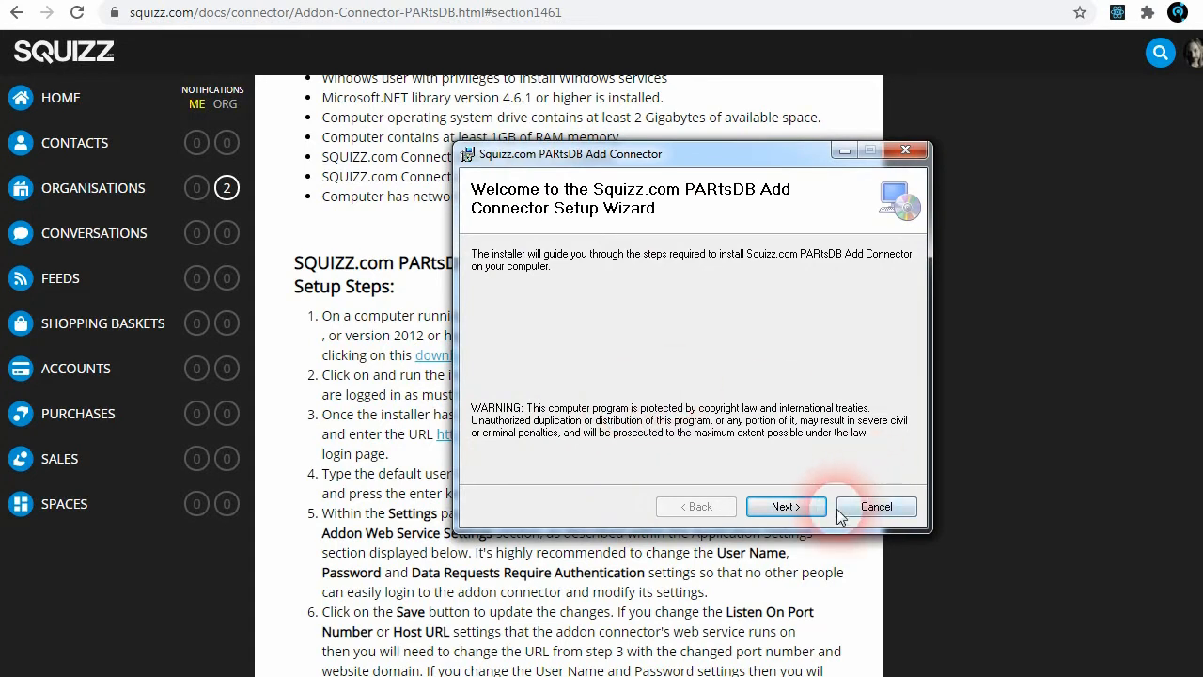
{"action": "left_click", "coordinate": [785, 507]}
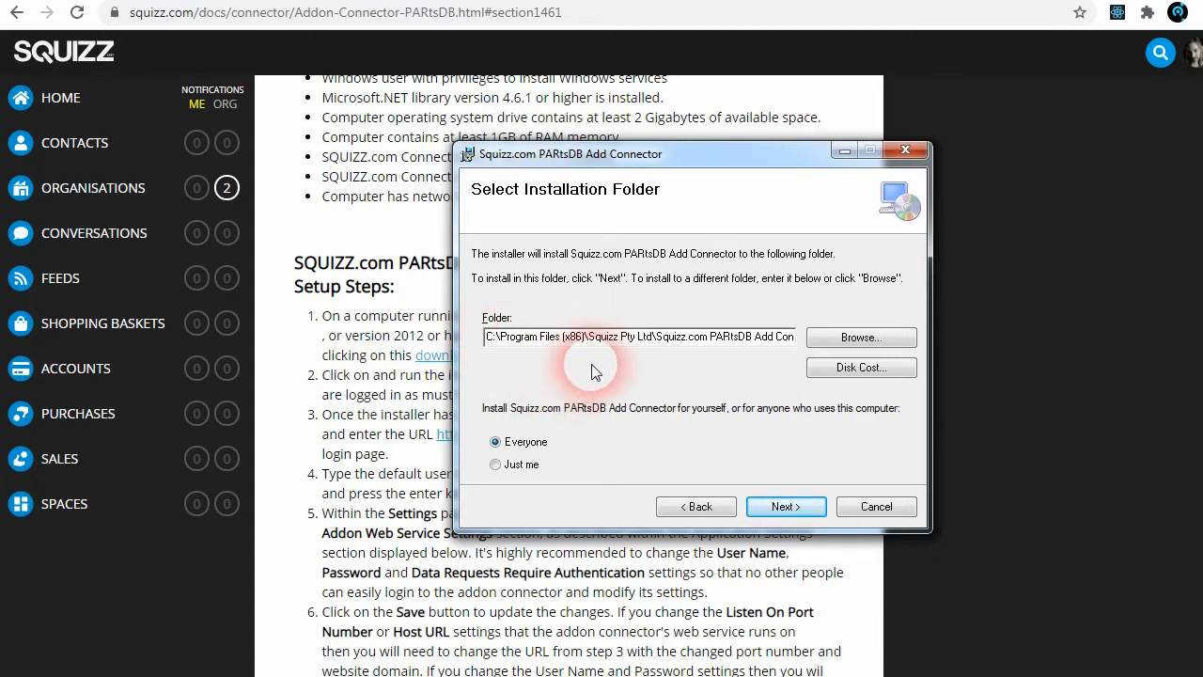
{"action": "left_click", "coordinate": [786, 508]}
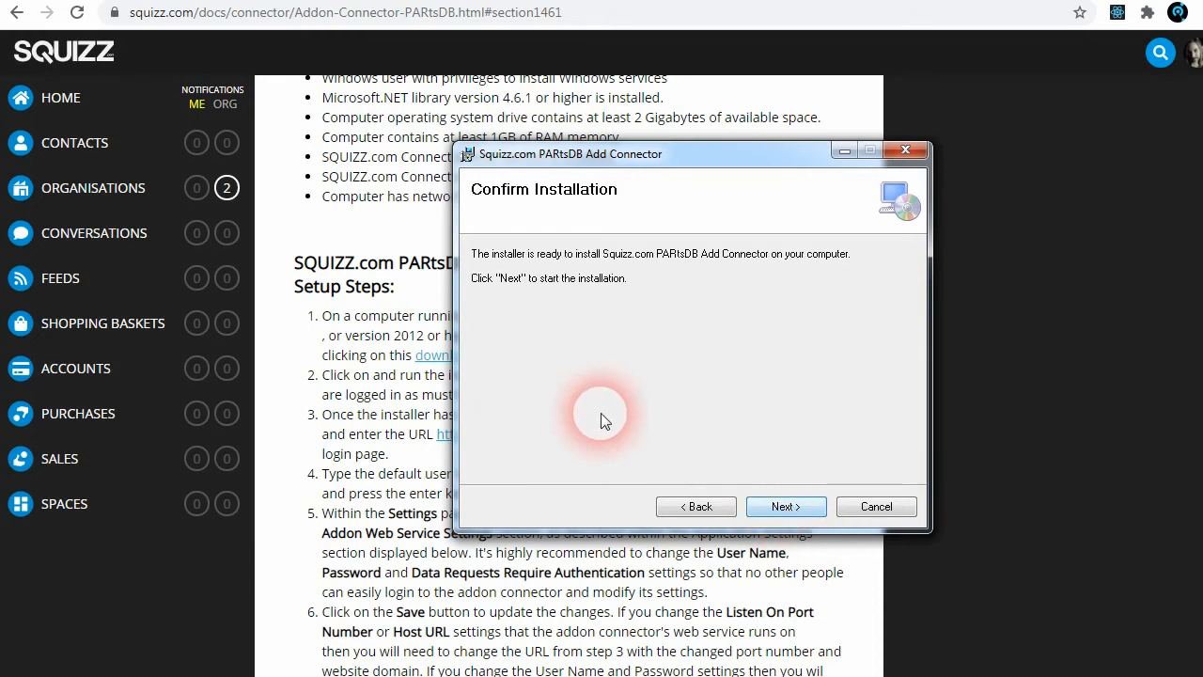
{"action": "left_click", "coordinate": [798, 513]}
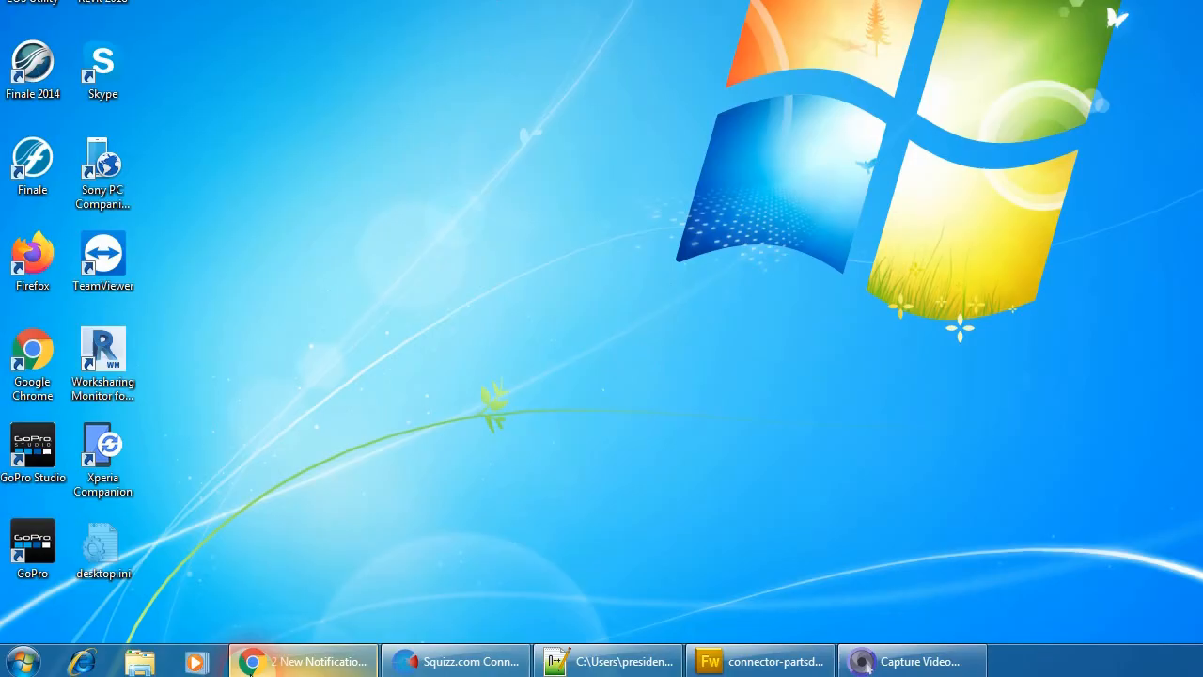
{"action": "mouse_move", "coordinate": [198, 663]}
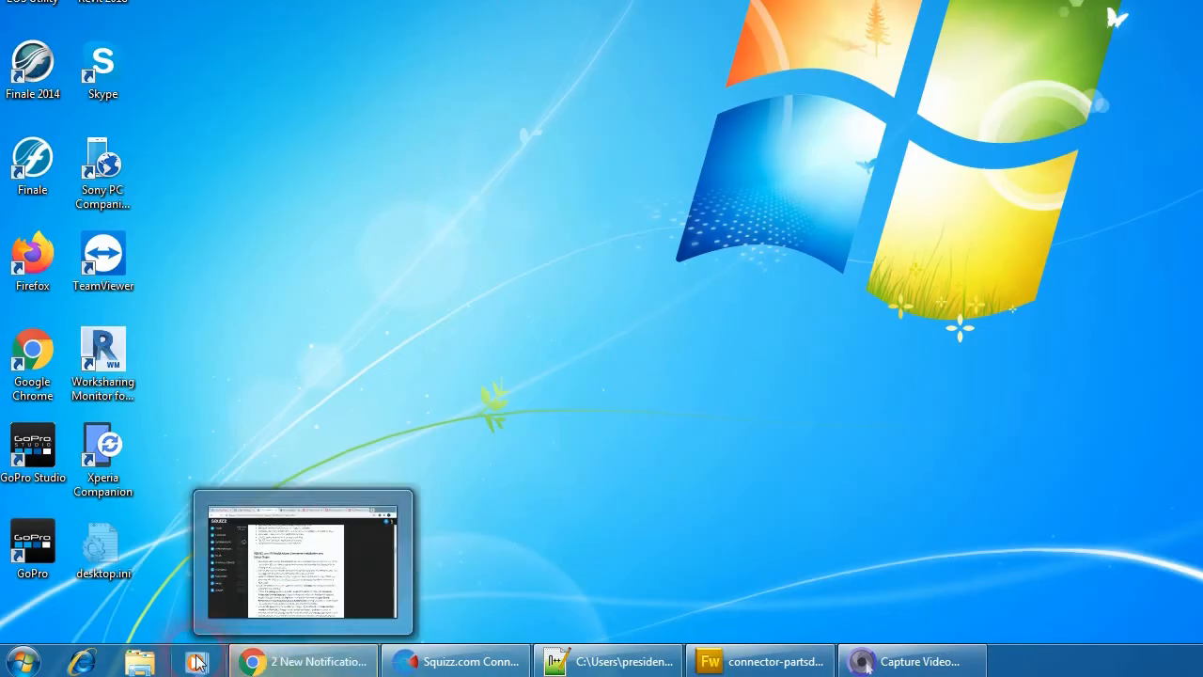
Open the Squizz.com PartsDB Addon Connector service's properties from the Services console.
{"action": "left_click", "coordinate": [21, 663]}
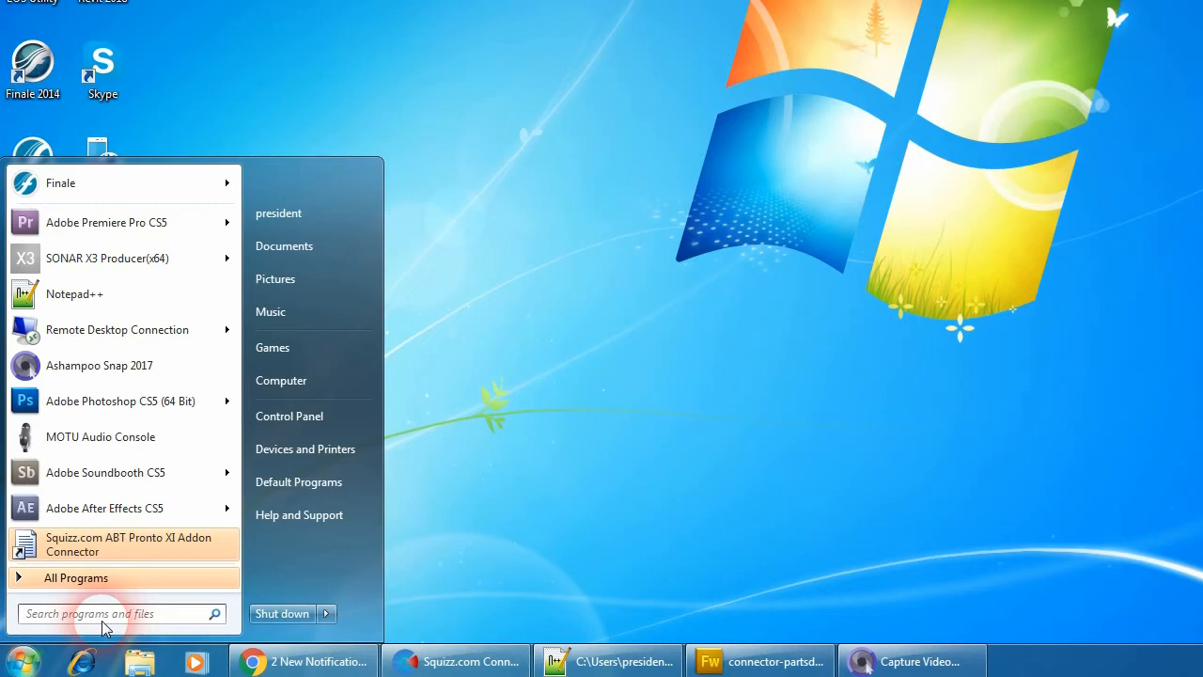
{"action": "type", "text": "serv"}
{"action": "key", "text": "Return"}
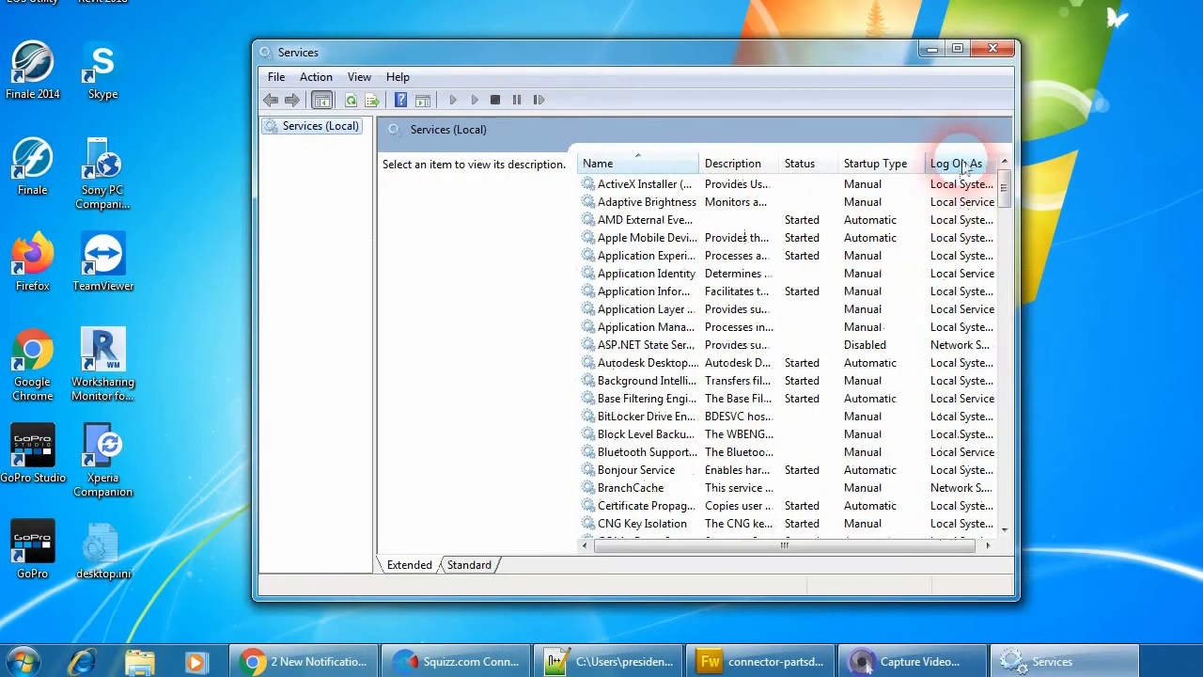
{"action": "left_click_drag", "start_coordinate": [1002, 180], "coordinate": [1002, 426]}
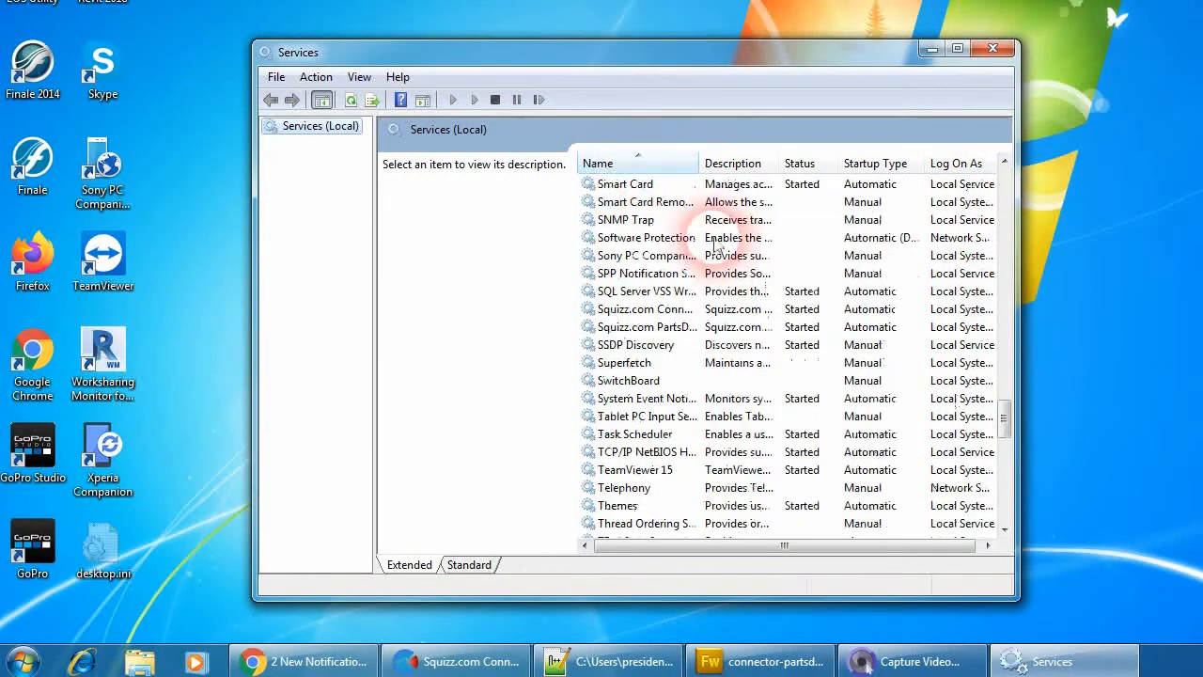
{"action": "left_click_drag", "start_coordinate": [700, 163], "coordinate": [833, 172]}
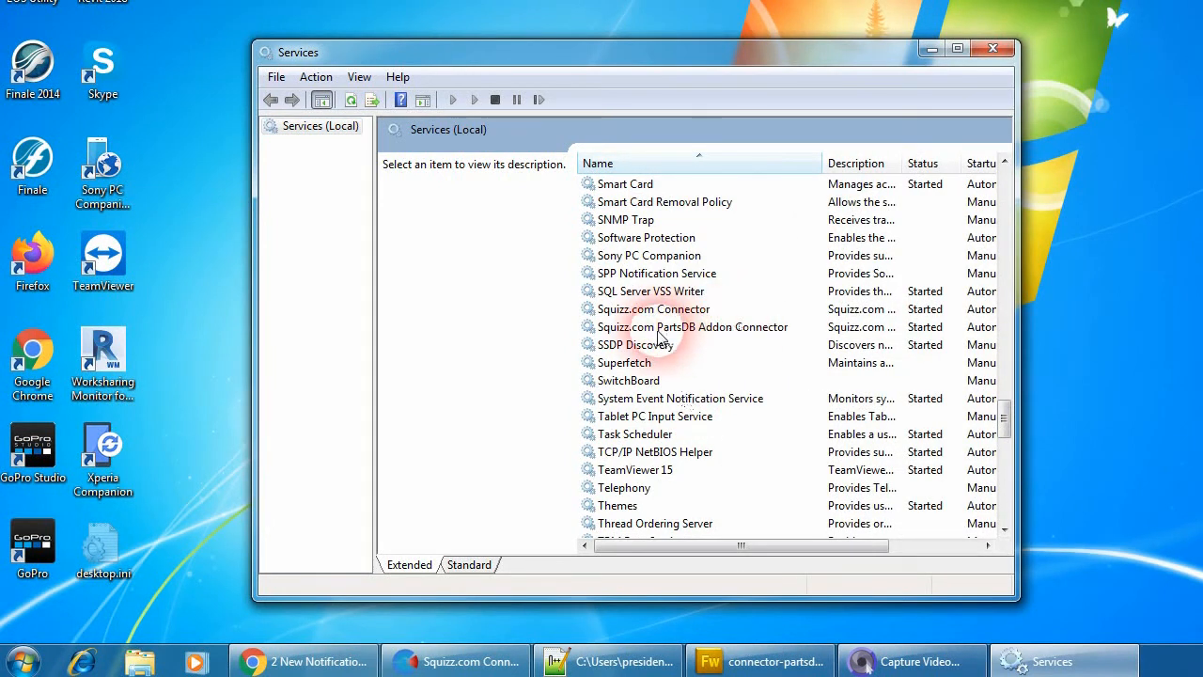
{"action": "left_click", "coordinate": [703, 329]}
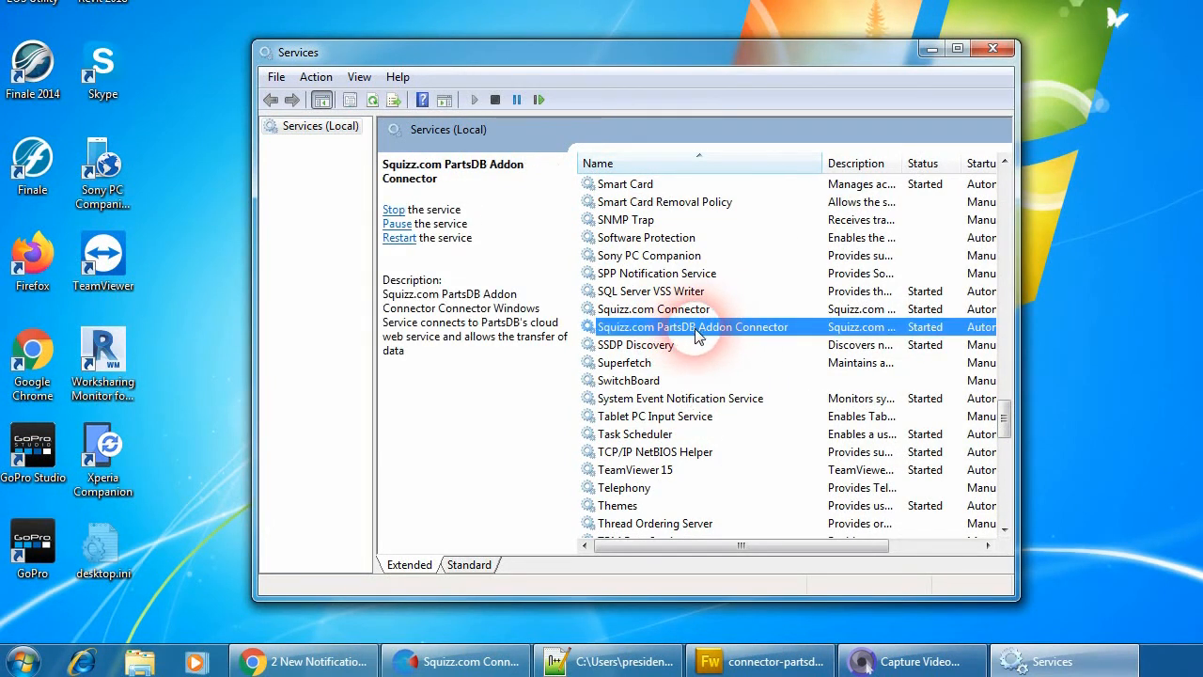
{"action": "right_click", "coordinate": [698, 336]}
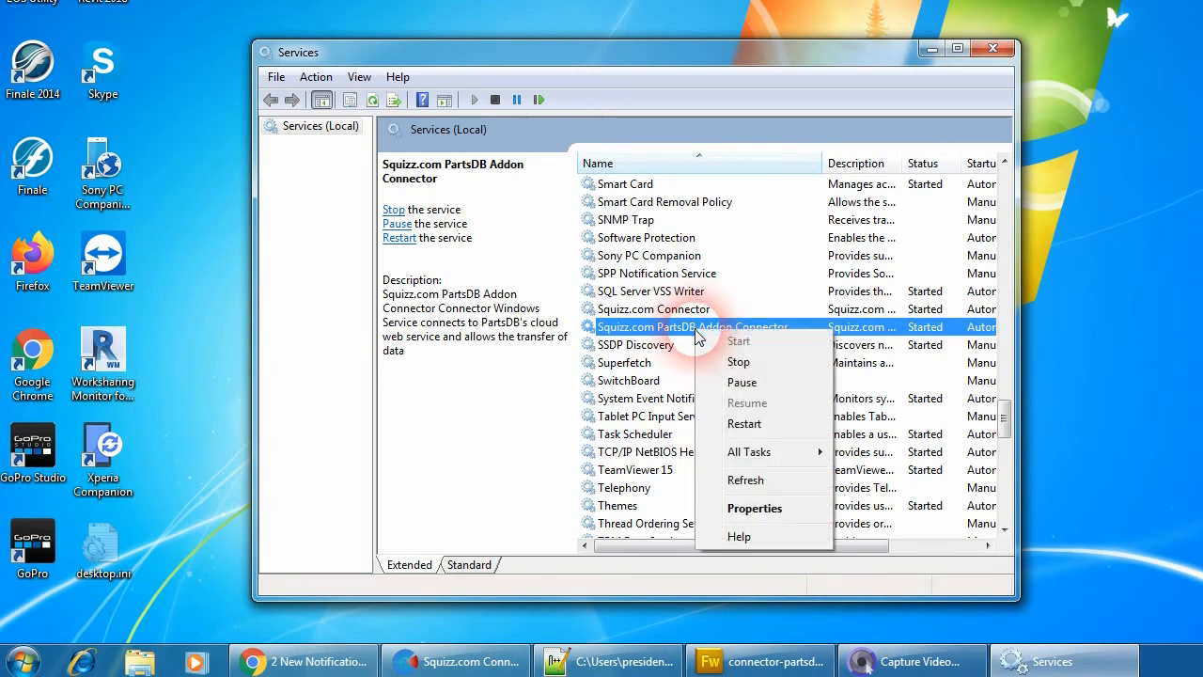
{"action": "left_click", "coordinate": [755, 508]}
Set recovery to Run a Program first, then Restart the Service after 0 minutes, and apply.
{"action": "left_click", "coordinate": [569, 144]}
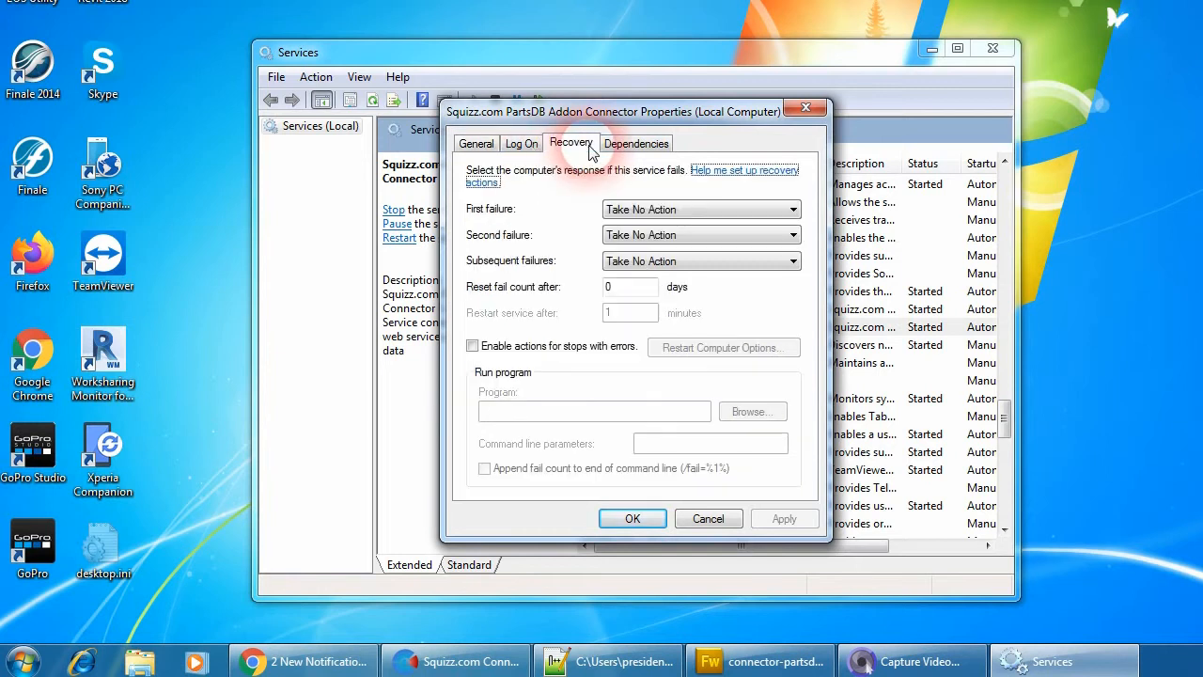
{"action": "left_click", "coordinate": [696, 209]}
{"action": "left_click", "coordinate": [680, 251]}
{"action": "left_click", "coordinate": [742, 235]}
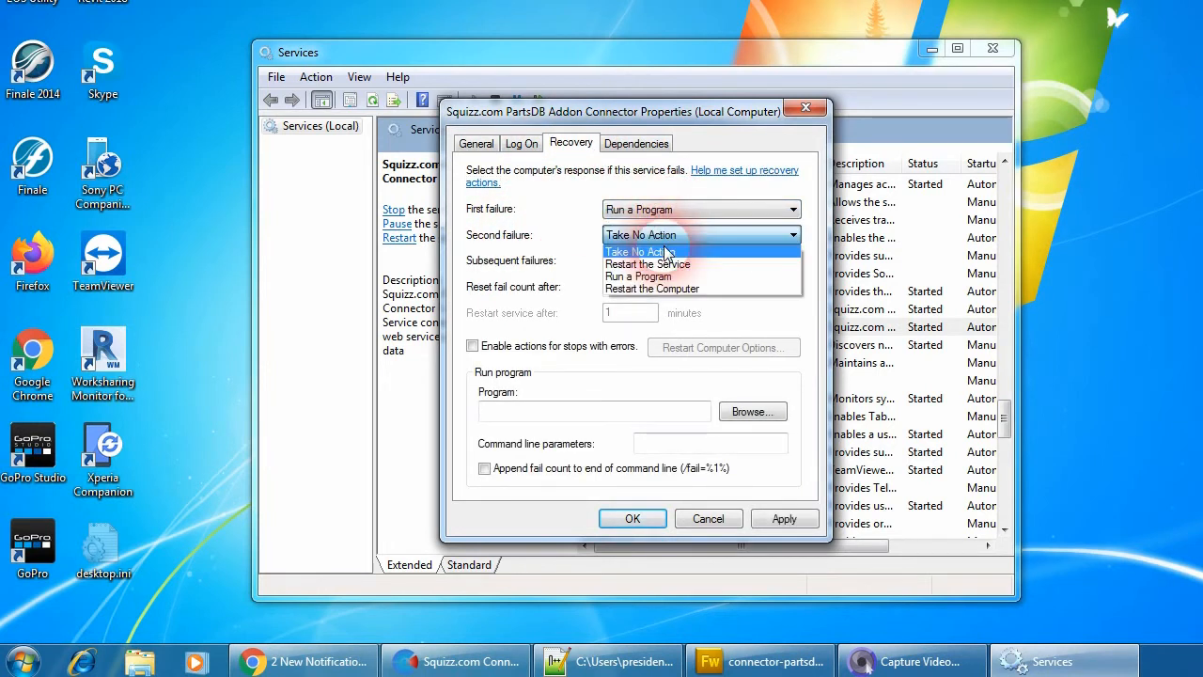
{"action": "left_click", "coordinate": [677, 265]}
{"action": "left_click", "coordinate": [671, 260]}
{"action": "left_click", "coordinate": [671, 270]}
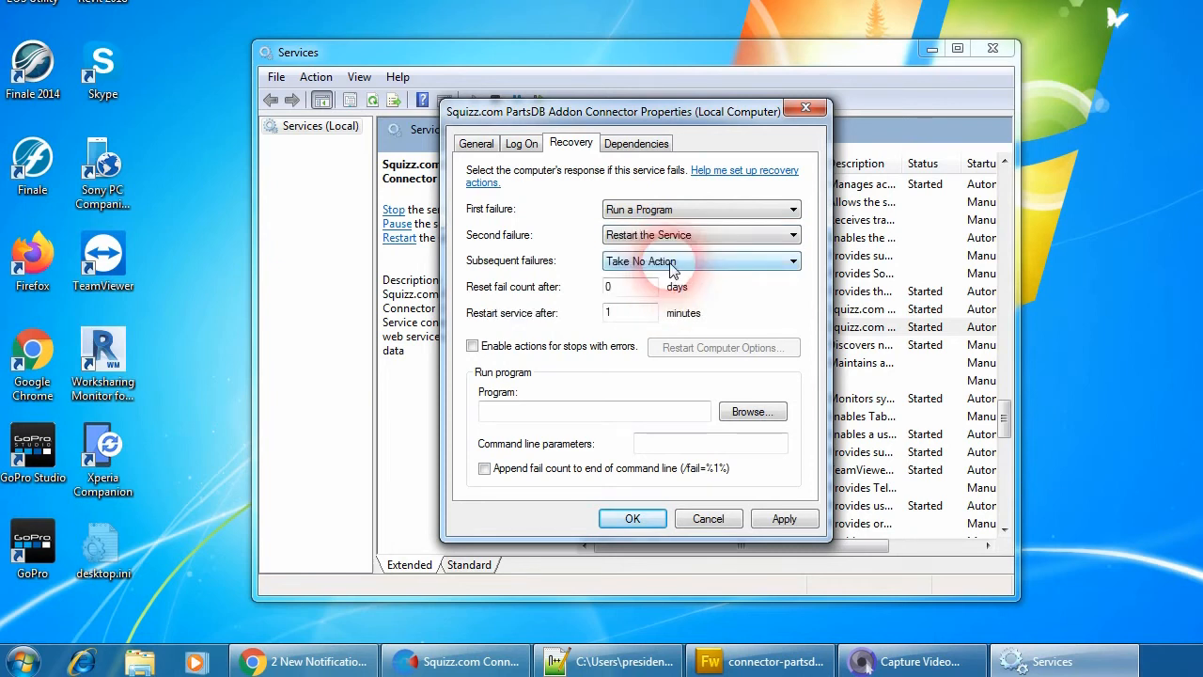
{"action": "left_click", "coordinate": [670, 265]}
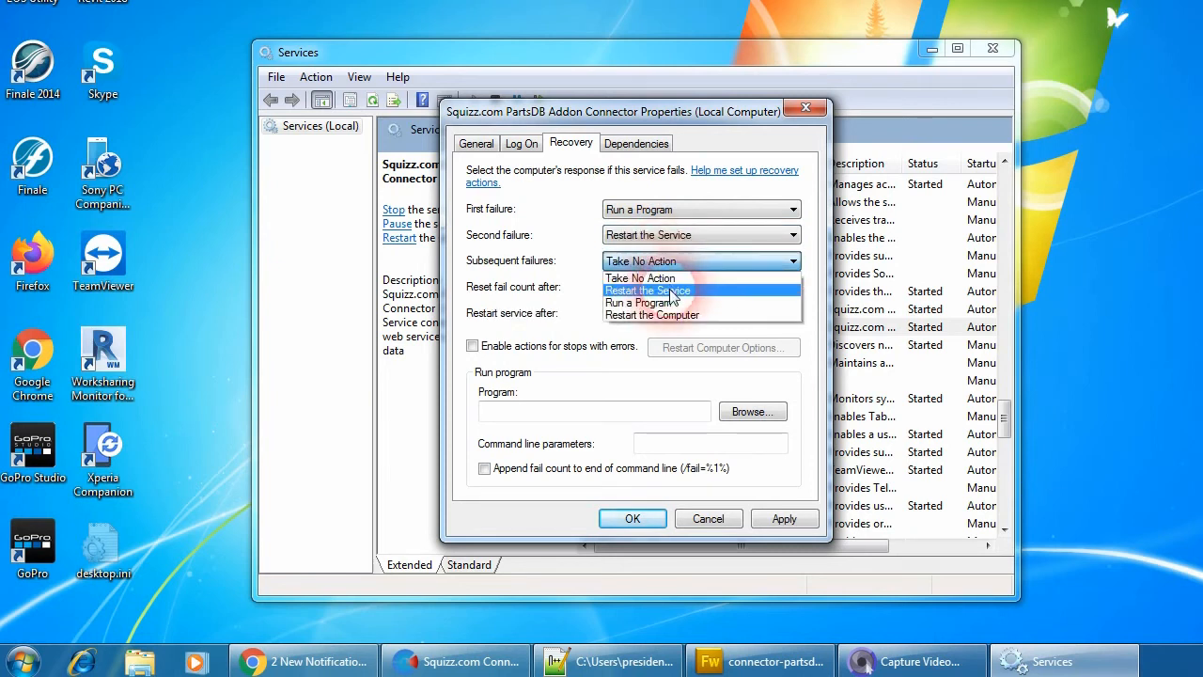
{"action": "left_click", "coordinate": [672, 291]}
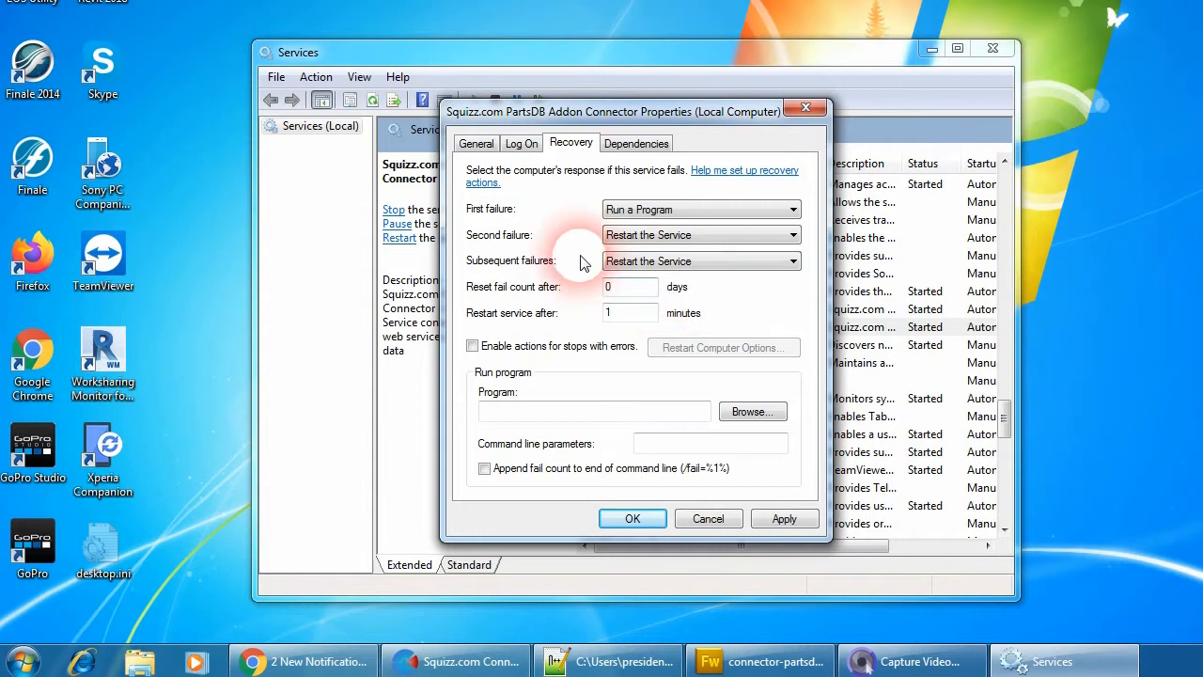
{"action": "left_click_drag", "start_coordinate": [622, 313], "coordinate": [598, 320]}
{"action": "type", "text": "0"}
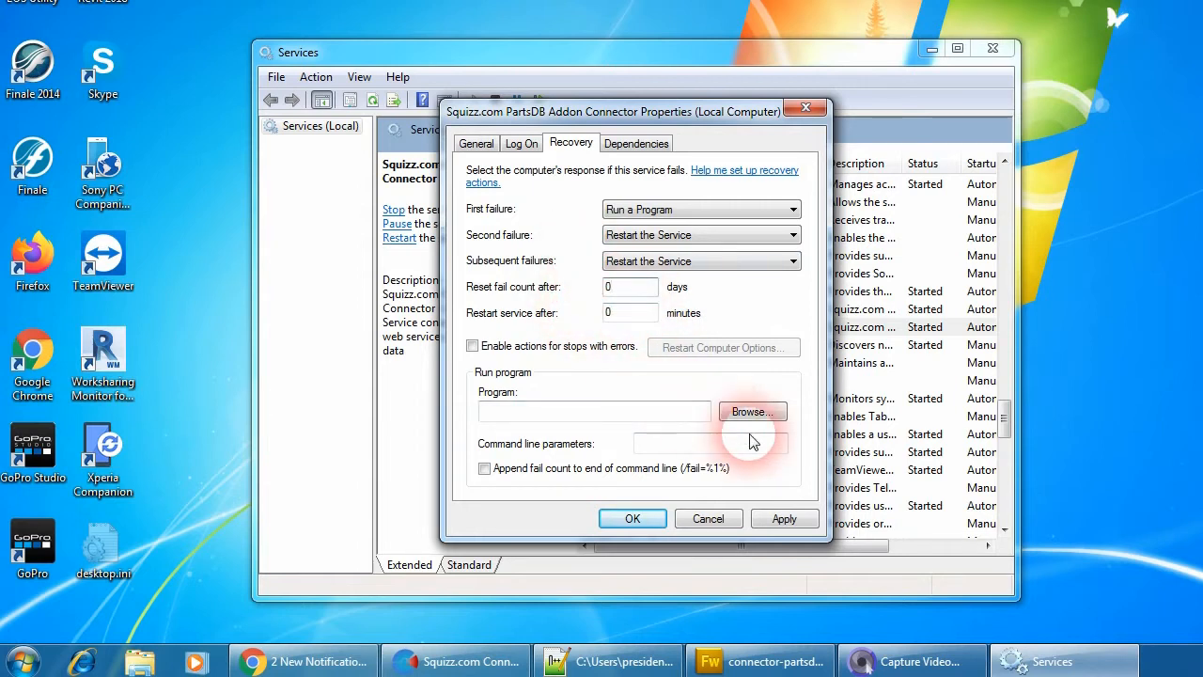
{"action": "left_click", "coordinate": [782, 518]}
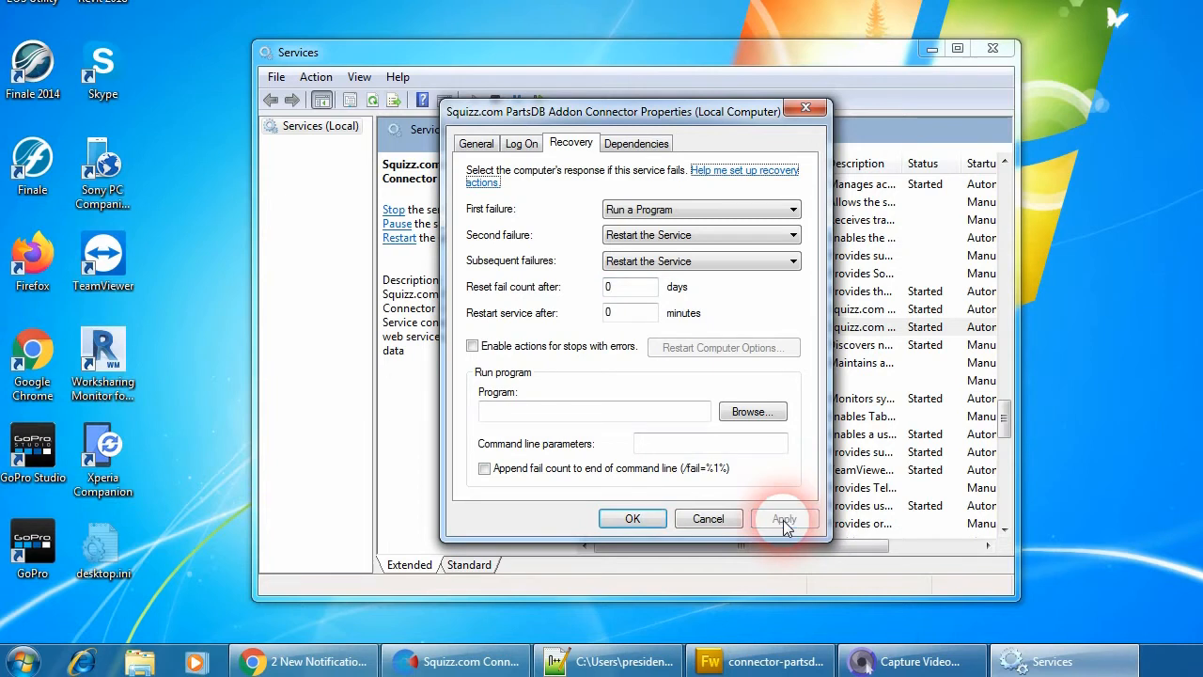
{"action": "left_click", "coordinate": [633, 519]}
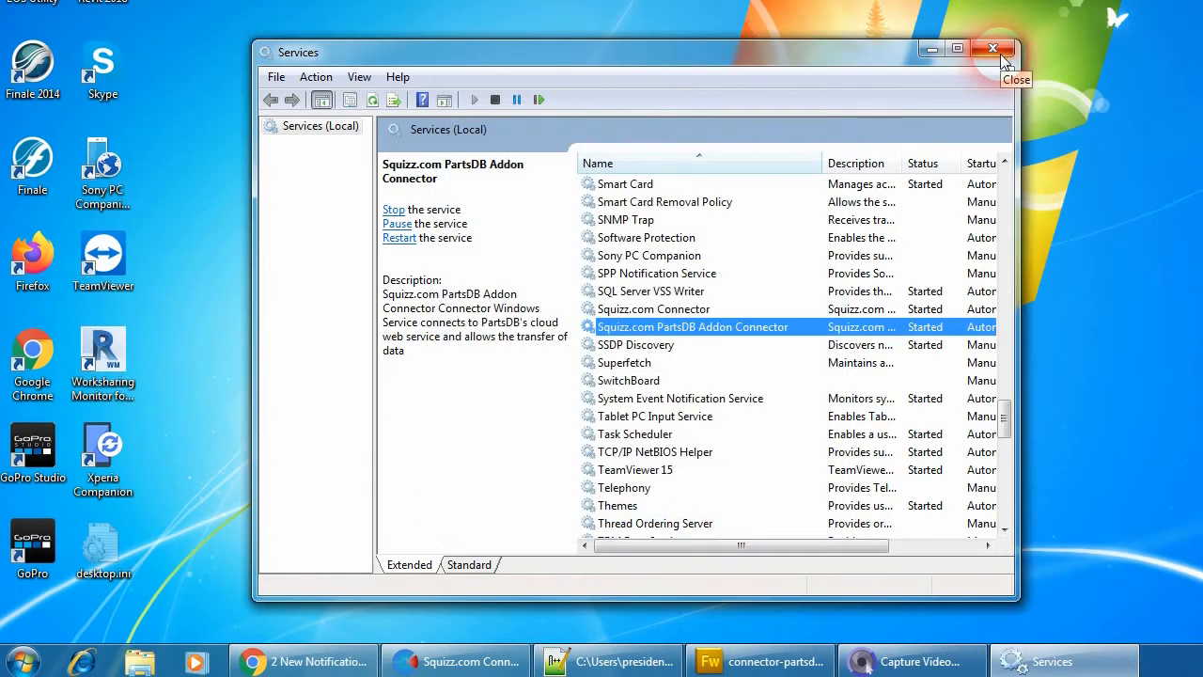
Close Services and follow the localhost:8091/ui/login link in the Squizz setup docs.
{"action": "left_click", "coordinate": [1004, 60]}
{"action": "key", "text": "super"}
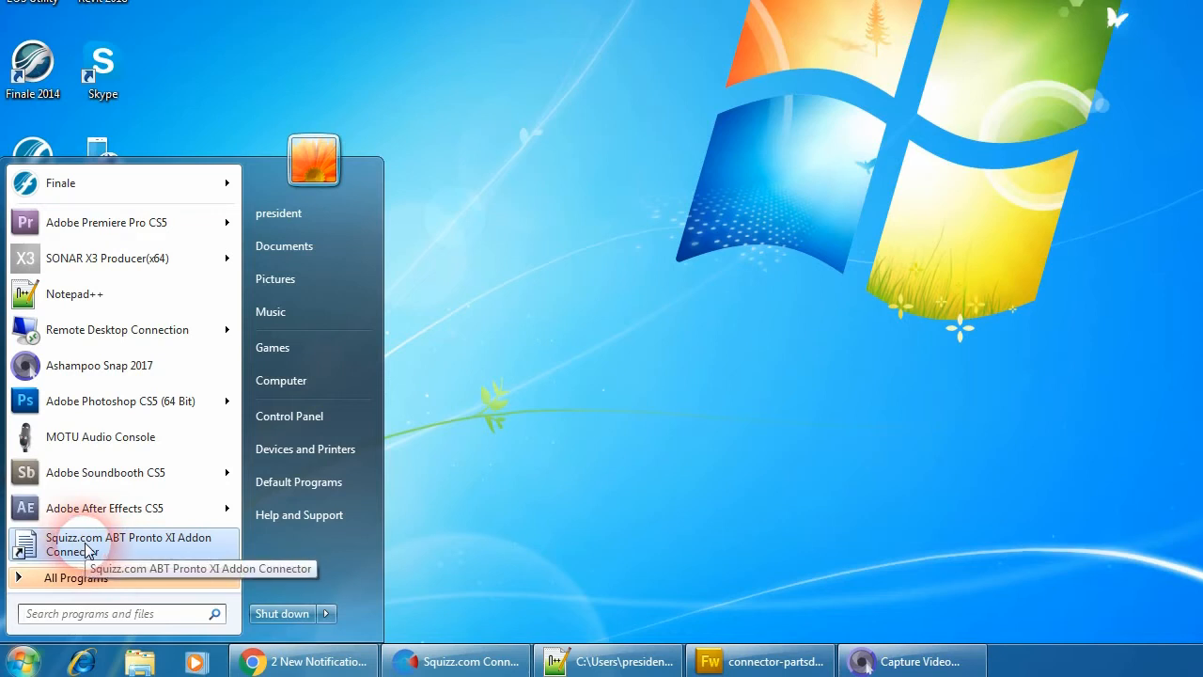
{"action": "left_click", "coordinate": [649, 350]}
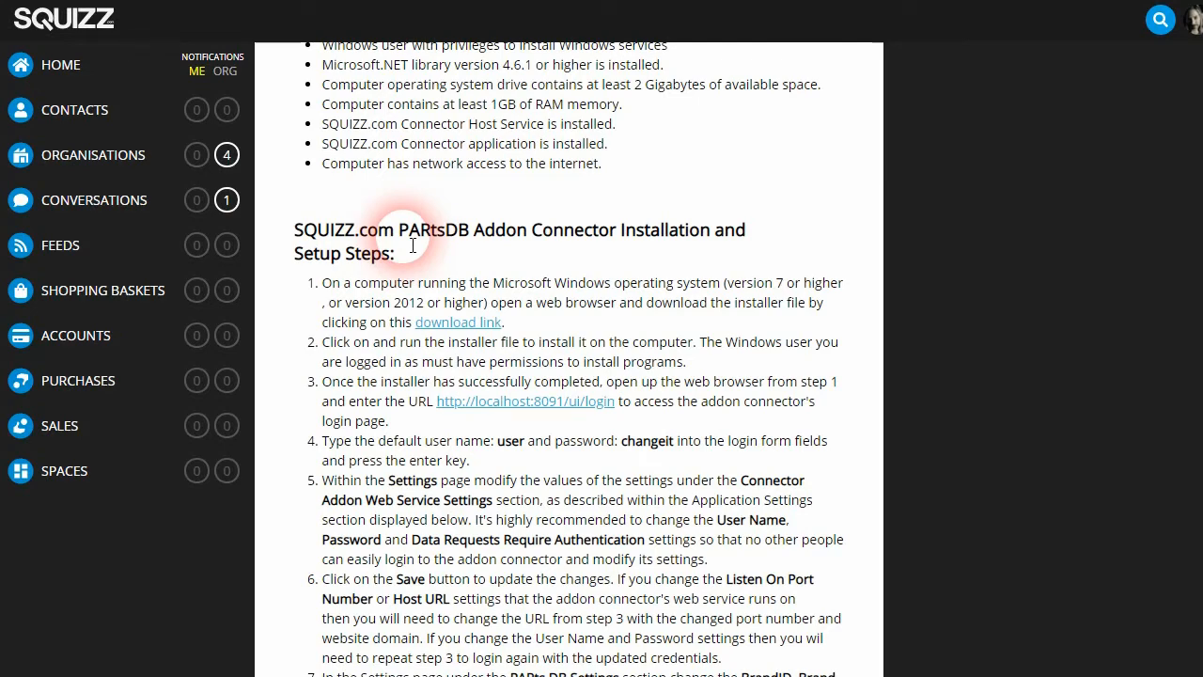
{"action": "left_click", "coordinate": [525, 401]}
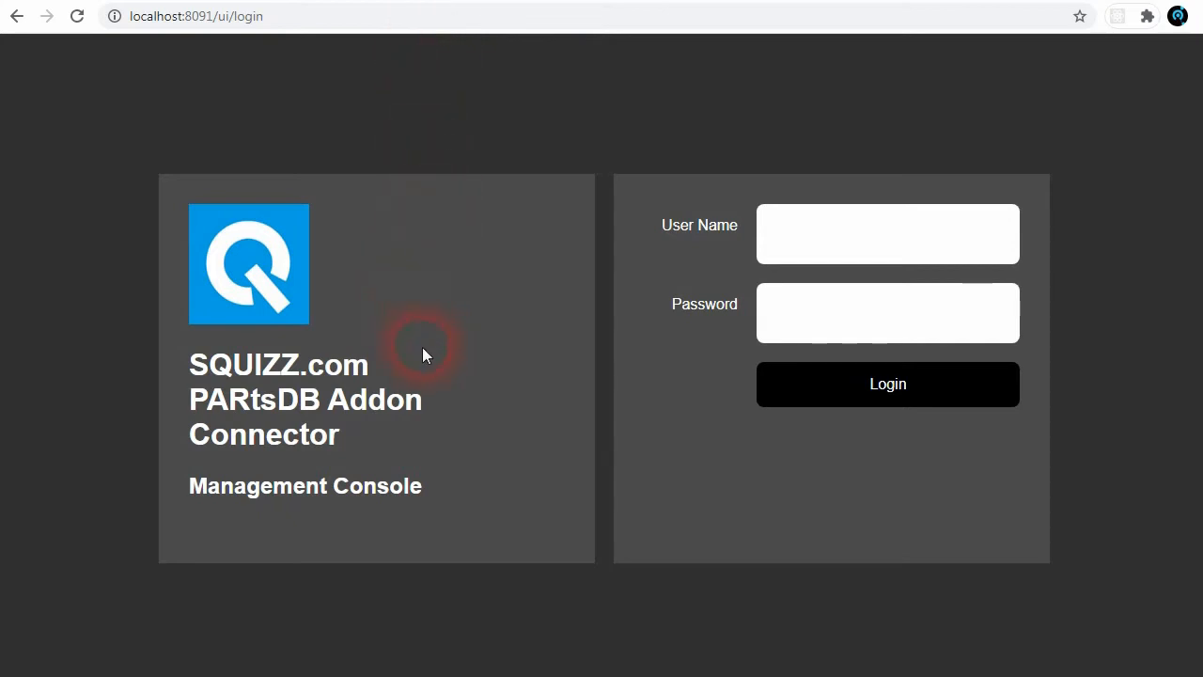
Highlight port 8091 in the login page's address.
{"action": "left_click_drag", "start_coordinate": [183, 20], "coordinate": [217, 23]}
{"action": "left_click", "coordinate": [303, 30]}
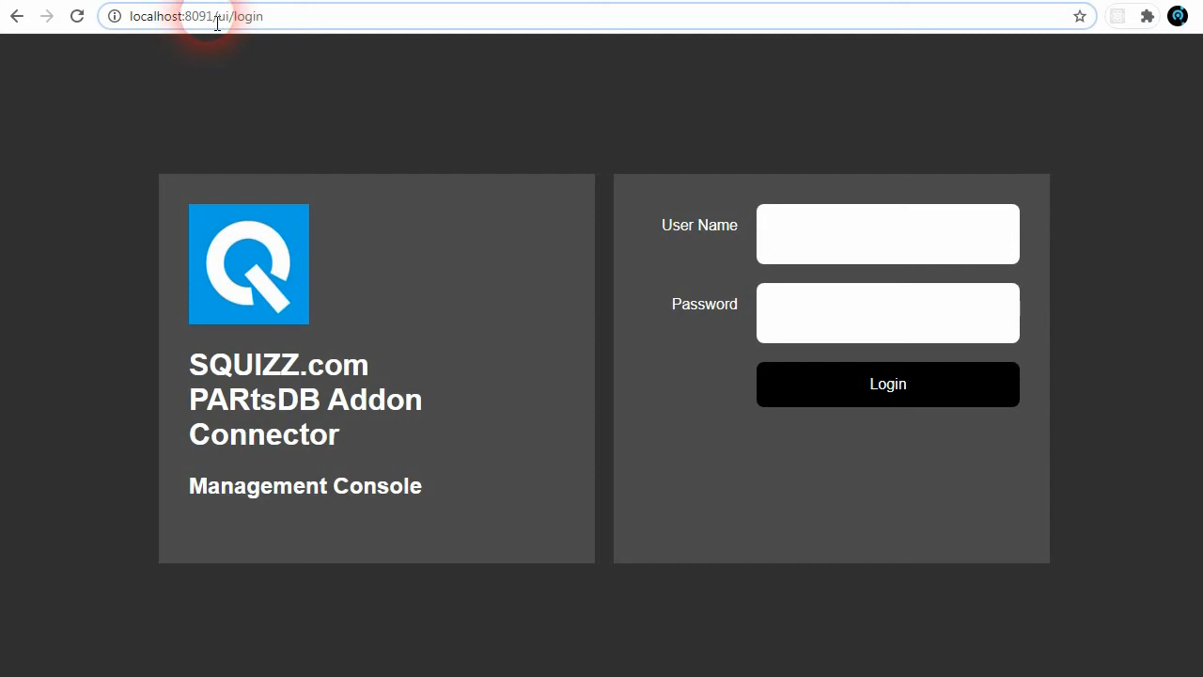
{"action": "left_click_drag", "start_coordinate": [216, 23], "coordinate": [187, 33]}
{"action": "left_click", "coordinate": [215, 18]}
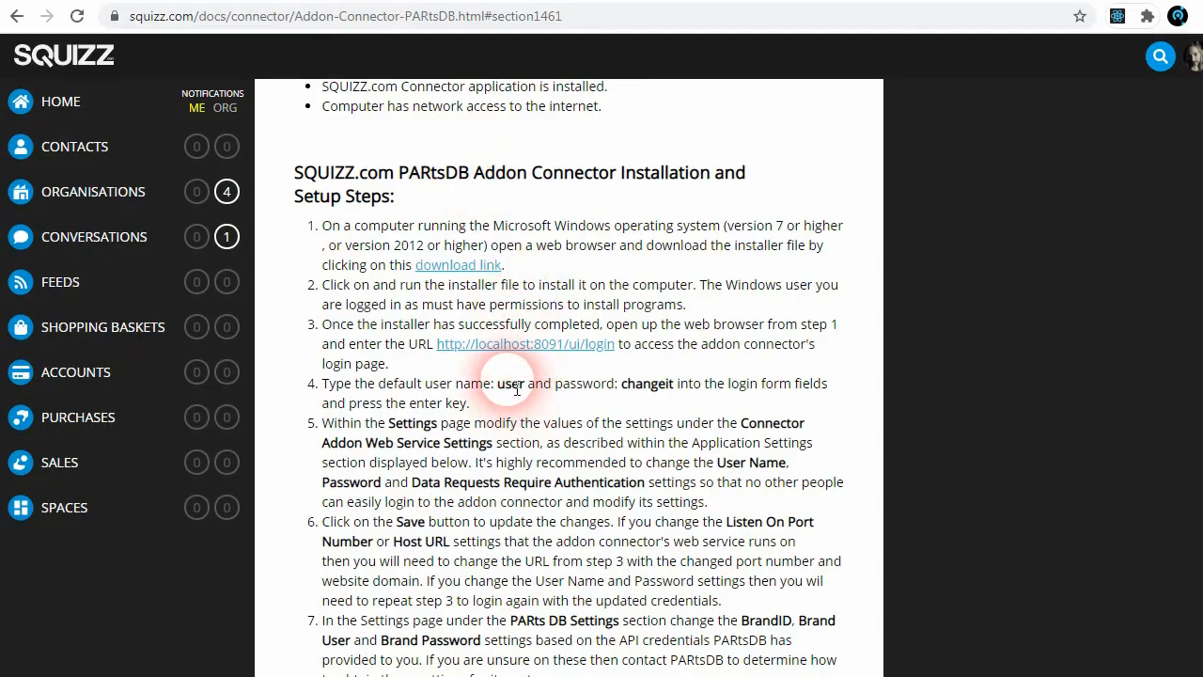
Log in with the default user name and password from the docs.
{"action": "double_click", "coordinate": [520, 393]}
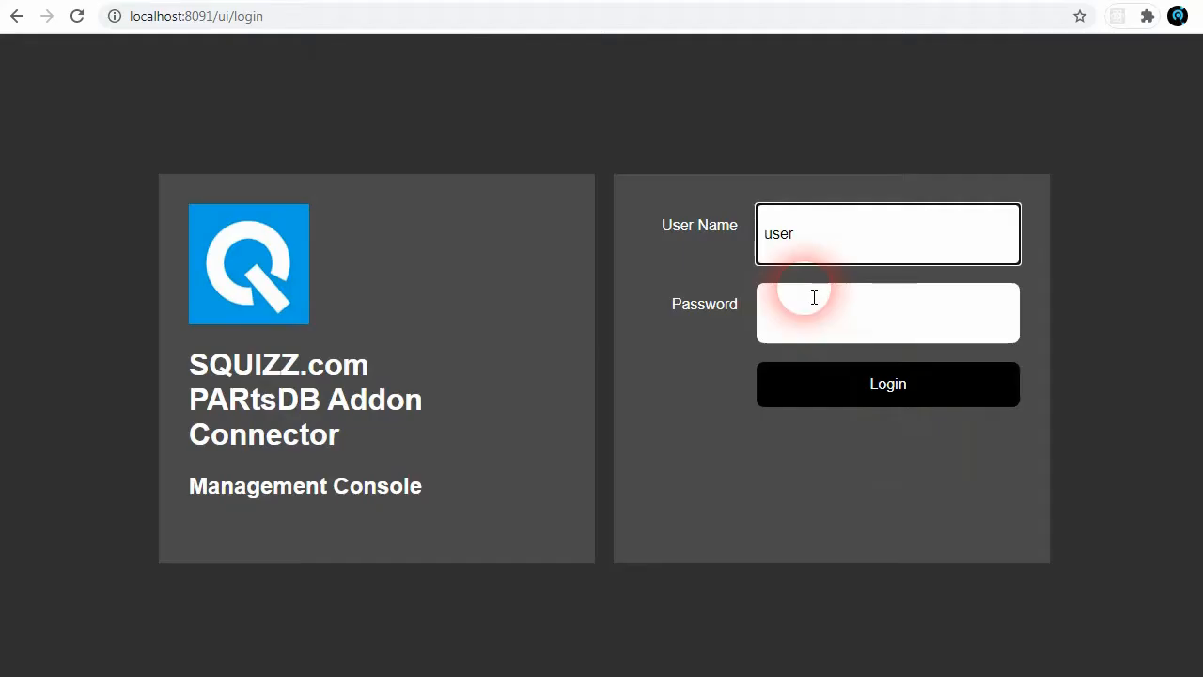
{"action": "left_click", "coordinate": [846, 320]}
{"action": "type", "text": "changeit"}
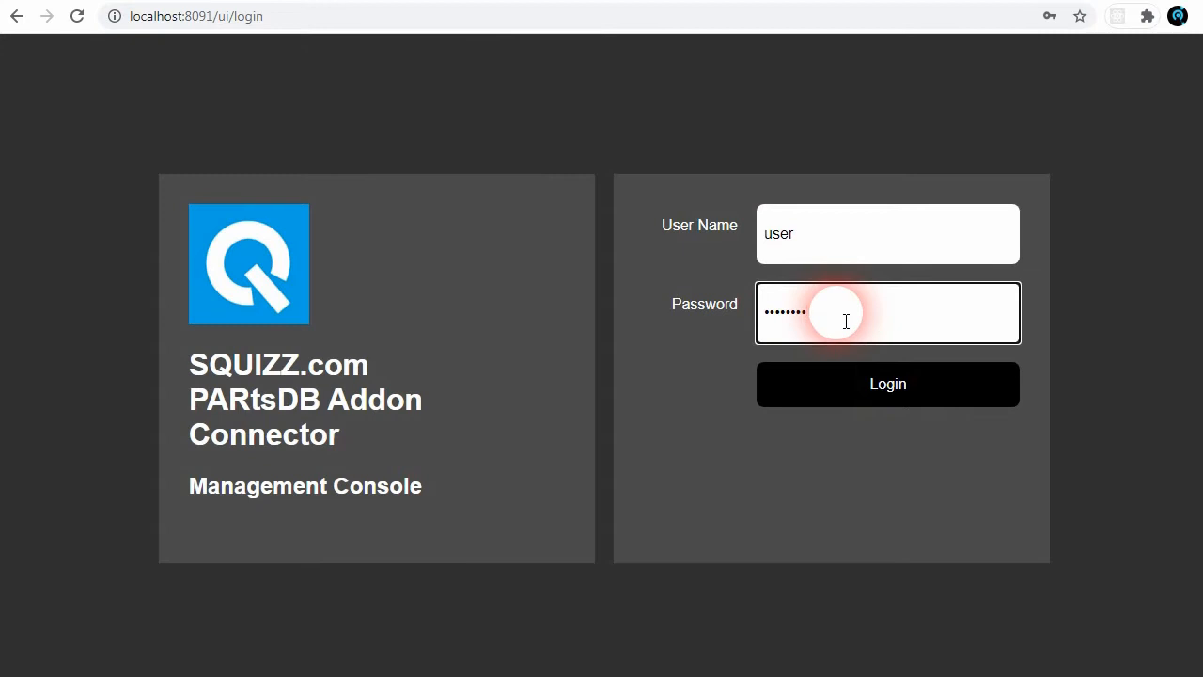
{"action": "left_click", "coordinate": [851, 383]}
{"action": "scroll", "coordinate": [594, 399], "scroll_direction": "down", "scroll_amount": 1}
{"action": "scroll", "coordinate": [597, 393], "scroll_direction": "up", "scroll_amount": 1}
{"action": "scroll", "coordinate": [1190, 335], "scroll_direction": "down", "scroll_amount": 5}
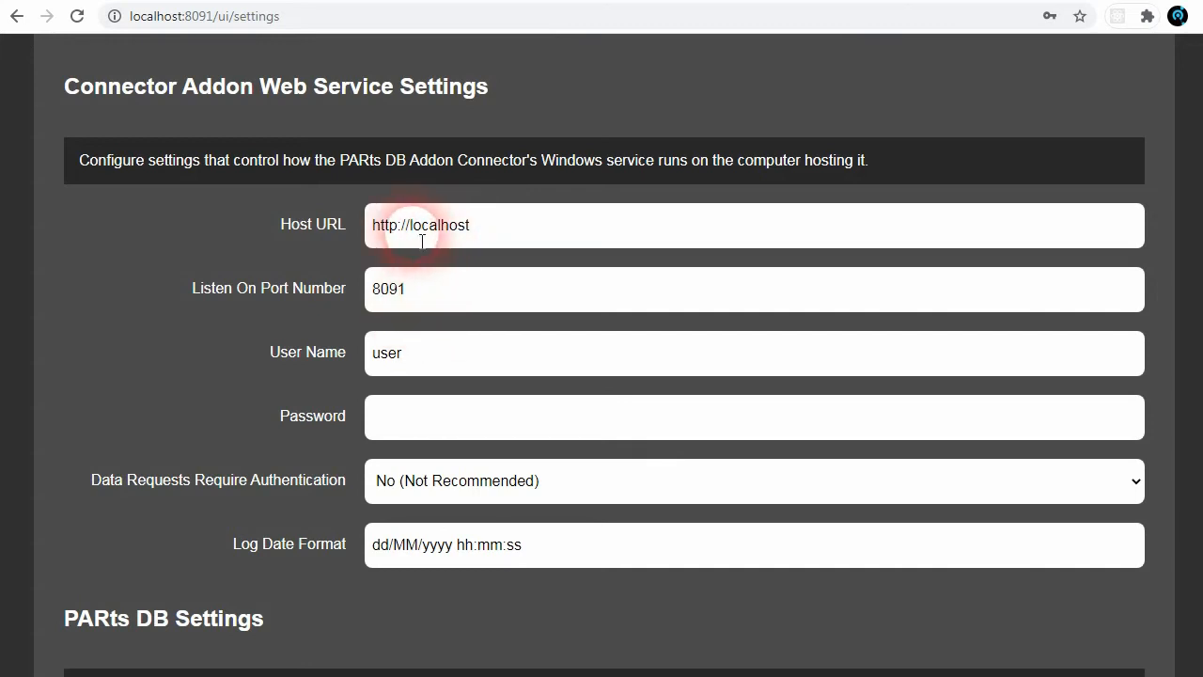
Restore the listen port to 8091 and review the user name and service password fields.
{"action": "left_click", "coordinate": [451, 303]}
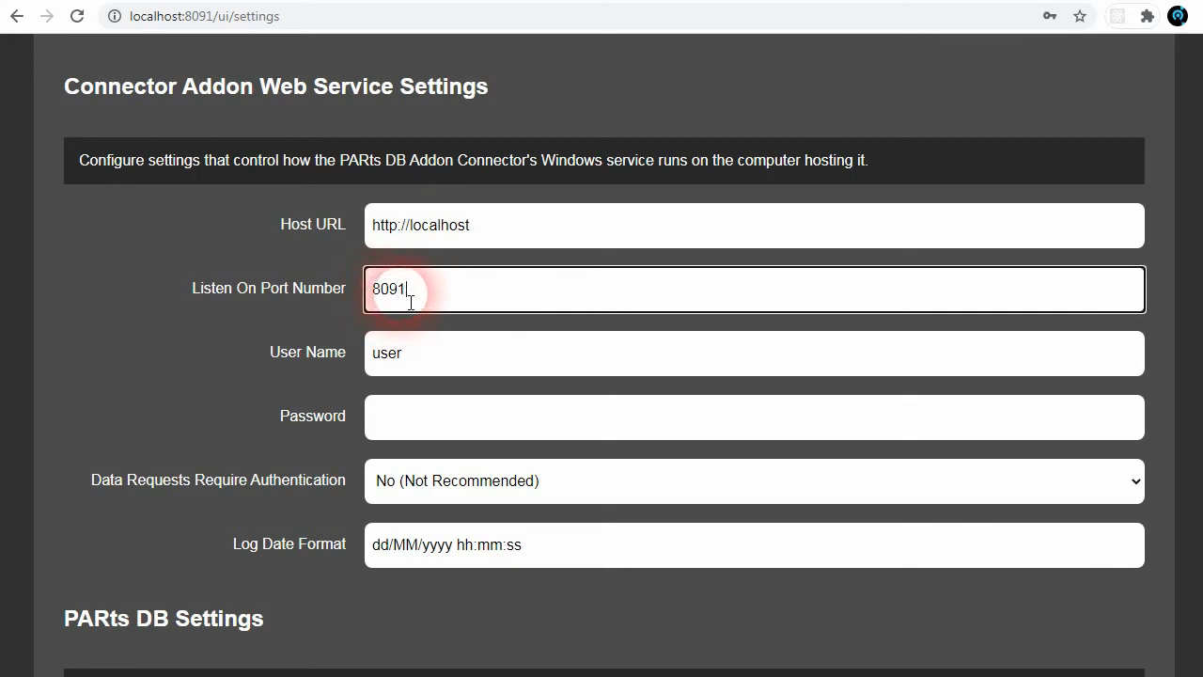
{"action": "left_click_drag", "start_coordinate": [403, 297], "coordinate": [417, 298]}
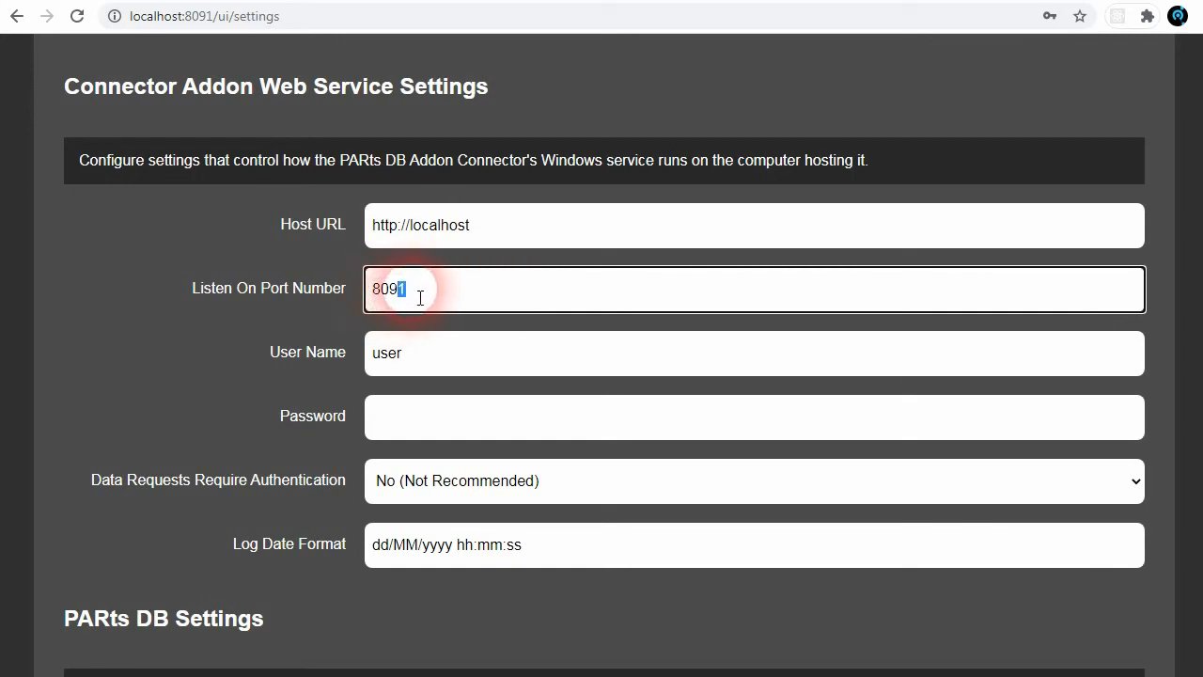
{"action": "key", "text": "BackSpace"}
{"action": "type", "text": "1"}
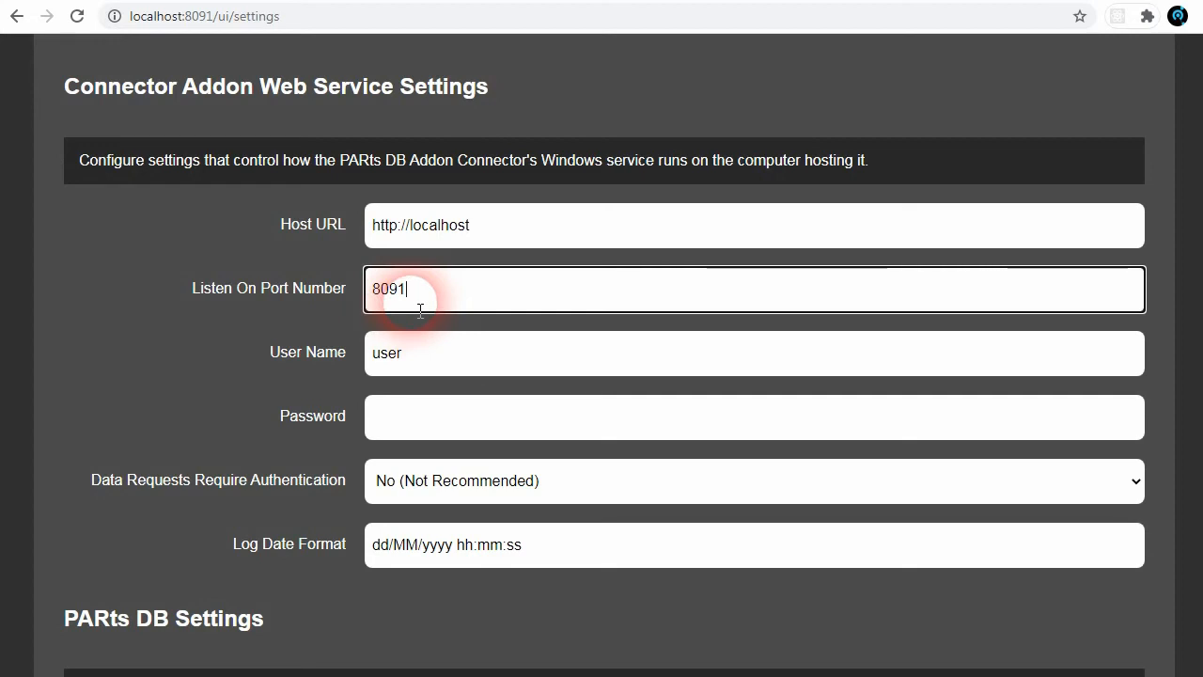
{"action": "left_click", "coordinate": [443, 358]}
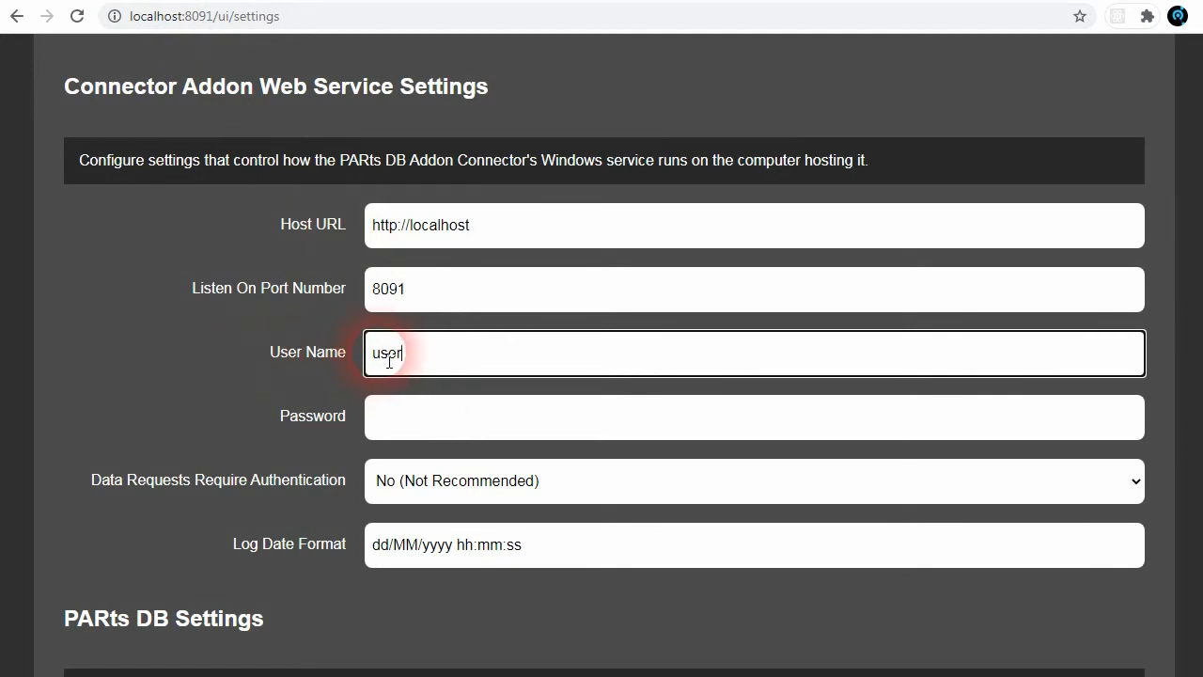
{"action": "left_click", "coordinate": [397, 428]}
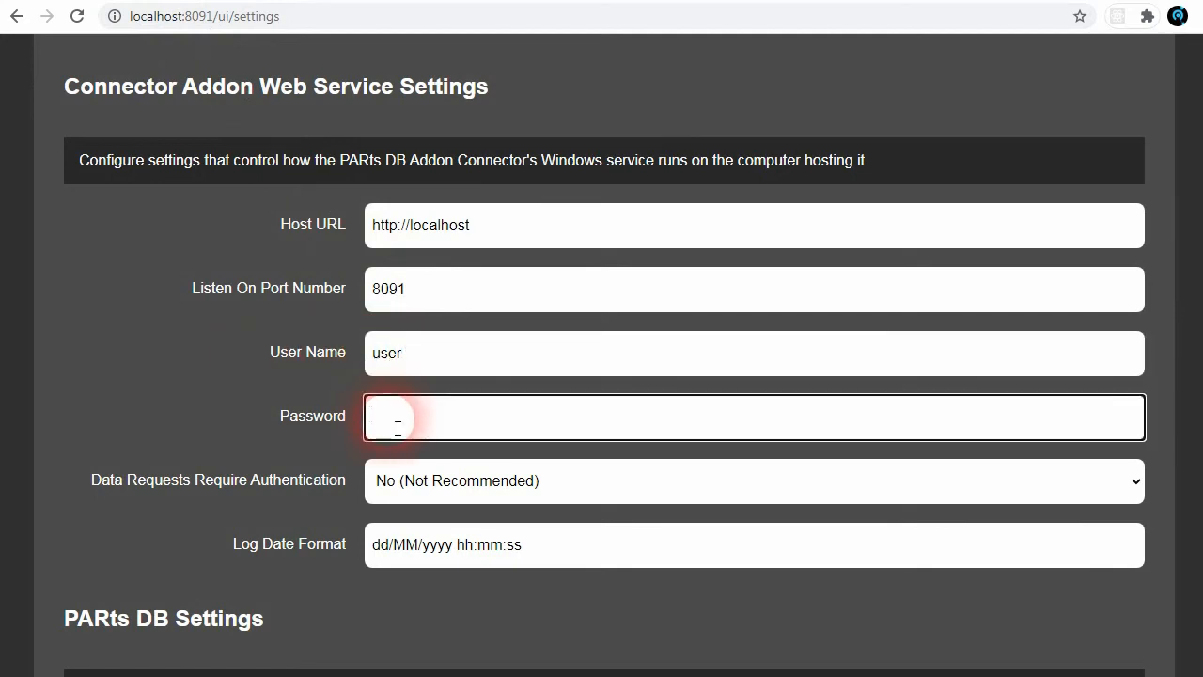
{"action": "key", "text": "shift+Tab"}
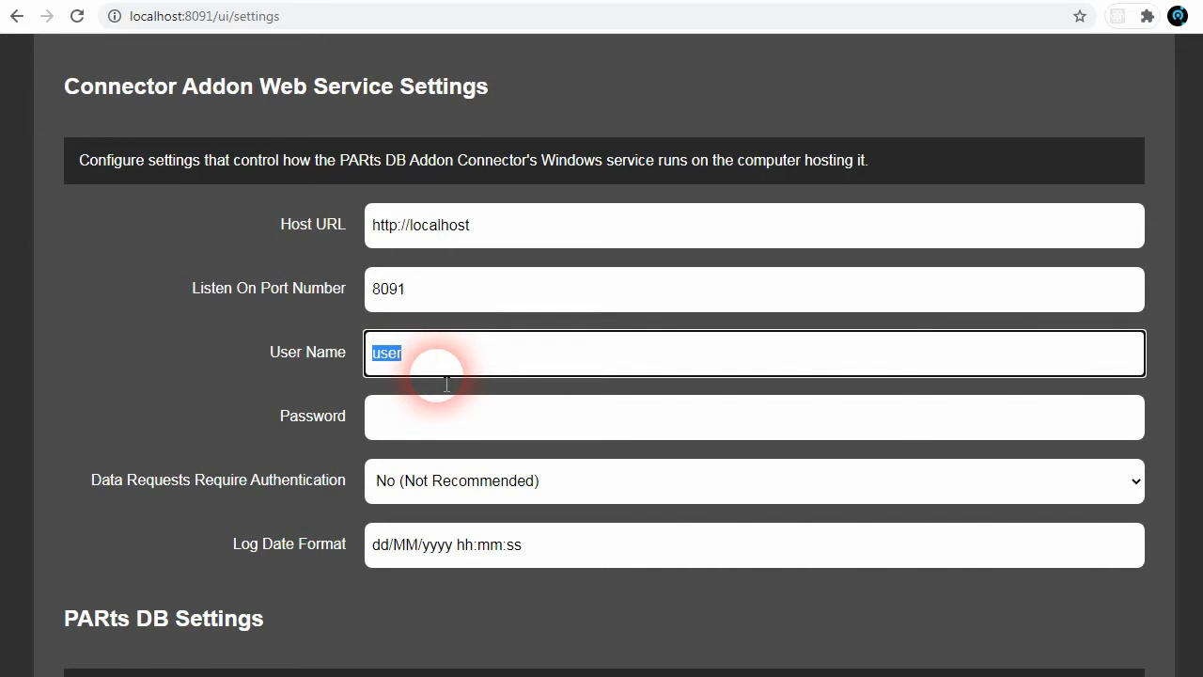
{"action": "left_click", "coordinate": [451, 435]}
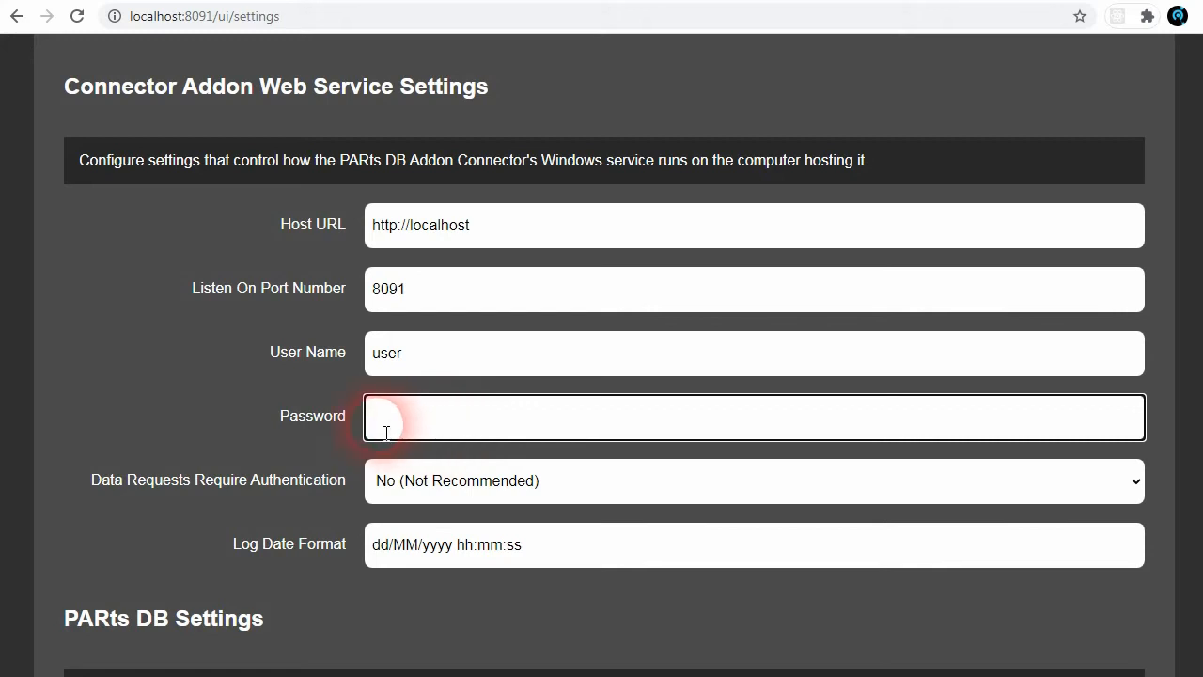
{"action": "scroll", "coordinate": [489, 419], "scroll_direction": "down", "scroll_amount": 1}
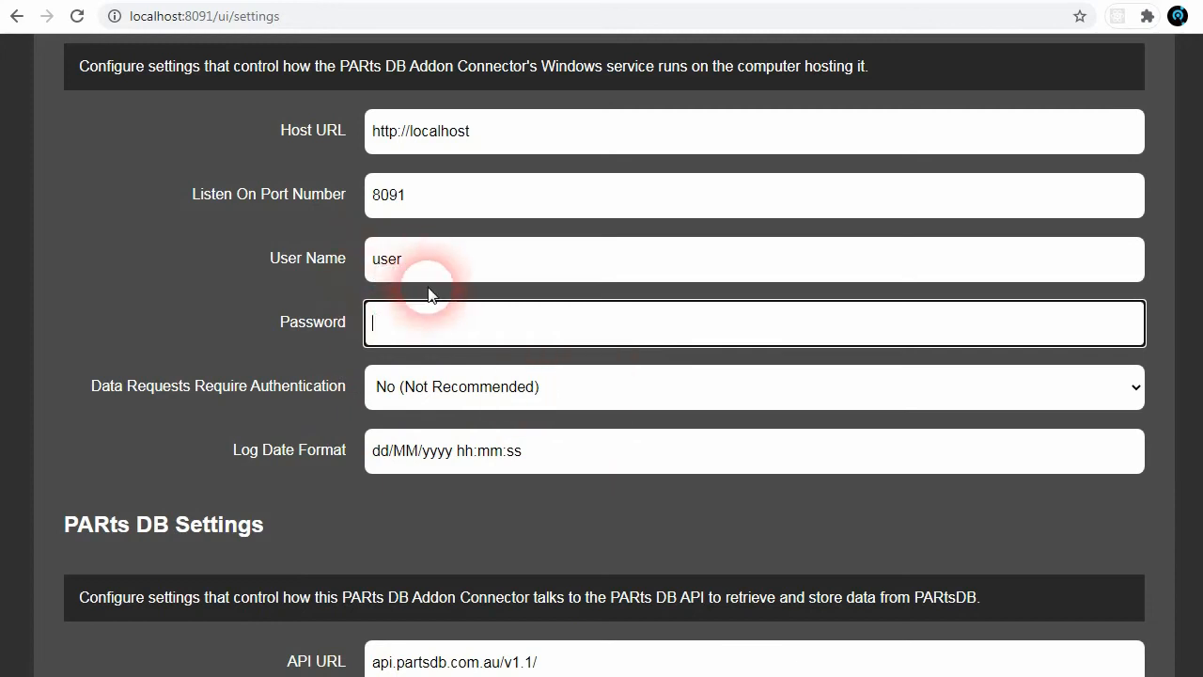
Set Data Requests Require Authentication to Yes (Recommended) and check the dd/MM/yyyy hh:mm:ss log date format.
{"action": "left_click", "coordinate": [569, 387]}
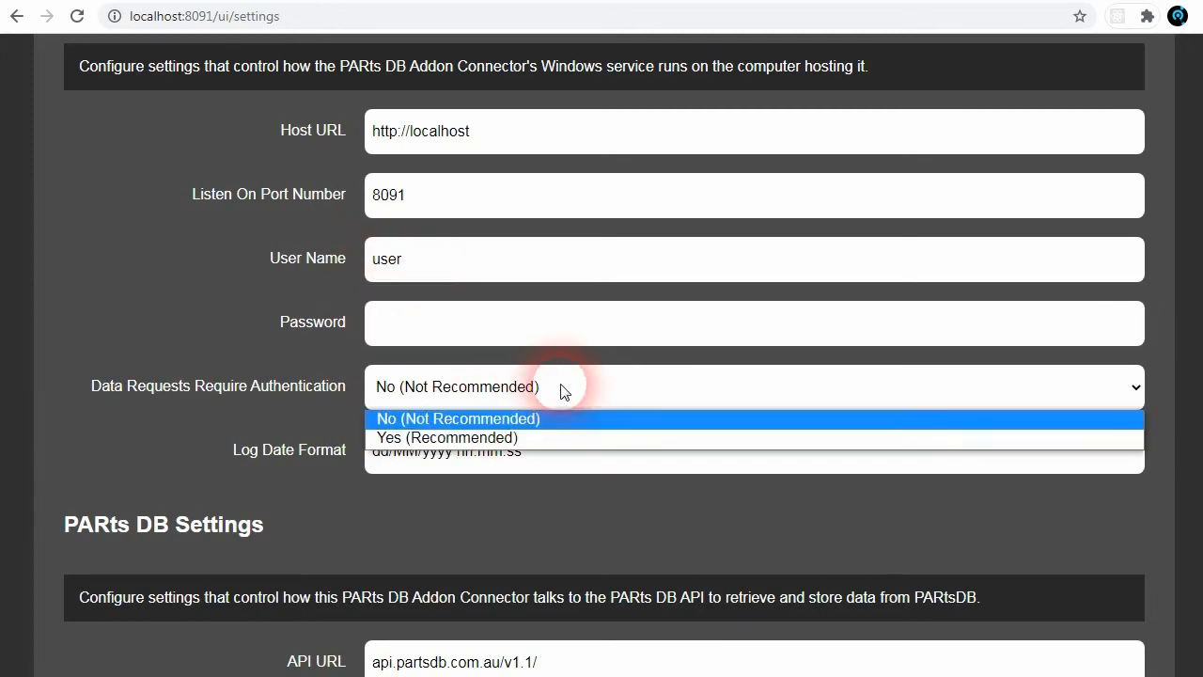
{"action": "left_click", "coordinate": [444, 438]}
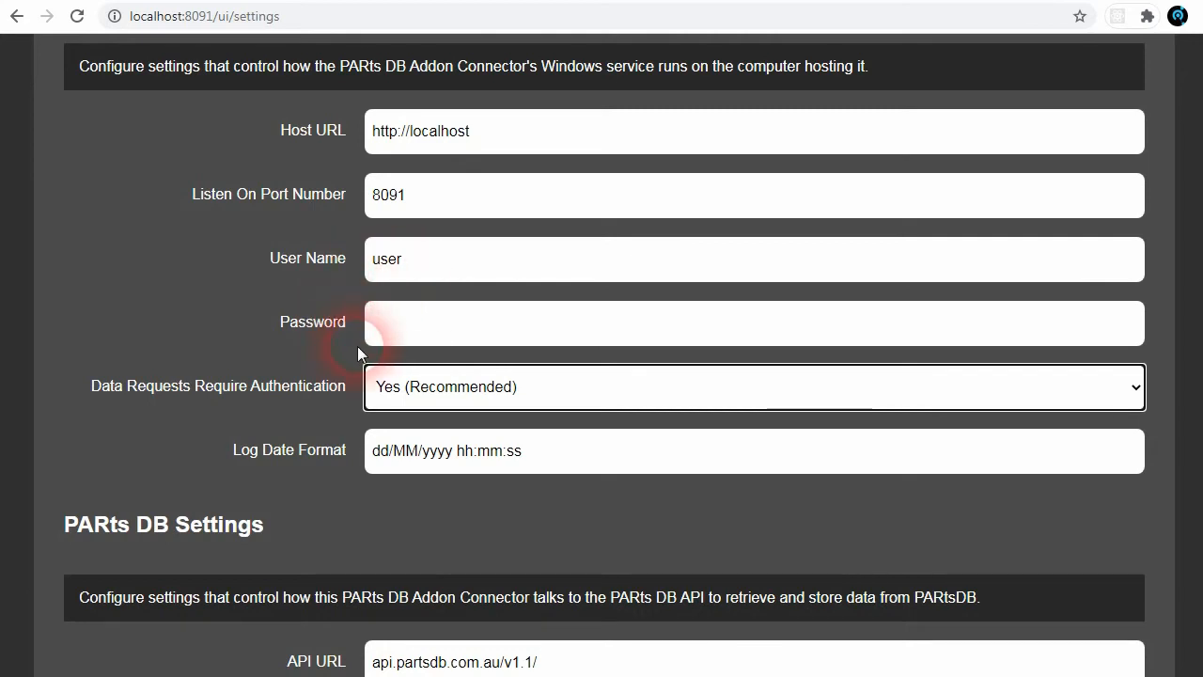
{"action": "left_click", "coordinate": [413, 463]}
{"action": "left_click", "coordinate": [343, 462]}
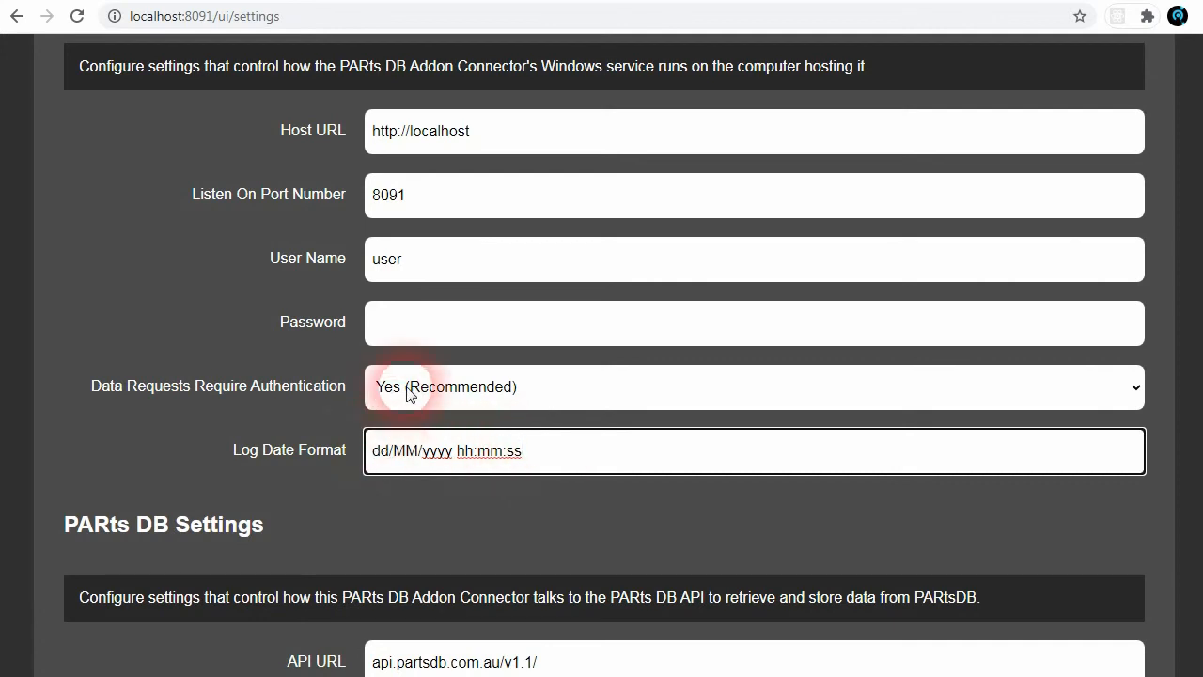
{"action": "scroll", "coordinate": [376, 367], "scroll_direction": "down", "scroll_amount": 3}
{"action": "scroll", "coordinate": [297, 282], "scroll_direction": "up", "scroll_amount": 3}
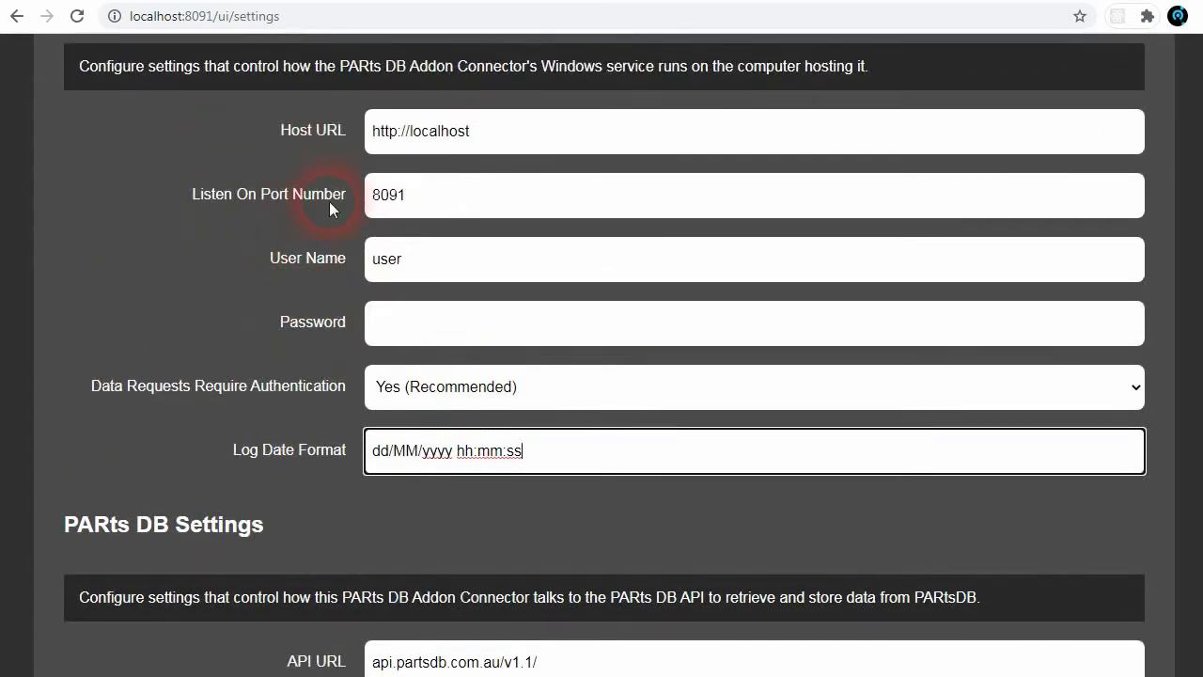
{"action": "scroll", "coordinate": [300, 320], "scroll_direction": "down", "scroll_amount": 4}
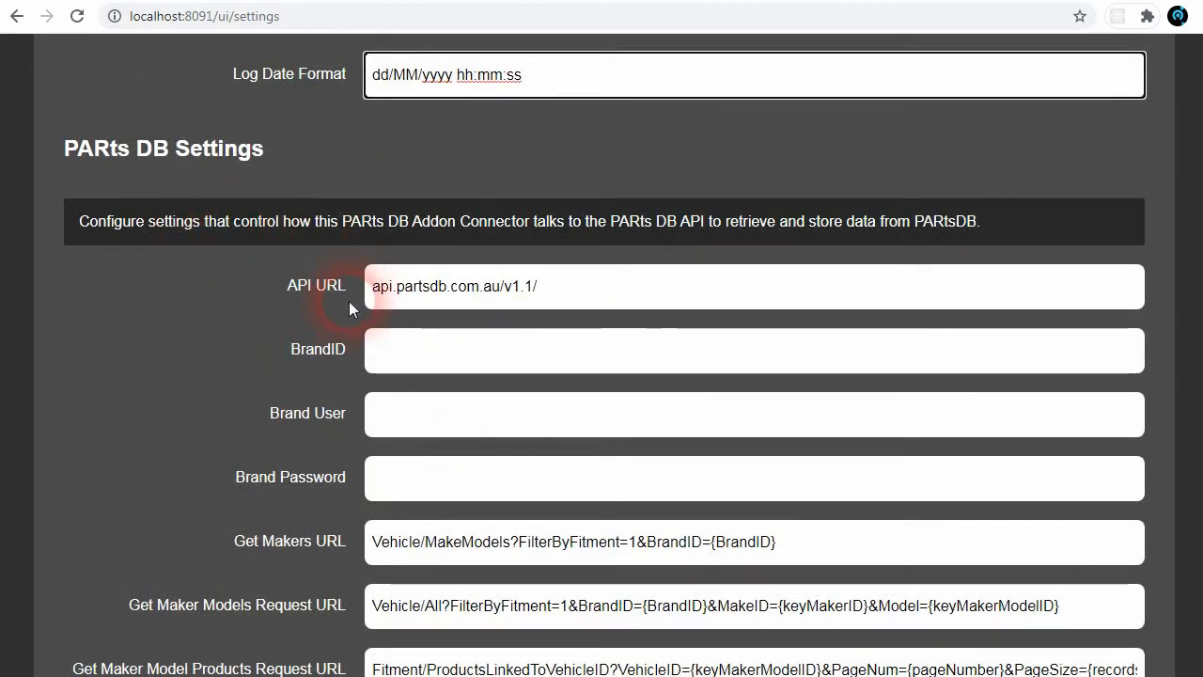
{"action": "scroll", "coordinate": [351, 302], "scroll_direction": "down", "scroll_amount": 1}
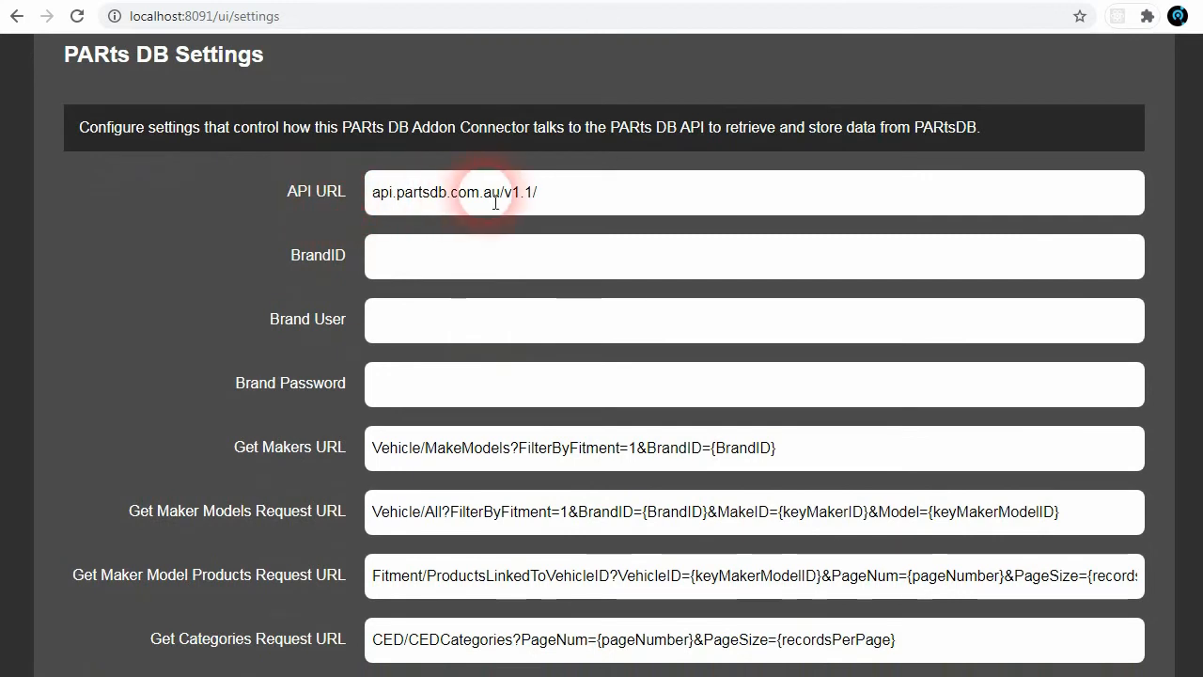
{"action": "left_click", "coordinate": [564, 205]}
{"action": "left_click_drag", "start_coordinate": [564, 205], "coordinate": [439, 204]}
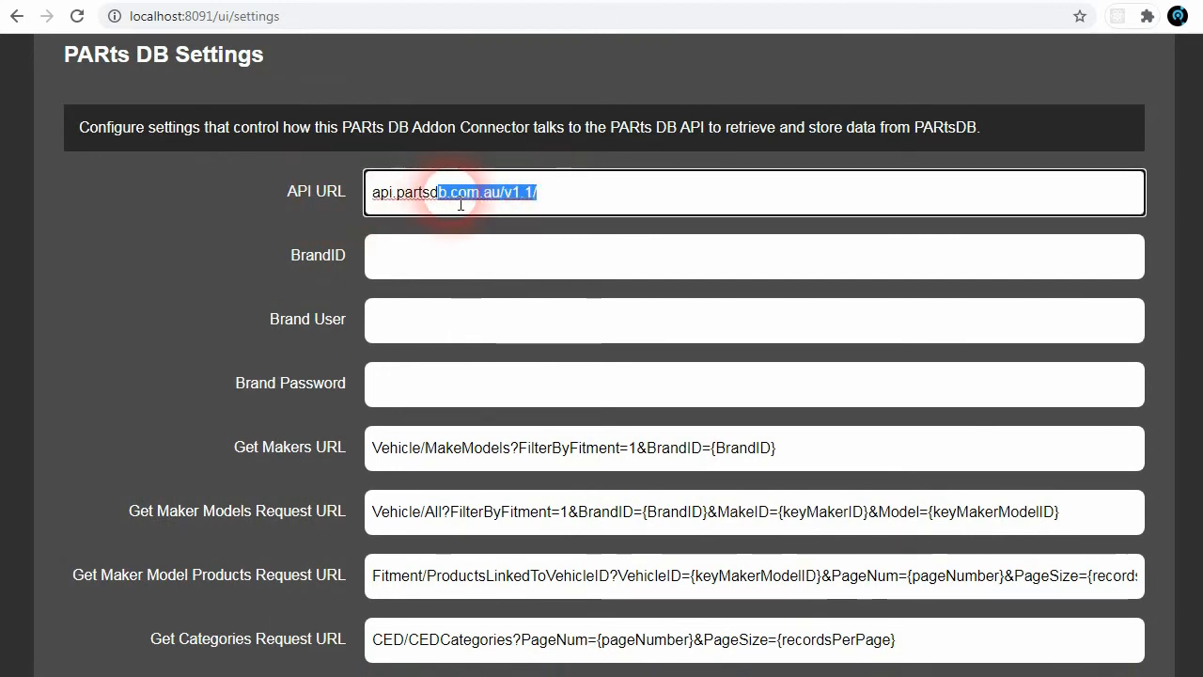
{"action": "left_click", "coordinate": [459, 204]}
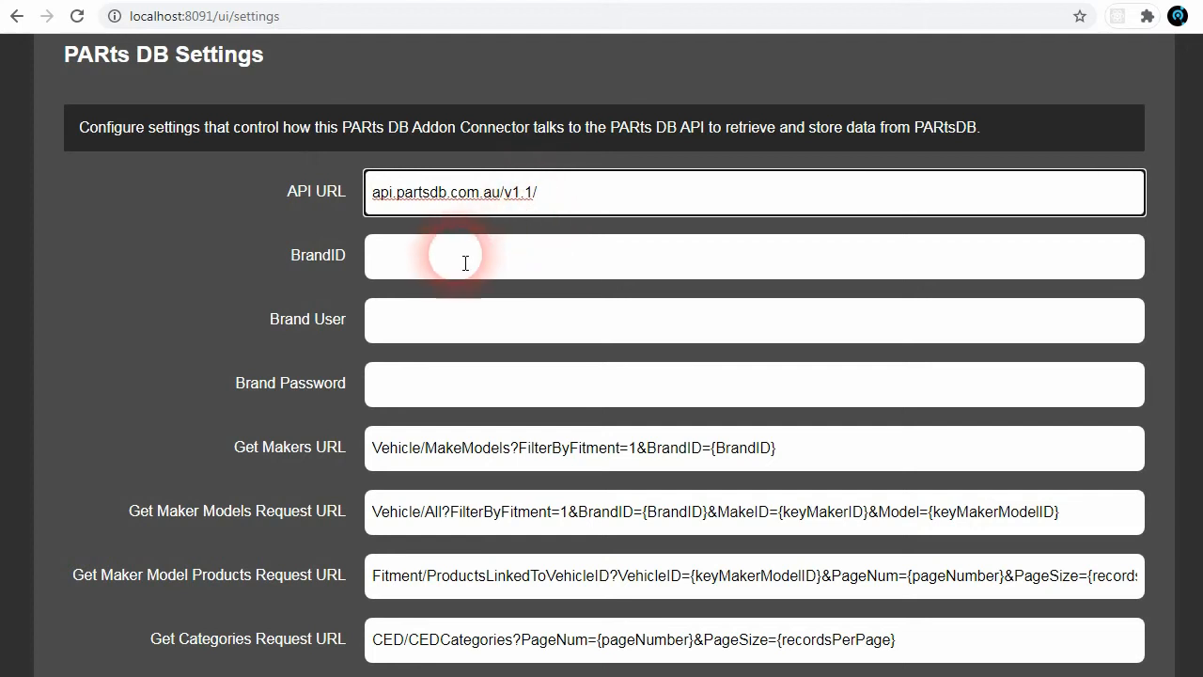
{"action": "left_click", "coordinate": [414, 262]}
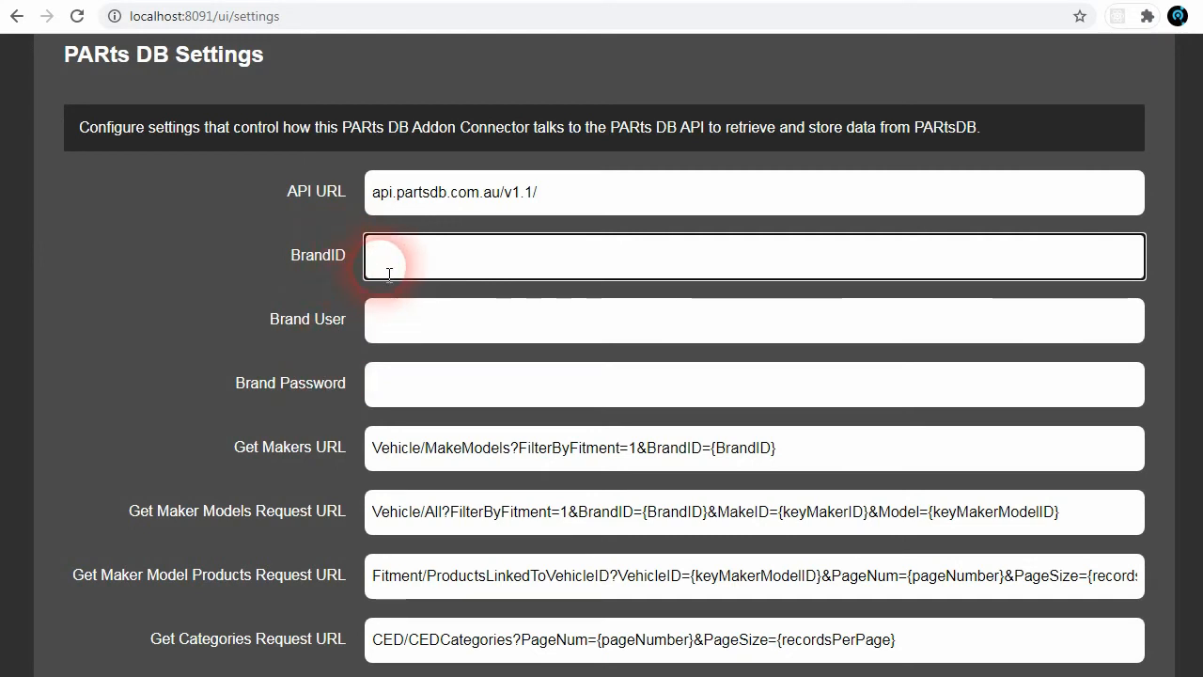
Set BrandID to 'example' and fill in the brand user name and brand password.
{"action": "left_click", "coordinate": [415, 319]}
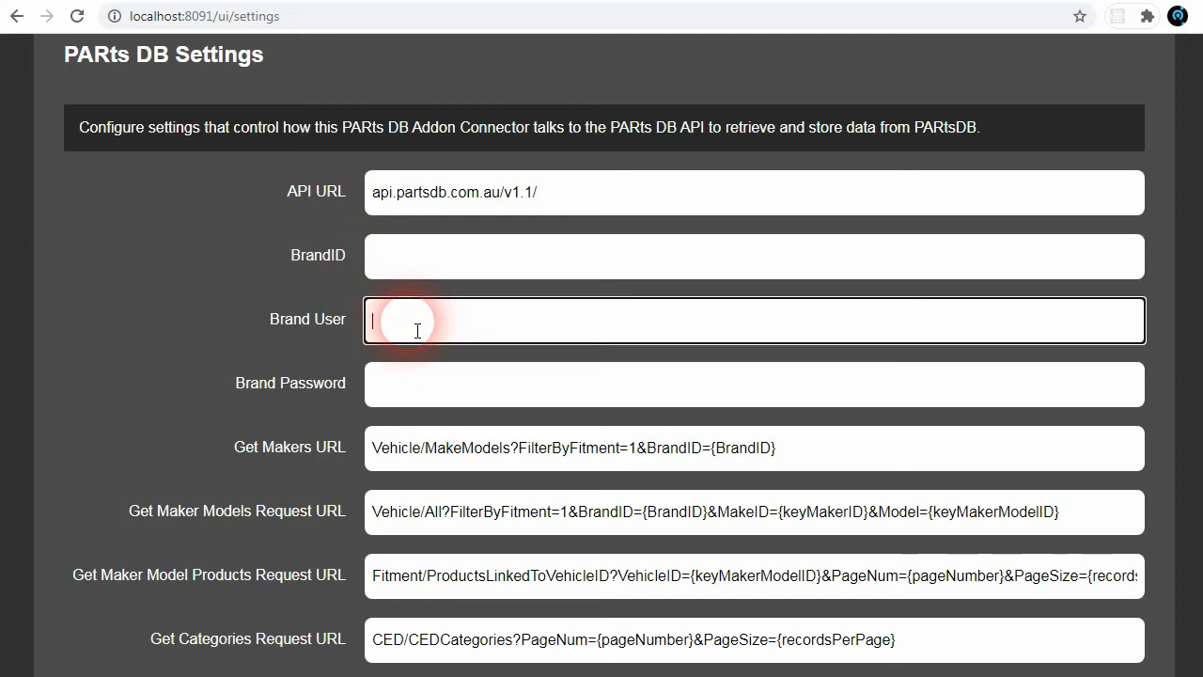
{"action": "left_click", "coordinate": [403, 271]}
{"action": "type", "text": "example"}
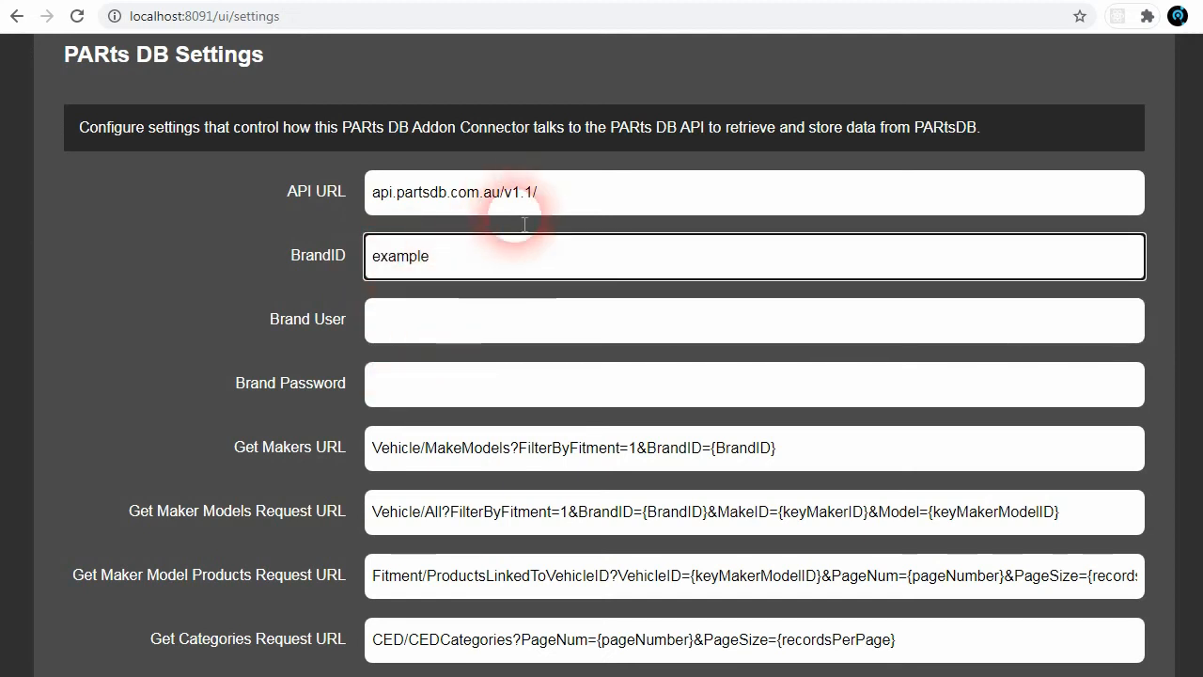
{"action": "left_click", "coordinate": [425, 313]}
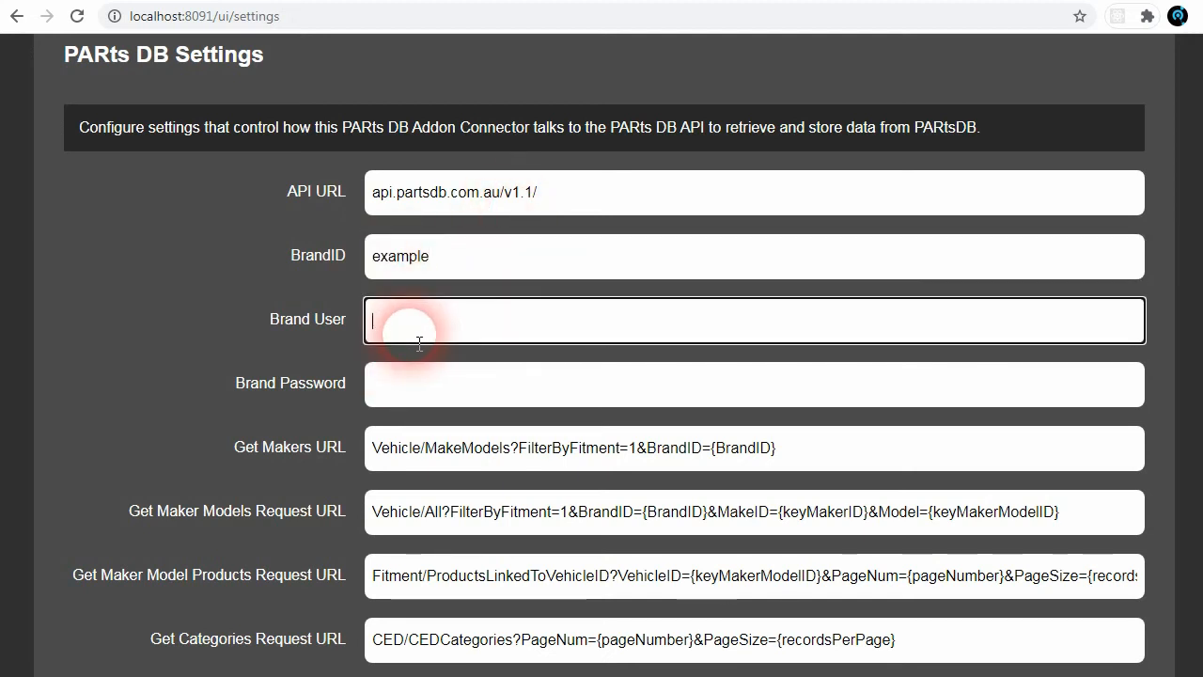
{"action": "type", "text": "myusername"}
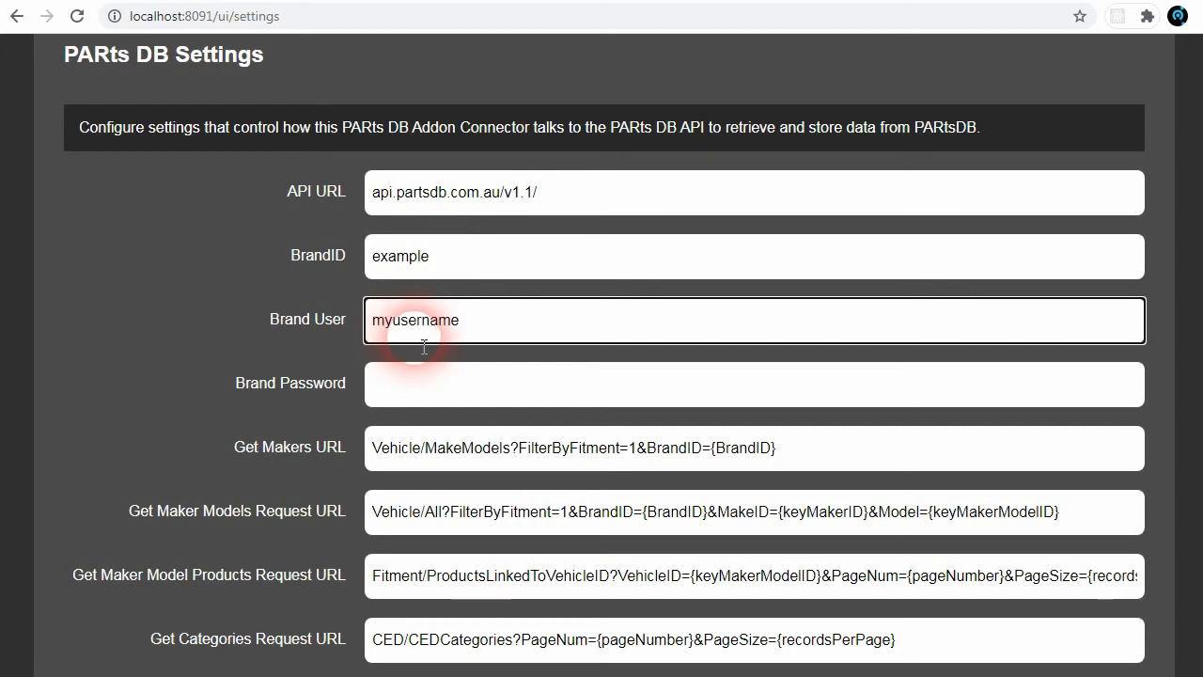
{"action": "left_click", "coordinate": [446, 390]}
{"action": "type", "text": "mypassword"}
{"action": "scroll", "coordinate": [301, 376], "scroll_direction": "down", "scroll_amount": 1}
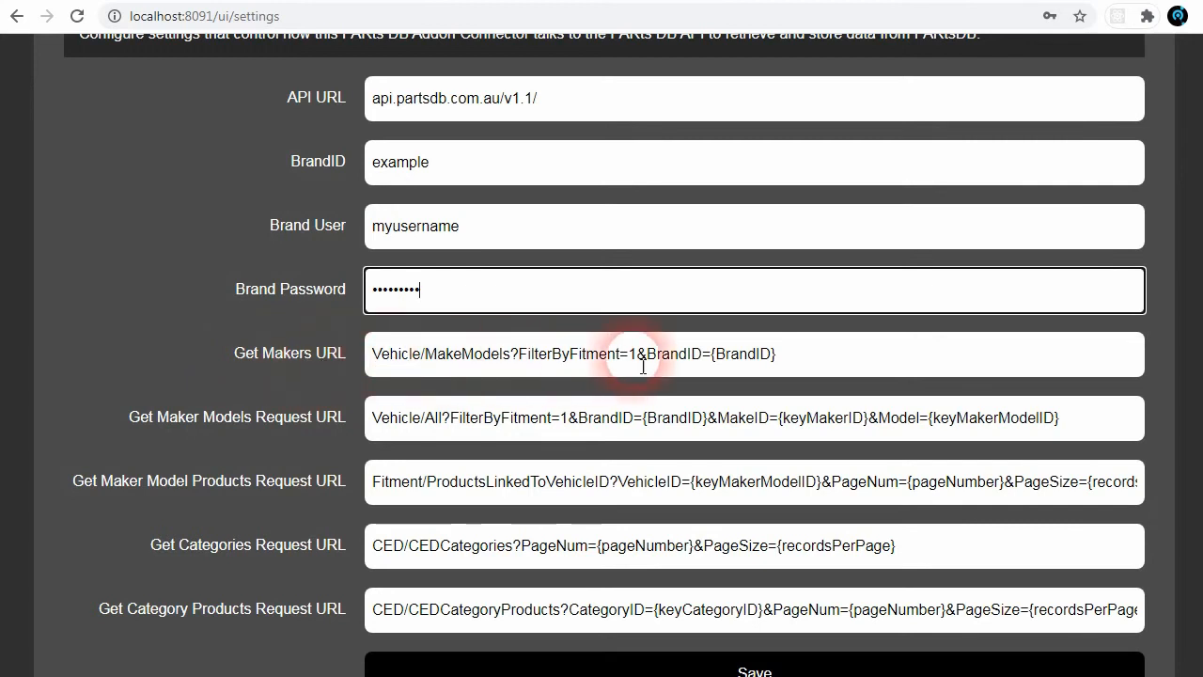
{"action": "left_click", "coordinate": [716, 356]}
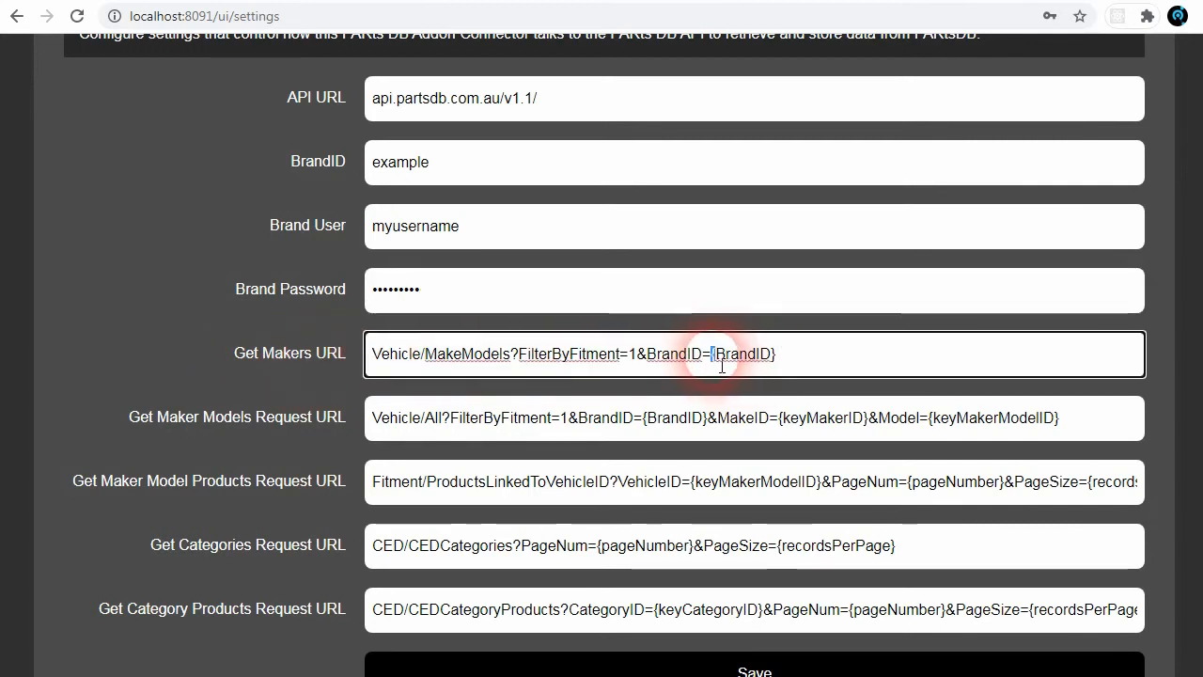
{"action": "left_click", "coordinate": [827, 364]}
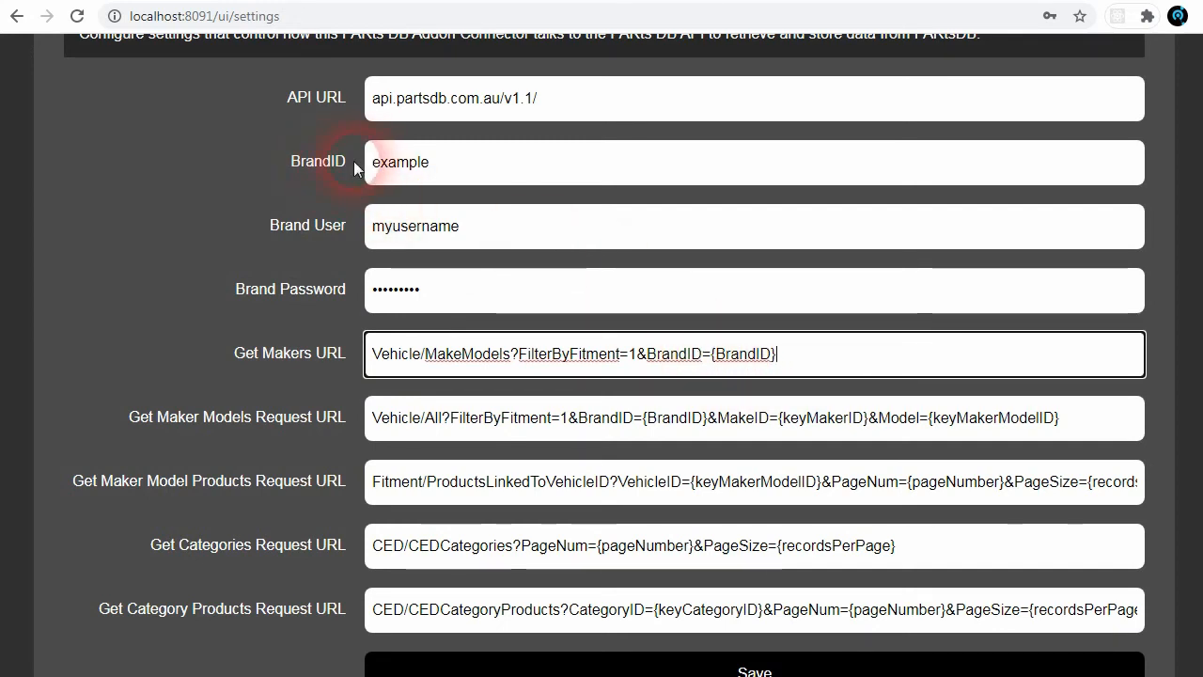
{"action": "left_click_drag", "start_coordinate": [713, 354], "coordinate": [778, 355]}
{"action": "left_click", "coordinate": [789, 360]}
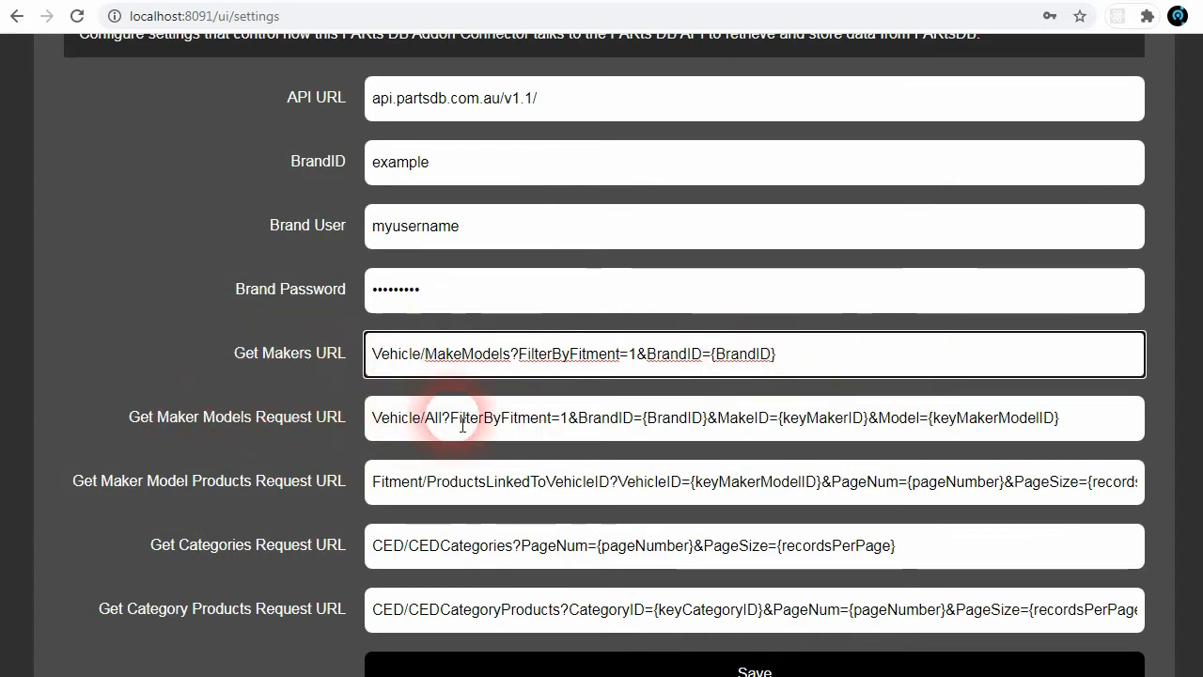
{"action": "left_click", "coordinate": [425, 429]}
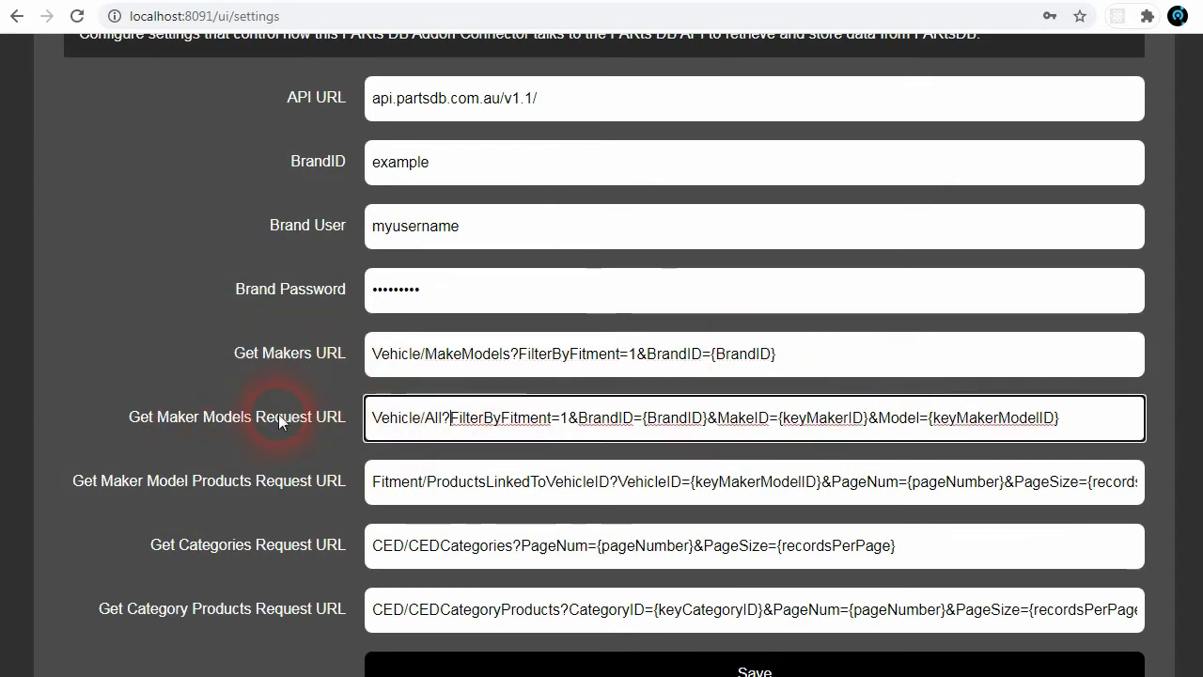
{"action": "left_click_drag", "start_coordinate": [425, 424], "coordinate": [318, 420]}
{"action": "left_click", "coordinate": [447, 429]}
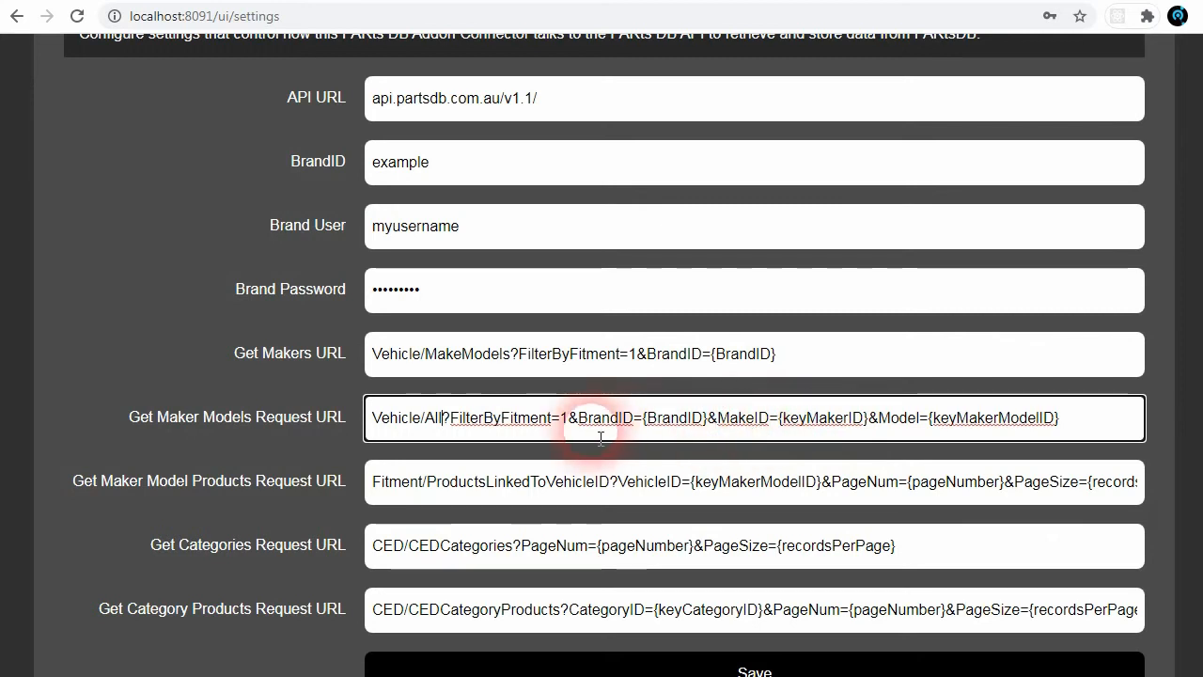
{"action": "left_click", "coordinate": [426, 489]}
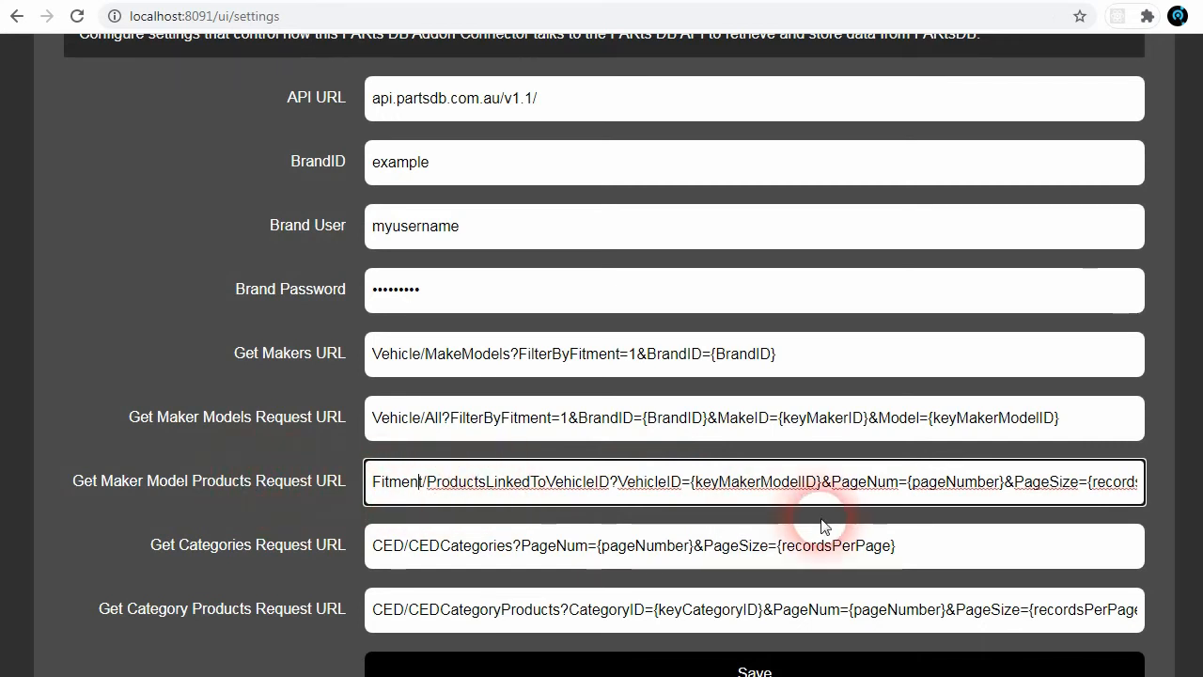
Review the categories, maker models and products request URLs, then save the connector settings.
{"action": "left_click", "coordinate": [482, 545]}
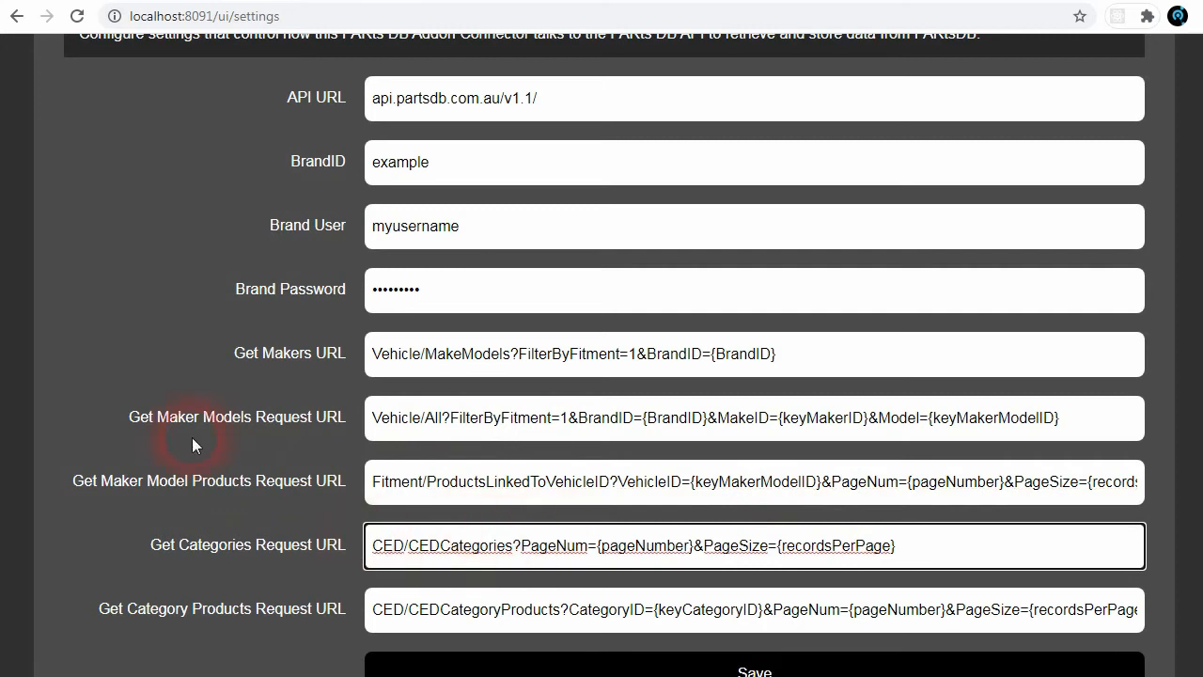
{"action": "scroll", "coordinate": [241, 458], "scroll_direction": "down", "scroll_amount": 1}
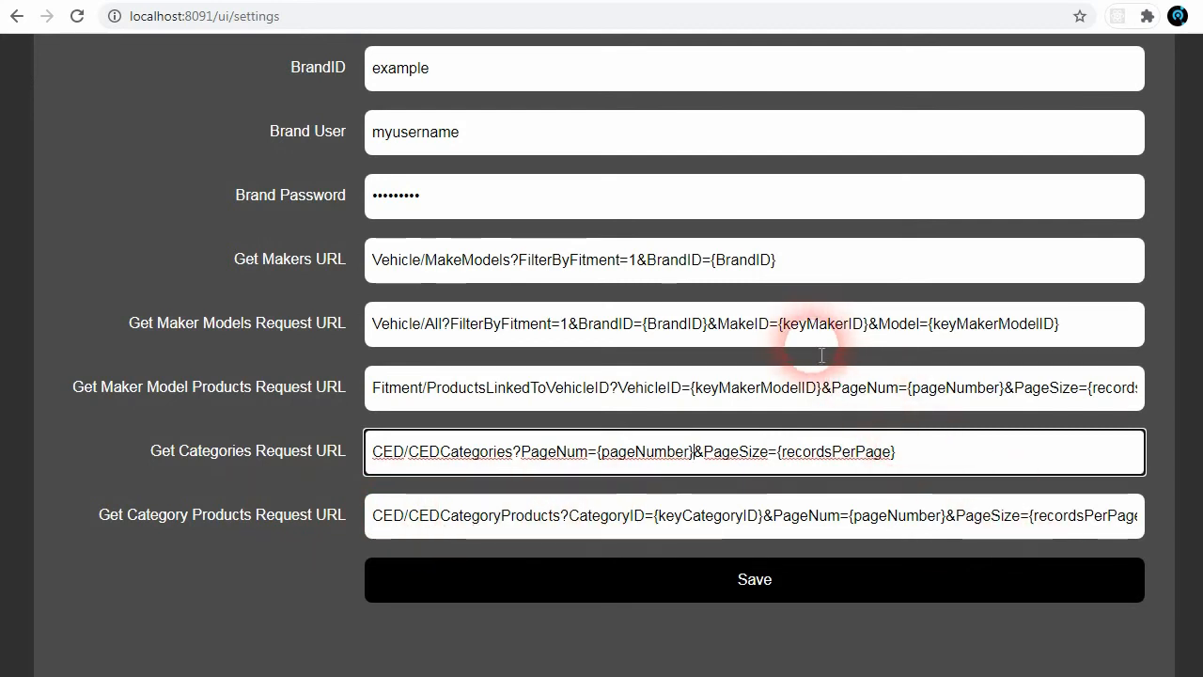
{"action": "left_click_drag", "start_coordinate": [841, 389], "coordinate": [1181, 406]}
{"action": "left_click", "coordinate": [944, 393]}
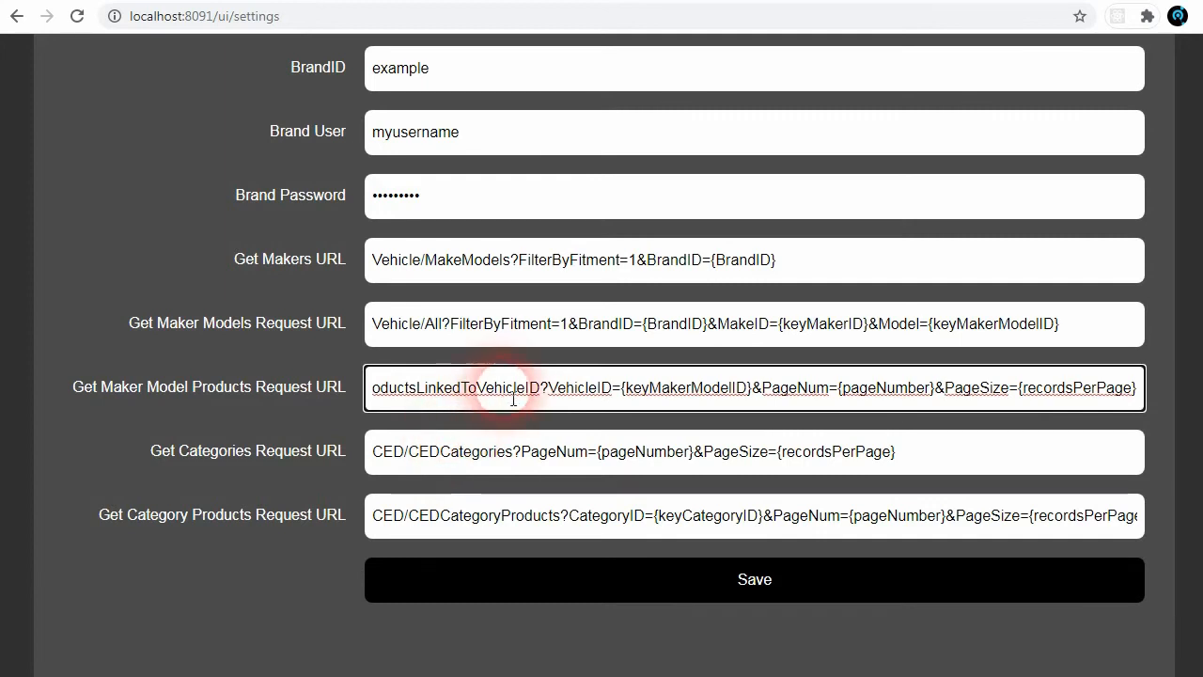
{"action": "left_click", "coordinate": [443, 327]}
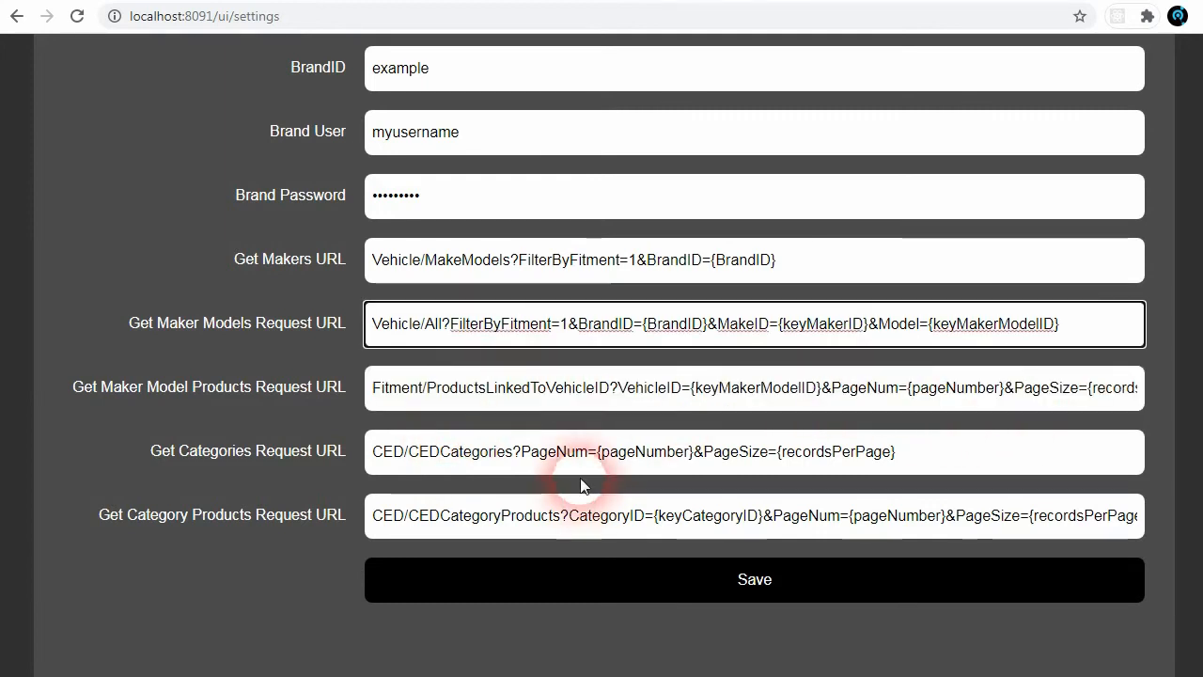
{"action": "scroll", "coordinate": [381, 438], "scroll_direction": "up", "scroll_amount": 6}
{"action": "scroll", "coordinate": [384, 282], "scroll_direction": "down", "scroll_amount": 2}
{"action": "scroll", "coordinate": [743, 530], "scroll_direction": "down", "scroll_amount": 4}
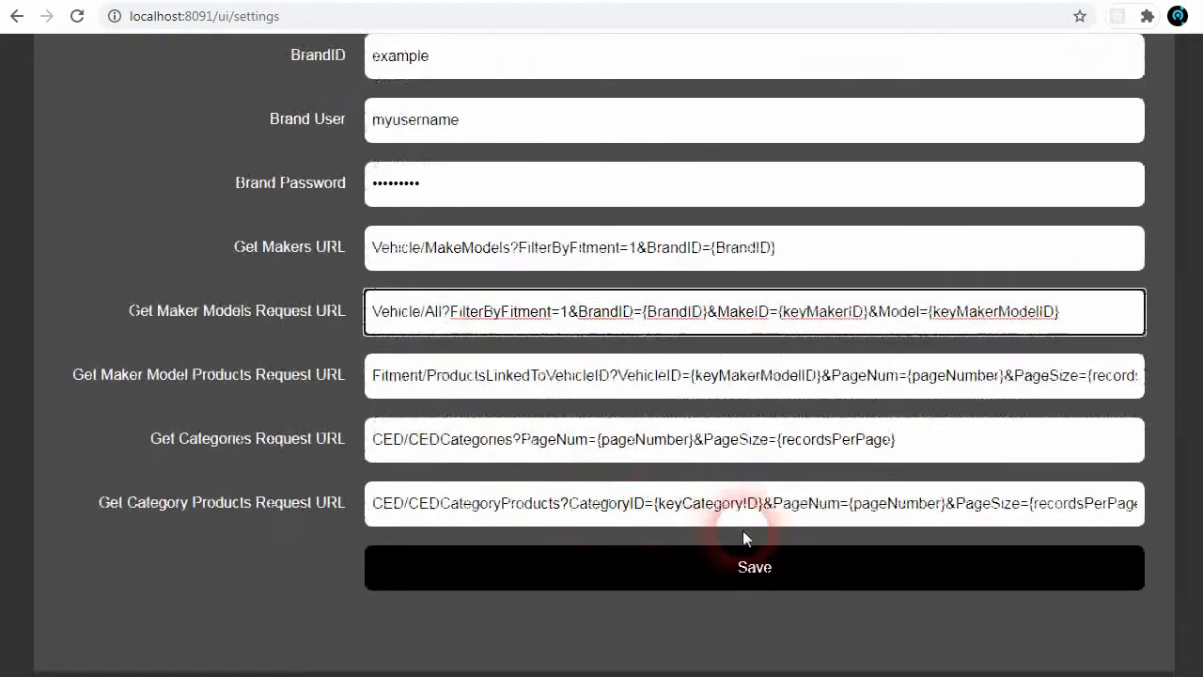
{"action": "scroll", "coordinate": [738, 537], "scroll_direction": "up", "scroll_amount": 5}
{"action": "scroll", "coordinate": [734, 545], "scroll_direction": "down", "scroll_amount": 5}
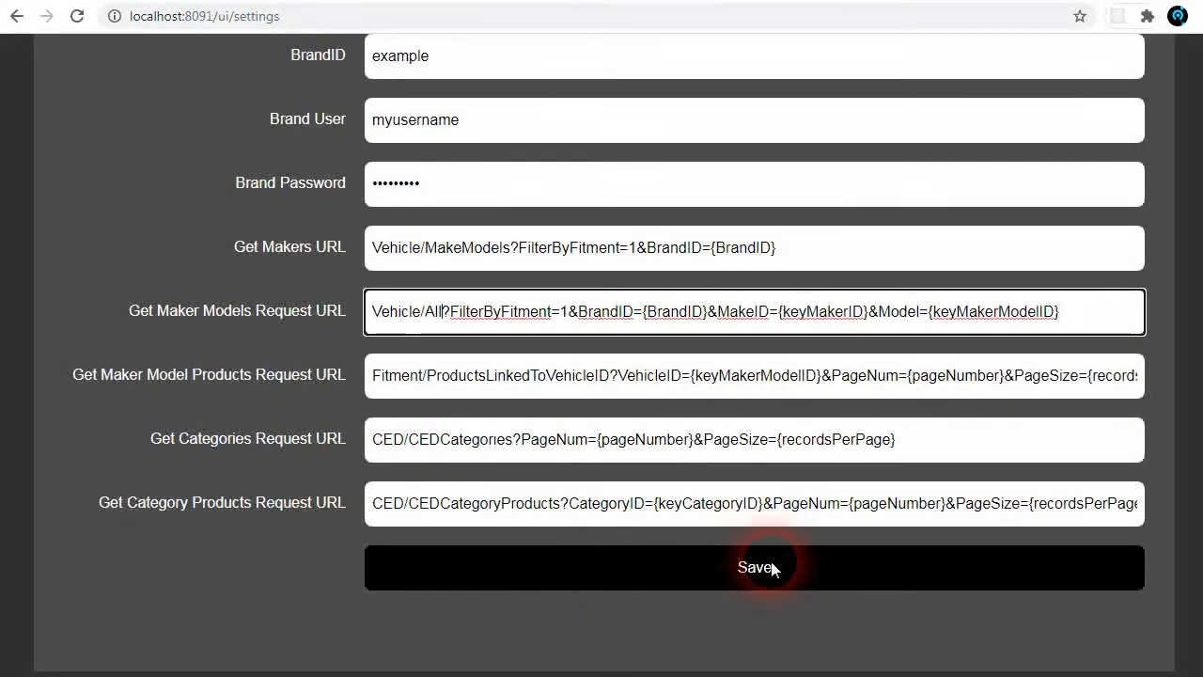
{"action": "left_click", "coordinate": [771, 569]}
{"action": "scroll", "coordinate": [404, 489], "scroll_direction": "up", "scroll_amount": 8}
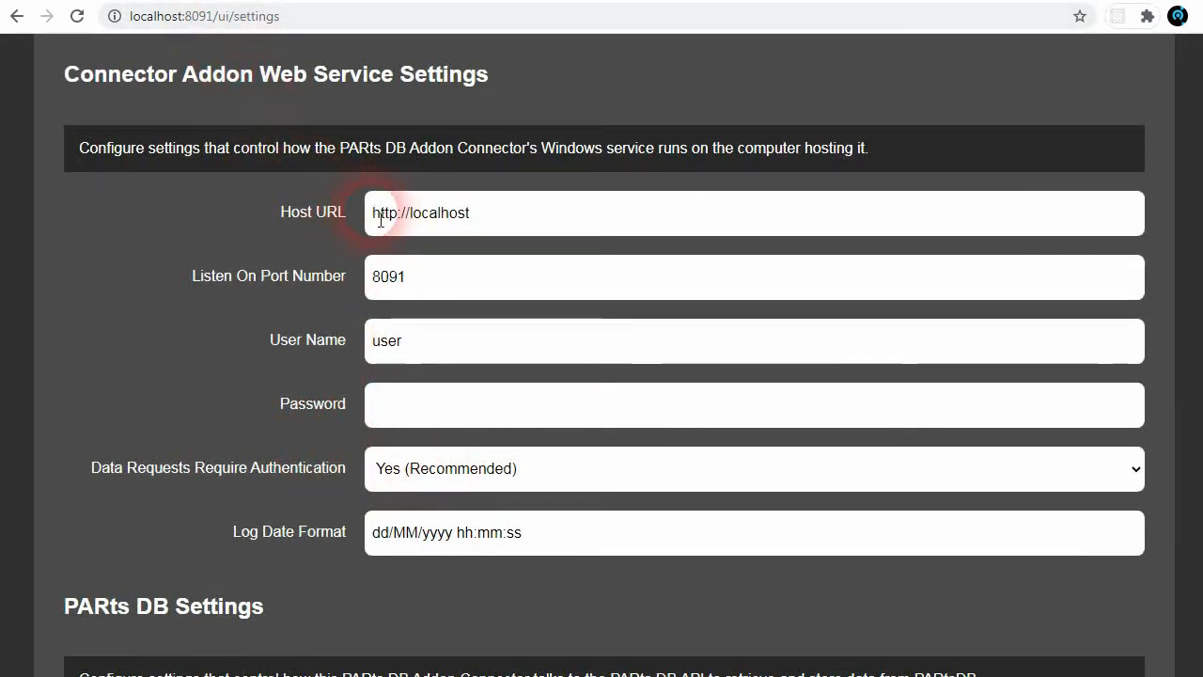
Select the SQUIZZ.com and TOTECS group in the Prezi architecture diagram.
{"action": "scroll", "coordinate": [362, 414], "scroll_direction": "up", "scroll_amount": 2}
{"action": "scroll", "coordinate": [360, 410], "scroll_direction": "up", "scroll_amount": 1}
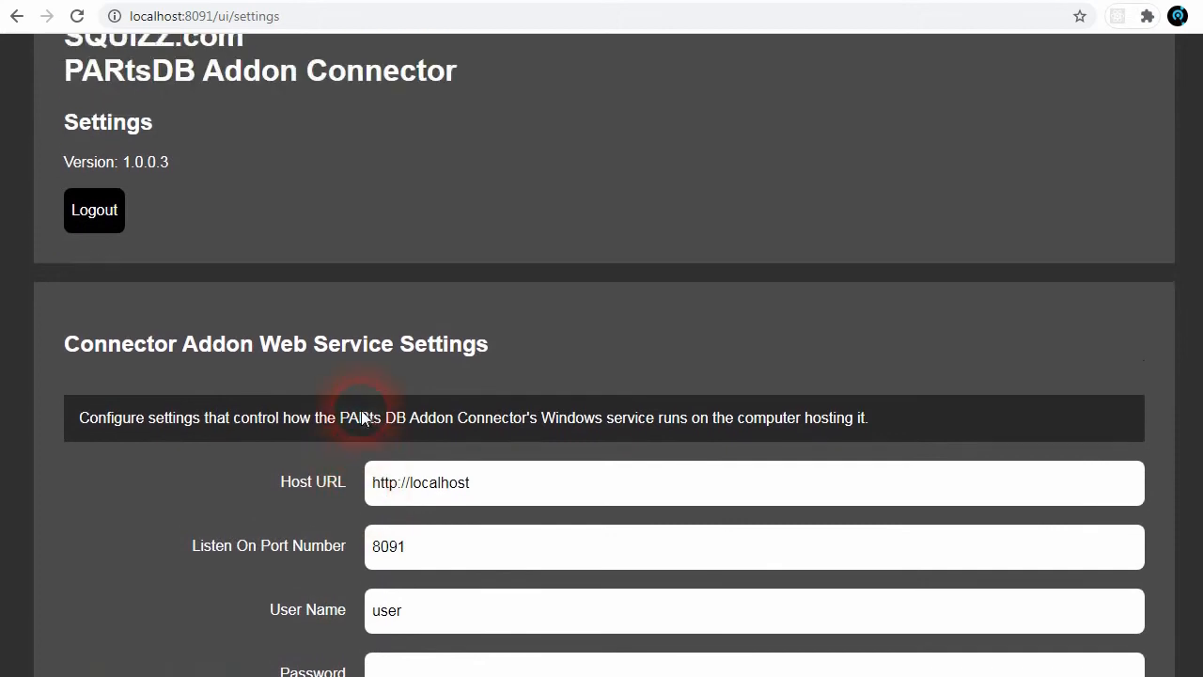
{"action": "scroll", "coordinate": [358, 408], "scroll_direction": "down", "scroll_amount": 2}
{"action": "scroll", "coordinate": [358, 406], "scroll_direction": "down", "scroll_amount": 6}
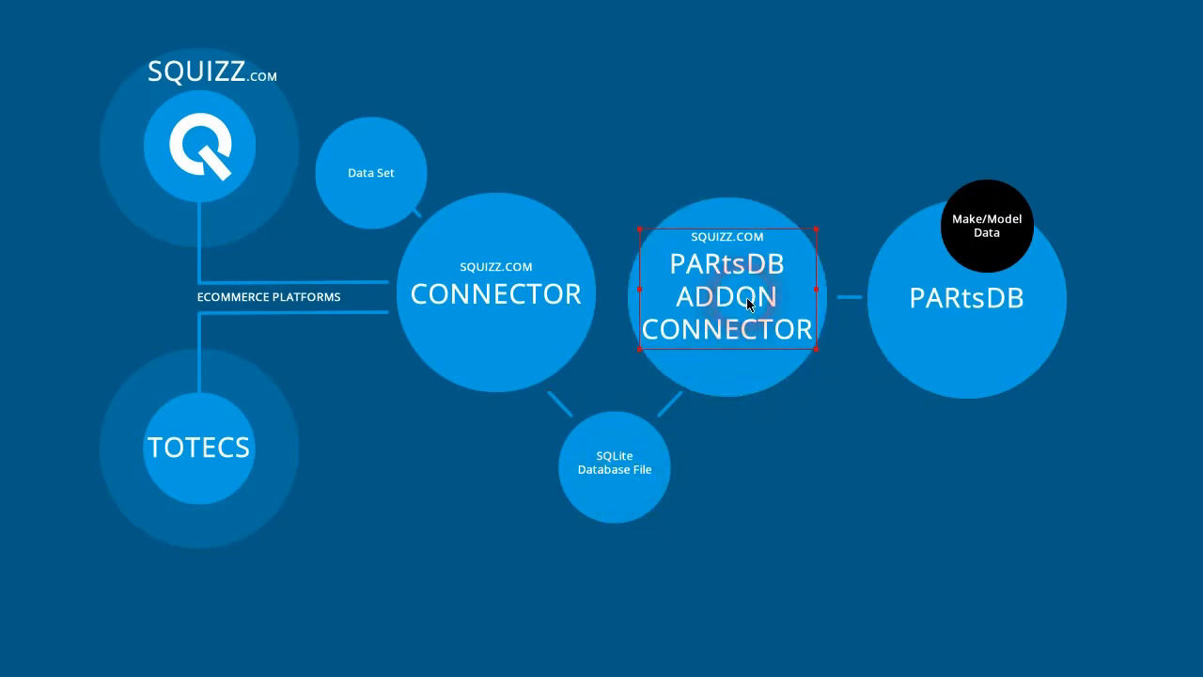
{"action": "left_click", "coordinate": [225, 124]}
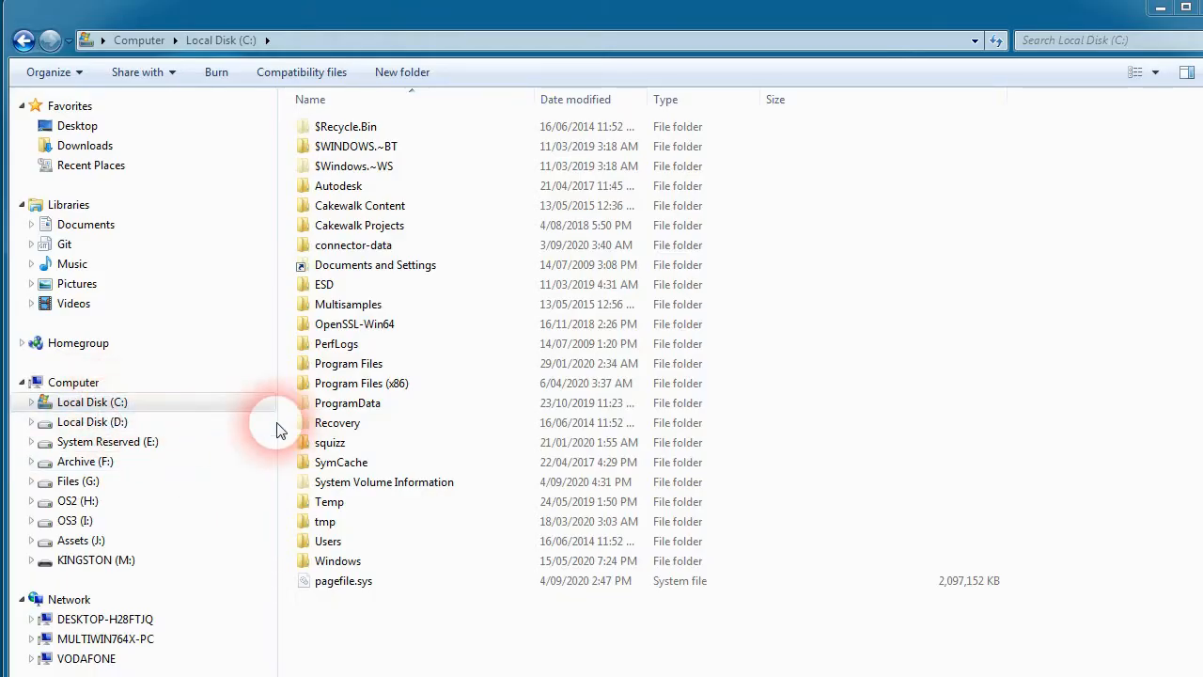
Browse to C:\ProgramData\SquizzCom\PartsDBWebservice in Windows Explorer.
{"action": "double_click", "coordinate": [385, 404]}
{"action": "scroll", "coordinate": [376, 620], "scroll_direction": "down", "scroll_amount": 2}
{"action": "double_click", "coordinate": [344, 655]}
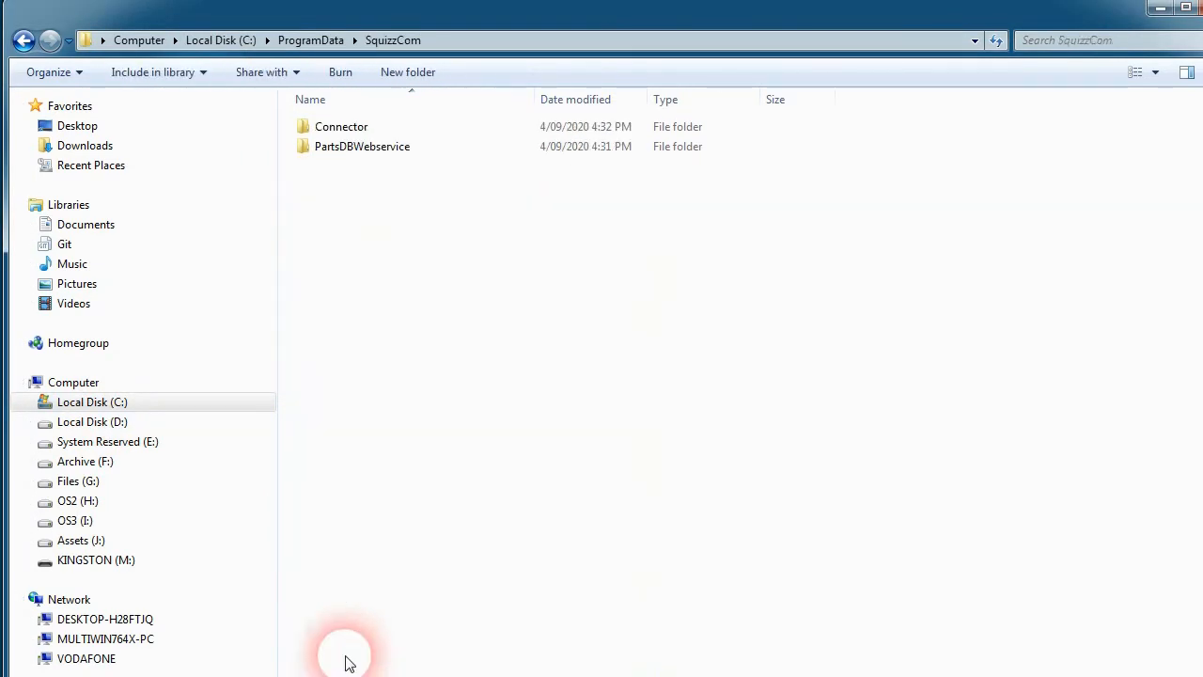
{"action": "double_click", "coordinate": [367, 149]}
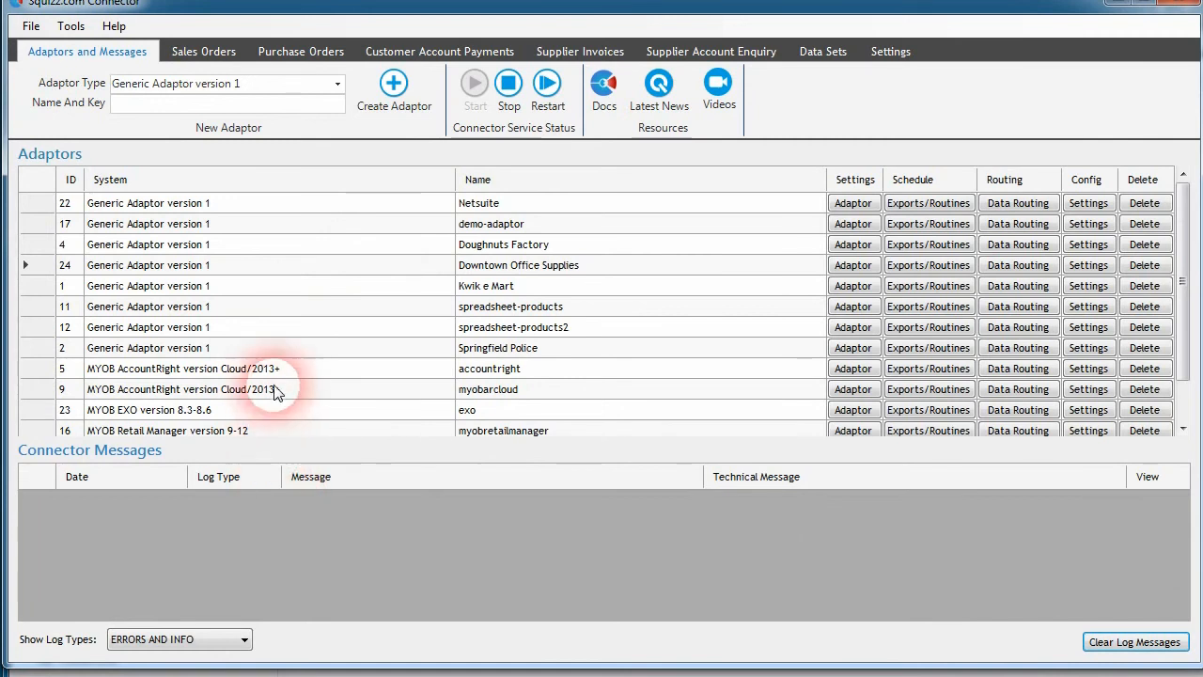
Create a Generic Adaptor named partsdb-make-model-data.
{"action": "left_click", "coordinate": [183, 110]}
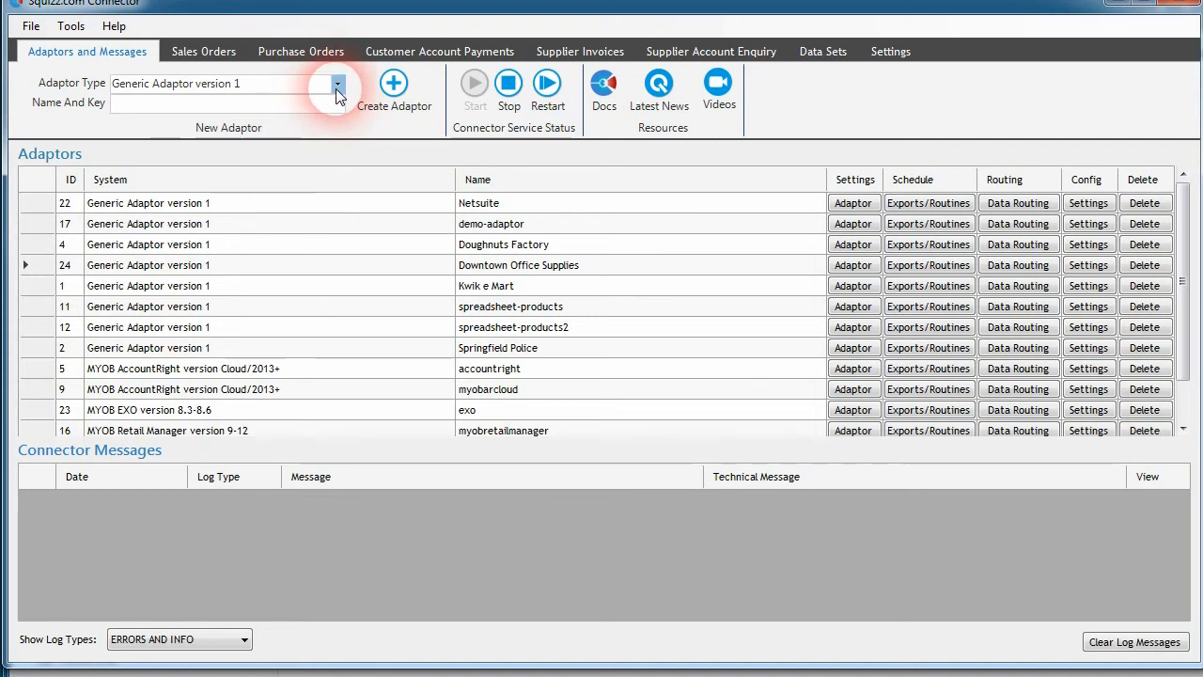
{"action": "type", "text": "partsdb-make-model-data"}
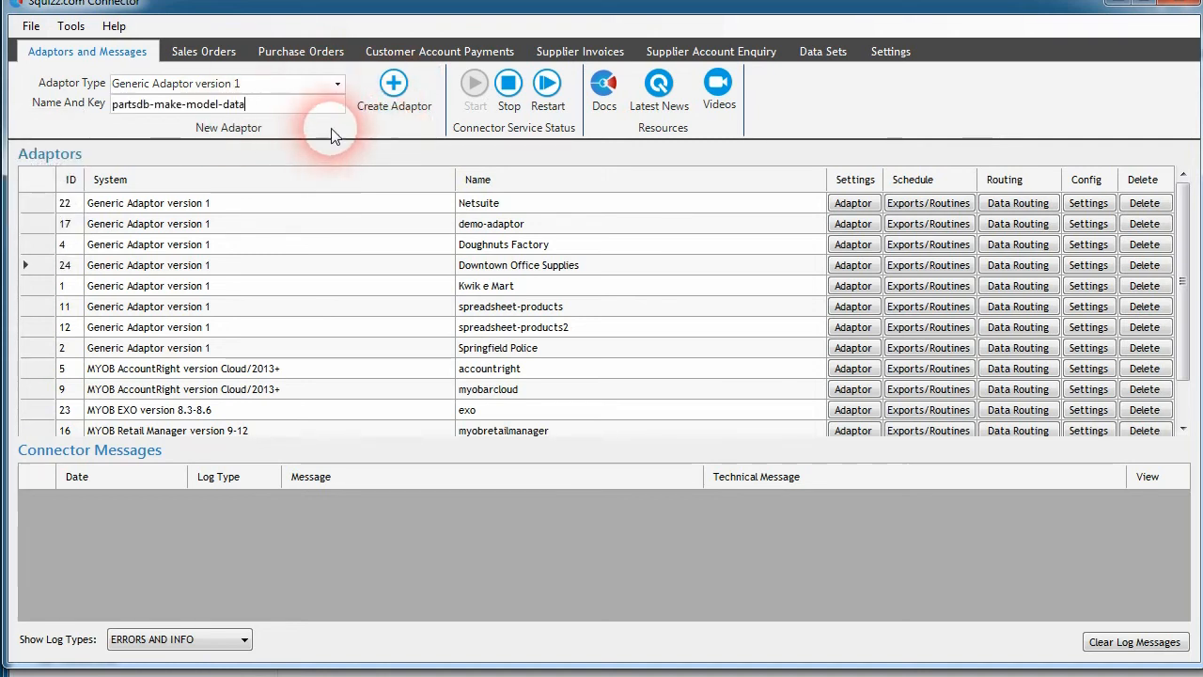
{"action": "left_click", "coordinate": [395, 88]}
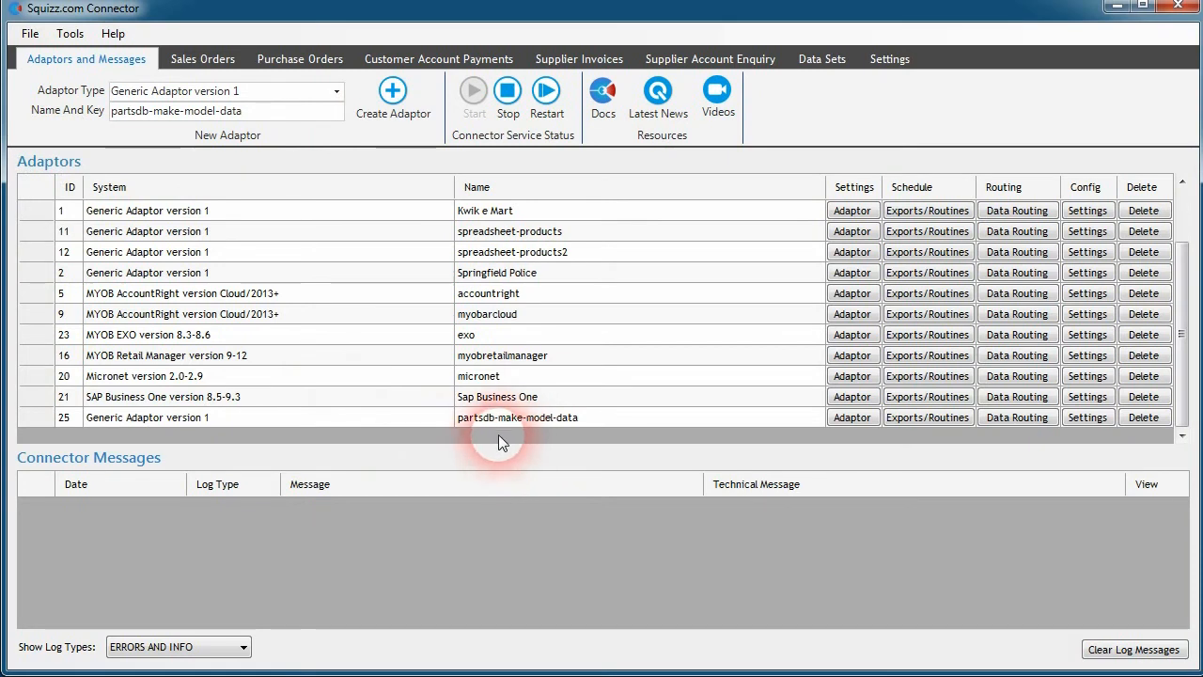
Load the SQUIZZ.com PARtsDB Addon Connector preset into the new adaptor's settings.
{"action": "left_click", "coordinate": [1088, 417]}
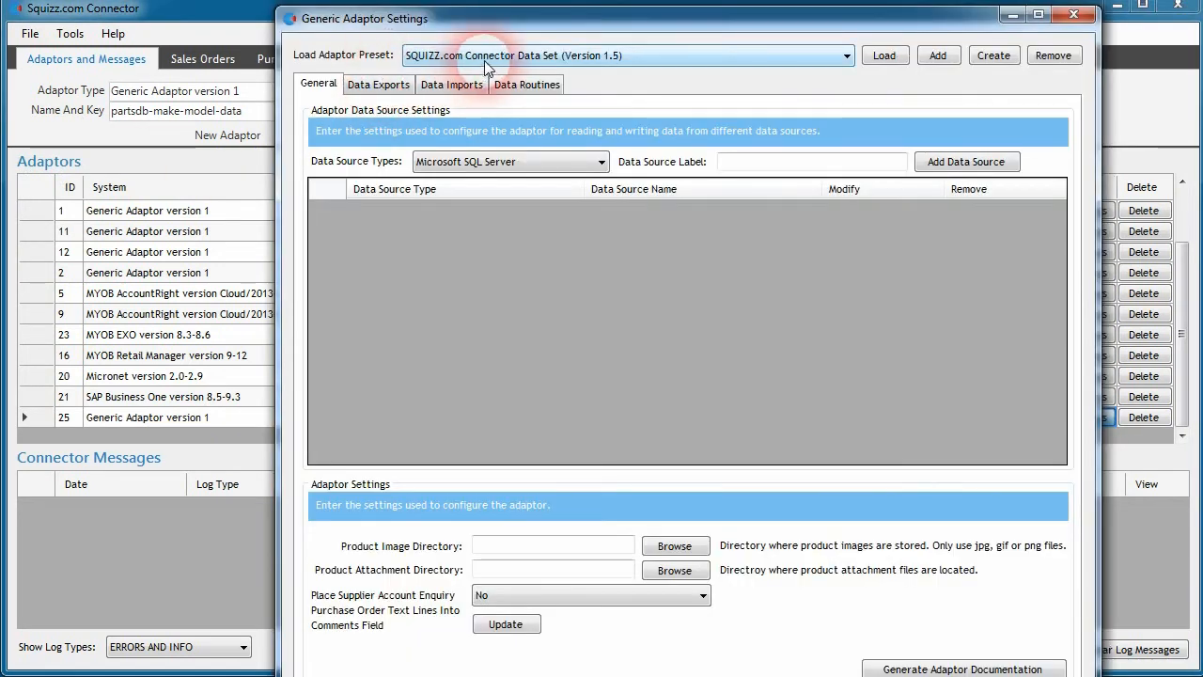
{"action": "left_click", "coordinate": [632, 65]}
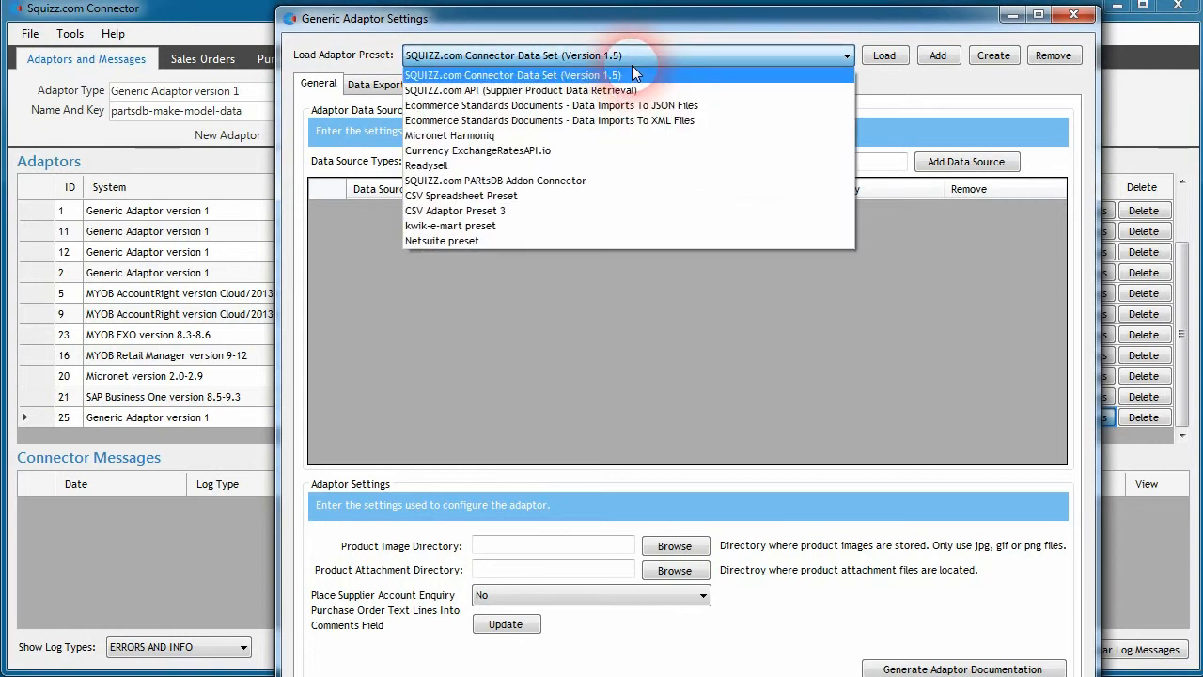
{"action": "left_click", "coordinate": [553, 181]}
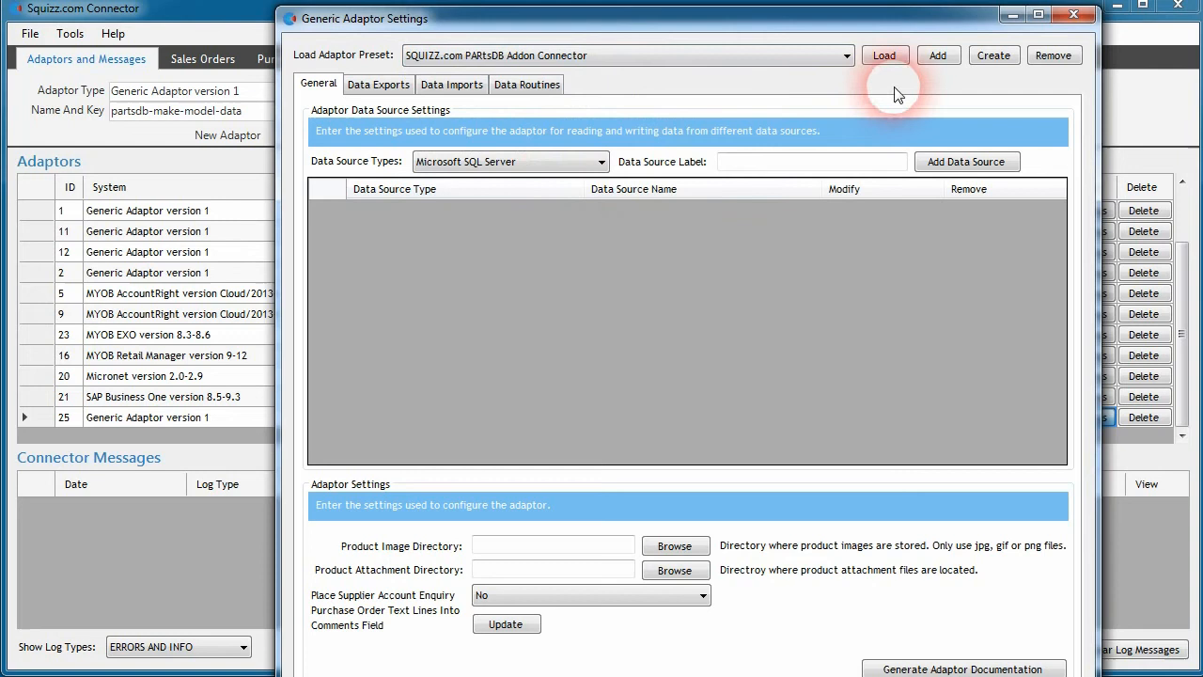
{"action": "left_click", "coordinate": [883, 56]}
Confirm the Database File Path hook is C:\ProgramData\SquizzCom\PartsDBWebservice\app.db3, then save and load the PARtsDB preset.
{"action": "left_click", "coordinate": [523, 353]}
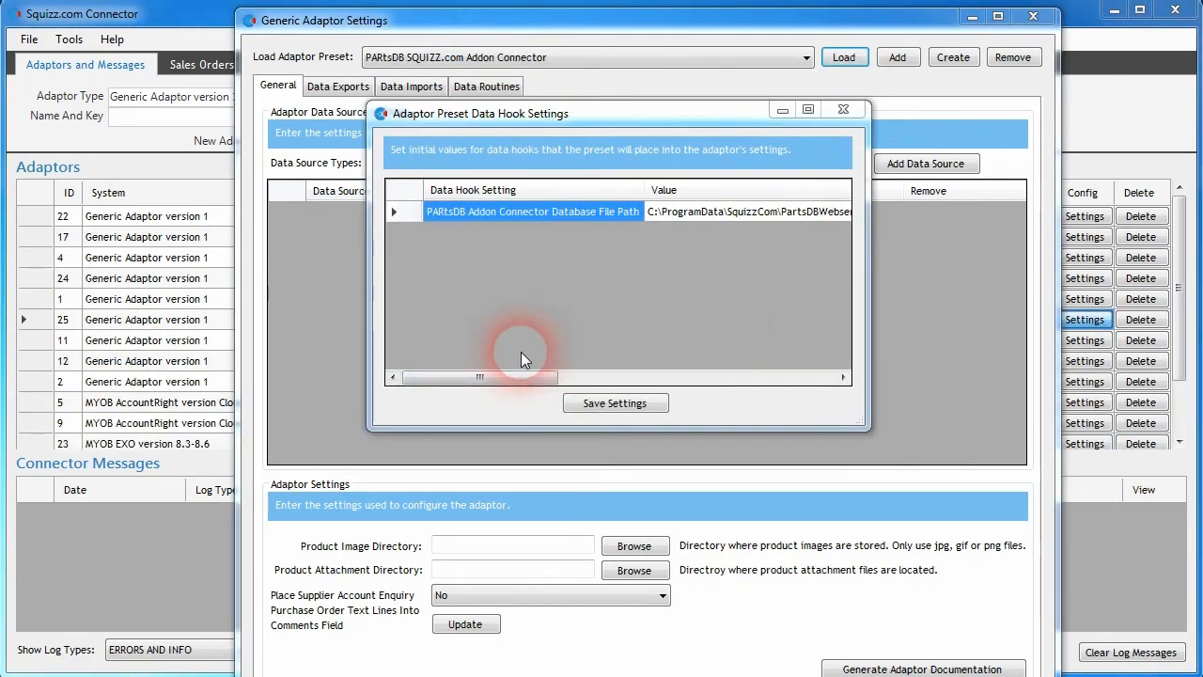
{"action": "left_click", "coordinate": [485, 218]}
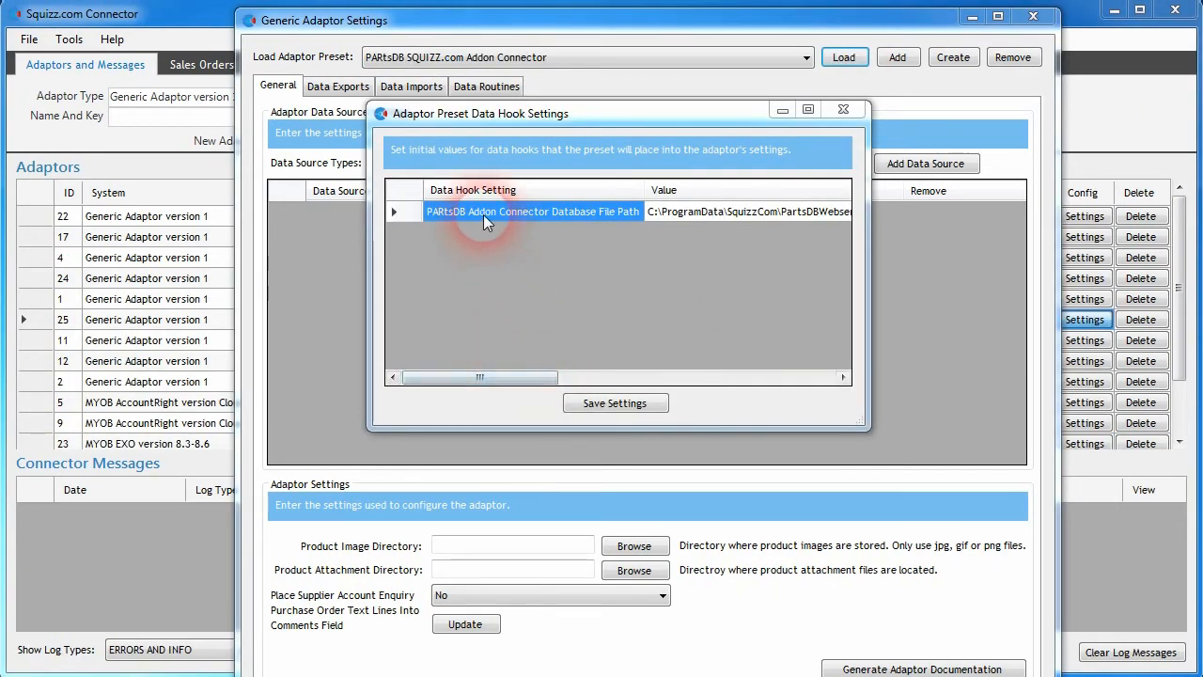
{"action": "left_click_drag", "start_coordinate": [537, 377], "coordinate": [592, 356]}
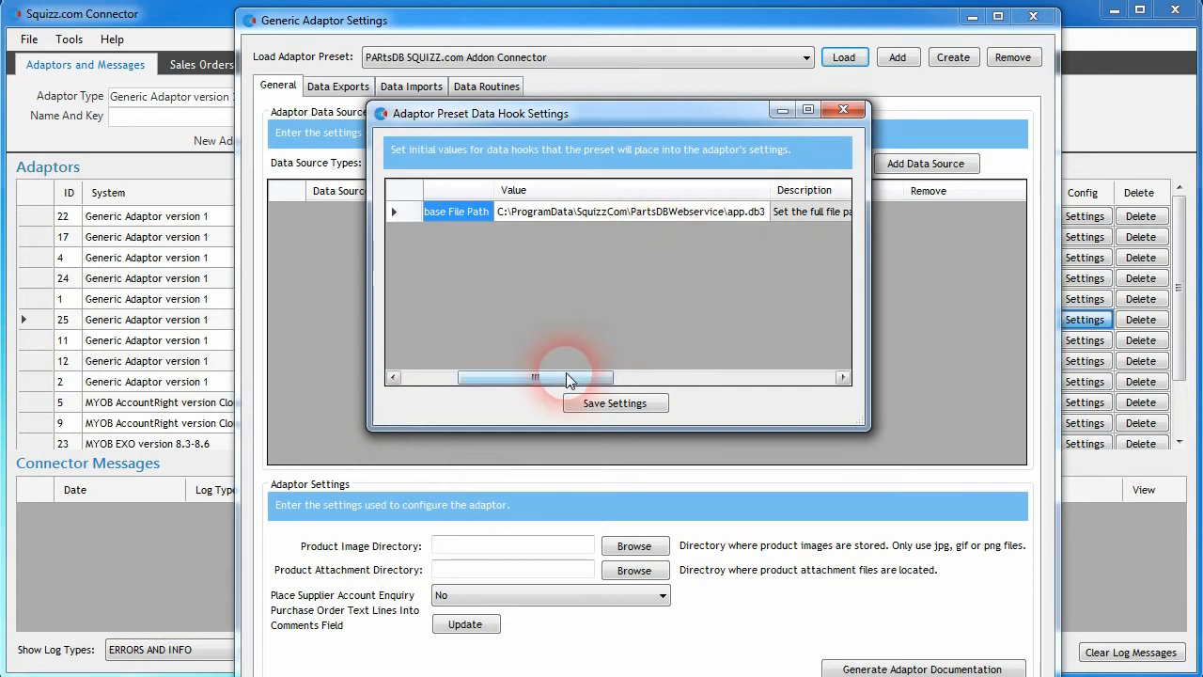
{"action": "left_click_drag", "start_coordinate": [567, 379], "coordinate": [451, 403]}
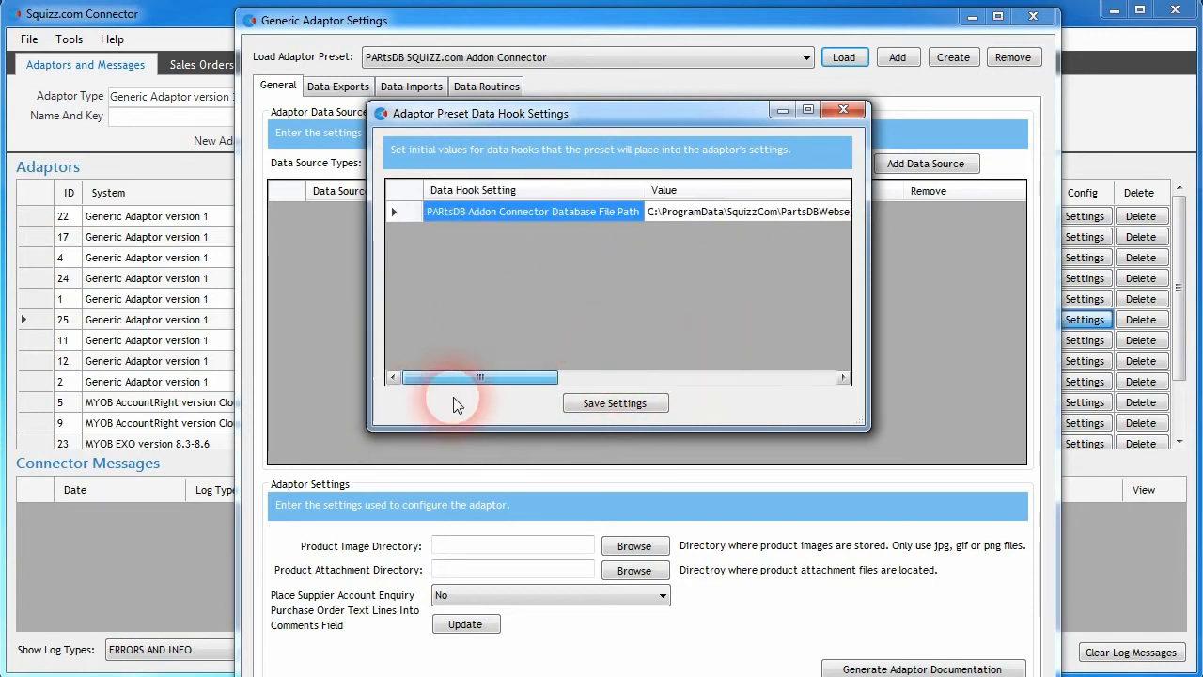
{"action": "left_click", "coordinate": [598, 404]}
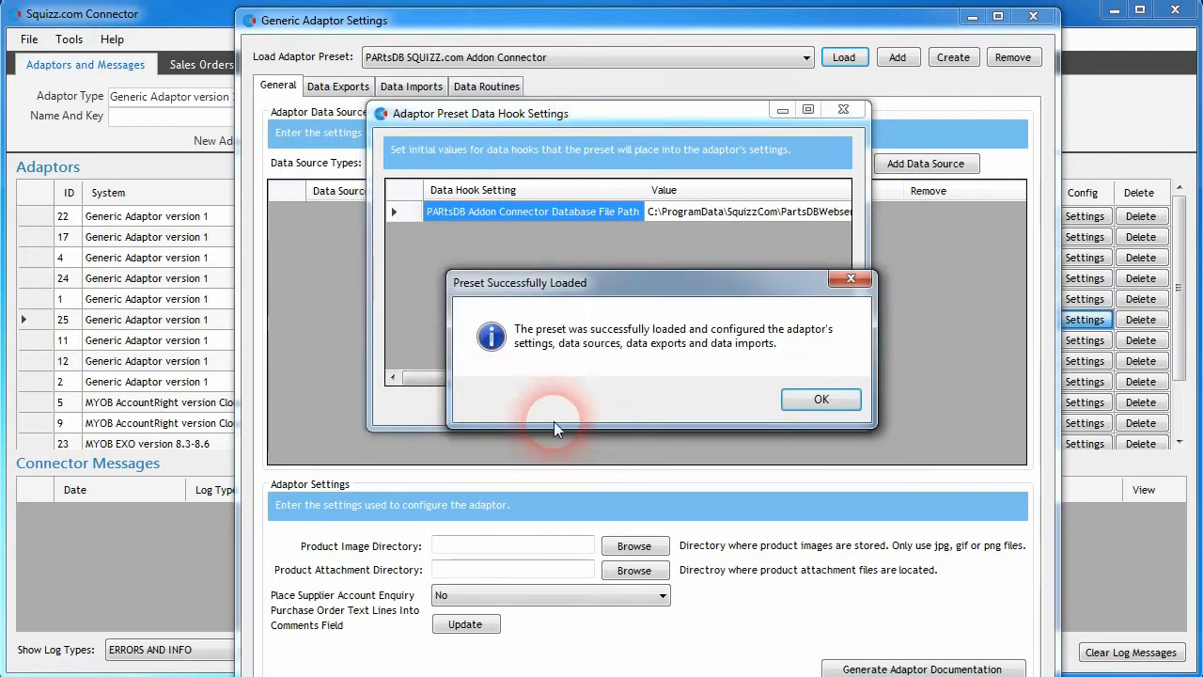
{"action": "left_click", "coordinate": [814, 401]}
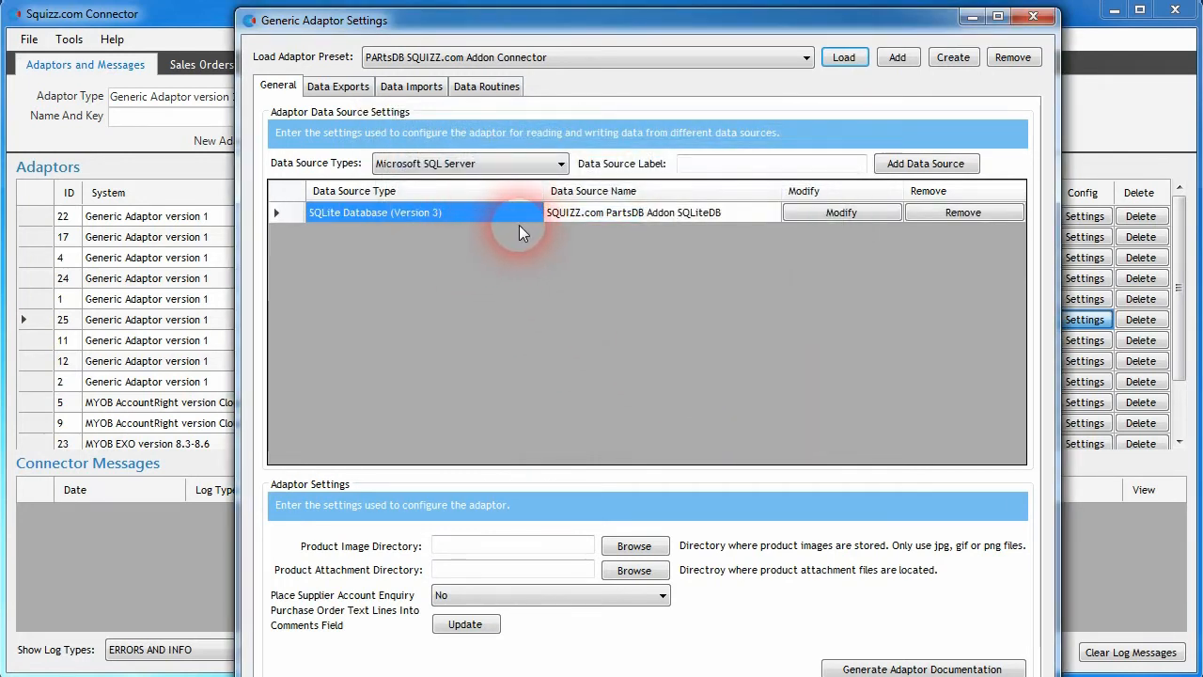
{"action": "left_click", "coordinate": [798, 213]}
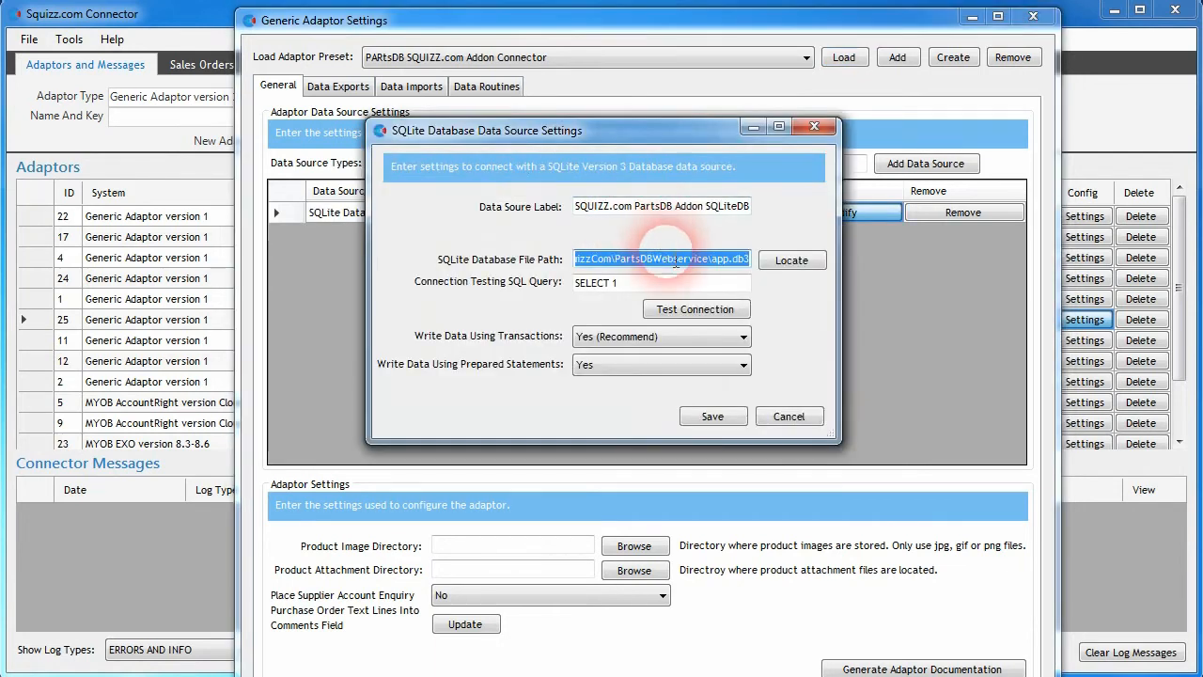
{"action": "left_click", "coordinate": [710, 259]}
{"action": "left_click", "coordinate": [696, 303]}
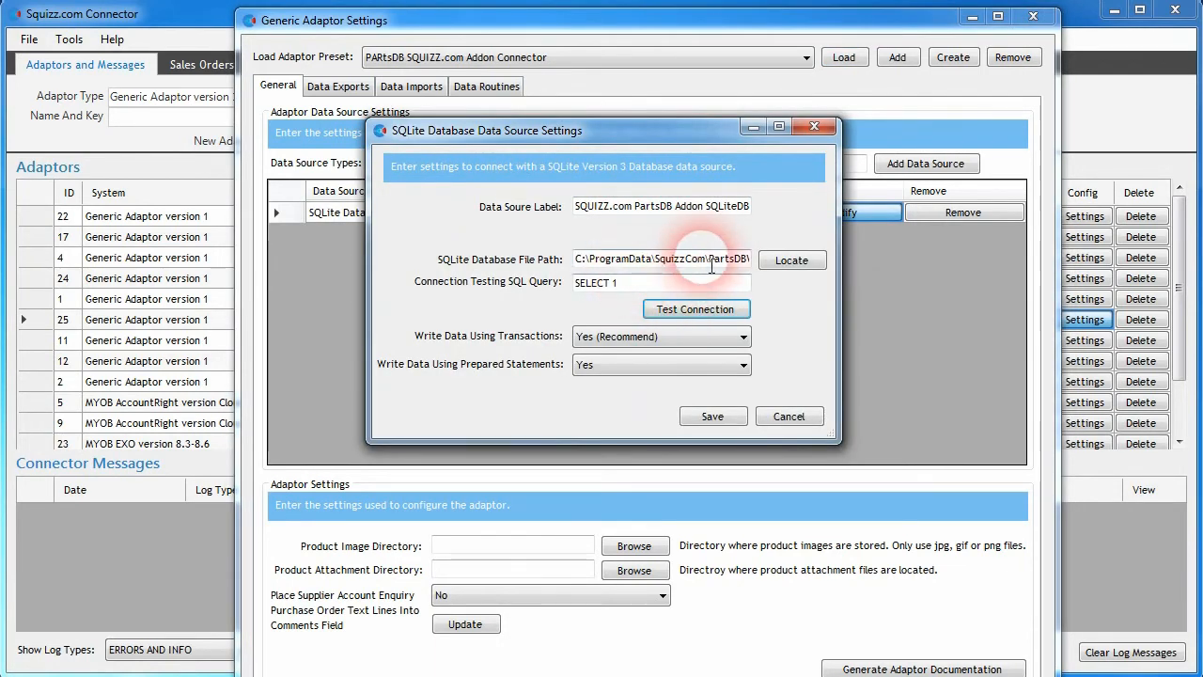
{"action": "left_click_drag", "start_coordinate": [711, 260], "coordinate": [833, 267]}
{"action": "left_click", "coordinate": [689, 260]}
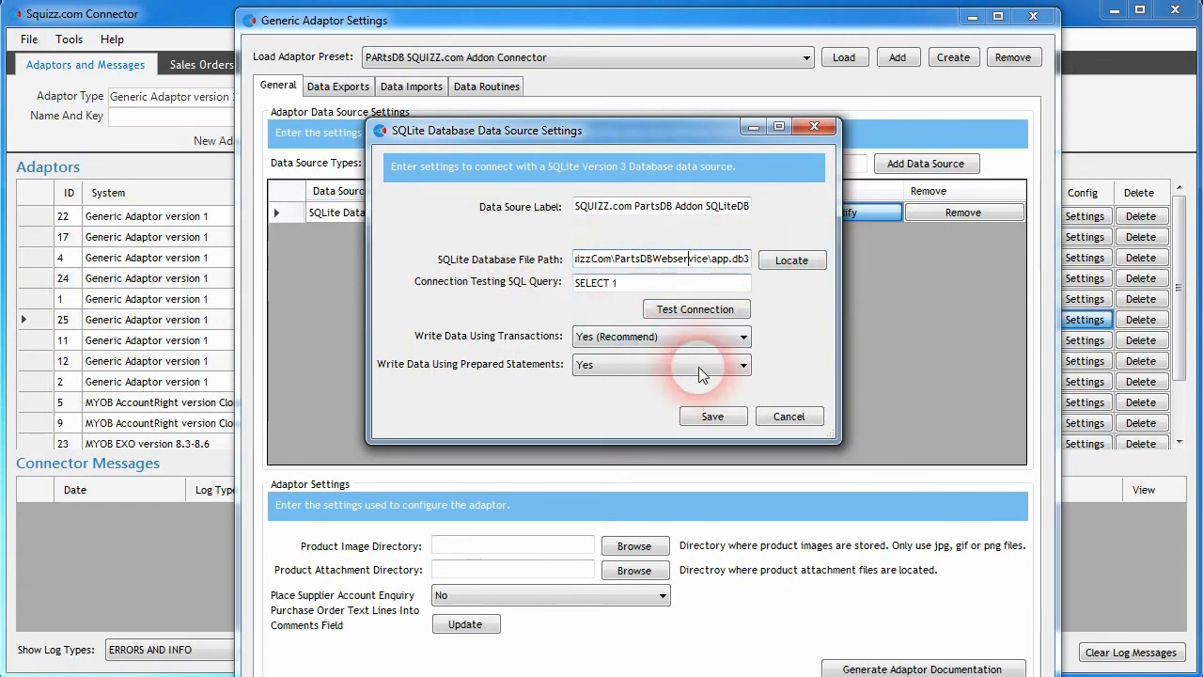
{"action": "left_click", "coordinate": [789, 415]}
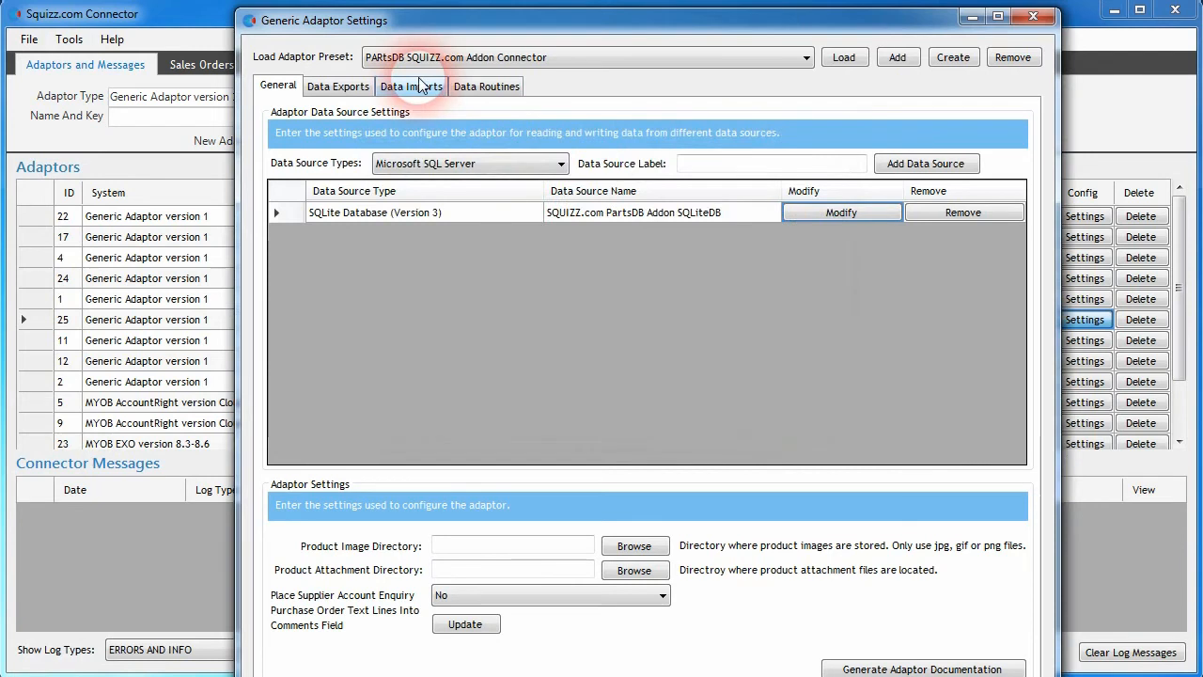
Switch the adaptor's data export settings to the Makers export and show its field mappings.
{"action": "left_click", "coordinate": [334, 89]}
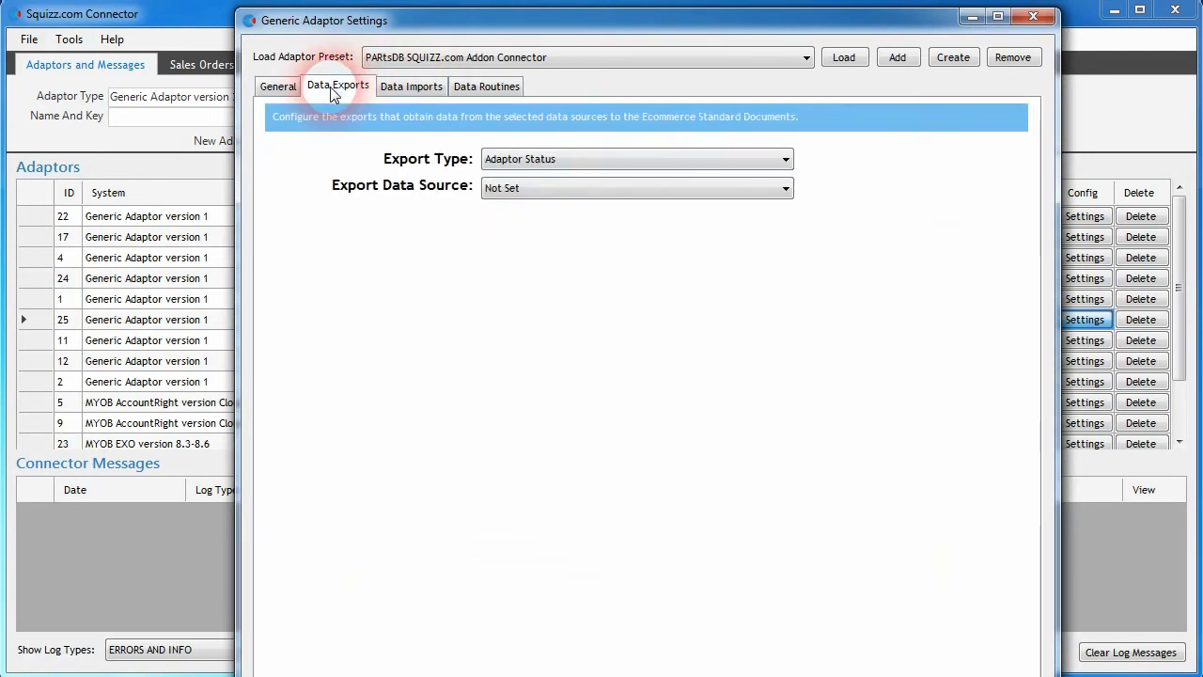
{"action": "left_click", "coordinate": [644, 160]}
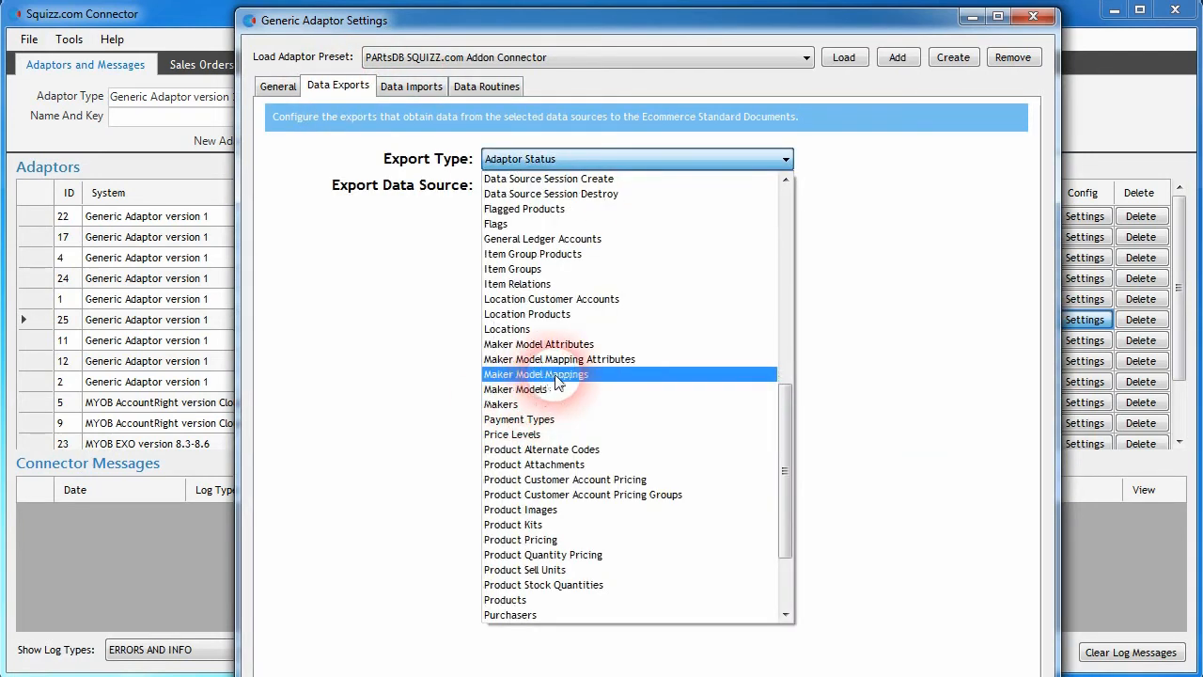
{"action": "left_click_drag", "start_coordinate": [782, 415], "coordinate": [749, 430]}
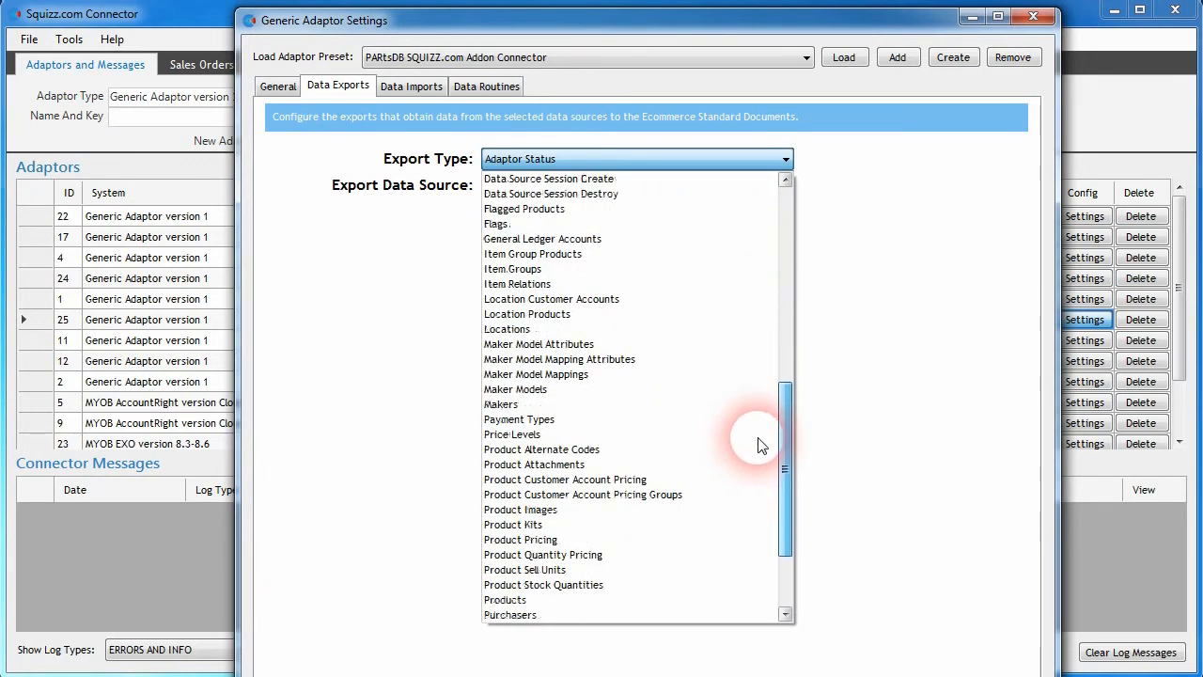
{"action": "left_click", "coordinate": [523, 404]}
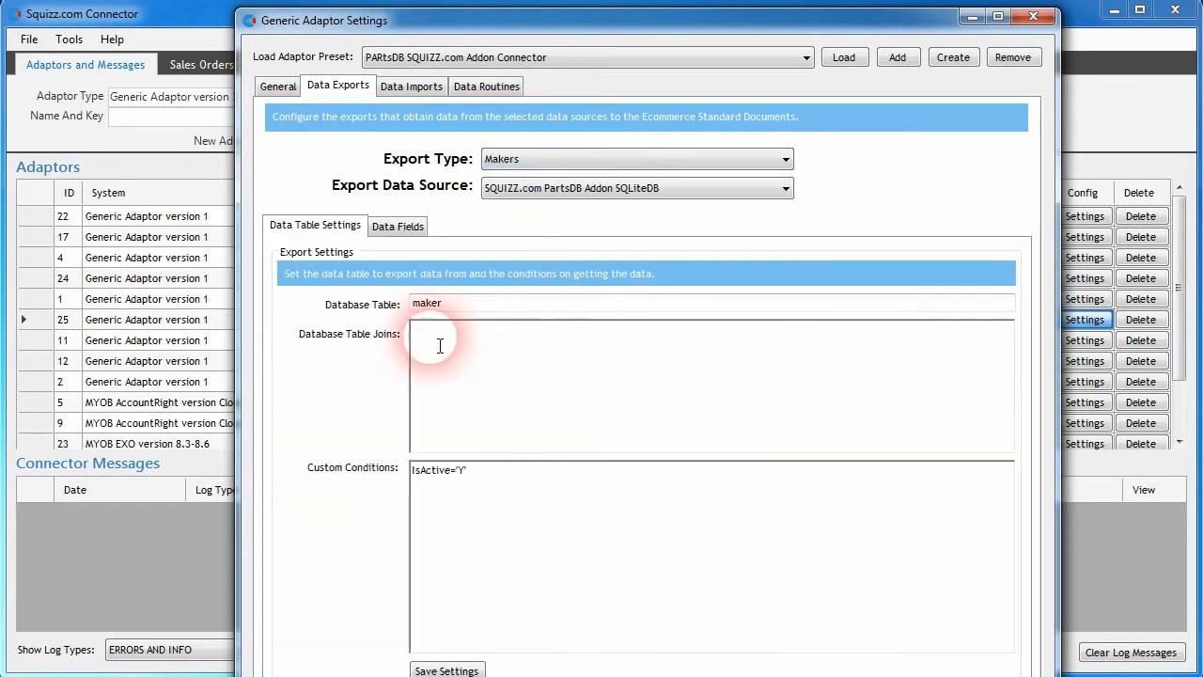
{"action": "left_click", "coordinate": [406, 228]}
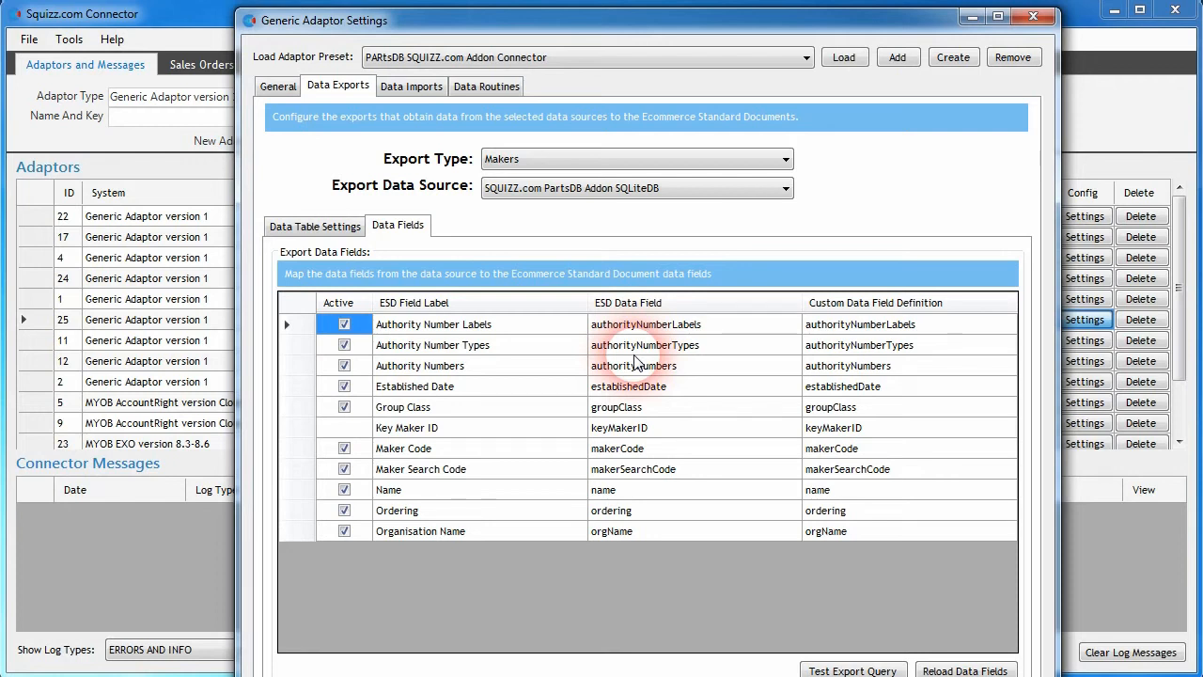
Edit the Makers Name row's custom definition so it reads plain name, not UPPER(name).
{"action": "left_click", "coordinate": [832, 448]}
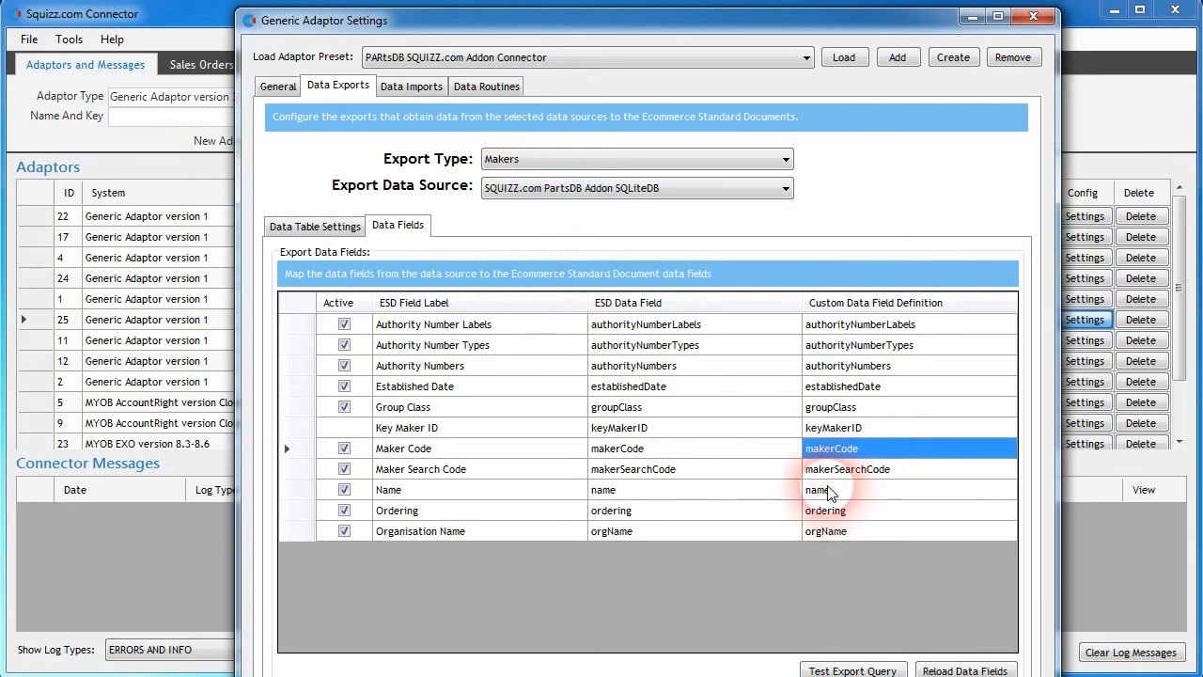
{"action": "left_click", "coordinate": [832, 491]}
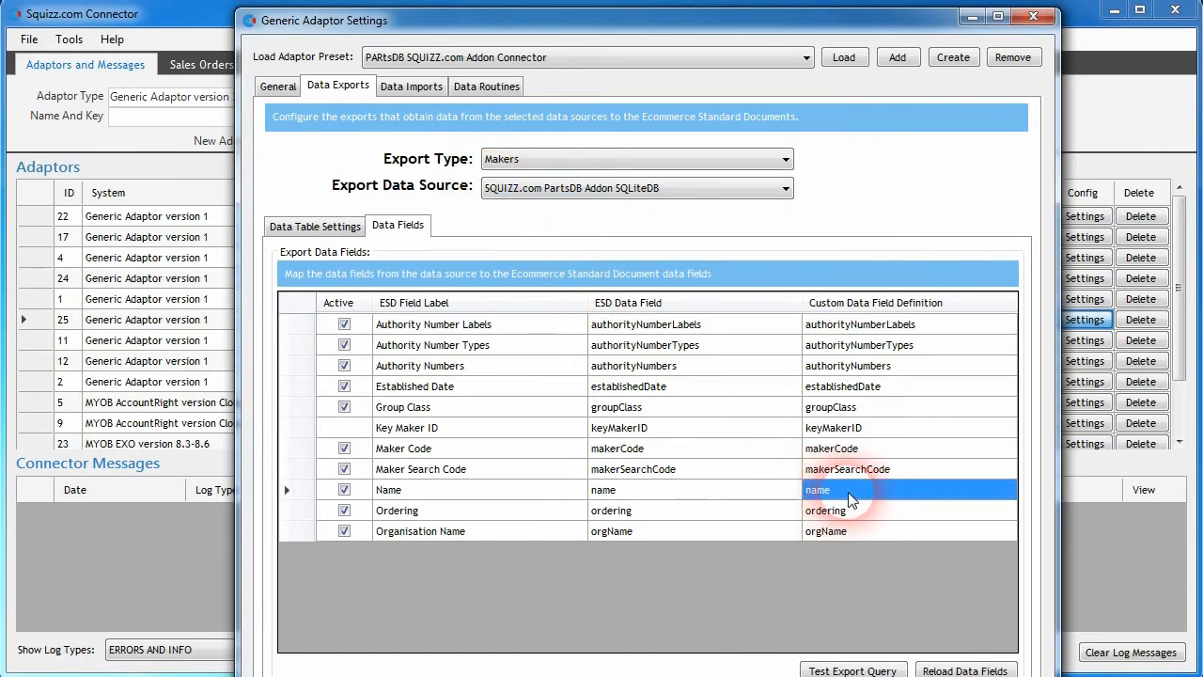
{"action": "left_click", "coordinate": [850, 495]}
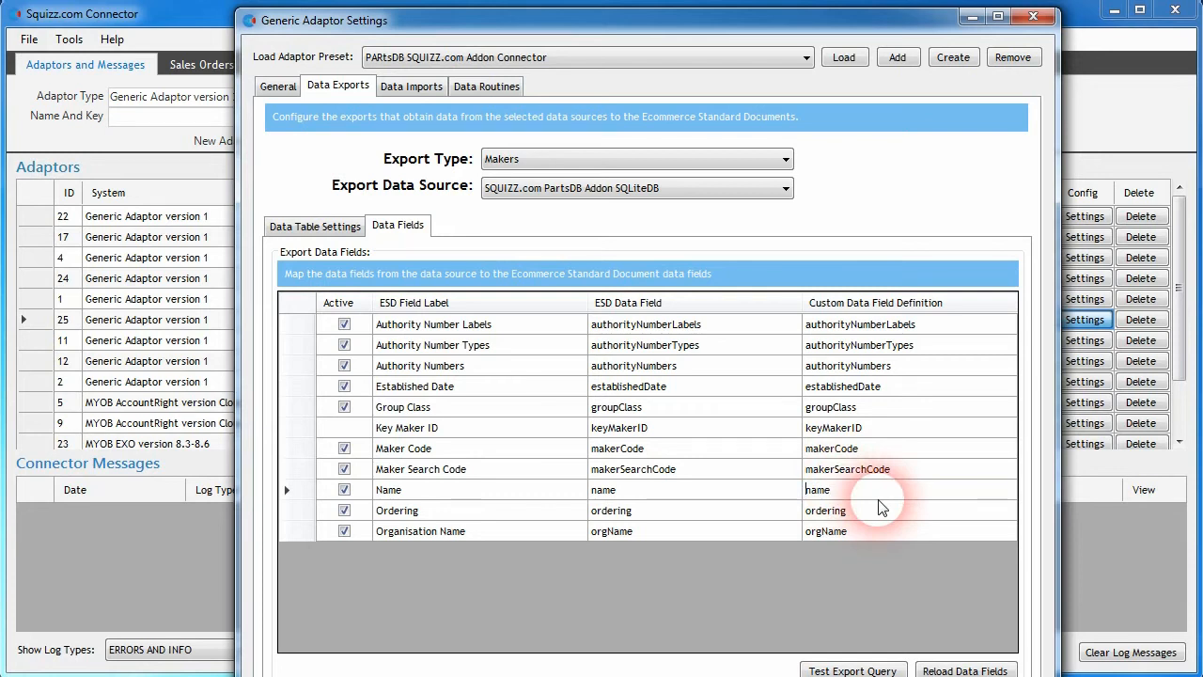
{"action": "type", "text": "UP"}
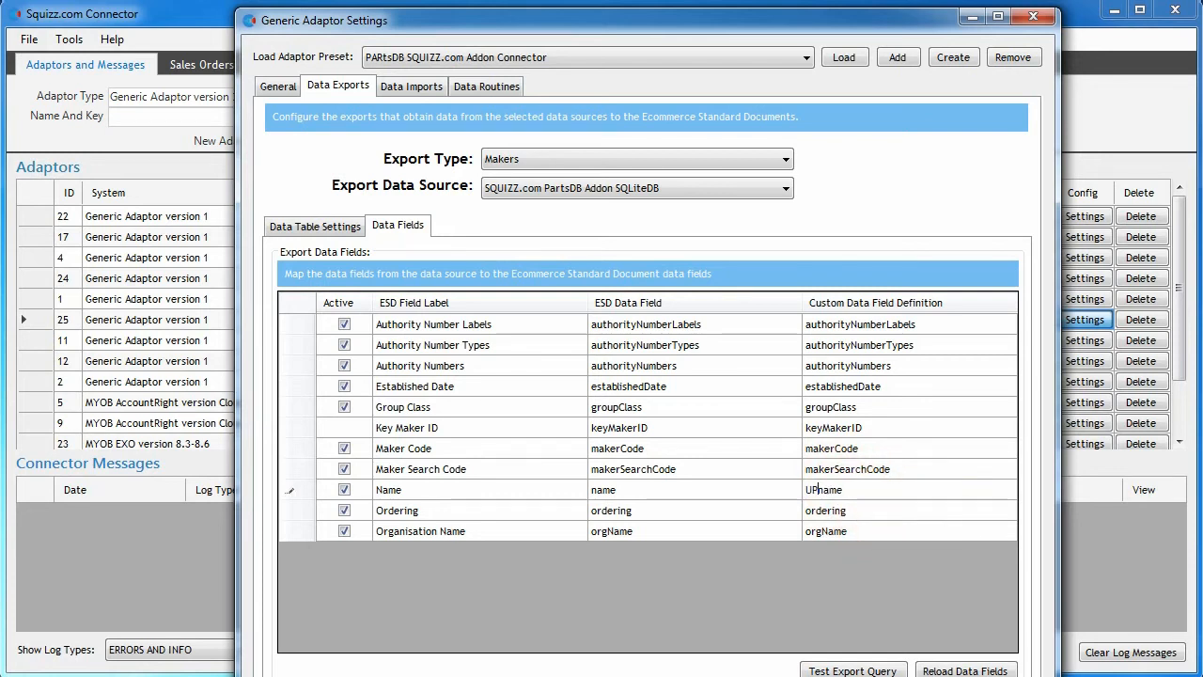
{"action": "type", "text": "PER("}
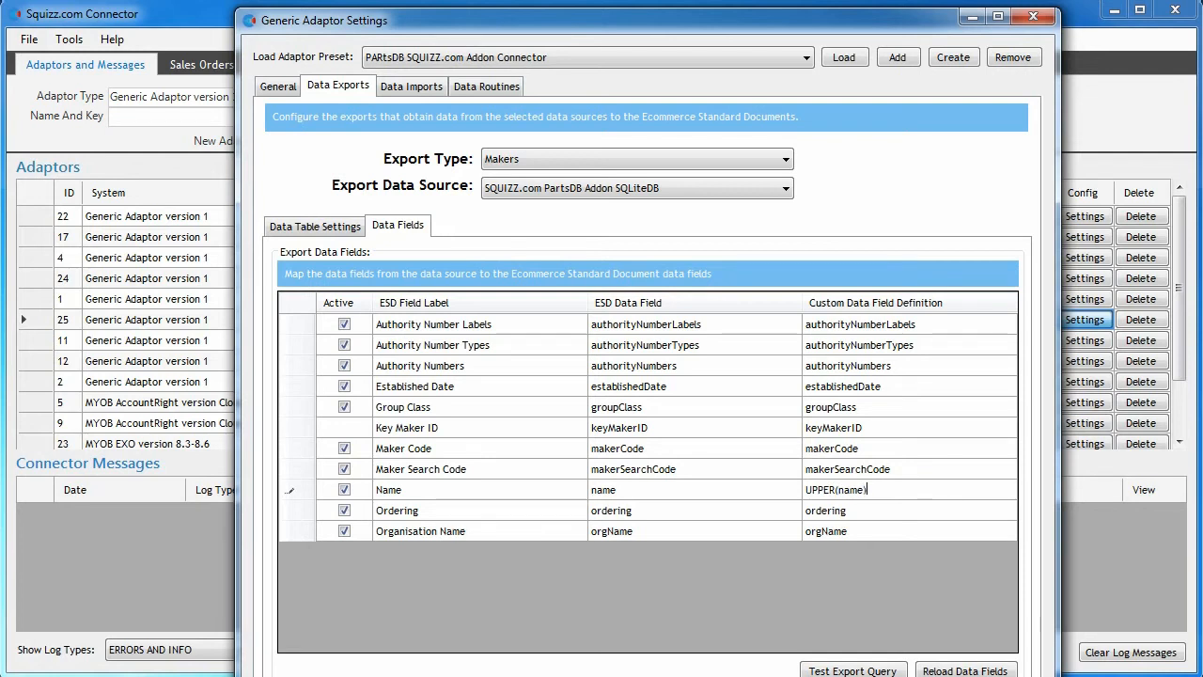
{"action": "left_click", "coordinate": [874, 524]}
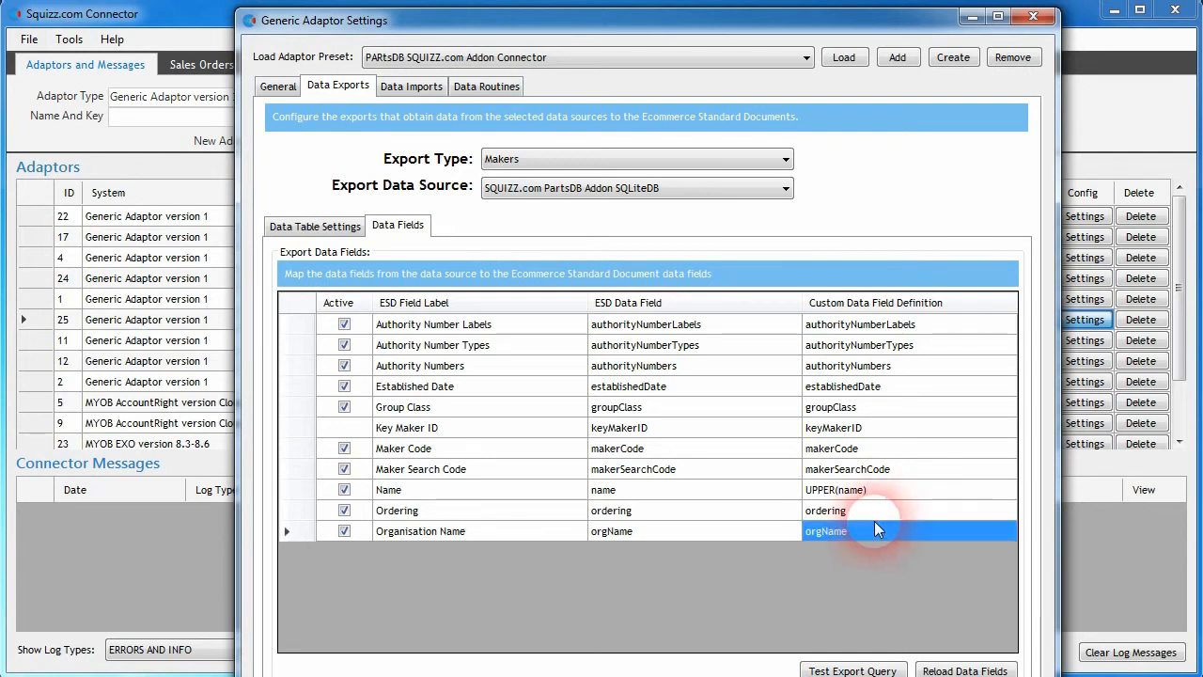
{"action": "left_click", "coordinate": [866, 508]}
{"action": "left_click", "coordinate": [865, 488]}
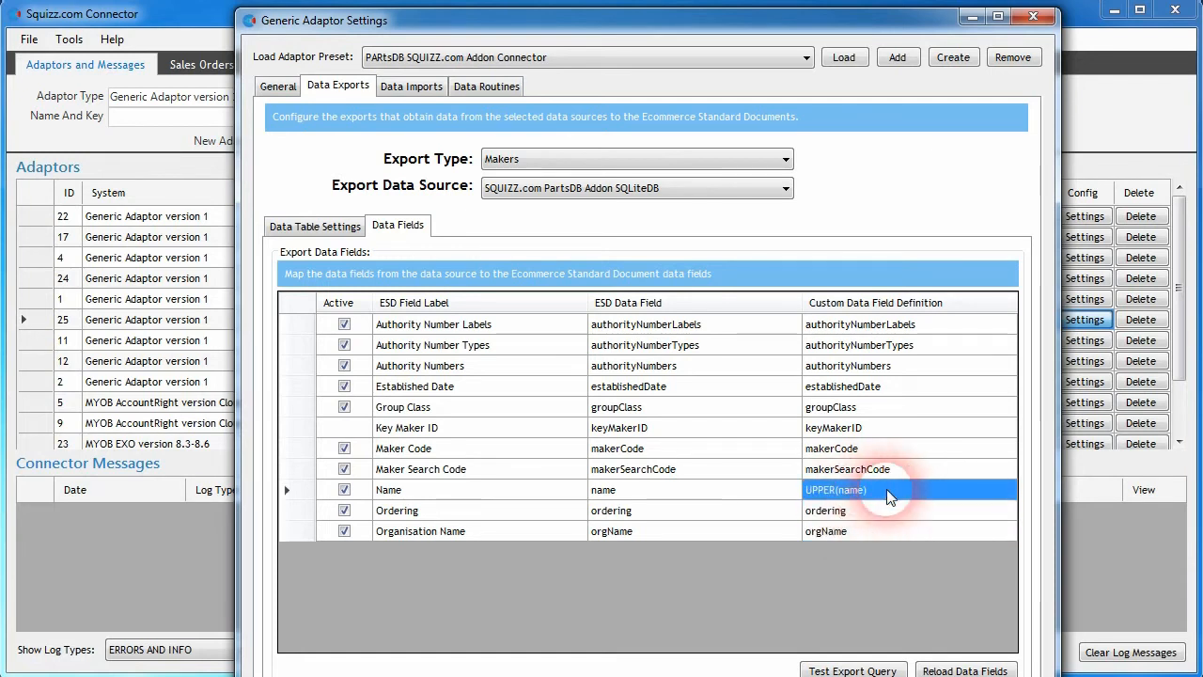
{"action": "left_click", "coordinate": [878, 488]}
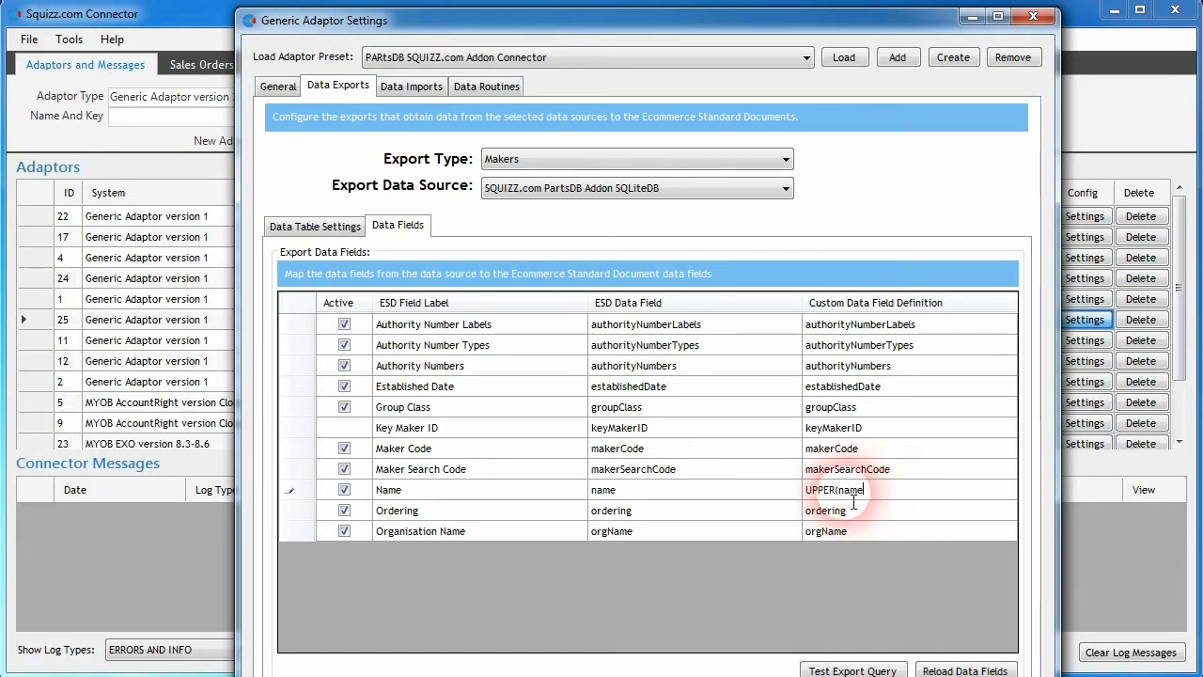
{"action": "key", "text": "BackSpace"}
{"action": "key", "text": "BackSpace"}
{"action": "key", "text": "BackSpace"}
{"action": "key", "text": "BackSpace"}
{"action": "key", "text": "BackSpace"}
{"action": "key", "text": "BackSpace"}
{"action": "left_click", "coordinate": [841, 473]}
{"action": "left_click", "coordinate": [564, 160]}
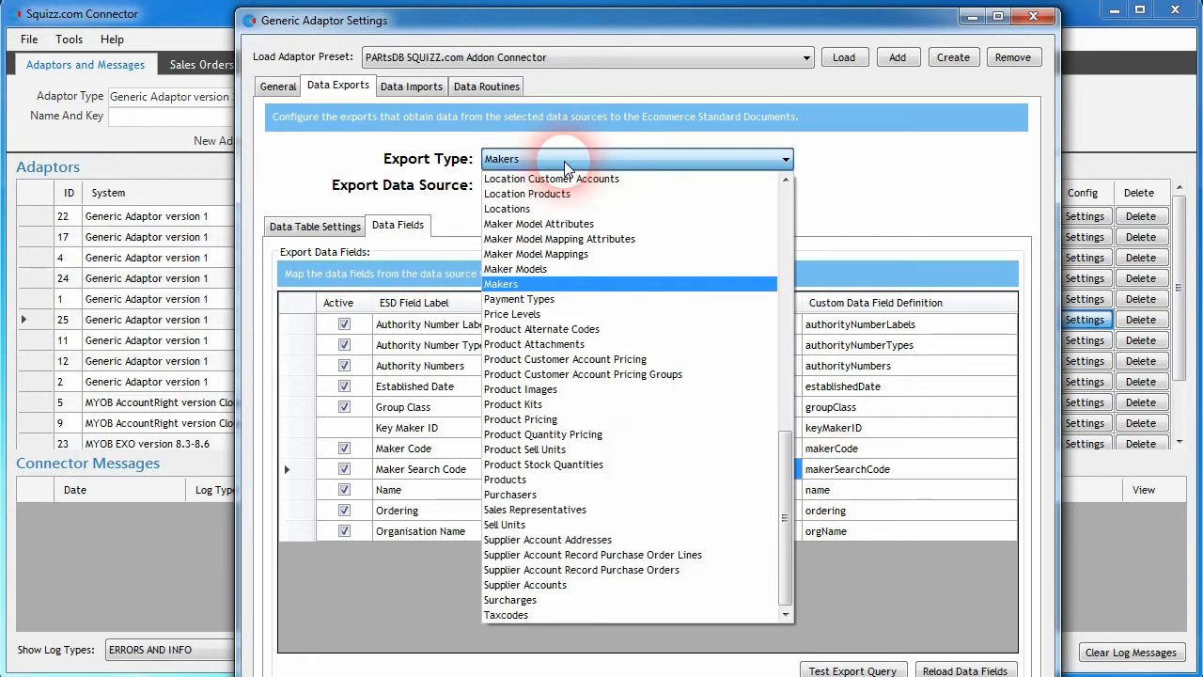
Review the Maker Models and Maker Model Mappings exports' data field mappings.
{"action": "left_click", "coordinate": [527, 269]}
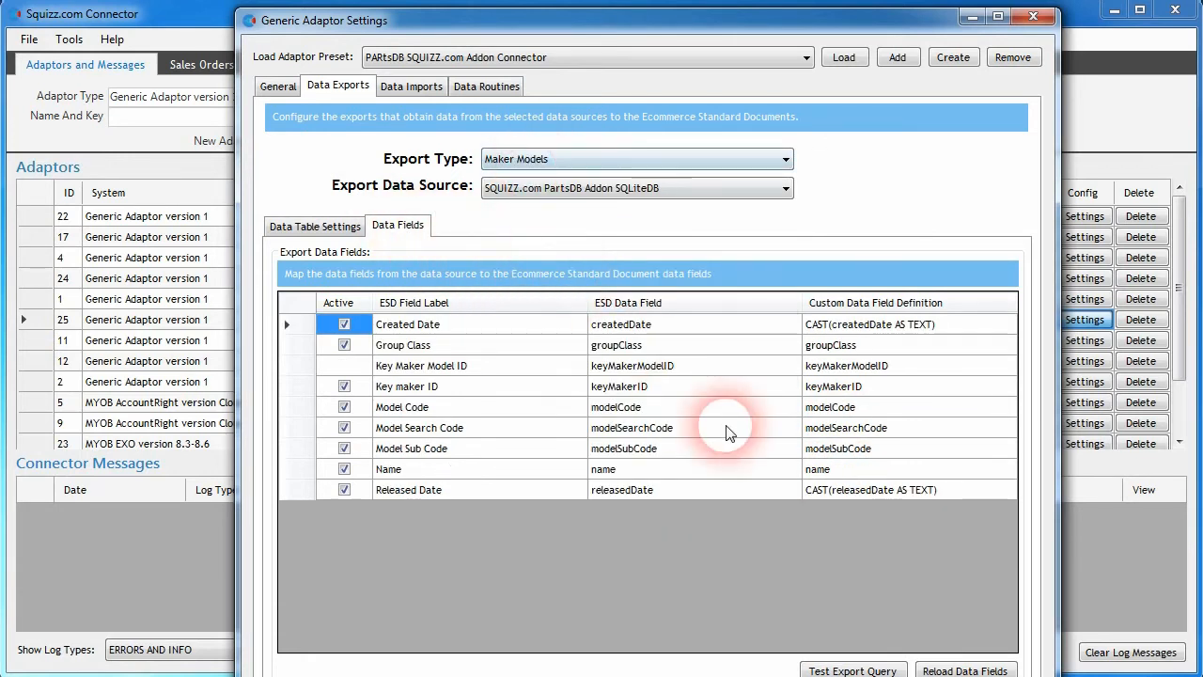
{"action": "left_click", "coordinate": [599, 158]}
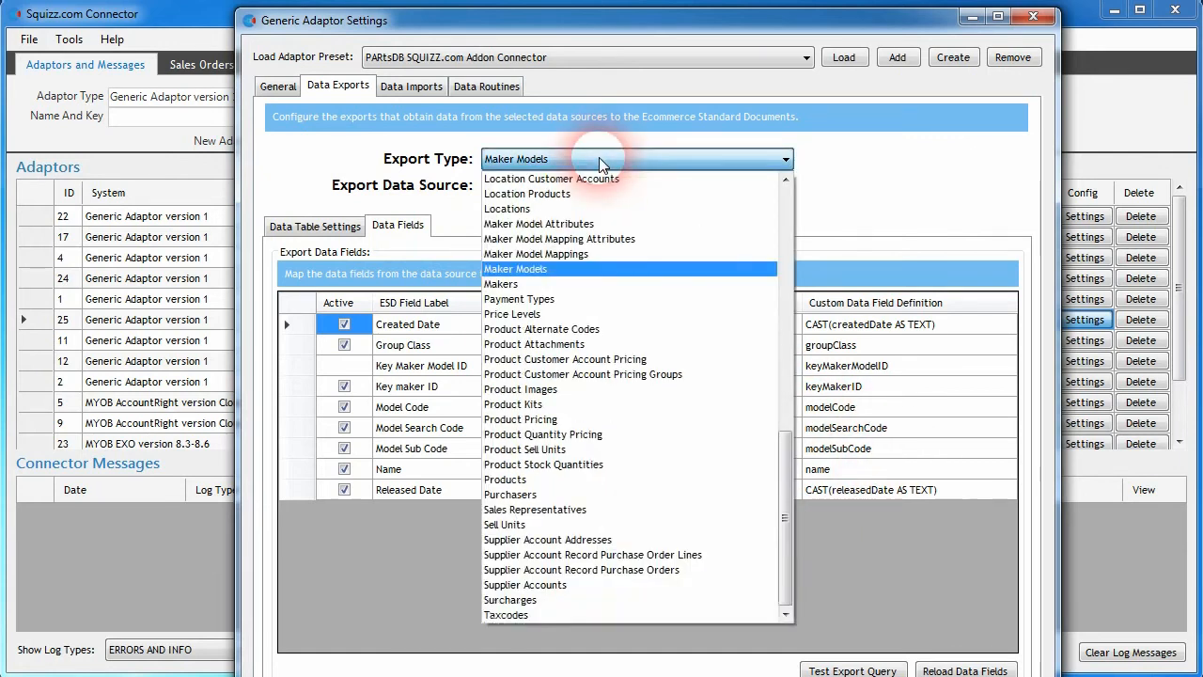
{"action": "left_click", "coordinate": [602, 249]}
{"action": "left_click", "coordinate": [398, 225]}
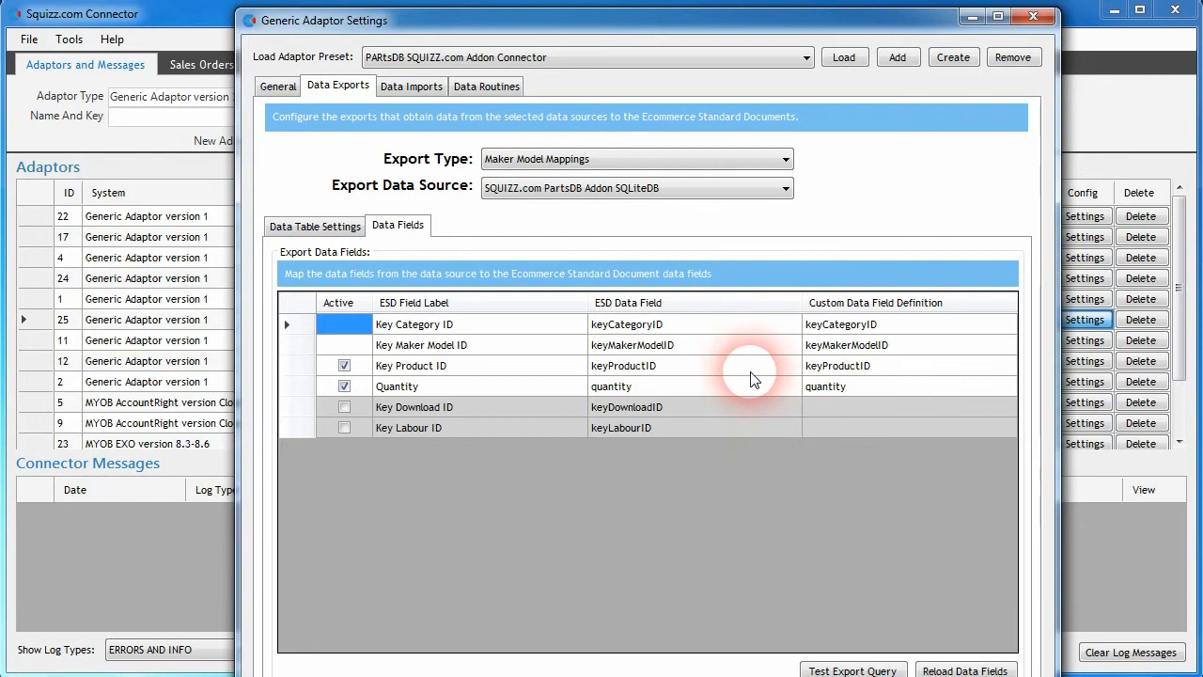
Inspect the Categories export's field mappings, including Description 1 and Description 2.
{"action": "left_click", "coordinate": [591, 165]}
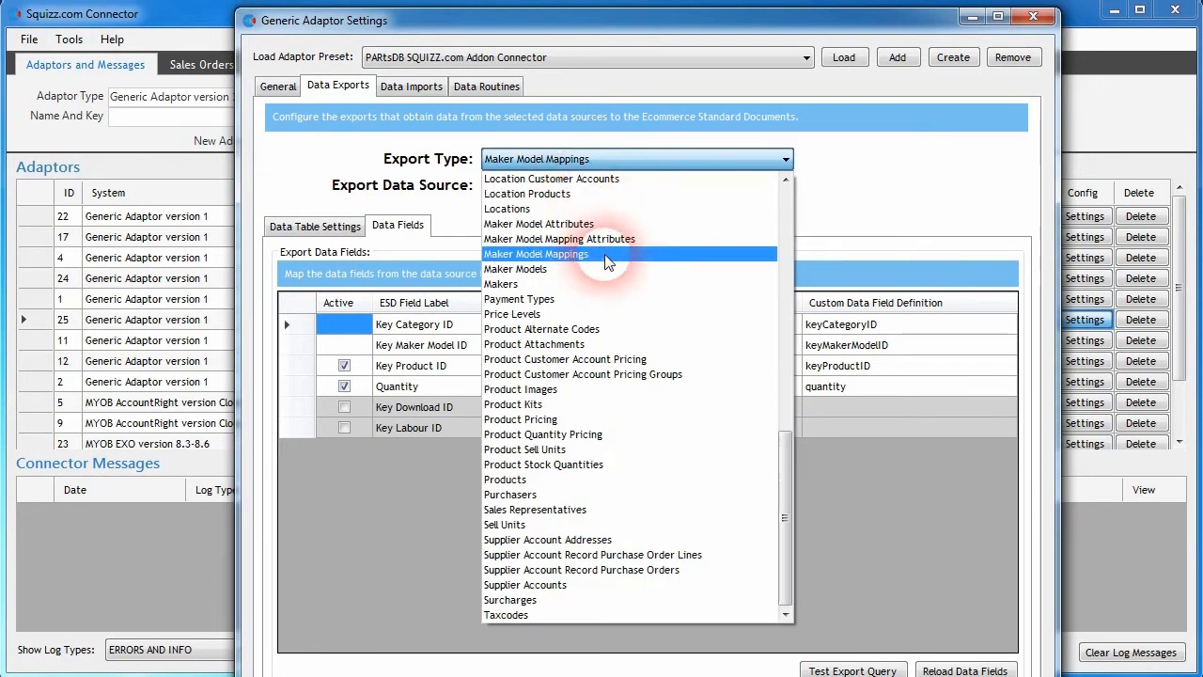
{"action": "scroll", "coordinate": [620, 288], "scroll_direction": "up", "scroll_amount": 15}
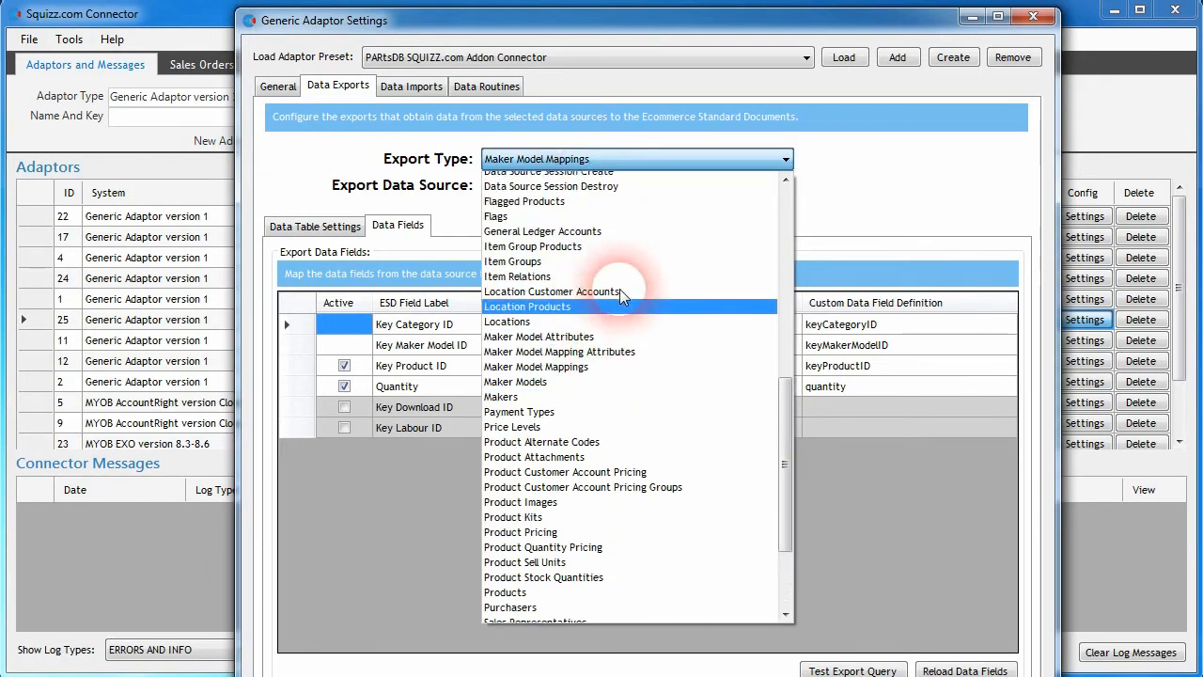
{"action": "scroll", "coordinate": [587, 343], "scroll_direction": "up", "scroll_amount": 1}
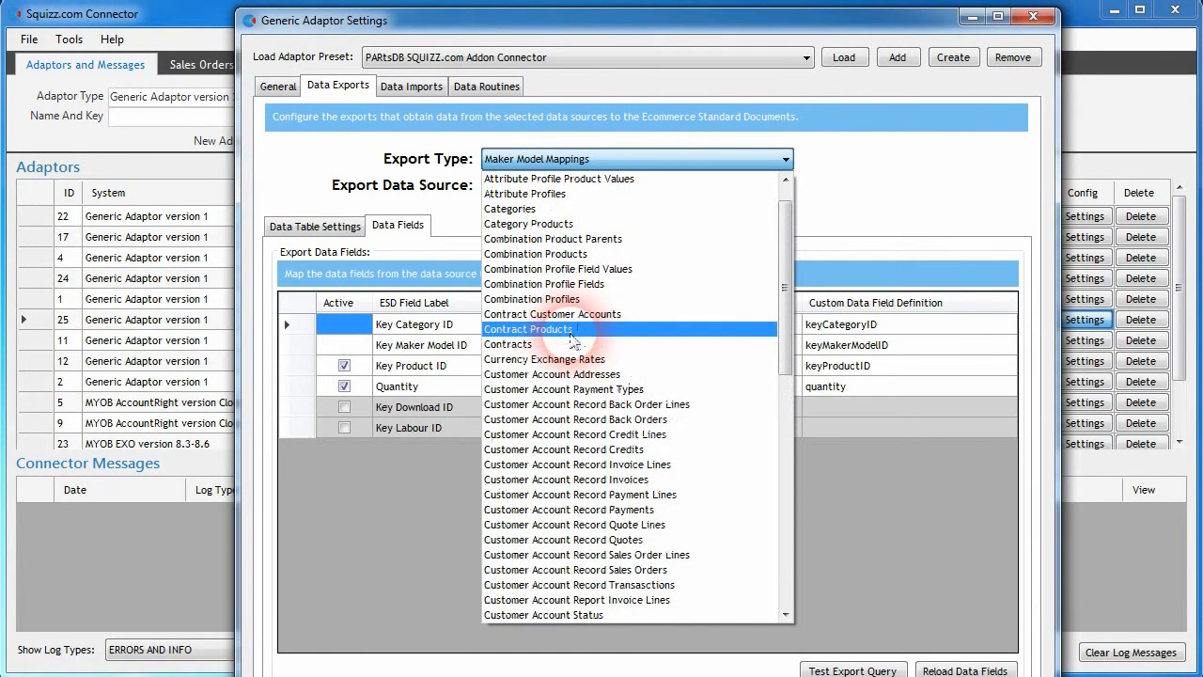
{"action": "scroll", "coordinate": [529, 264], "scroll_direction": "up", "scroll_amount": 1}
{"action": "left_click", "coordinate": [512, 239]}
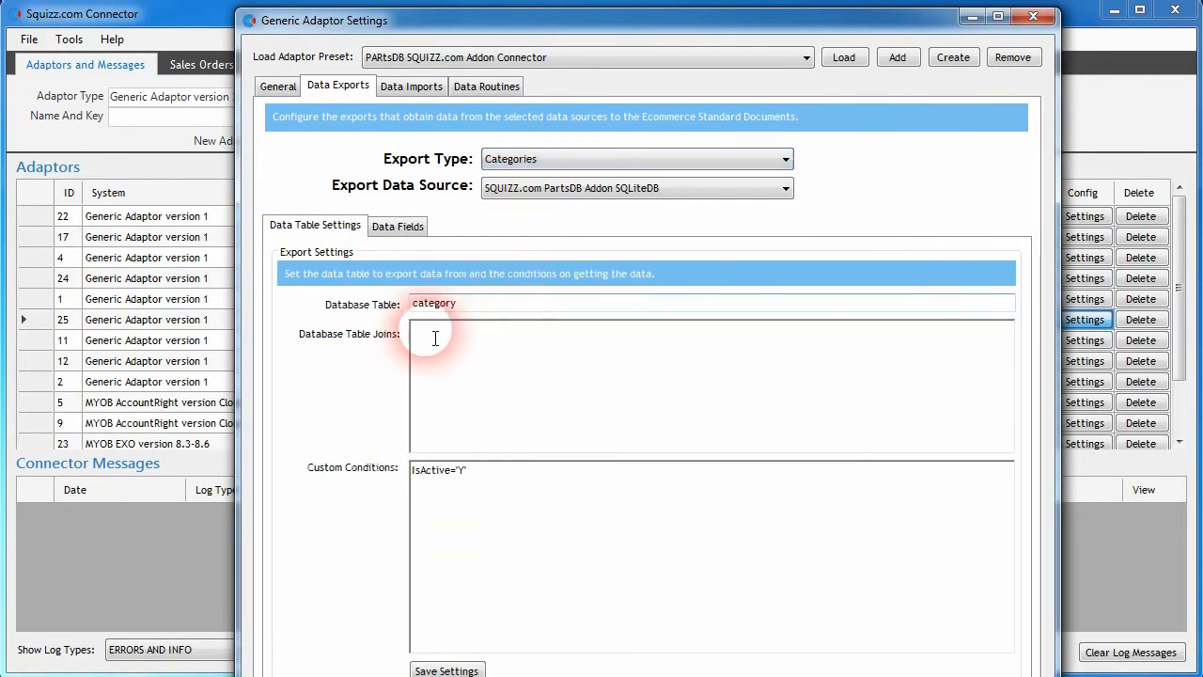
{"action": "left_click", "coordinate": [399, 225]}
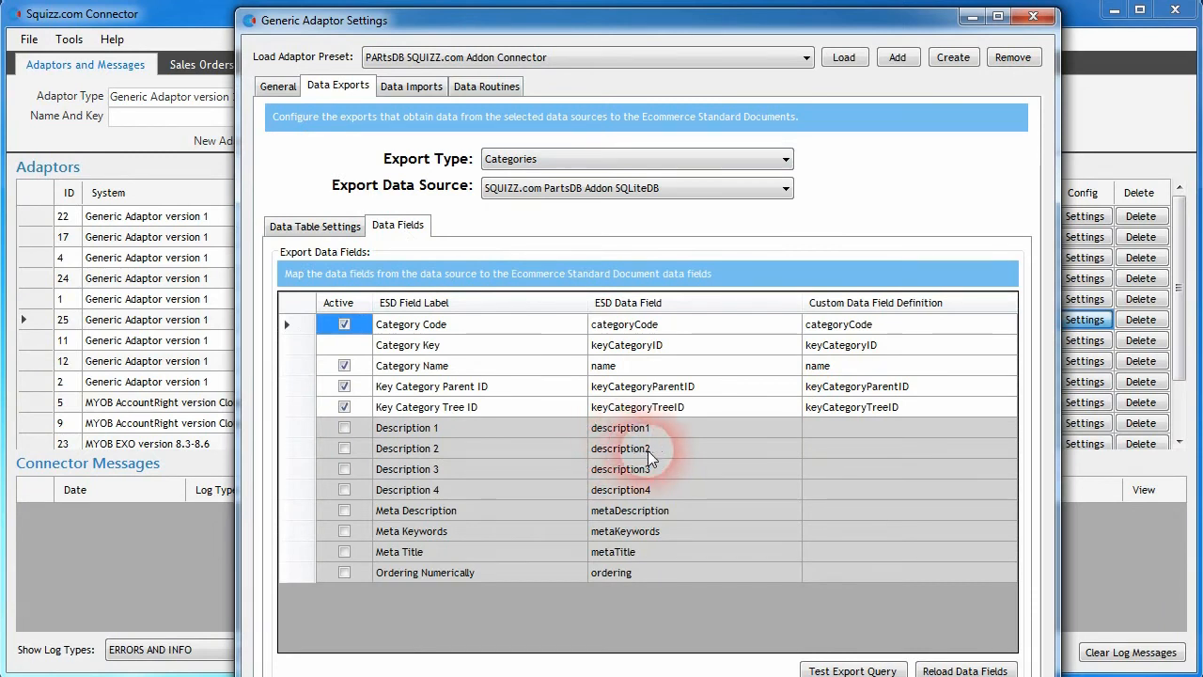
{"action": "left_click", "coordinate": [612, 449]}
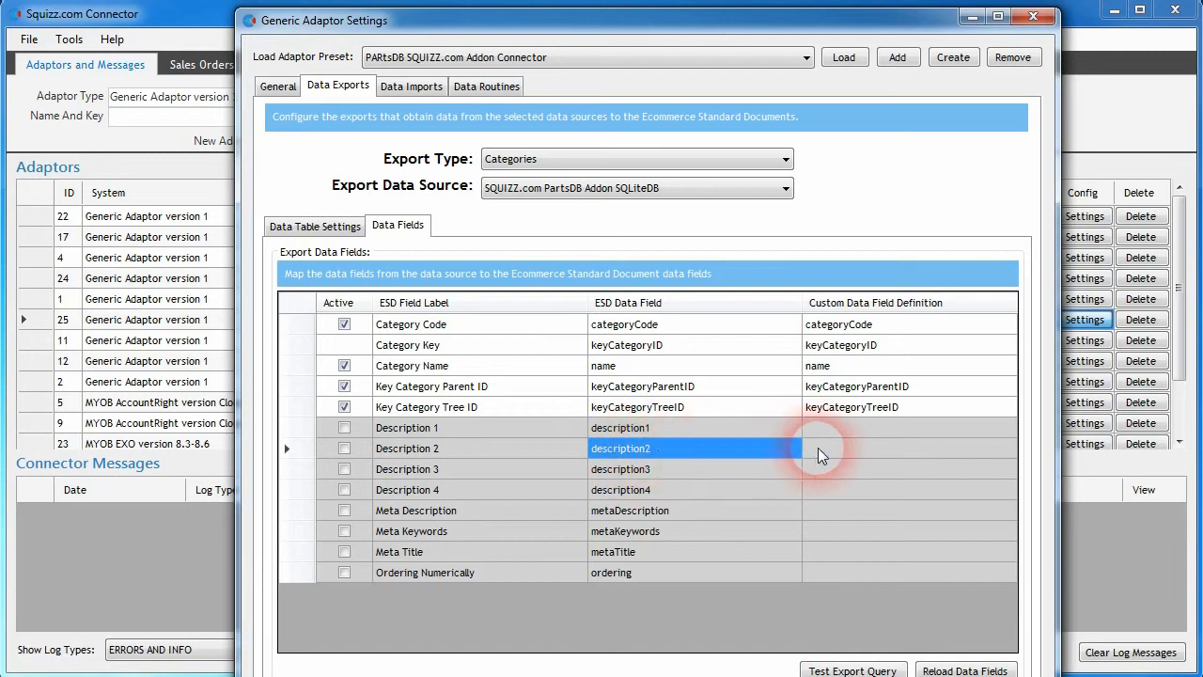
{"action": "left_click", "coordinate": [715, 428]}
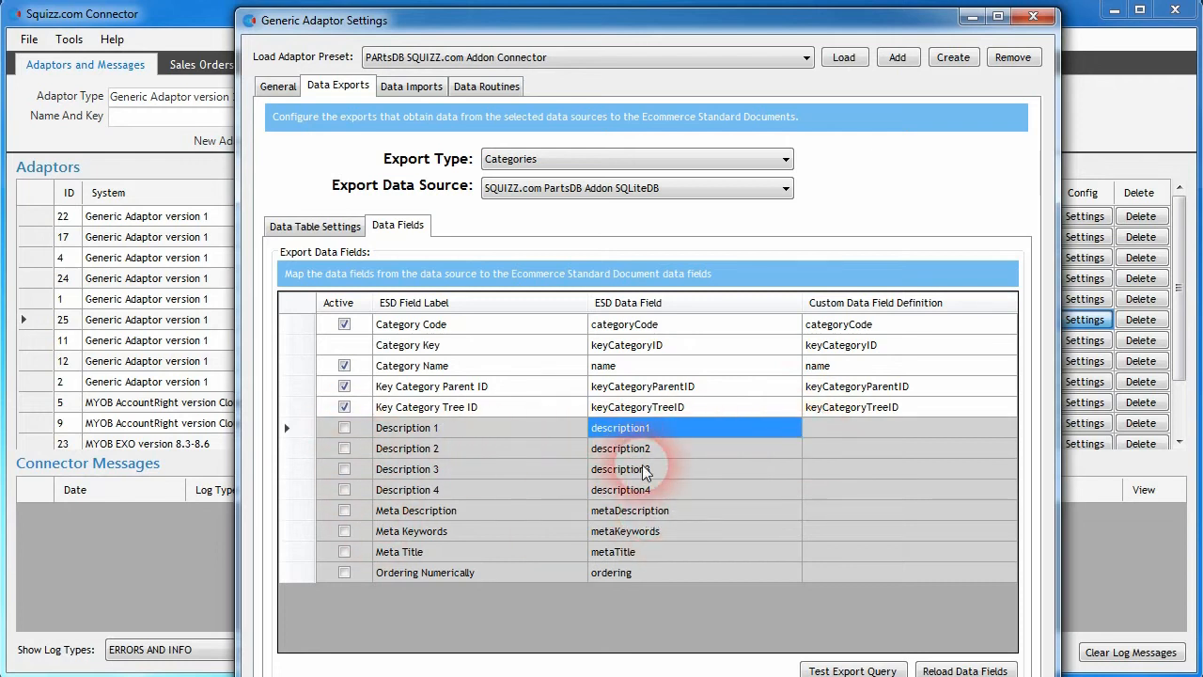
{"action": "left_click", "coordinate": [564, 158]}
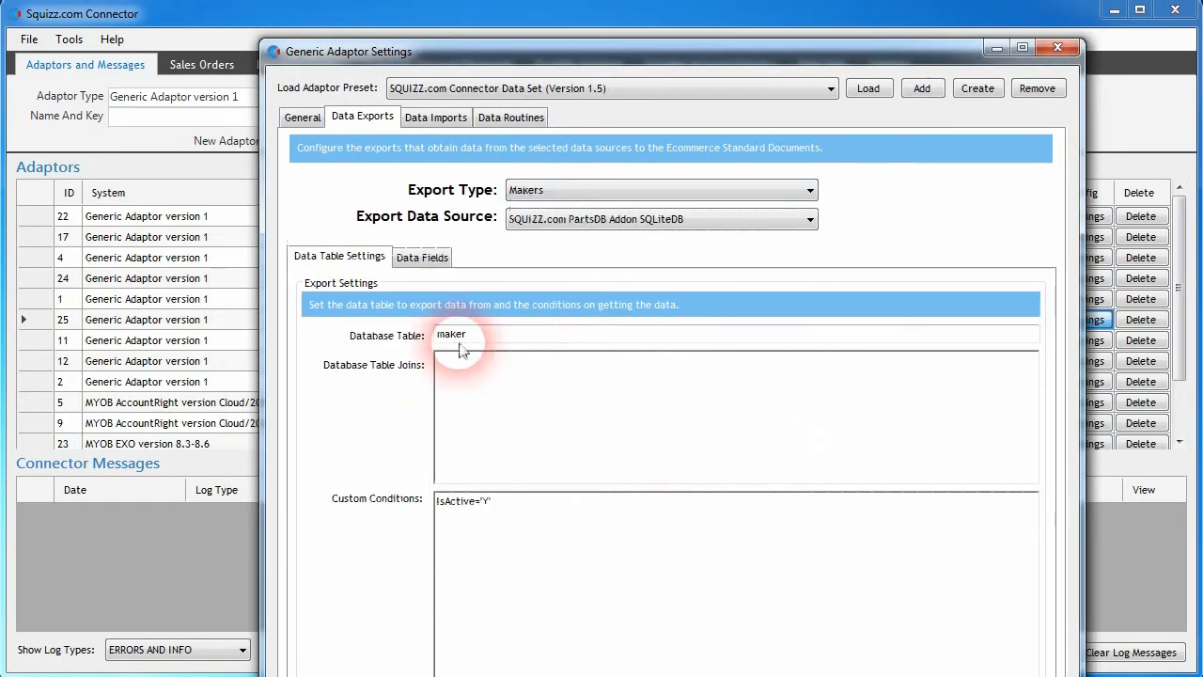
Run Test Export Query for the Makers export (0 records), then close the query browser and adaptor settings.
{"action": "left_click_drag", "start_coordinate": [458, 49], "coordinate": [457, 0]}
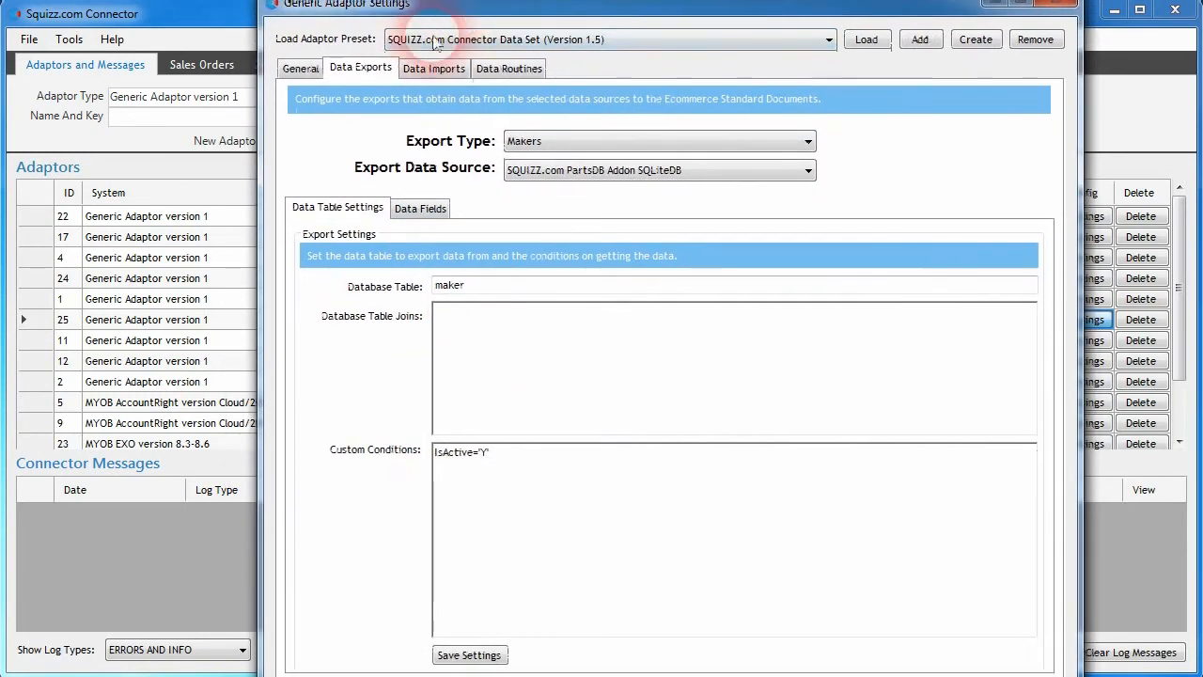
{"action": "left_click", "coordinate": [425, 210]}
{"action": "left_click", "coordinate": [875, 655]}
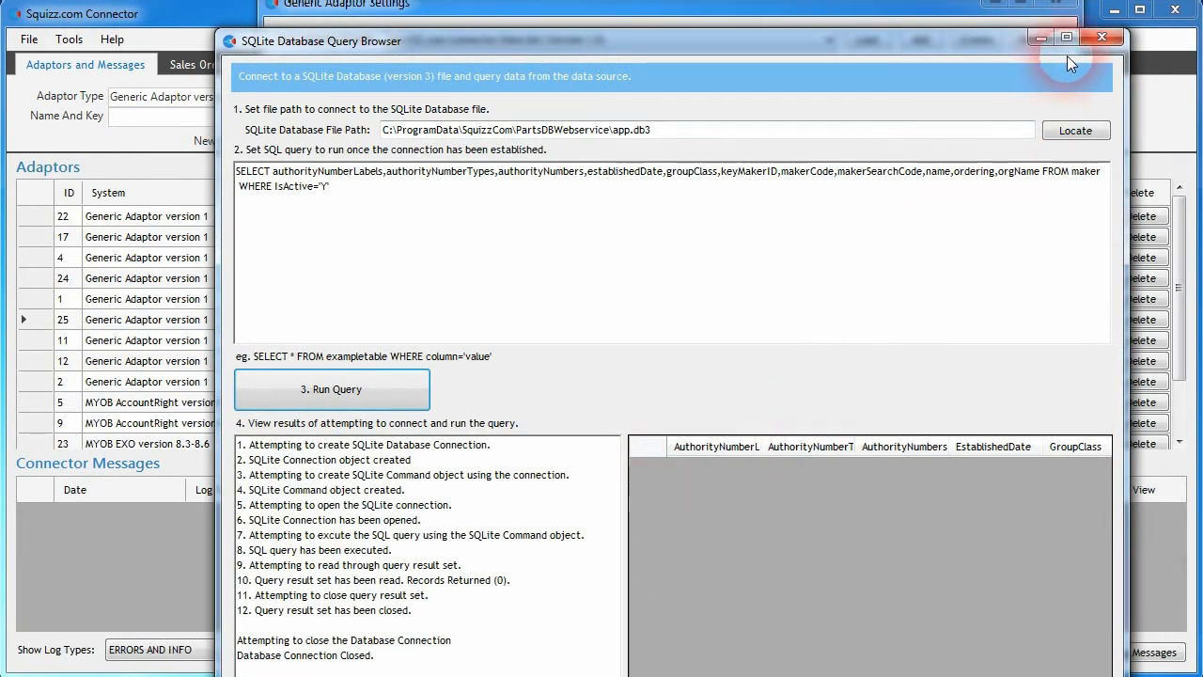
{"action": "left_click", "coordinate": [1100, 37]}
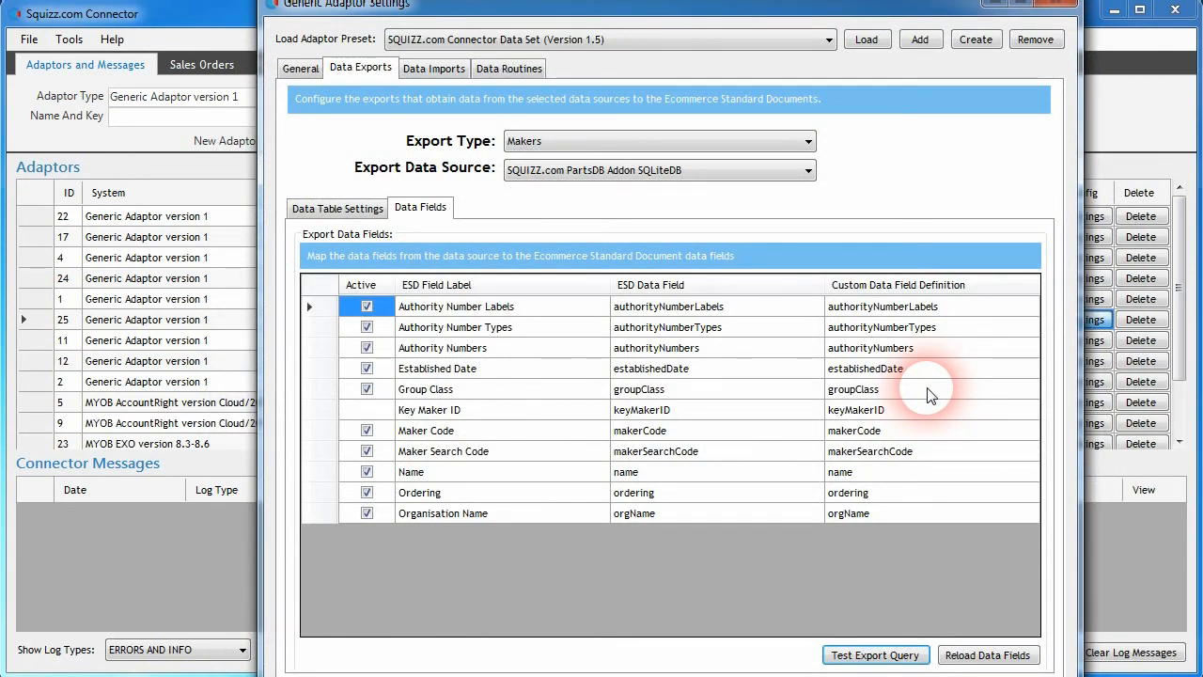
{"action": "left_click", "coordinate": [1062, 3]}
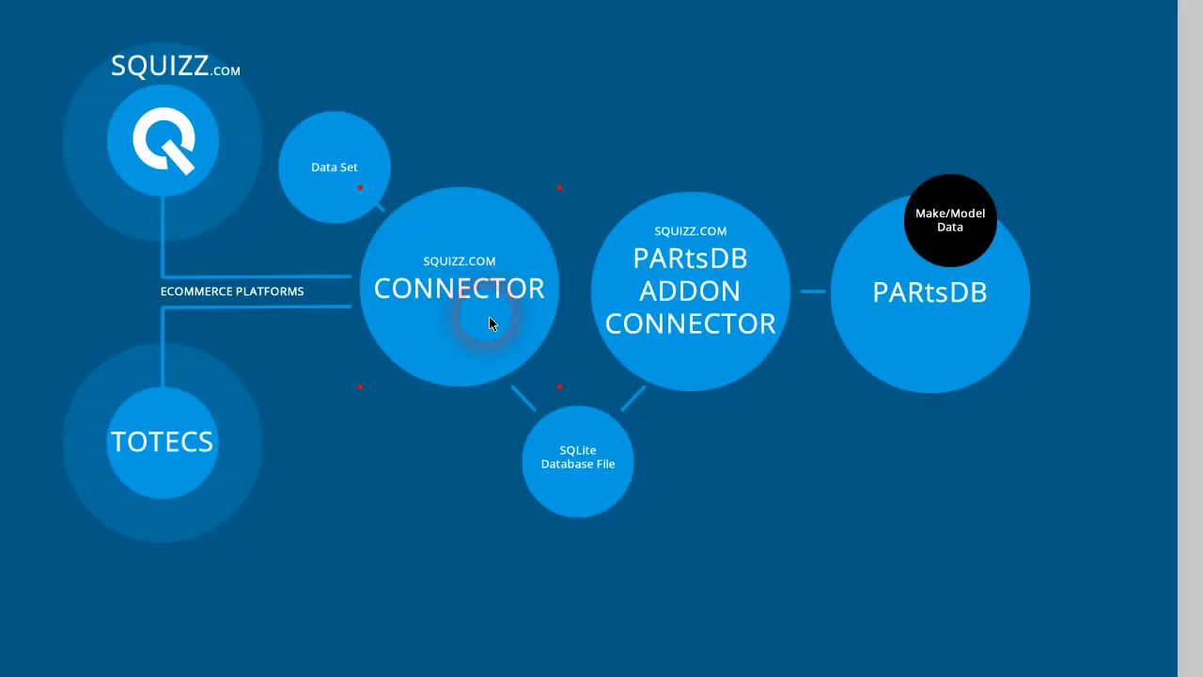
Drag the Make/Model Data circle onto the PARtsDB Addon Connector circle and select adaptor partsdb-make-model-data.
{"action": "left_click", "coordinate": [699, 315]}
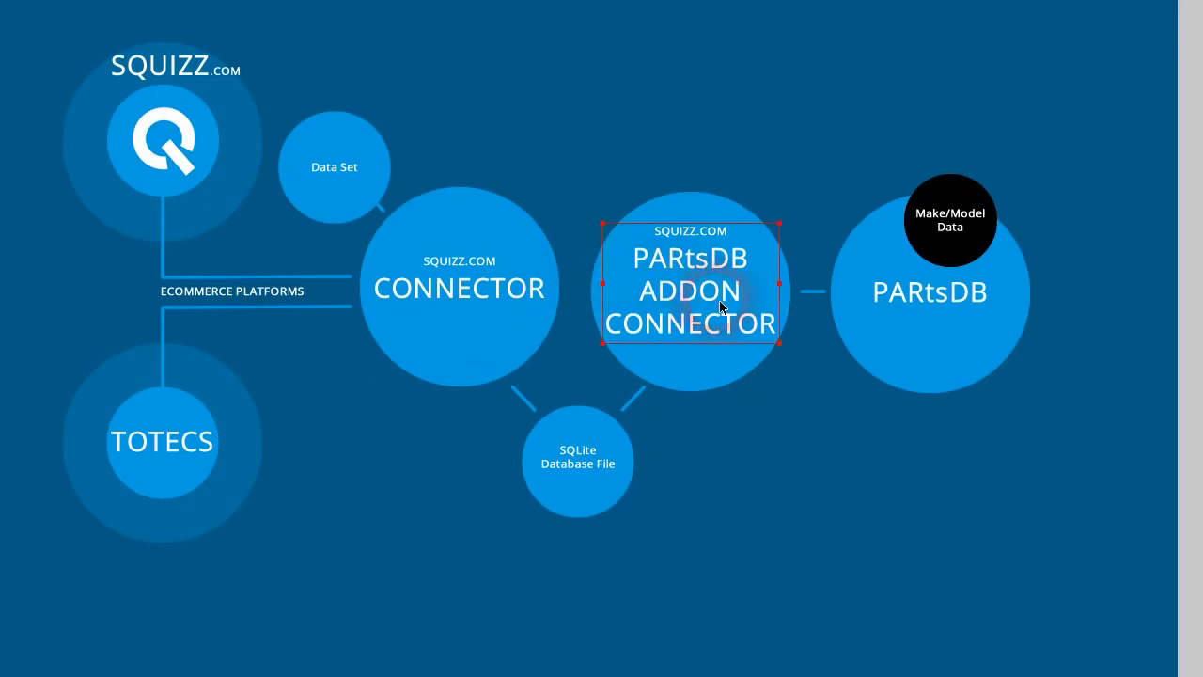
{"action": "left_click_drag", "start_coordinate": [940, 253], "coordinate": [728, 300]}
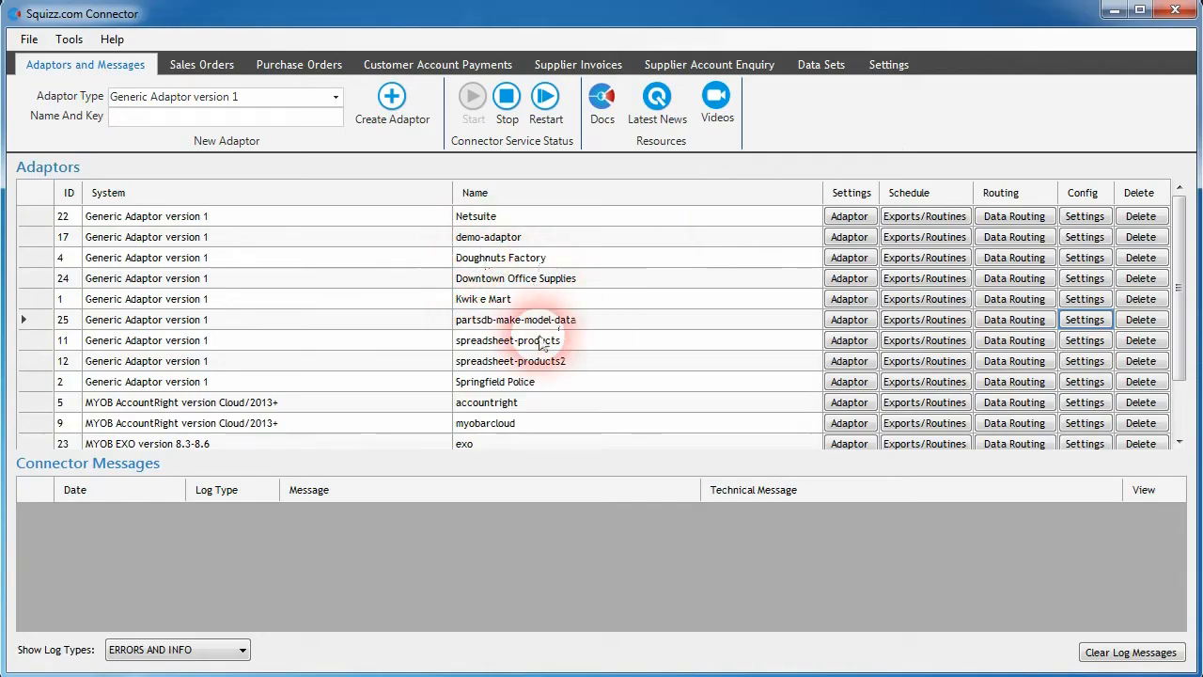
{"action": "left_click", "coordinate": [562, 321]}
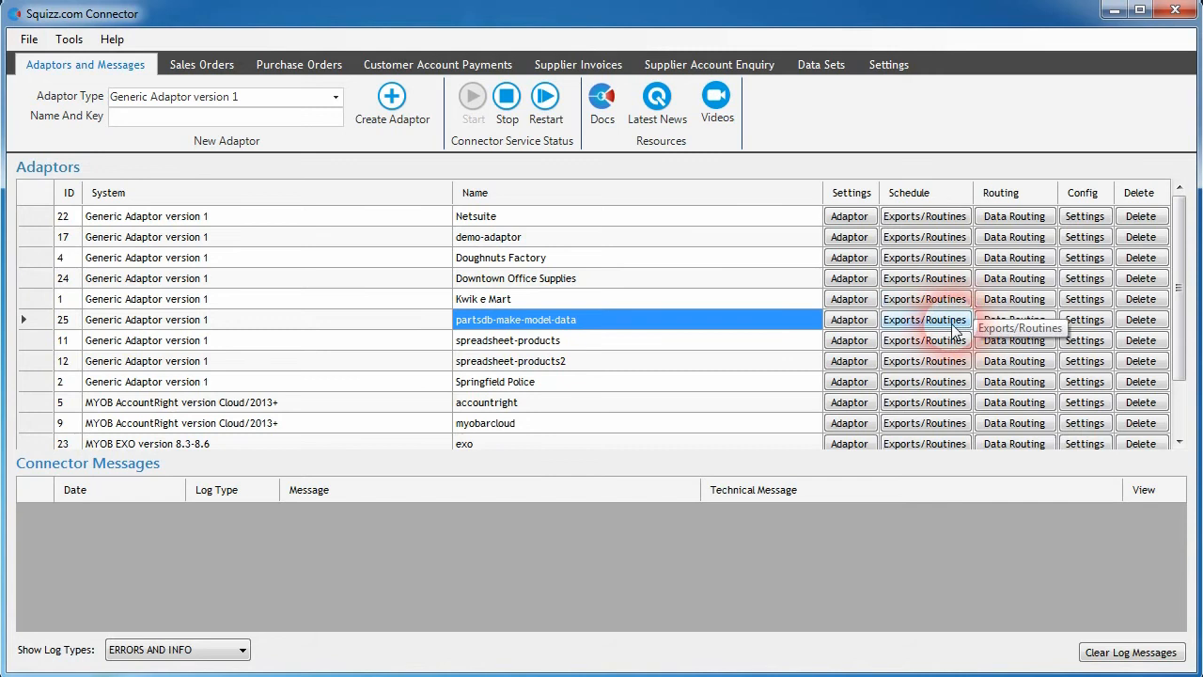
Add a Generic HTTP GET Request routine in the partsdb-make-model-data adaptor's Data Routines.
{"action": "left_click", "coordinate": [1084, 319]}
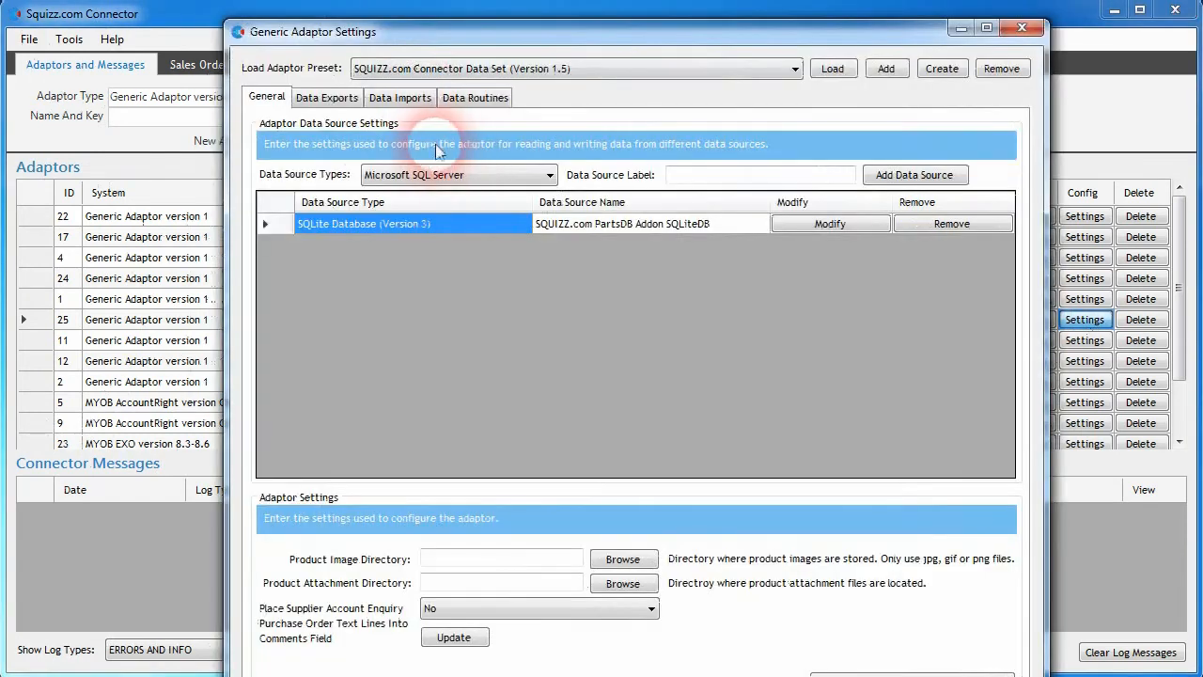
{"action": "left_click", "coordinate": [473, 97]}
{"action": "left_click", "coordinate": [660, 173]}
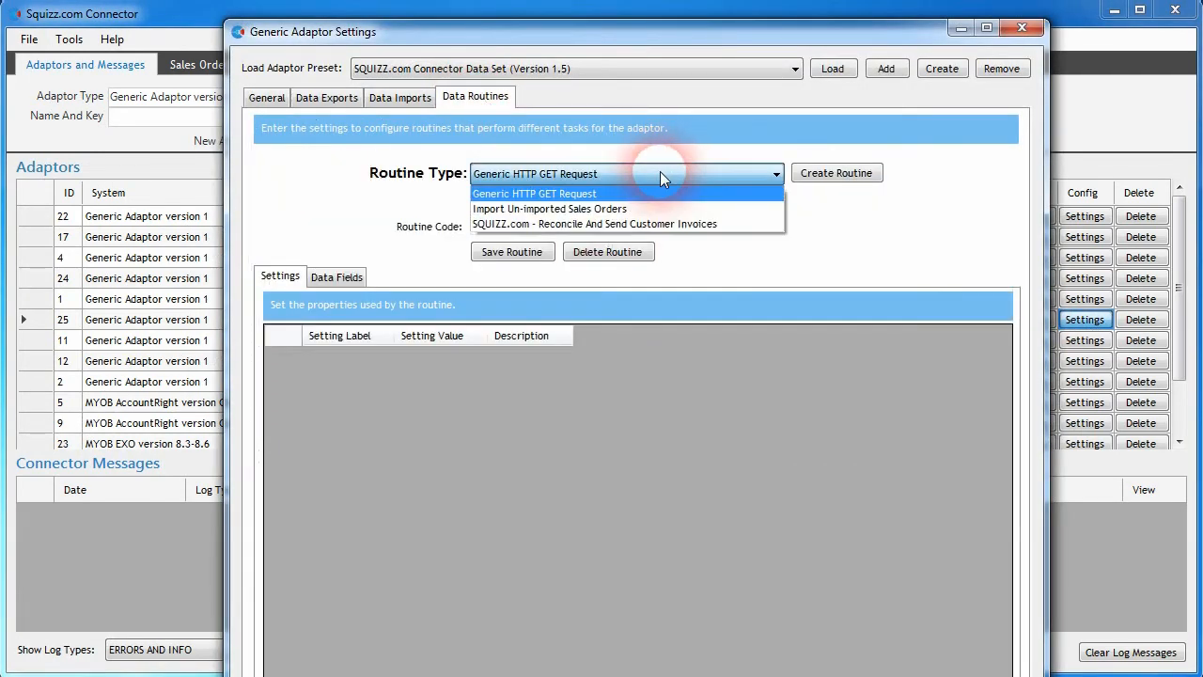
{"action": "left_click", "coordinate": [555, 195]}
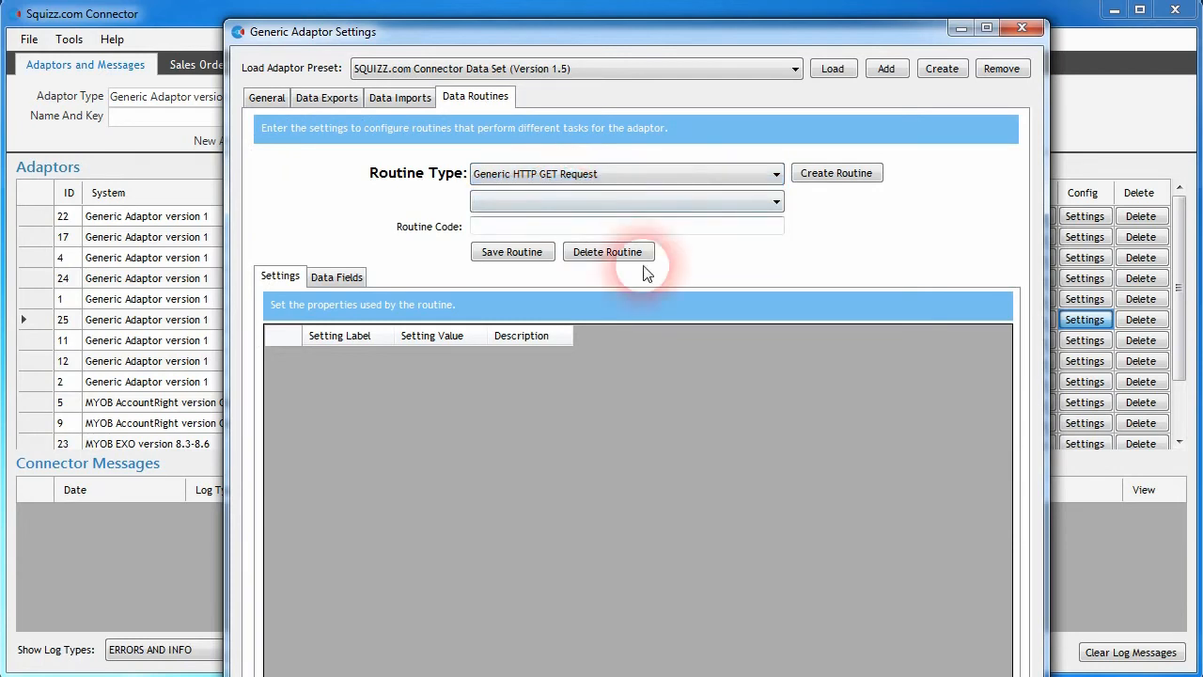
{"action": "left_click", "coordinate": [833, 173]}
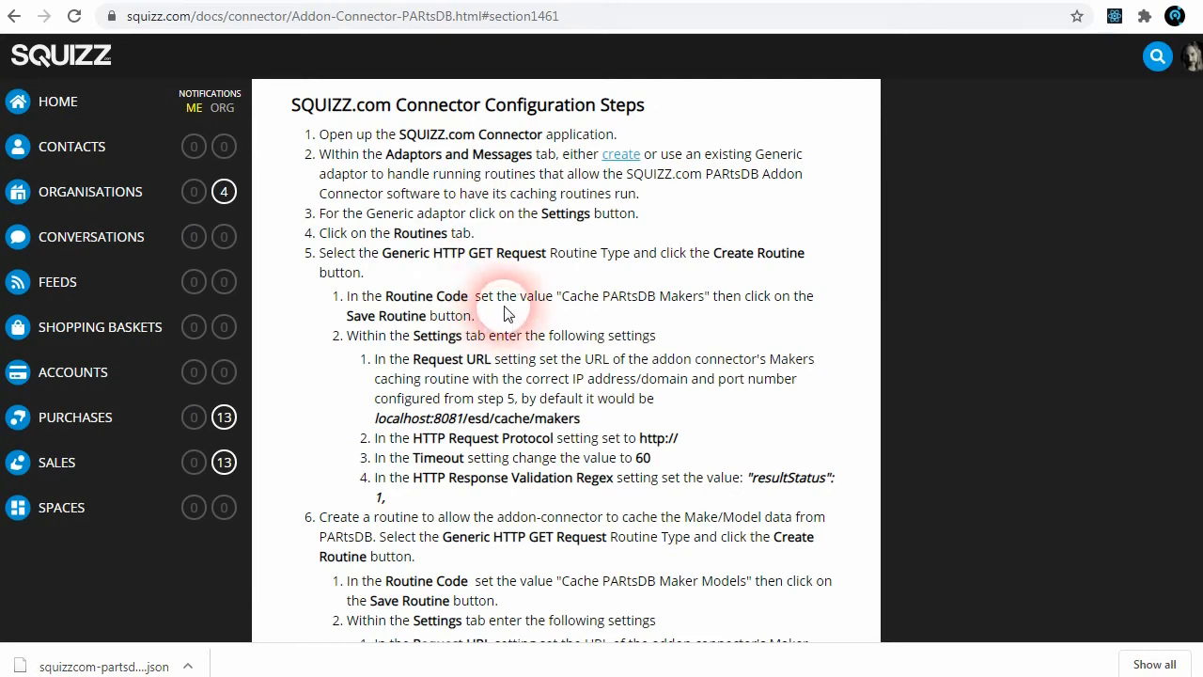
Set the routine code to 'Cache PARtsDB Makers' from the guide, save it, and select the makers cache URL.
{"action": "left_click_drag", "start_coordinate": [707, 301], "coordinate": [567, 313]}
{"action": "key", "text": "ctrl+c"}
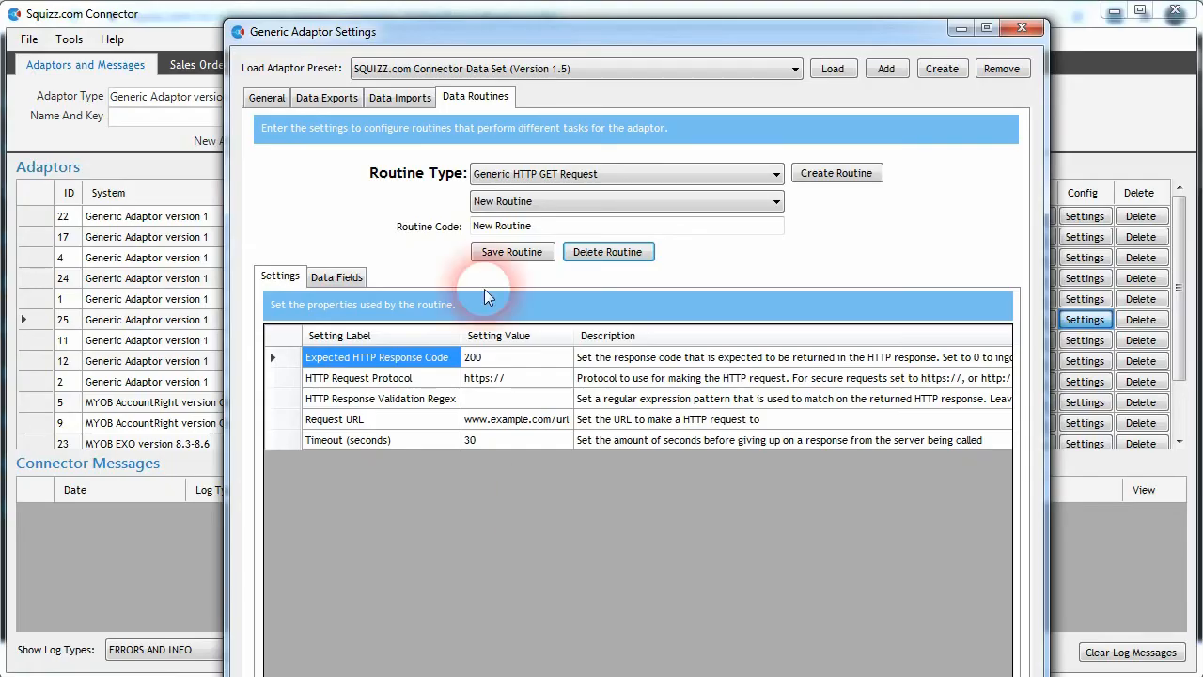
{"action": "left_click_drag", "start_coordinate": [551, 229], "coordinate": [322, 242]}
{"action": "key", "text": "ctrl+v"}
{"action": "left_click", "coordinate": [524, 250]}
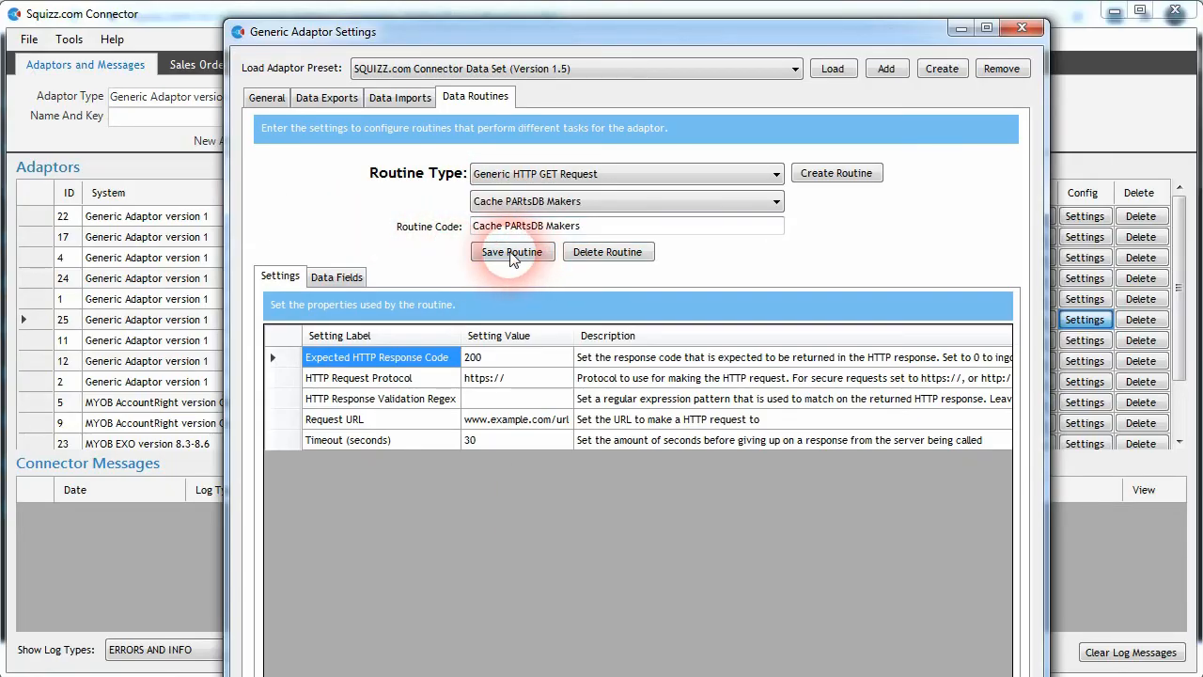
{"action": "left_click", "coordinate": [428, 619]}
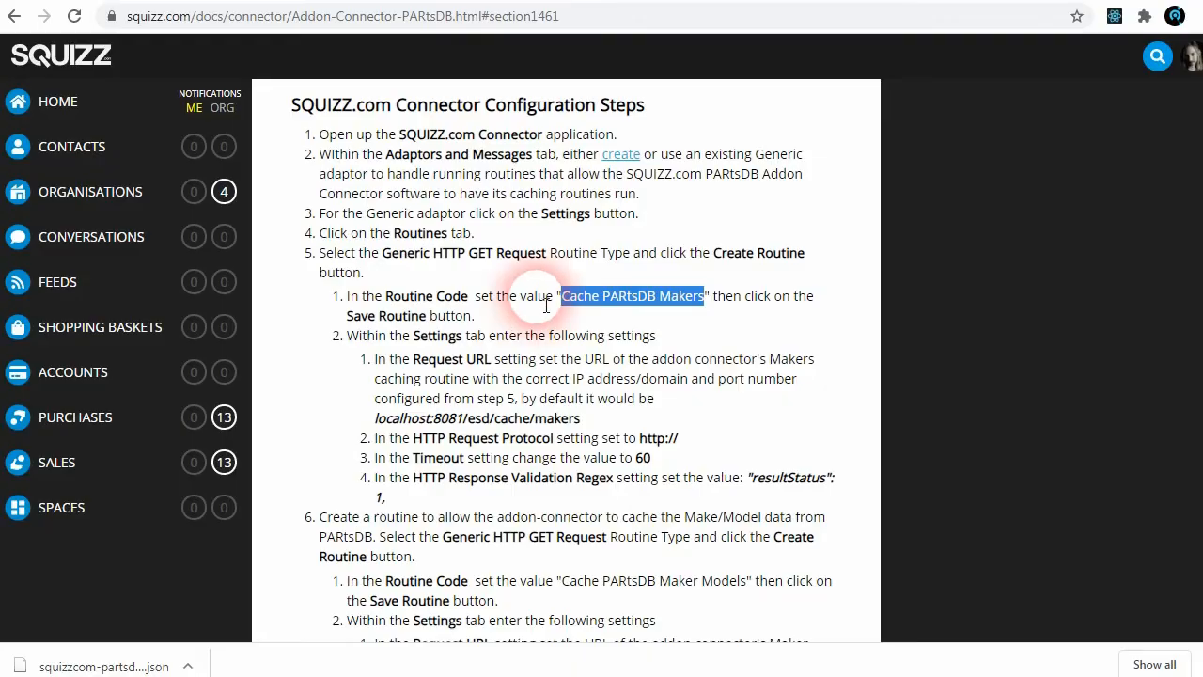
{"action": "left_click_drag", "start_coordinate": [580, 418], "coordinate": [387, 434]}
{"action": "left_click", "coordinate": [599, 675]}
{"action": "left_click", "coordinate": [484, 380]}
{"action": "left_click", "coordinate": [491, 380]}
{"action": "key", "text": "BackSpace"}
{"action": "left_click", "coordinate": [543, 382]}
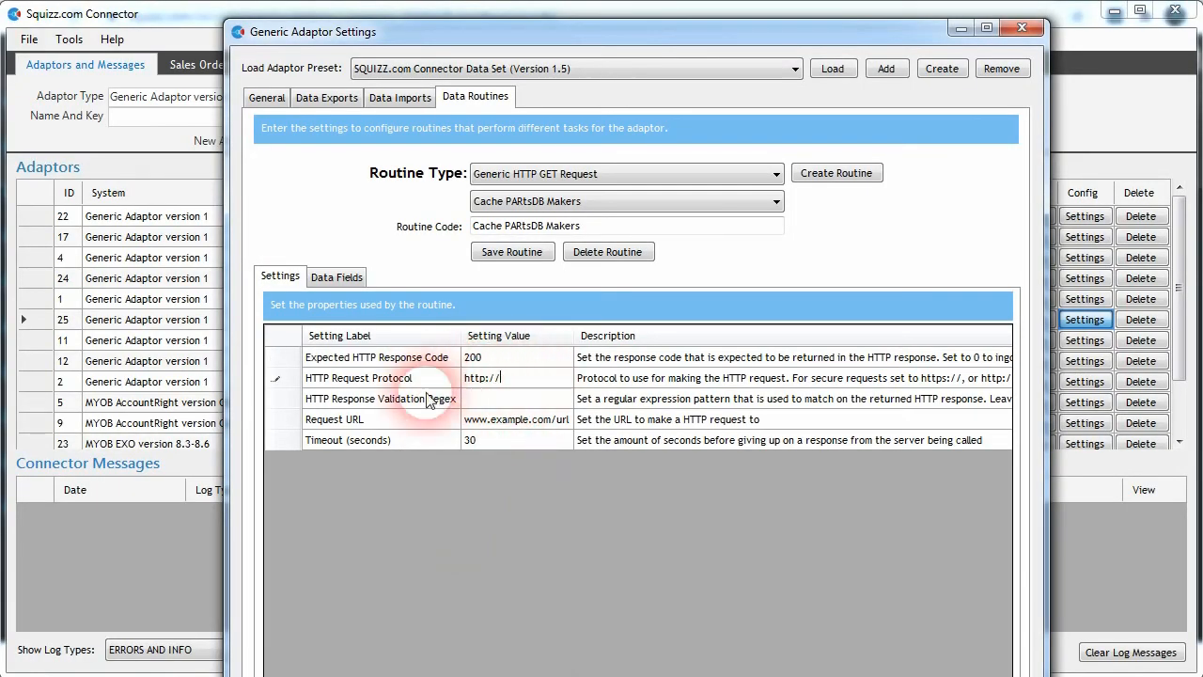
{"action": "left_click", "coordinate": [500, 396]}
{"action": "left_click", "coordinate": [516, 380]}
{"action": "left_click", "coordinate": [532, 382]}
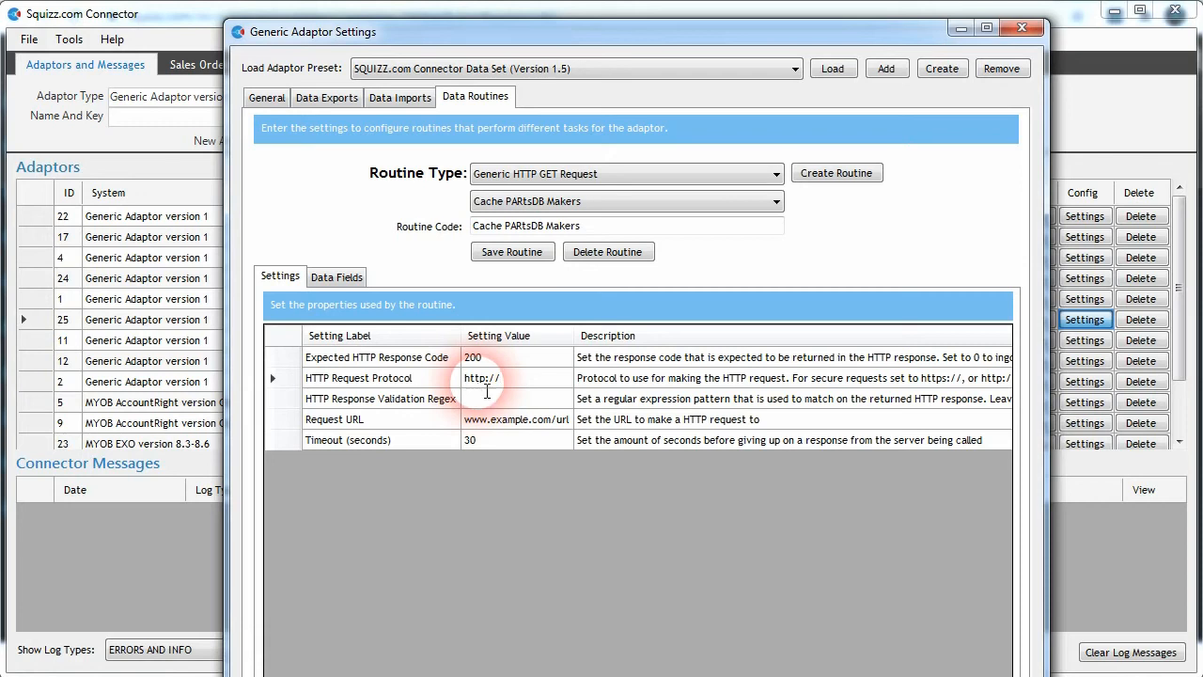
Set the Request URL to localhost:8091/esd/cache/makers and the Timeout to 60.
{"action": "double_click", "coordinate": [526, 419]}
{"action": "key", "text": "ctrl+v"}
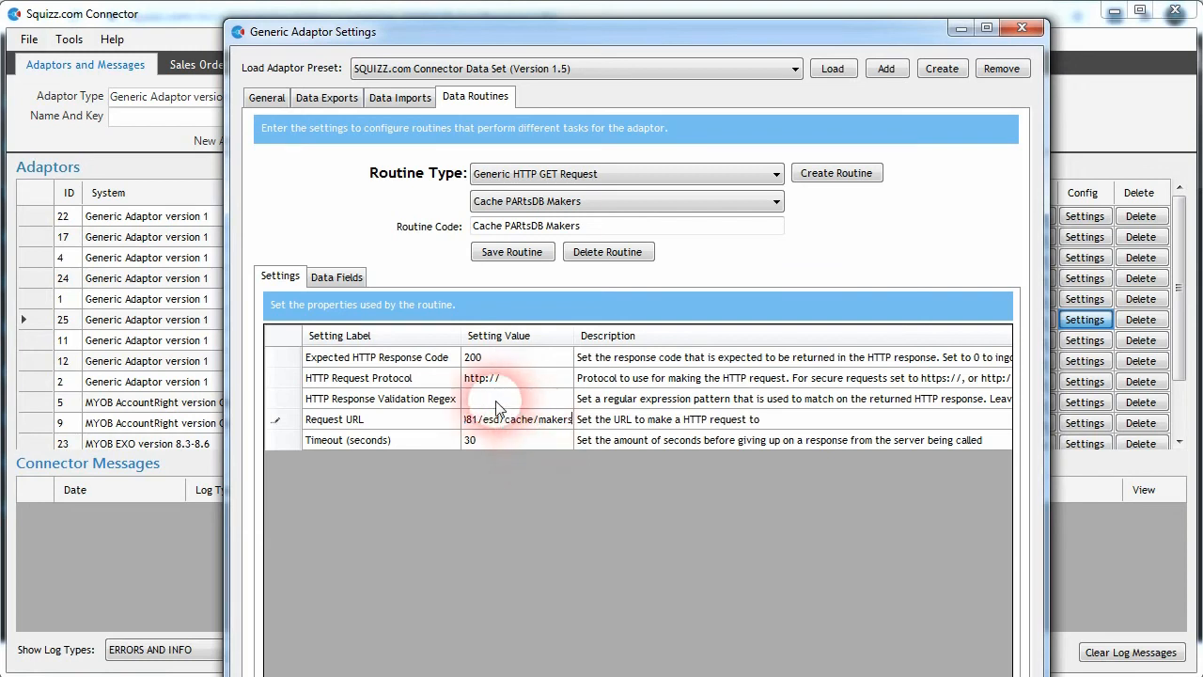
{"action": "left_click", "coordinate": [496, 401]}
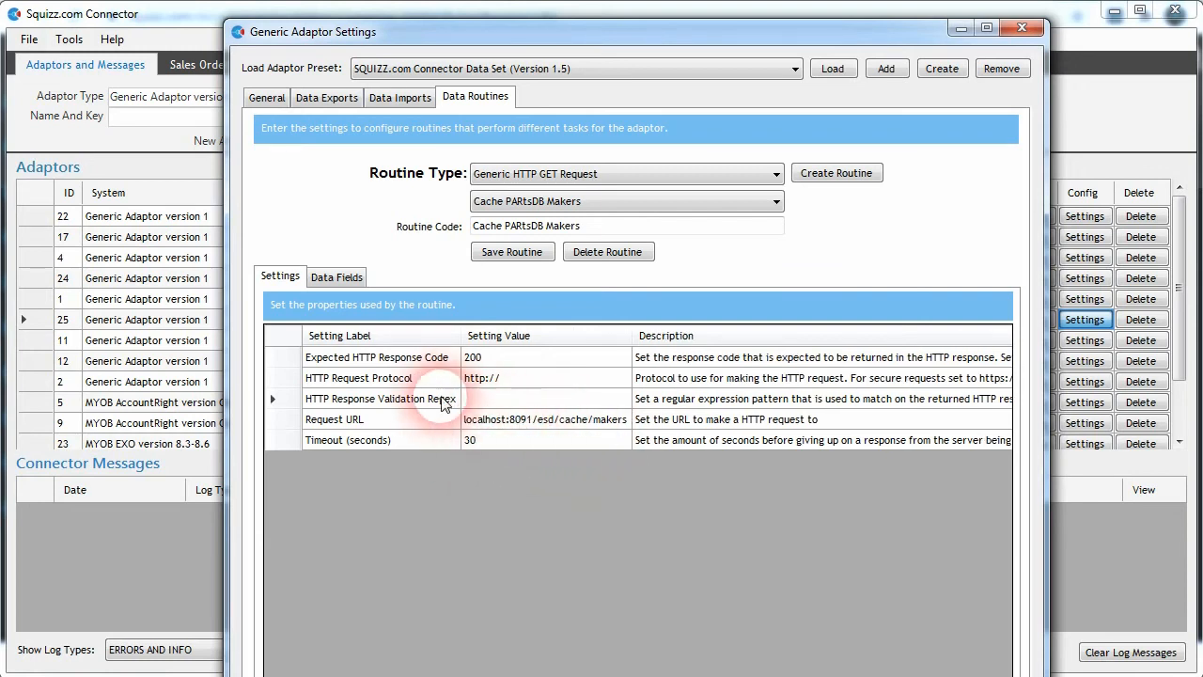
{"action": "left_click", "coordinate": [414, 420]}
{"action": "left_click", "coordinate": [474, 439]}
{"action": "type", "text": "60"}
{"action": "left_click", "coordinate": [423, 420]}
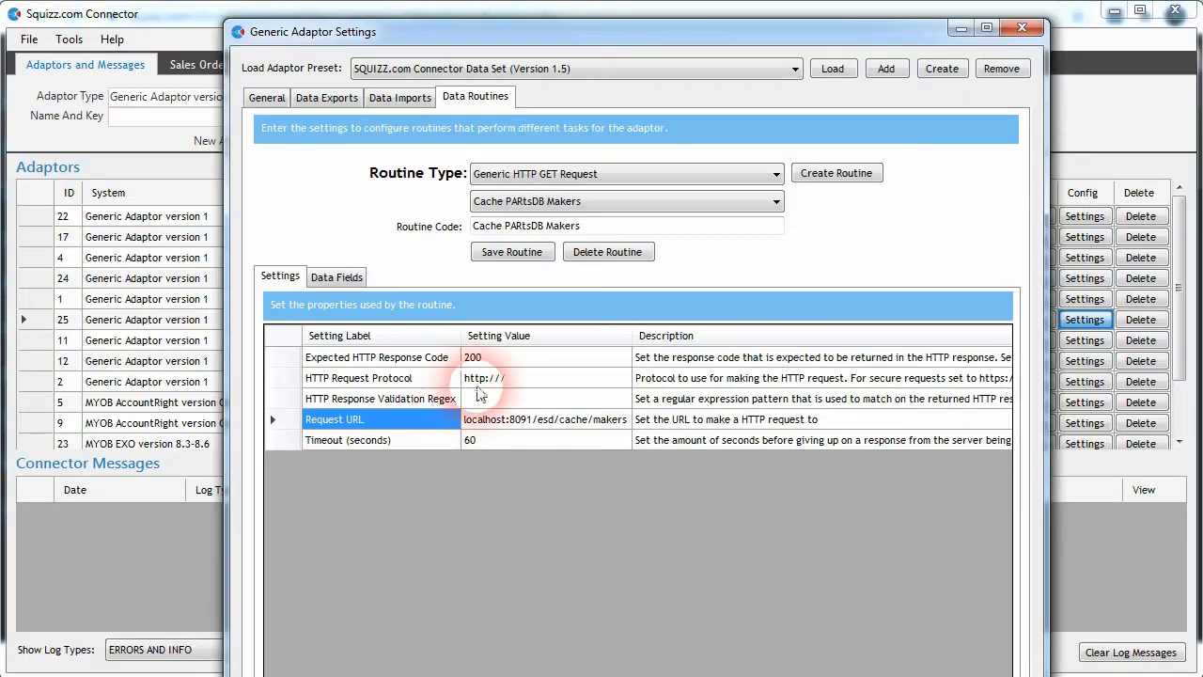
Set the HTTP Response Validation Regex to "resultStatus": 1,.
{"action": "left_click", "coordinate": [539, 400]}
{"action": "type", "text": "\"resultStatus\": 1,"}
{"action": "left_click", "coordinate": [526, 420]}
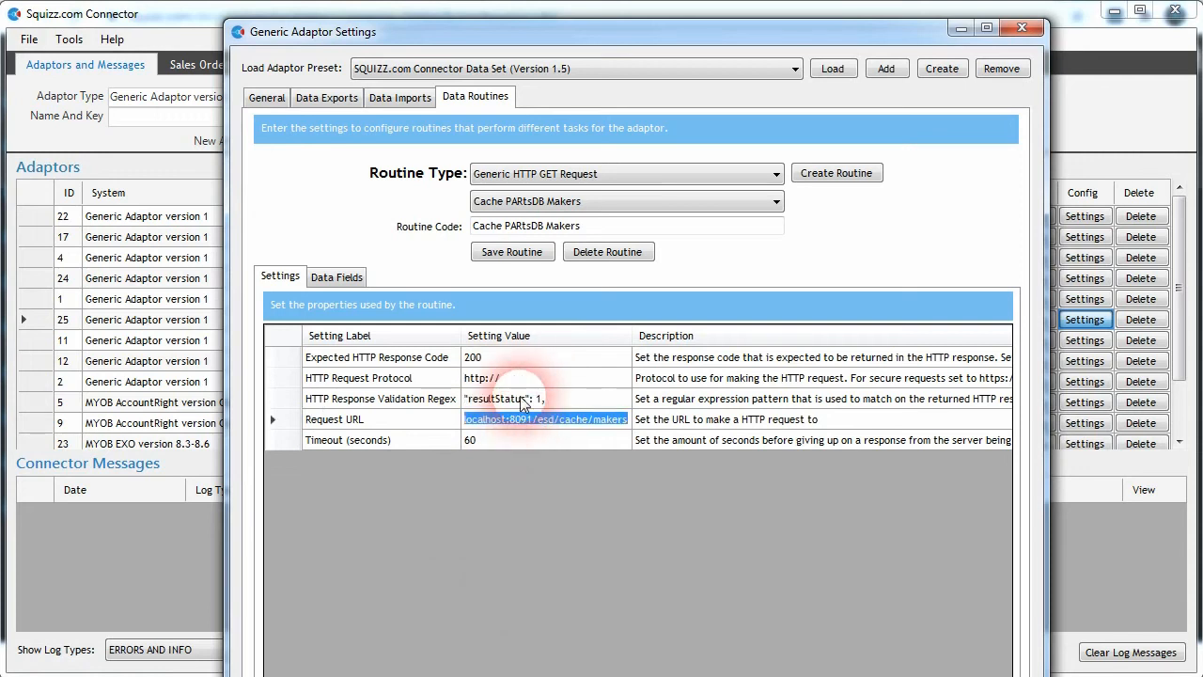
{"action": "left_click", "coordinate": [526, 402]}
{"action": "left_click", "coordinate": [435, 402]}
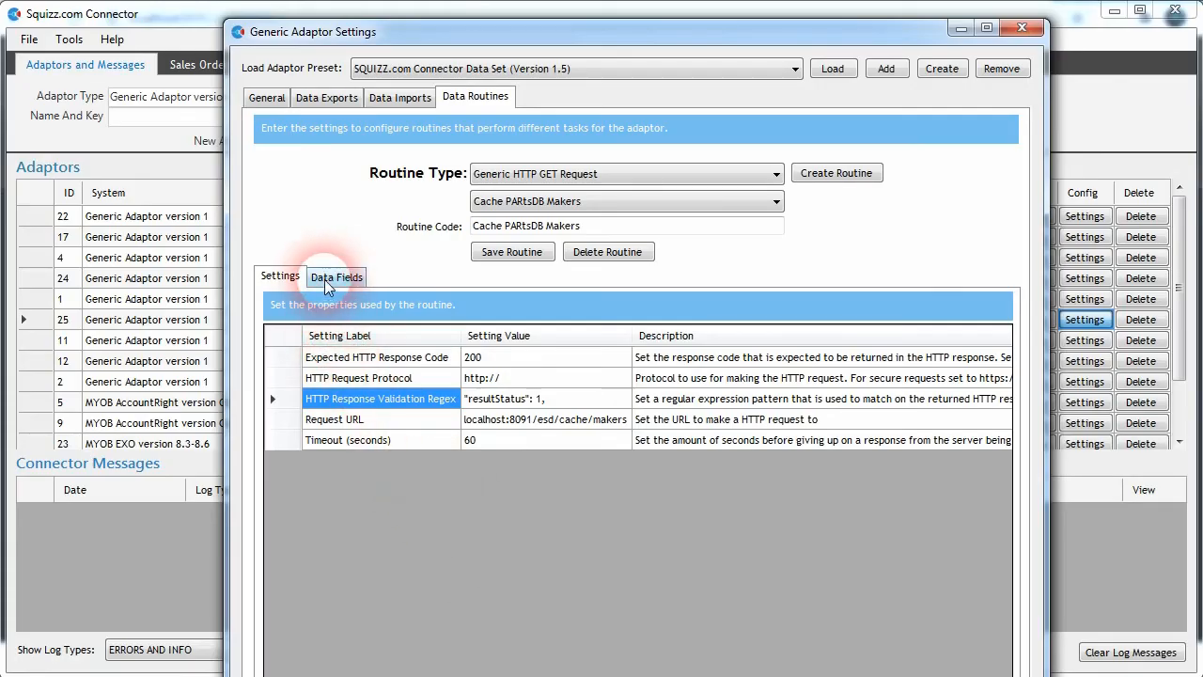
{"action": "left_click", "coordinate": [327, 282]}
Add a data field row mapping source Authorization to destination Basic, then close the settings window.
{"action": "left_click_drag", "start_coordinate": [395, 35], "coordinate": [398, 0]}
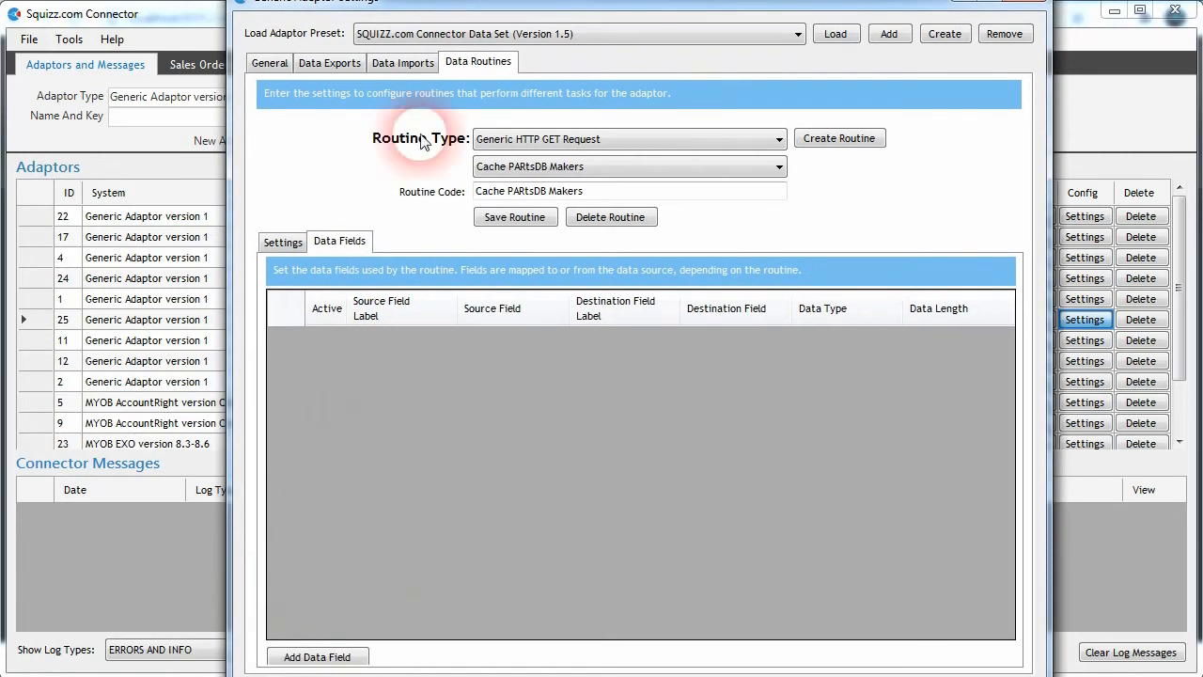
{"action": "left_click", "coordinate": [365, 657]}
{"action": "left_click", "coordinate": [511, 258]}
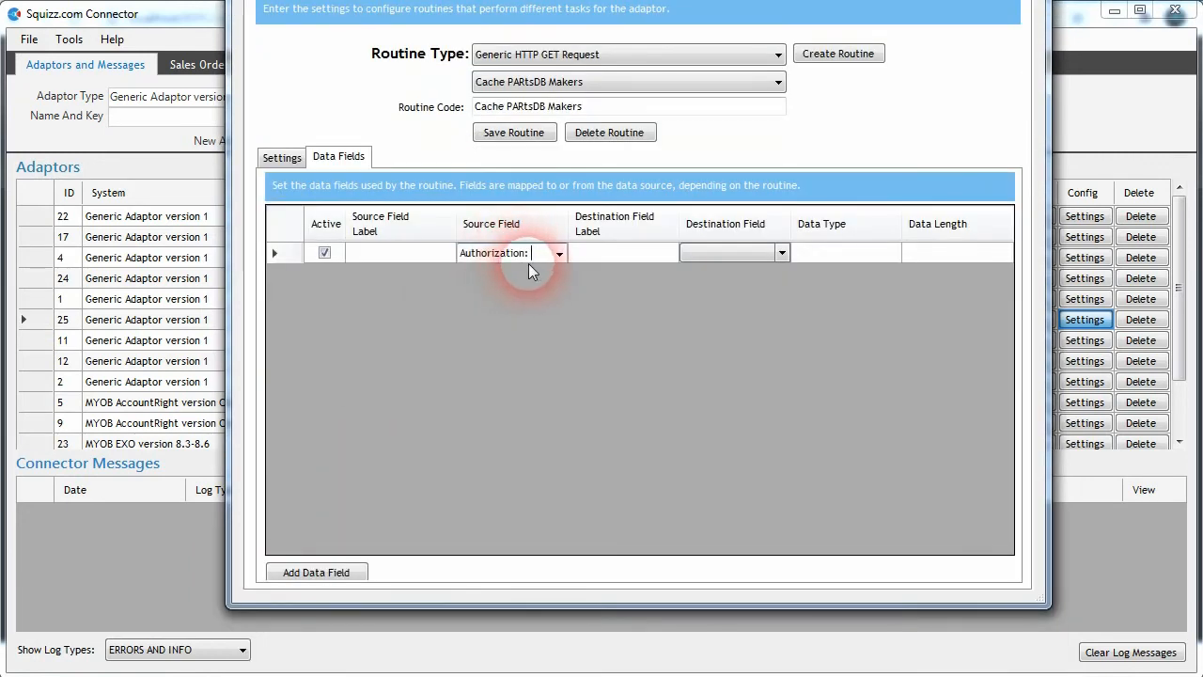
{"action": "left_click", "coordinate": [720, 252]}
{"action": "left_click", "coordinate": [741, 256]}
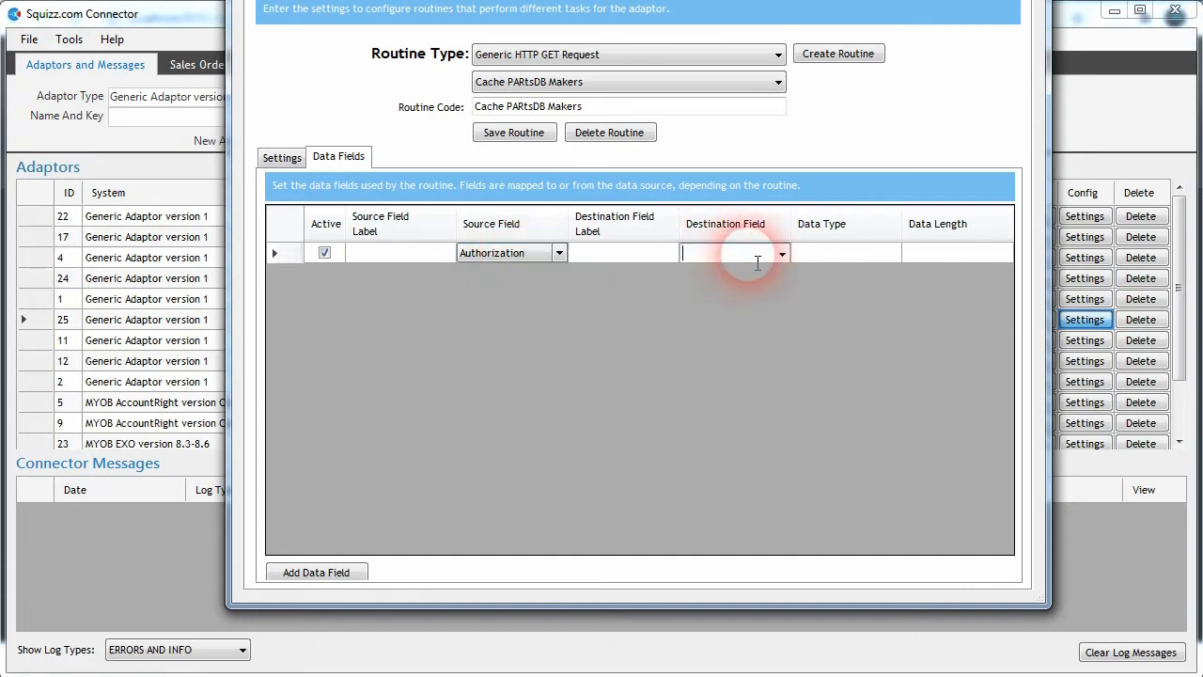
{"action": "type", "text": "Basic"}
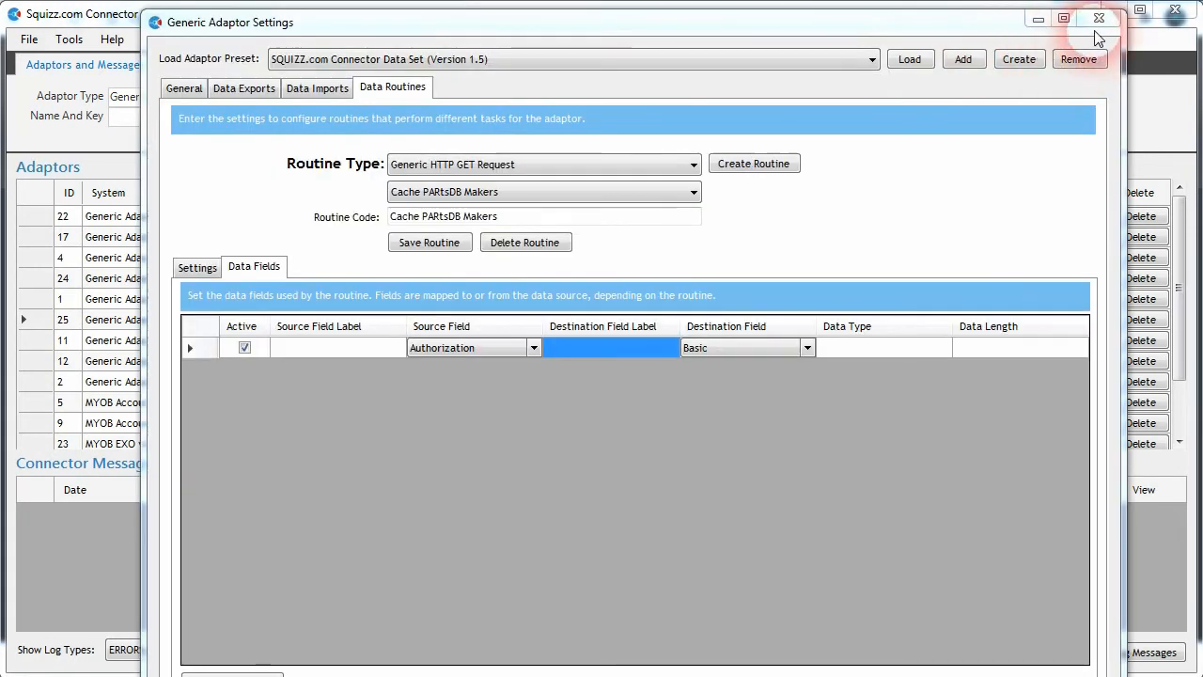
{"action": "left_click", "coordinate": [1096, 22]}
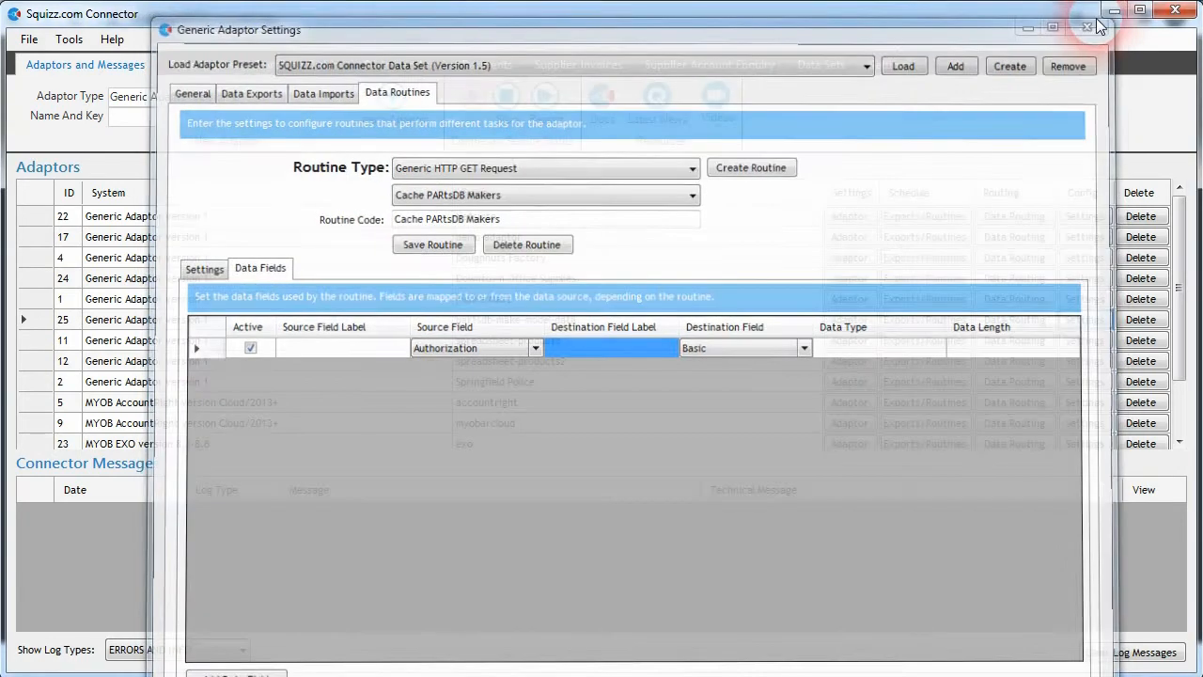
{"action": "left_click", "coordinate": [69, 40]}
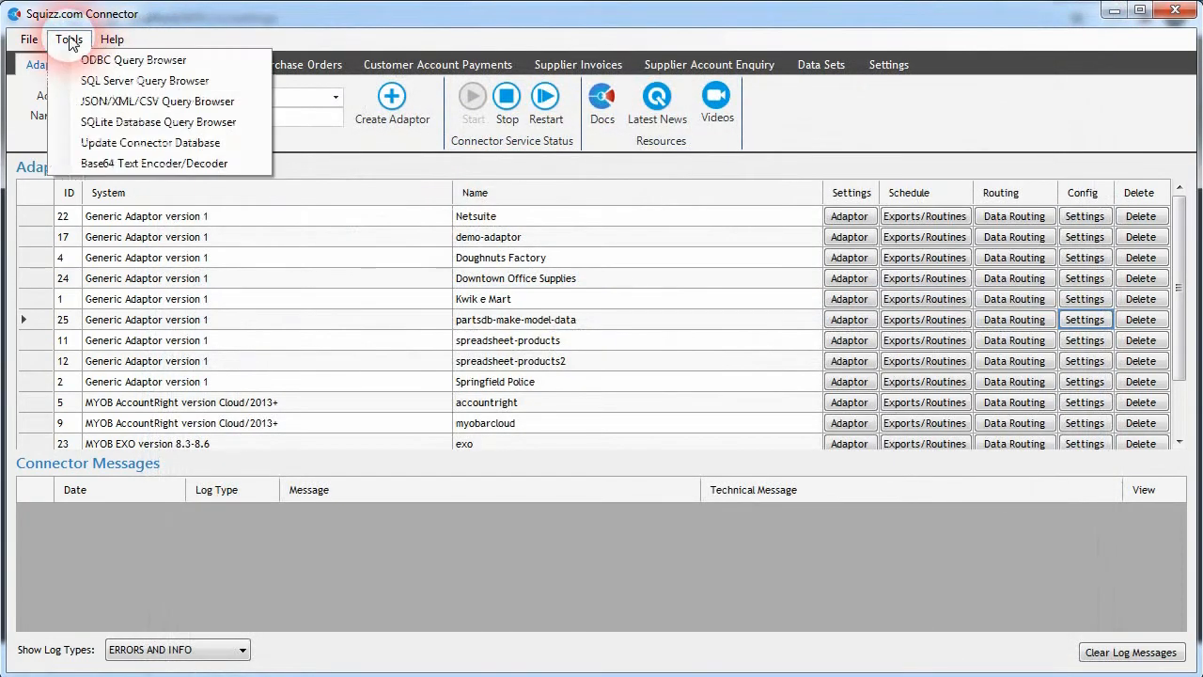
Base64-encode the service username:password in the Base64 Text Encoder, copy the output, then reopen the adaptor settings.
{"action": "left_click", "coordinate": [150, 163]}
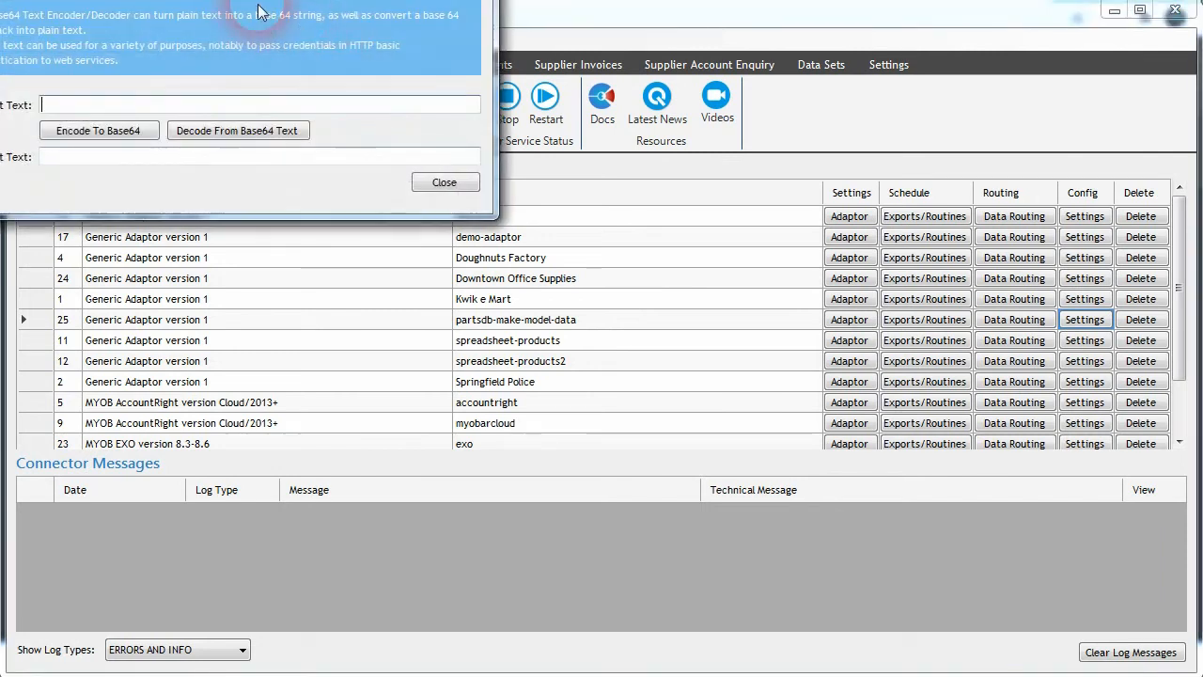
{"action": "left_click", "coordinate": [404, 297]}
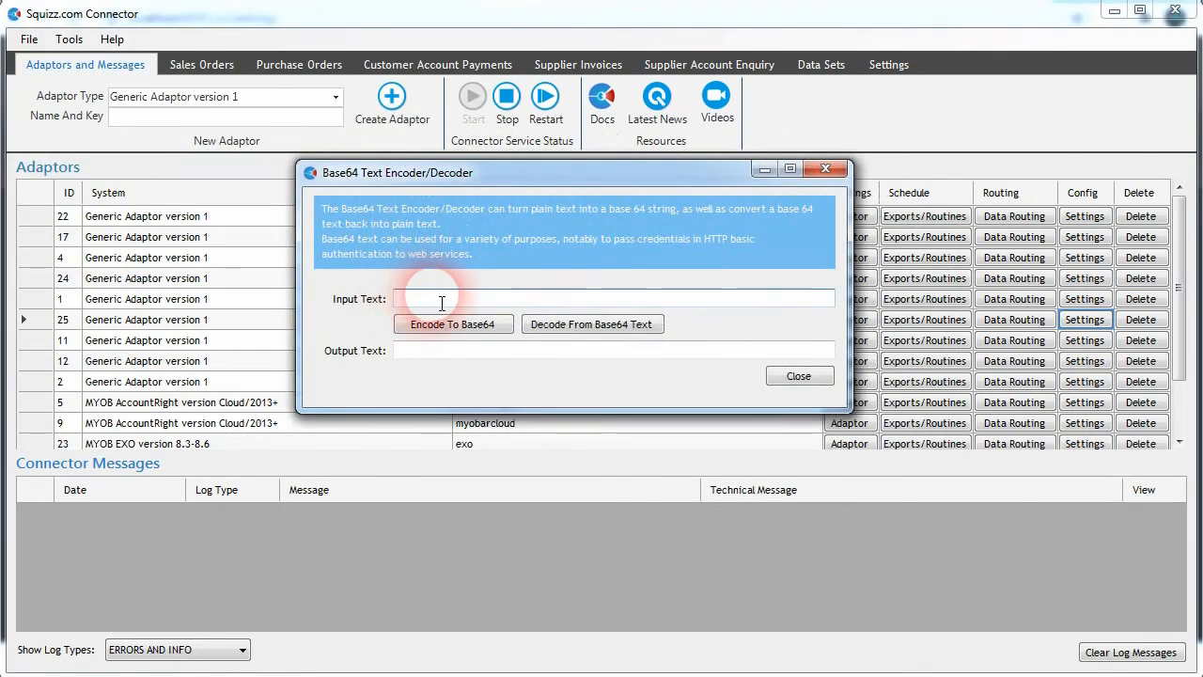
{"action": "type", "text": "user:changeit"}
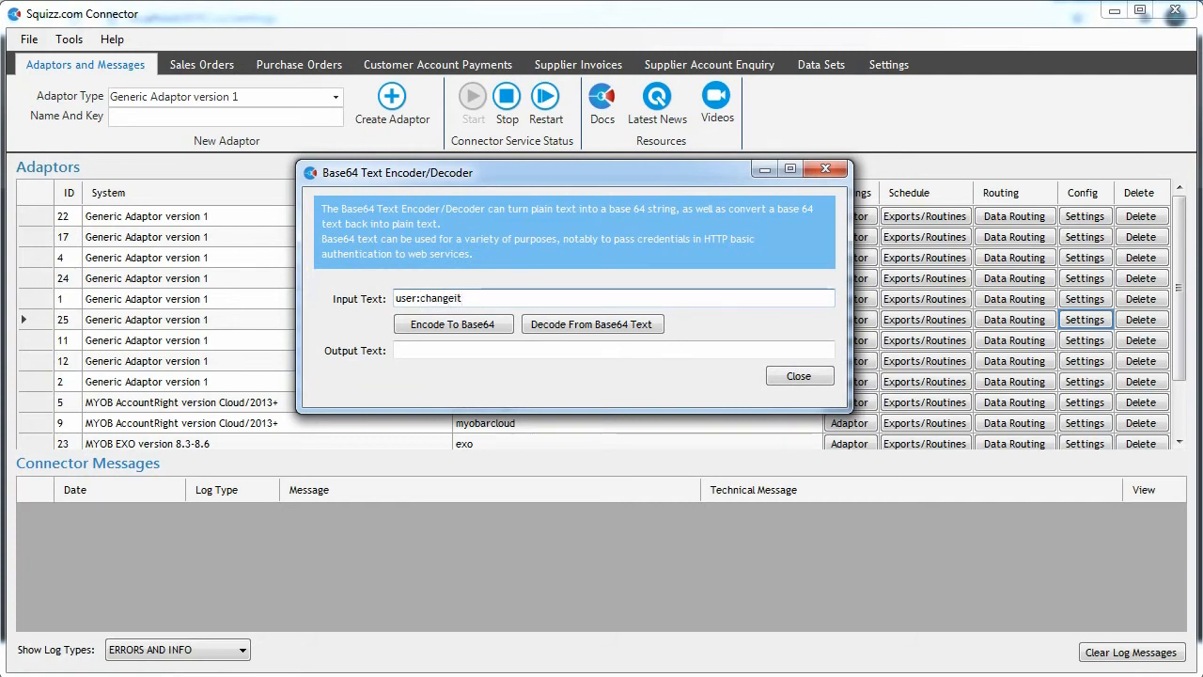
{"action": "left_click", "coordinate": [476, 325]}
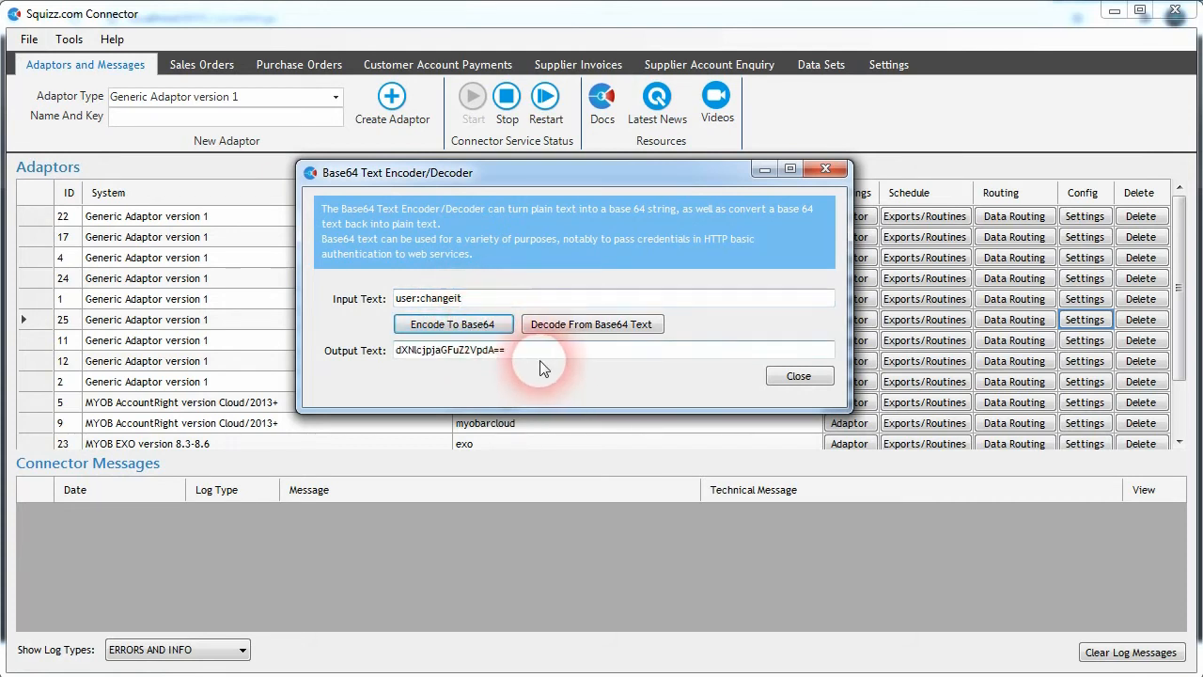
{"action": "double_click", "coordinate": [485, 353]}
{"action": "left_click", "coordinate": [798, 376]}
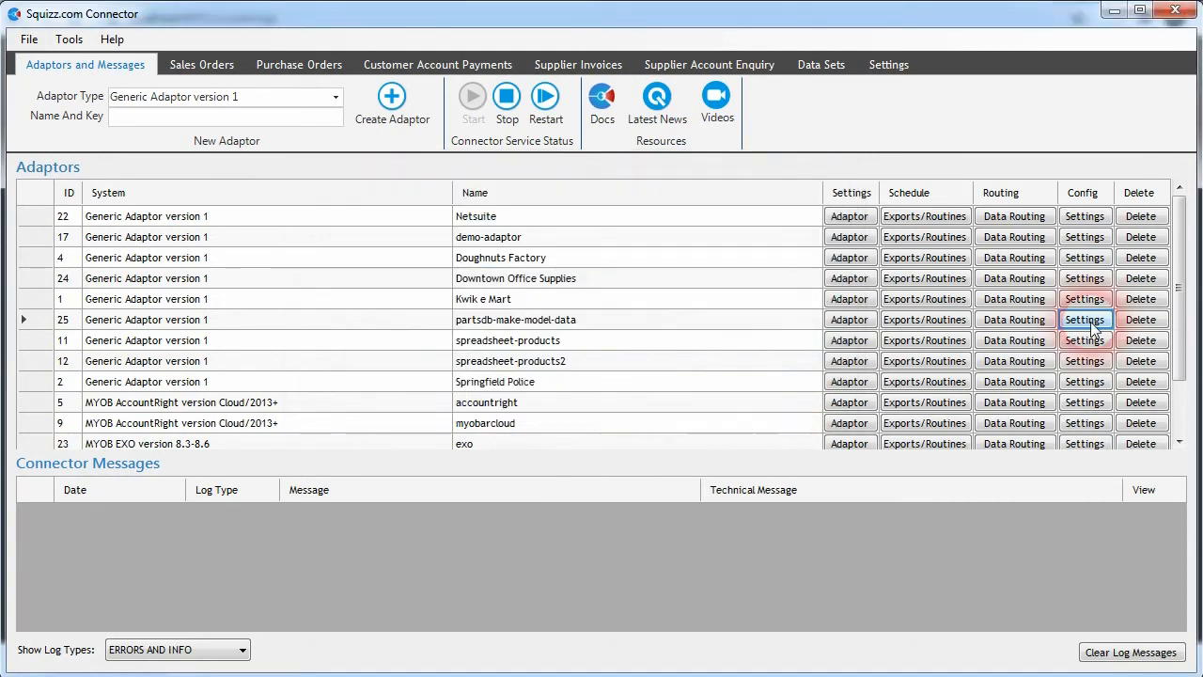
{"action": "left_click", "coordinate": [1085, 319]}
In Cache PARtsDB Makers' data fields, paste the Base64 credentials after 'Basic ' in the Authorization destination field.
{"action": "left_click", "coordinate": [547, 150]}
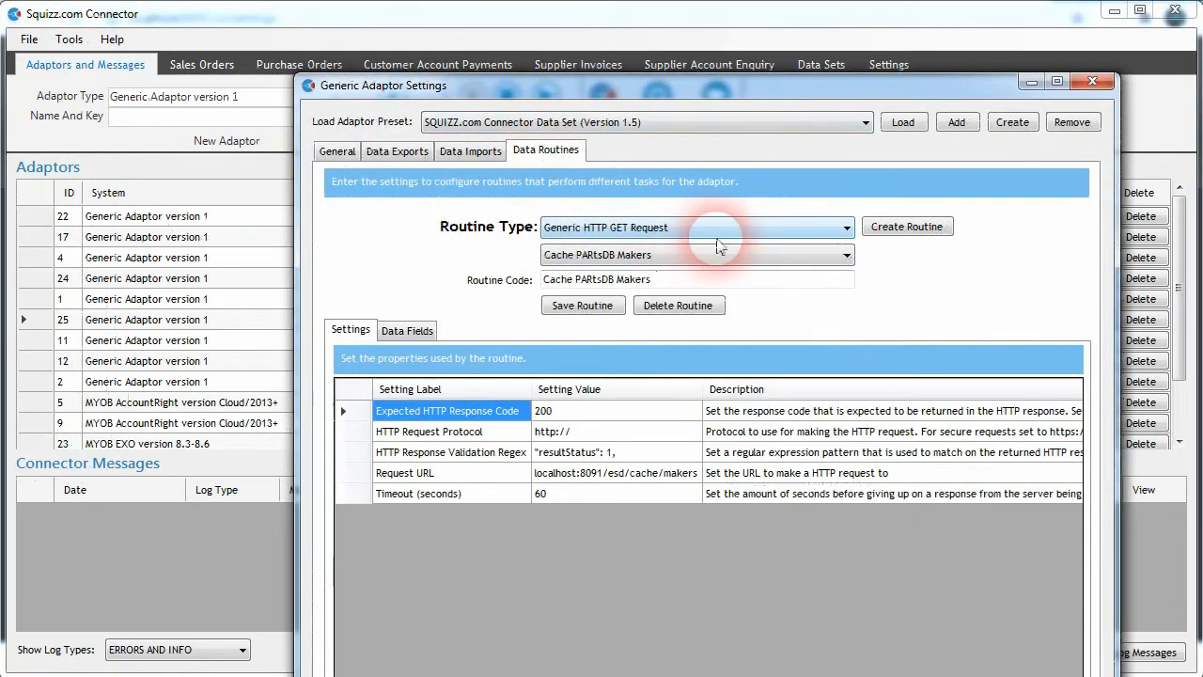
{"action": "left_click", "coordinate": [407, 330]}
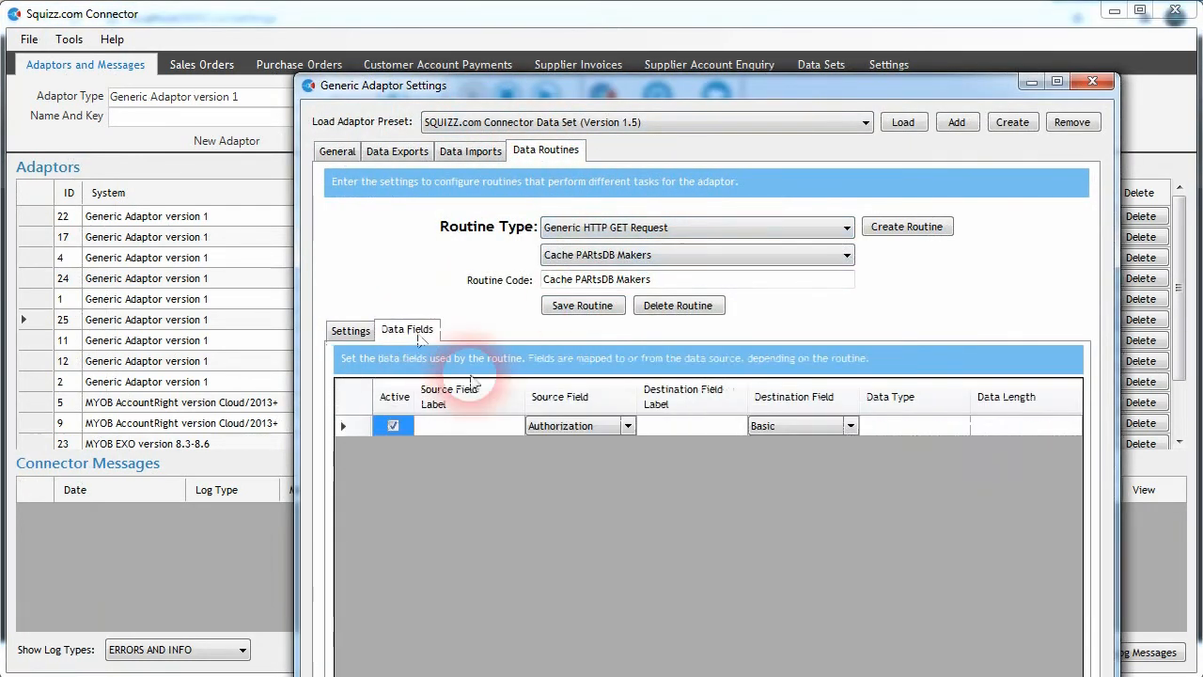
{"action": "left_click", "coordinate": [776, 431]}
{"action": "key", "text": "ctrl+v"}
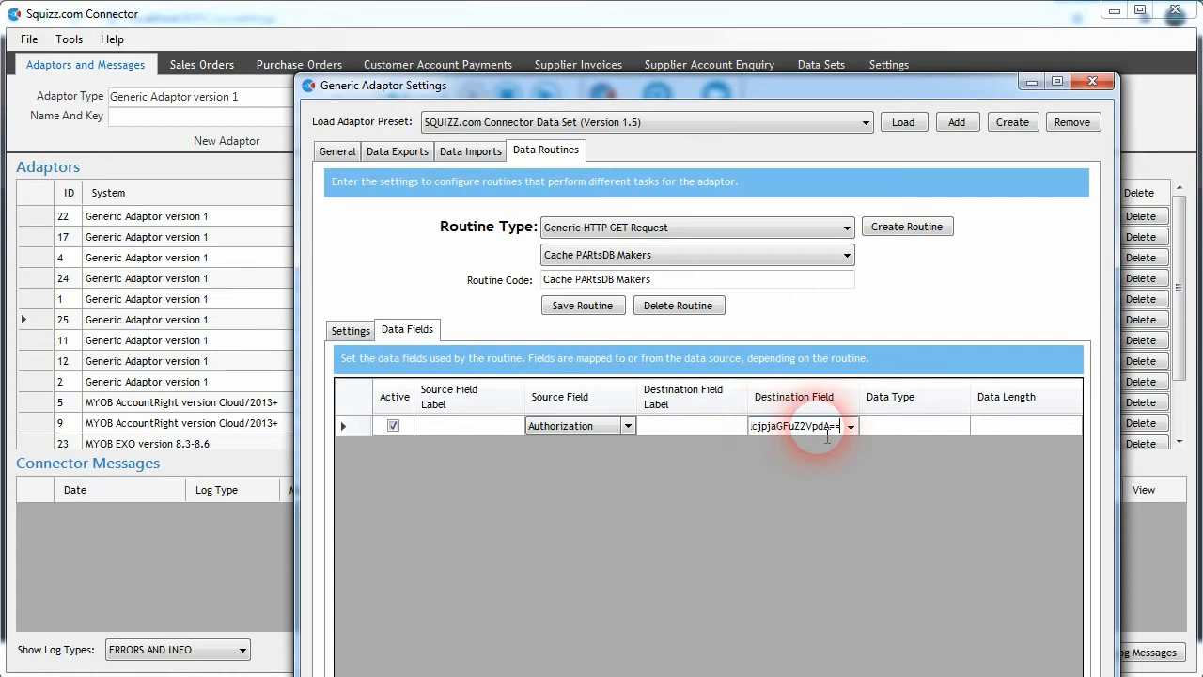
{"action": "left_click", "coordinate": [707, 431]}
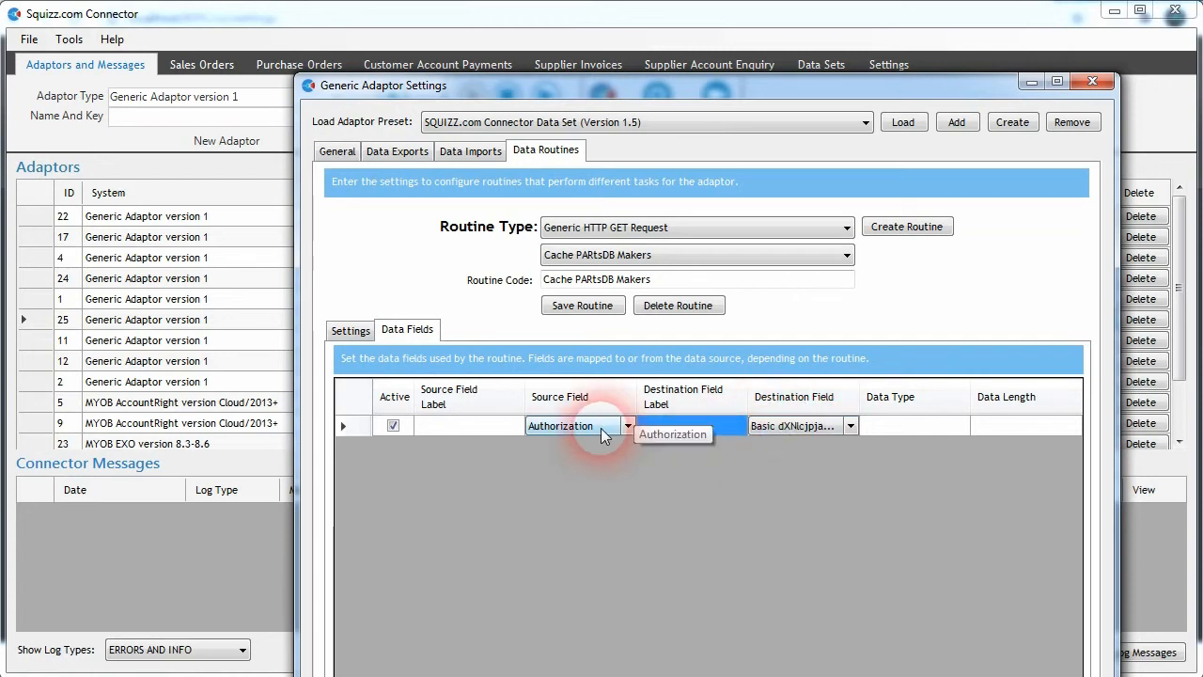
{"action": "left_click_drag", "start_coordinate": [608, 87], "coordinate": [562, 39]}
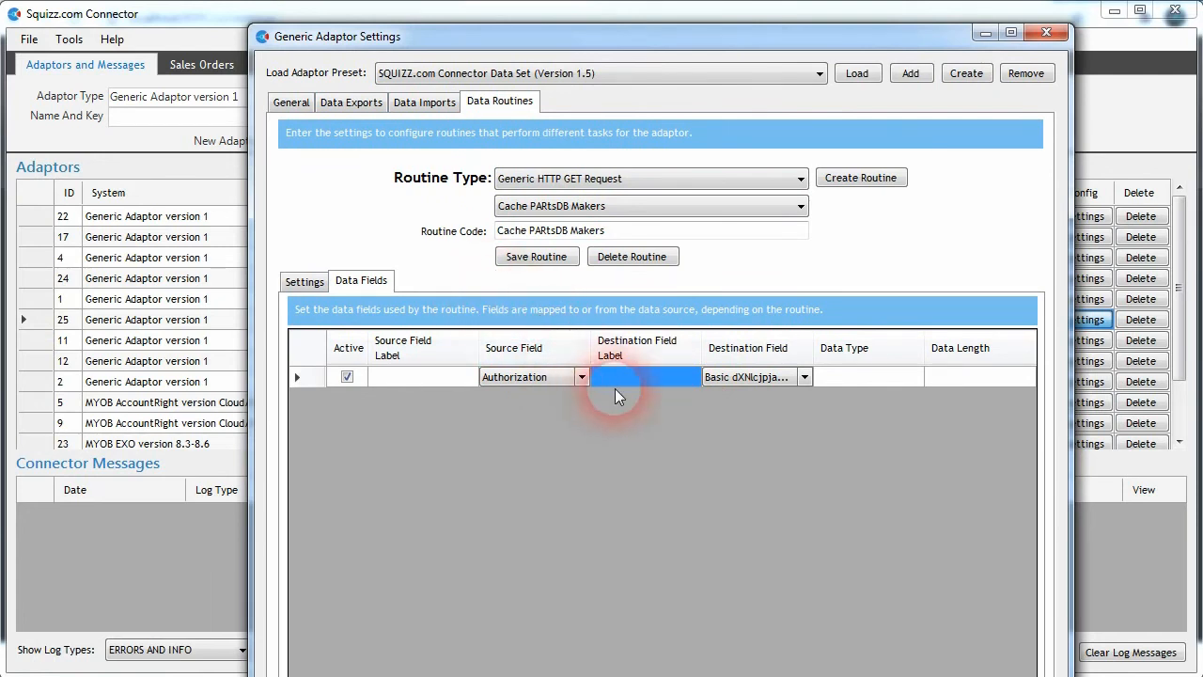
{"action": "left_click", "coordinate": [310, 282]}
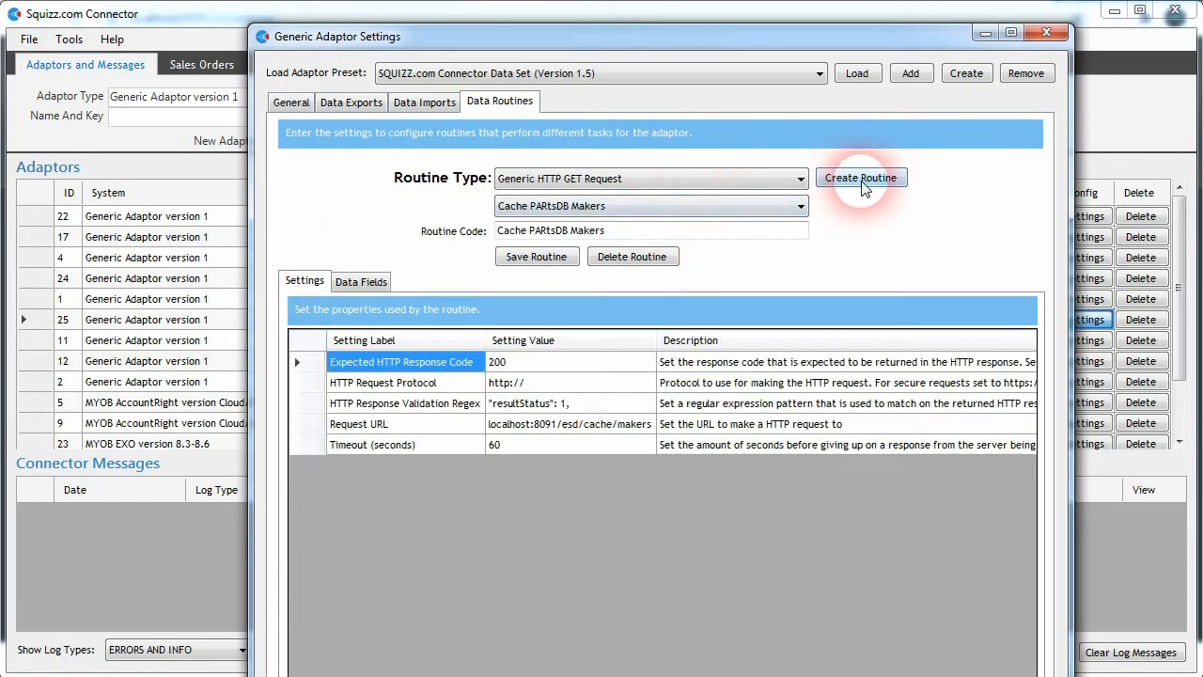
Create the Cache PARtsDB Maker Models routine using the name copied from the setup documentation.
{"action": "key", "text": "alt+Tab"}
{"action": "left_click_drag", "start_coordinate": [748, 305], "coordinate": [563, 302]}
{"action": "key", "text": "ctrl+c"}
{"action": "key", "text": "alt+Tab"}
{"action": "key", "text": "ctrl+v"}
{"action": "left_click", "coordinate": [536, 258]}
Create and save the Cache PARtsDB Maker Model Mappings routine with its documented name.
{"action": "key", "text": "alt+Tab"}
{"action": "scroll", "coordinate": [651, 406], "scroll_direction": "down", "scroll_amount": 2}
{"action": "scroll", "coordinate": [651, 406], "scroll_direction": "down", "scroll_amount": 3}
{"action": "left_click_drag", "start_coordinate": [805, 302], "coordinate": [561, 305]}
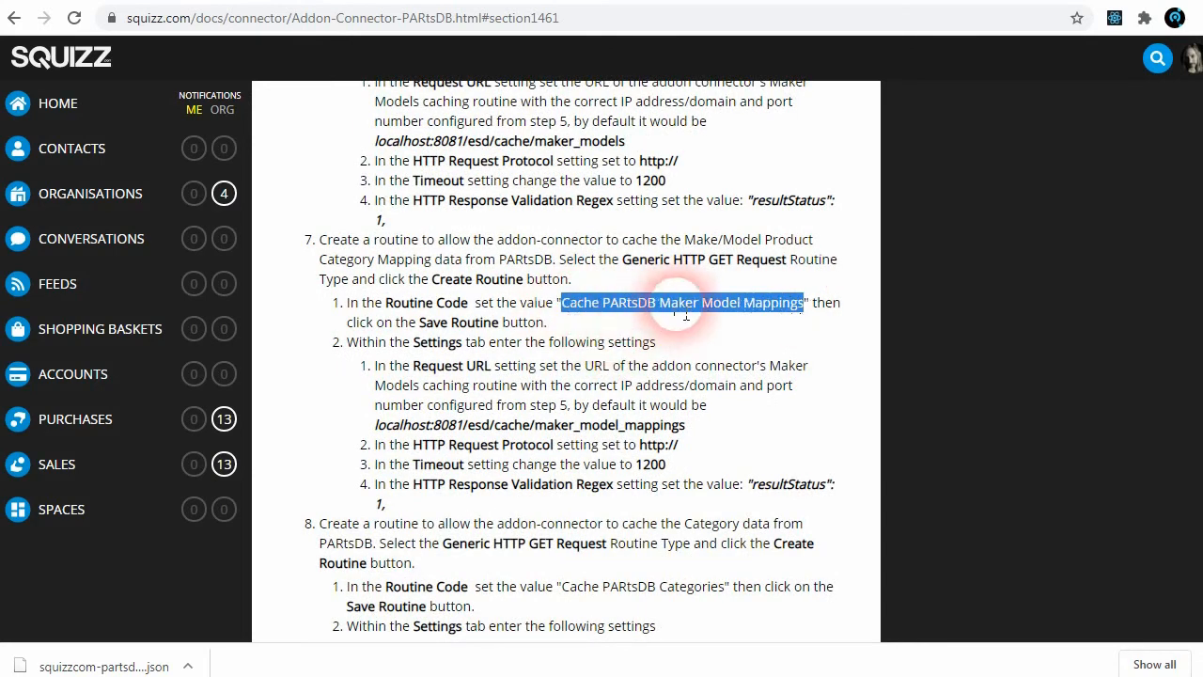
{"action": "key", "text": "alt+Tab"}
{"action": "left_click_drag", "start_coordinate": [643, 235], "coordinate": [393, 227]}
{"action": "key", "text": "ctrl+v"}
{"action": "left_click", "coordinate": [534, 261]}
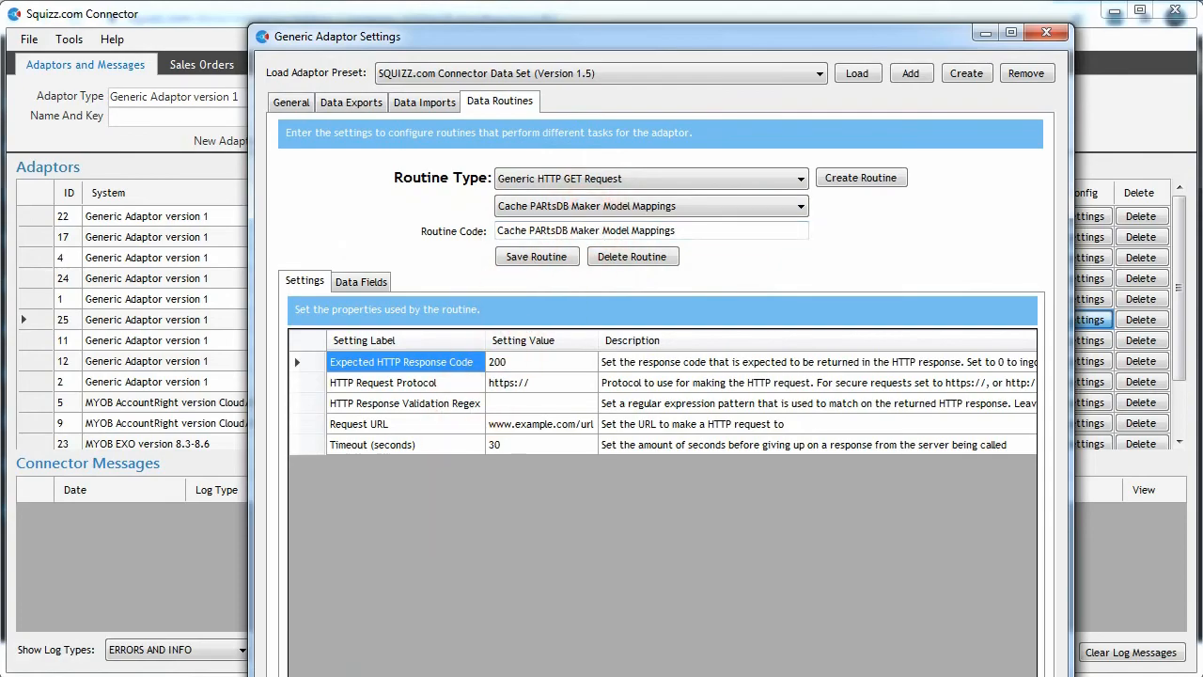
Create the Cache PARtsDB Categories routine as a Generic HTTP GET Request and save it.
{"action": "key", "text": "alt+Tab"}
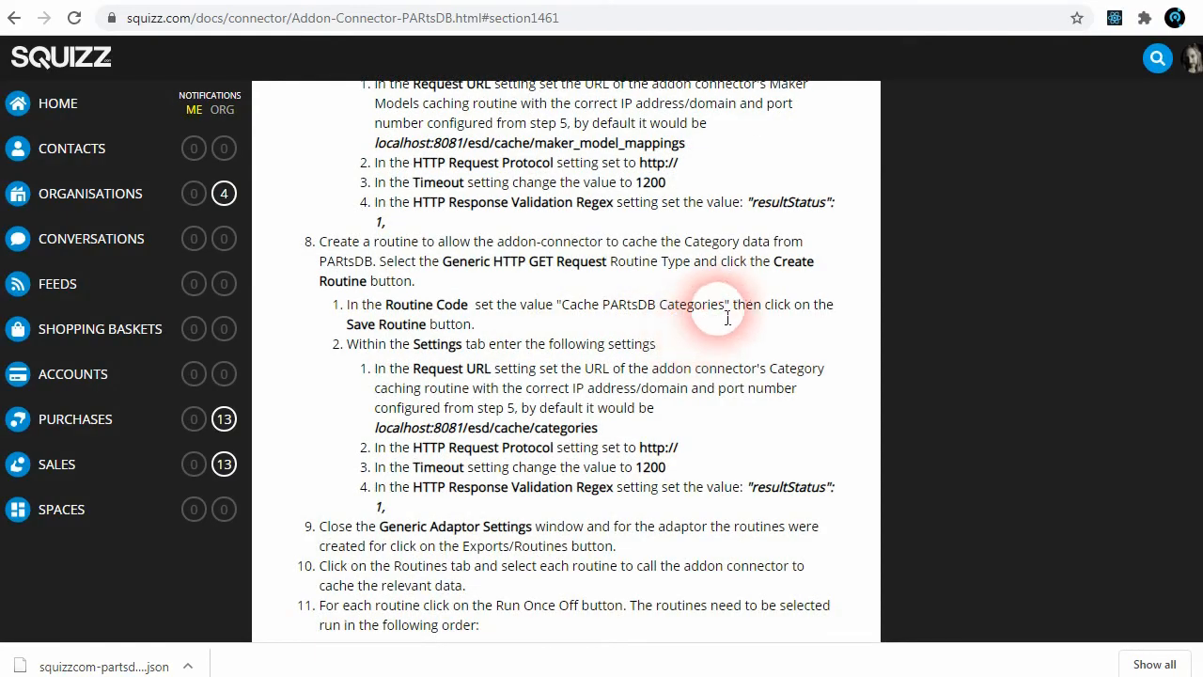
{"action": "left_click_drag", "start_coordinate": [726, 305], "coordinate": [570, 320]}
{"action": "key", "text": "ctrl+c"}
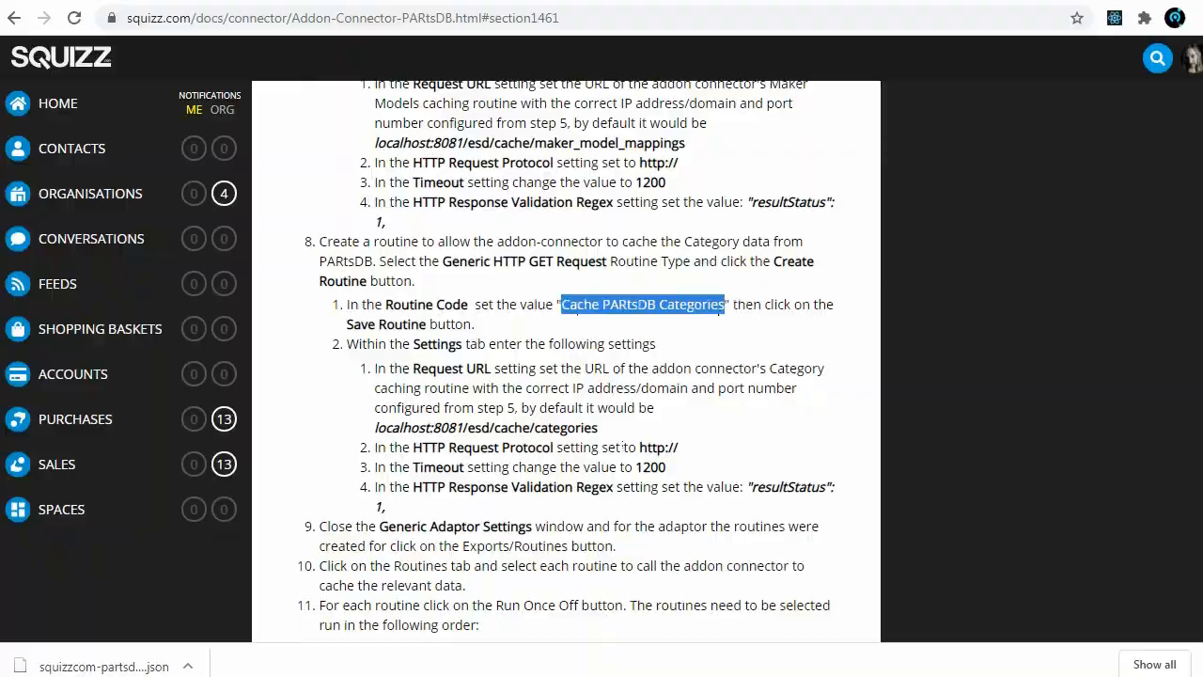
{"action": "key", "text": "alt+Tab"}
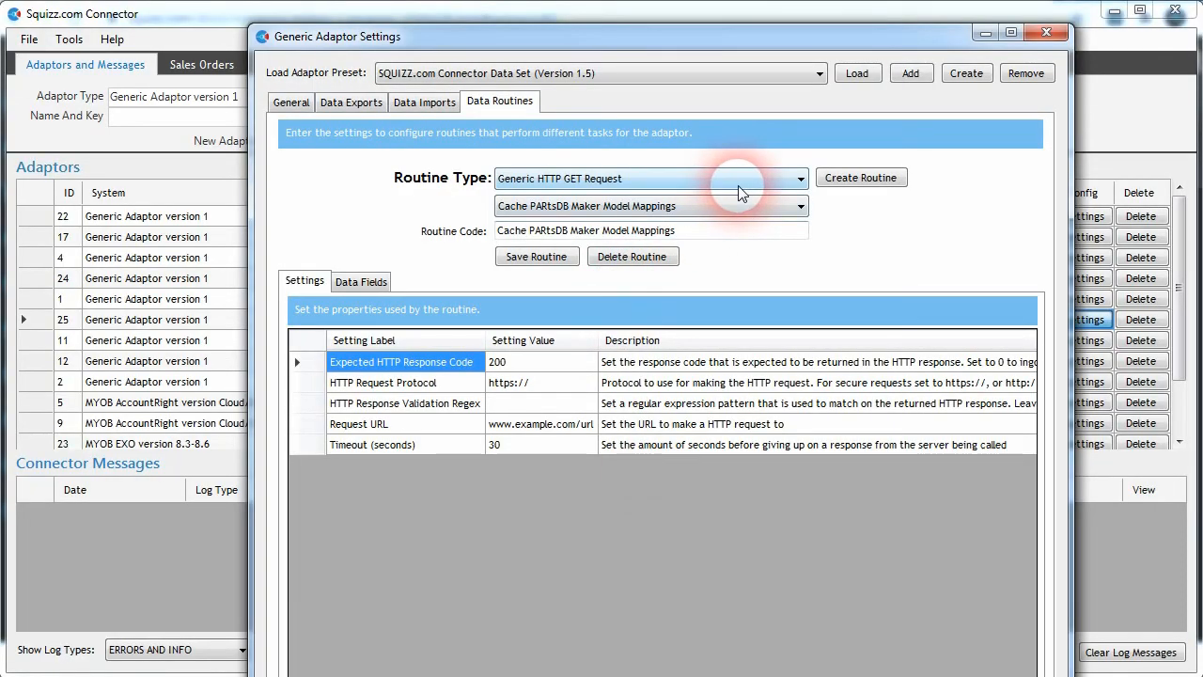
{"action": "left_click", "coordinate": [776, 182]}
{"action": "left_click", "coordinate": [780, 181]}
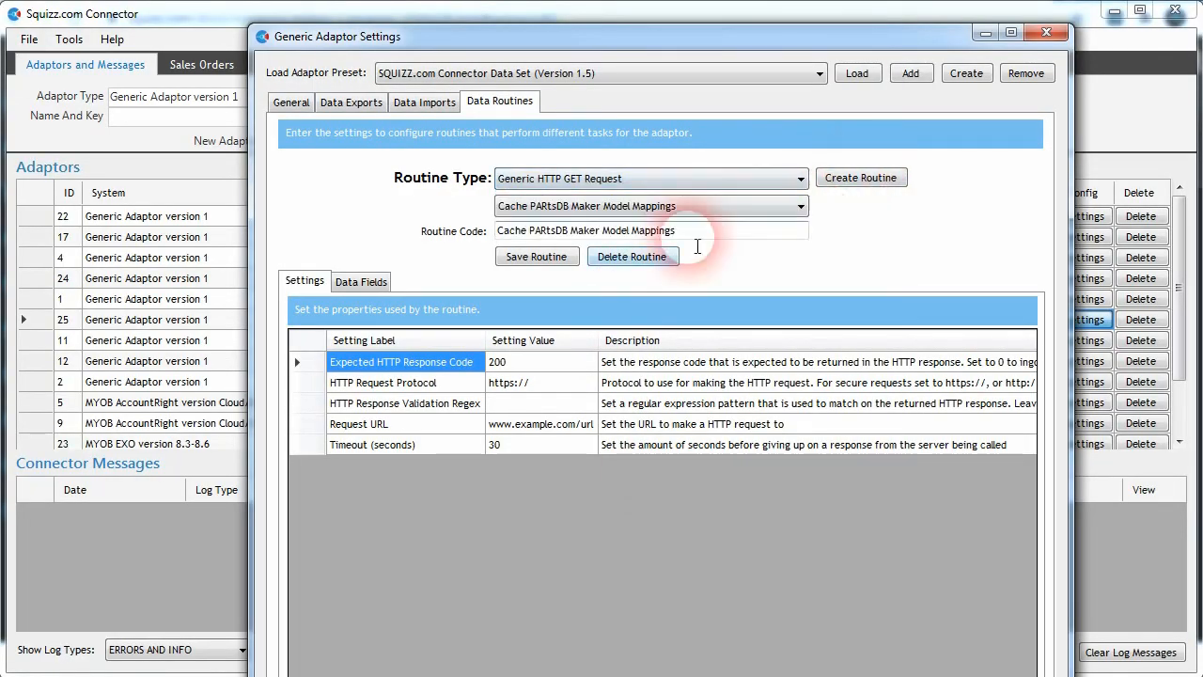
{"action": "left_click", "coordinate": [663, 205]}
{"action": "left_click", "coordinate": [541, 268]}
{"action": "triple_click", "coordinate": [533, 235]}
{"action": "key", "text": "ctrl+v"}
{"action": "left_click", "coordinate": [536, 257]}
Check the documented request URL and 1200 timeout, confirm the four routines, and close the adaptor settings.
{"action": "key", "text": "alt+Tab"}
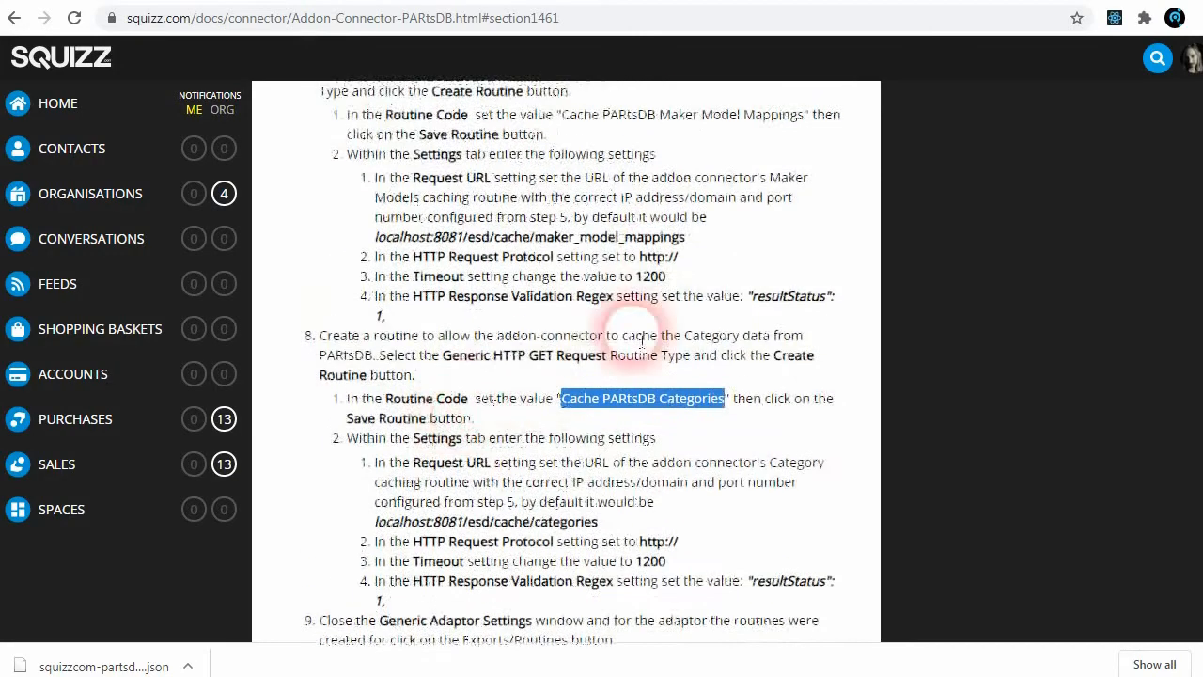
{"action": "left_click_drag", "start_coordinate": [712, 236], "coordinate": [360, 242]}
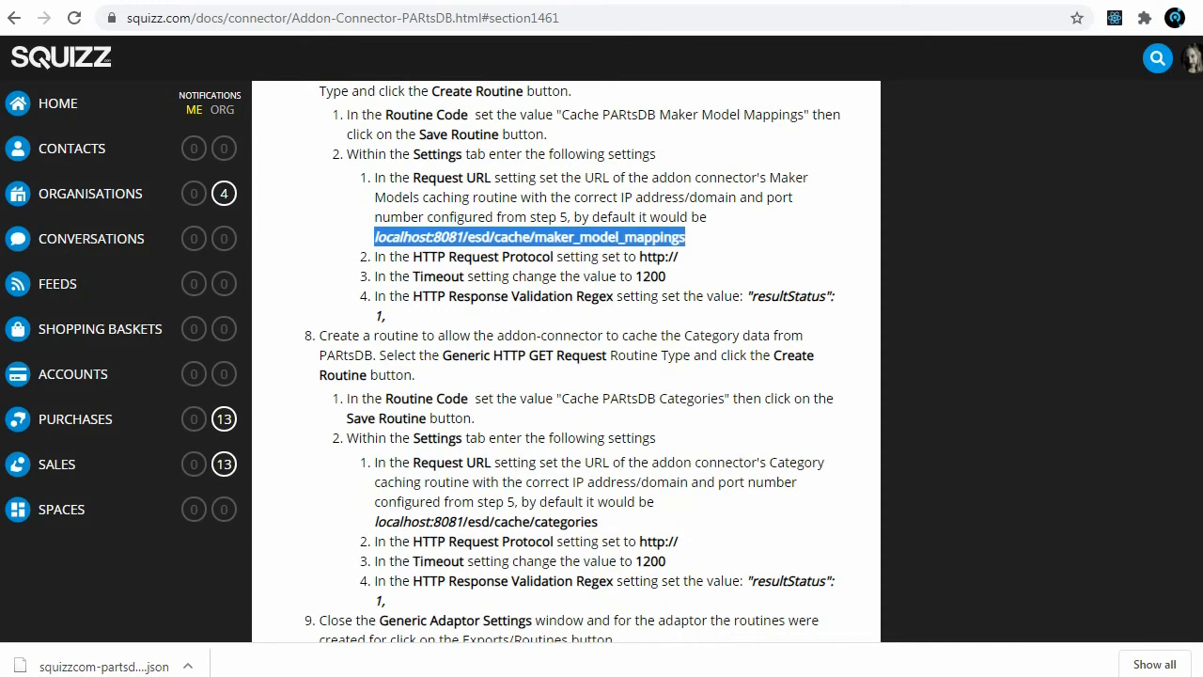
{"action": "scroll", "coordinate": [723, 357], "scroll_direction": "up", "scroll_amount": 4}
{"action": "double_click", "coordinate": [667, 368]}
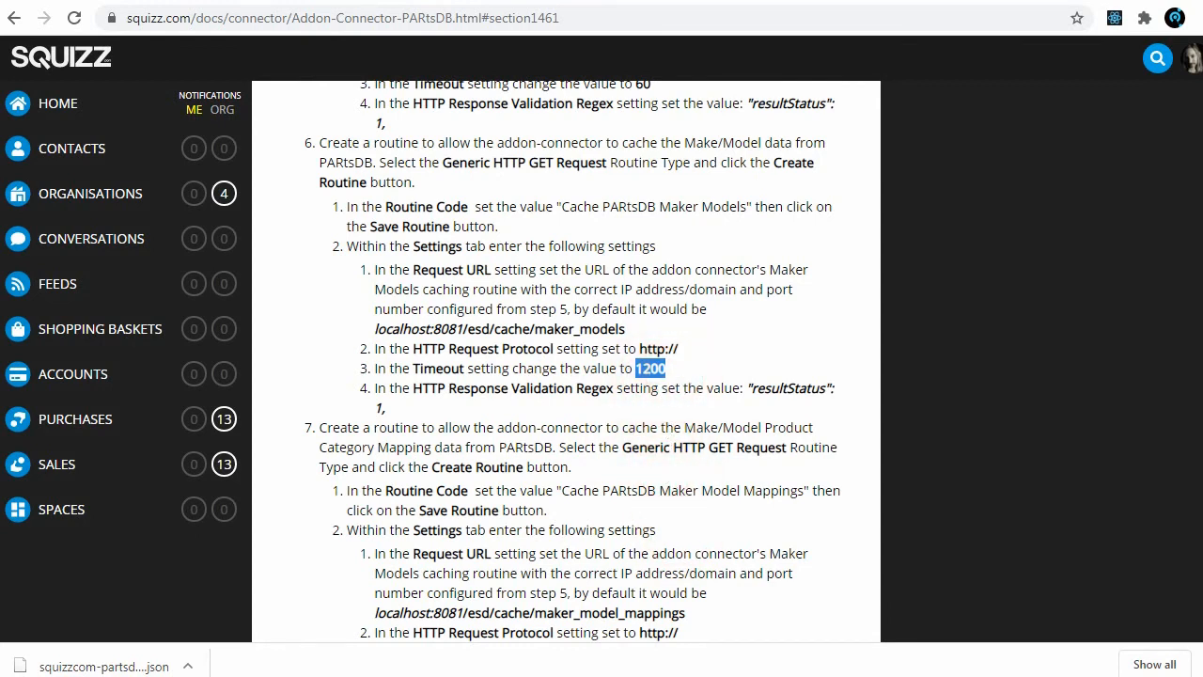
{"action": "key", "text": "alt+Tab"}
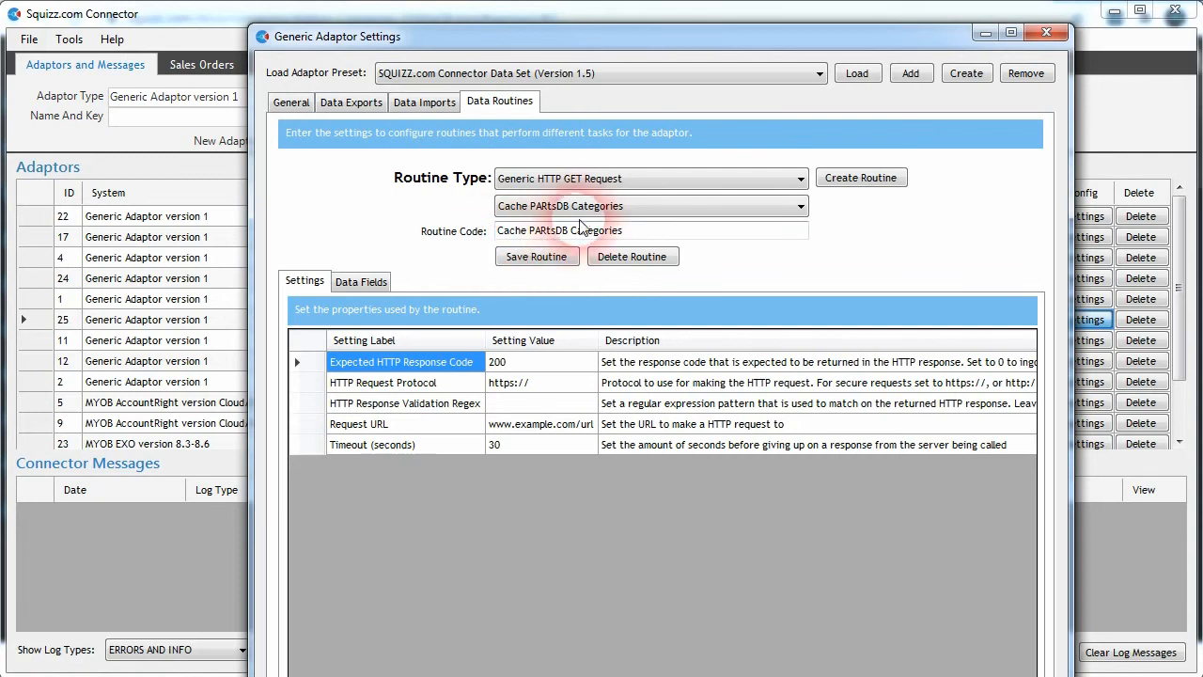
{"action": "left_click", "coordinate": [780, 208]}
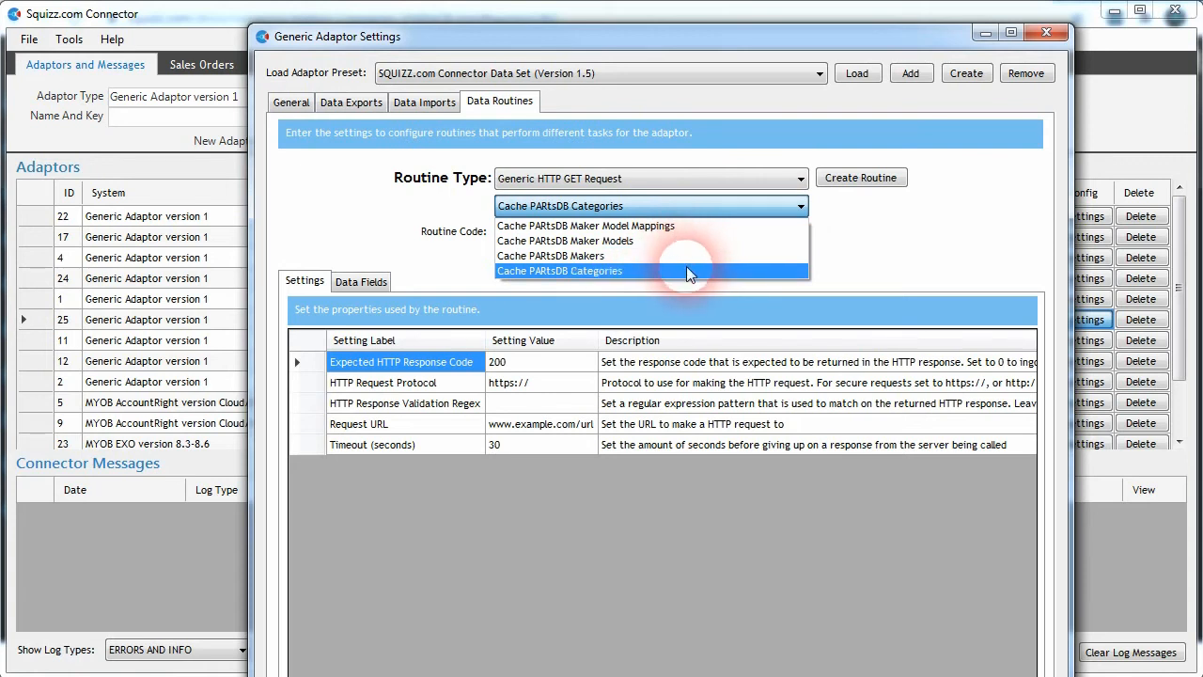
{"action": "left_click", "coordinate": [907, 235]}
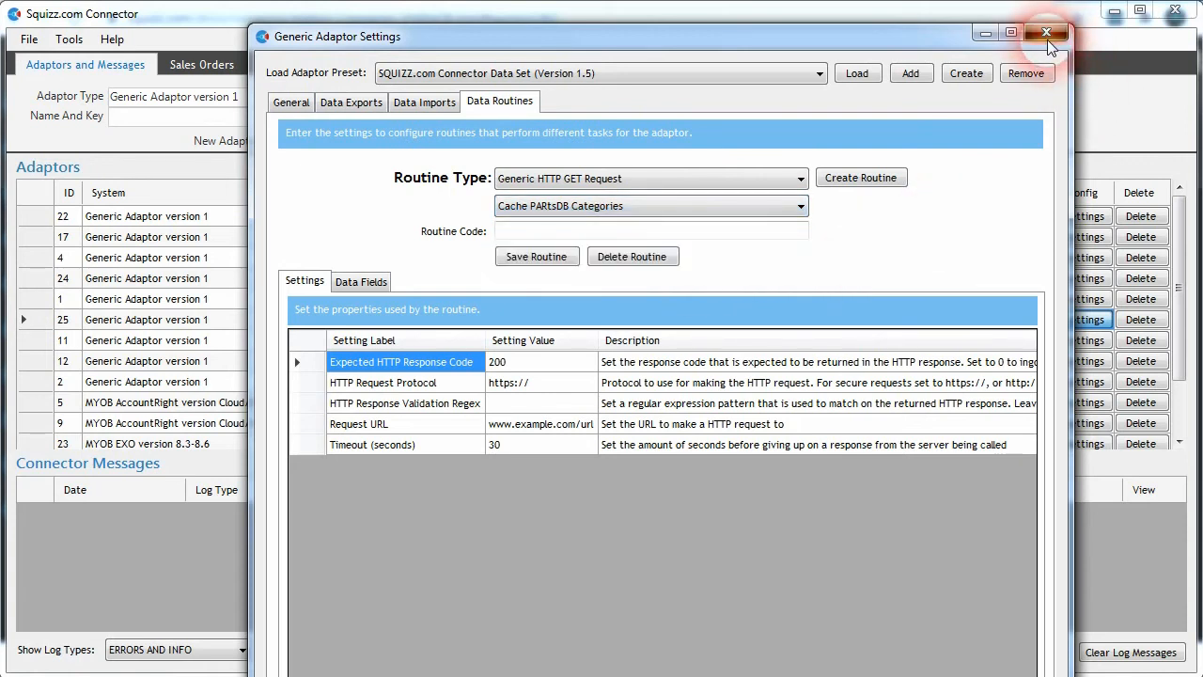
{"action": "left_click", "coordinate": [1046, 34]}
{"action": "left_click", "coordinate": [916, 322]}
Open scheduling for Cache PARtsDB Makers, edit the run hour, and set email notification reports to Yes.
{"action": "left_click", "coordinate": [308, 127]}
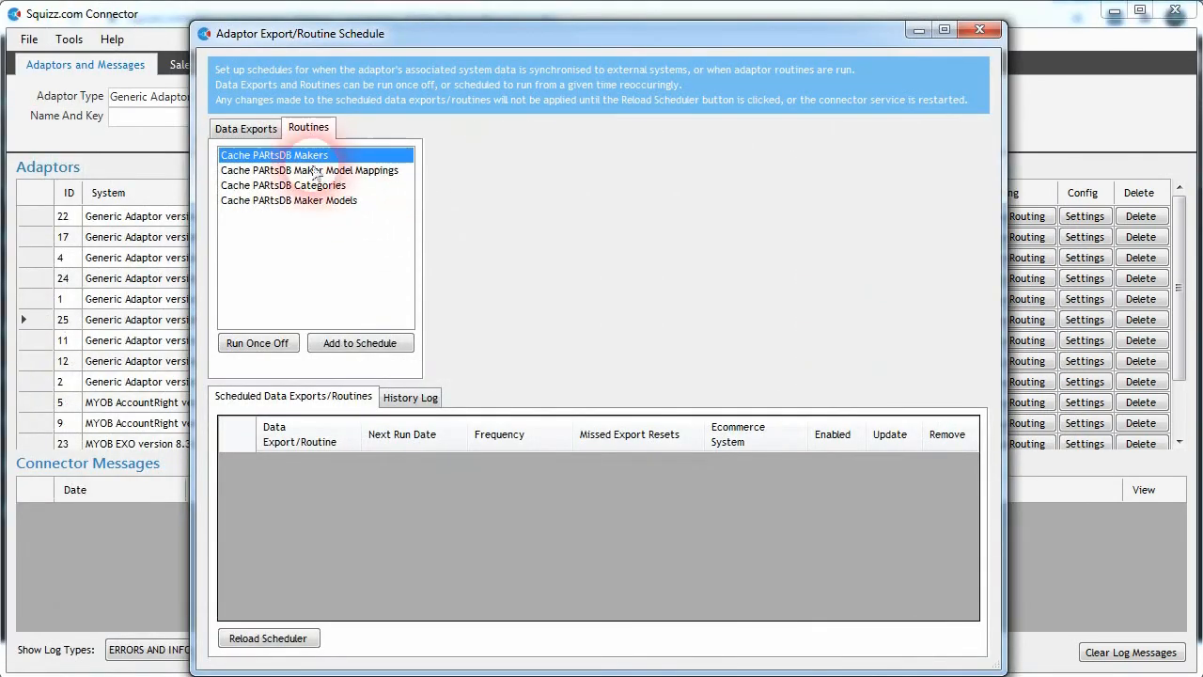
{"action": "left_click", "coordinate": [242, 340]}
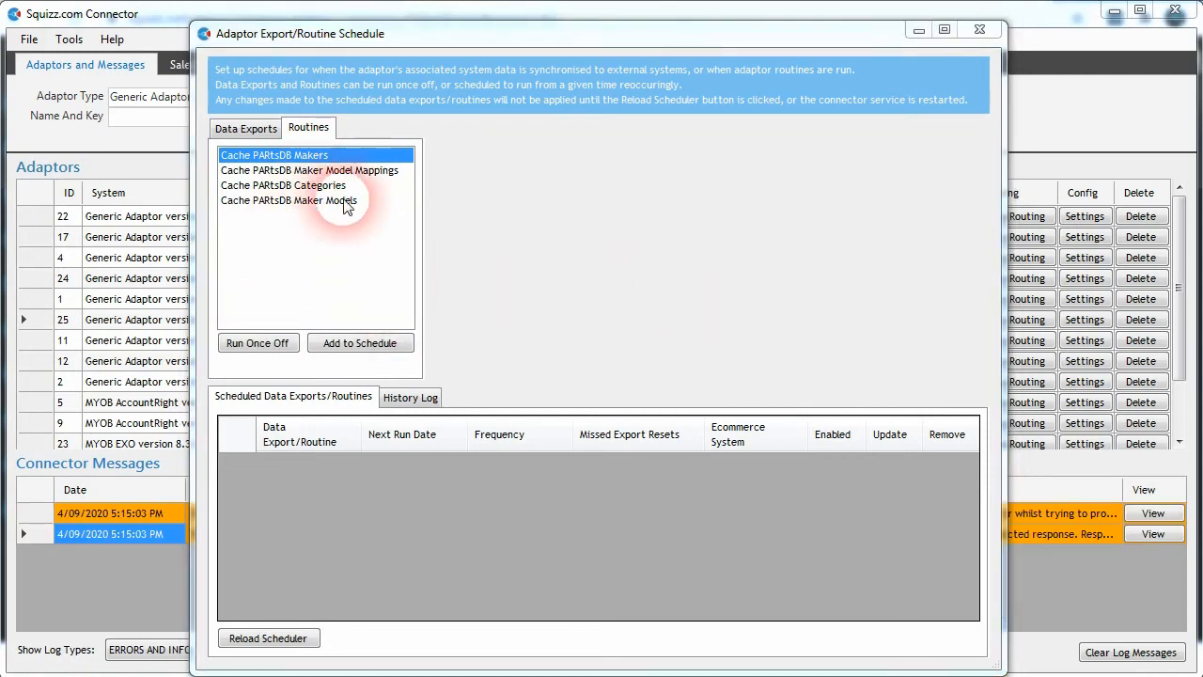
{"action": "left_click", "coordinate": [330, 349]}
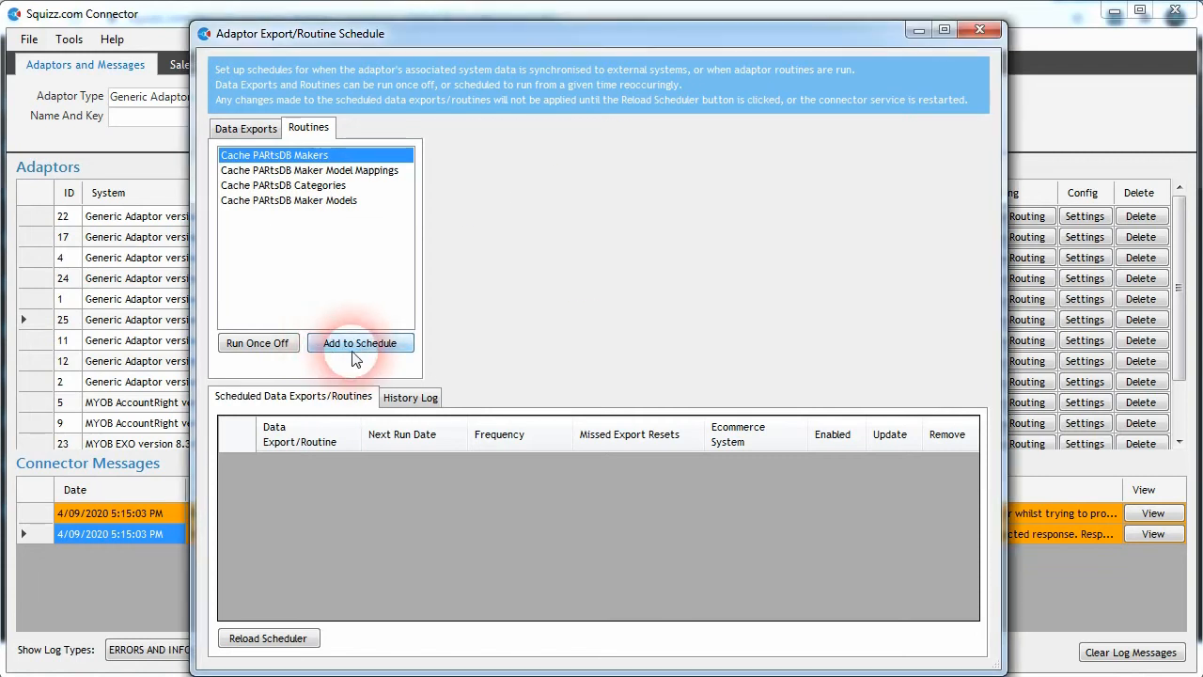
{"action": "left_click", "coordinate": [688, 198]}
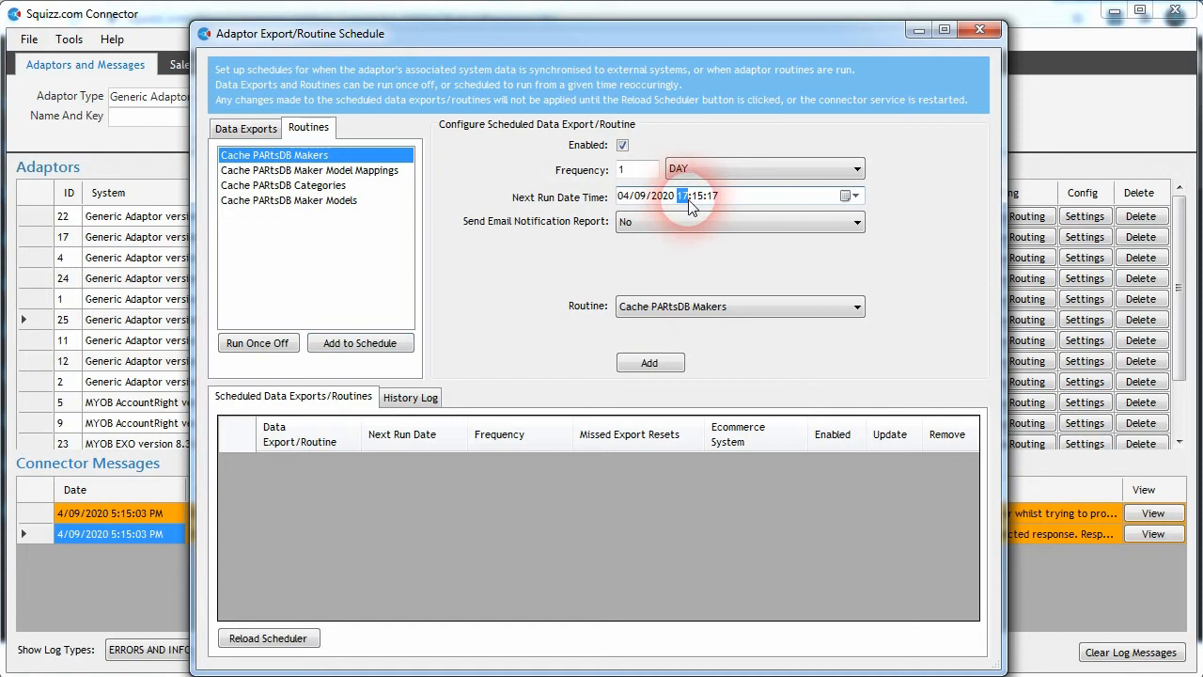
{"action": "type", "text": "08"}
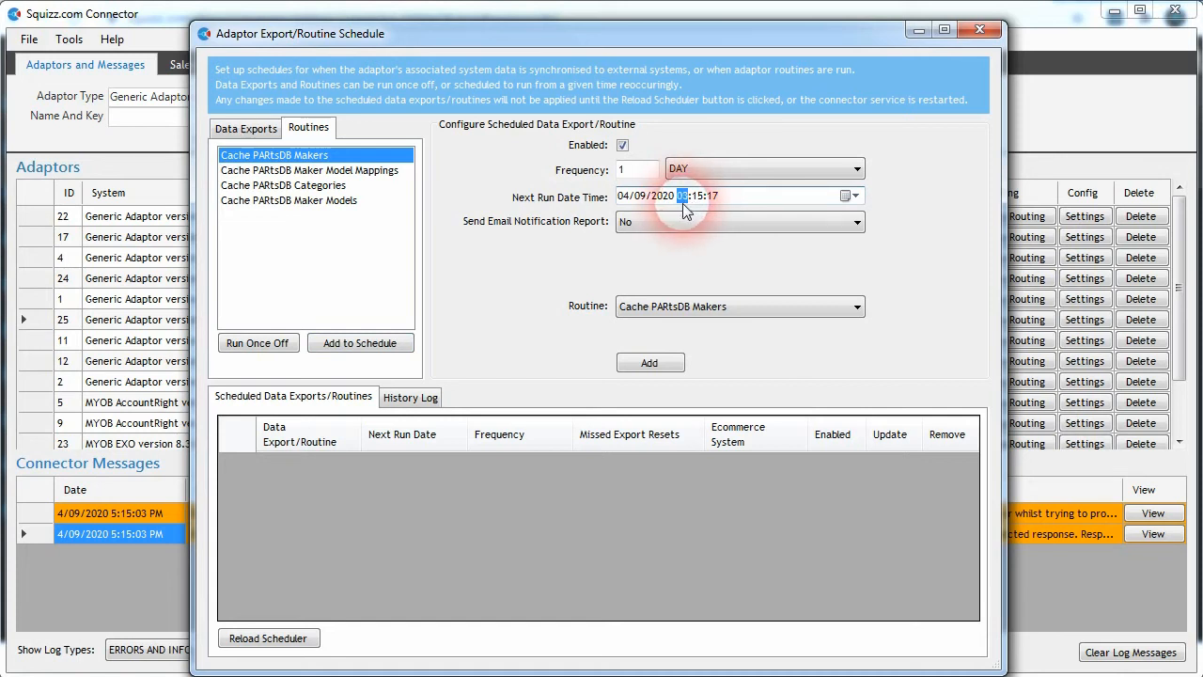
{"action": "left_click", "coordinate": [638, 224]}
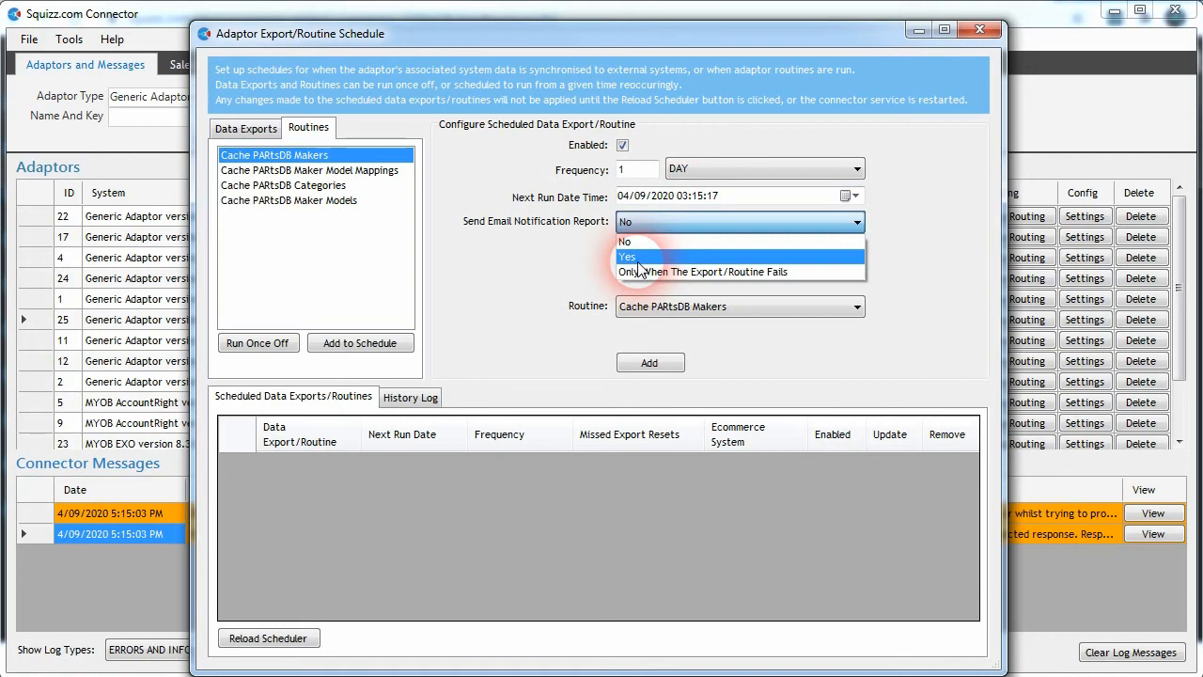
{"action": "left_click", "coordinate": [660, 256]}
{"action": "left_click", "coordinate": [658, 230]}
{"action": "left_click", "coordinate": [628, 255]}
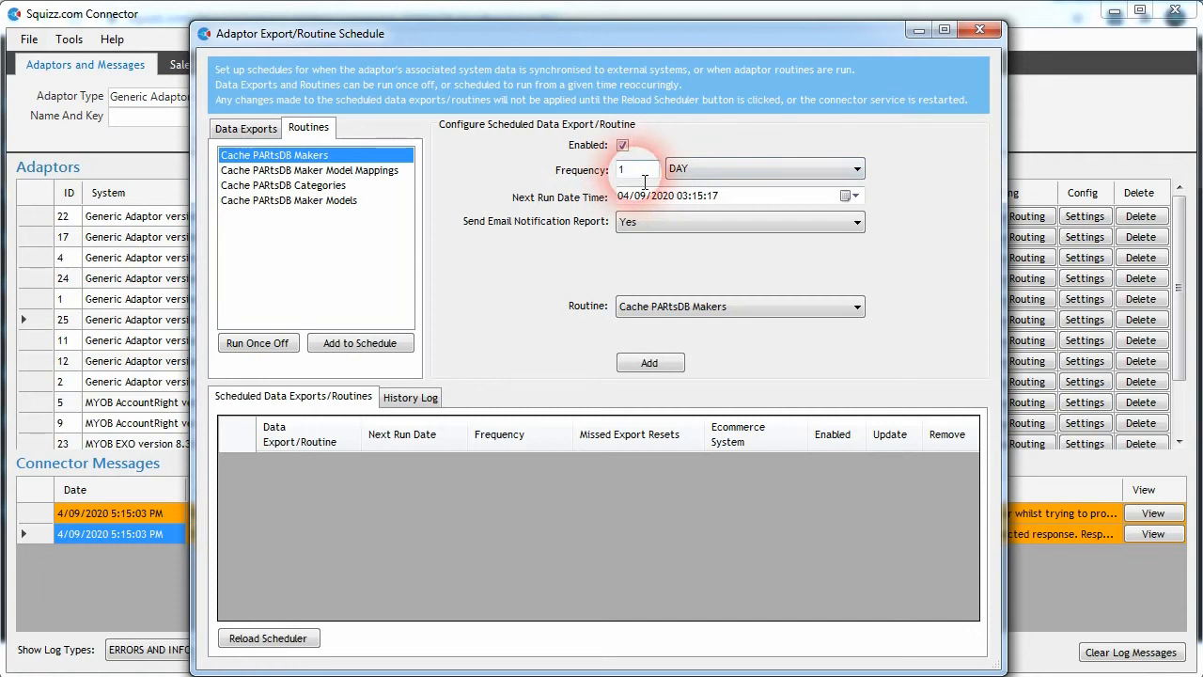
{"action": "left_click", "coordinate": [673, 175]}
{"action": "left_click", "coordinate": [630, 177]}
{"action": "left_click_drag", "start_coordinate": [637, 177], "coordinate": [594, 181]}
{"action": "type", "text": "7"}
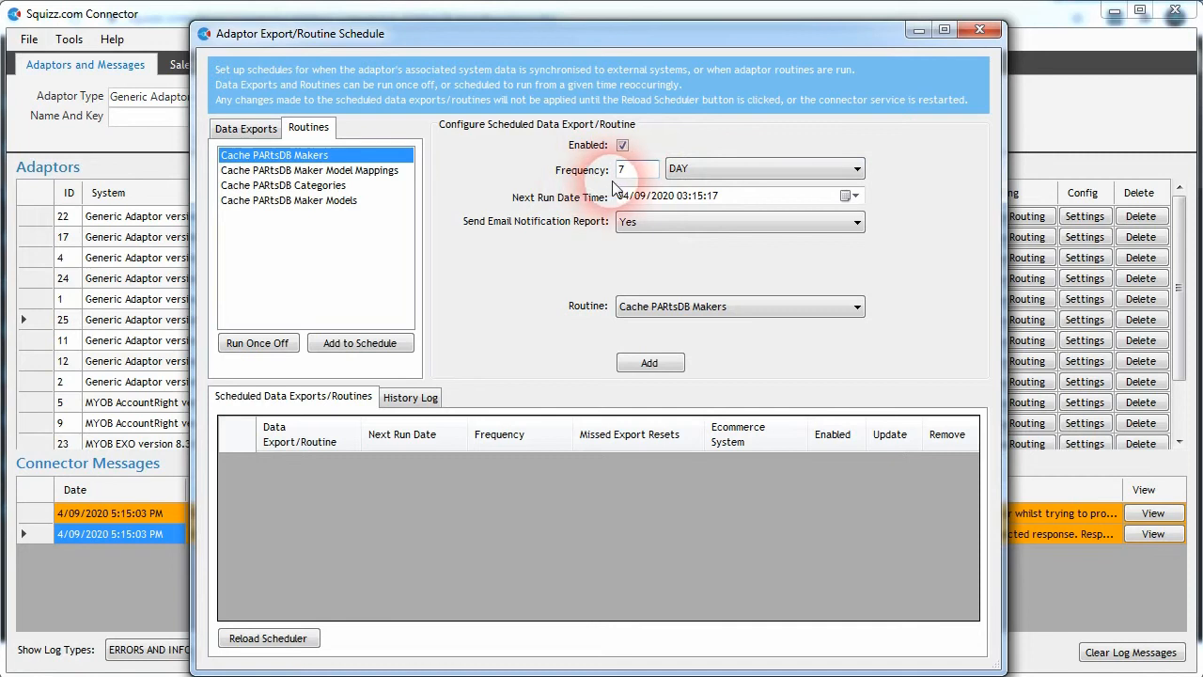
{"action": "left_click", "coordinate": [723, 167]}
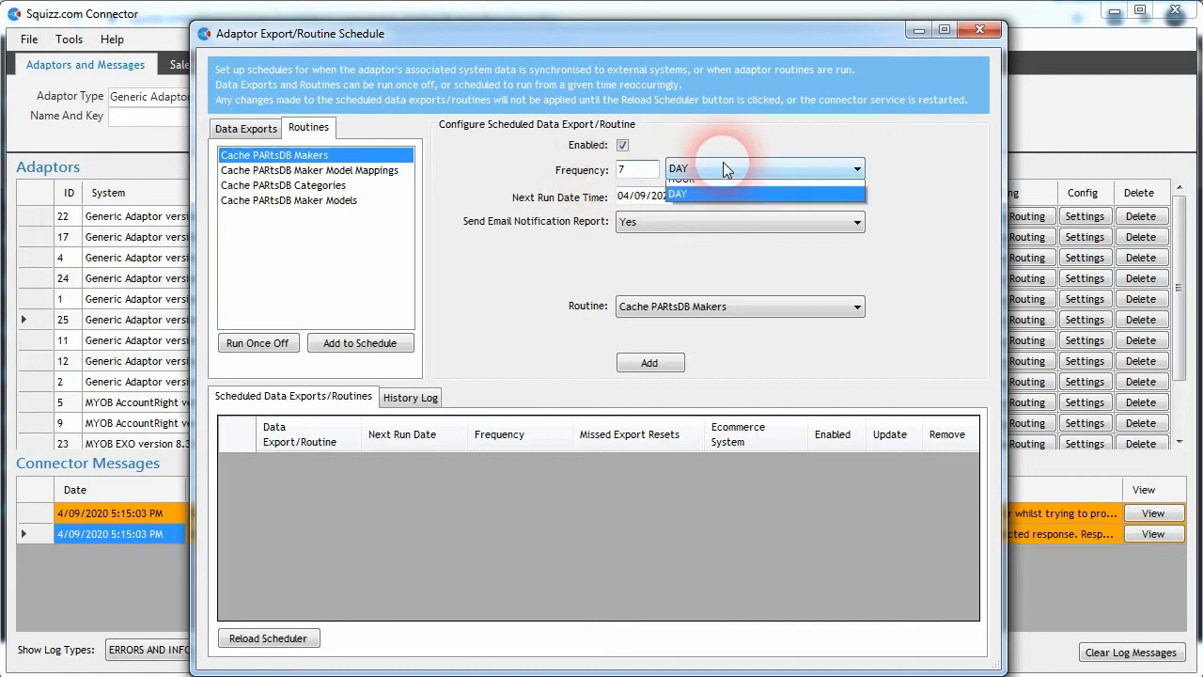
{"action": "left_click", "coordinate": [643, 177]}
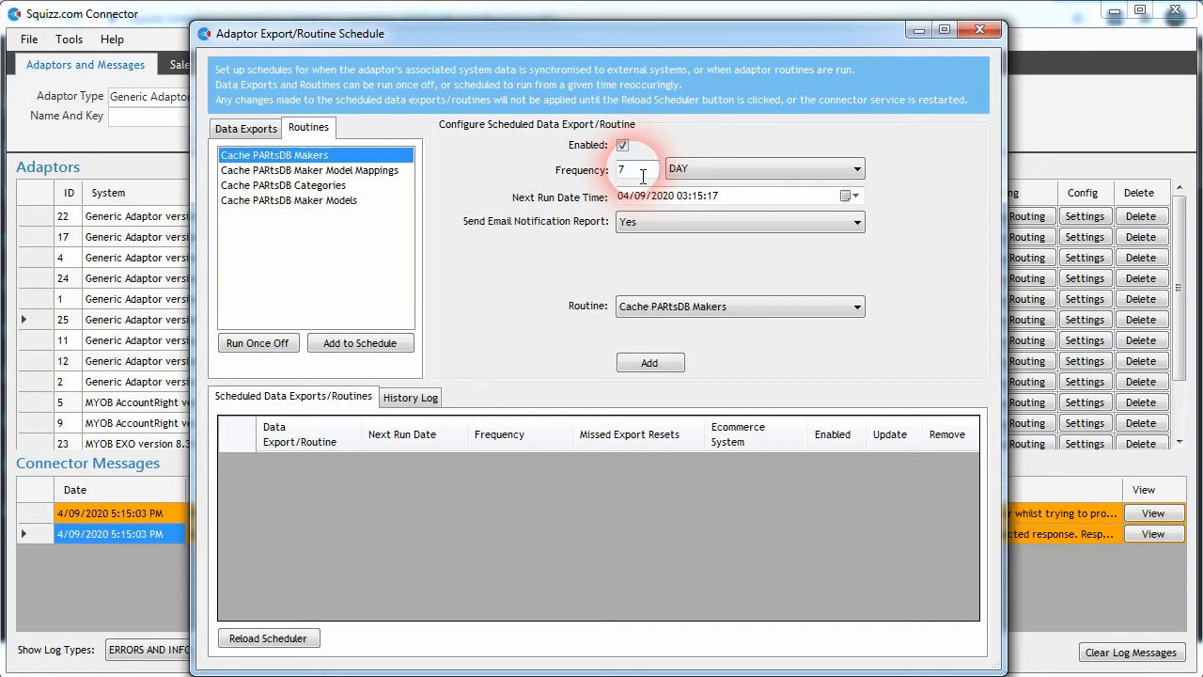
{"action": "left_click", "coordinate": [692, 203]}
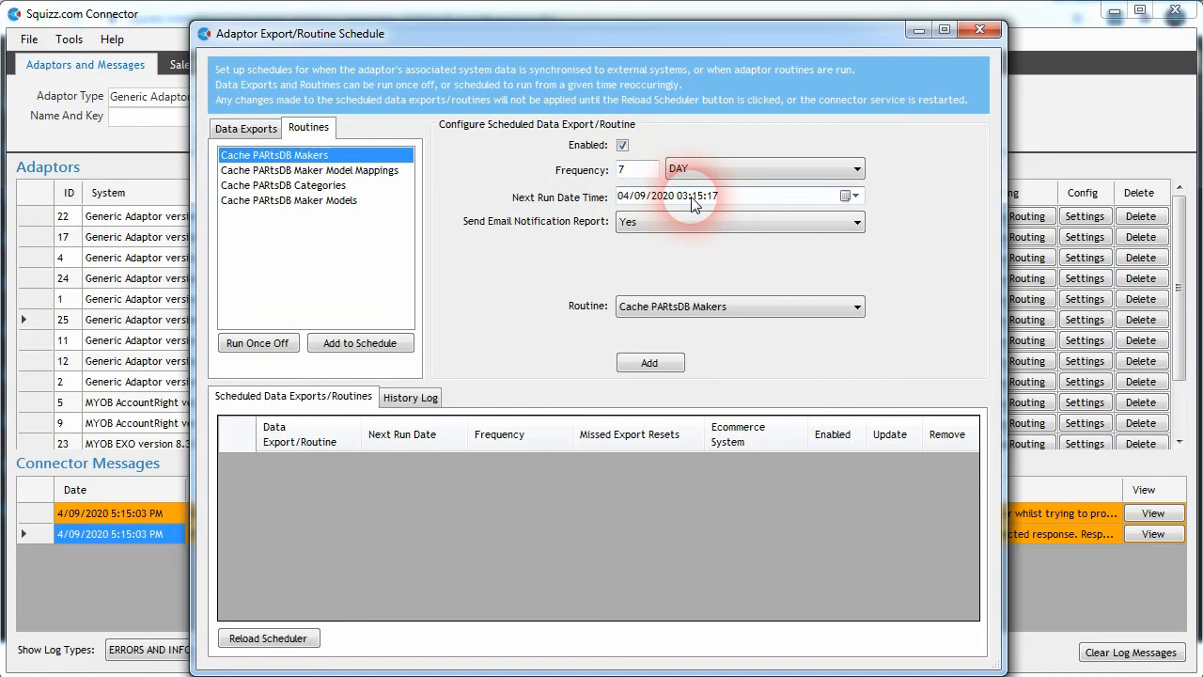
{"action": "left_click_drag", "start_coordinate": [636, 177], "coordinate": [592, 175]}
{"action": "type", "text": "1"}
{"action": "type", "text": "7"}
{"action": "left_click", "coordinate": [643, 196]}
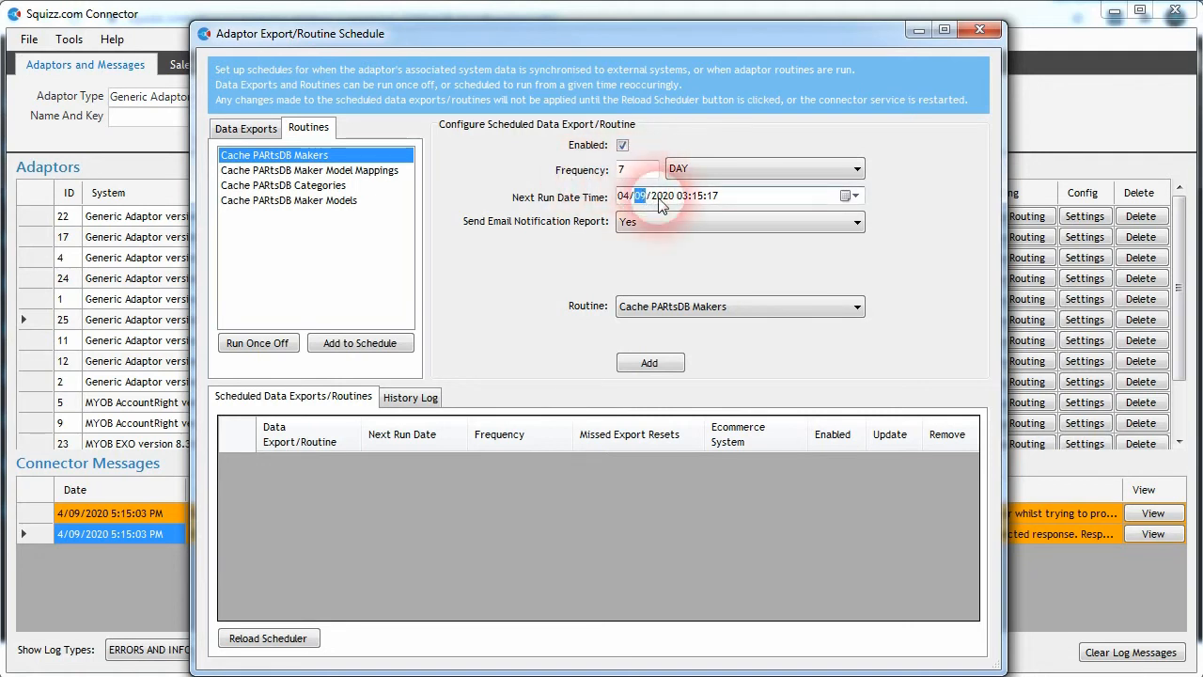
{"action": "left_click", "coordinate": [643, 363]}
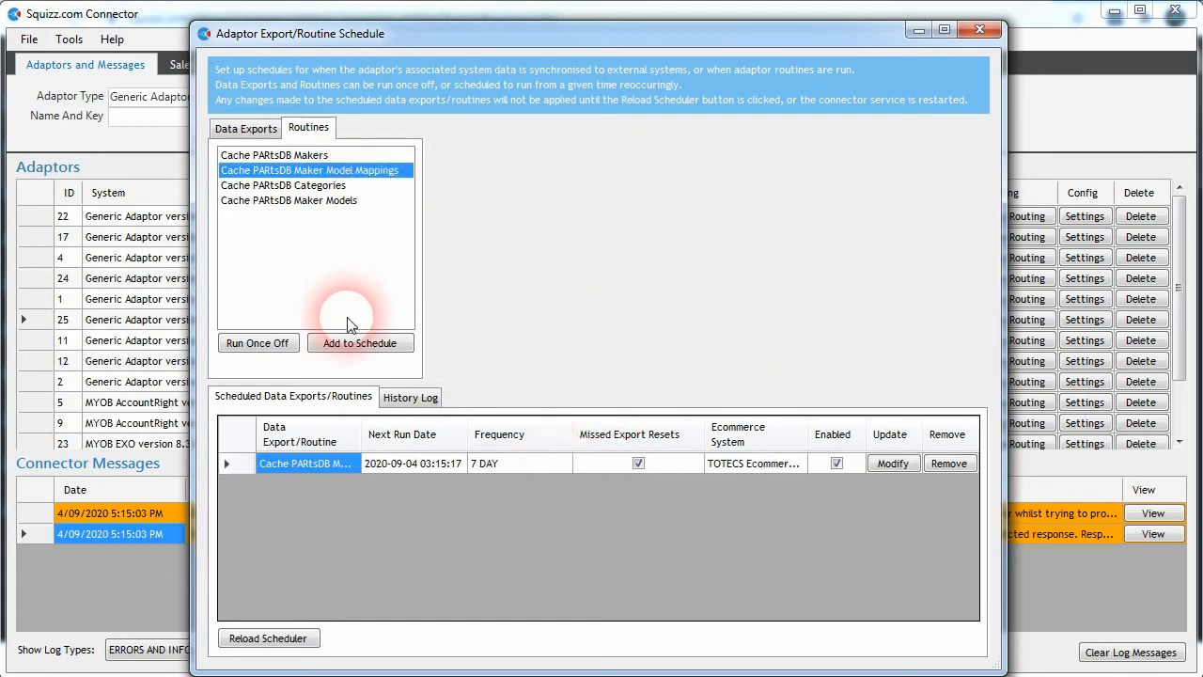
Schedule Cache PARtsDB Maker Models every 7 days starting at 03:25:17.
{"action": "left_click", "coordinate": [357, 343]}
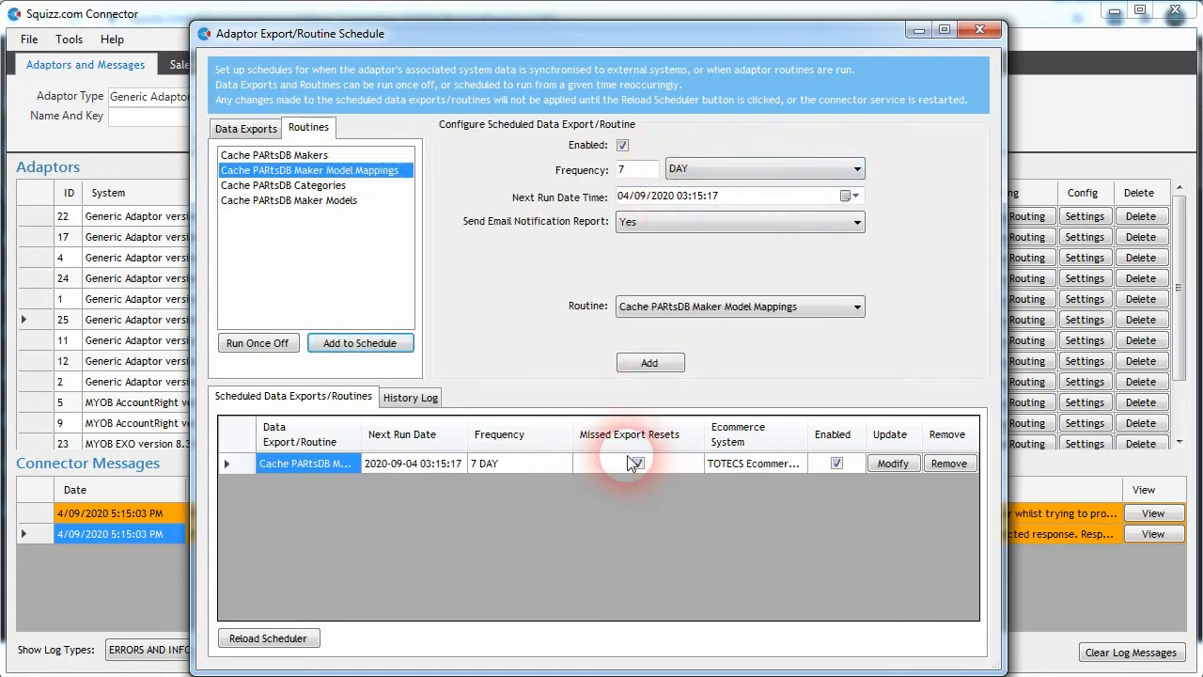
{"action": "left_click", "coordinate": [697, 197]}
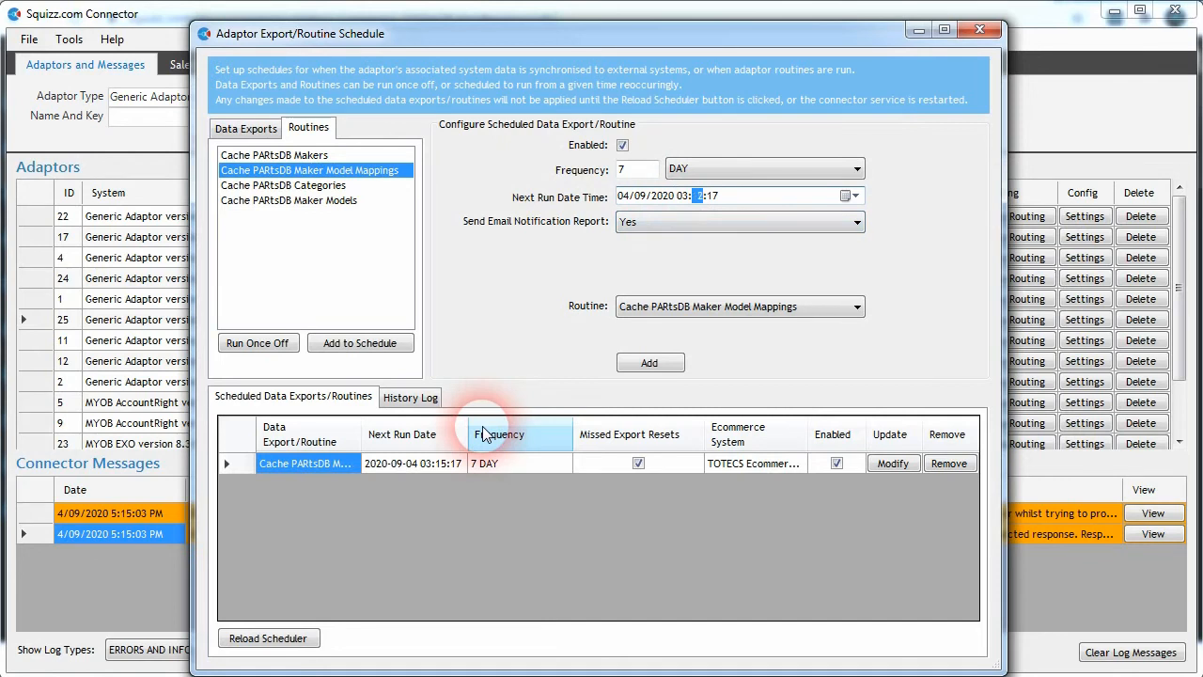
{"action": "left_click", "coordinate": [328, 157]}
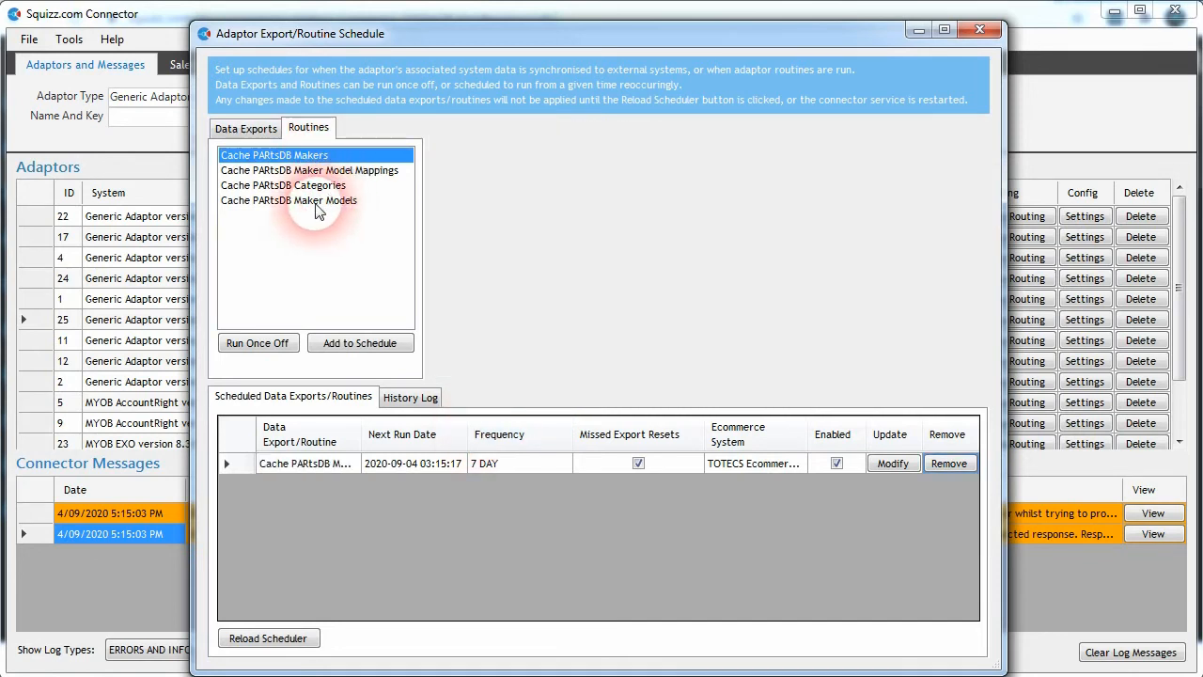
{"action": "left_click", "coordinate": [319, 203]}
{"action": "left_click", "coordinate": [358, 352]}
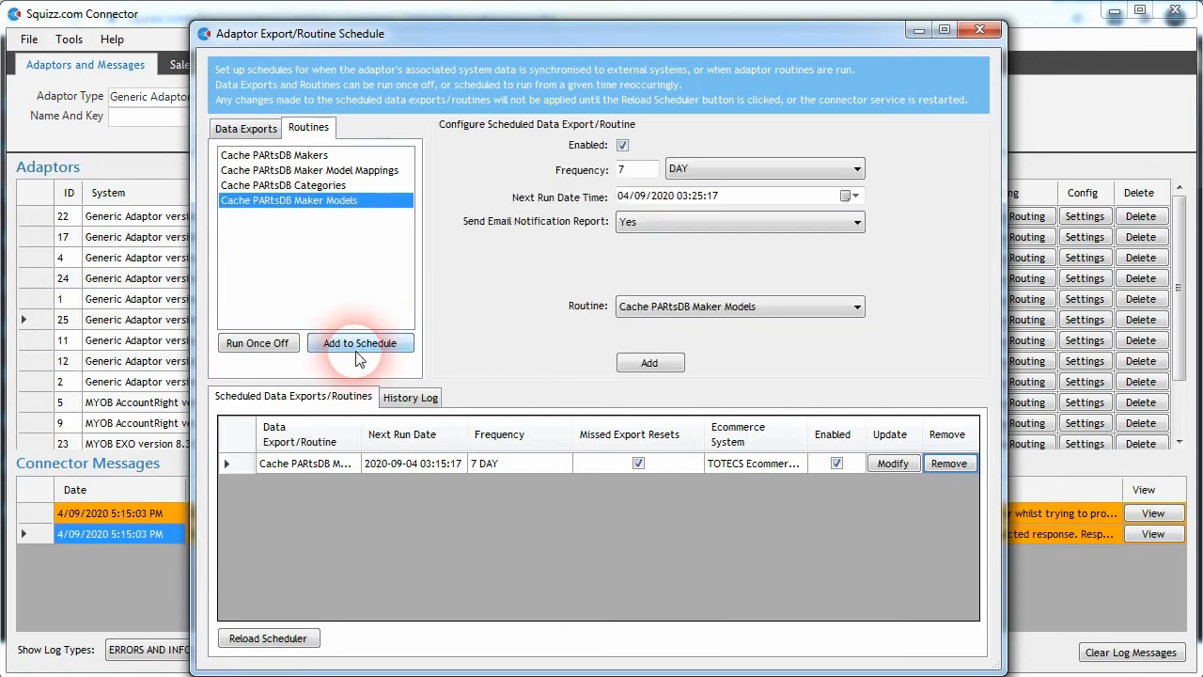
{"action": "left_click", "coordinate": [697, 195]}
{"action": "left_click", "coordinate": [649, 361]}
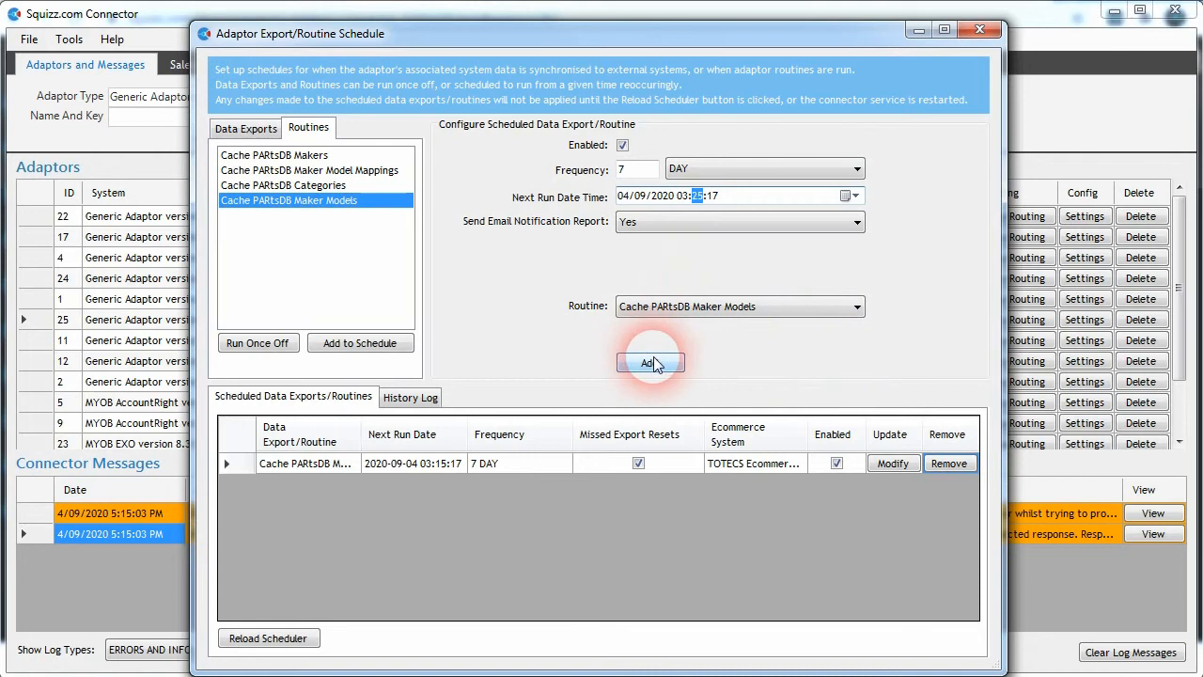
{"action": "left_click", "coordinate": [418, 485]}
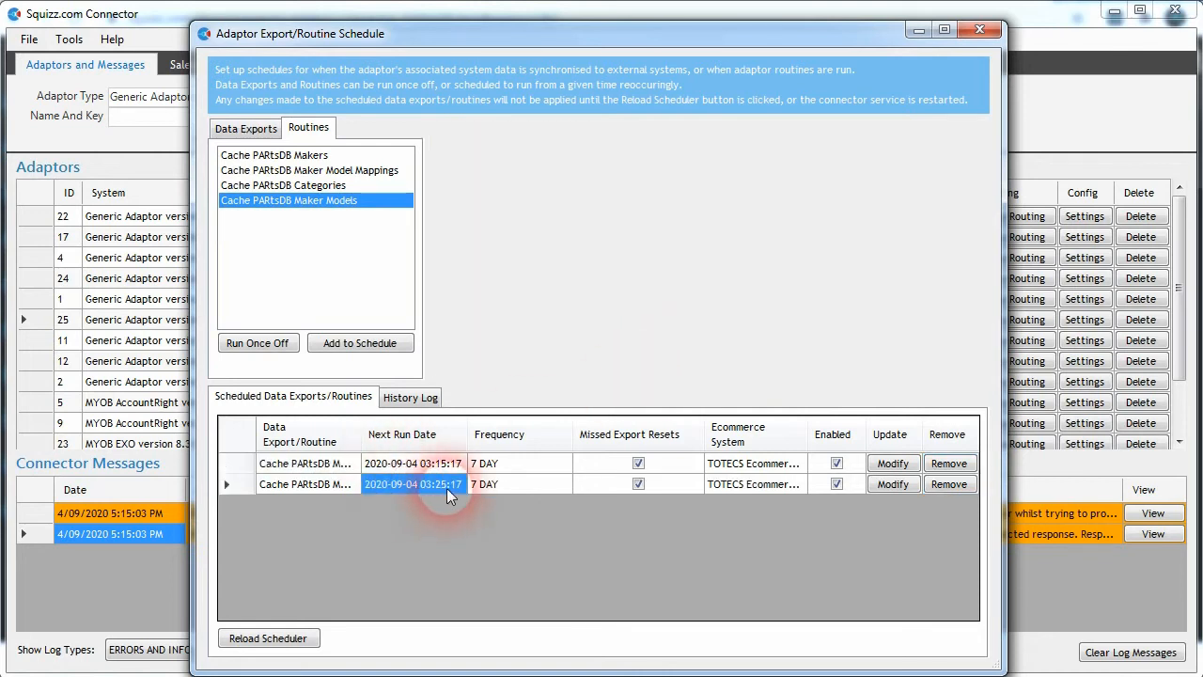
Schedule Cache PARtsDB Maker Model Mappings every 7 days starting at 03:45:17.
{"action": "left_click", "coordinate": [319, 170]}
{"action": "left_click", "coordinate": [372, 347]}
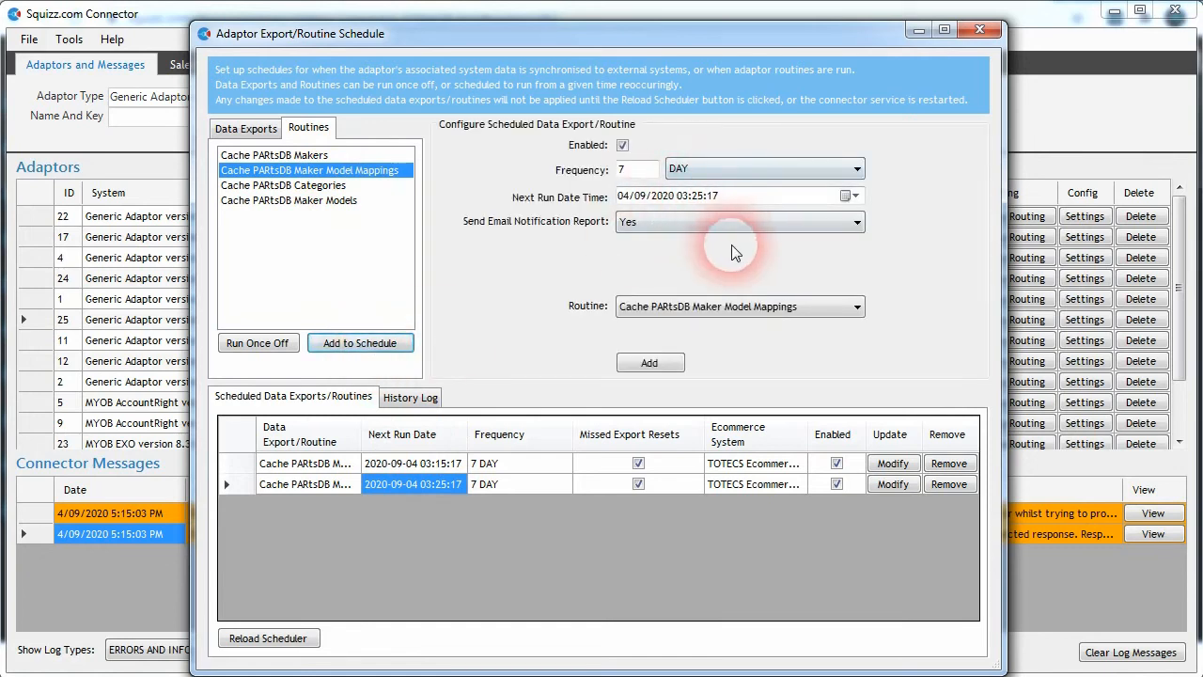
{"action": "left_click", "coordinate": [697, 195]}
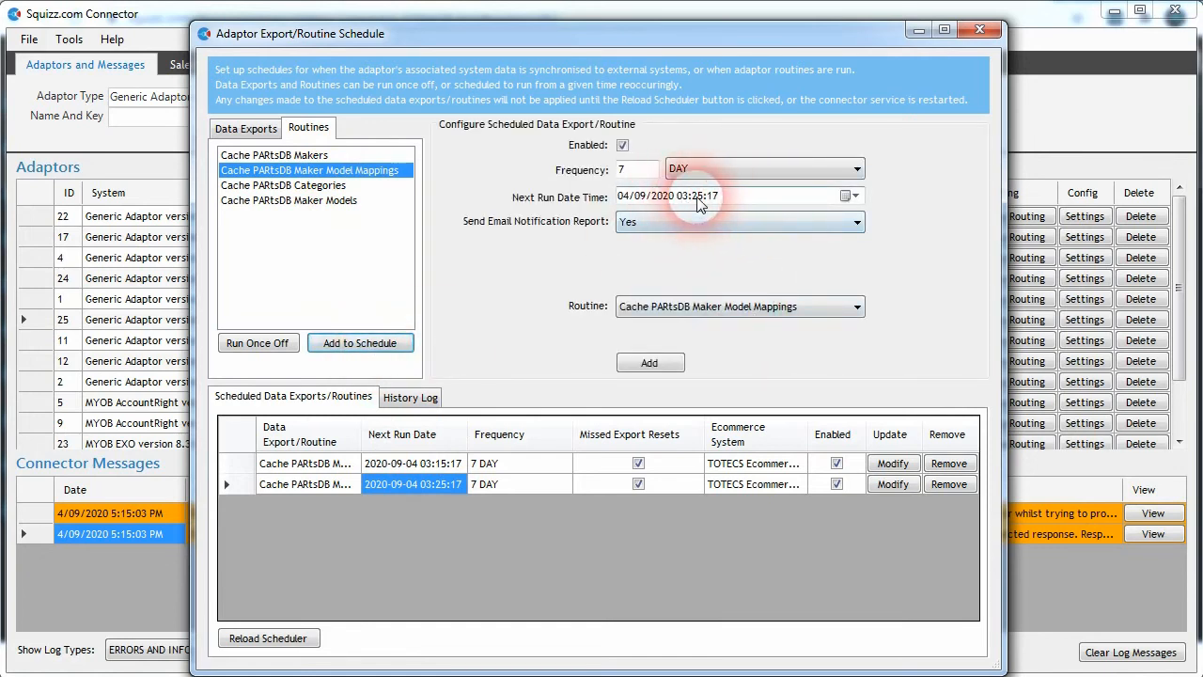
{"action": "type", "text": "45"}
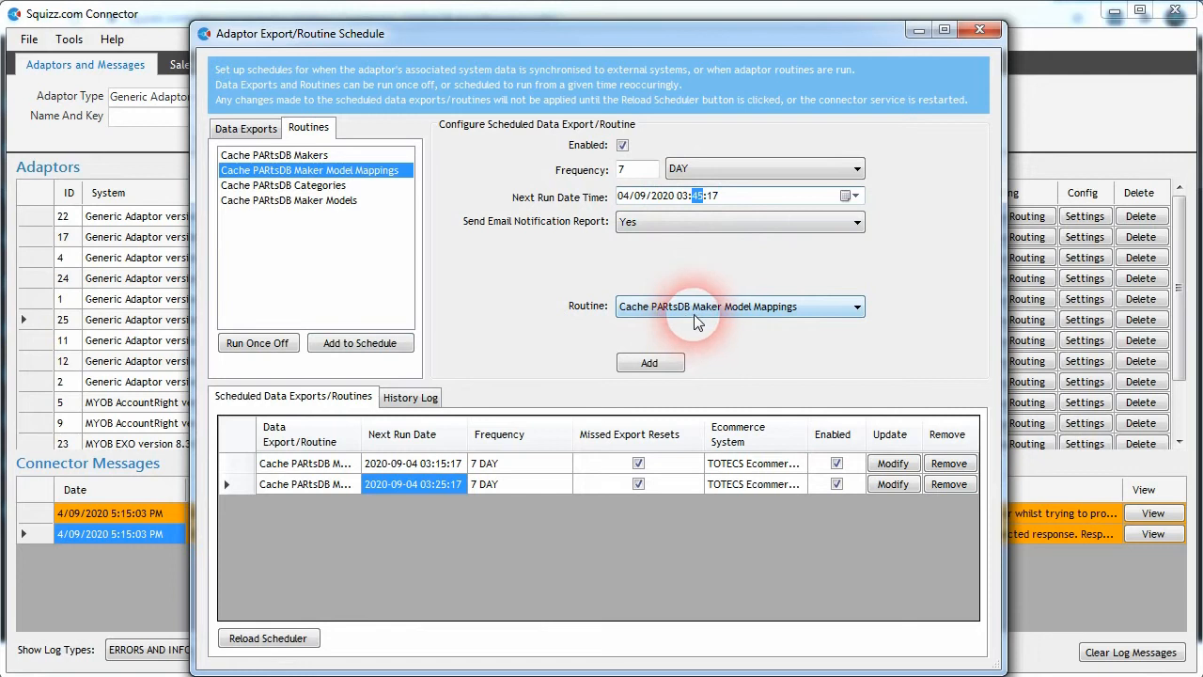
{"action": "left_click", "coordinate": [682, 198]}
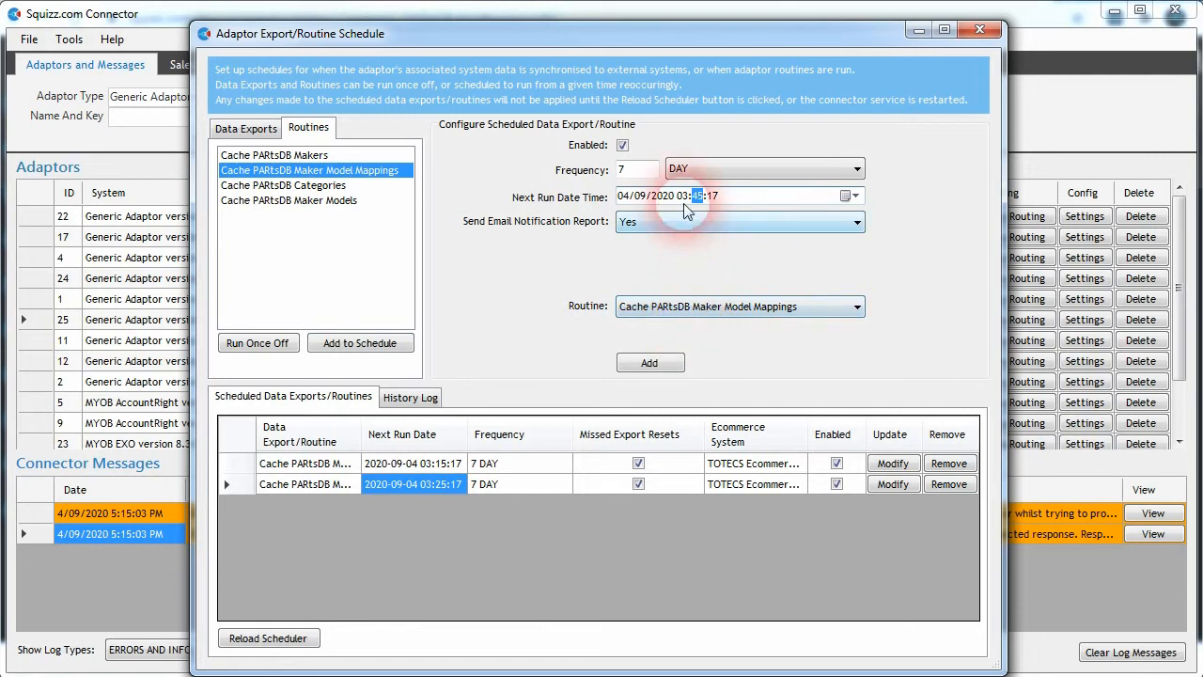
{"action": "left_click", "coordinate": [657, 355]}
{"action": "left_click", "coordinate": [386, 505]}
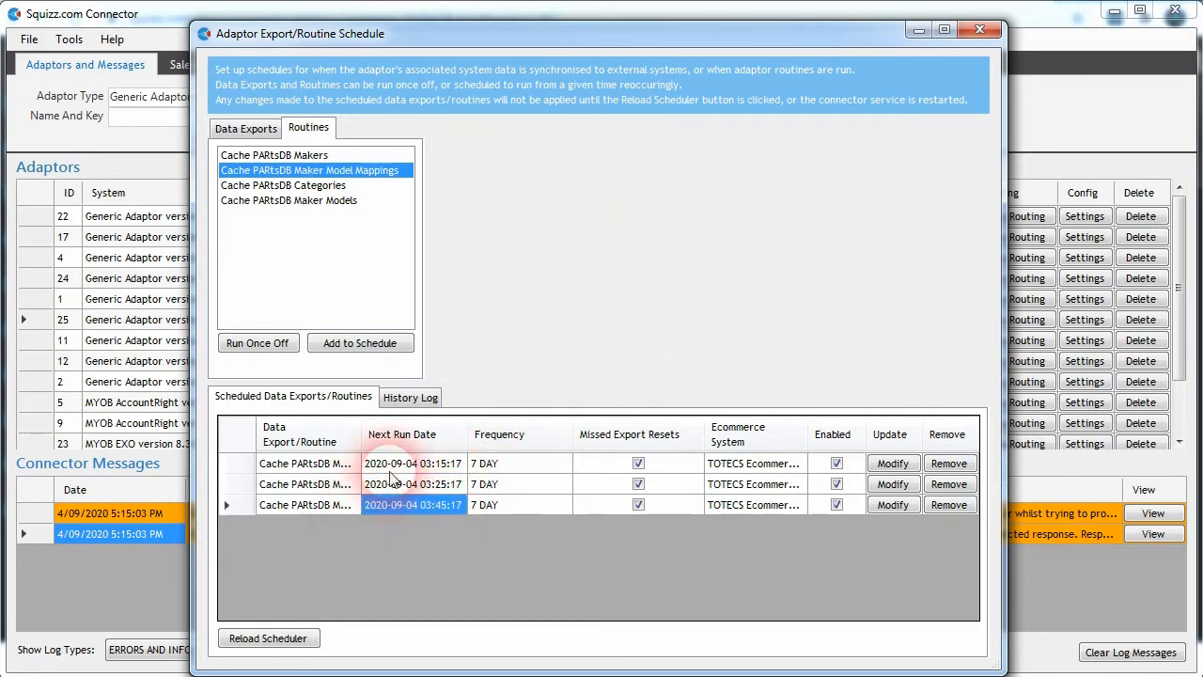
Schedule Cache PARtsDB Categories every 7 days starting at 04:05:17.
{"action": "left_click", "coordinate": [327, 191]}
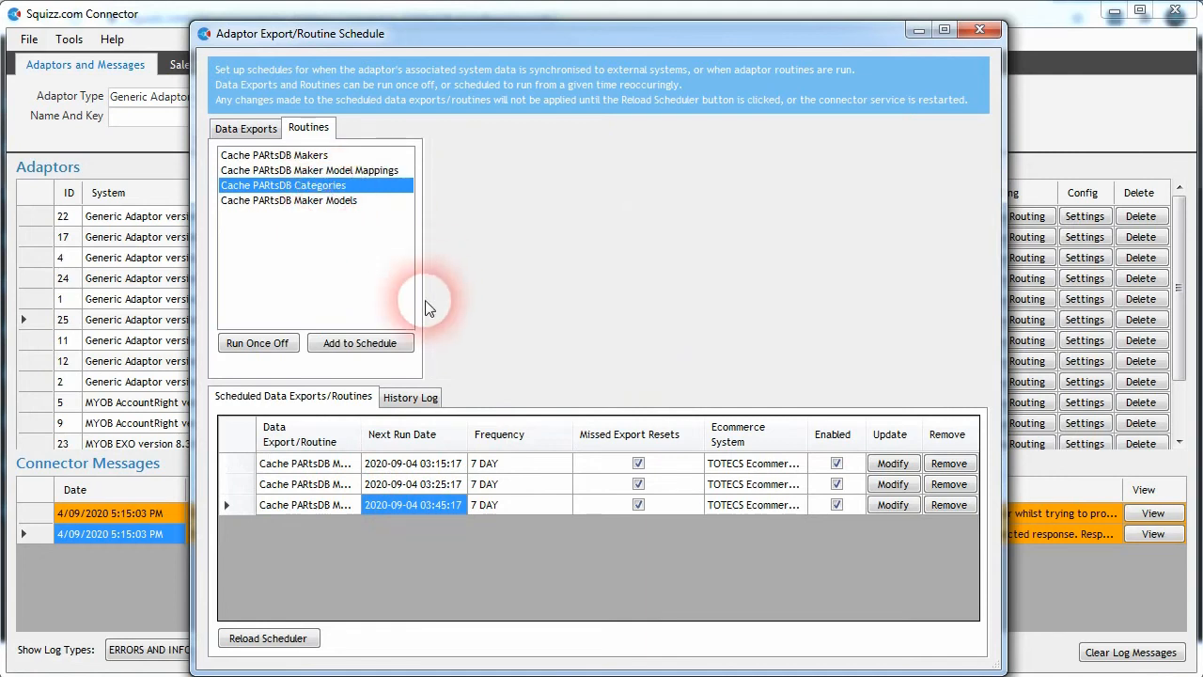
{"action": "left_click", "coordinate": [360, 343]}
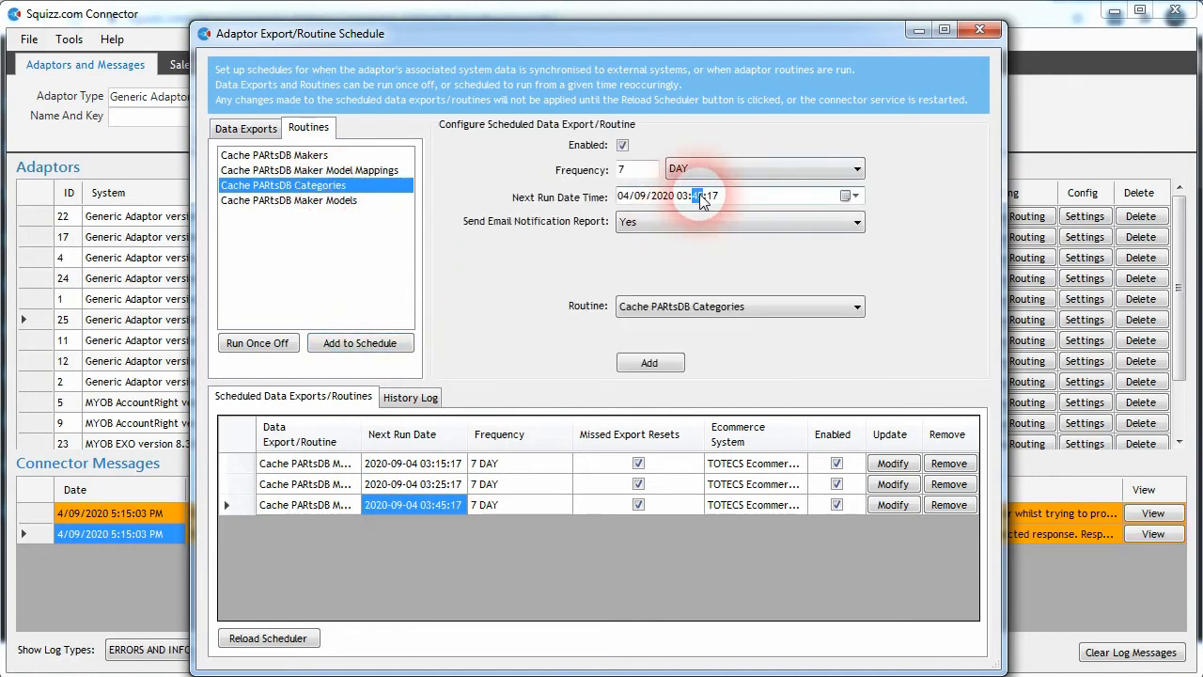
{"action": "left_click", "coordinate": [684, 195]}
{"action": "type", "text": "04"}
{"action": "left_click", "coordinate": [698, 198]}
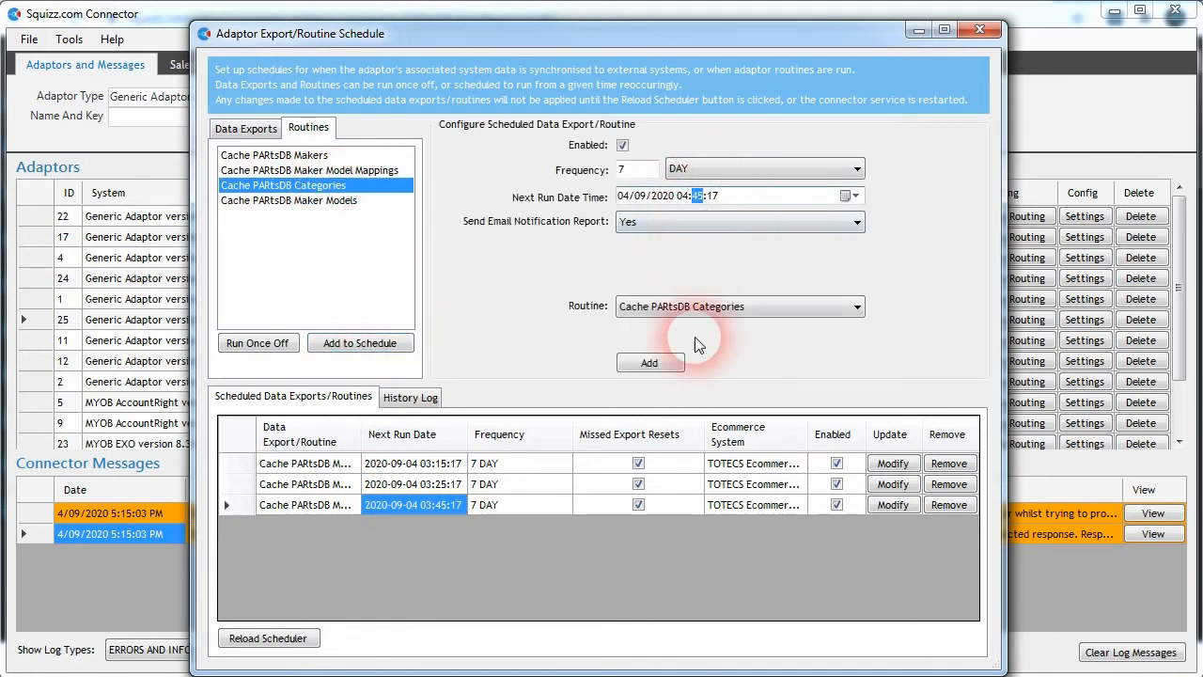
{"action": "type", "text": "05"}
{"action": "left_click", "coordinate": [658, 364]}
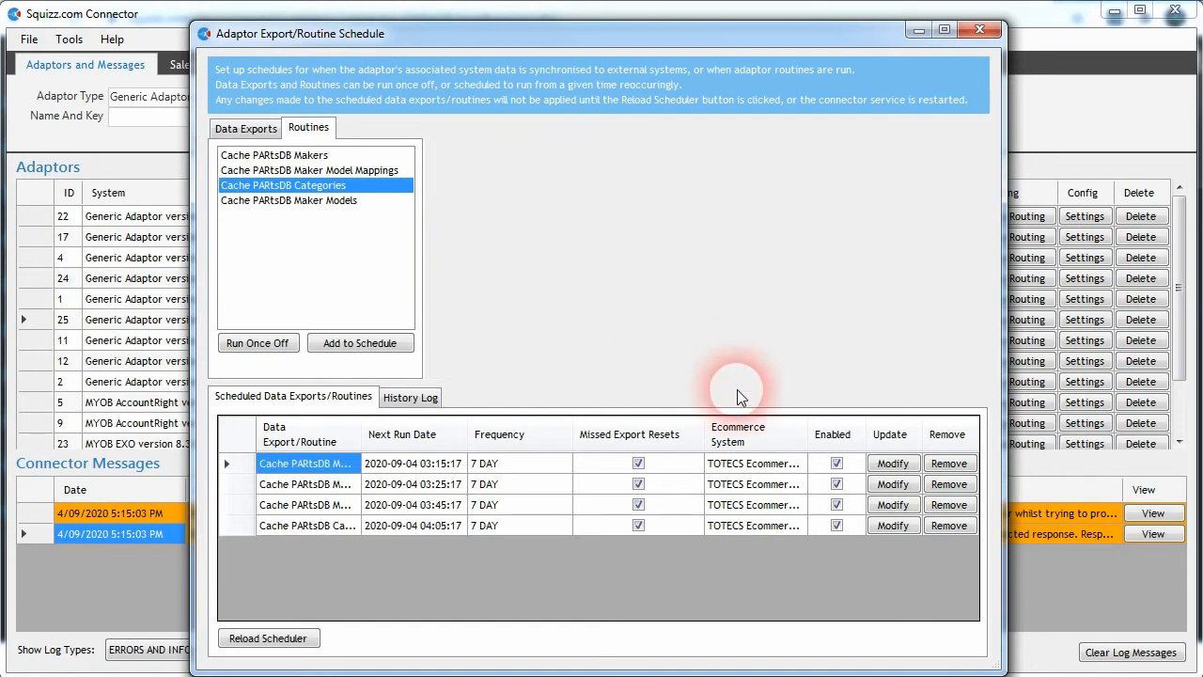
Move the Make/Model Data circle onto the SQLite Database File circle, then up beside Data Set.
{"action": "left_click_drag", "start_coordinate": [373, 452], "coordinate": [418, 450]}
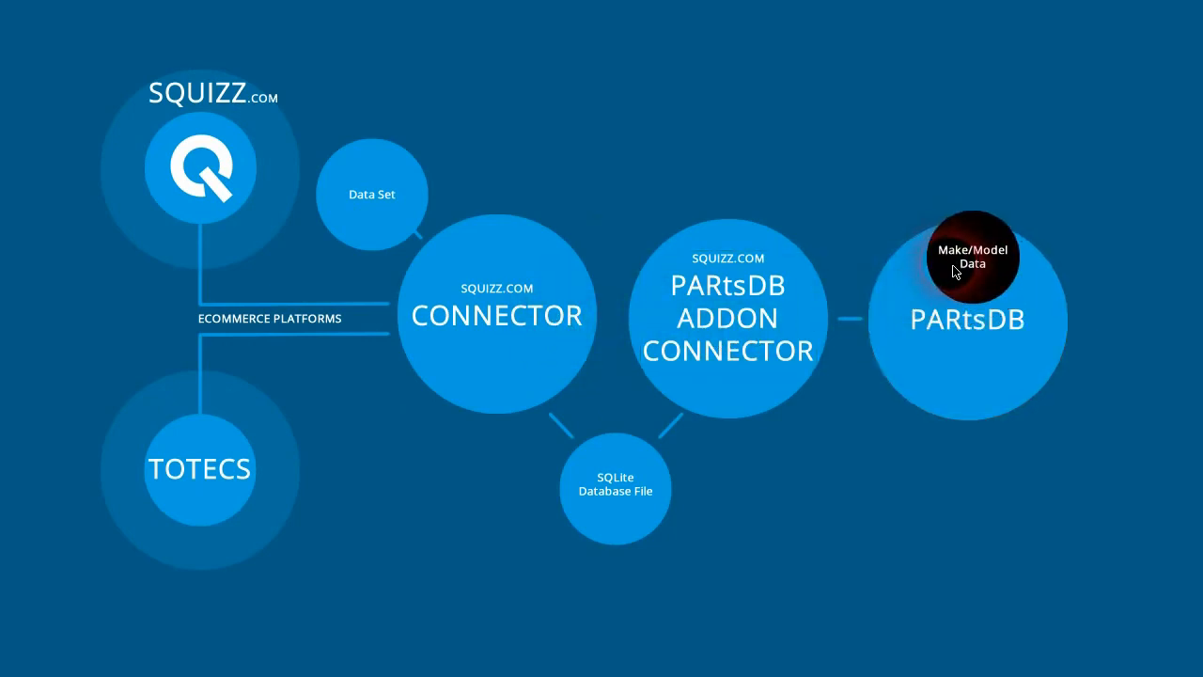
{"action": "left_click_drag", "start_coordinate": [656, 414], "coordinate": [651, 533]}
{"action": "left_click", "coordinate": [983, 346]}
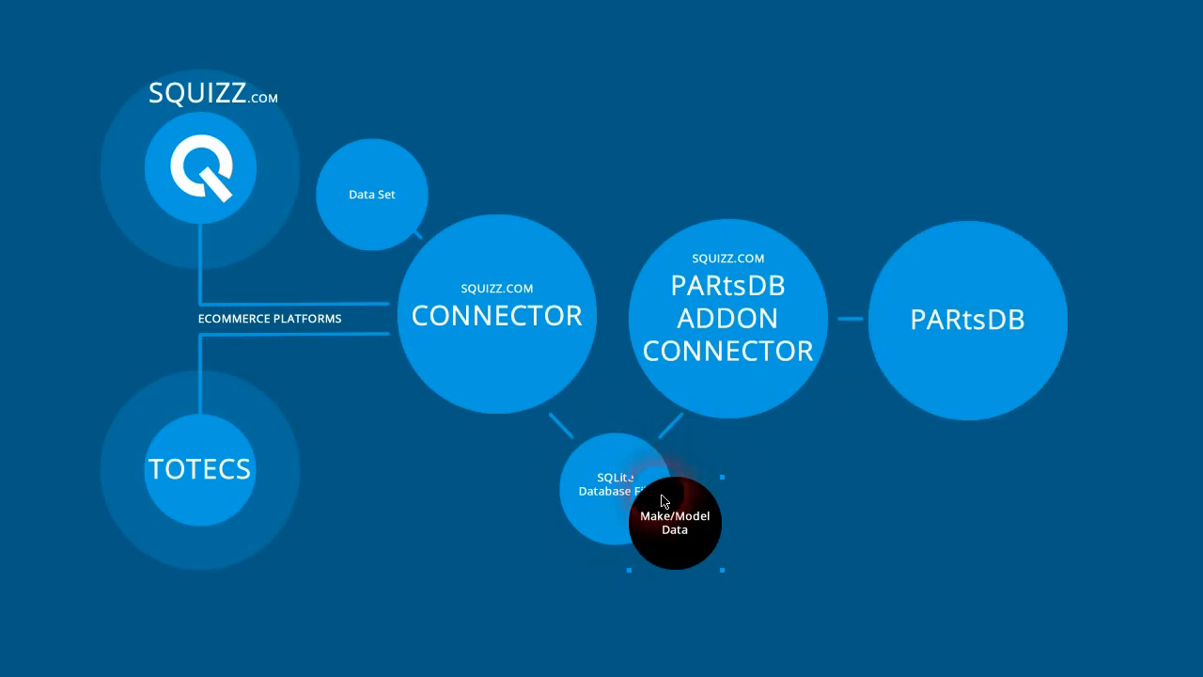
{"action": "left_click", "coordinate": [874, 327]}
{"action": "left_click", "coordinate": [667, 522]}
{"action": "left_click", "coordinate": [545, 468]}
{"action": "mouse_move", "coordinate": [686, 495]}
{"action": "left_mouse_down"}
{"action": "mouse_move", "coordinate": [653, 520]}
{"action": "mouse_move", "coordinate": [686, 516]}
{"action": "left_mouse_up"}
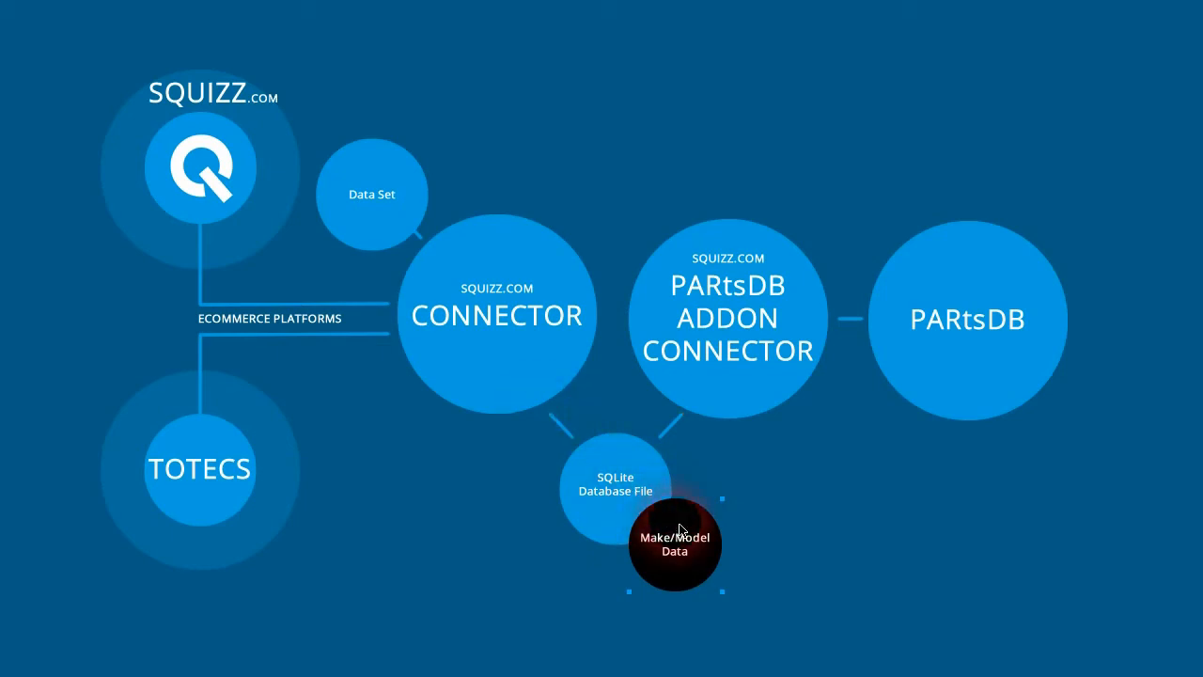
{"action": "left_click_drag", "start_coordinate": [645, 516], "coordinate": [623, 468]}
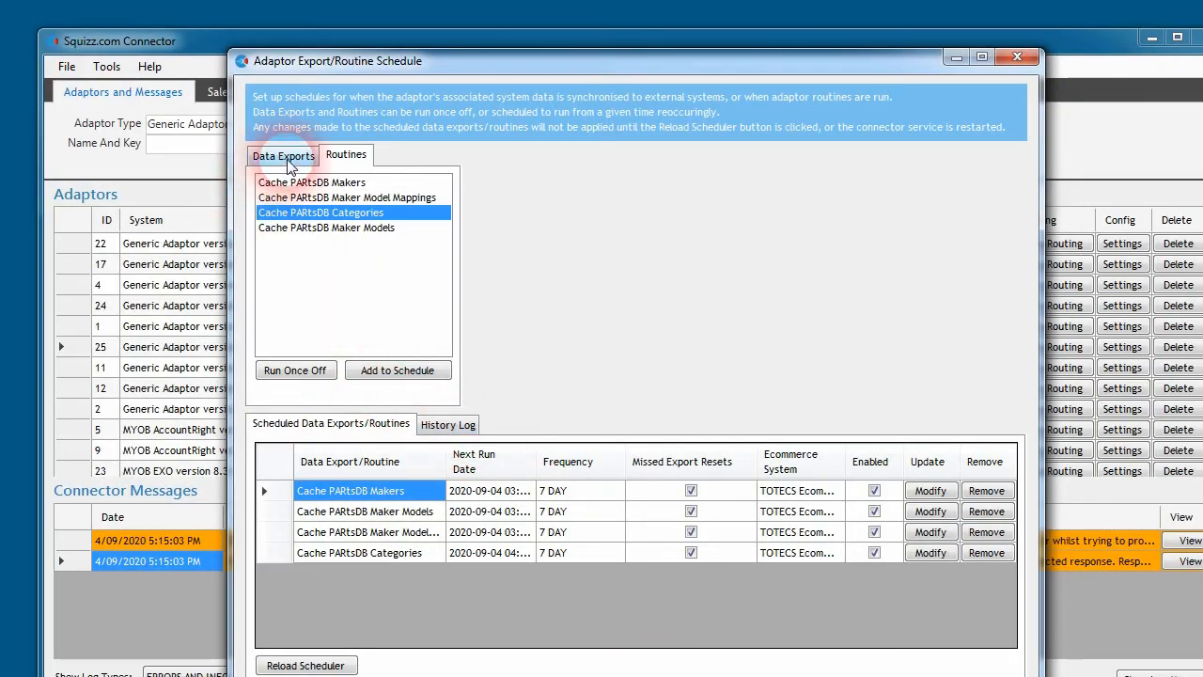
Select the Export Makers data export, run it once, and open its schedule settings.
{"action": "left_click", "coordinate": [288, 165]}
{"action": "left_click_drag", "start_coordinate": [447, 193], "coordinate": [438, 235]}
{"action": "left_click", "coordinate": [305, 215]}
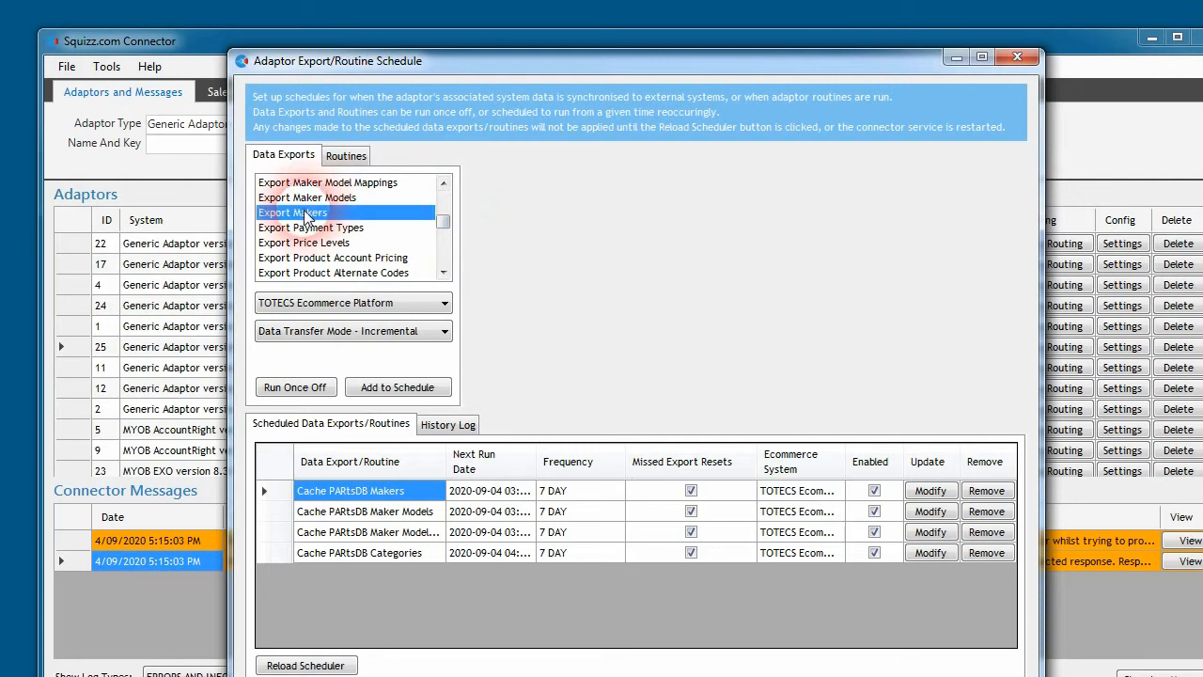
{"action": "left_click", "coordinate": [282, 388]}
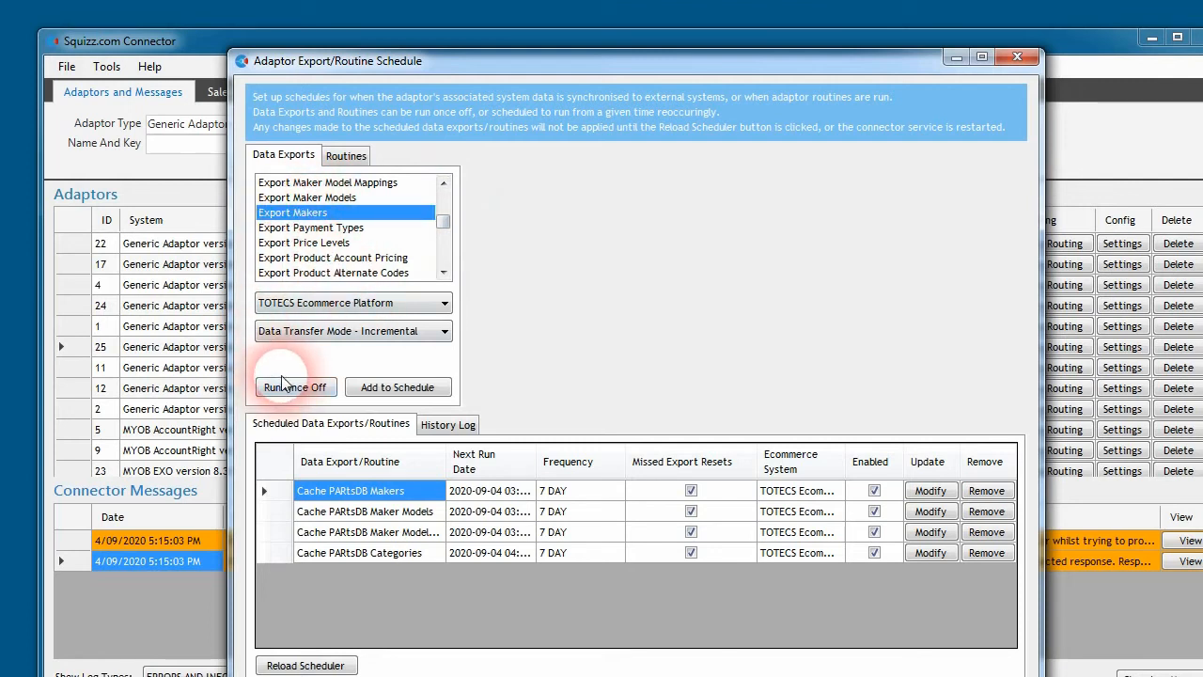
{"action": "left_click", "coordinate": [393, 387]}
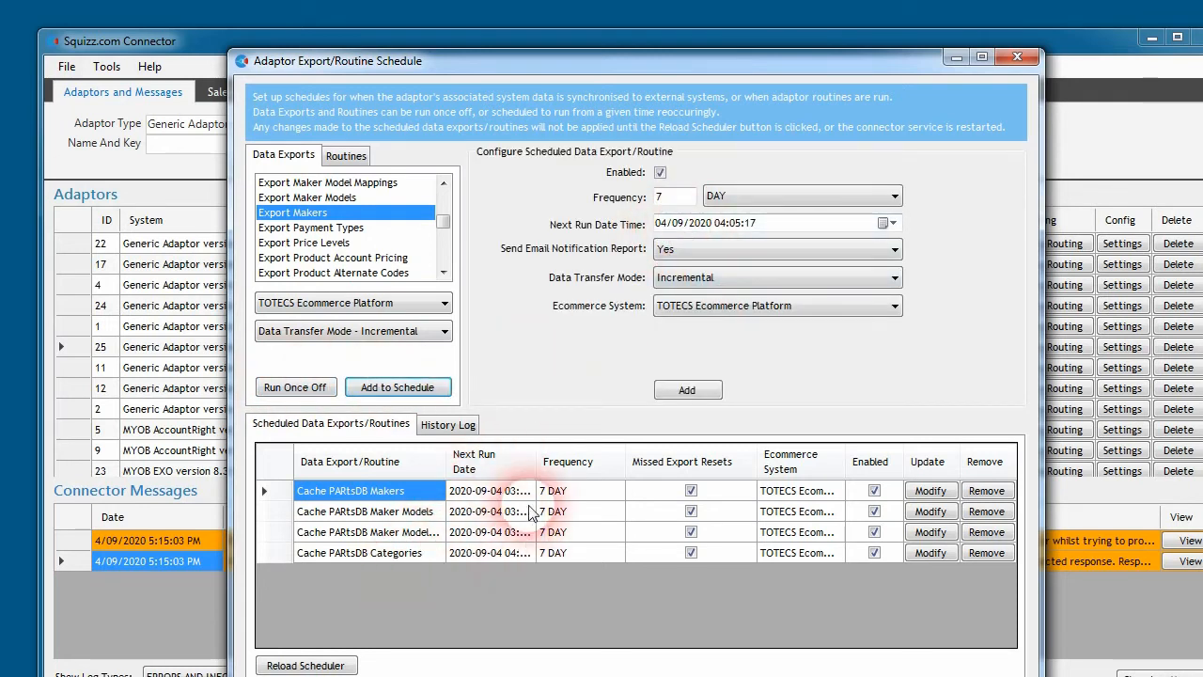
{"action": "left_click_drag", "start_coordinate": [537, 477], "coordinate": [588, 475]}
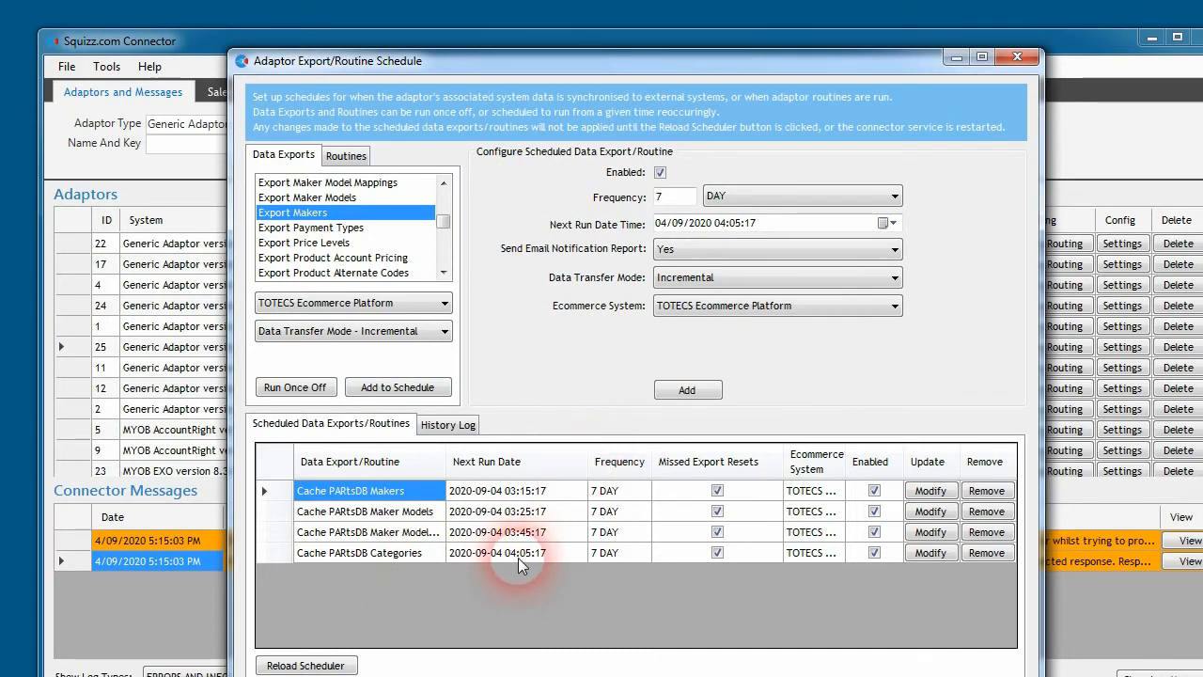
Set next run 04:25:17, Full transfer mode, SQUIZZ Platform, and add Export Makers to the schedule.
{"action": "left_click", "coordinate": [735, 223]}
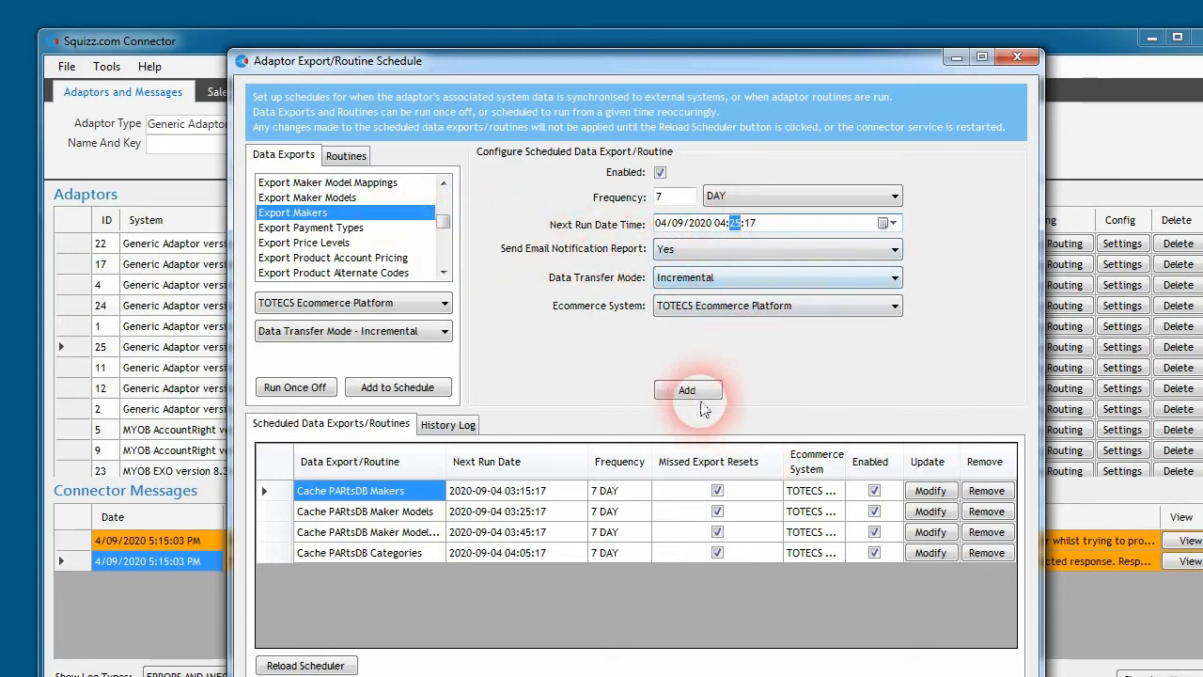
{"action": "left_click", "coordinate": [732, 278]}
{"action": "left_click", "coordinate": [684, 312]}
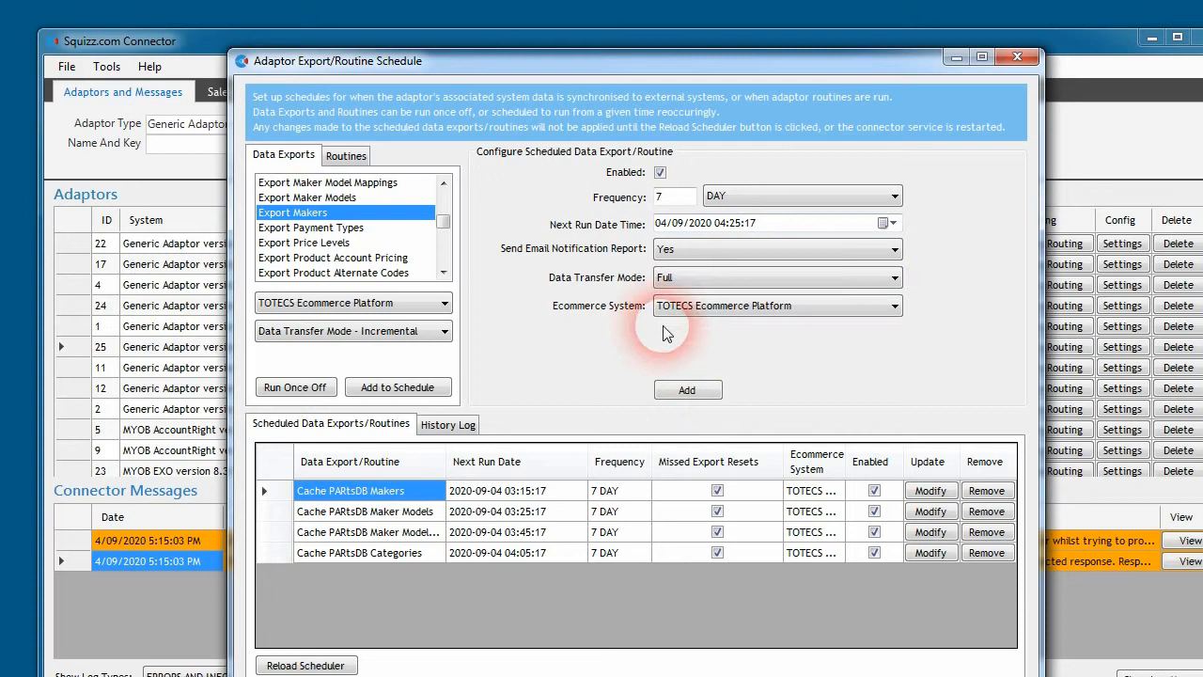
{"action": "left_click", "coordinate": [700, 305]}
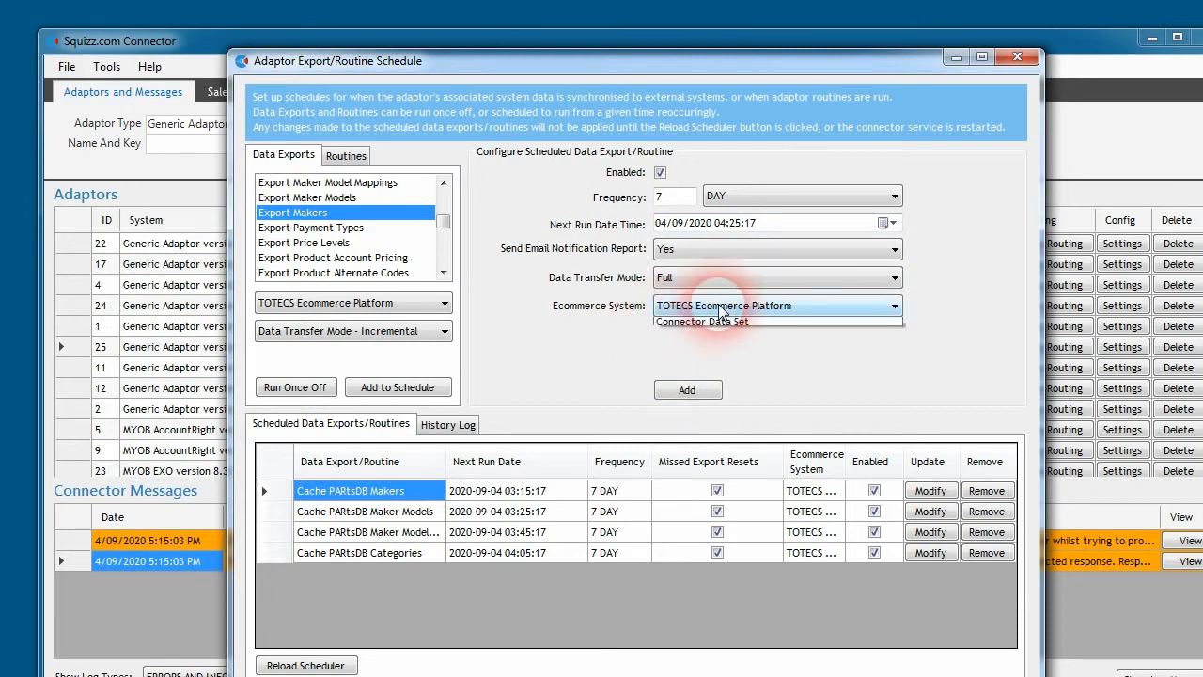
{"action": "left_click", "coordinate": [712, 342]}
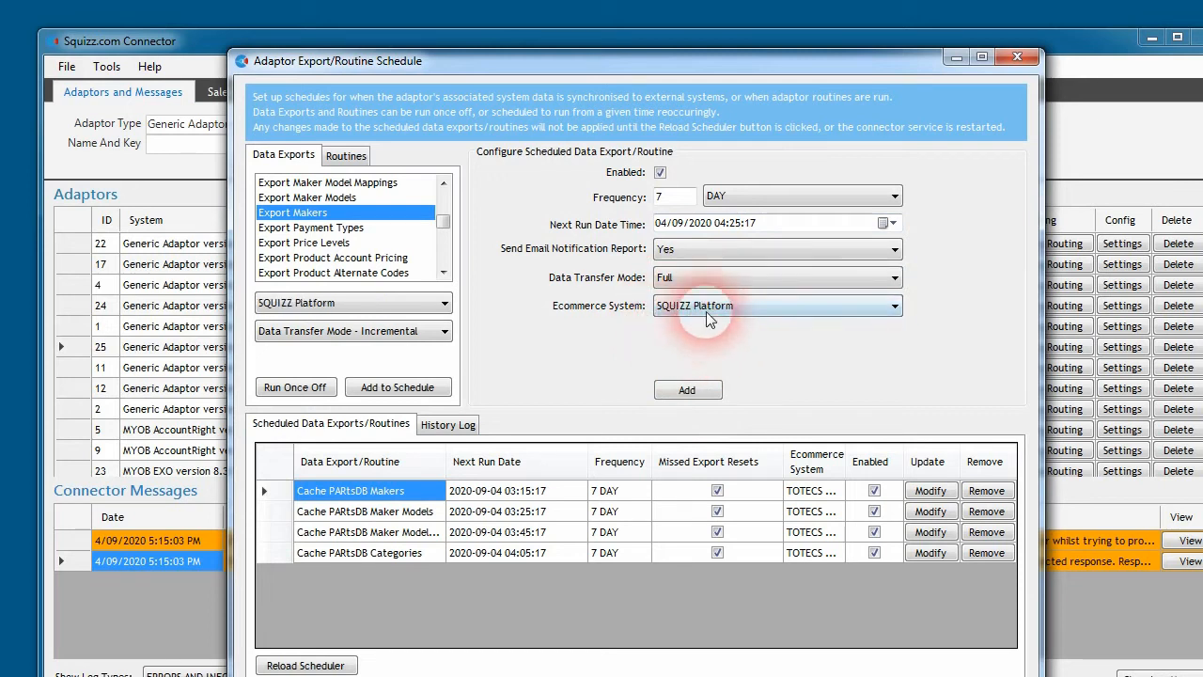
{"action": "left_click", "coordinate": [696, 393]}
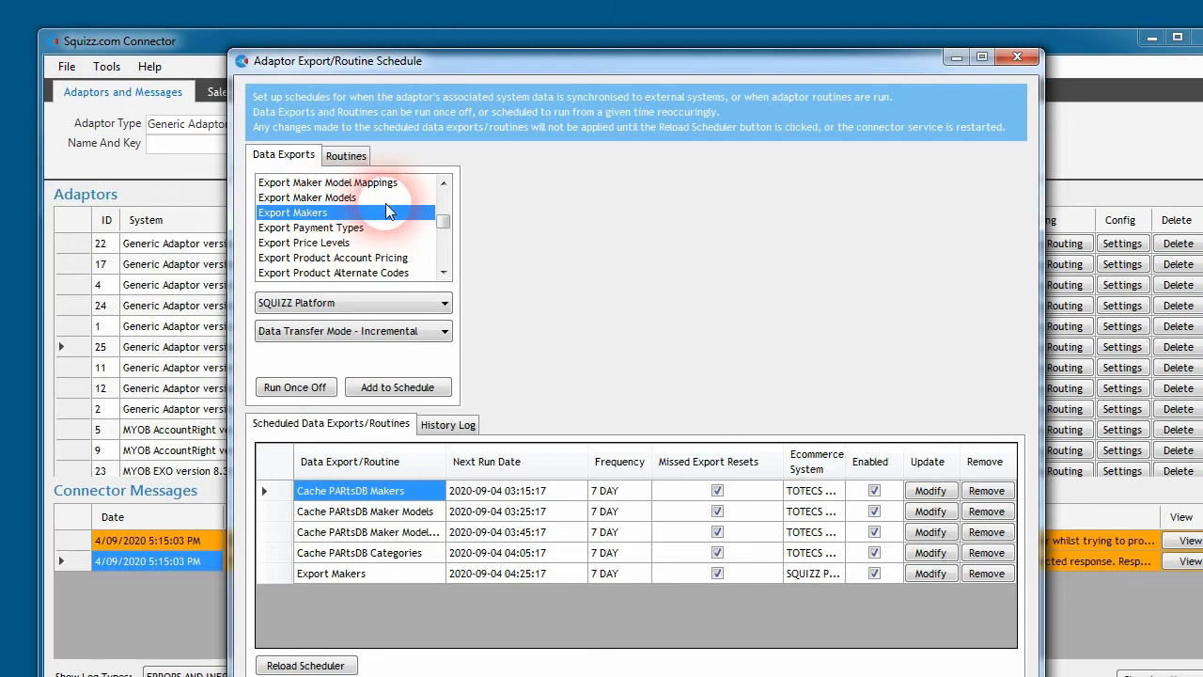
{"action": "left_click", "coordinate": [444, 182]}
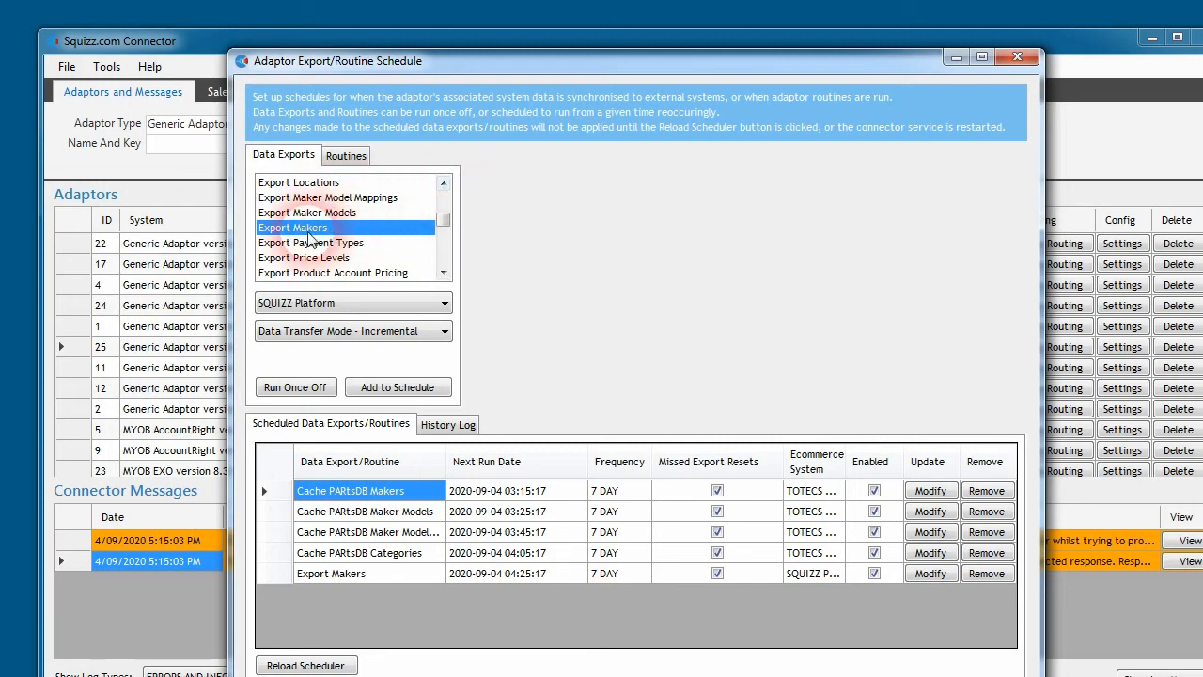
Schedule Export Maker Models weekly at 04:30:17.
{"action": "left_click", "coordinate": [325, 212]}
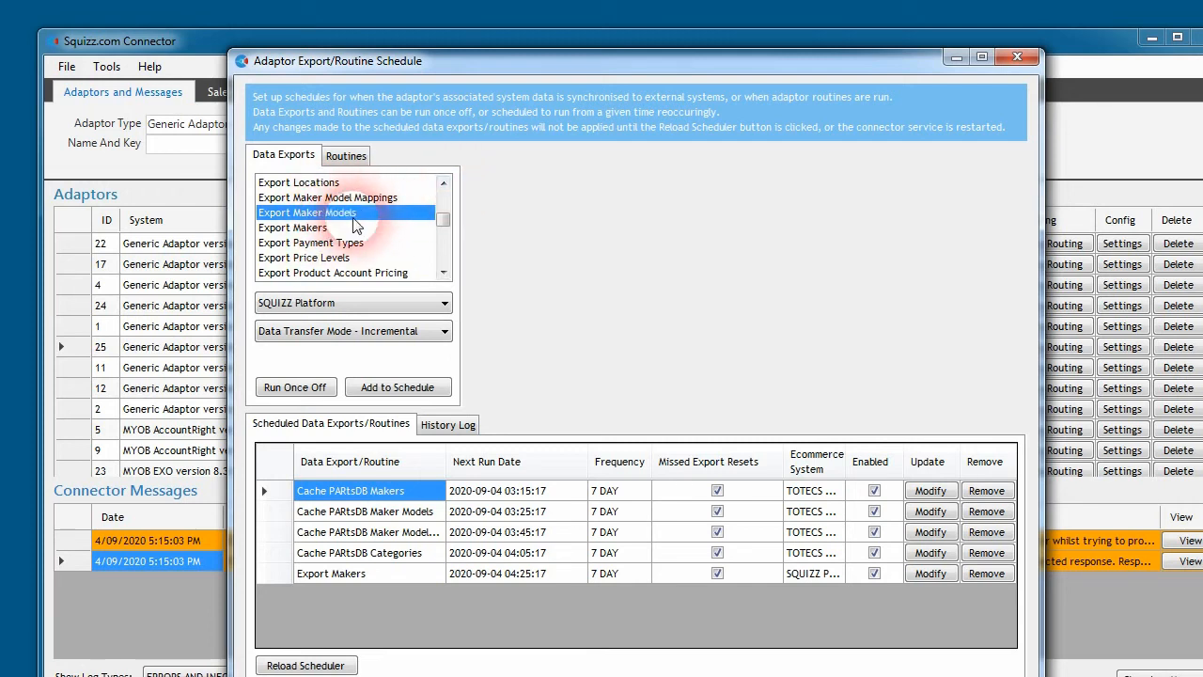
{"action": "left_click", "coordinate": [400, 384]}
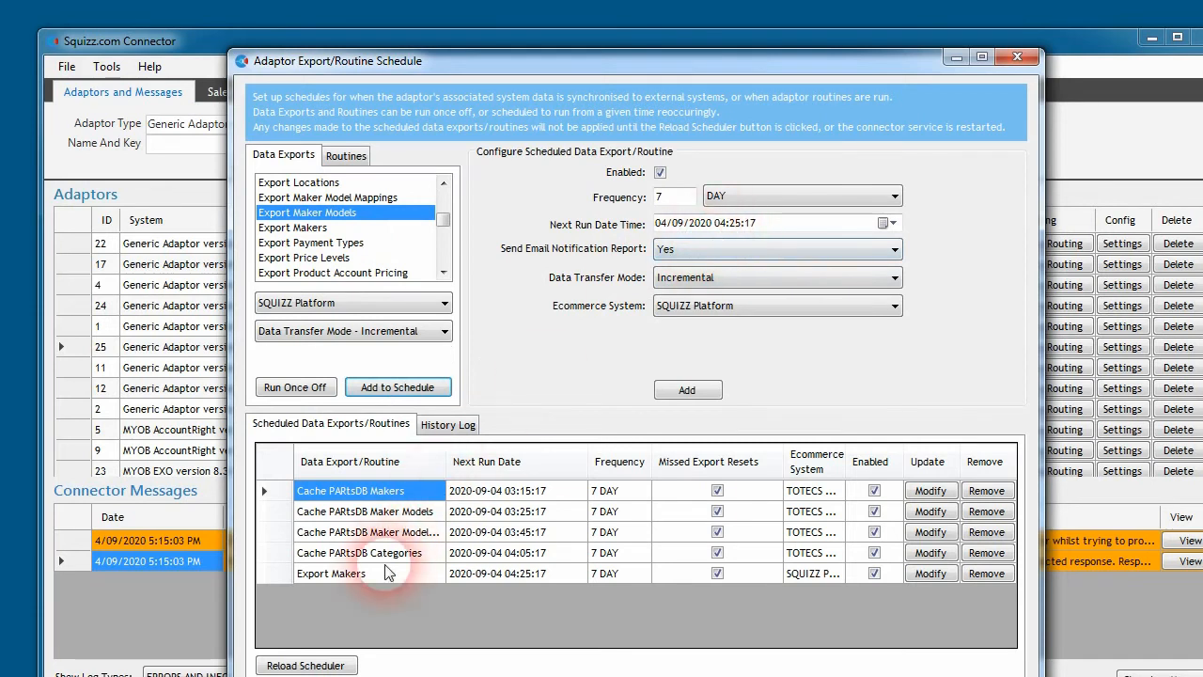
{"action": "left_click", "coordinate": [735, 223]}
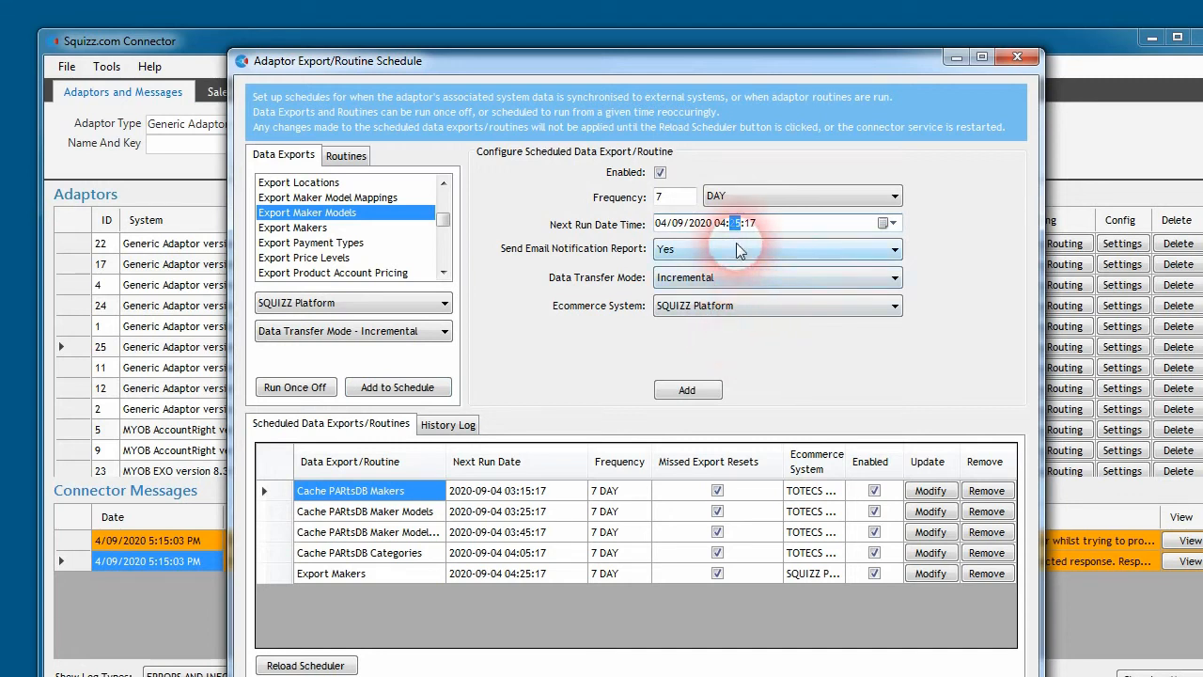
{"action": "type", "text": "30"}
{"action": "left_click", "coordinate": [687, 390]}
Select Export Products and set its next run time to 04:40:17.
{"action": "left_click", "coordinate": [310, 197]}
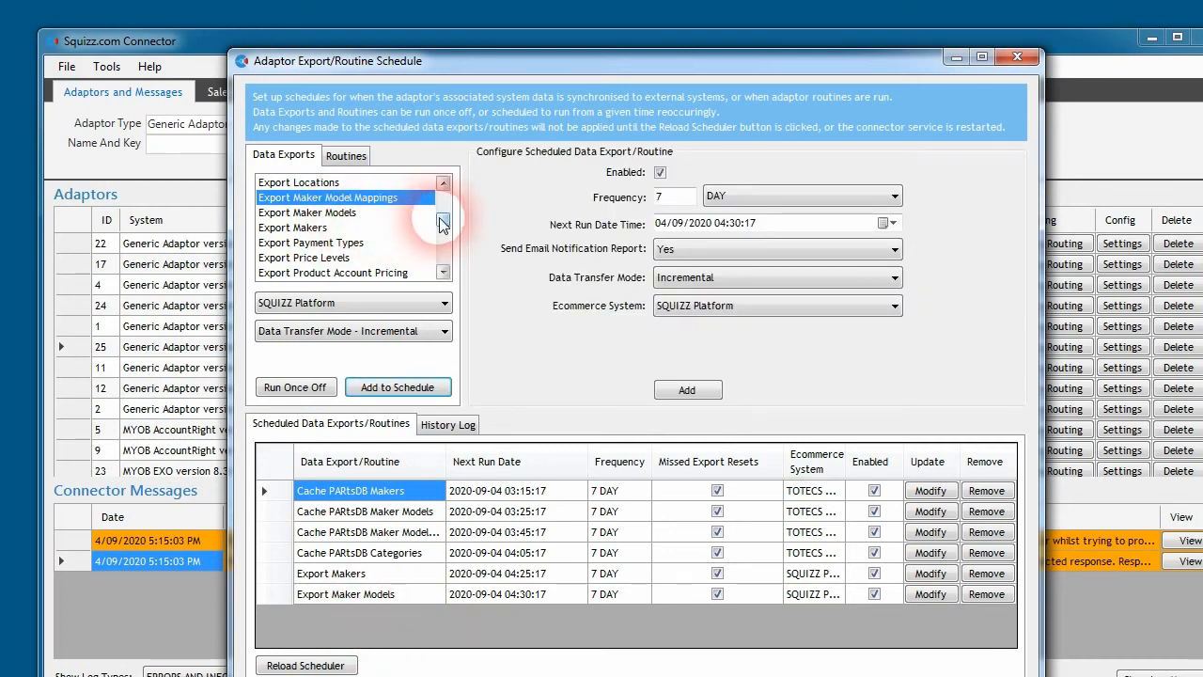
{"action": "scroll", "coordinate": [439, 230], "scroll_direction": "down", "scroll_amount": 1}
{"action": "mouse_move", "coordinate": [439, 230]}
{"action": "left_mouse_down"}
{"action": "mouse_move", "coordinate": [422, 247]}
{"action": "mouse_move", "coordinate": [416, 236]}
{"action": "mouse_move", "coordinate": [430, 241]}
{"action": "left_mouse_up"}
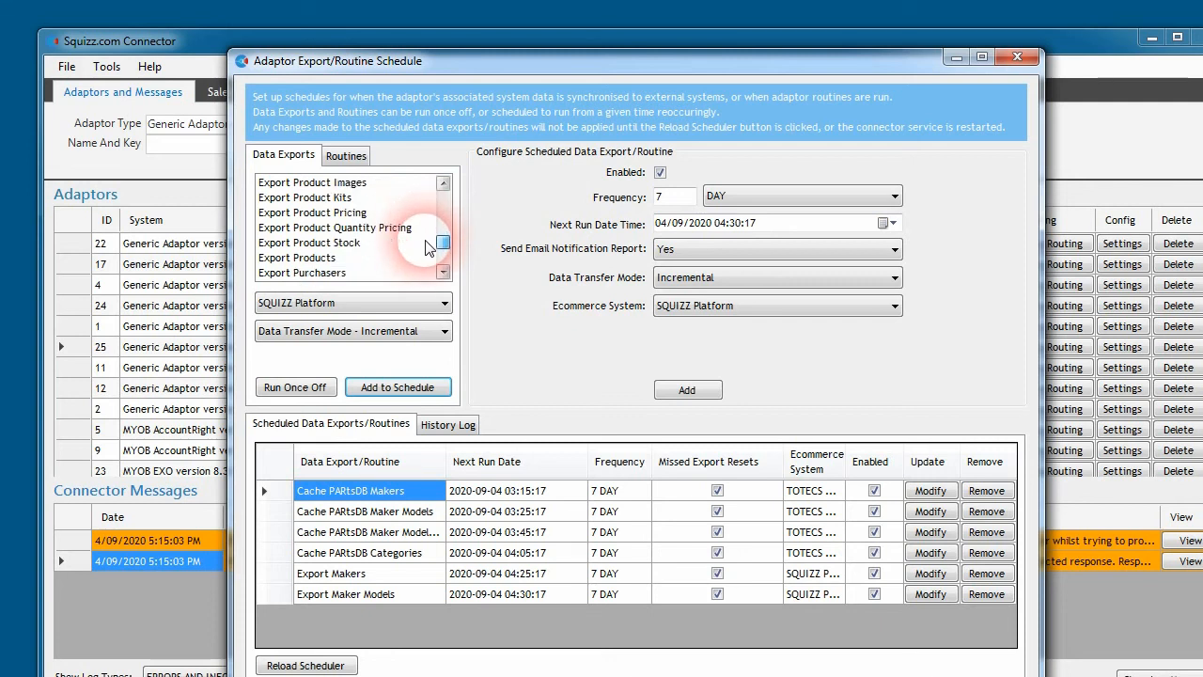
{"action": "left_click", "coordinate": [326, 258]}
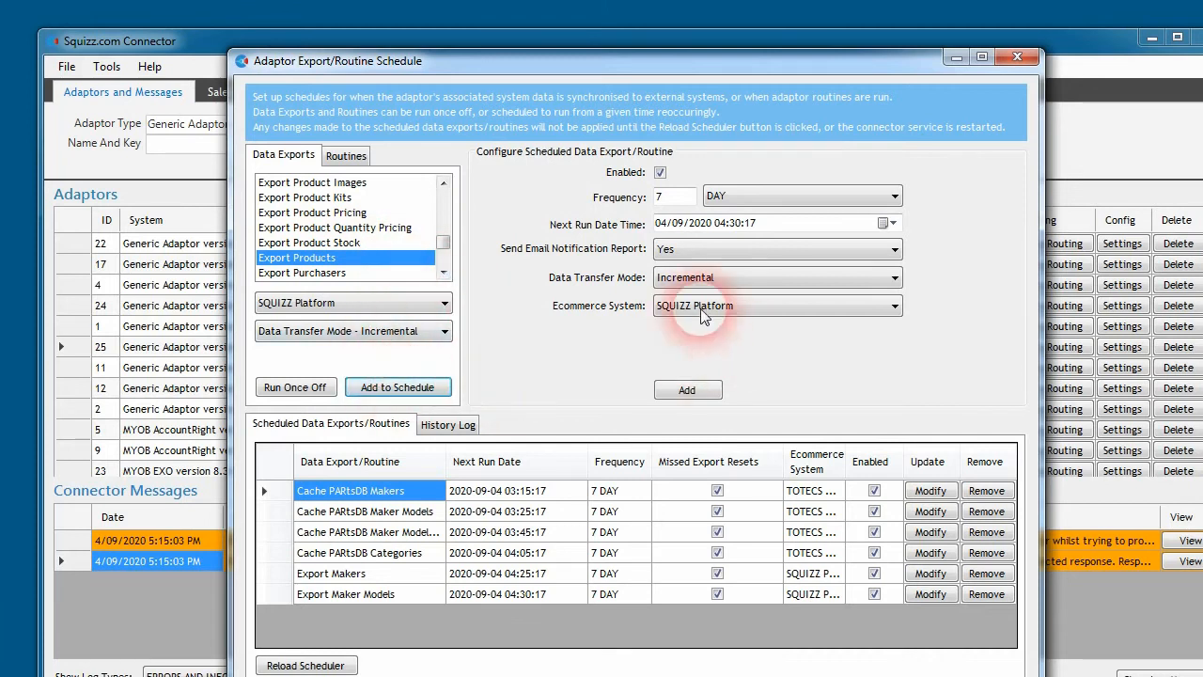
{"action": "left_click", "coordinate": [735, 223]}
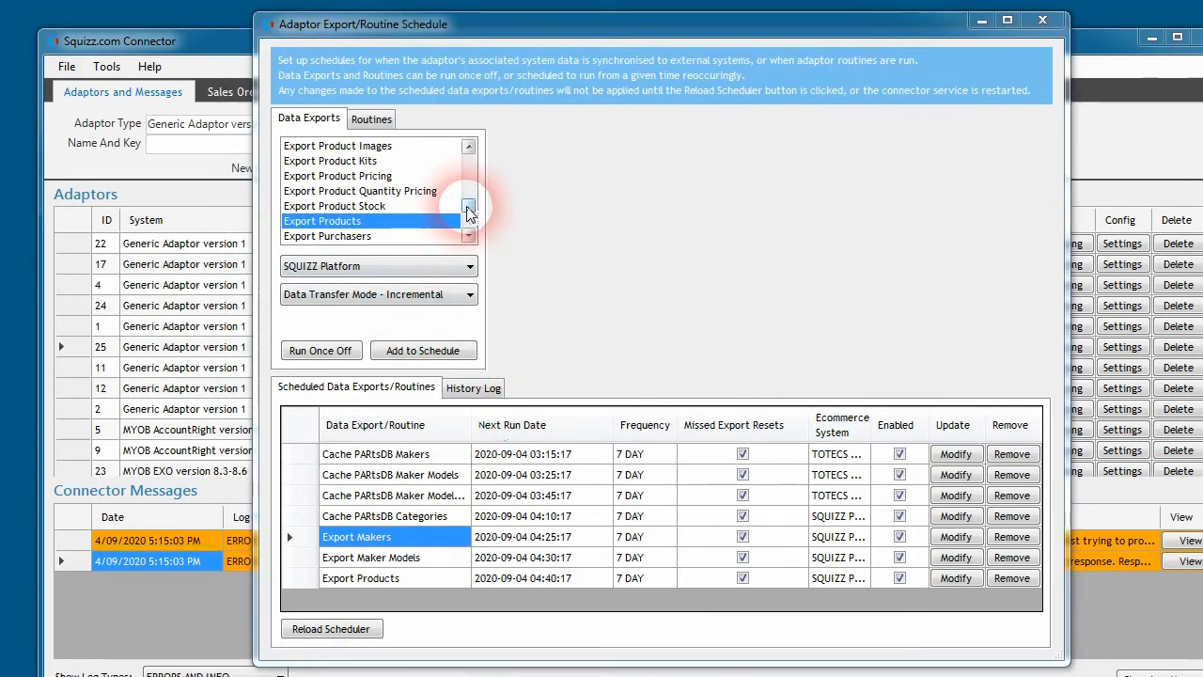
{"action": "left_click_drag", "start_coordinate": [467, 211], "coordinate": [472, 169]}
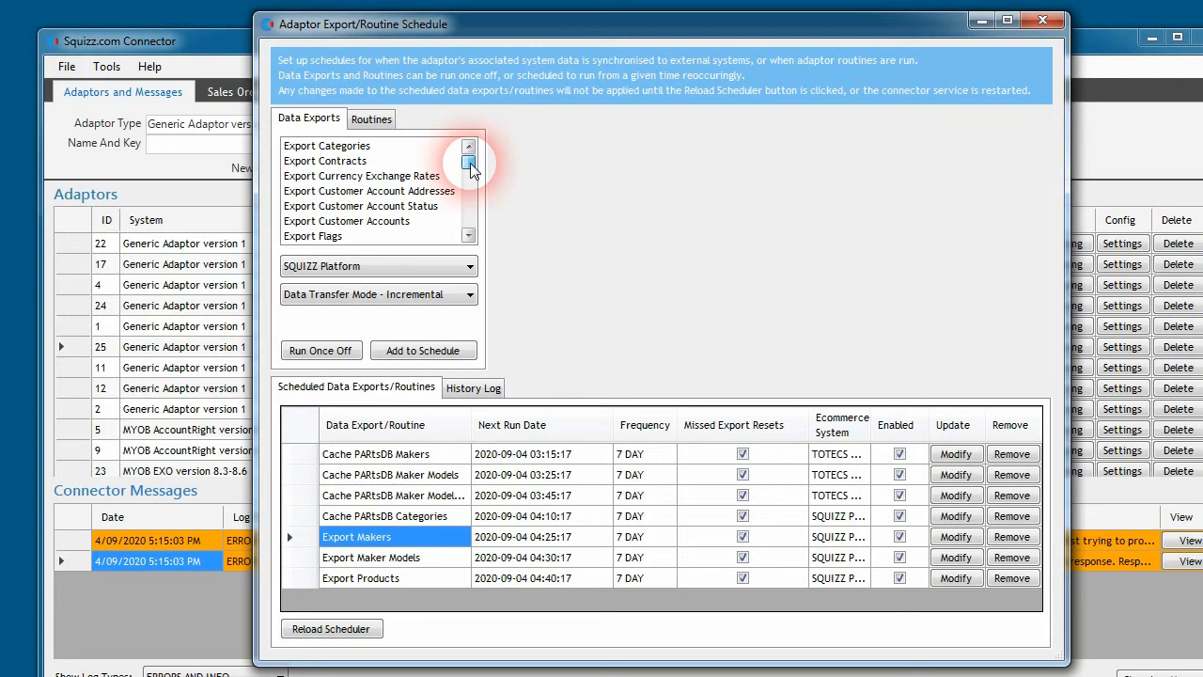
Schedule Export Categories weekly at 04:50:17.
{"action": "left_click", "coordinate": [329, 146]}
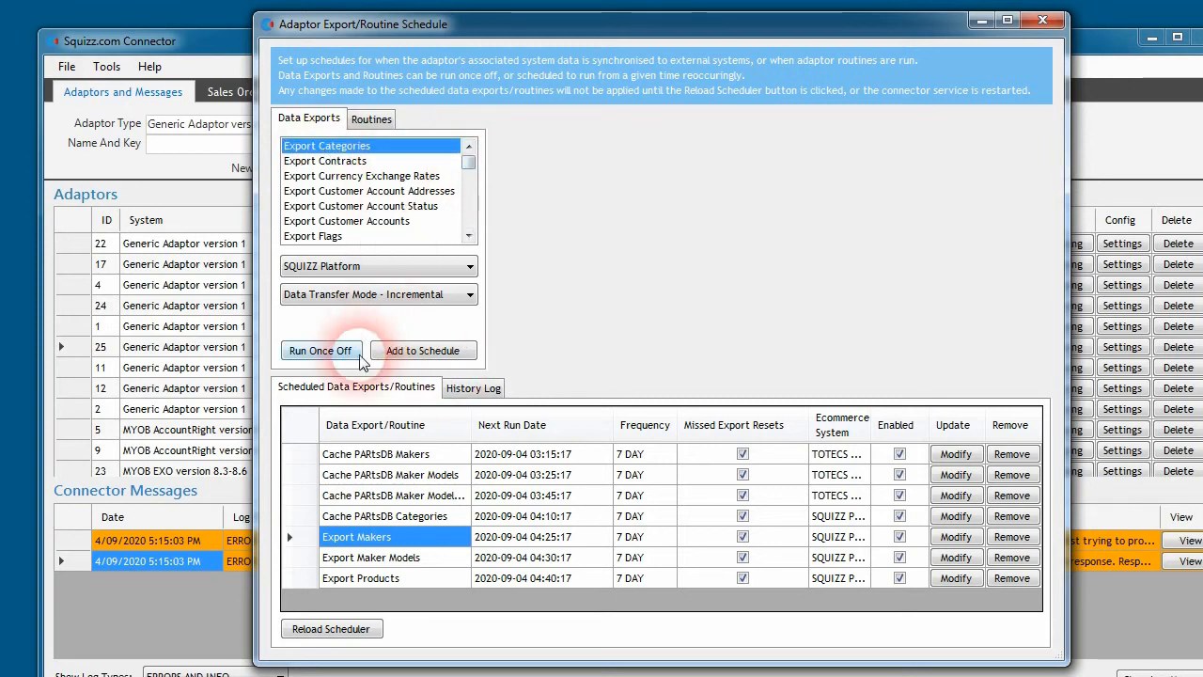
{"action": "left_click", "coordinate": [420, 351]}
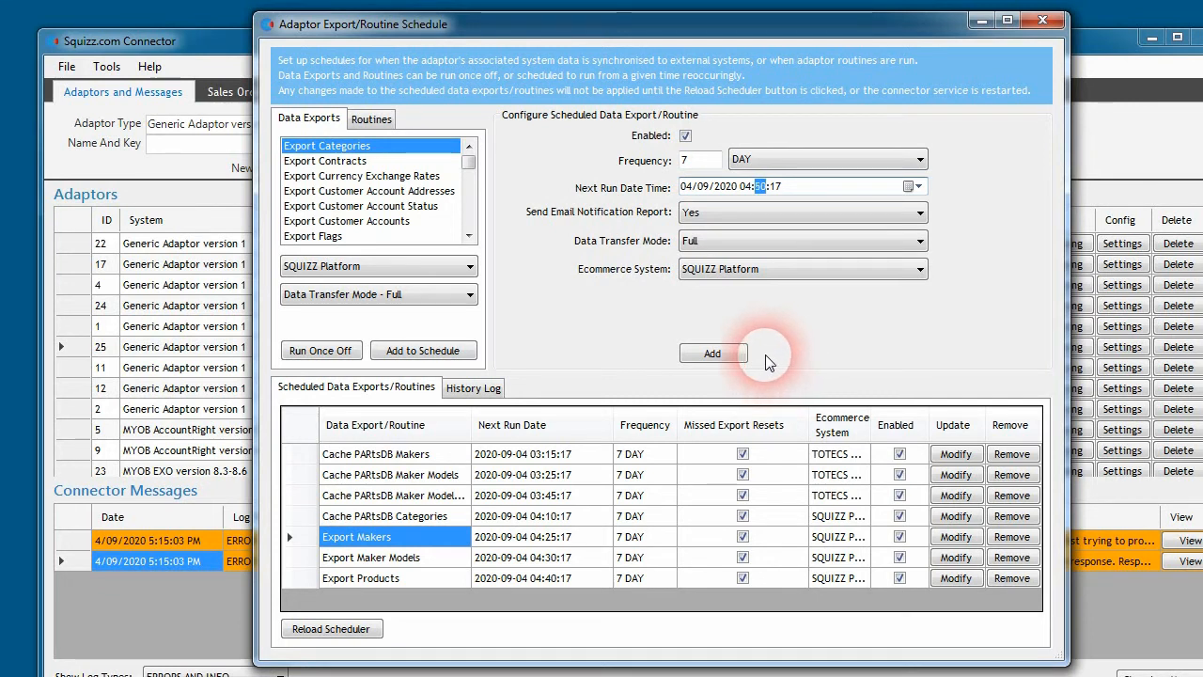
{"action": "left_click", "coordinate": [704, 354]}
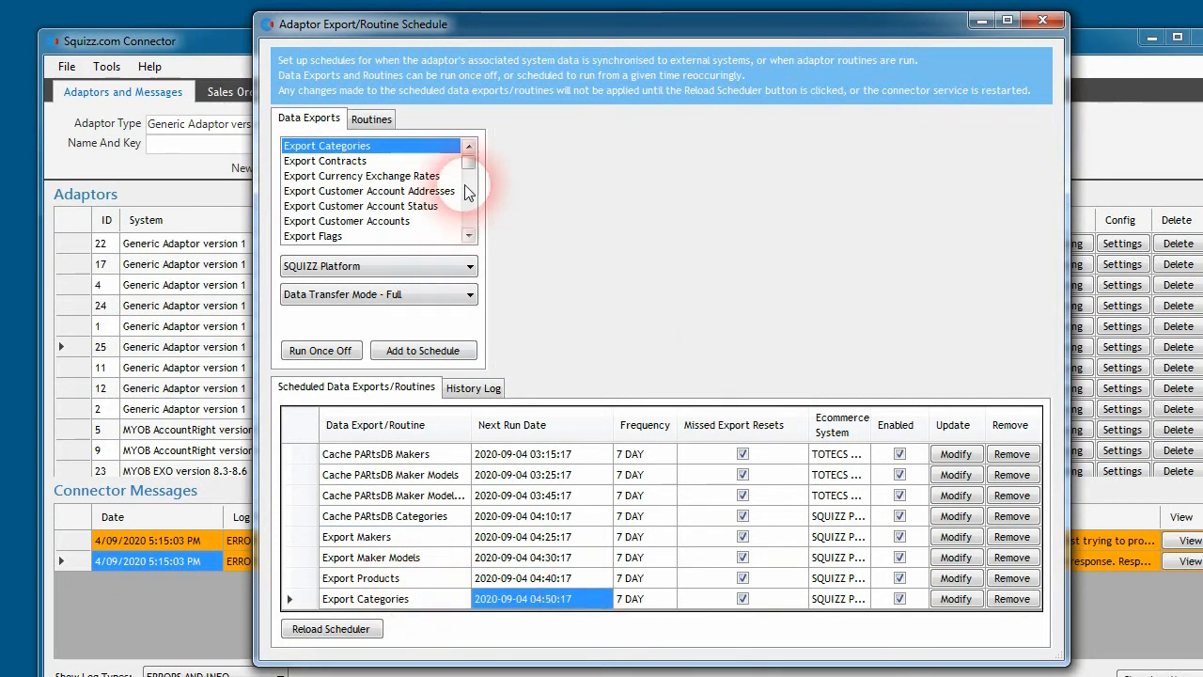
{"action": "scroll", "coordinate": [461, 174], "scroll_direction": "down", "scroll_amount": 4}
Schedule Export Maker Model Mappings weekly at 05:00:17 and widen the export name column.
{"action": "left_click", "coordinate": [390, 146]}
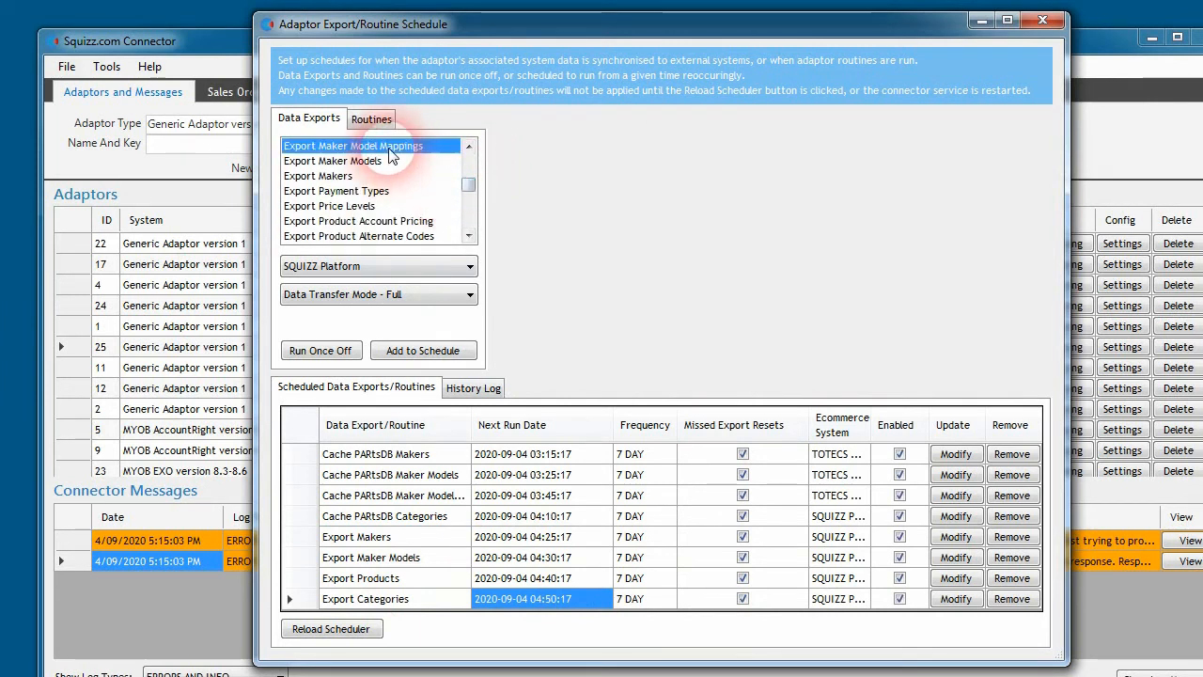
{"action": "left_click", "coordinate": [423, 351]}
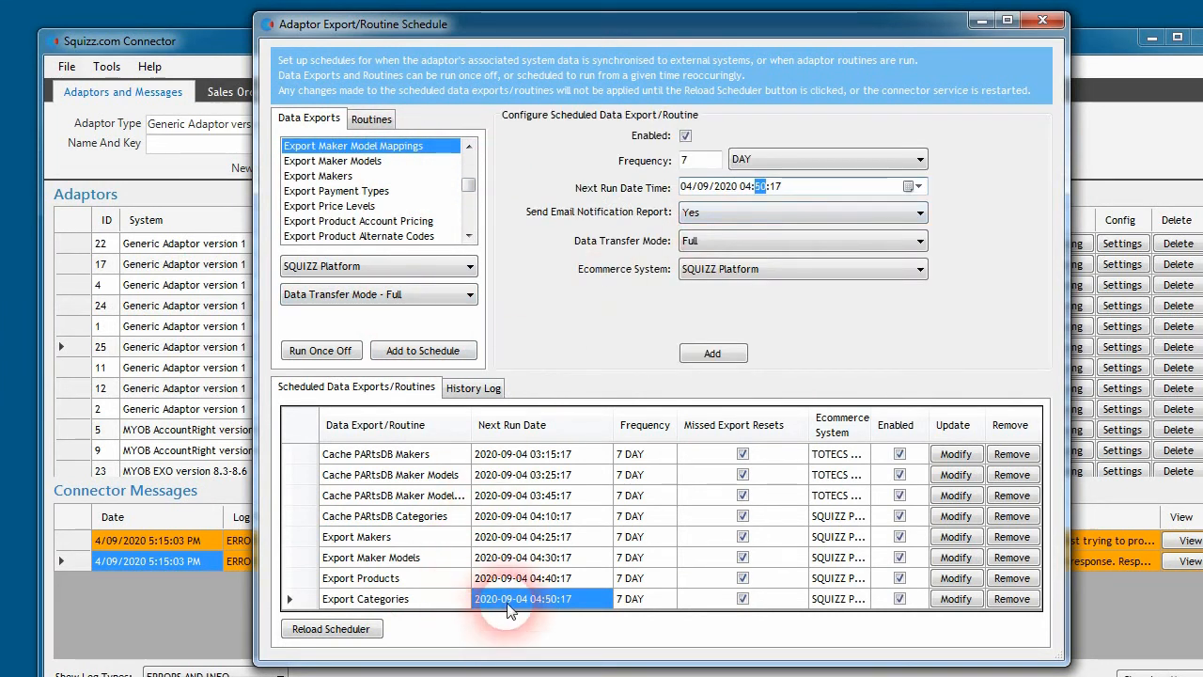
{"action": "left_click", "coordinate": [772, 190]}
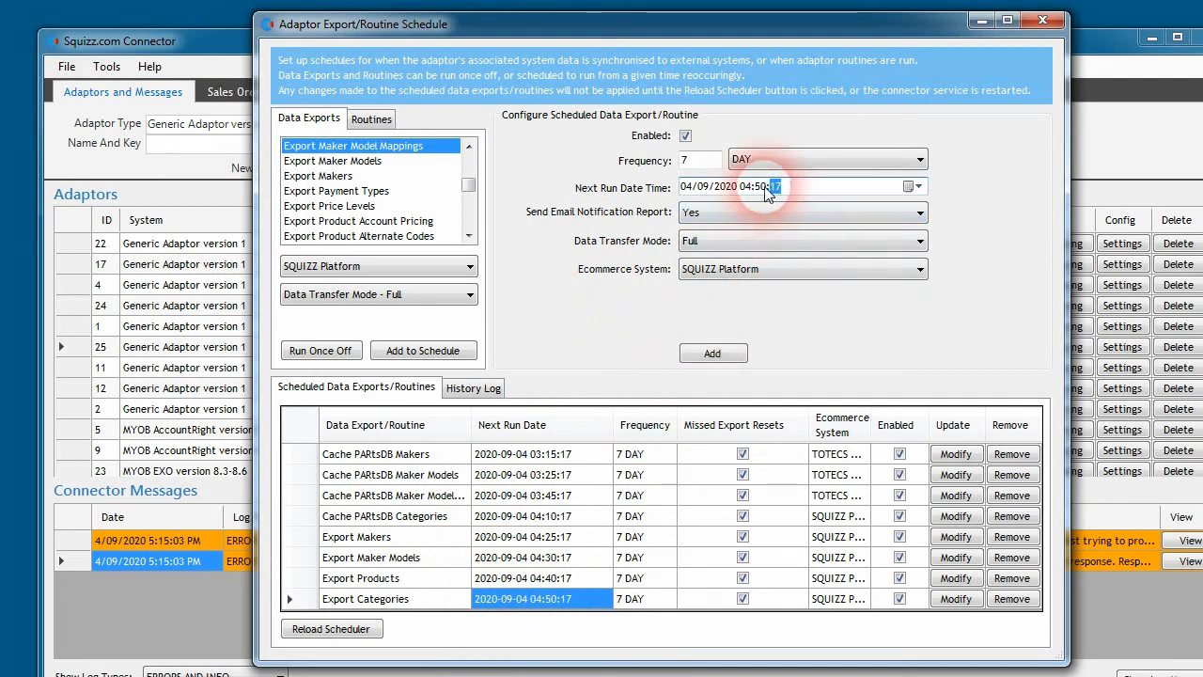
{"action": "left_click", "coordinate": [759, 191]}
{"action": "type", "text": "00"}
{"action": "left_click", "coordinate": [745, 192]}
{"action": "type", "text": "5"}
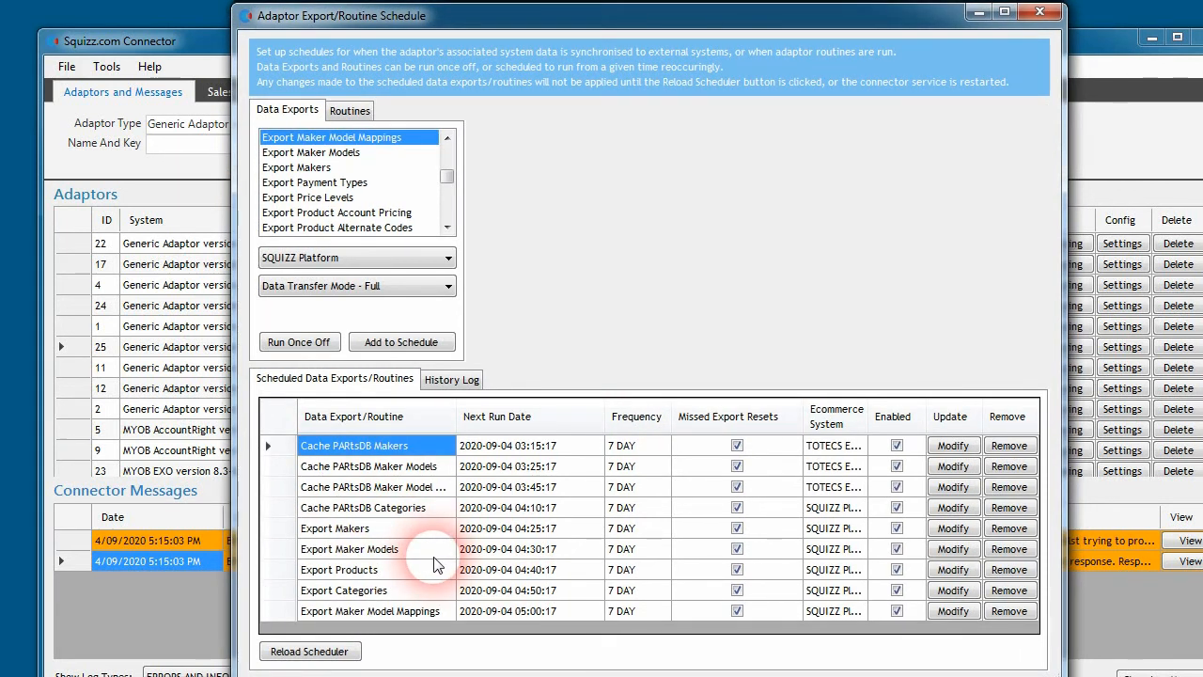
{"action": "left_click", "coordinate": [423, 551]}
{"action": "double_click", "coordinate": [457, 416]}
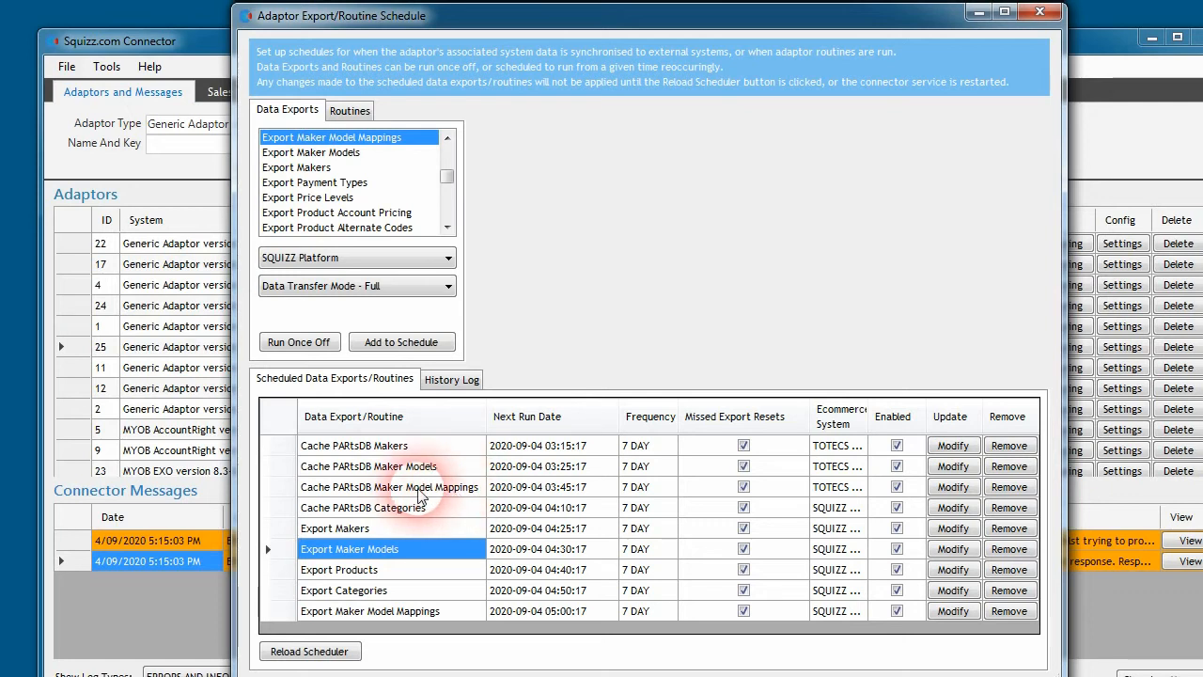
Review the Categories and Export Makers schedule entries, keeping SQUIZZ Platform as ecommerce system.
{"action": "left_click", "coordinate": [458, 506]}
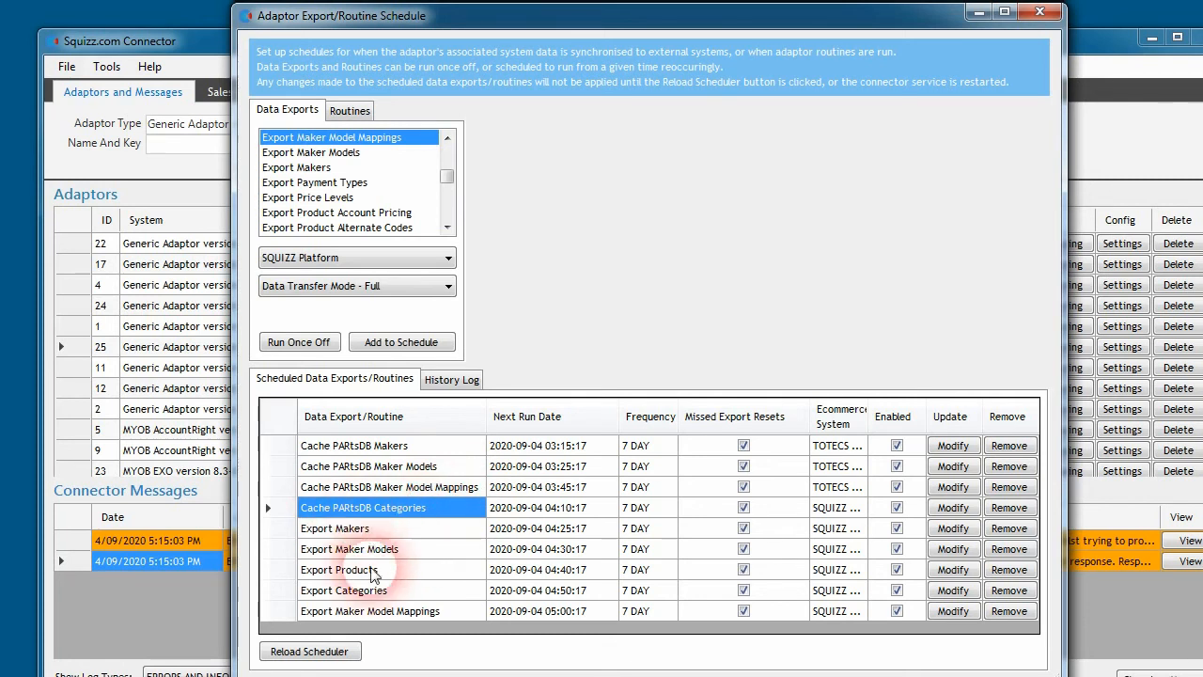
{"action": "left_click", "coordinate": [386, 530]}
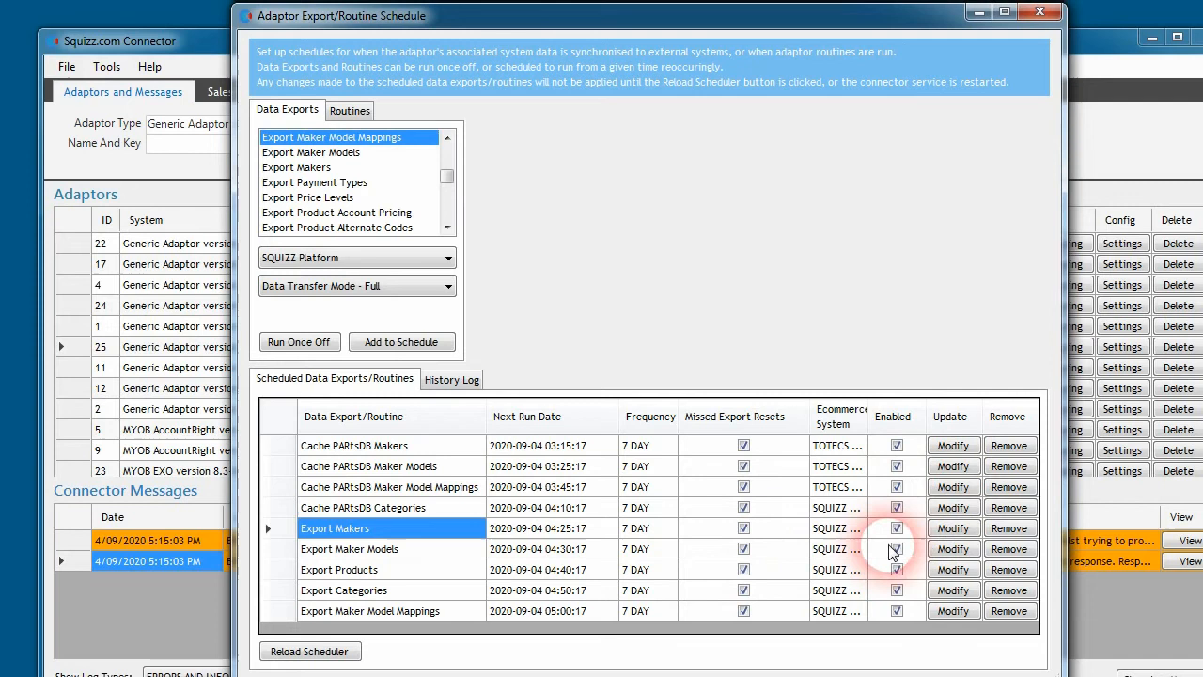
{"action": "left_click", "coordinate": [368, 166]}
{"action": "left_click", "coordinate": [357, 256]}
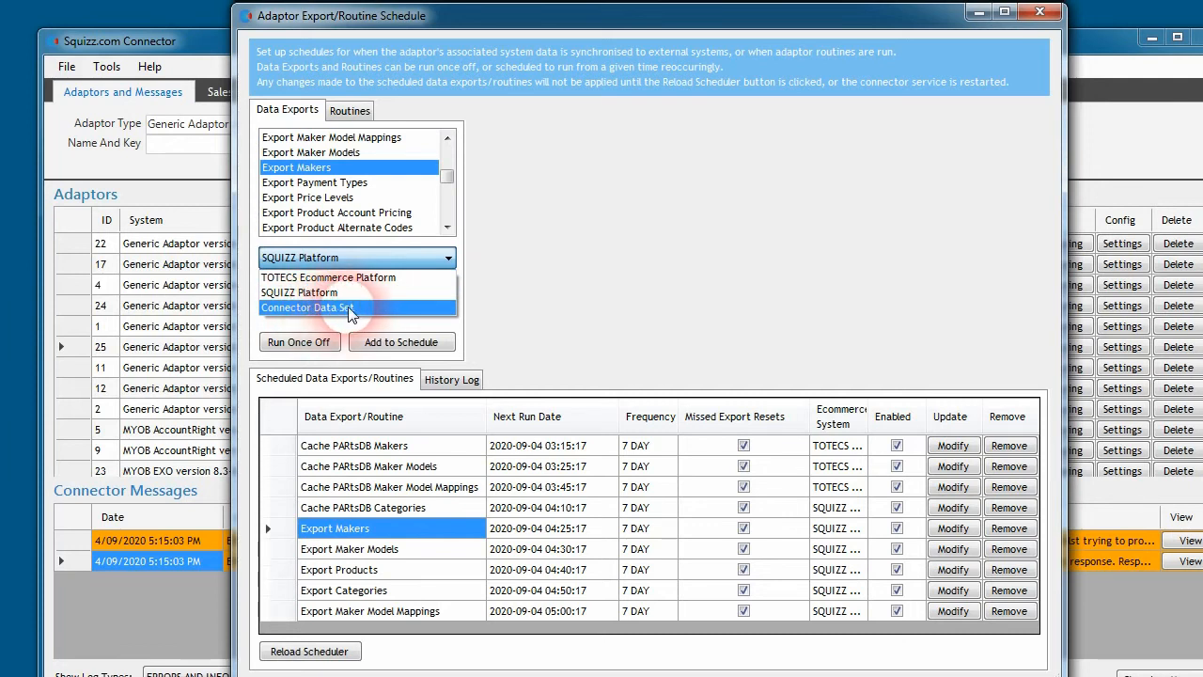
{"action": "left_click", "coordinate": [522, 317]}
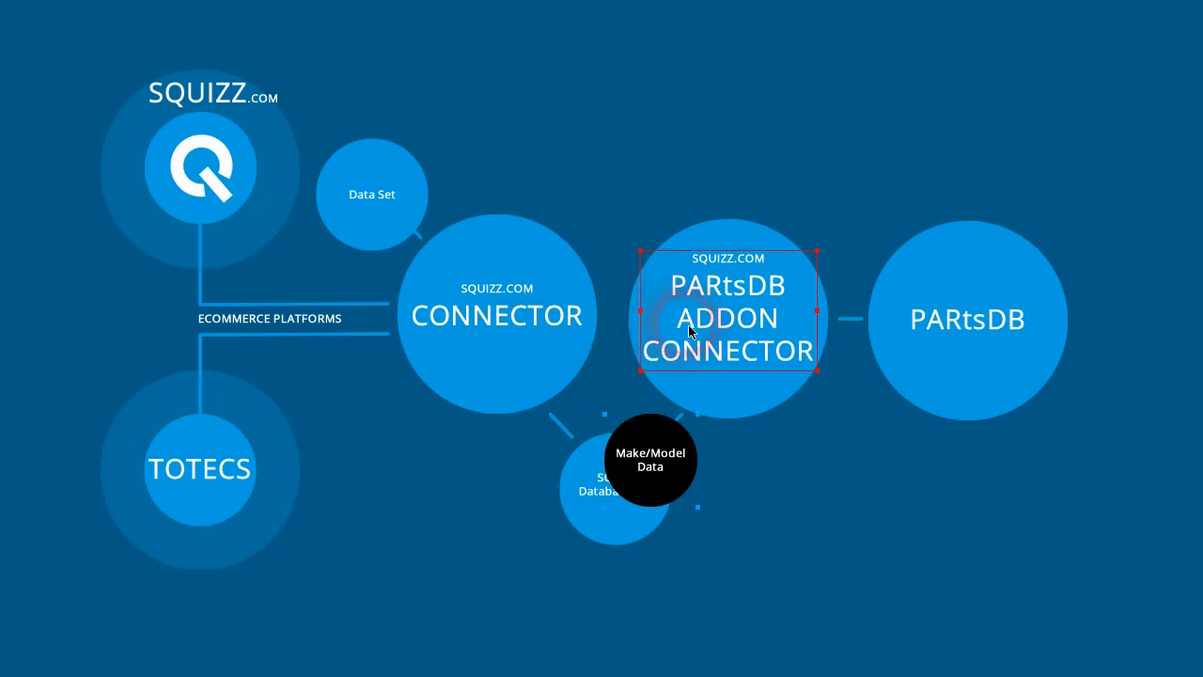
Select the CONNECTOR circle to show the SQUIZZ, TOTECS, Connector and PARtsDB overview.
{"action": "left_click", "coordinate": [535, 350]}
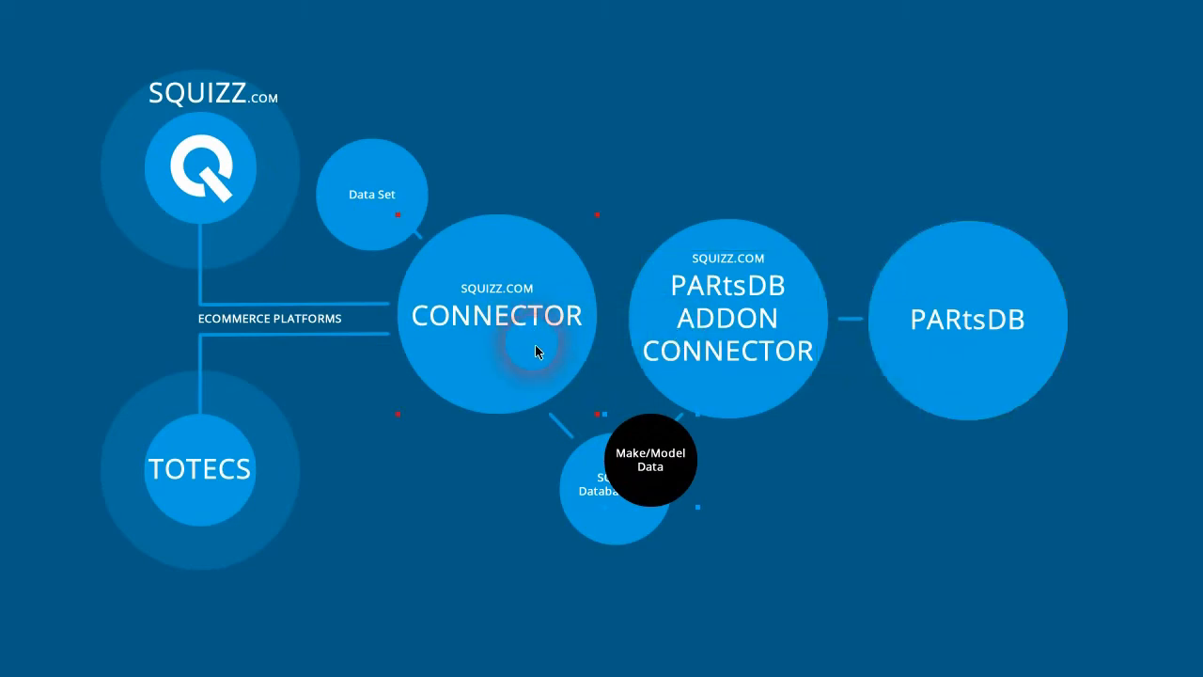
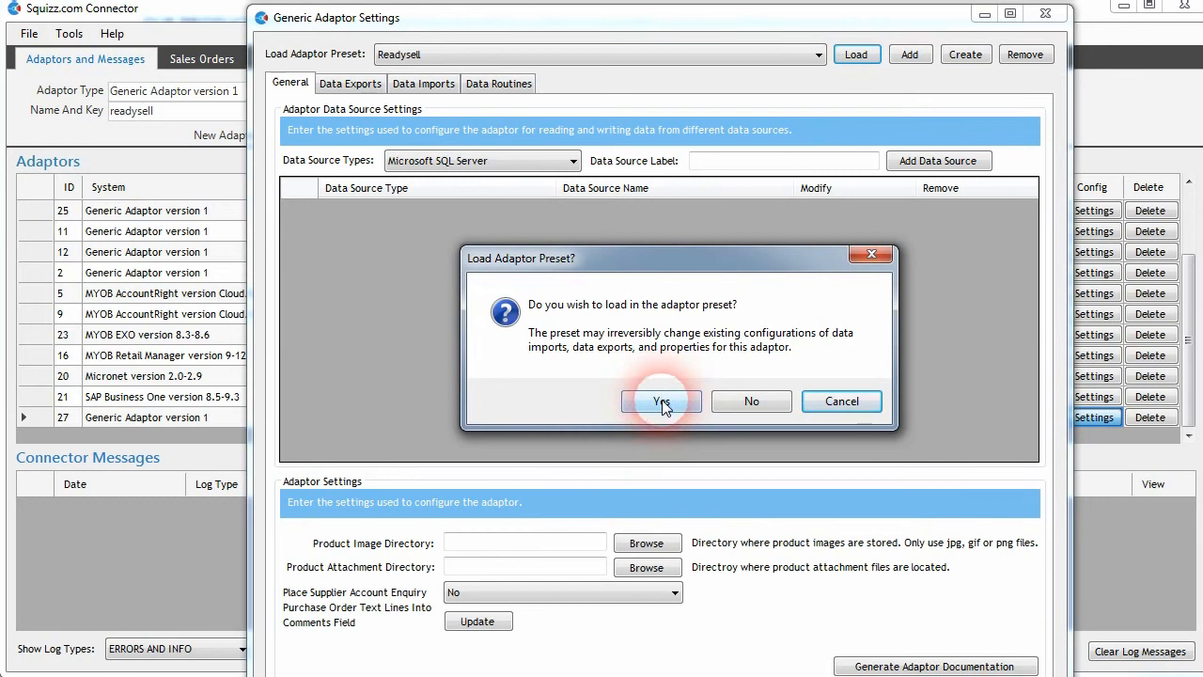
Load the Readysell preset and enlarge the Data Hook Settings window to check the Key Category ID Prefix.
{"action": "left_click", "coordinate": [661, 402]}
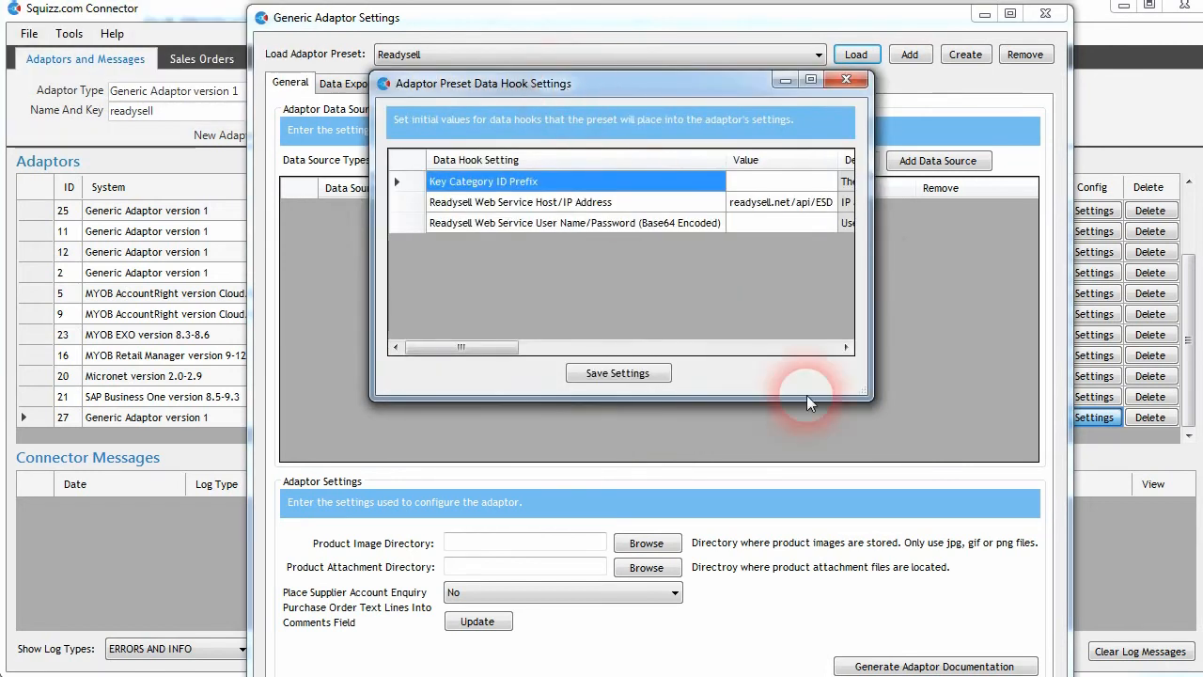
{"action": "left_click_drag", "start_coordinate": [866, 392], "coordinate": [1097, 471]}
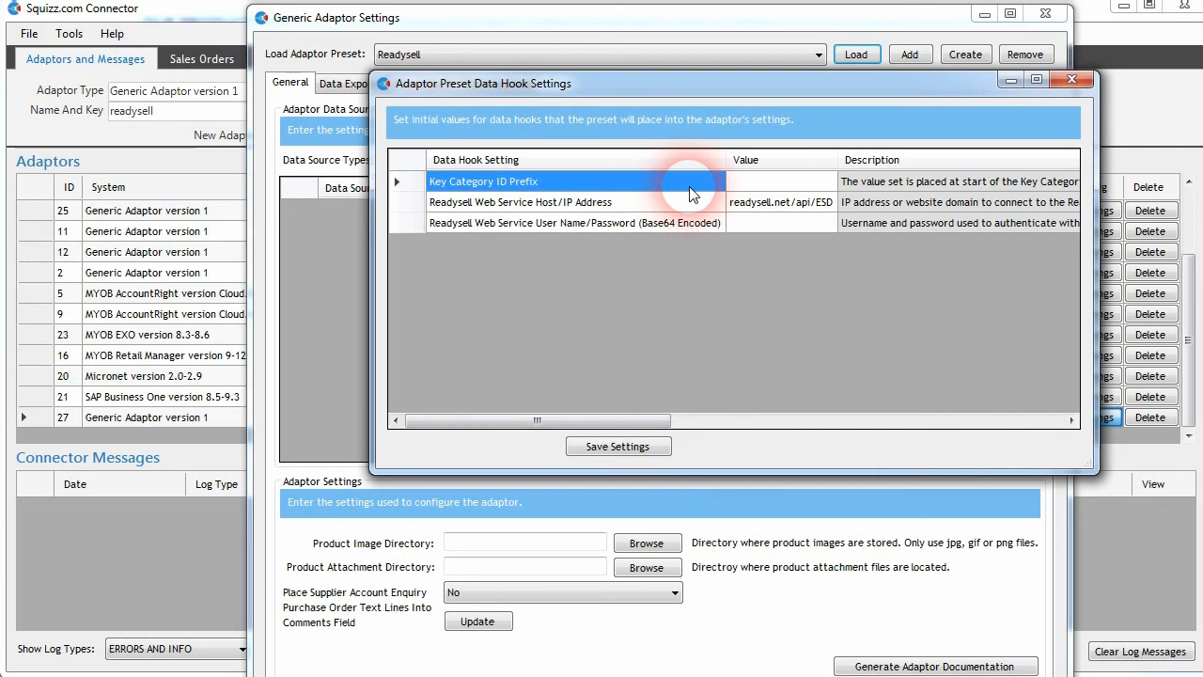
{"action": "left_click", "coordinate": [764, 184]}
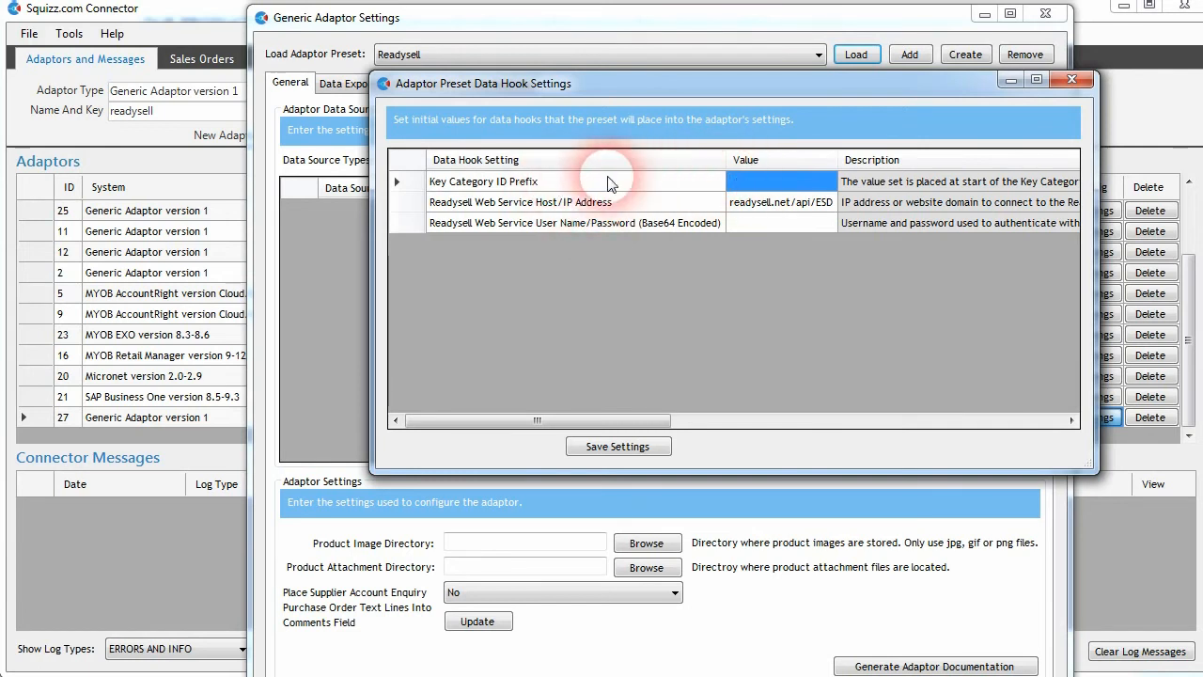
{"action": "mouse_move", "coordinate": [558, 420]}
{"action": "left_mouse_down"}
{"action": "mouse_move", "coordinate": [633, 423]}
{"action": "mouse_move", "coordinate": [558, 420]}
{"action": "left_mouse_up"}
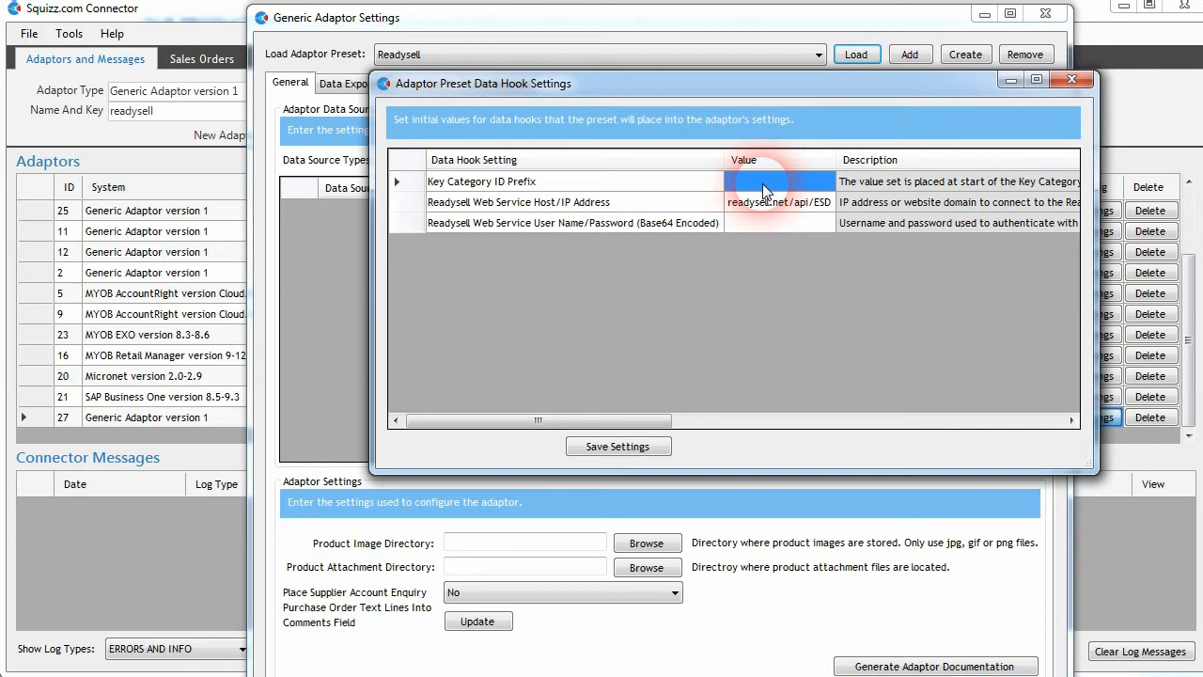
{"action": "type", "text": "RSCT-"}
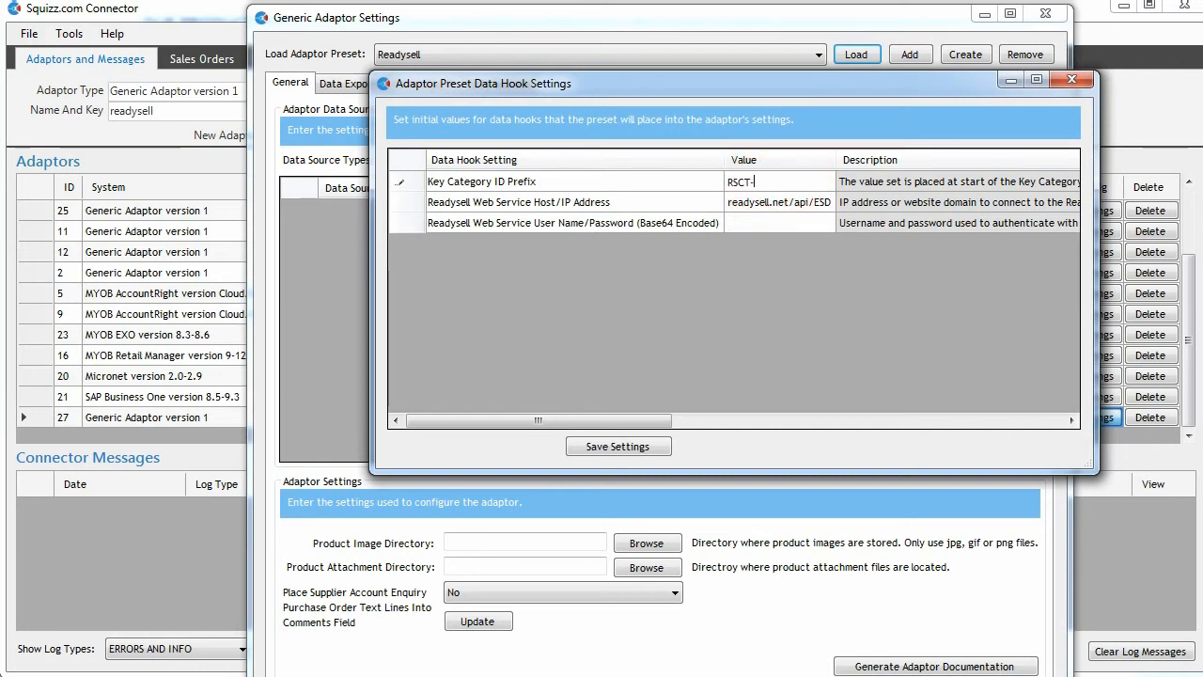
Review the web service host and user name/password values, then close both settings windows.
{"action": "left_click", "coordinate": [743, 208]}
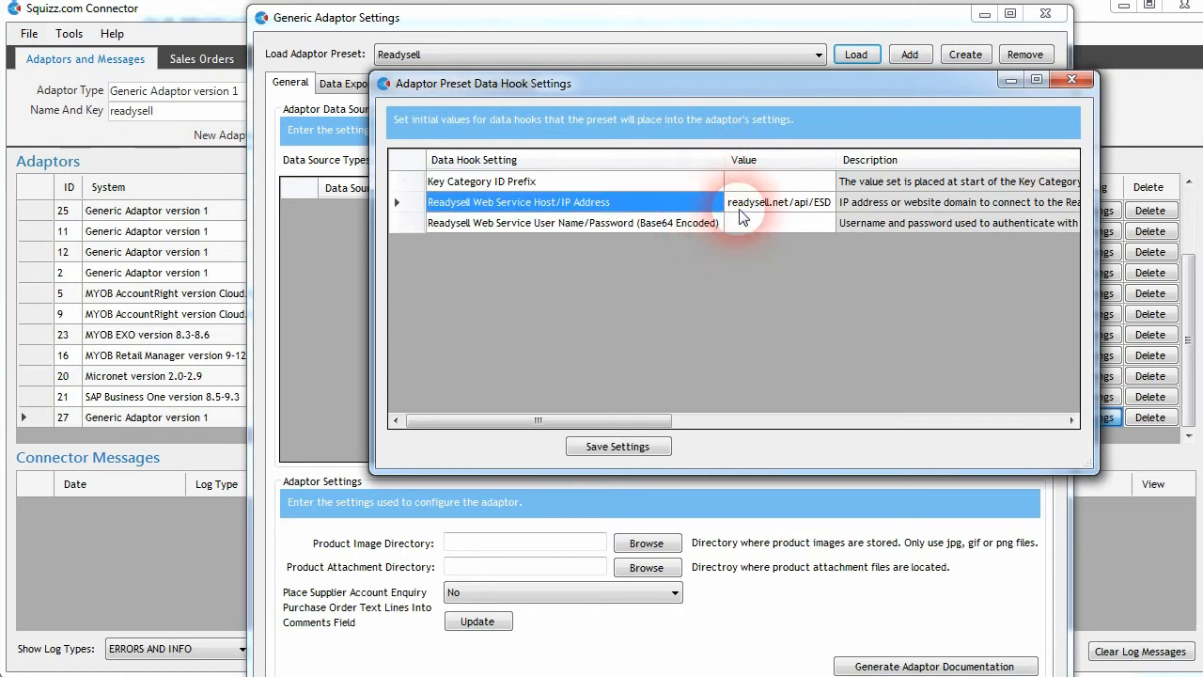
{"action": "left_click", "coordinate": [809, 211]}
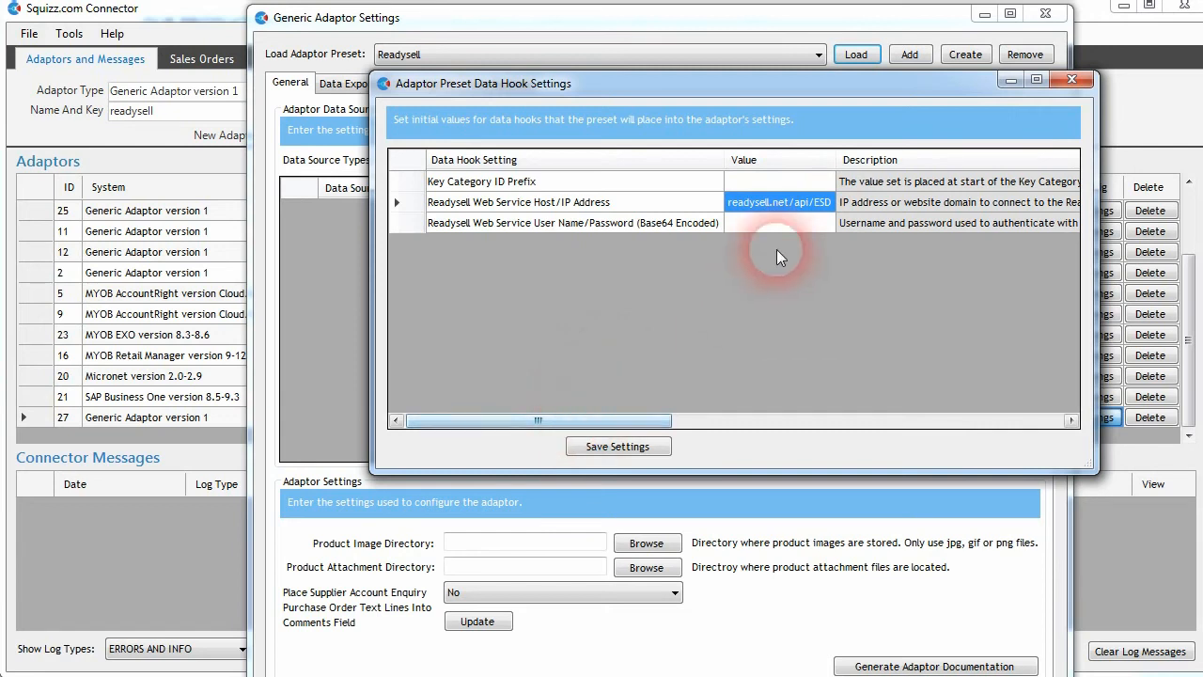
{"action": "mouse_move", "coordinate": [638, 413]}
{"action": "left_mouse_down"}
{"action": "mouse_move", "coordinate": [859, 402]}
{"action": "mouse_move", "coordinate": [624, 412]}
{"action": "left_mouse_up"}
{"action": "left_click", "coordinate": [740, 226]}
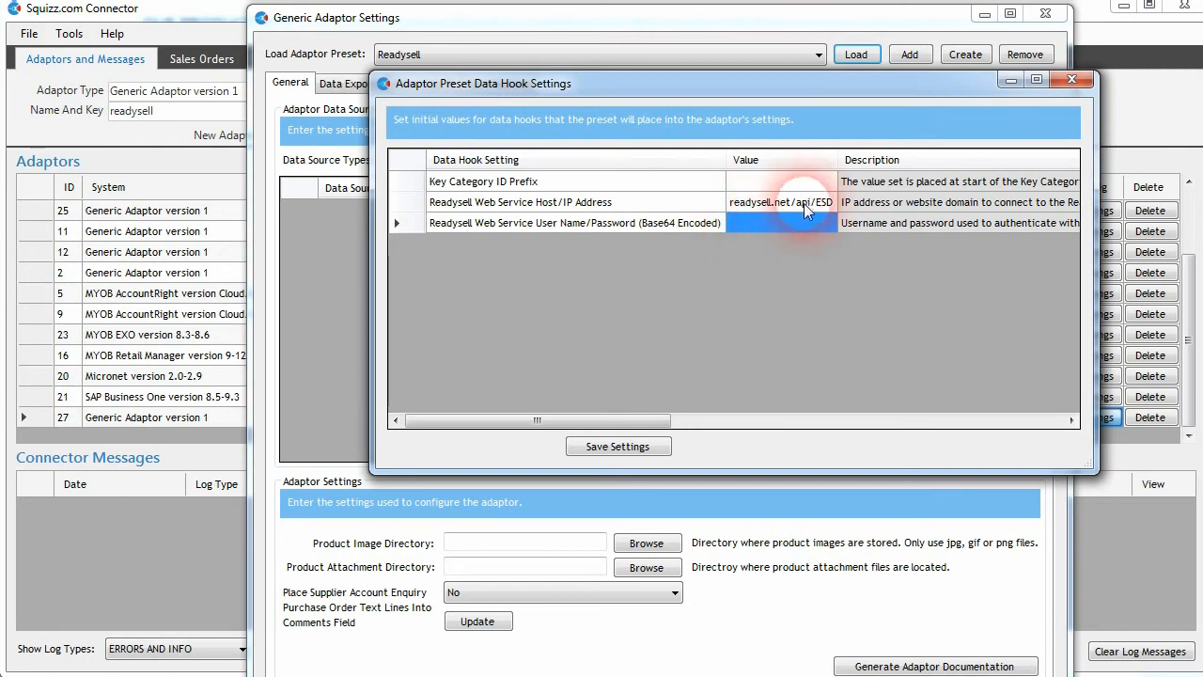
{"action": "left_click", "coordinate": [1072, 82]}
{"action": "left_click", "coordinate": [1044, 13]}
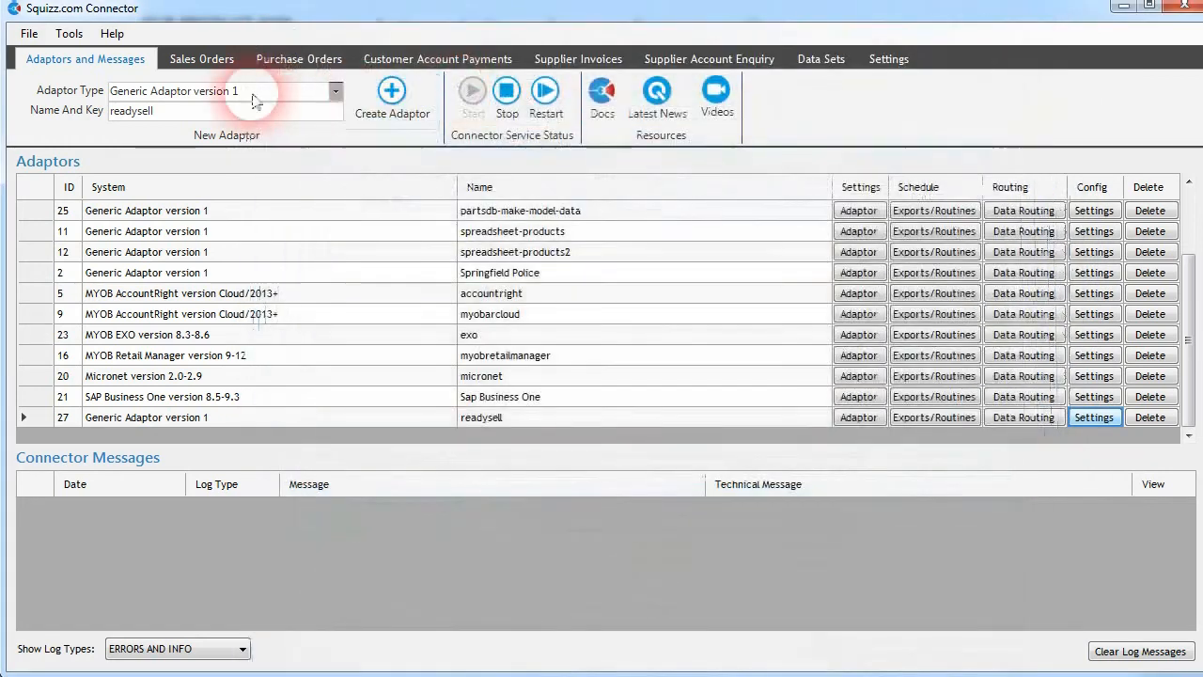
Base64-encode the Readysell API credentials in the Base64 Text Encoder/Decoder and select the output.
{"action": "left_click", "coordinate": [69, 34]}
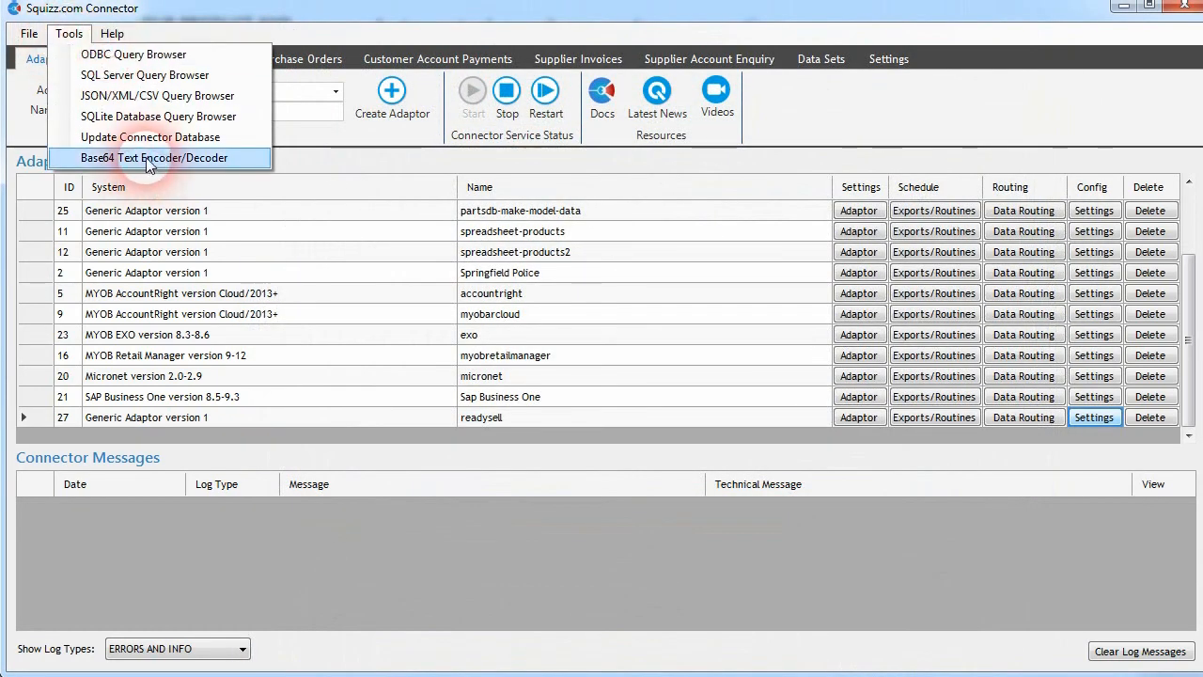
{"action": "left_click", "coordinate": [184, 161]}
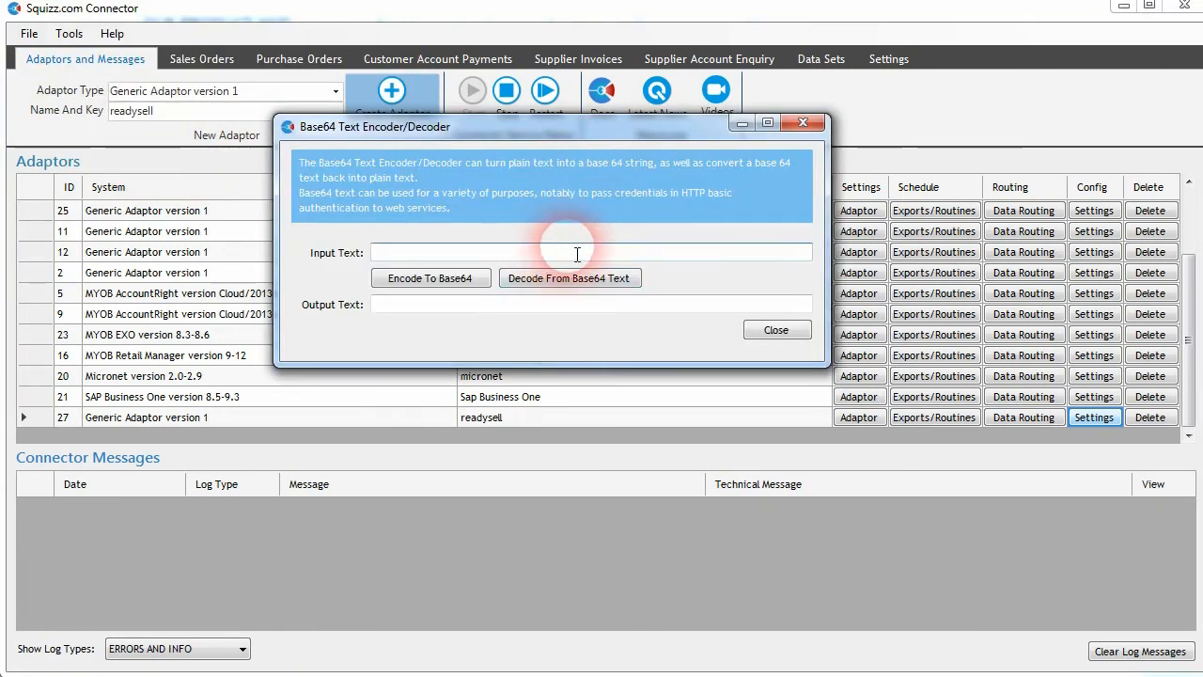
{"action": "type", "text": "readysel"}
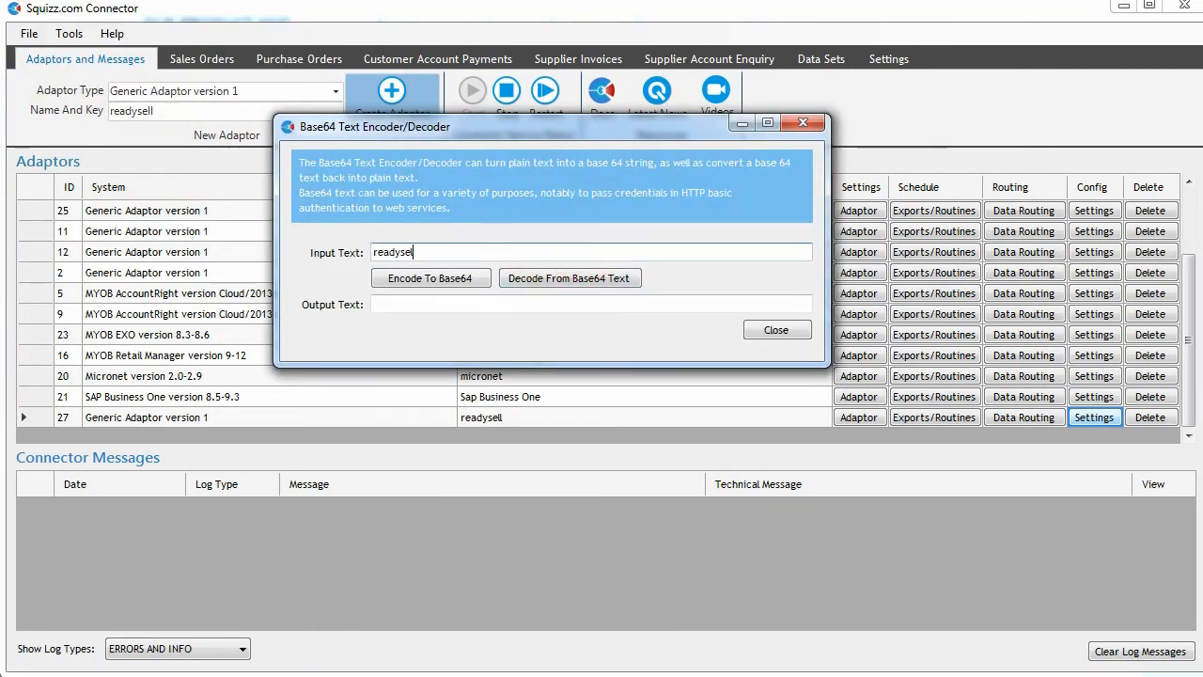
{"action": "type", "text": "lapiuser:examplepassword"}
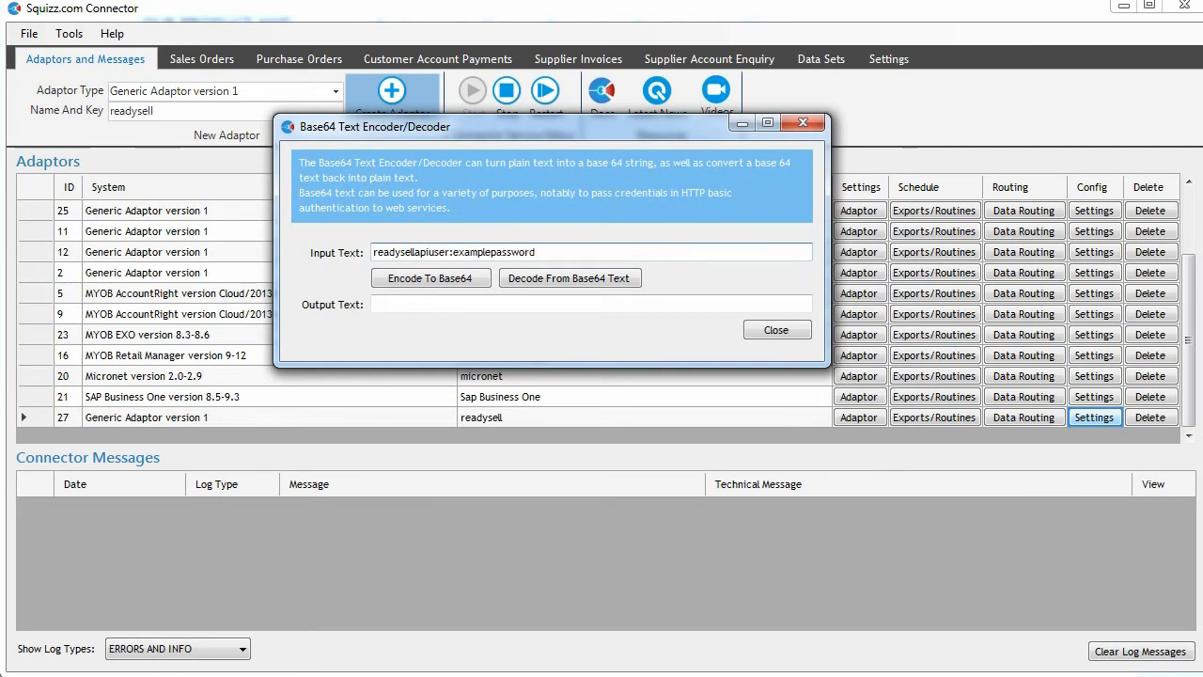
{"action": "left_click", "coordinate": [443, 282]}
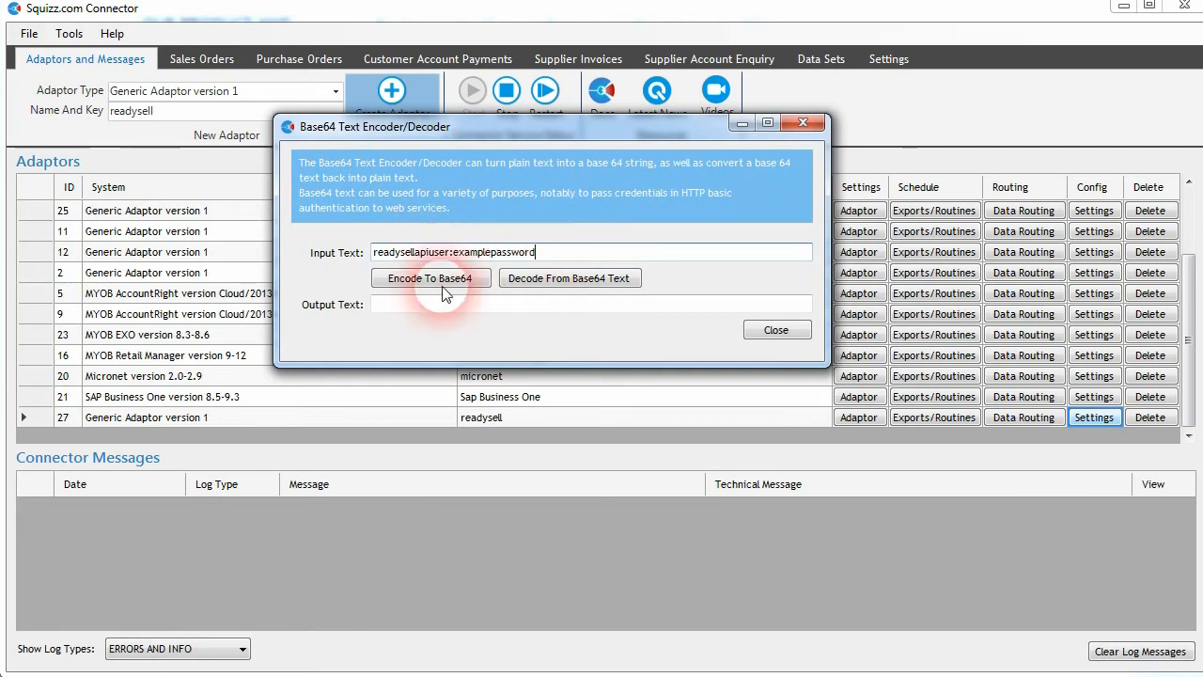
{"action": "left_click", "coordinate": [598, 316]}
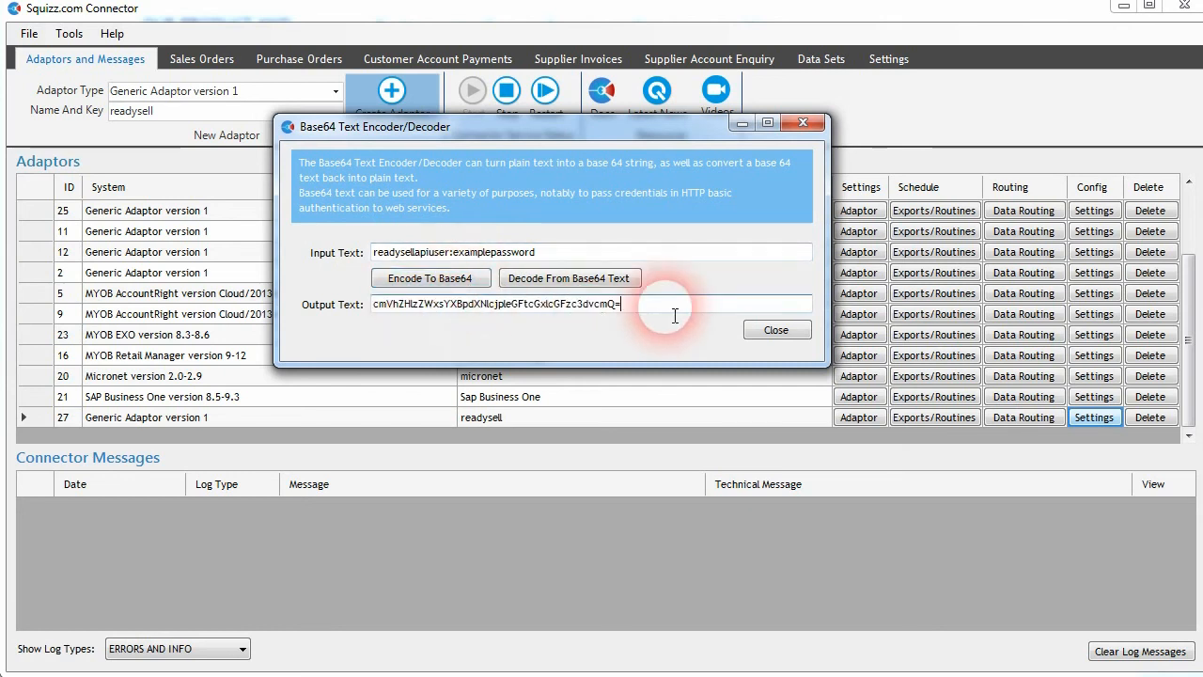
{"action": "left_click_drag", "start_coordinate": [374, 304], "coordinate": [618, 306]}
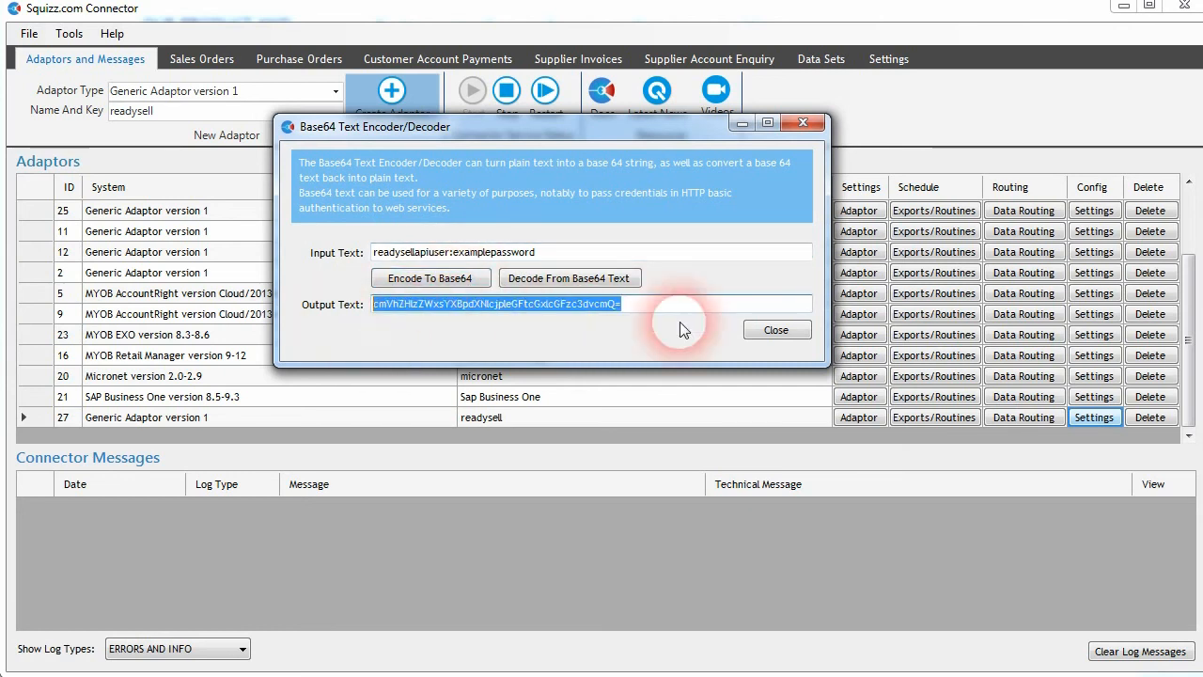
Paste the encoded credentials into the preset's User Name/Password data hook value.
{"action": "left_click", "coordinate": [773, 332]}
{"action": "left_click", "coordinate": [1092, 418]}
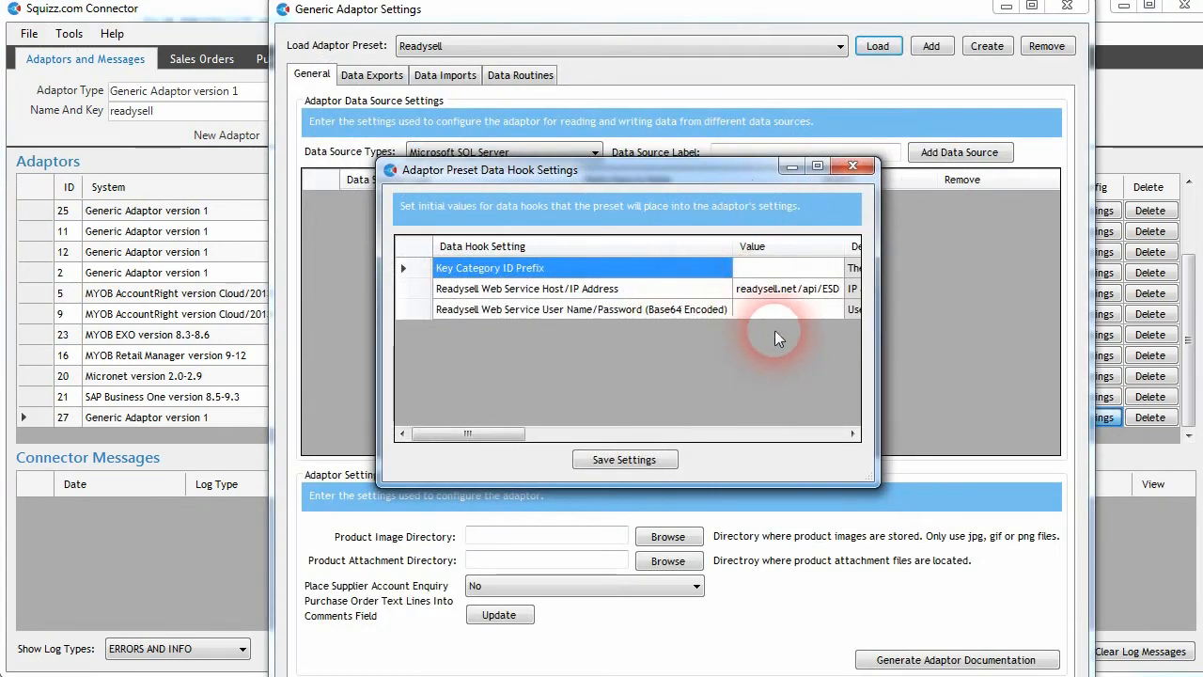
{"action": "left_click", "coordinate": [780, 309]}
{"action": "key", "text": "ctrl+v"}
Save the data hook settings and acknowledge the preset-loaded messages.
{"action": "mouse_move", "coordinate": [503, 434]}
{"action": "left_mouse_down"}
{"action": "mouse_move", "coordinate": [542, 435]}
{"action": "mouse_move", "coordinate": [505, 438]}
{"action": "left_mouse_up"}
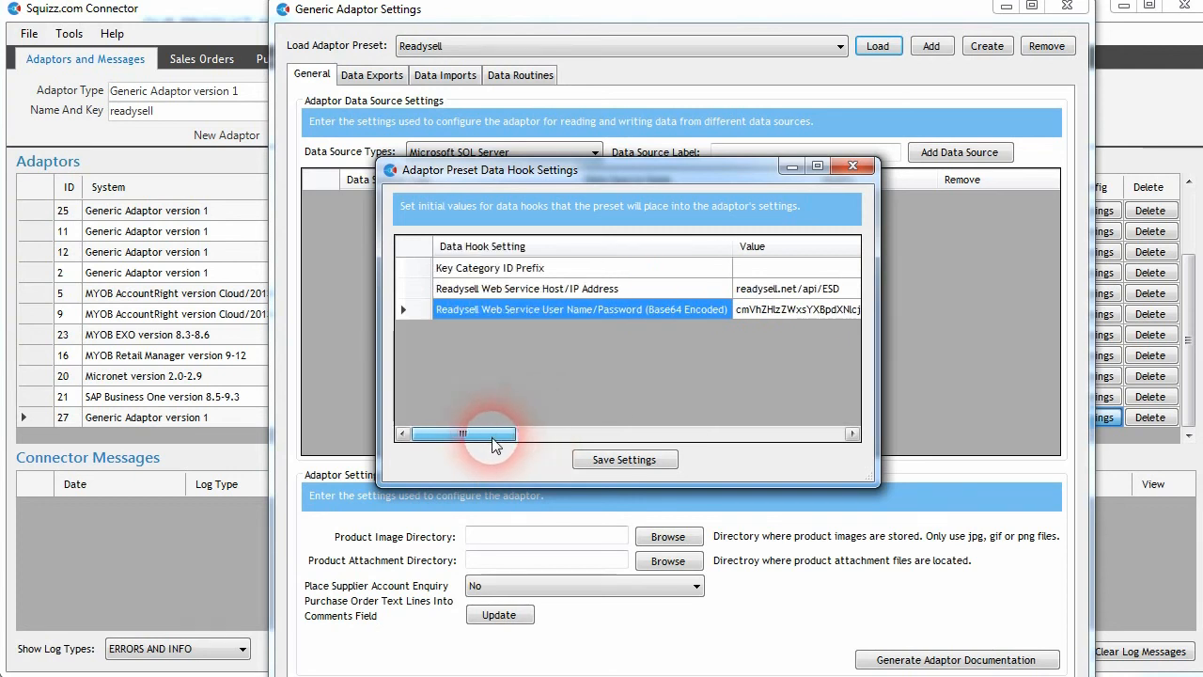
{"action": "left_click", "coordinate": [623, 460]}
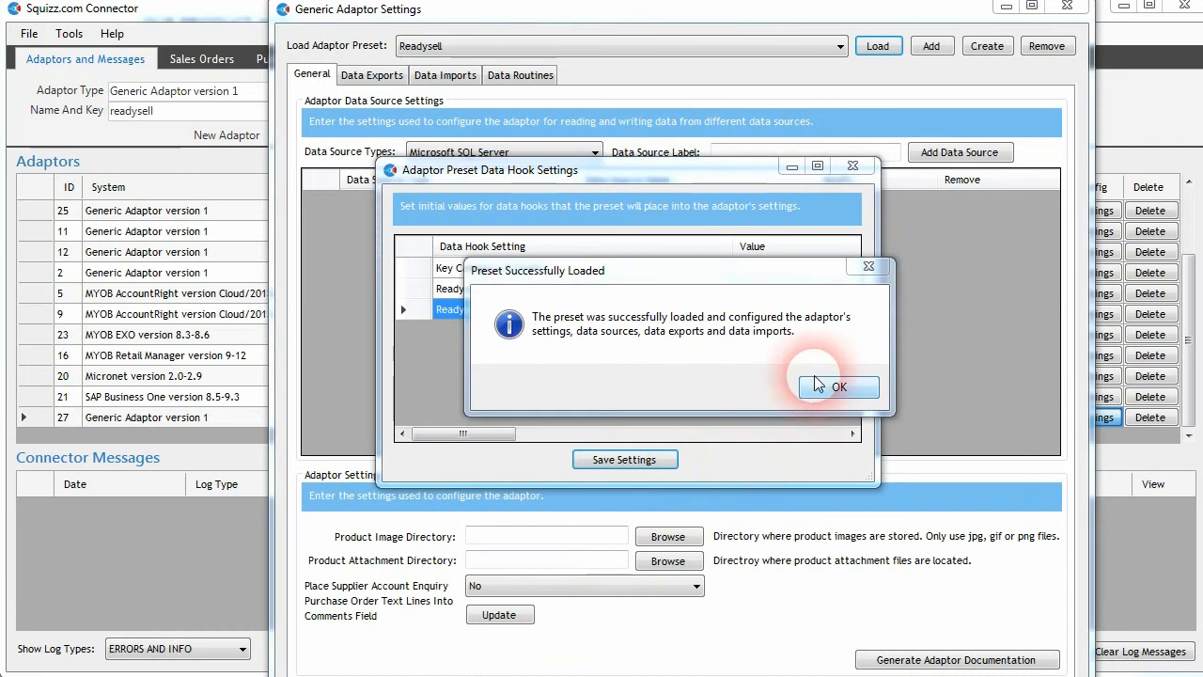
{"action": "left_click", "coordinate": [840, 386]}
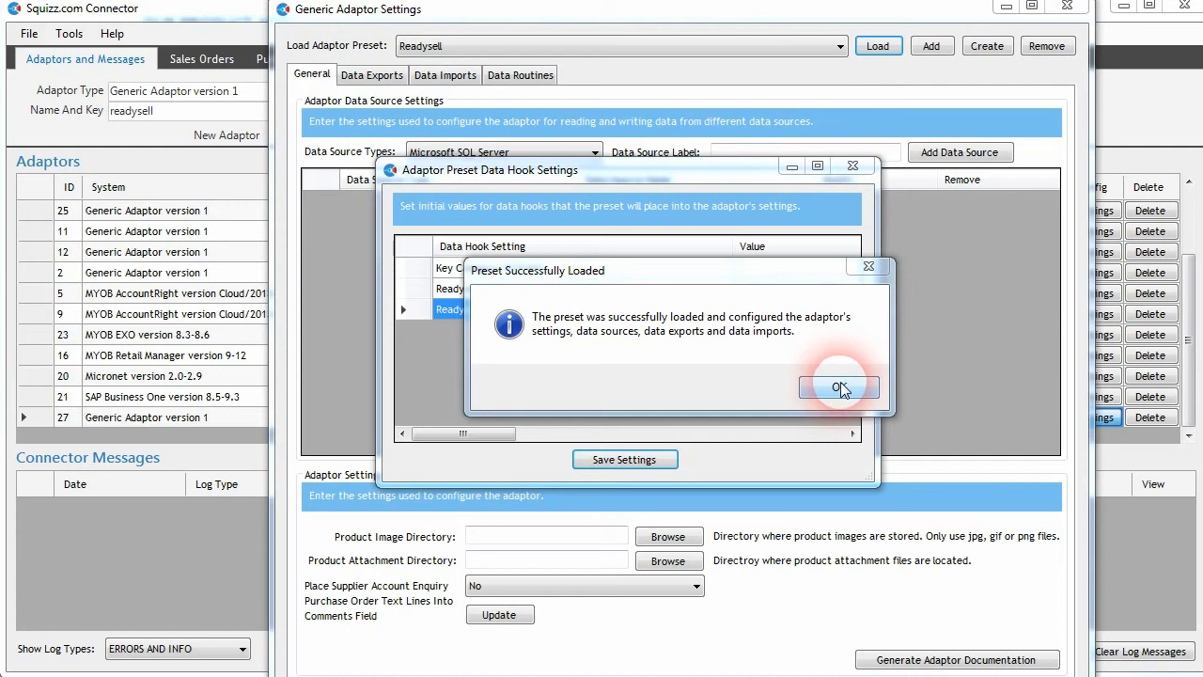
{"action": "left_click", "coordinate": [840, 387]}
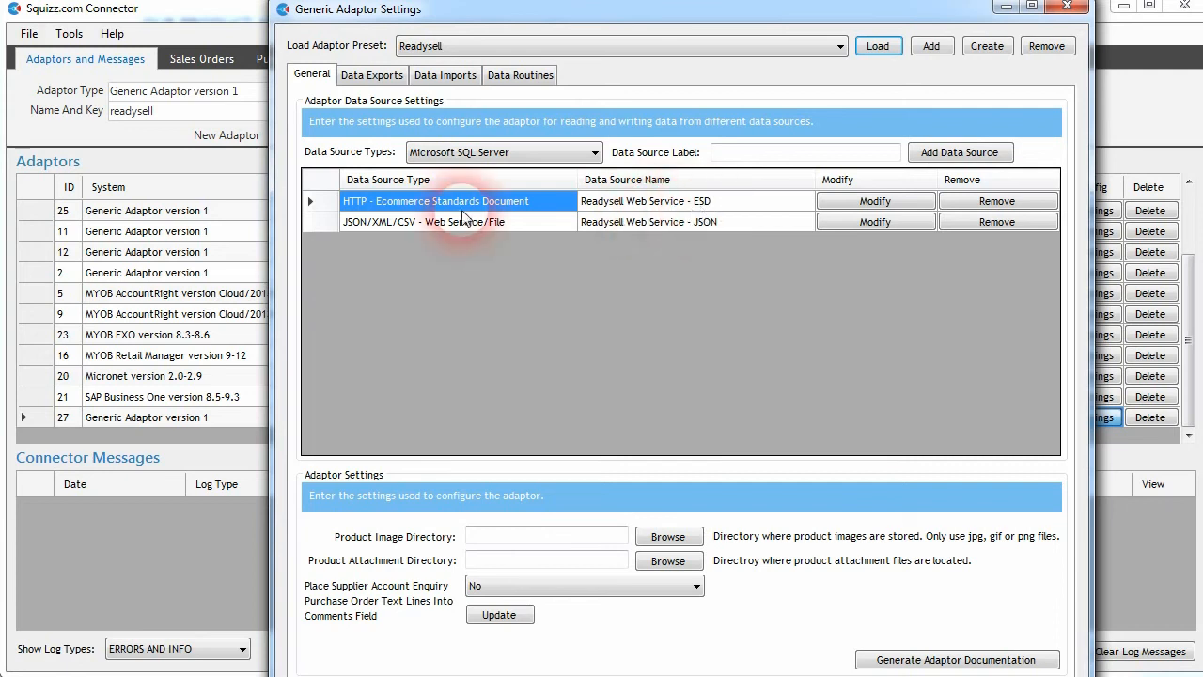
Generate the adaptor documentation and save it as readysell-adaptor.html.
{"action": "left_click", "coordinate": [709, 223]}
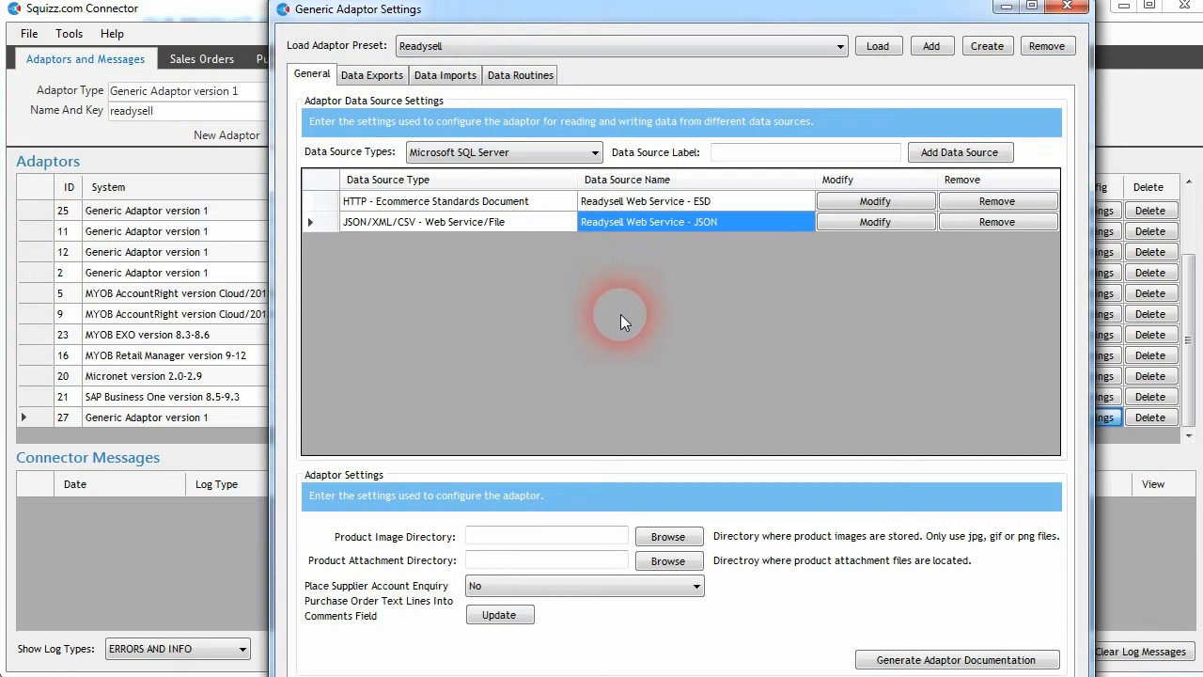
{"action": "left_click", "coordinate": [941, 662]}
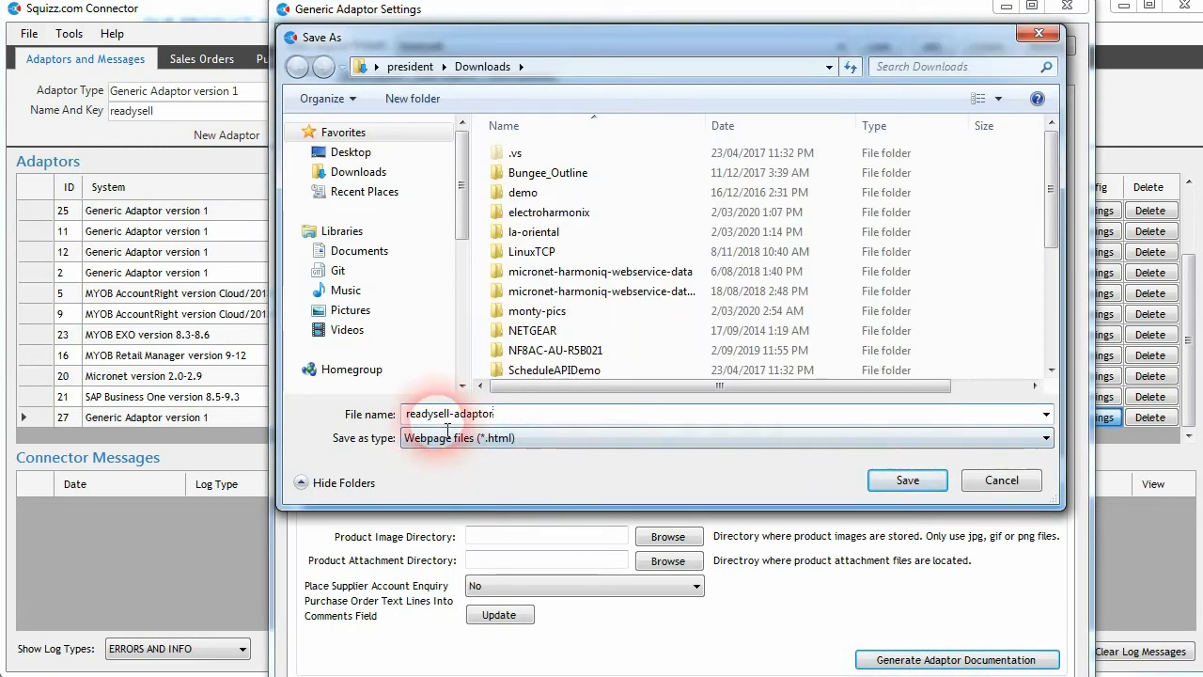
{"action": "left_click", "coordinate": [896, 481]}
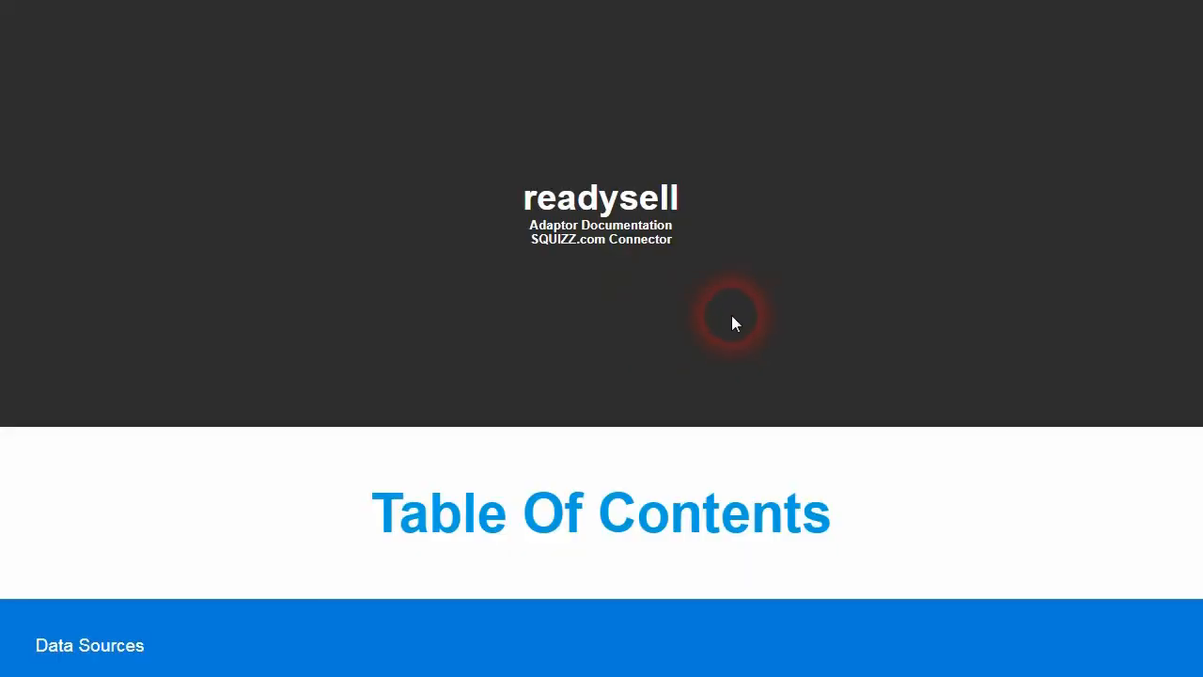
{"action": "scroll", "coordinate": [622, 338], "scroll_direction": "down", "scroll_amount": 4}
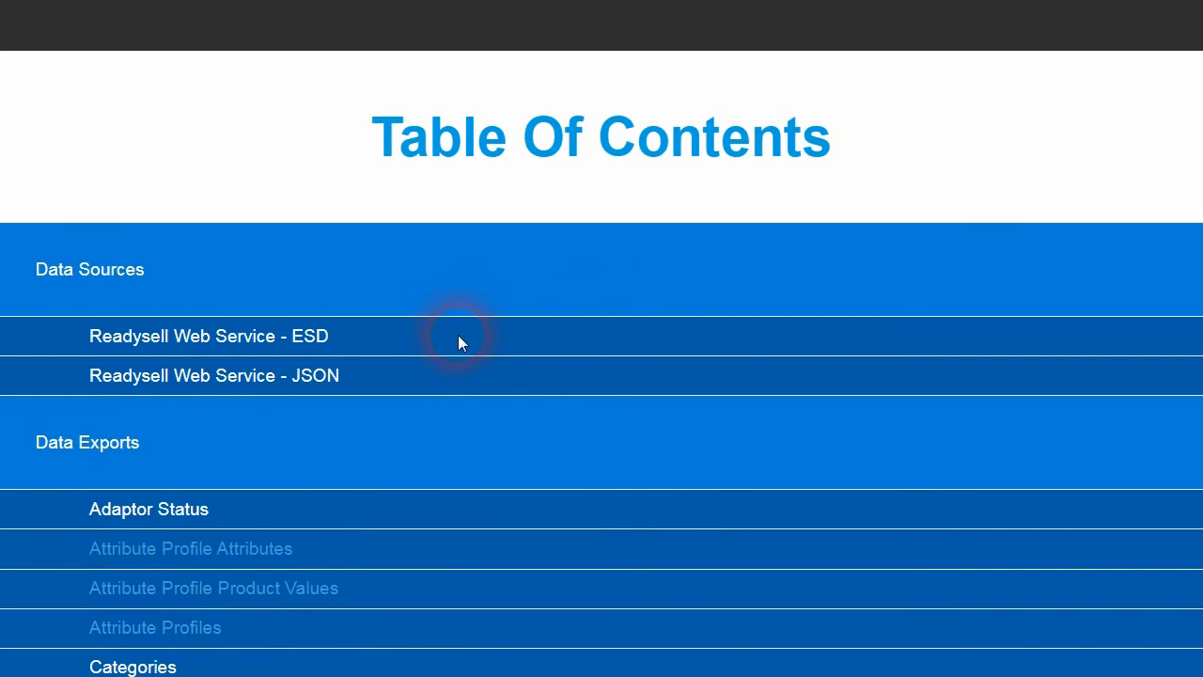
{"action": "scroll", "coordinate": [423, 329], "scroll_direction": "down", "scroll_amount": 4}
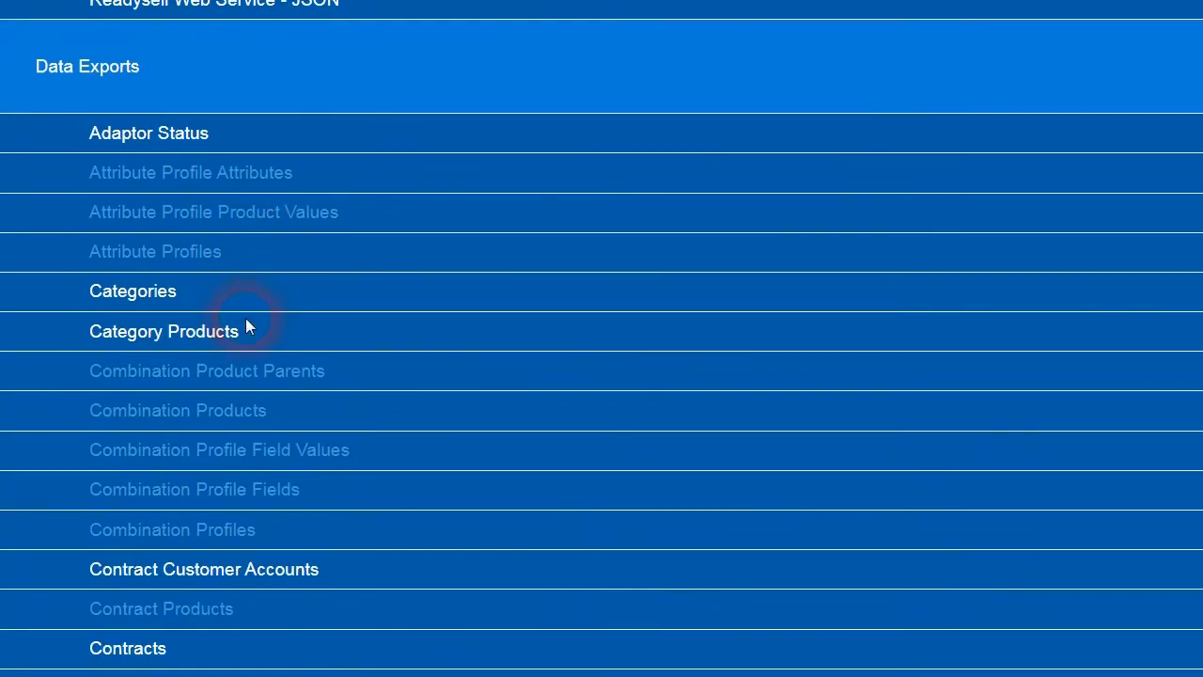
{"action": "scroll", "coordinate": [141, 296], "scroll_direction": "down", "scroll_amount": 1}
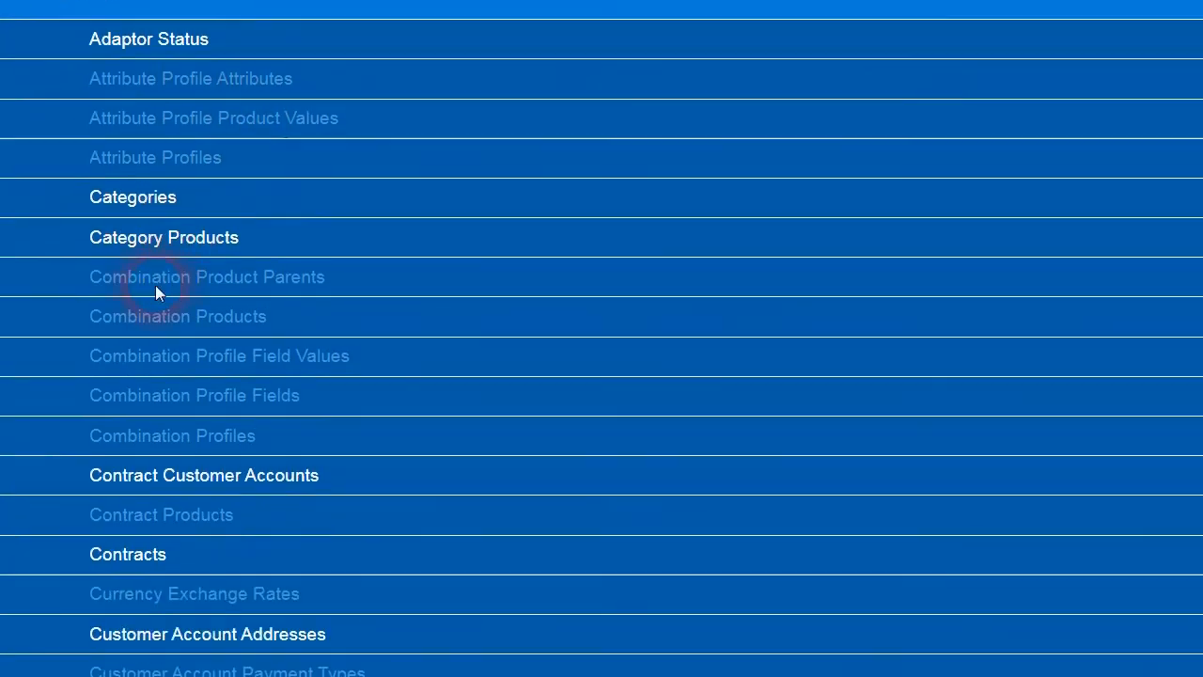
{"action": "scroll", "coordinate": [172, 178], "scroll_direction": "up", "scroll_amount": 1}
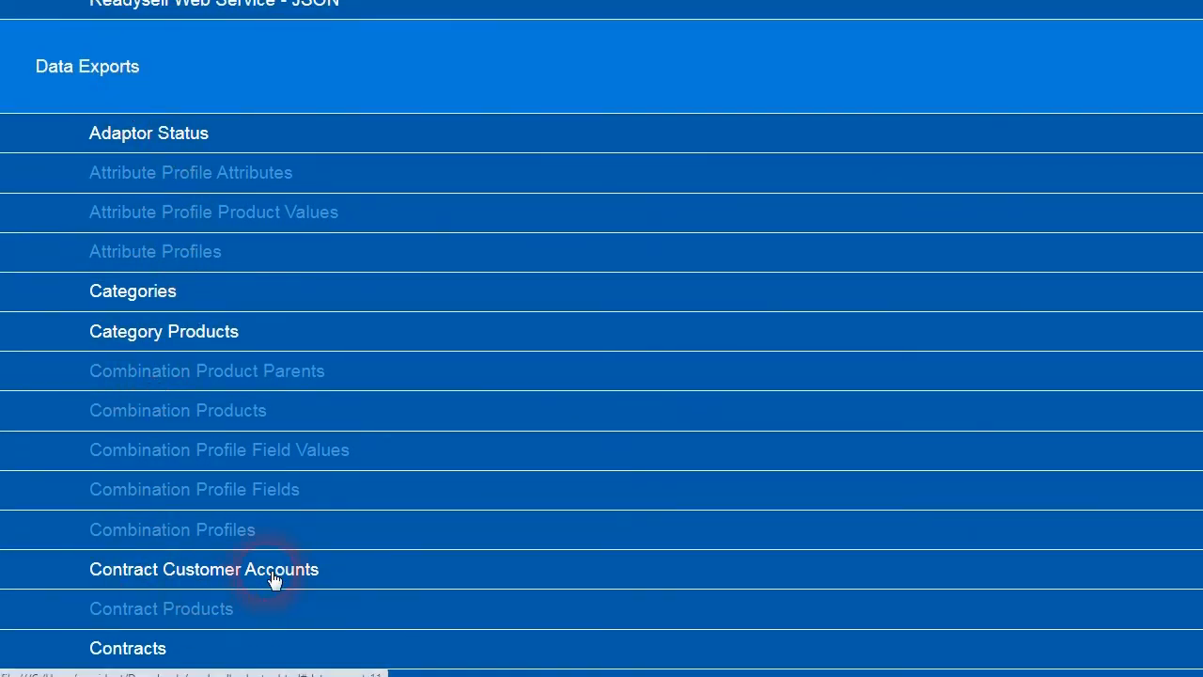
{"action": "scroll", "coordinate": [240, 505], "scroll_direction": "down", "scroll_amount": 2}
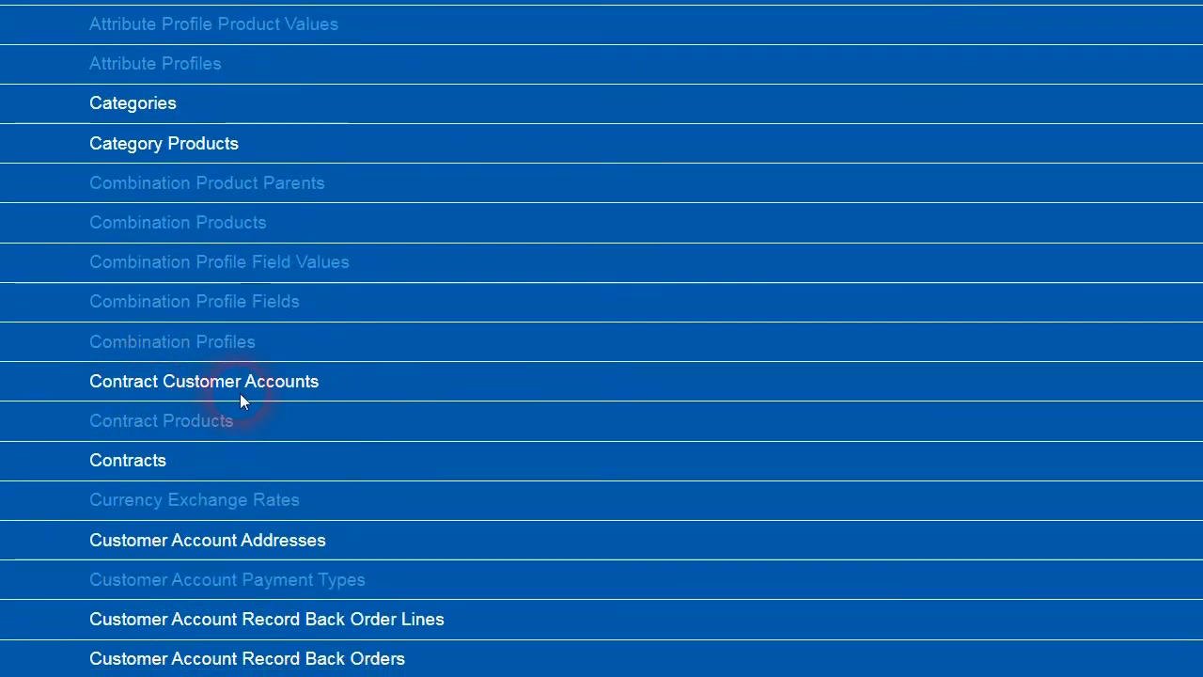
{"action": "scroll", "coordinate": [141, 480], "scroll_direction": "down", "scroll_amount": 2}
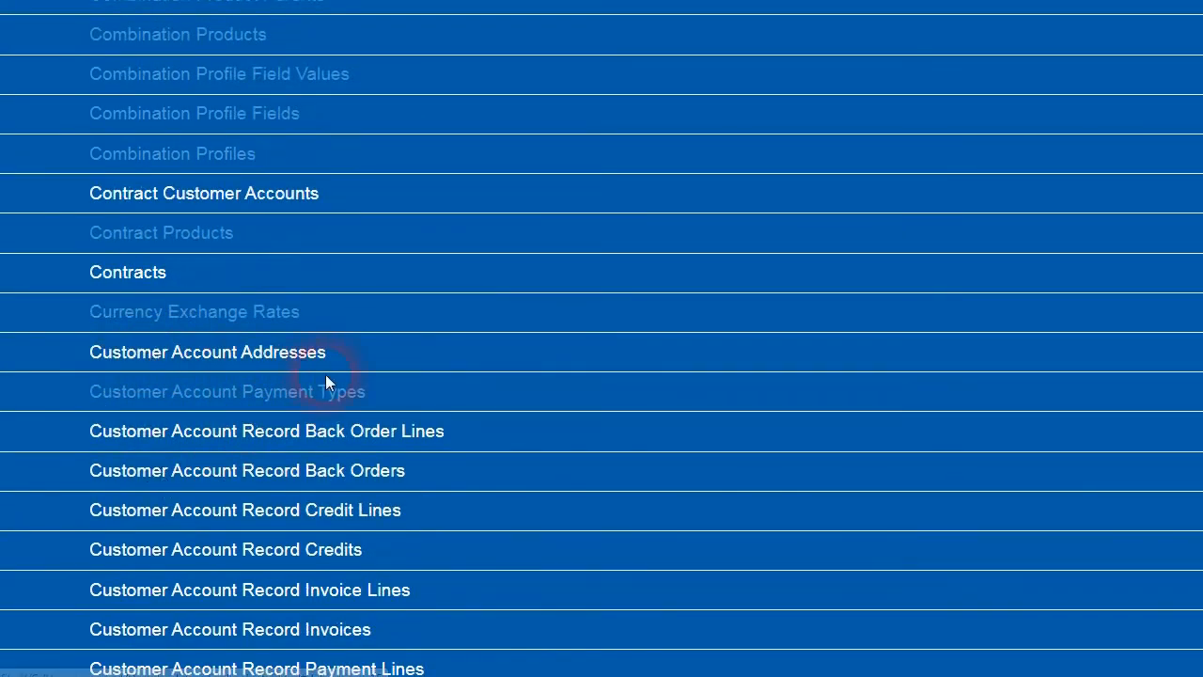
{"action": "scroll", "coordinate": [230, 442], "scroll_direction": "down", "scroll_amount": 4}
{"action": "scroll", "coordinate": [252, 348], "scroll_direction": "up", "scroll_amount": 1}
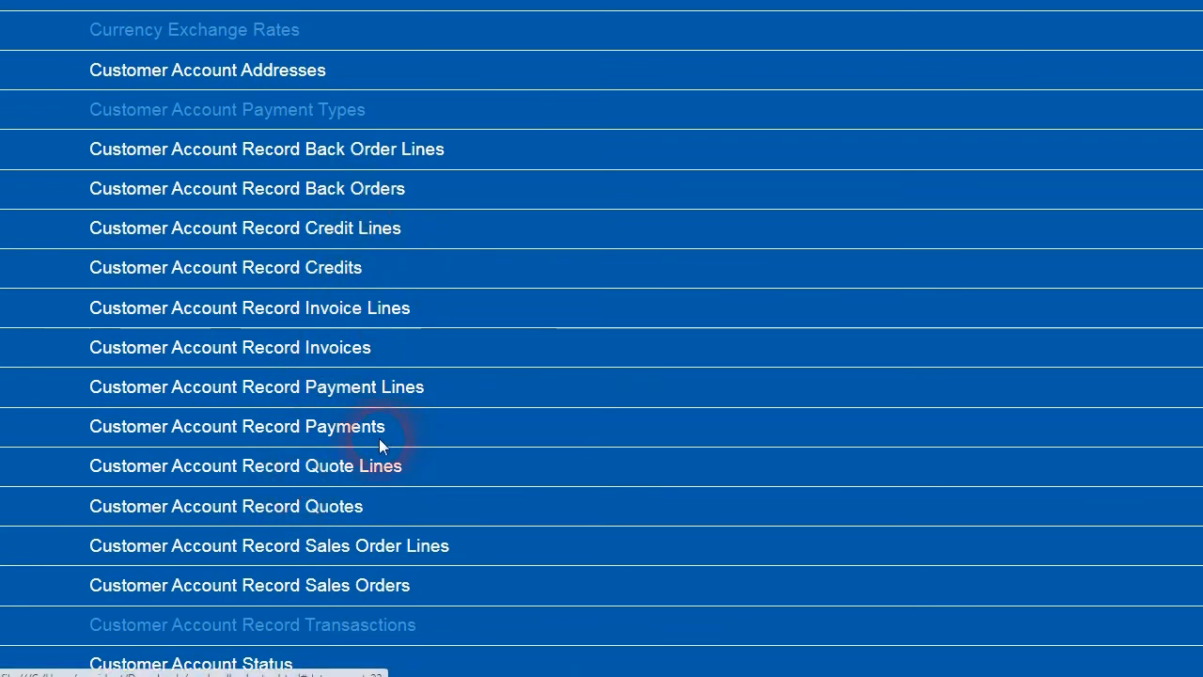
{"action": "scroll", "coordinate": [265, 354], "scroll_direction": "down", "scroll_amount": 3}
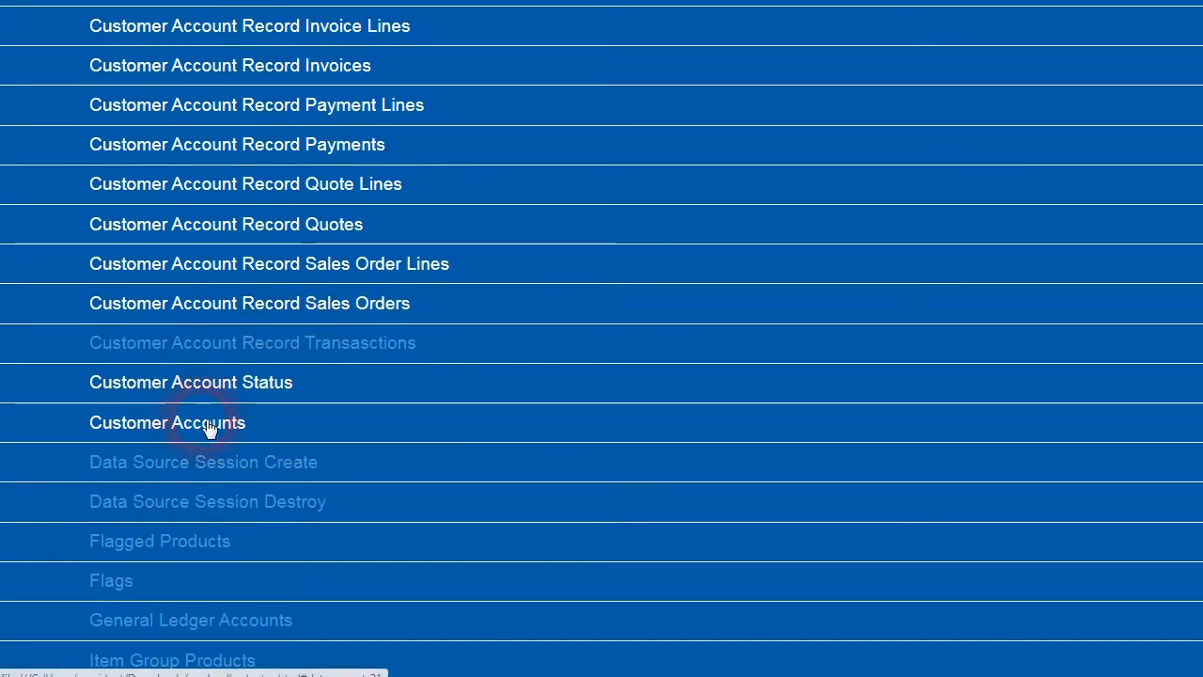
{"action": "scroll", "coordinate": [208, 428], "scroll_direction": "down", "scroll_amount": 5}
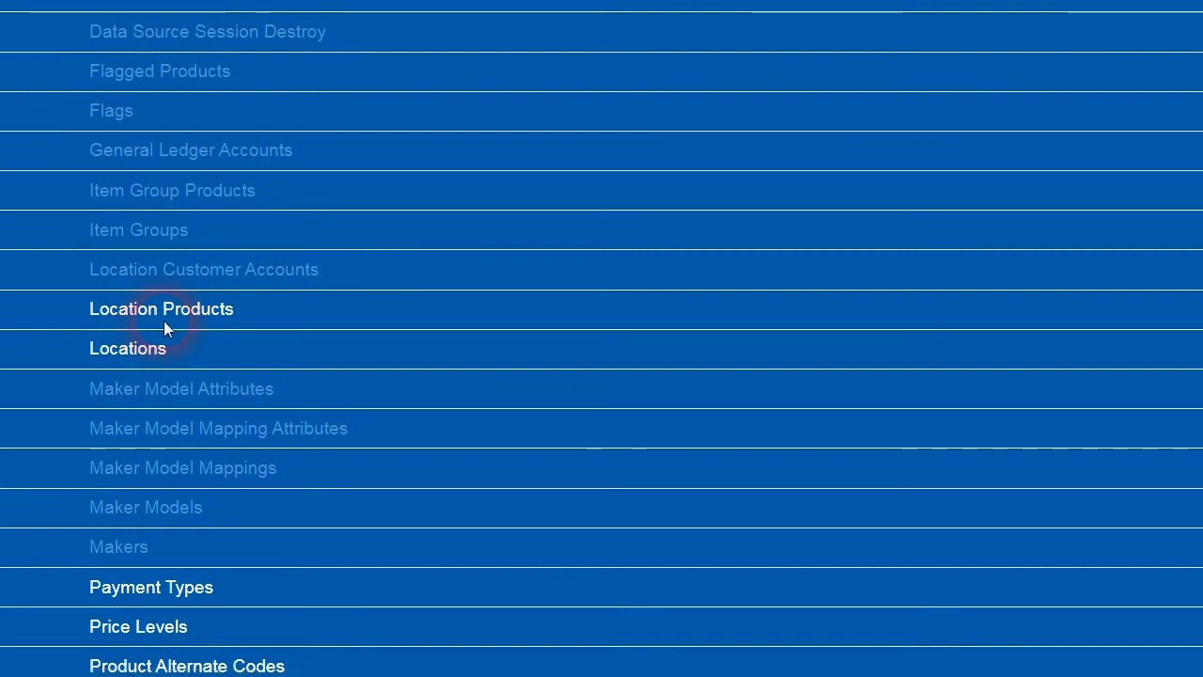
{"action": "scroll", "coordinate": [361, 346], "scroll_direction": "down", "scroll_amount": 3}
{"action": "scroll", "coordinate": [204, 338], "scroll_direction": "down", "scroll_amount": 1}
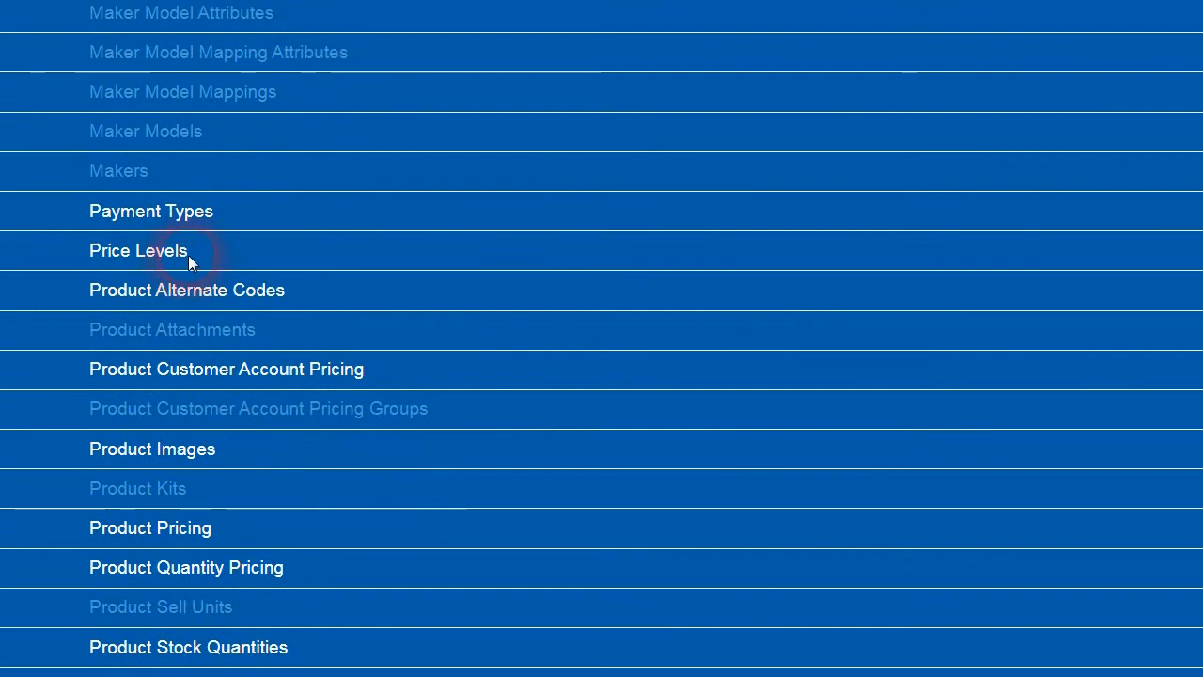
{"action": "scroll", "coordinate": [209, 300], "scroll_direction": "down", "scroll_amount": 1}
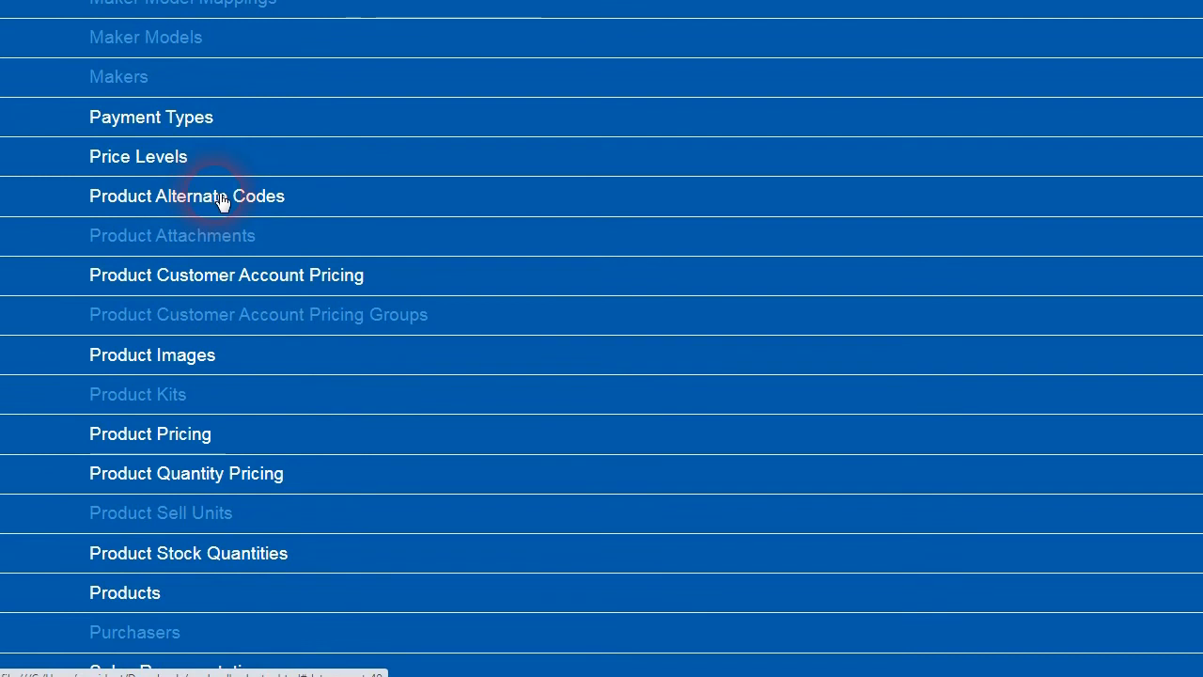
{"action": "scroll", "coordinate": [154, 297], "scroll_direction": "down", "scroll_amount": 1}
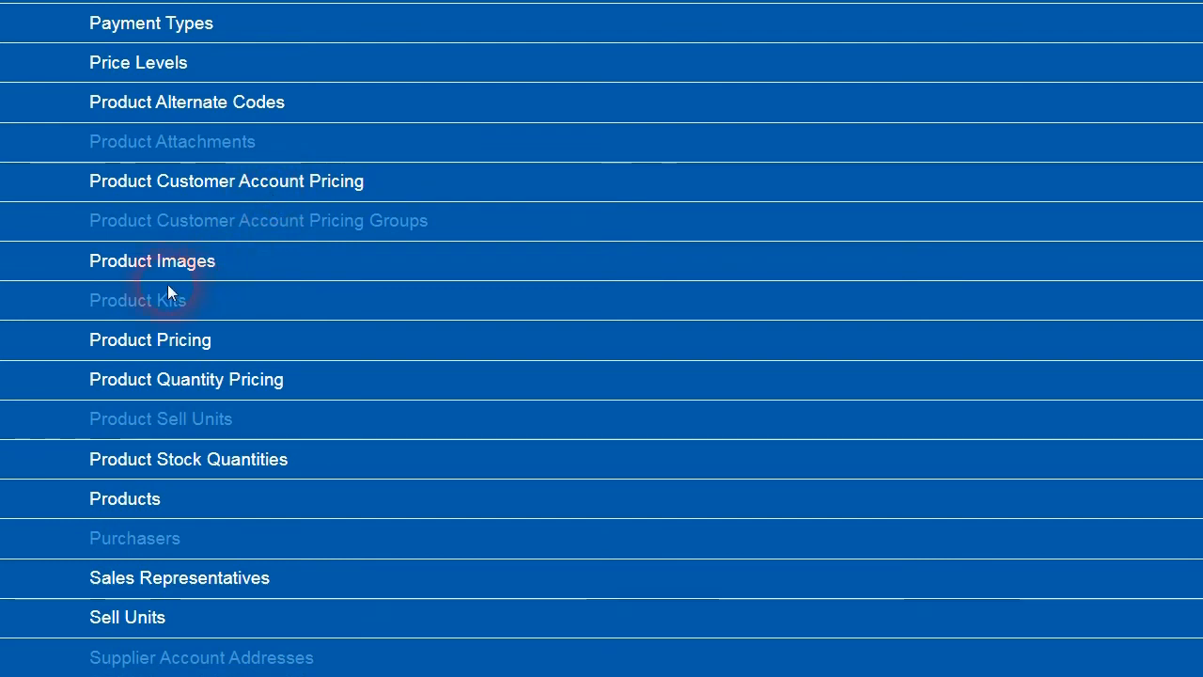
{"action": "scroll", "coordinate": [165, 320], "scroll_direction": "down", "scroll_amount": 1}
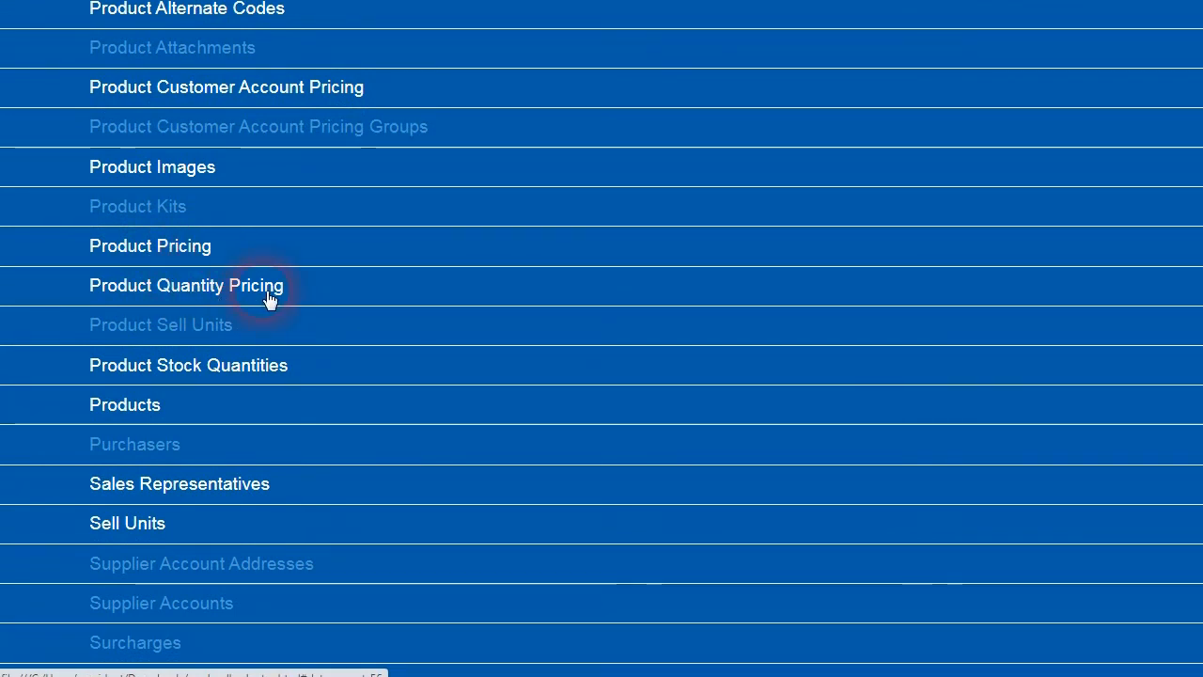
{"action": "scroll", "coordinate": [188, 291], "scroll_direction": "down", "scroll_amount": 1}
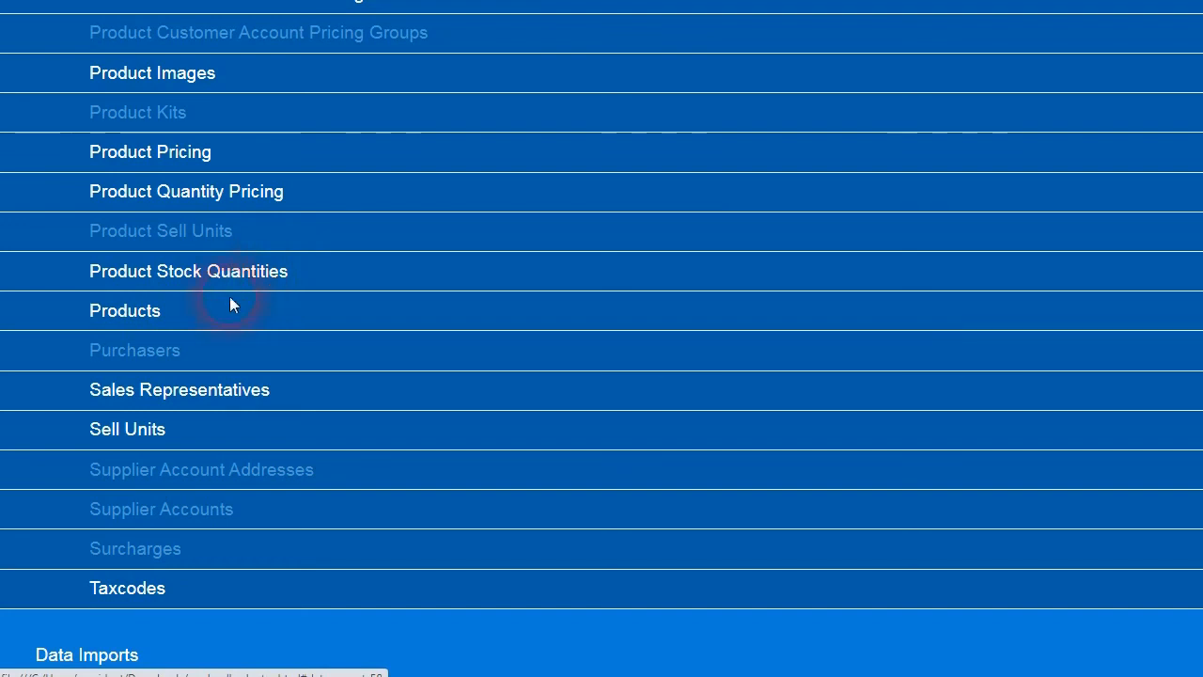
Scroll through the documented data exports and data sources on the readysell-adaptor page.
{"action": "scroll", "coordinate": [151, 386], "scroll_direction": "down", "scroll_amount": 1}
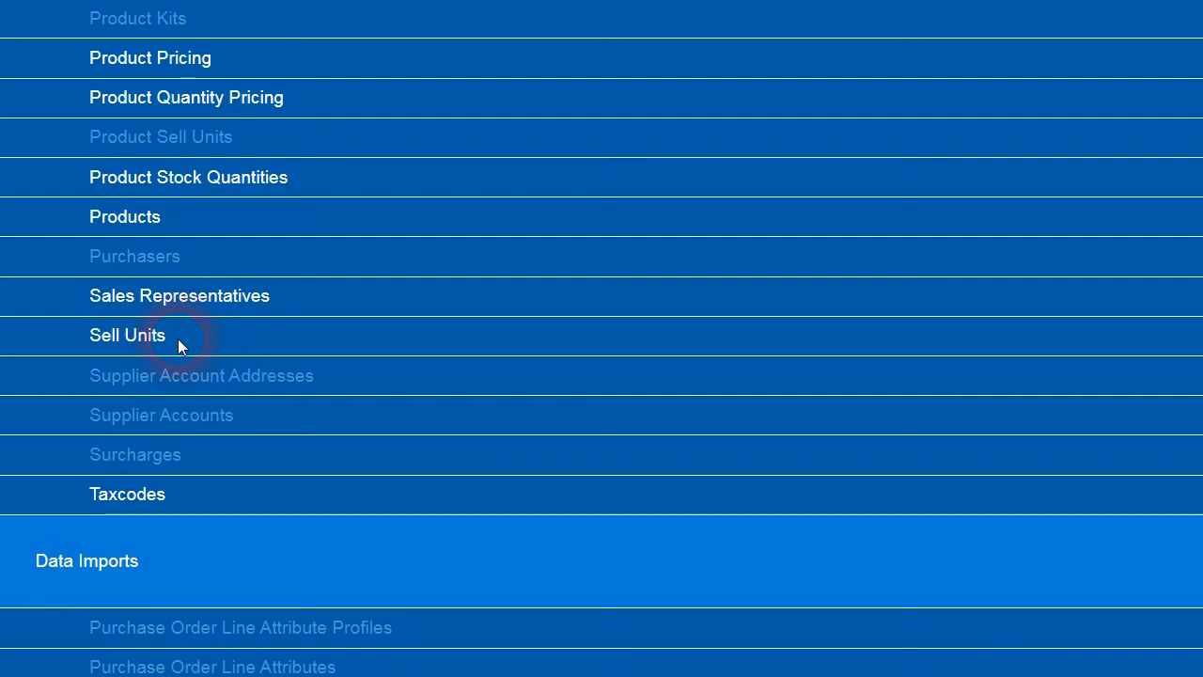
{"action": "scroll", "coordinate": [202, 392], "scroll_direction": "down", "scroll_amount": 2}
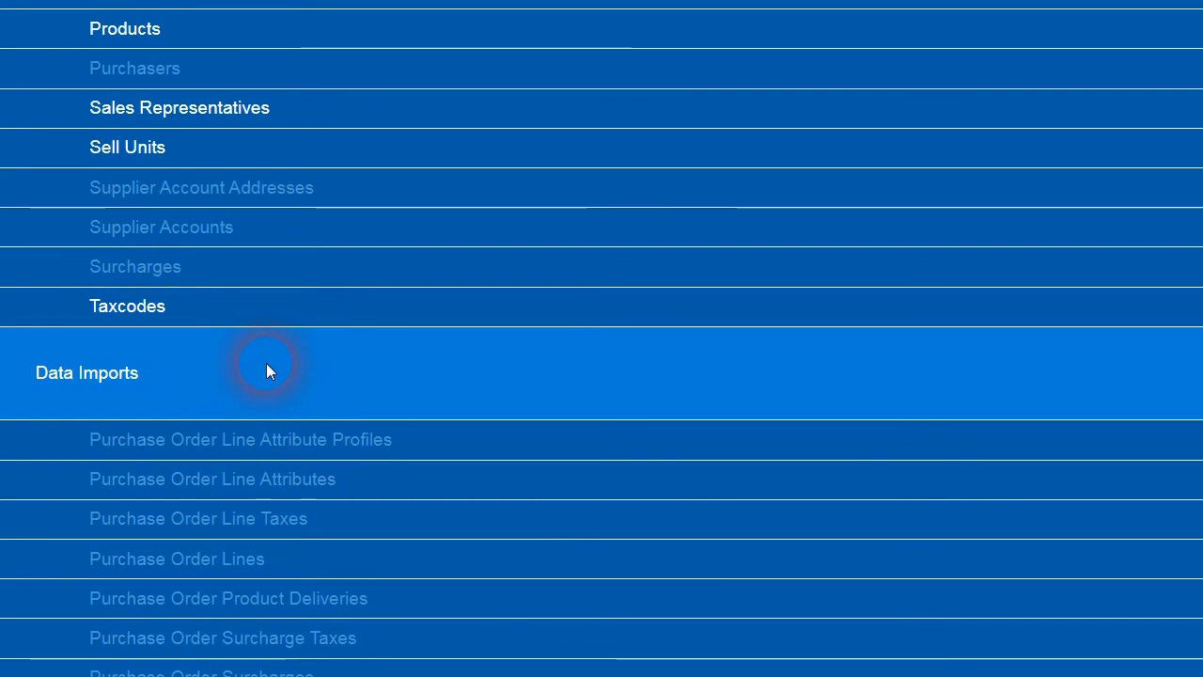
{"action": "scroll", "coordinate": [220, 367], "scroll_direction": "down", "scroll_amount": 1}
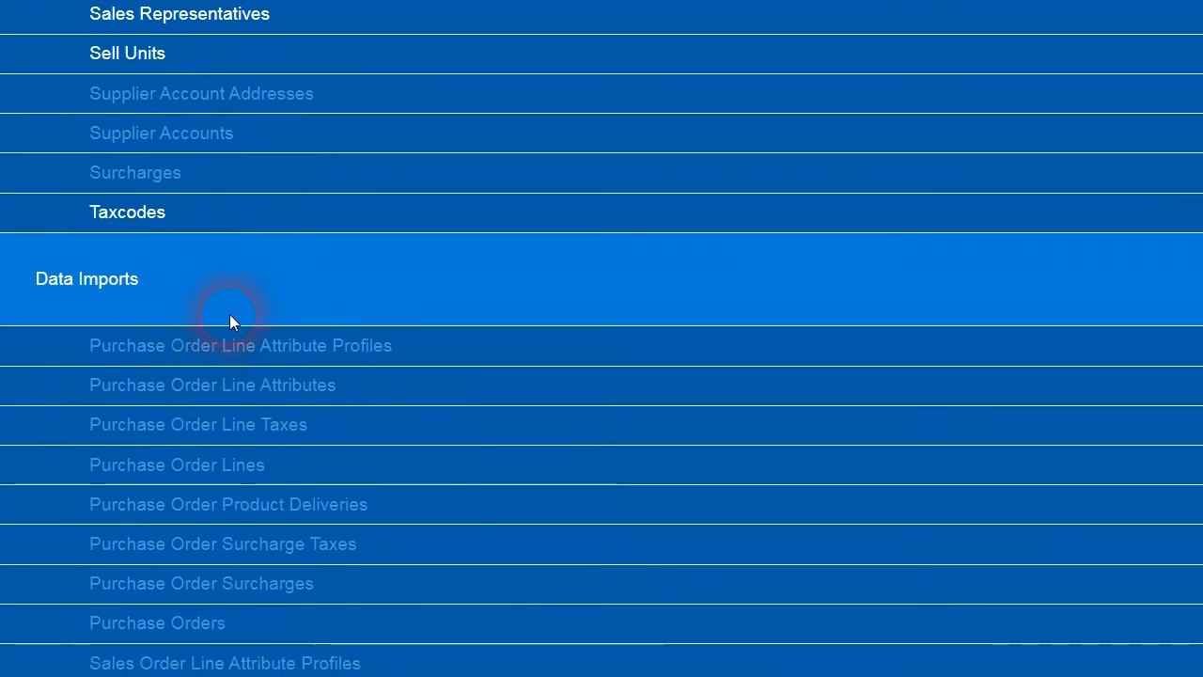
{"action": "scroll", "coordinate": [138, 315], "scroll_direction": "down", "scroll_amount": 5}
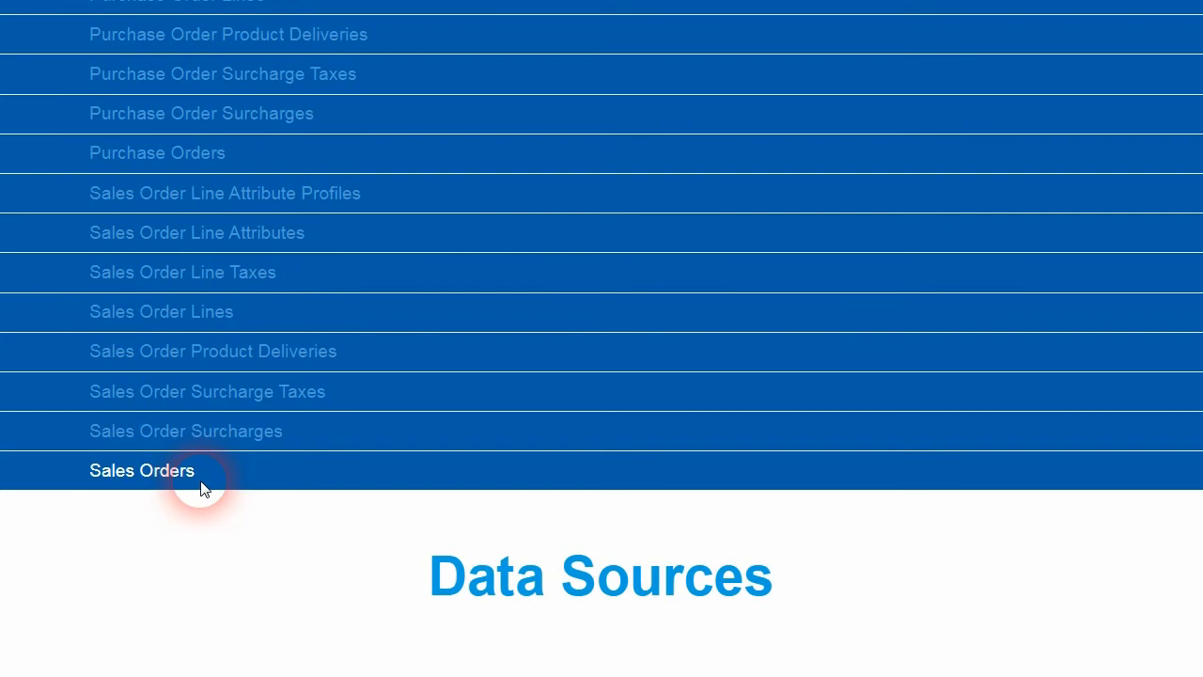
{"action": "scroll", "coordinate": [192, 474], "scroll_direction": "up", "scroll_amount": 1}
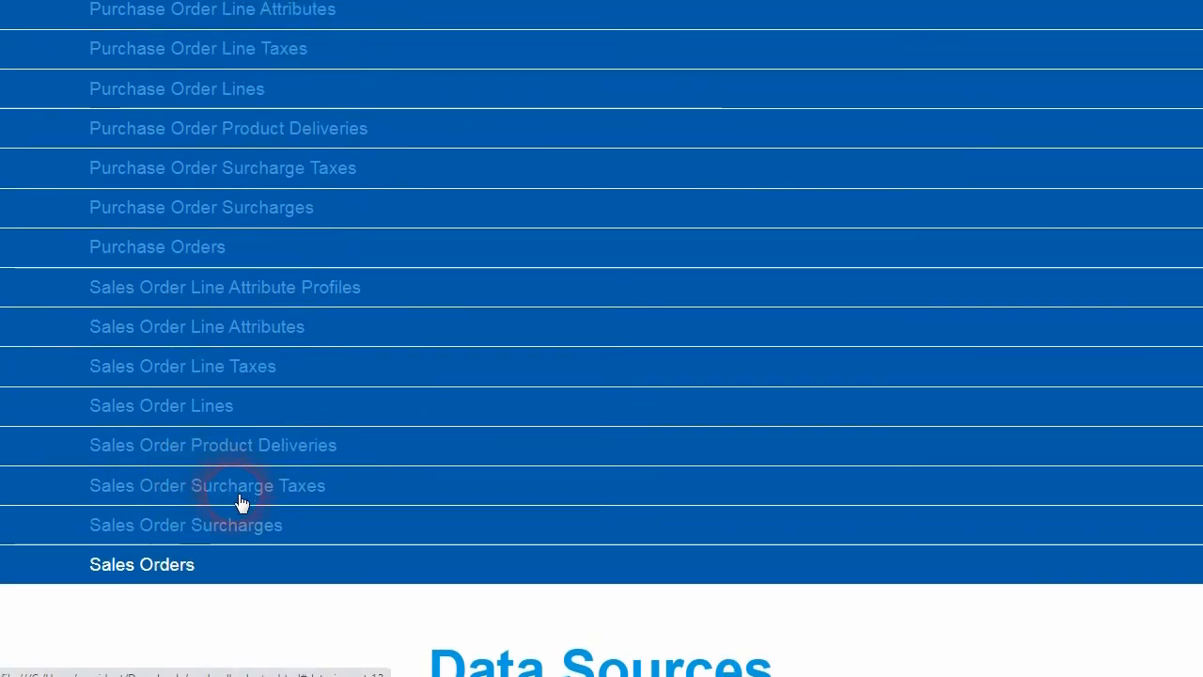
{"action": "scroll", "coordinate": [240, 503], "scroll_direction": "up", "scroll_amount": 10}
{"action": "scroll", "coordinate": [263, 408], "scroll_direction": "up", "scroll_amount": 2}
{"action": "scroll", "coordinate": [273, 276], "scroll_direction": "up", "scroll_amount": 5}
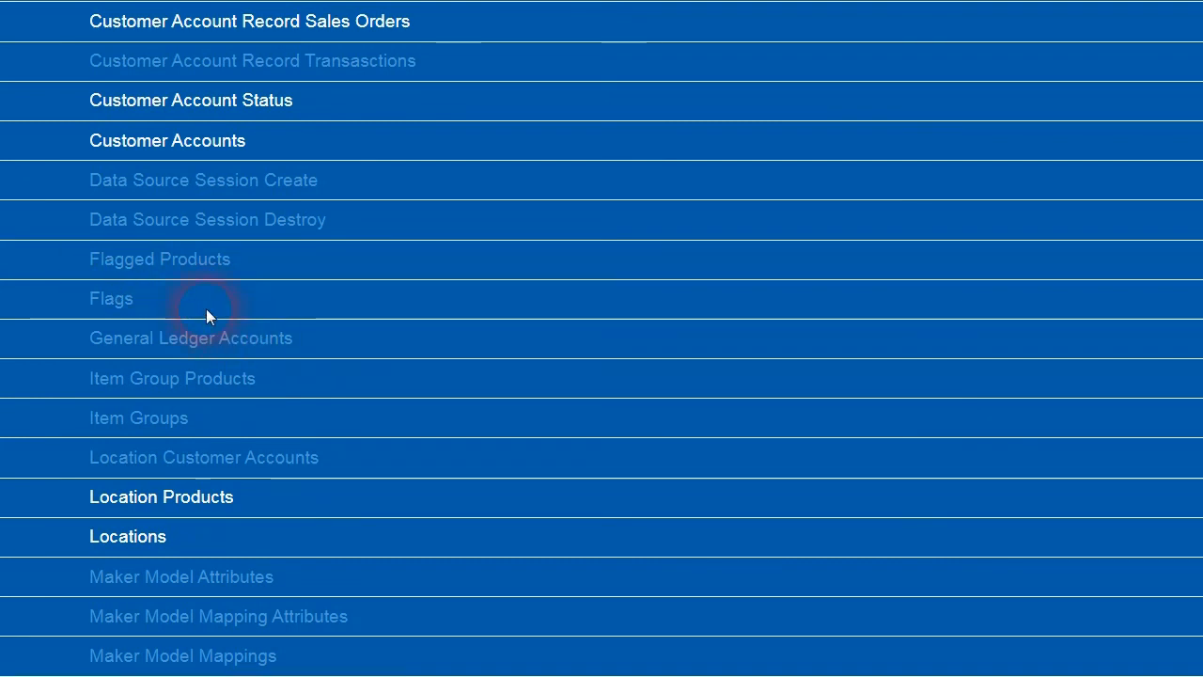
{"action": "scroll", "coordinate": [157, 456], "scroll_direction": "up", "scroll_amount": 1}
{"action": "scroll", "coordinate": [158, 460], "scroll_direction": "up", "scroll_amount": 3}
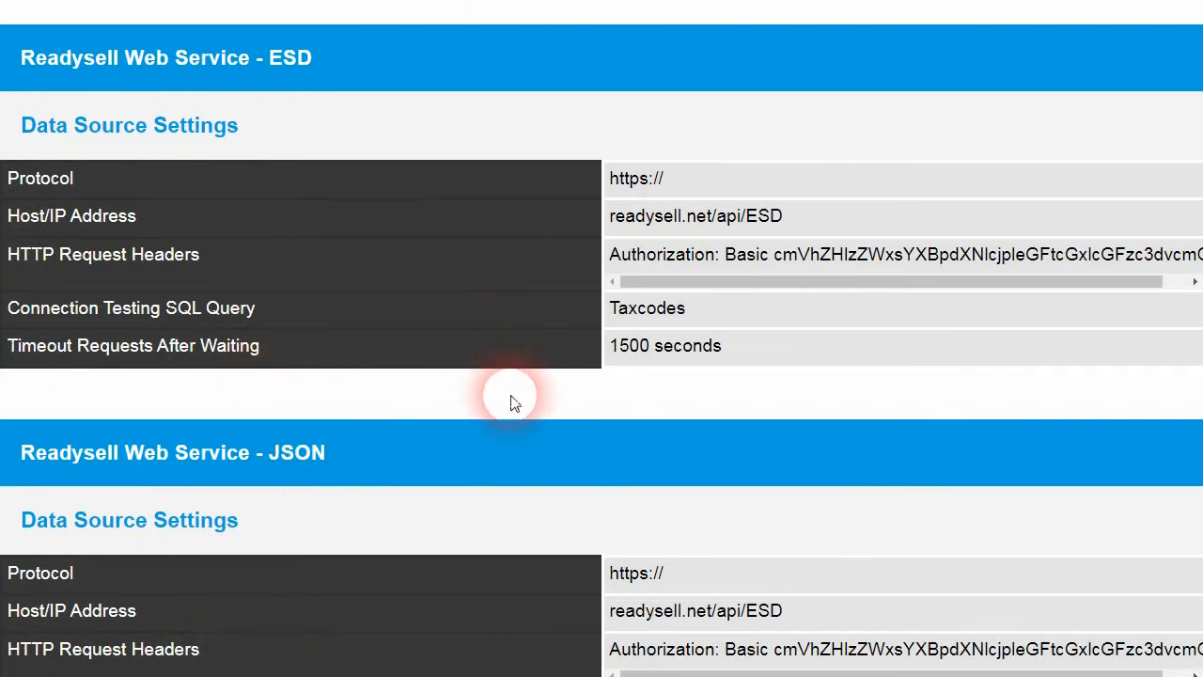
Show the readysell adaptor's Data Exports settings and its list of export types.
{"action": "scroll", "coordinate": [515, 403], "scroll_direction": "down", "scroll_amount": 20}
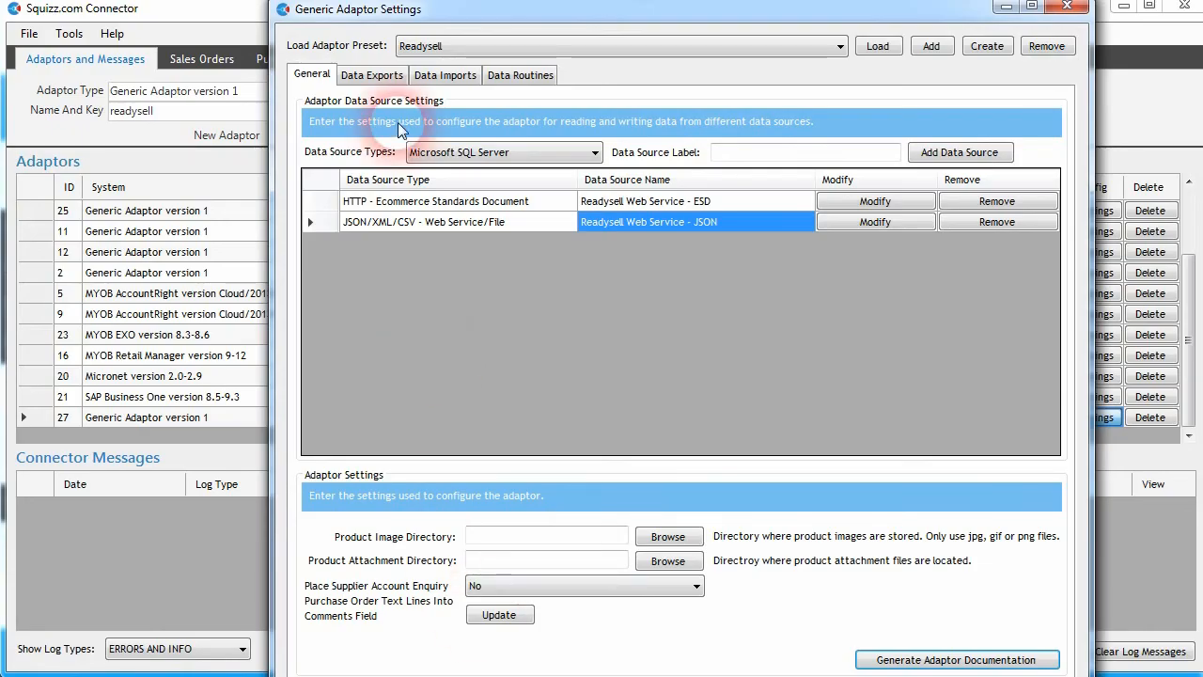
{"action": "left_click", "coordinate": [384, 75]}
{"action": "left_click", "coordinate": [664, 148]}
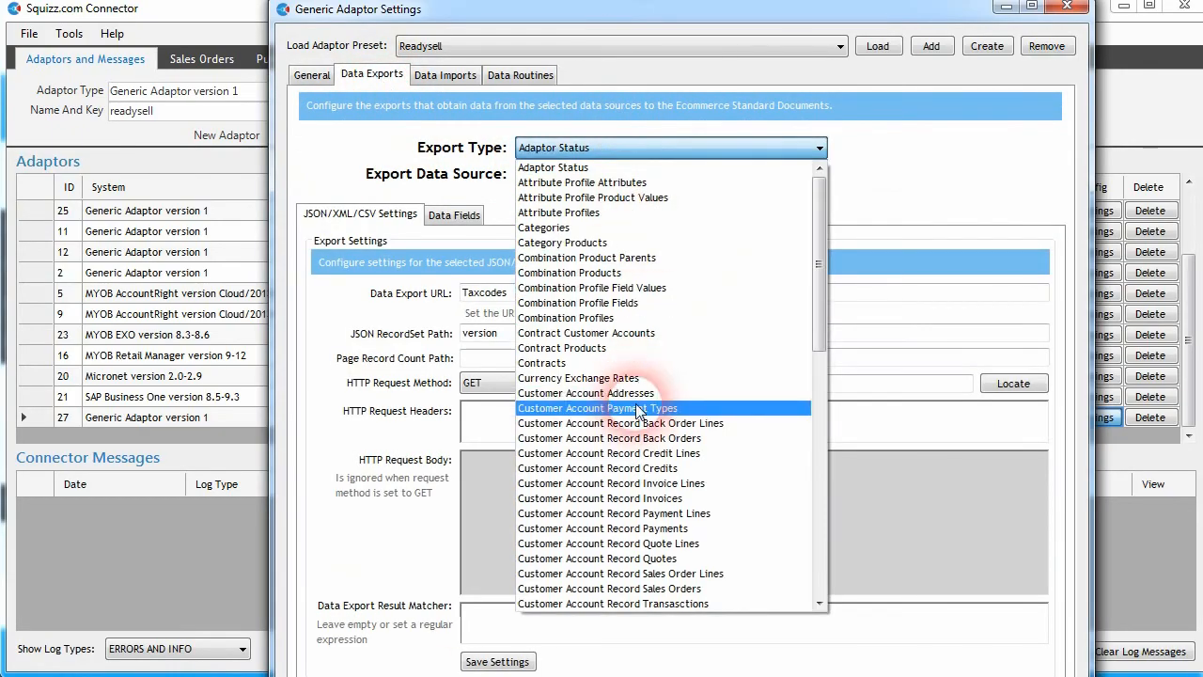
Select the Products export and inspect its Description 3 and height field definitions.
{"action": "scroll", "coordinate": [570, 402], "scroll_direction": "down", "scroll_amount": 10}
{"action": "left_click", "coordinate": [570, 404]}
{"action": "left_click", "coordinate": [453, 215]}
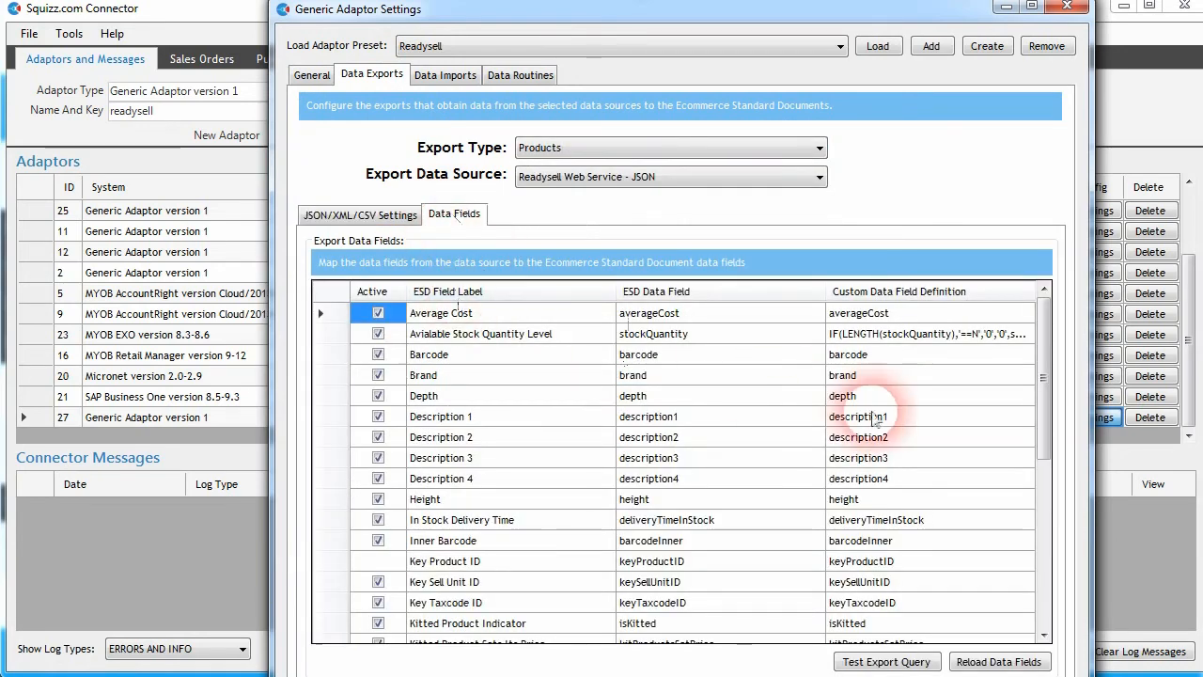
{"action": "left_click_drag", "start_coordinate": [1046, 387], "coordinate": [766, 366]}
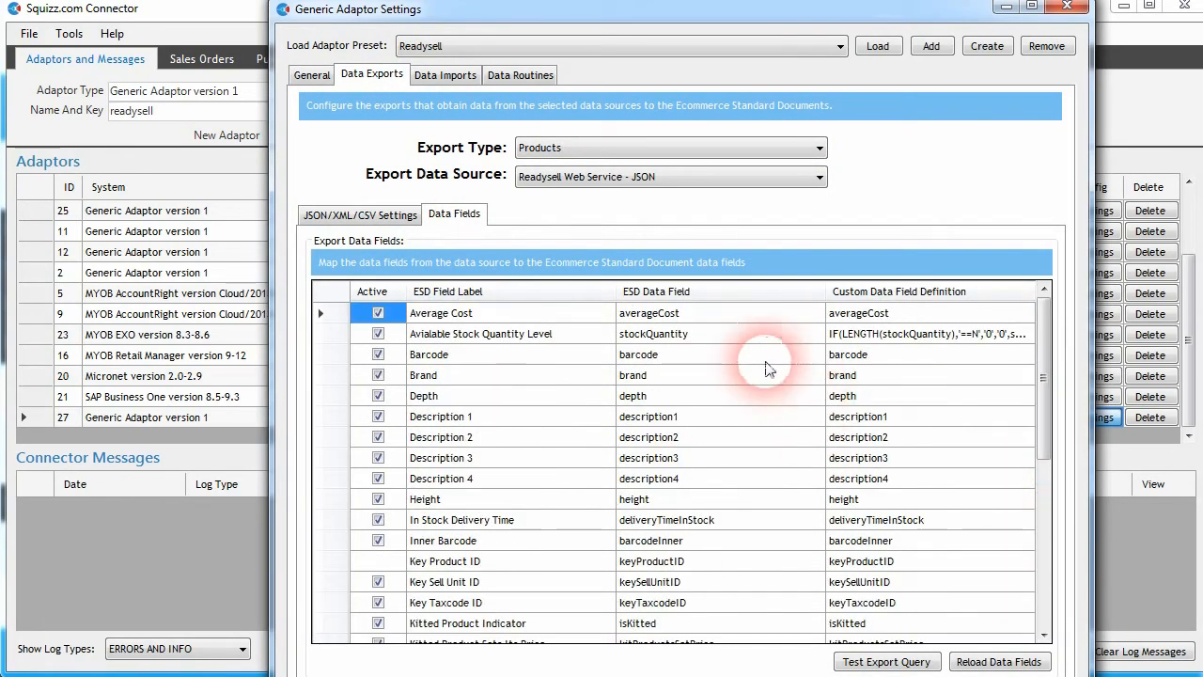
{"action": "left_click", "coordinate": [927, 457]}
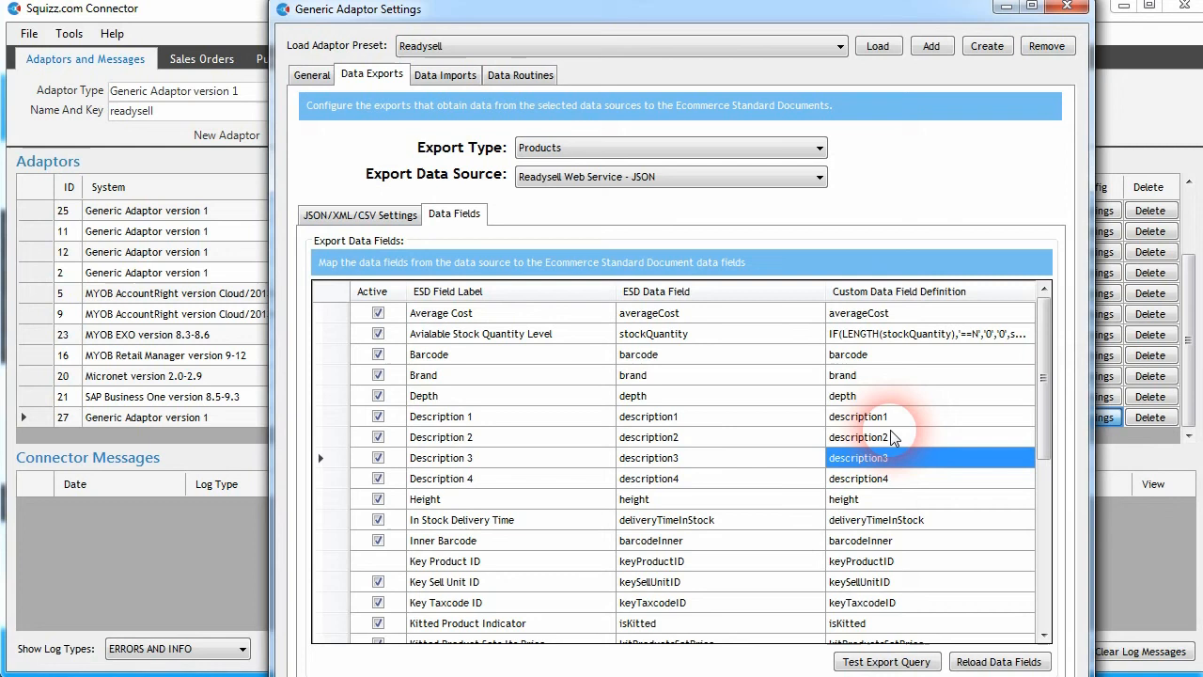
{"action": "left_click", "coordinate": [868, 508]}
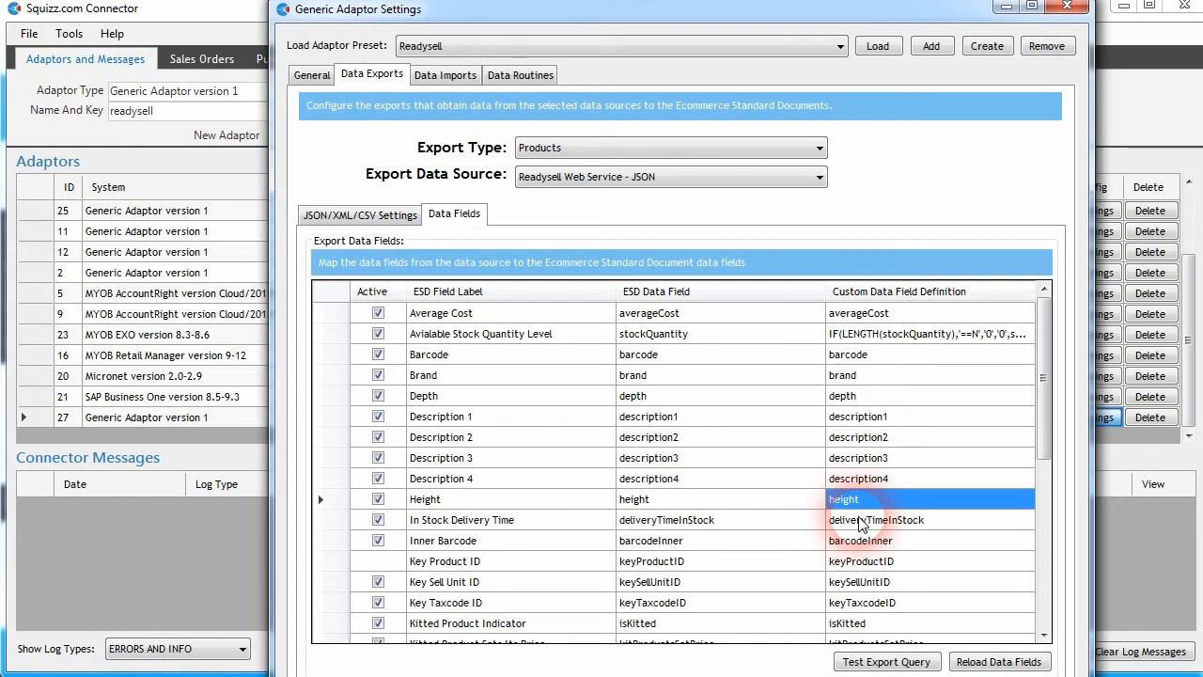
Read the stock quantity IF formula, then check the barcode, depth and height definitions.
{"action": "left_click", "coordinate": [926, 341]}
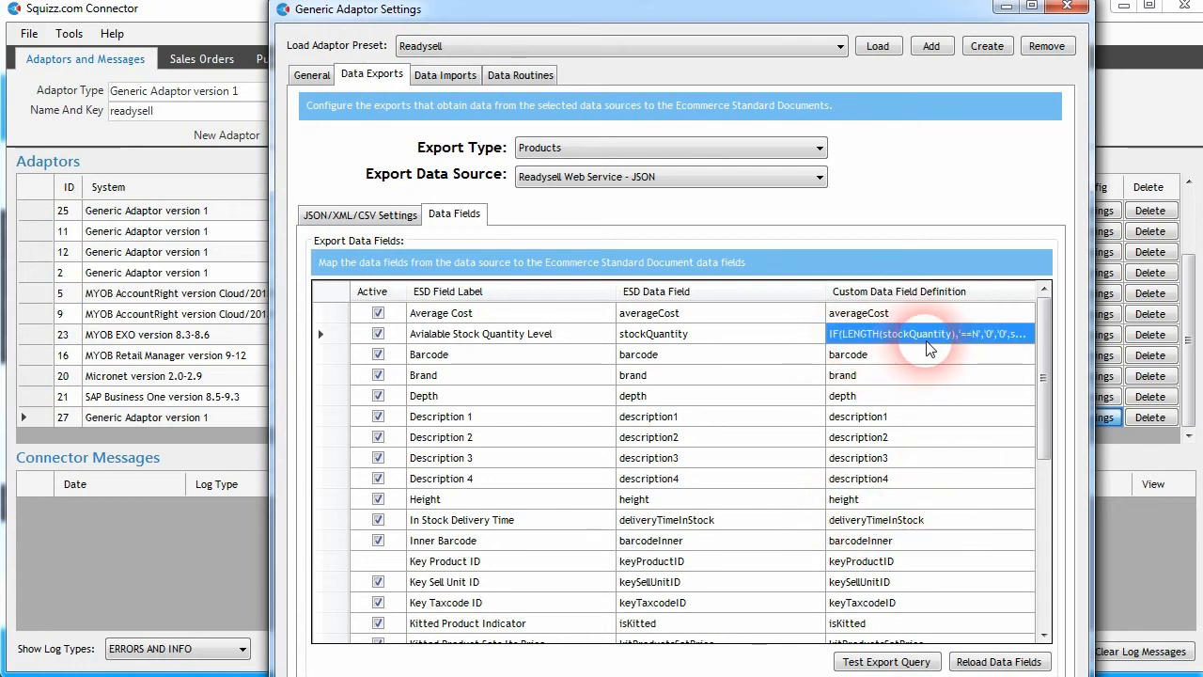
{"action": "double_click", "coordinate": [926, 342]}
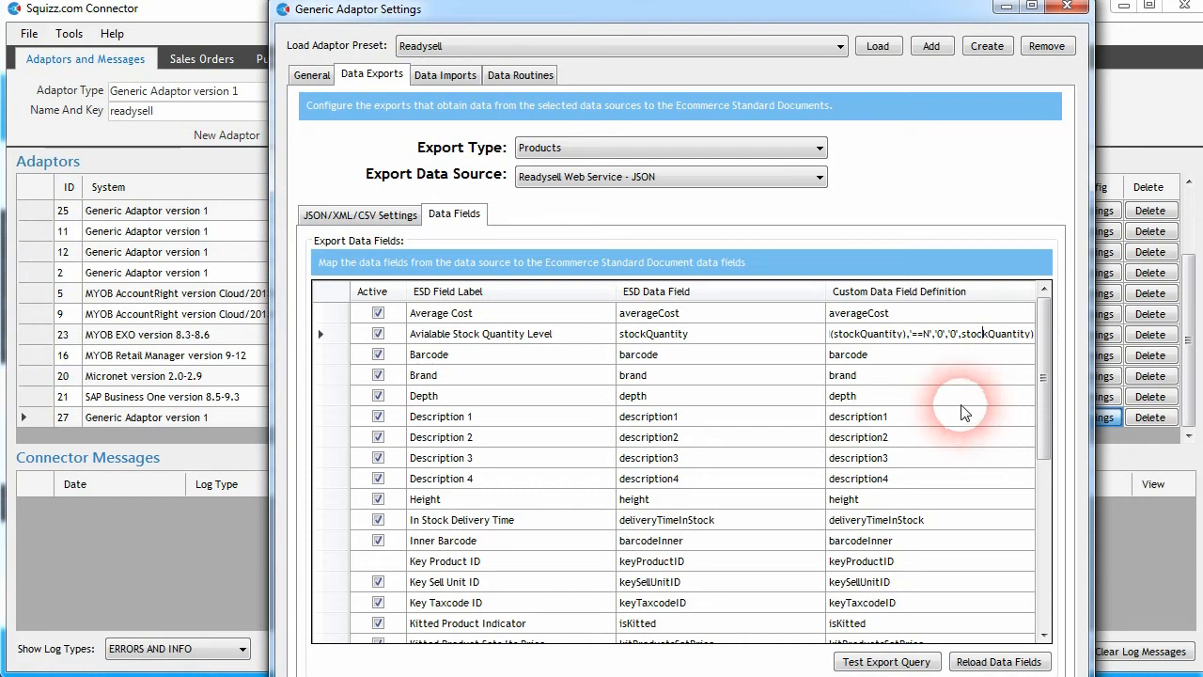
{"action": "left_click", "coordinate": [893, 356]}
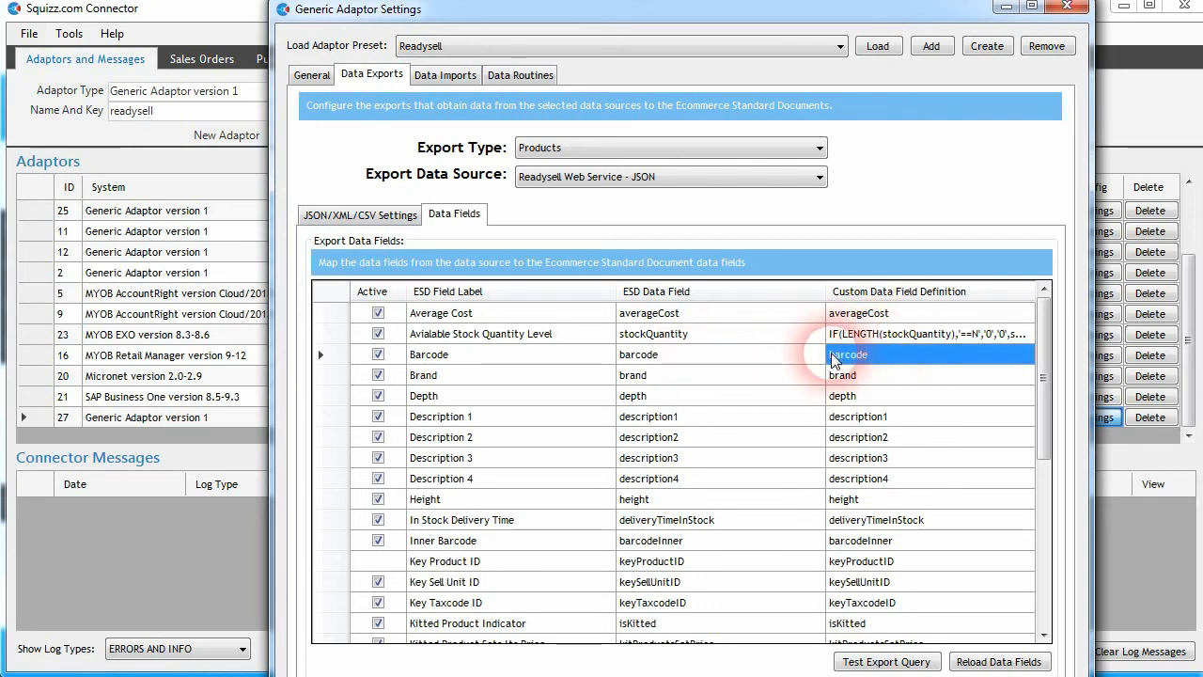
{"action": "left_click", "coordinate": [846, 396]}
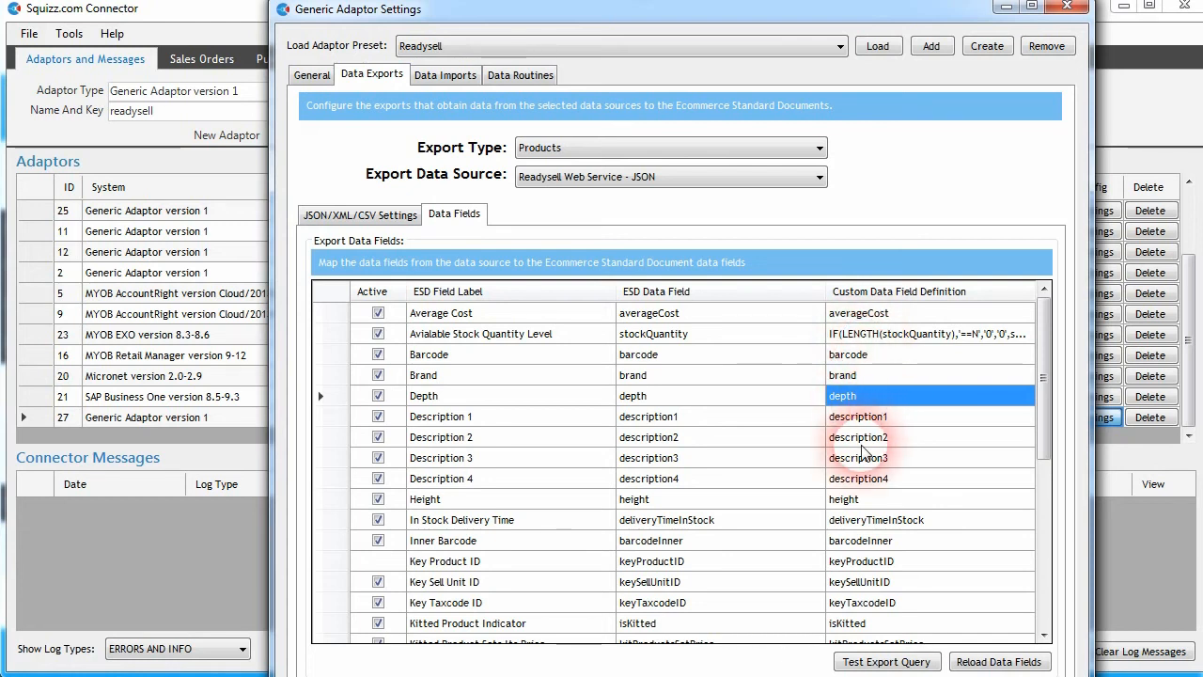
{"action": "left_click", "coordinate": [884, 500]}
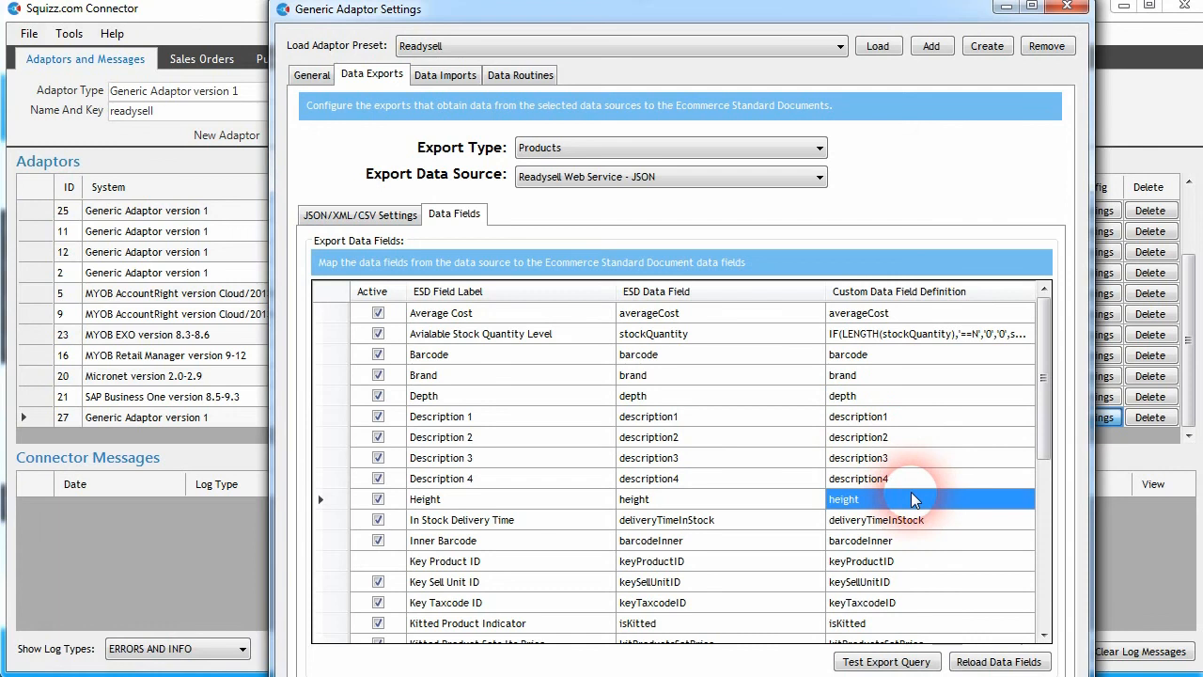
{"action": "scroll", "coordinate": [893, 470], "scroll_direction": "down", "scroll_amount": 4}
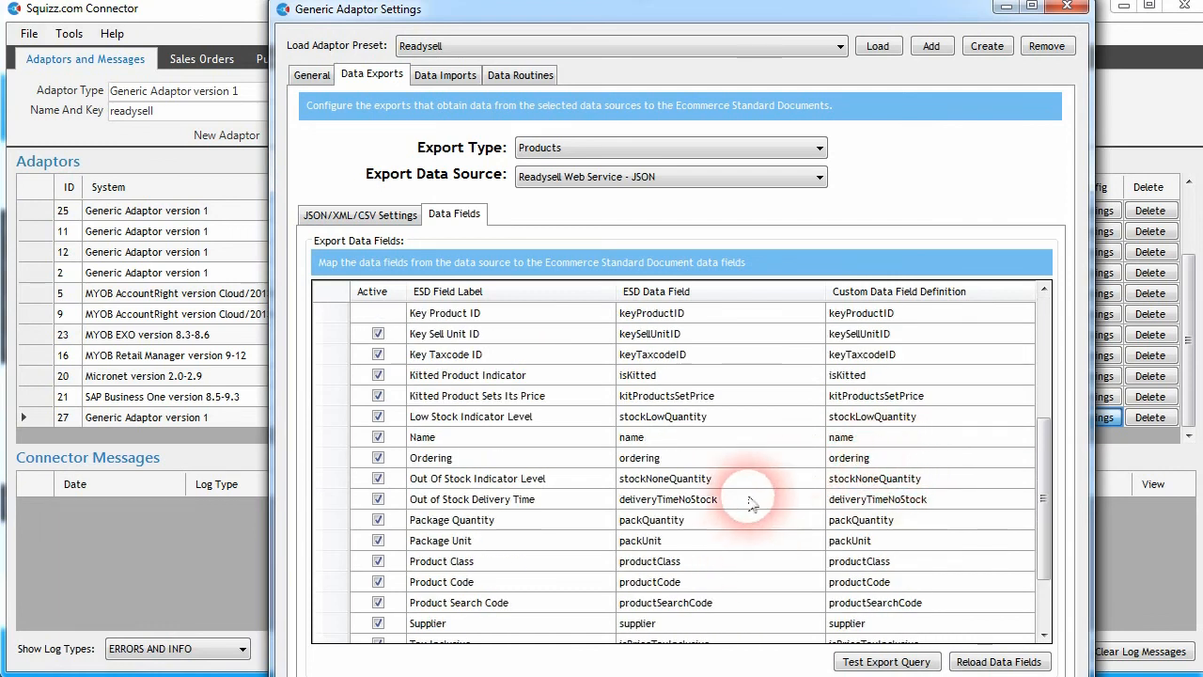
{"action": "scroll", "coordinate": [883, 531], "scroll_direction": "down", "scroll_amount": 2}
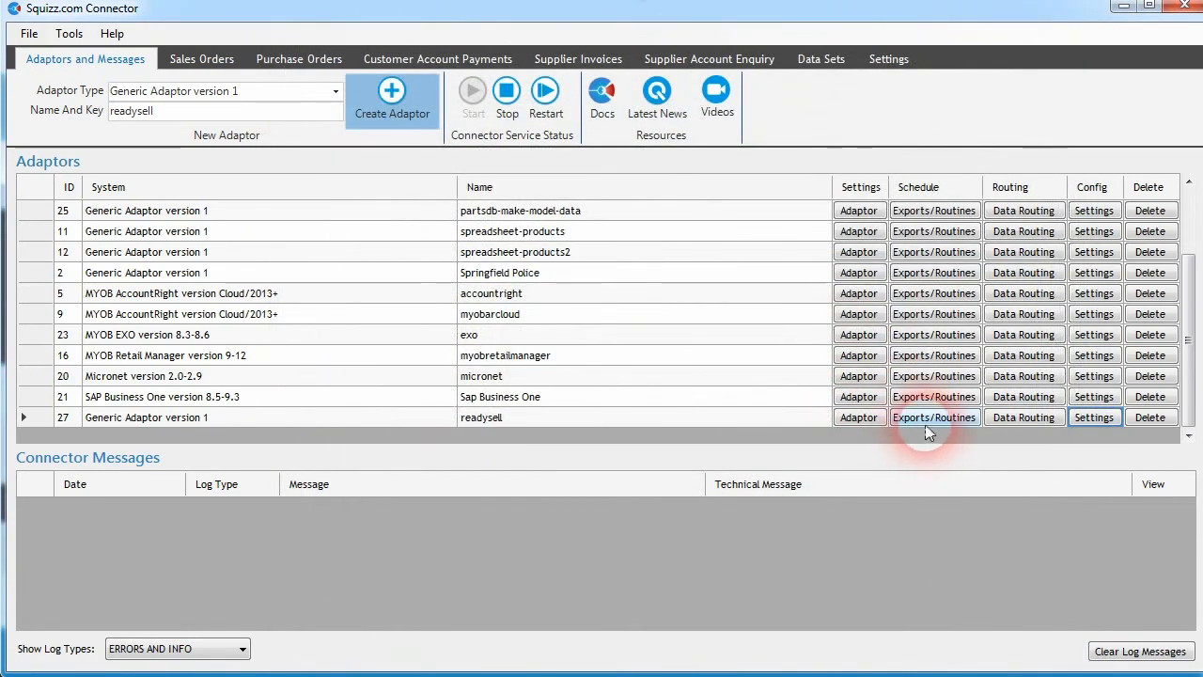
Open the readysell adaptor's export and routine schedule window.
{"action": "left_click", "coordinate": [929, 421]}
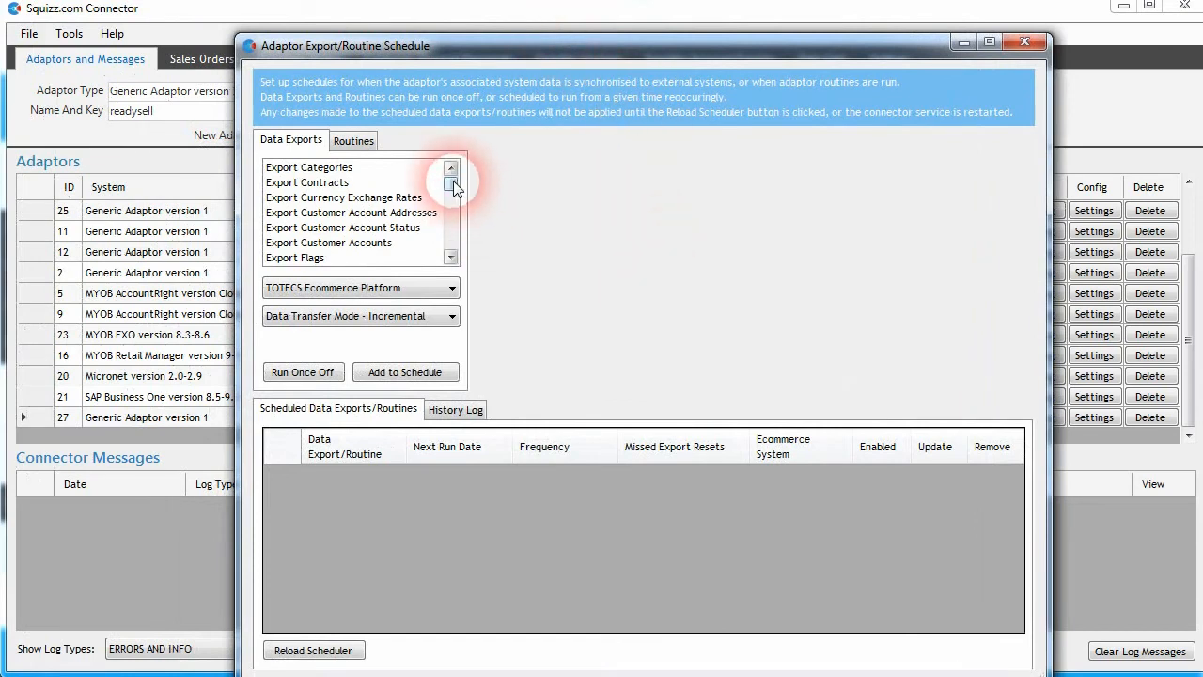
{"action": "left_click_drag", "start_coordinate": [451, 182], "coordinate": [451, 194]}
{"action": "left_click", "coordinate": [407, 282]}
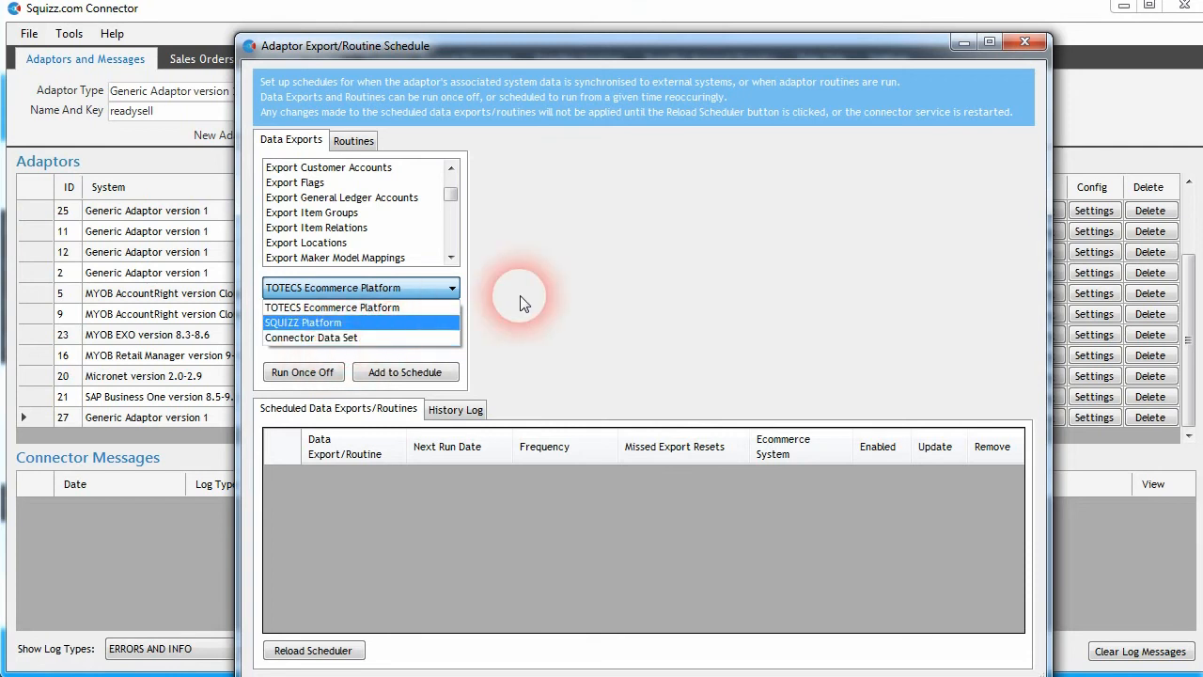
{"action": "left_click", "coordinate": [570, 264]}
{"action": "left_click_drag", "start_coordinate": [451, 204], "coordinate": [441, 230]}
Add Export Products to the schedule, targeting SQUIZZ Platform with Full data transfer mode.
{"action": "left_click", "coordinate": [306, 228]}
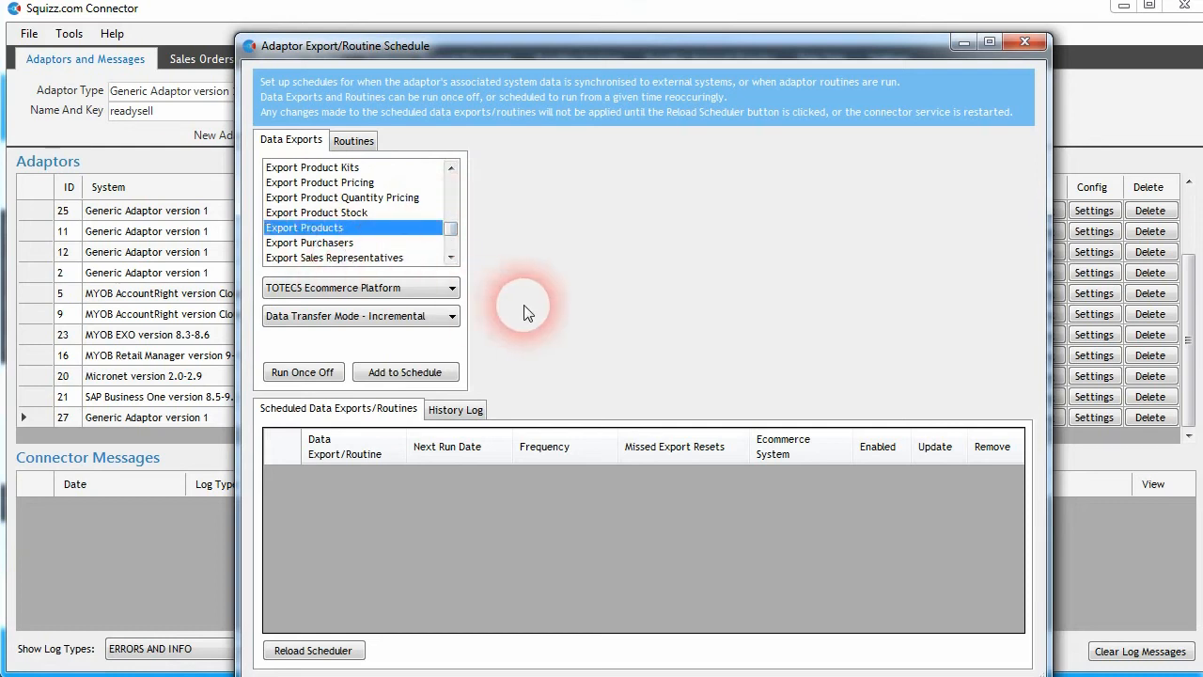
{"action": "left_click", "coordinate": [441, 287]}
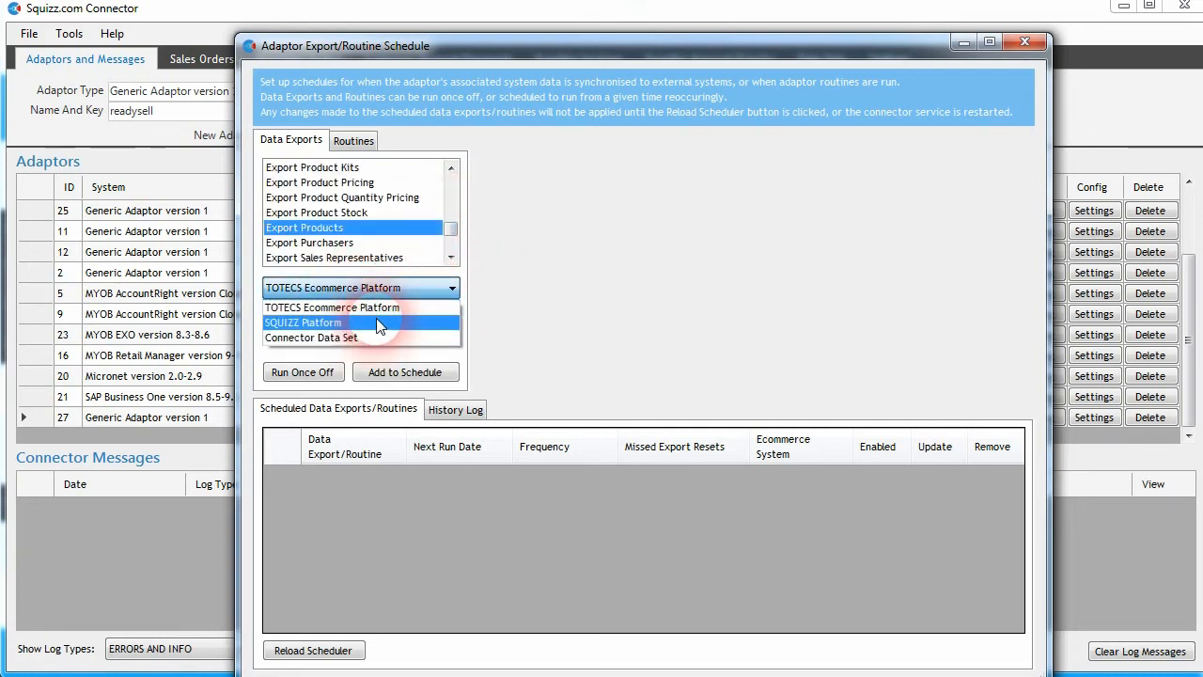
{"action": "left_click", "coordinate": [374, 322]}
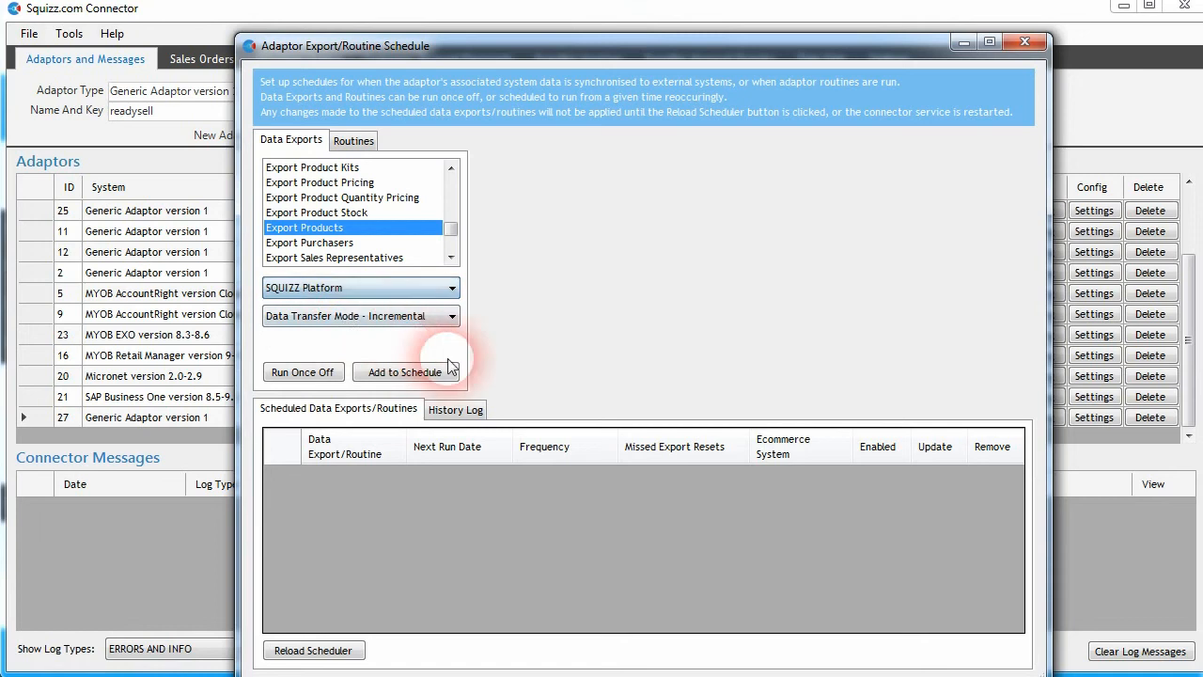
{"action": "left_click", "coordinate": [368, 315]}
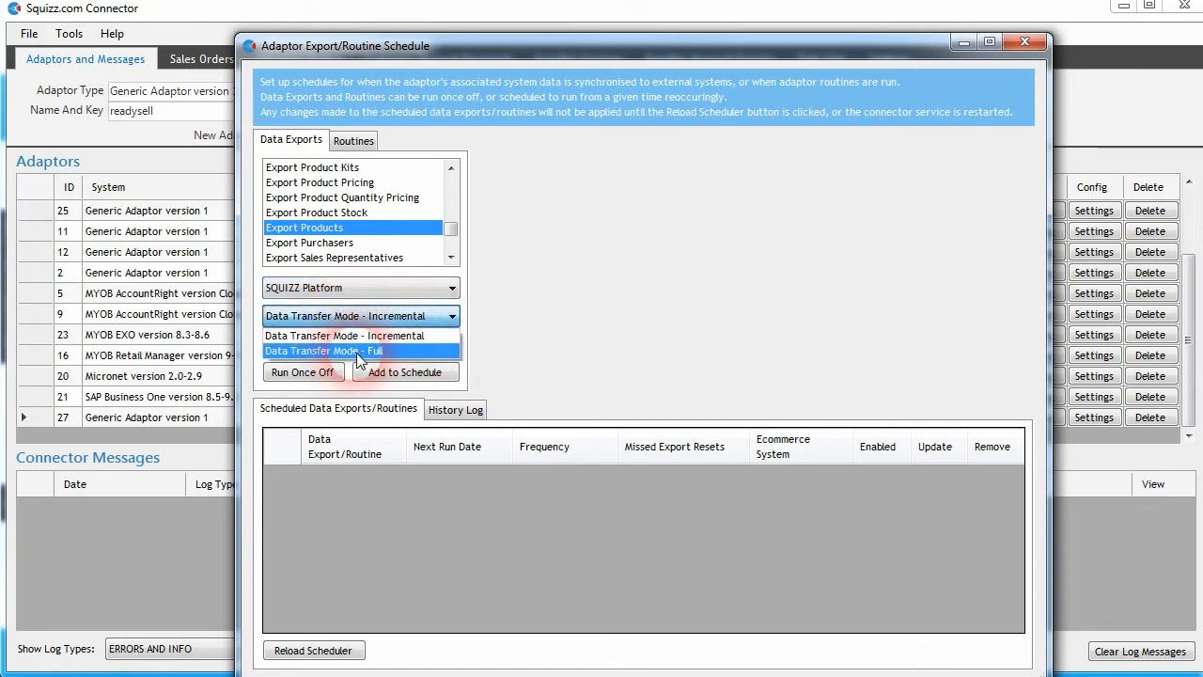
{"action": "left_click", "coordinate": [351, 360]}
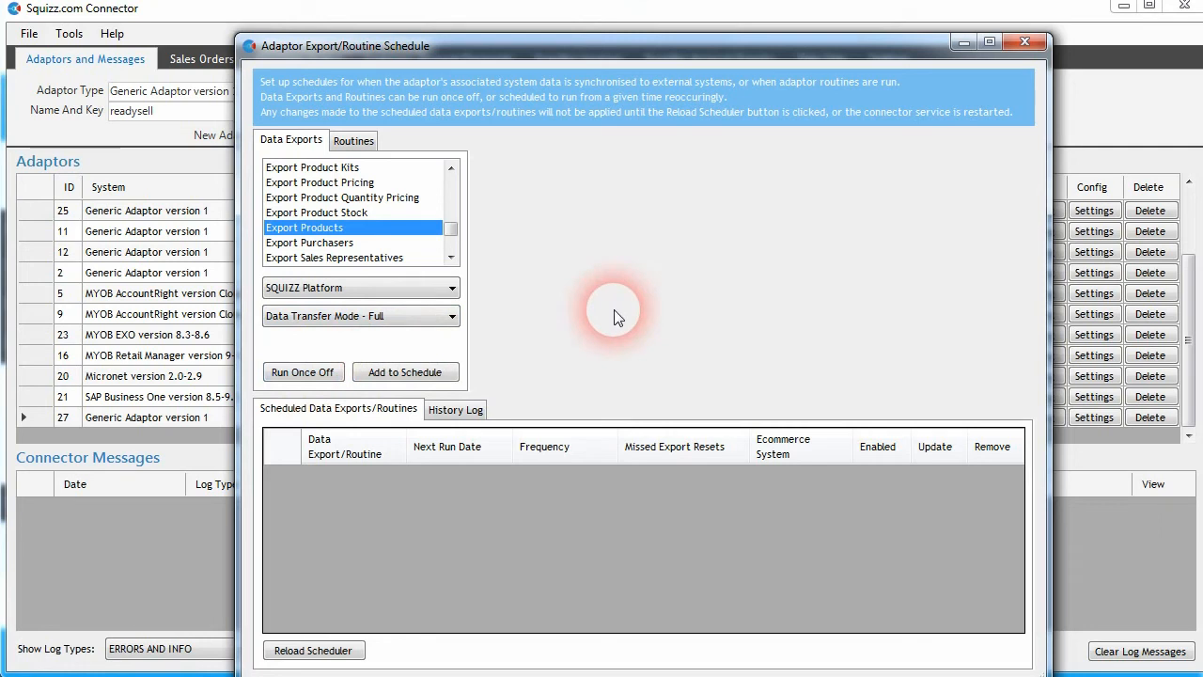
{"action": "left_click", "coordinate": [401, 372]}
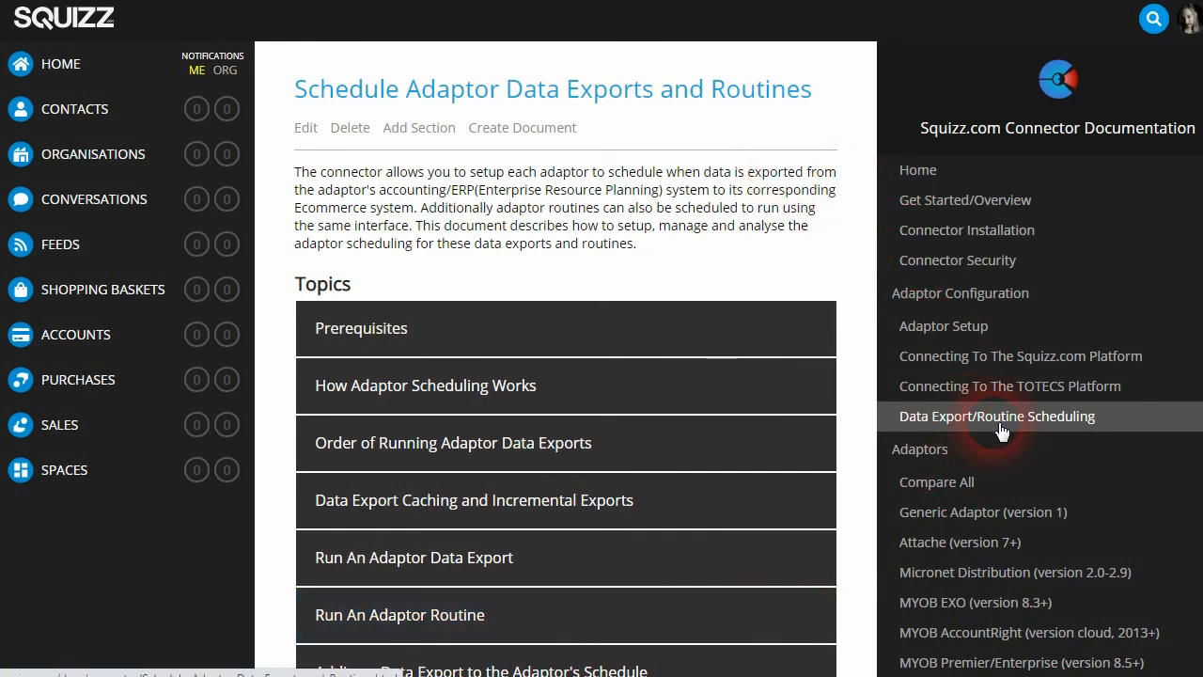
Scroll the scheduling documentation to view the Adaptor Data Exports Dependency Diagram.
{"action": "scroll", "coordinate": [564, 348], "scroll_direction": "down", "scroll_amount": 20}
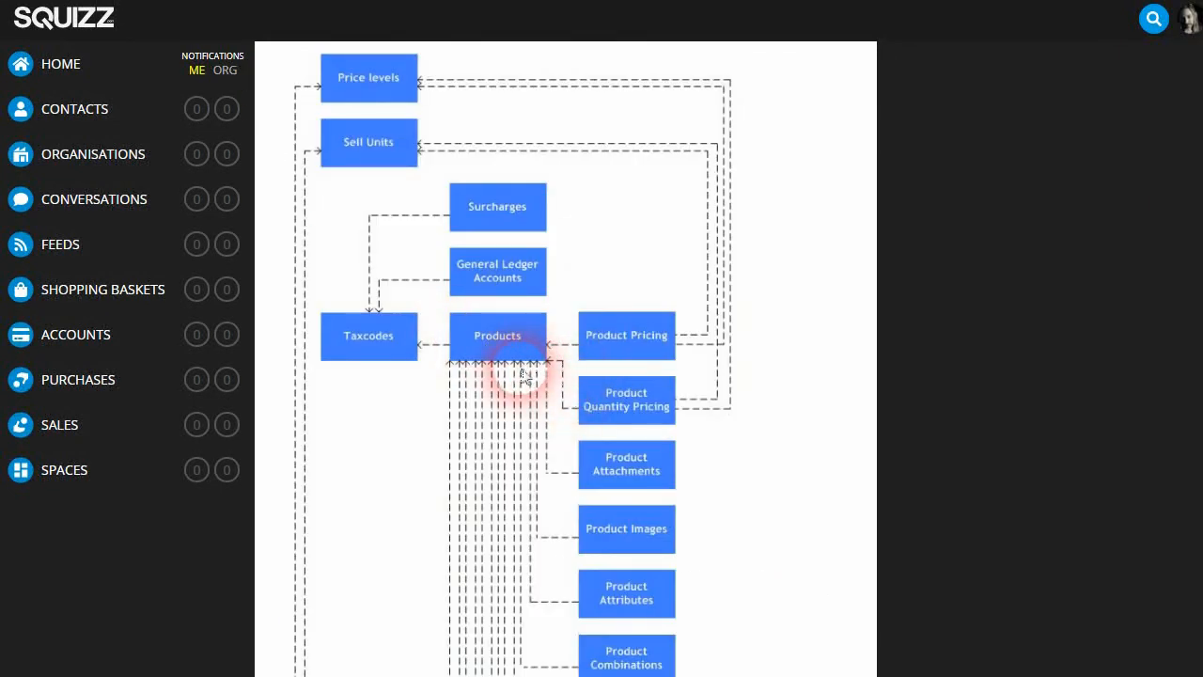
{"action": "scroll", "coordinate": [537, 236], "scroll_direction": "up", "scroll_amount": 1}
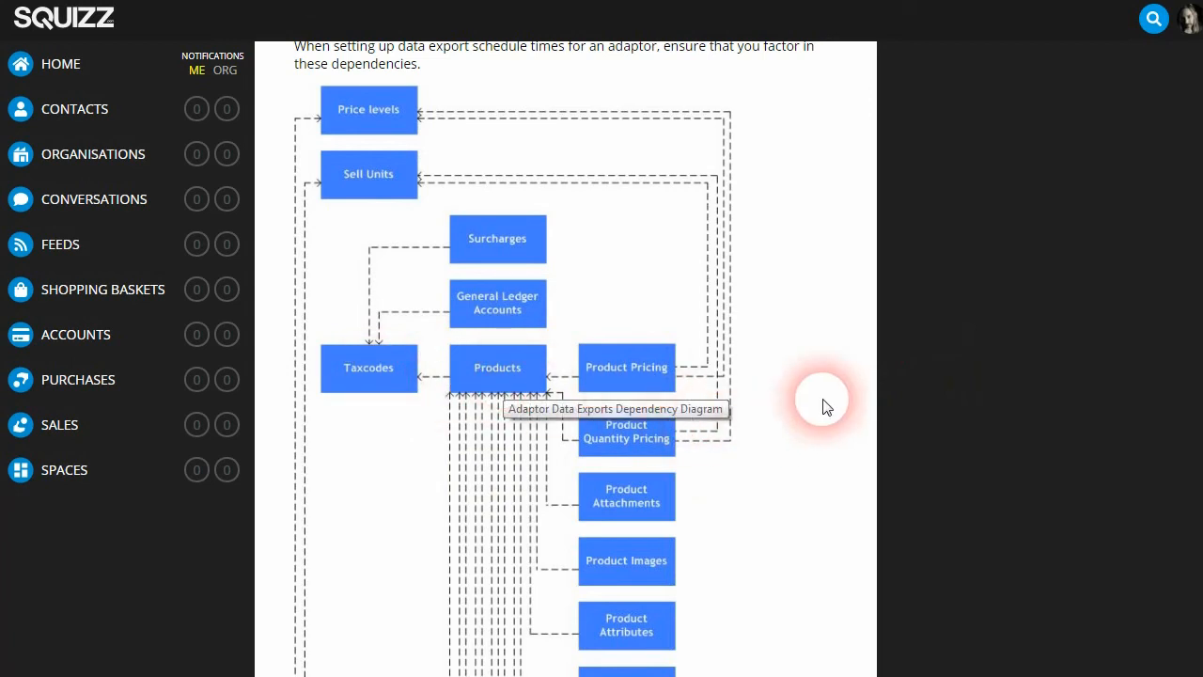
{"action": "scroll", "coordinate": [506, 190], "scroll_direction": "down", "scroll_amount": 2}
{"action": "scroll", "coordinate": [649, 263], "scroll_direction": "down", "scroll_amount": 2}
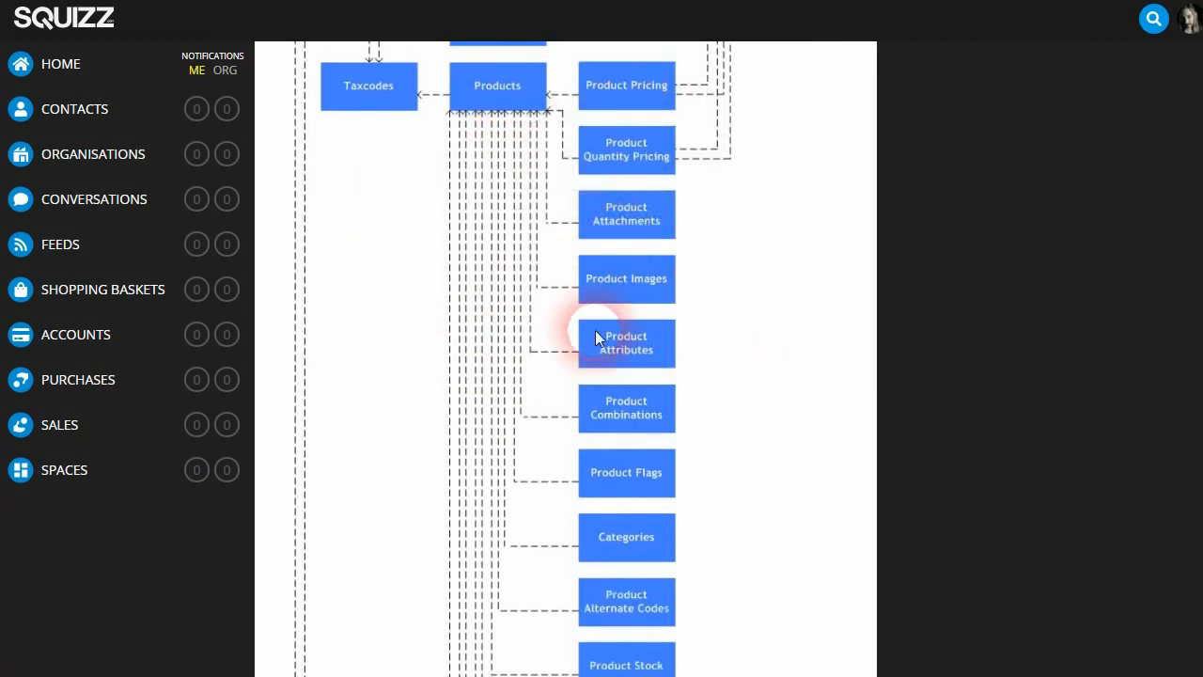
{"action": "scroll", "coordinate": [628, 446], "scroll_direction": "down", "scroll_amount": 1}
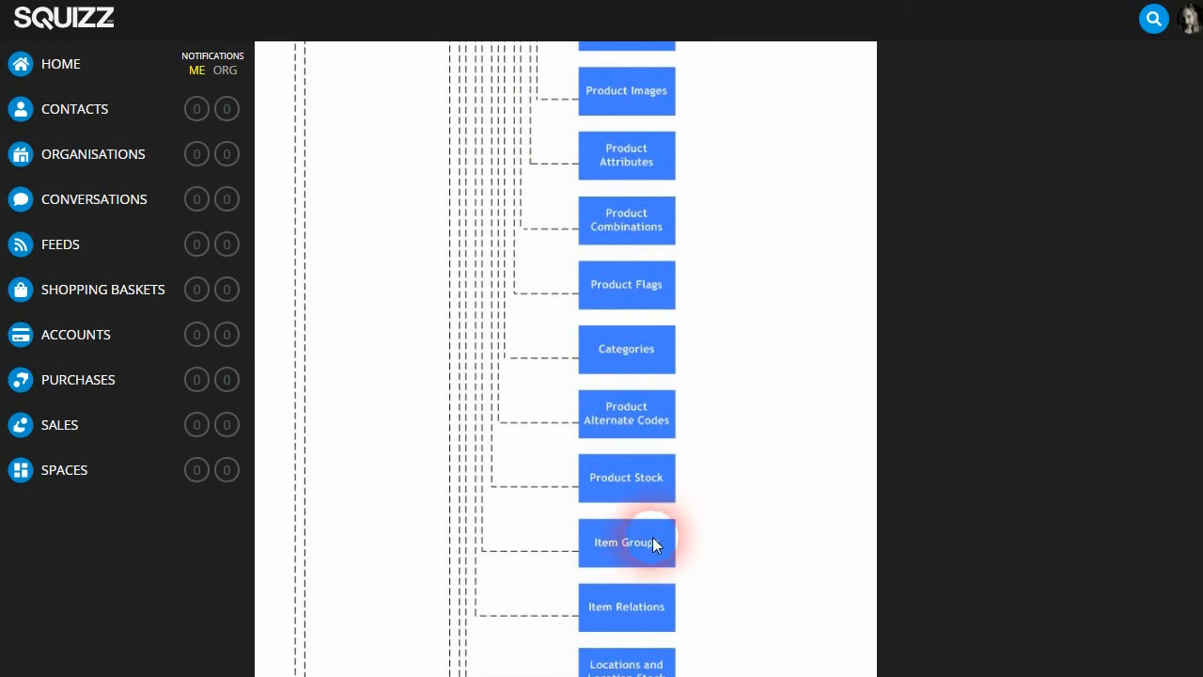
{"action": "scroll", "coordinate": [649, 540], "scroll_direction": "up", "scroll_amount": 2}
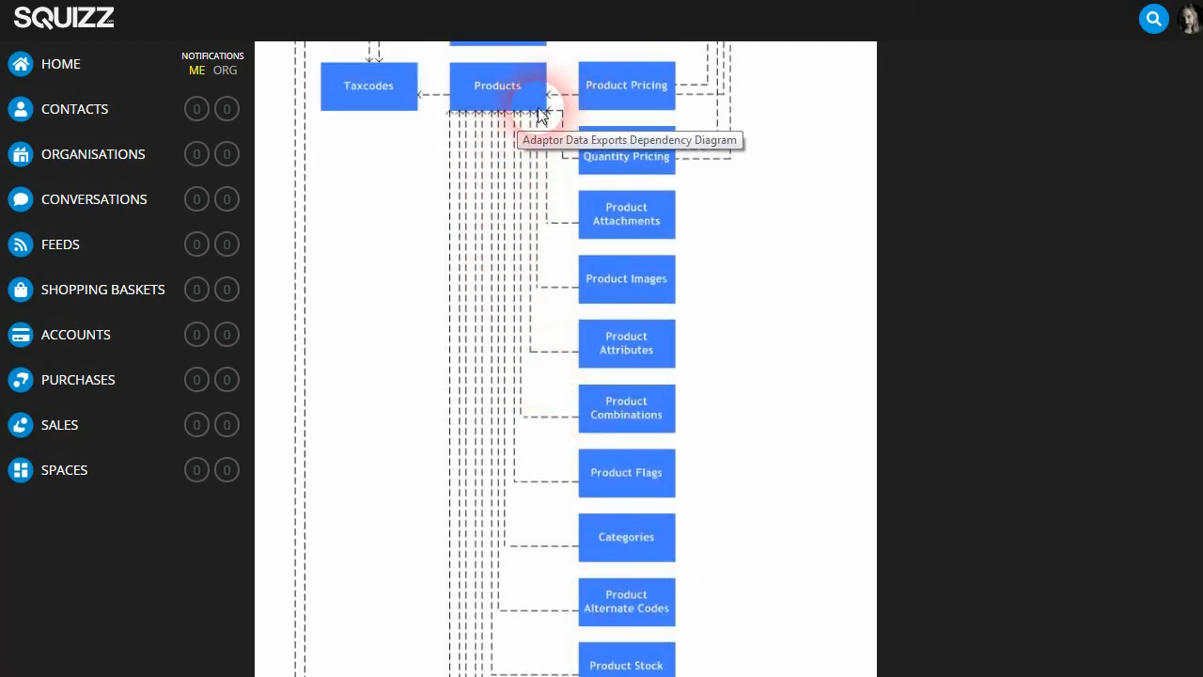
{"action": "scroll", "coordinate": [719, 339], "scroll_direction": "up", "scroll_amount": 1}
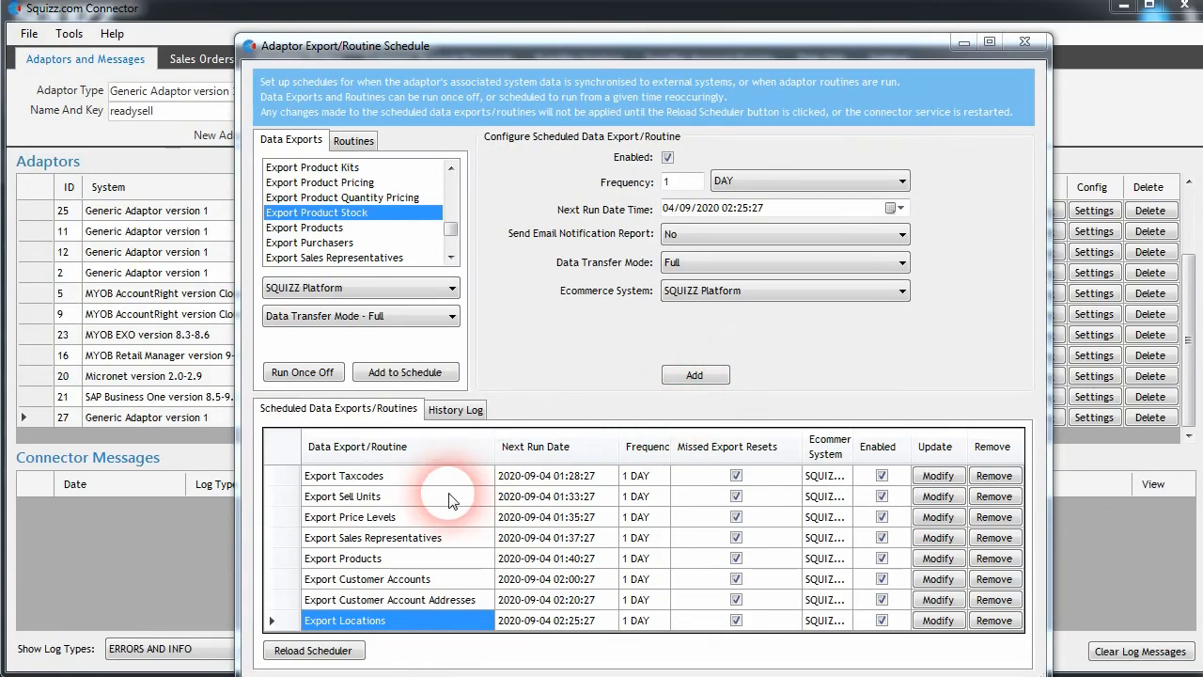
Select the Export Taxcodes entry in the scheduled exports grid.
{"action": "left_click", "coordinate": [424, 477]}
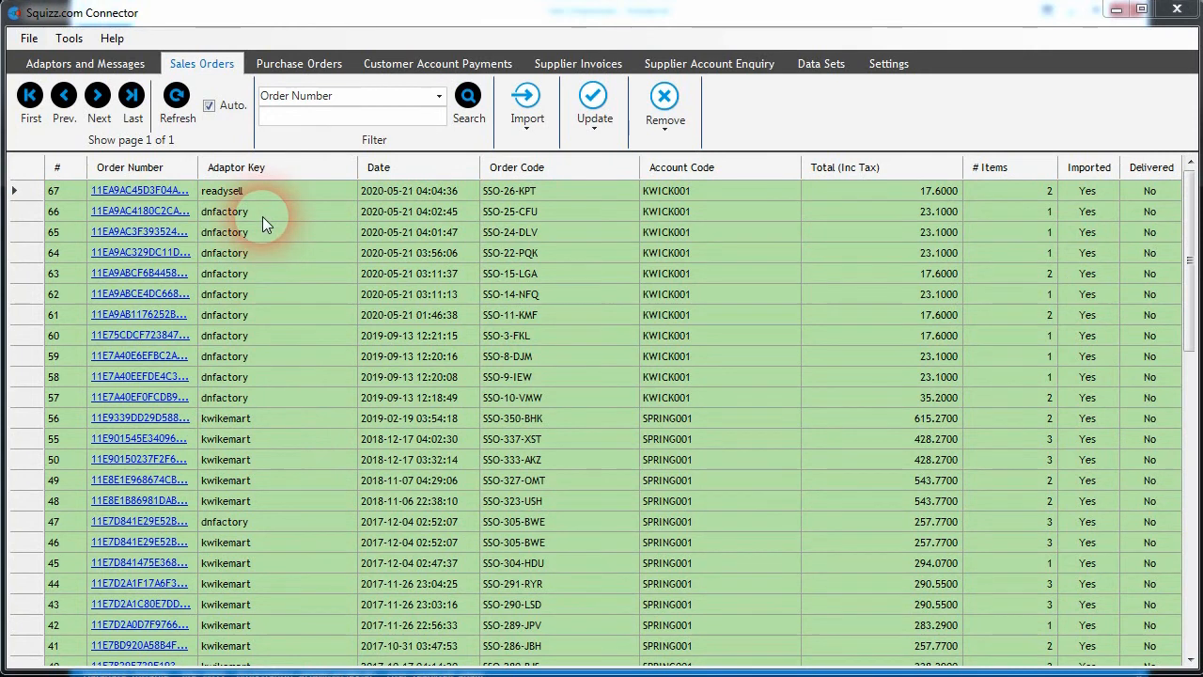
Select the readysell sales order, then review and close the adaptor's Data Imports settings.
{"action": "left_click", "coordinate": [219, 193]}
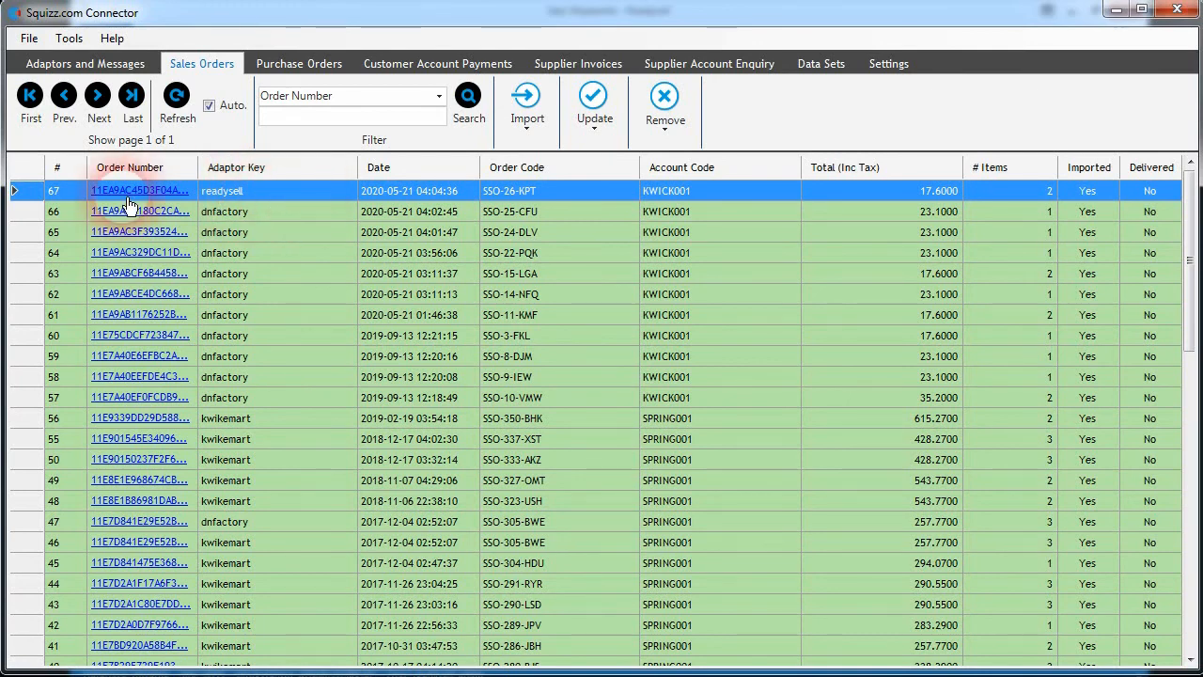
{"action": "left_click", "coordinate": [86, 63]}
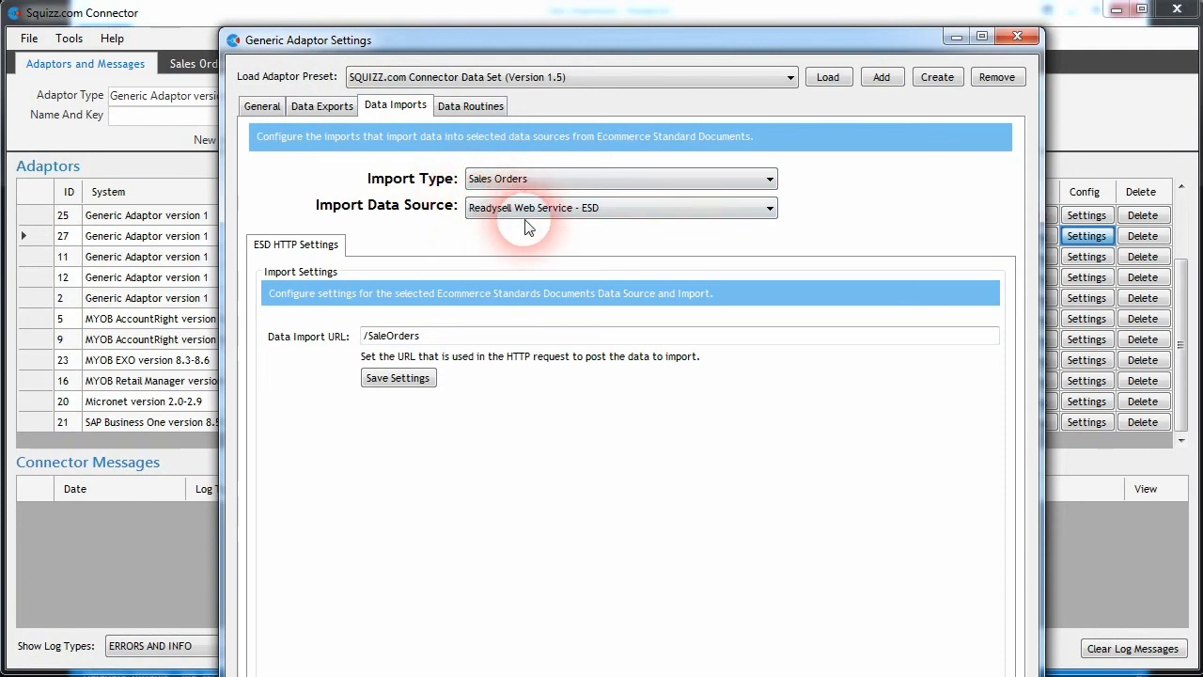
{"action": "left_click", "coordinate": [1016, 36]}
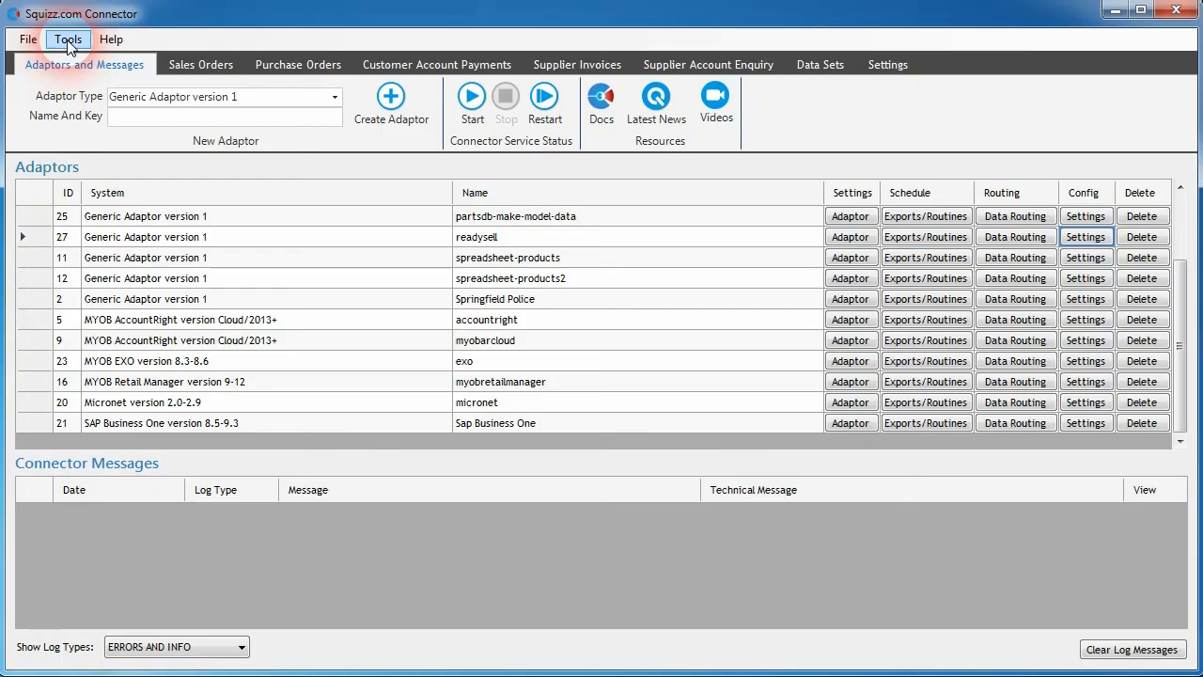
Launch the JSON/XML/CSV Query Browser and set its data location to the Raw Data Tab.
{"action": "left_click", "coordinate": [68, 39]}
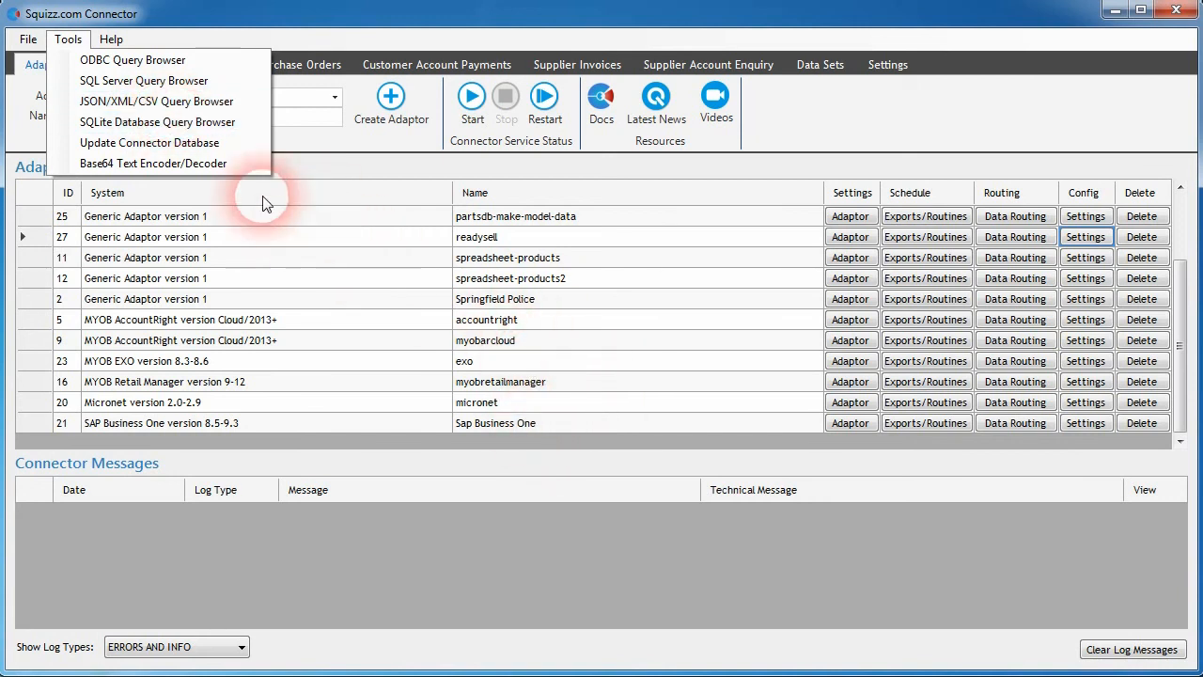
{"action": "left_click", "coordinate": [184, 102]}
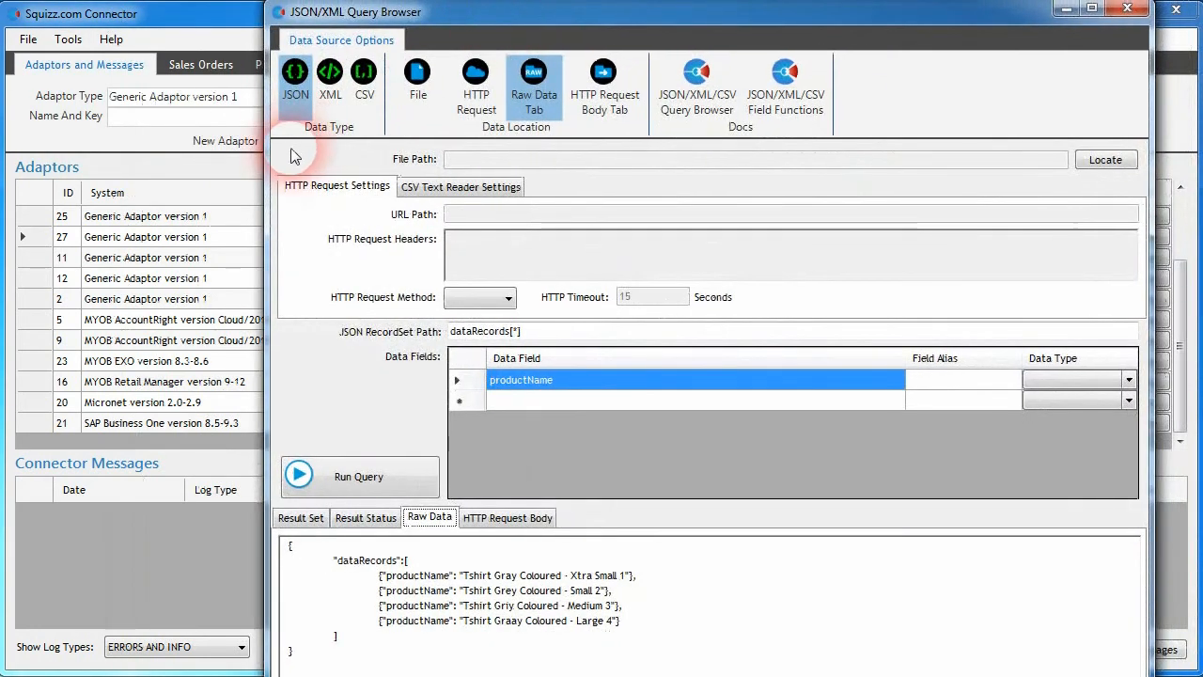
{"action": "left_click", "coordinate": [474, 109]}
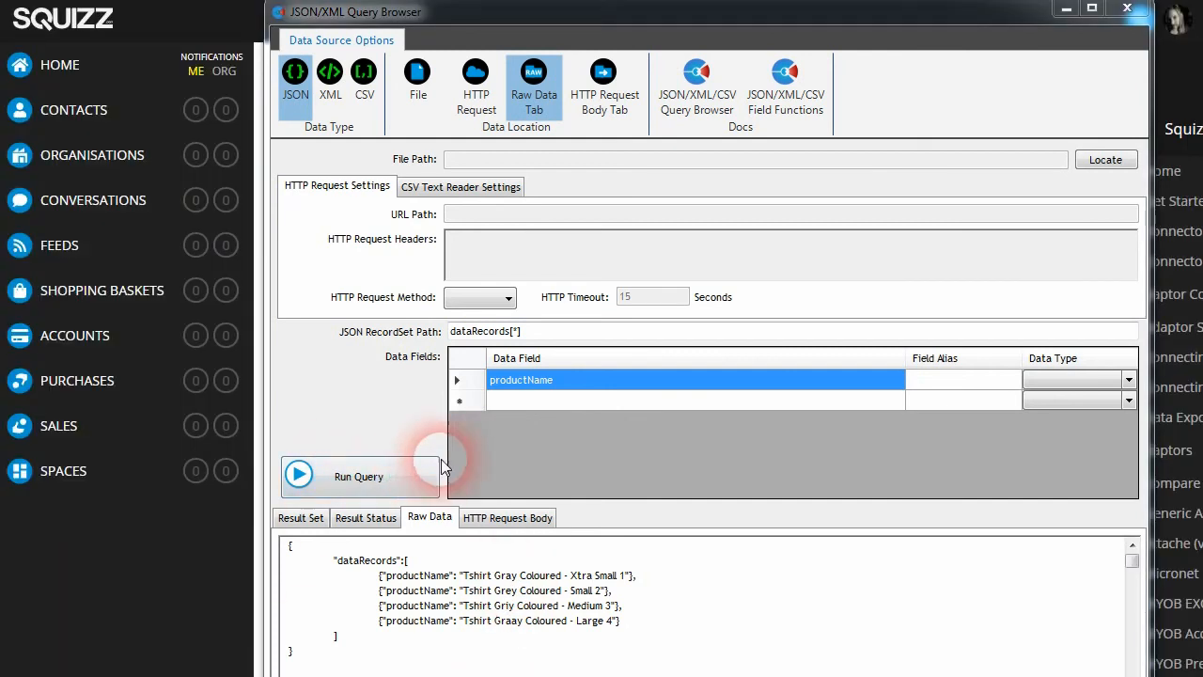
Wrap productName in REPLACE(productName,'Gray','Grey') and run the query.
{"action": "left_click", "coordinate": [491, 381]}
{"action": "type", "text": "REPLACE("}
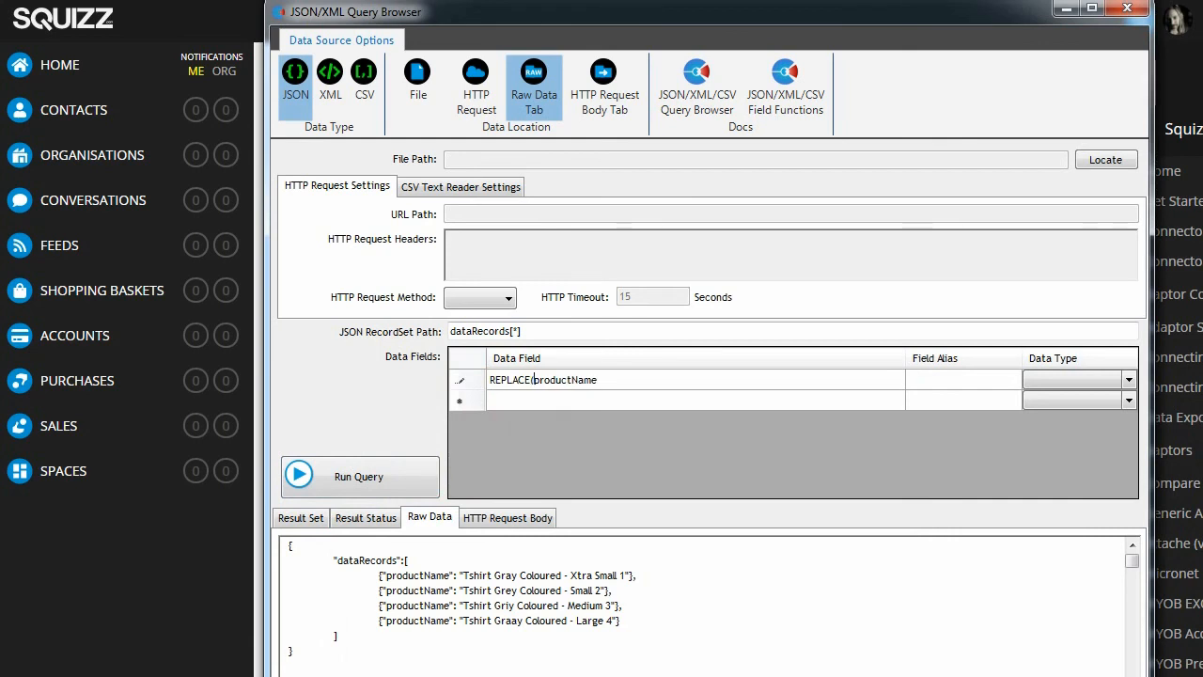
{"action": "left_click", "coordinate": [597, 384]}
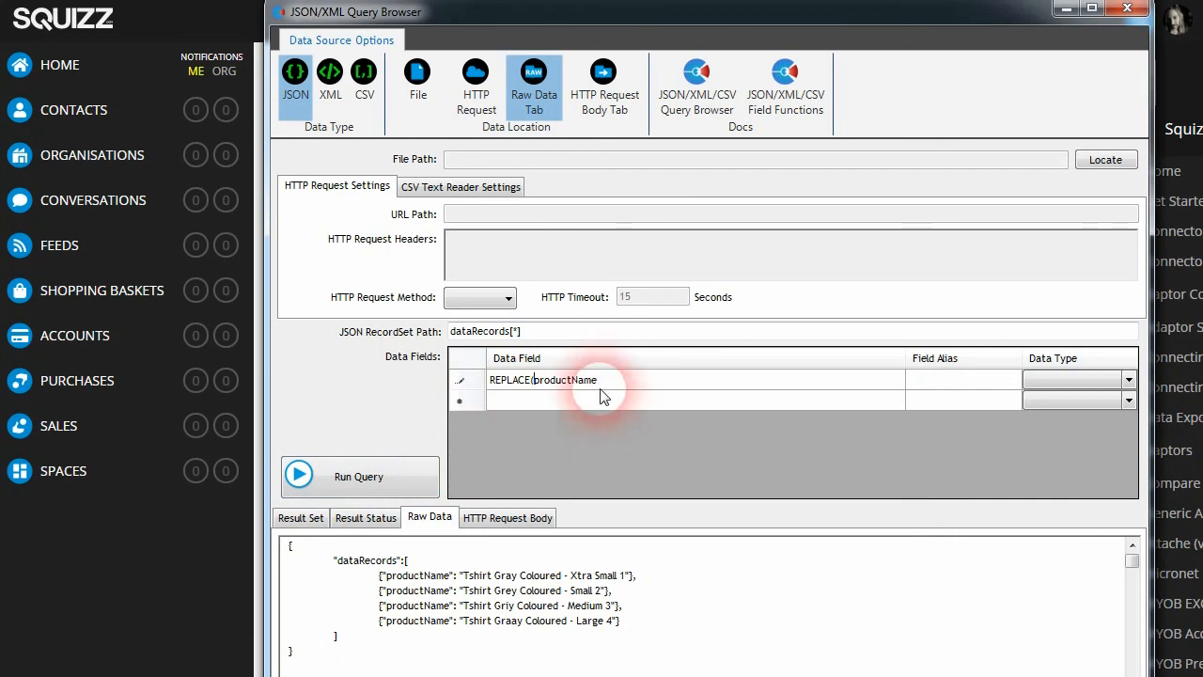
{"action": "type", "text": ","}
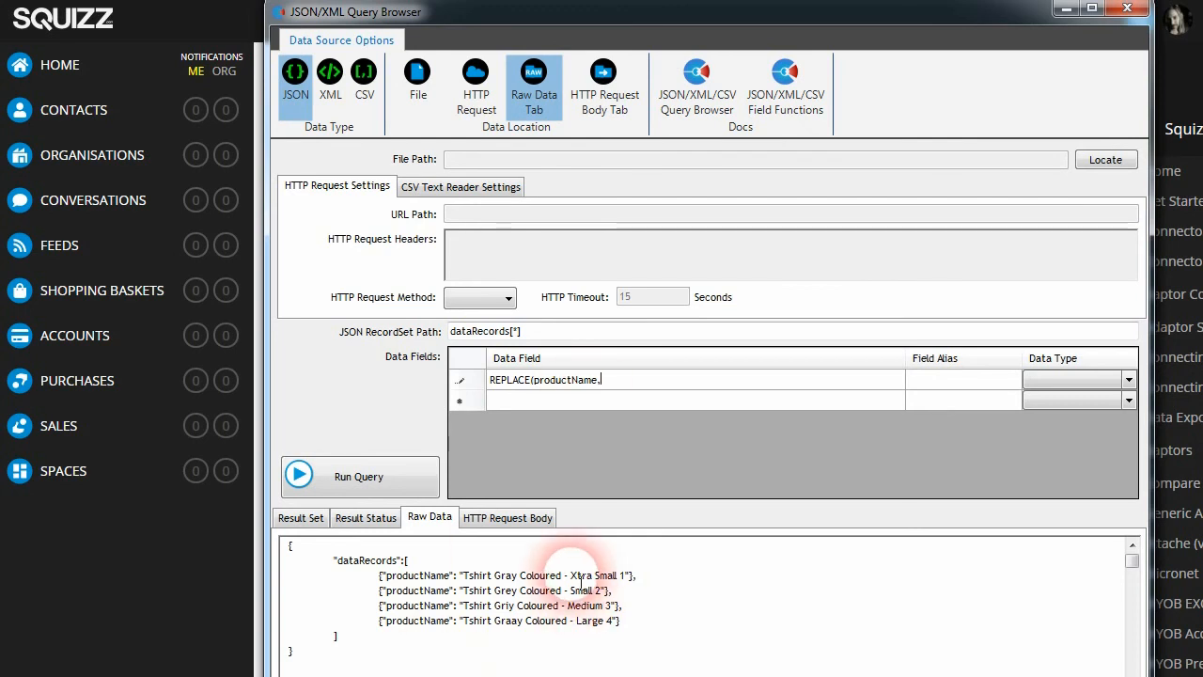
{"action": "type", "text": "\""}
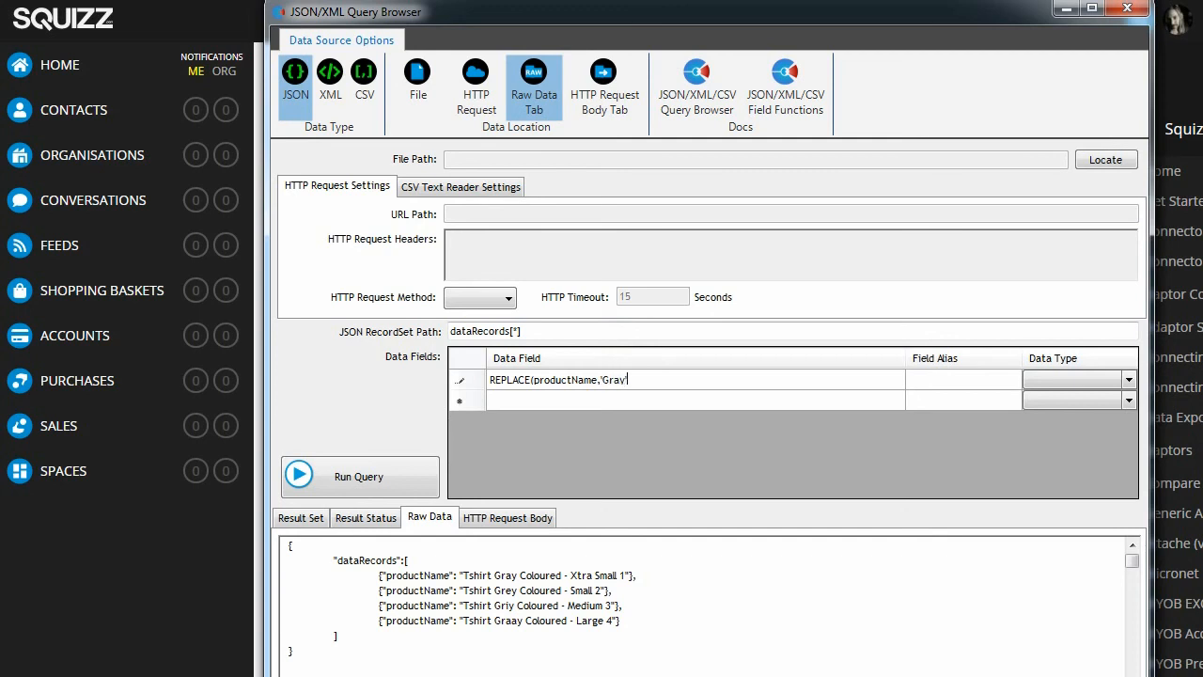
{"action": "type", "text": "Gray','Grey')"}
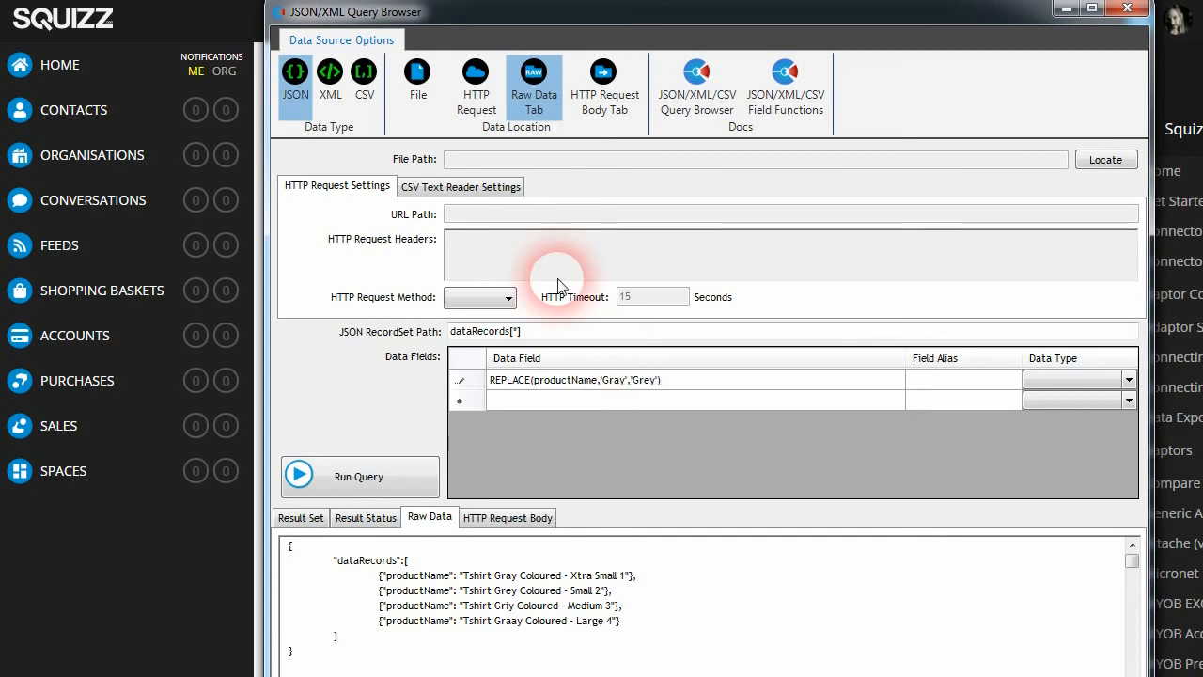
{"action": "left_click", "coordinate": [947, 385]}
{"action": "left_click", "coordinate": [395, 481]}
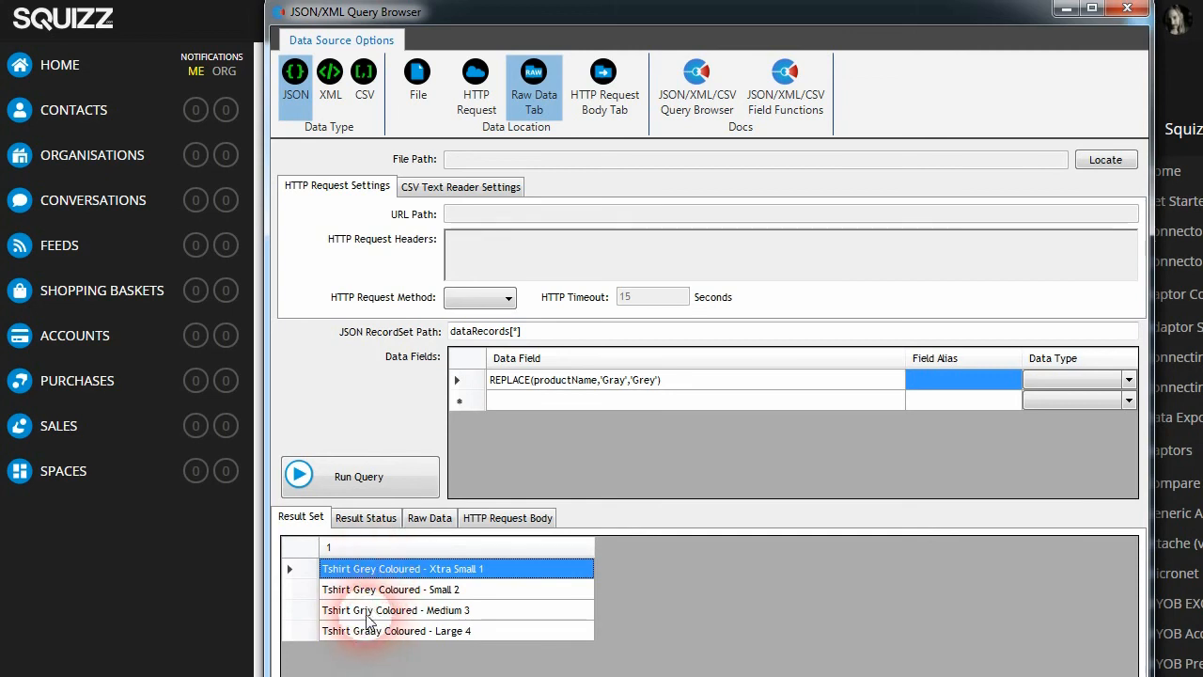
Nest the expression in a second REPLACE that turns 'Griy' into 'Grey'.
{"action": "left_click", "coordinate": [537, 385]}
{"action": "left_click", "coordinate": [534, 381]}
{"action": "key", "text": "Home"}
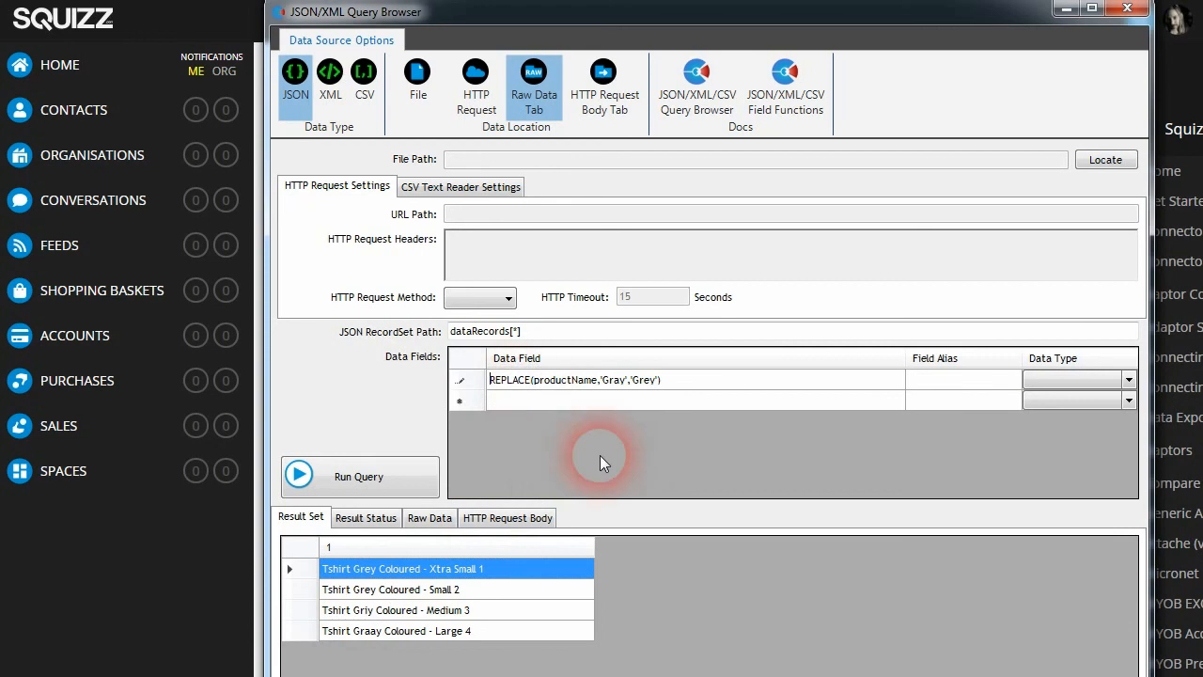
{"action": "type", "text": "REPLACE("}
{"action": "key", "text": "End"}
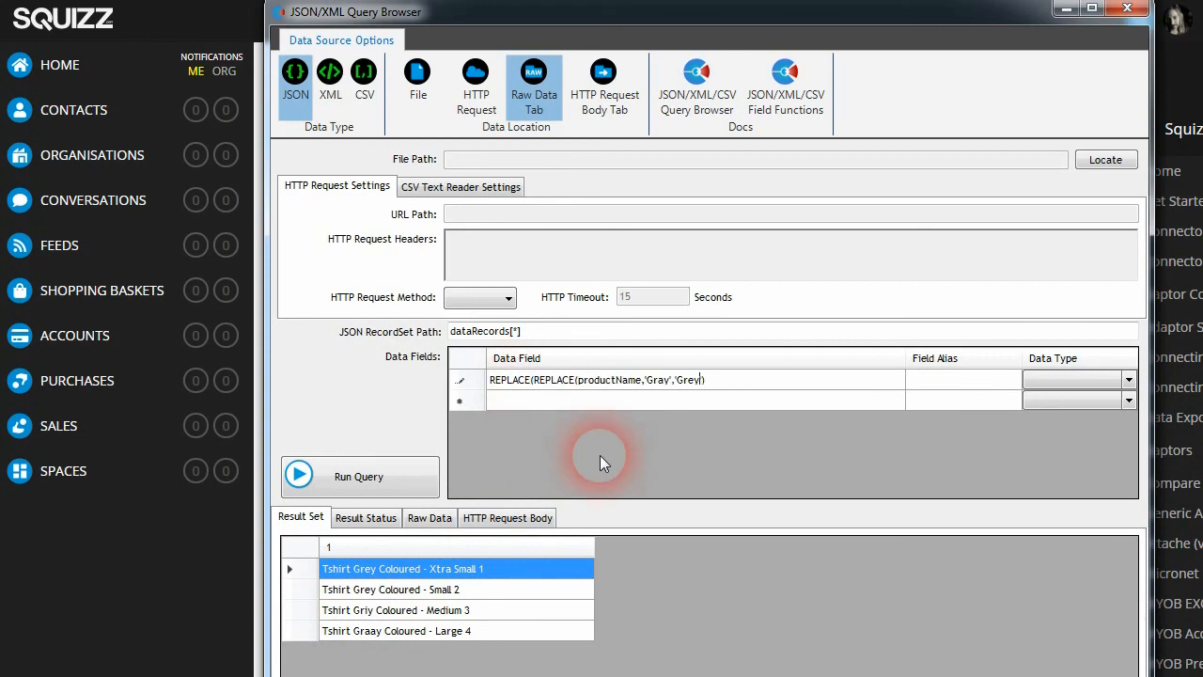
{"action": "key", "text": "End"}
{"action": "type", "text": ",'Gray','Grey')"}
{"action": "key", "text": "Left"}
{"action": "key", "text": "Left"}
{"action": "key", "text": "BackSpace"}
{"action": "type", "text": "i"}
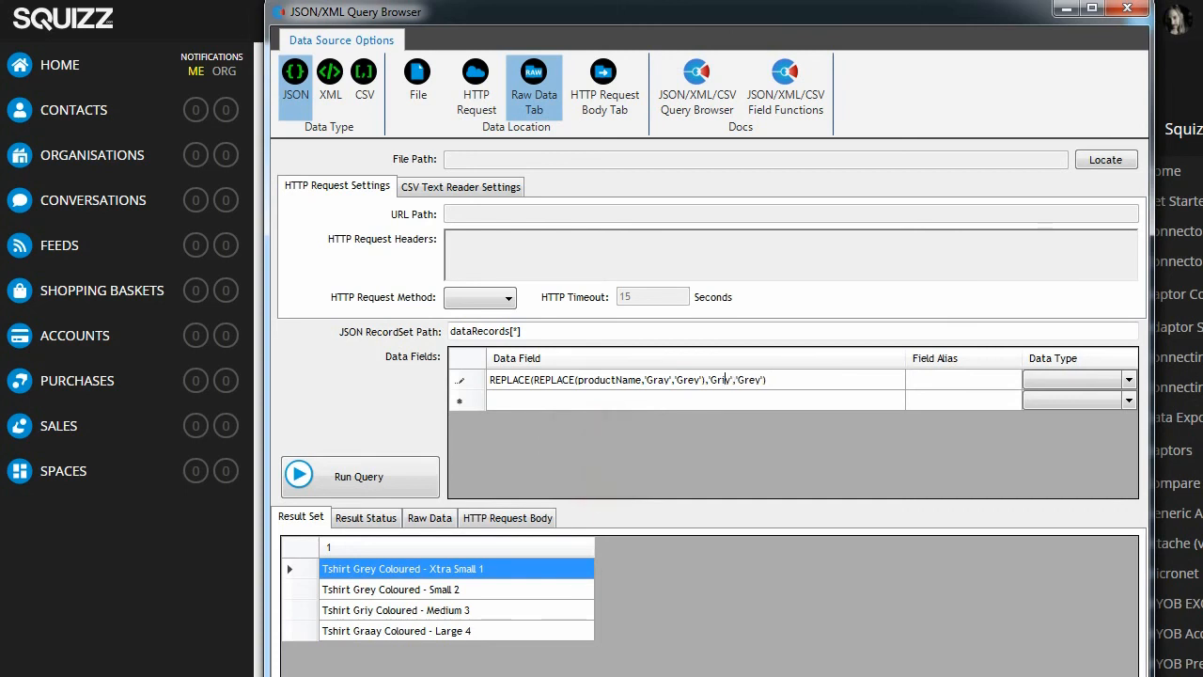
{"action": "left_click", "coordinate": [777, 384]}
{"action": "left_click", "coordinate": [934, 379]}
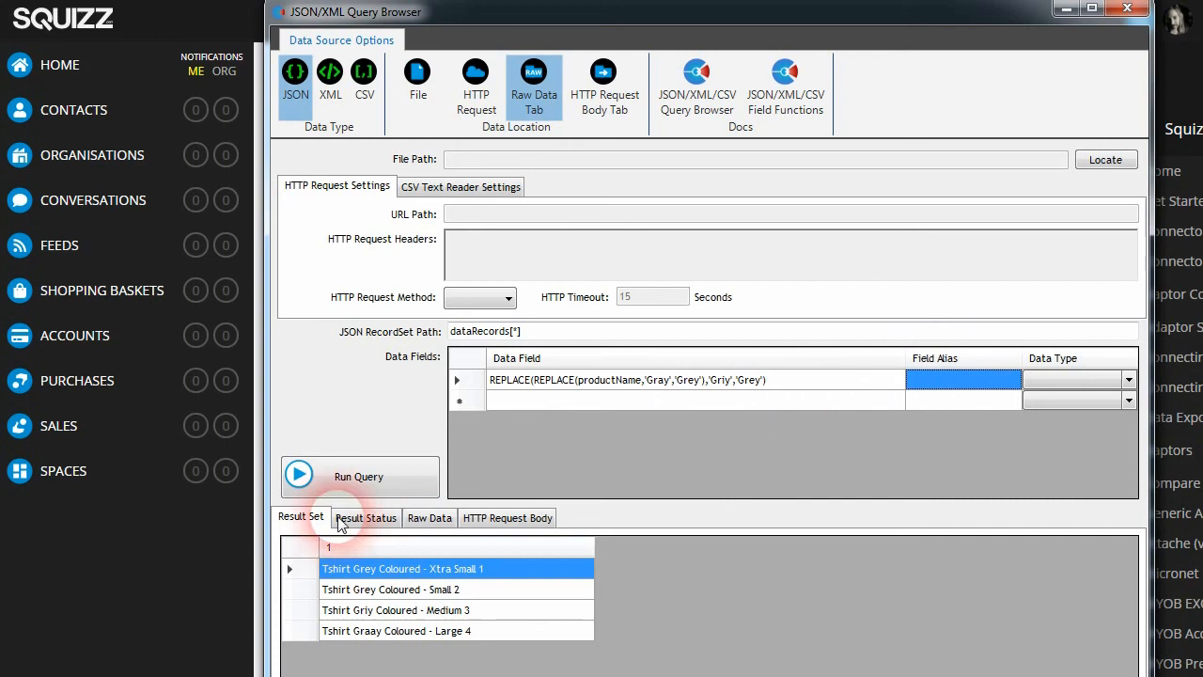
Rerun the query, widen the result column, check the raw data, and open the field functions documentation.
{"action": "left_click", "coordinate": [346, 475]}
{"action": "double_click", "coordinate": [413, 546]}
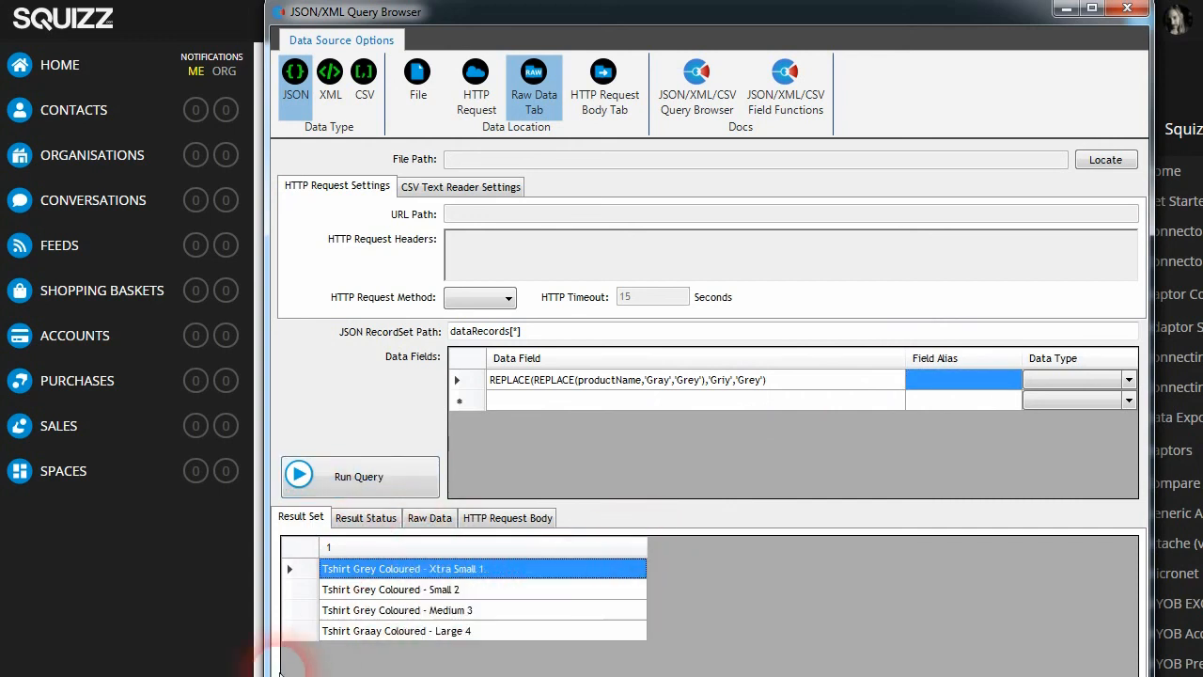
{"action": "left_click", "coordinate": [423, 520]}
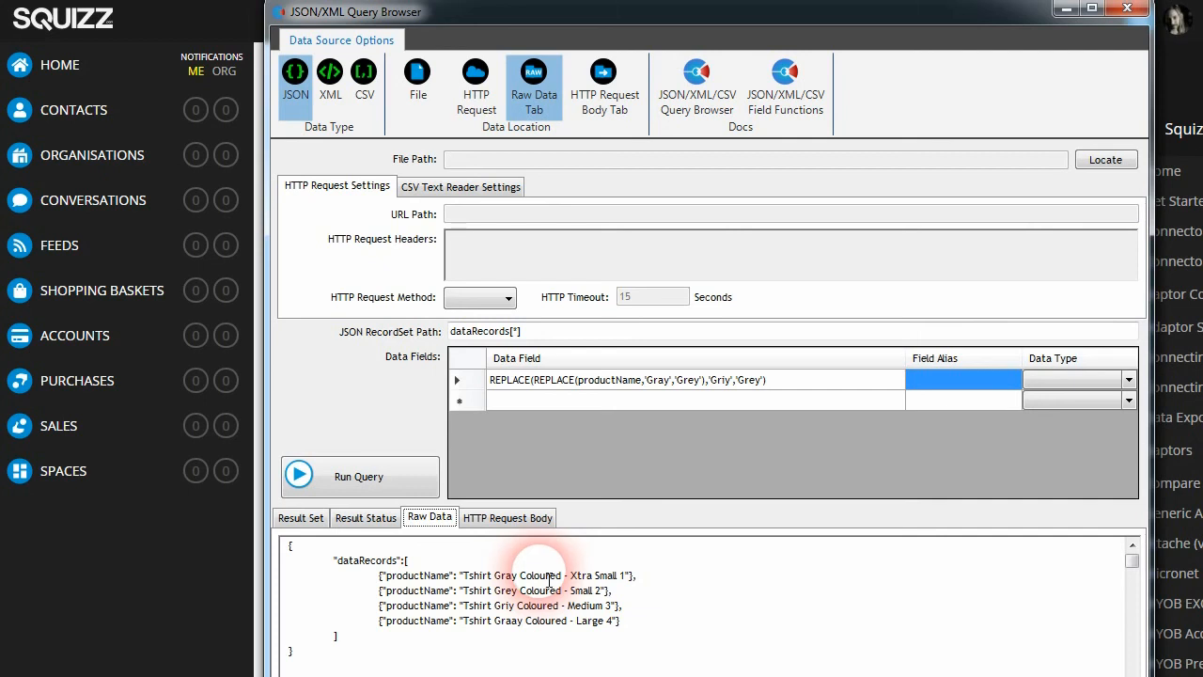
{"action": "left_click", "coordinate": [557, 387]}
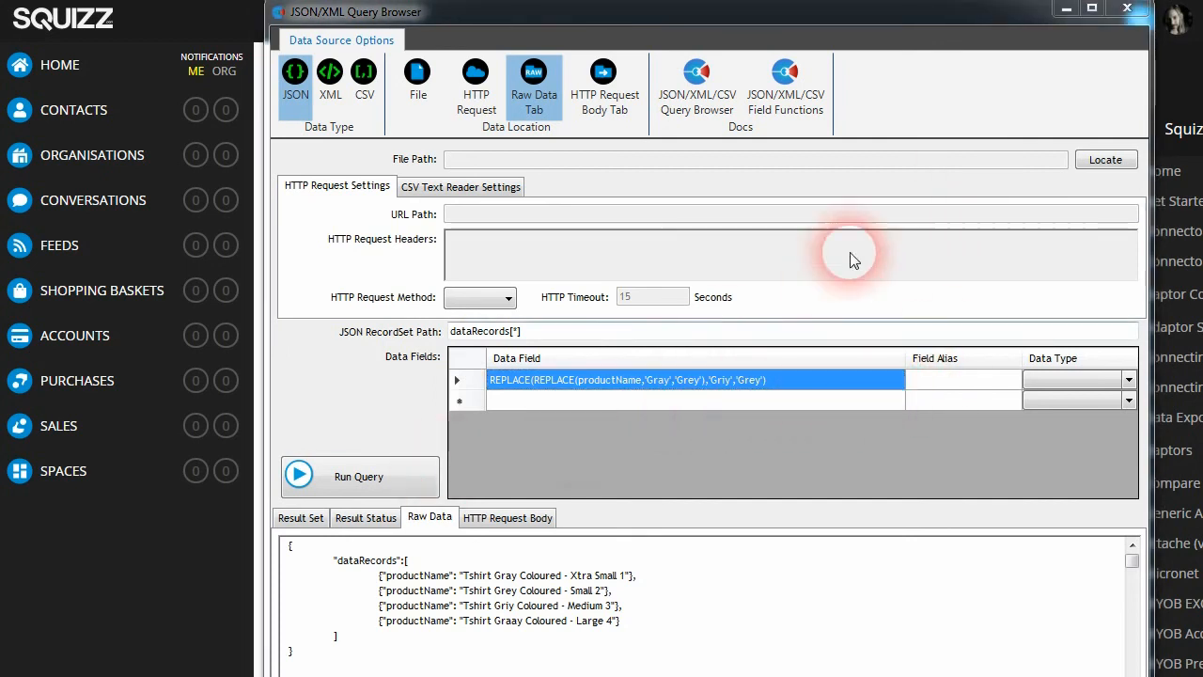
{"action": "left_click", "coordinate": [794, 111]}
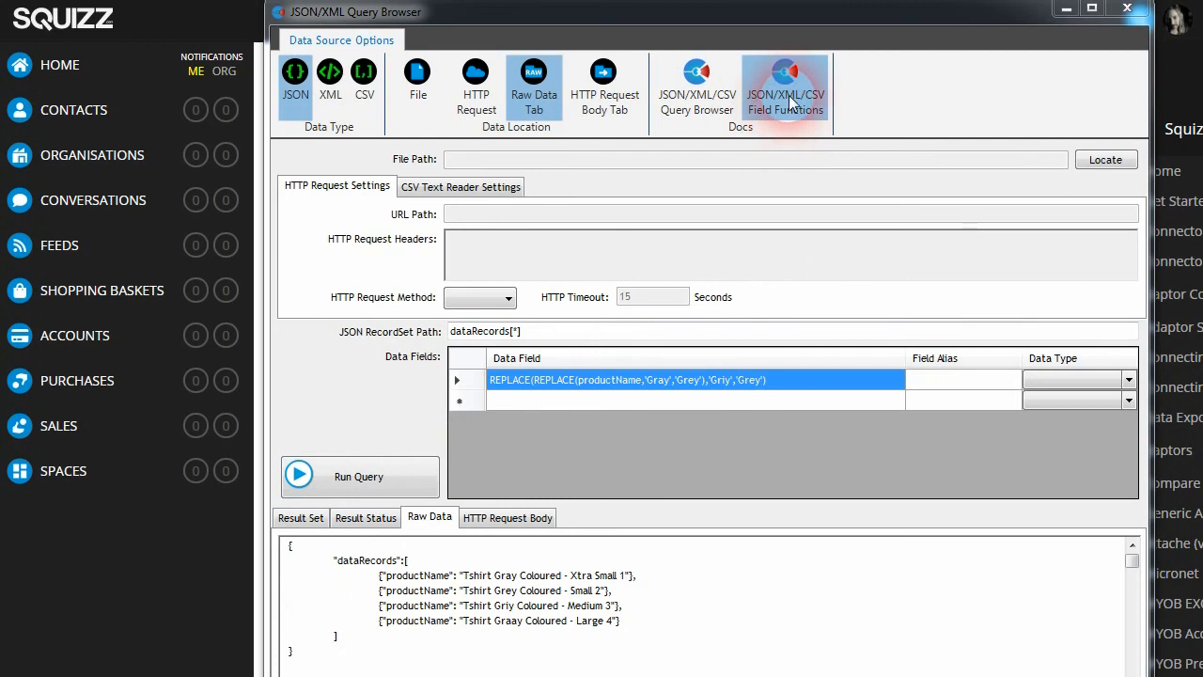
Read how REPLACE's replace_method_arg picks LITERAL or REGEX matching, then return to the query browser.
{"action": "scroll", "coordinate": [511, 229], "scroll_direction": "down", "scroll_amount": 9}
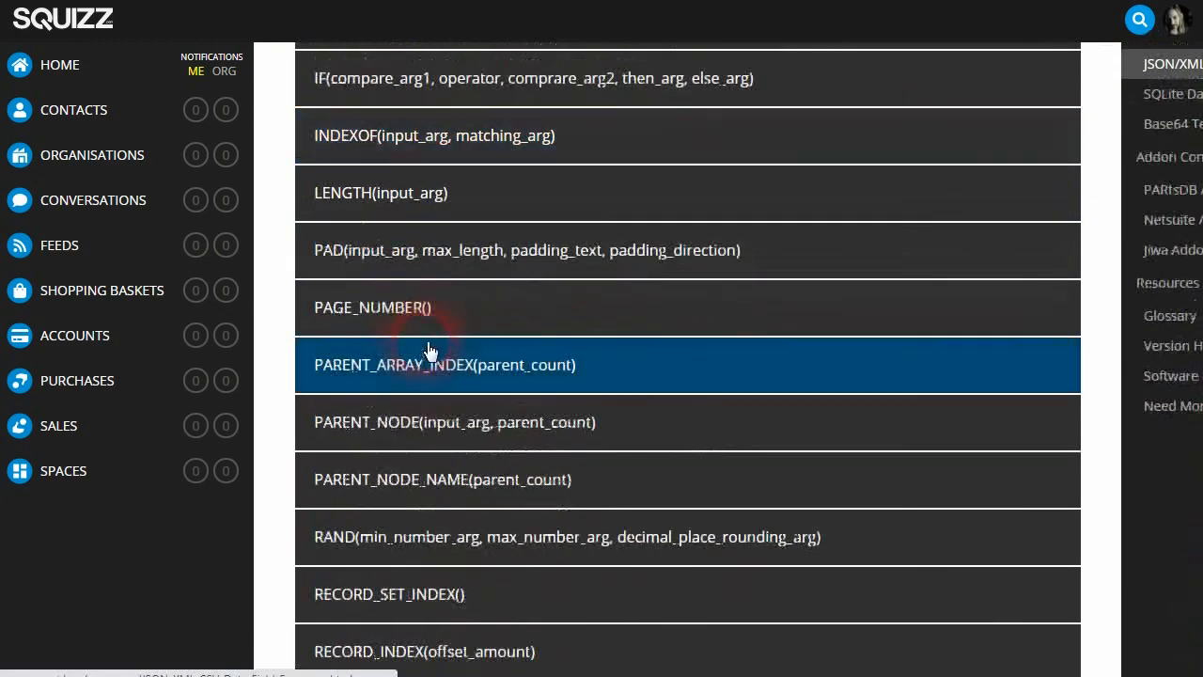
{"action": "scroll", "coordinate": [428, 345], "scroll_direction": "down", "scroll_amount": 3}
{"action": "left_click", "coordinate": [421, 416]}
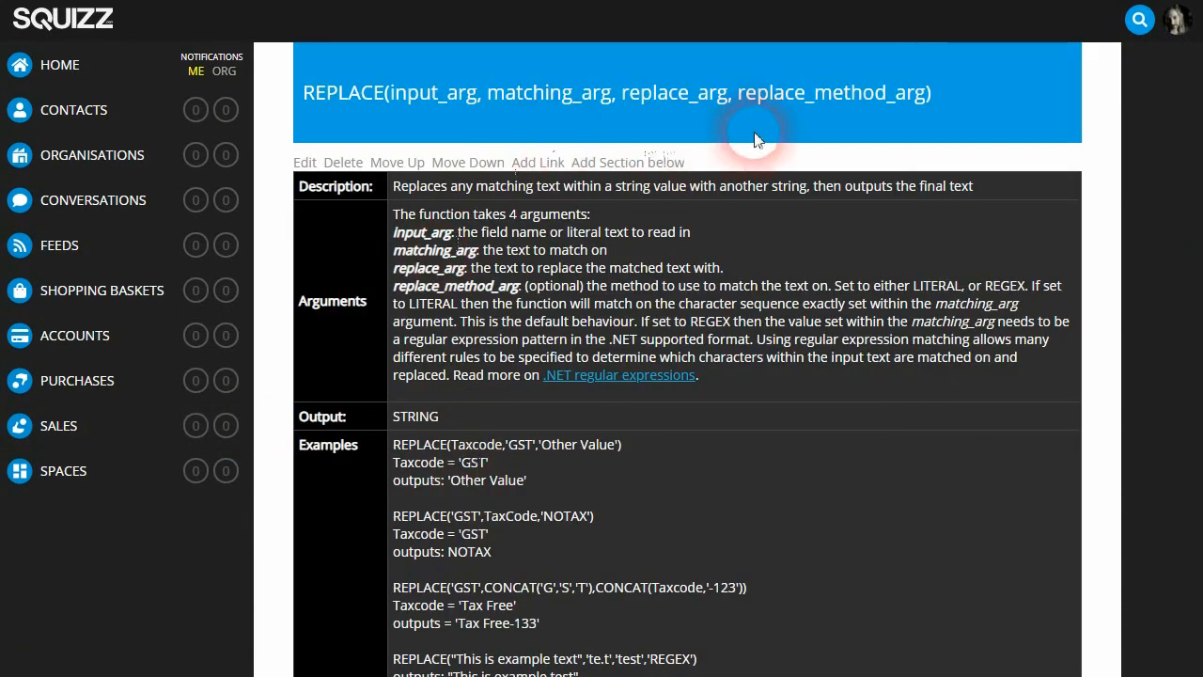
{"action": "left_click_drag", "start_coordinate": [737, 92], "coordinate": [928, 92]}
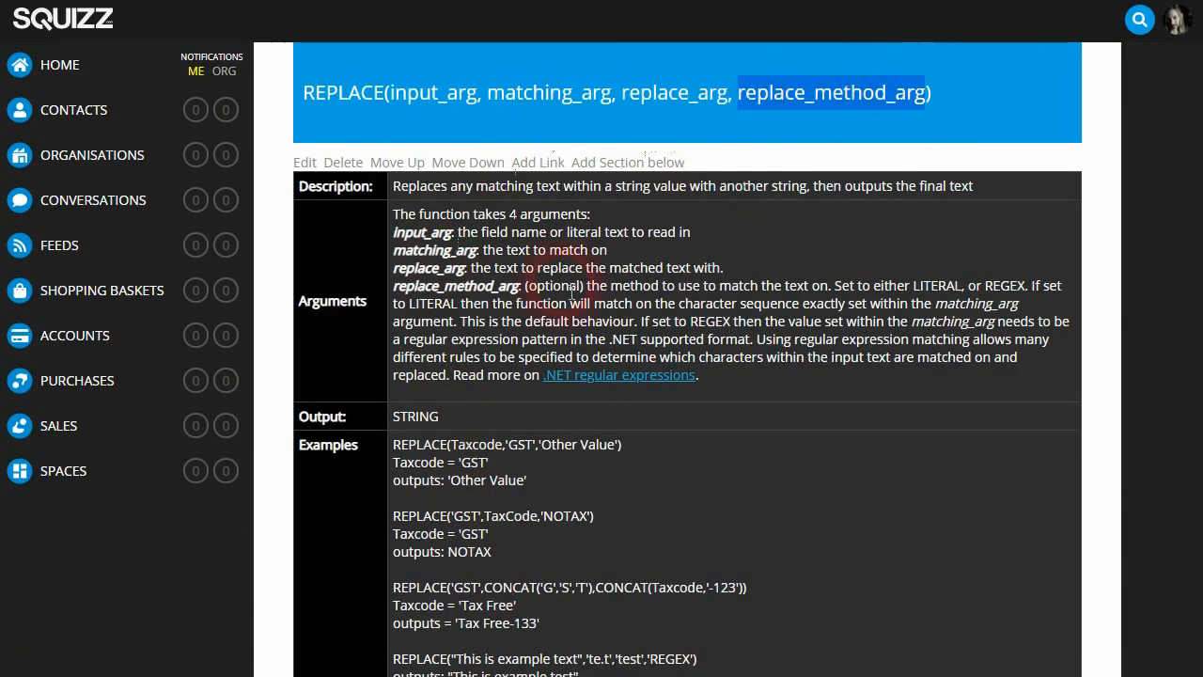
{"action": "scroll", "coordinate": [571, 293], "scroll_direction": "down", "scroll_amount": 5}
{"action": "scroll", "coordinate": [588, 423], "scroll_direction": "up", "scroll_amount": 3}
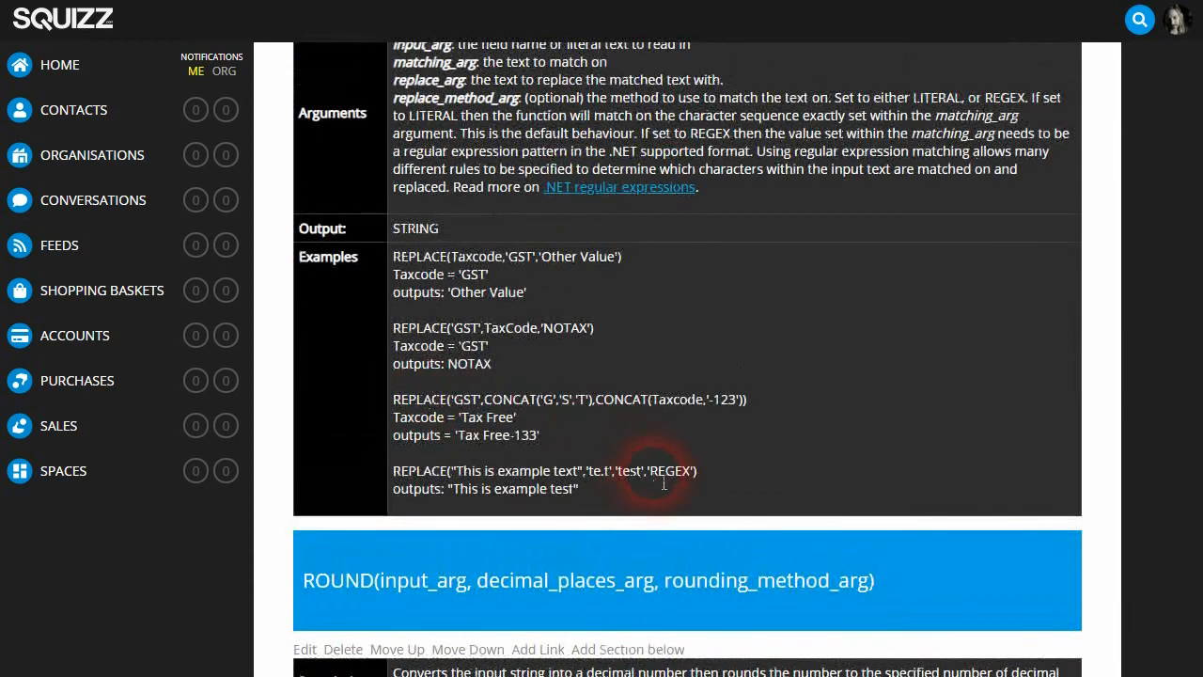
{"action": "double_click", "coordinate": [667, 471]}
{"action": "scroll", "coordinate": [669, 479], "scroll_direction": "up", "scroll_amount": 1}
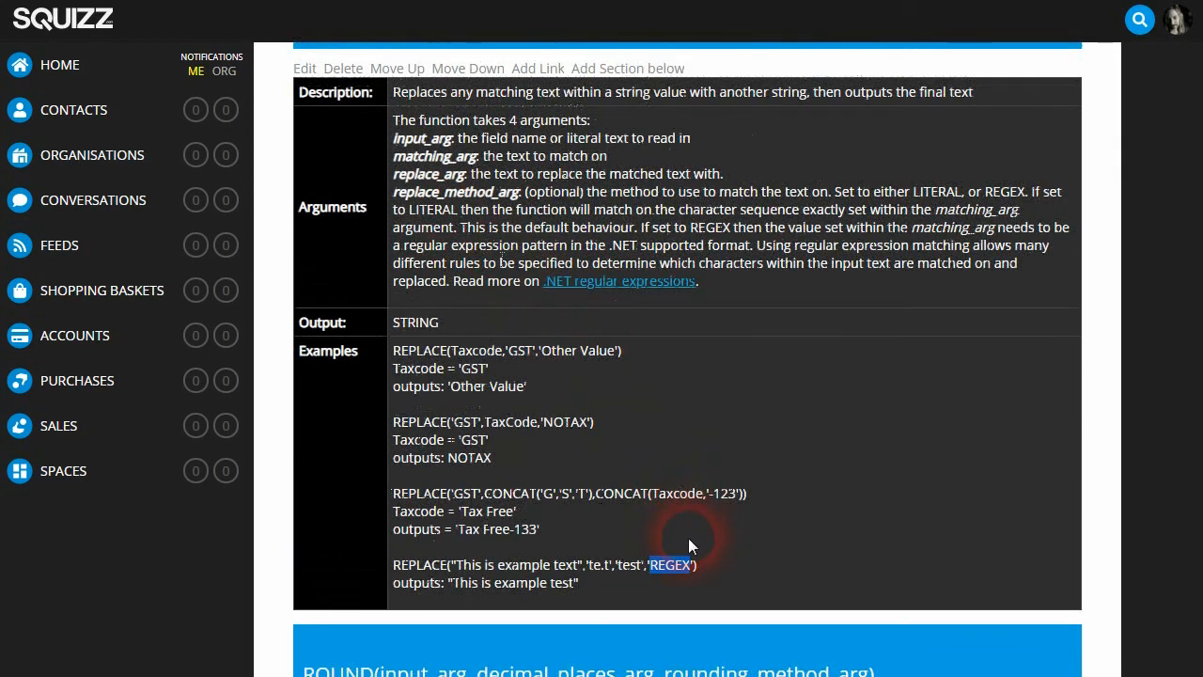
{"action": "left_click_drag", "start_coordinate": [912, 192], "coordinate": [970, 199]}
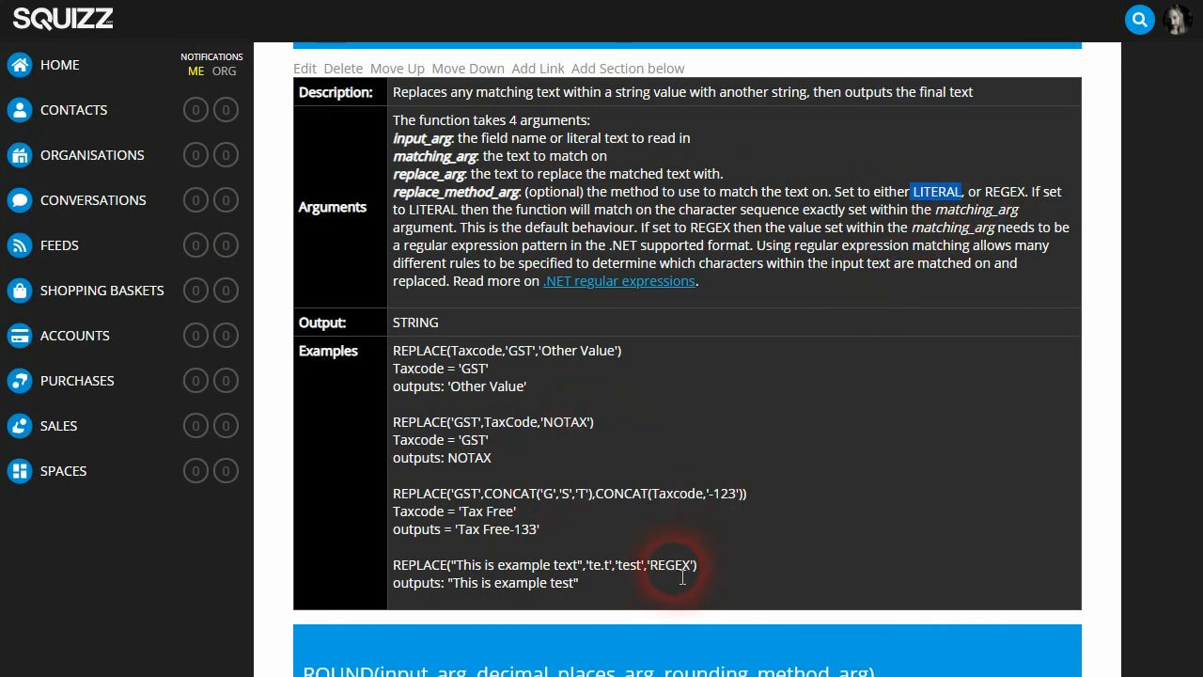
{"action": "left_click", "coordinate": [648, 674]}
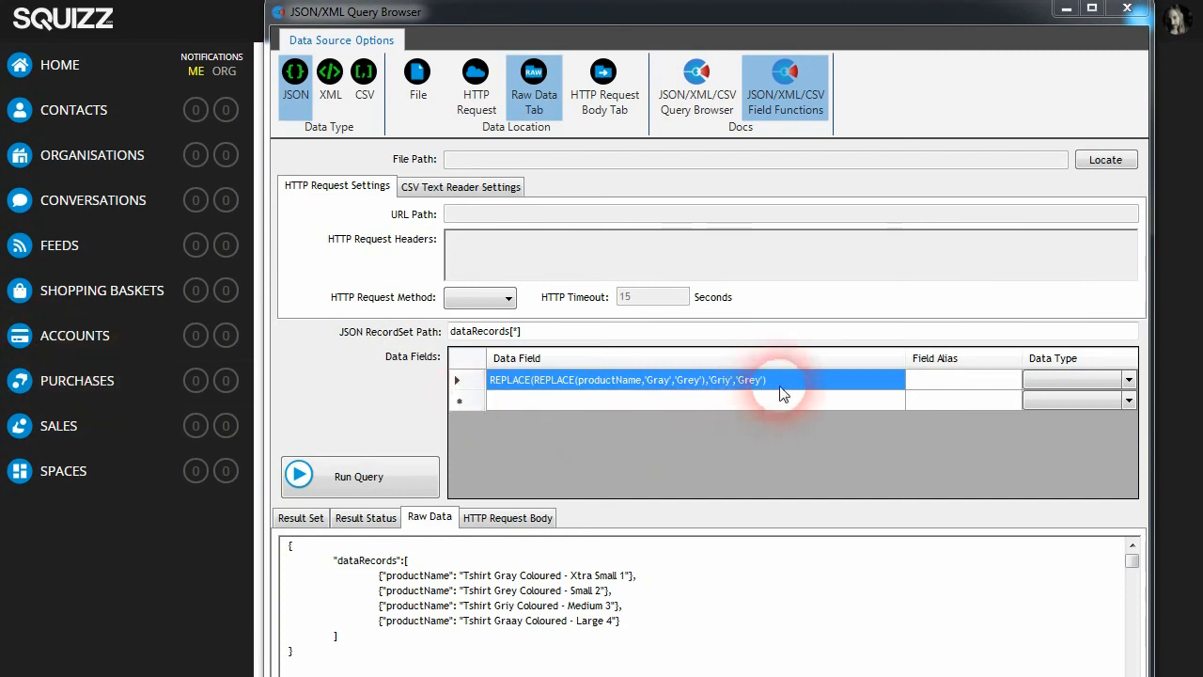
Change the data field to REPLACE(productName,'Gr.y','Grey','REGEX') and run the query.
{"action": "left_click", "coordinate": [810, 381]}
{"action": "type", "text": "REPLACE(productName,'Gr.y','Grey','REGEX')"}
{"action": "left_click", "coordinate": [931, 380]}
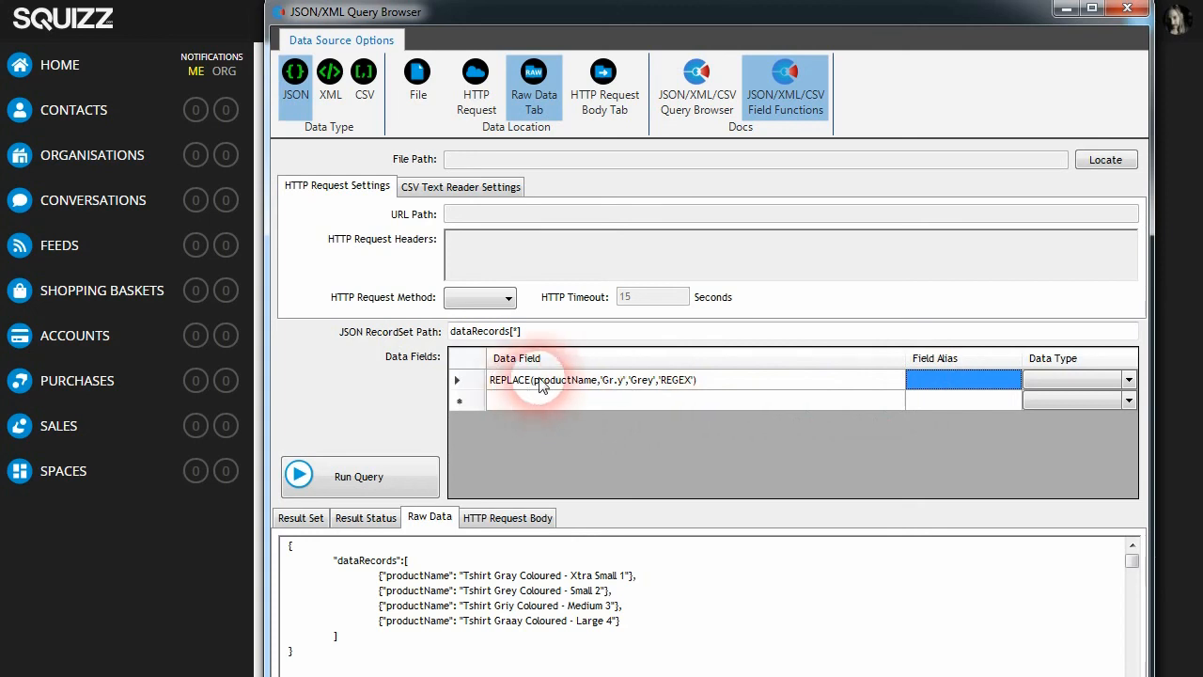
{"action": "left_click", "coordinate": [711, 380]}
{"action": "left_click", "coordinate": [926, 391]}
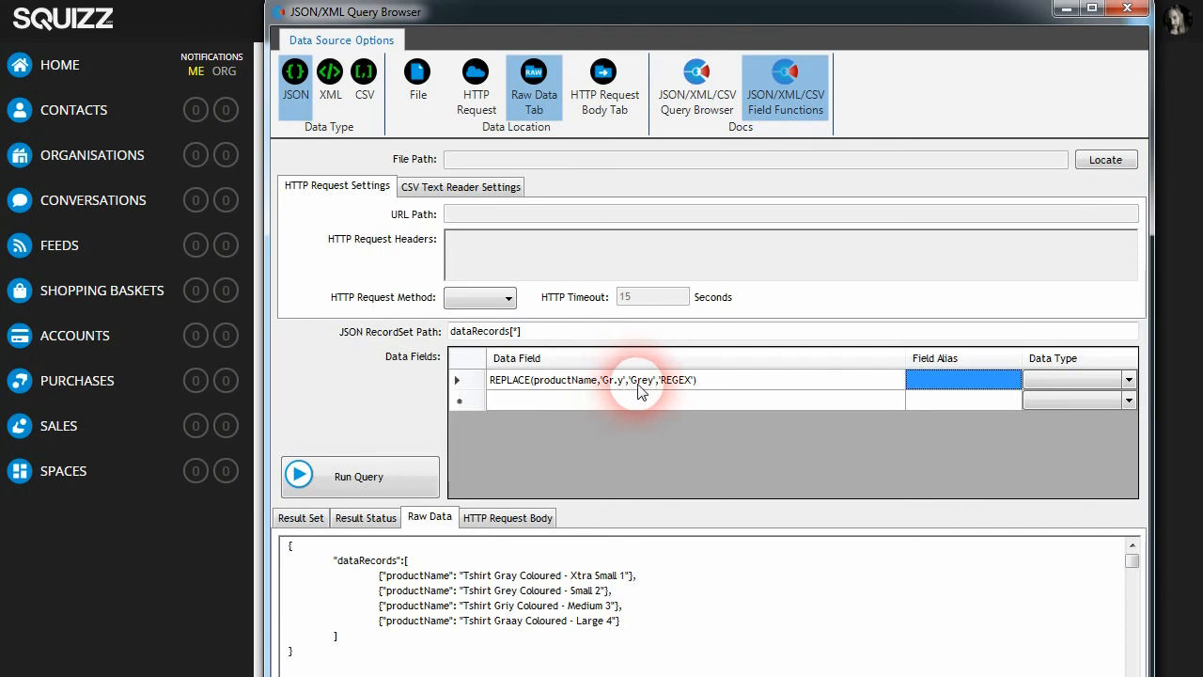
{"action": "left_click", "coordinate": [387, 476]}
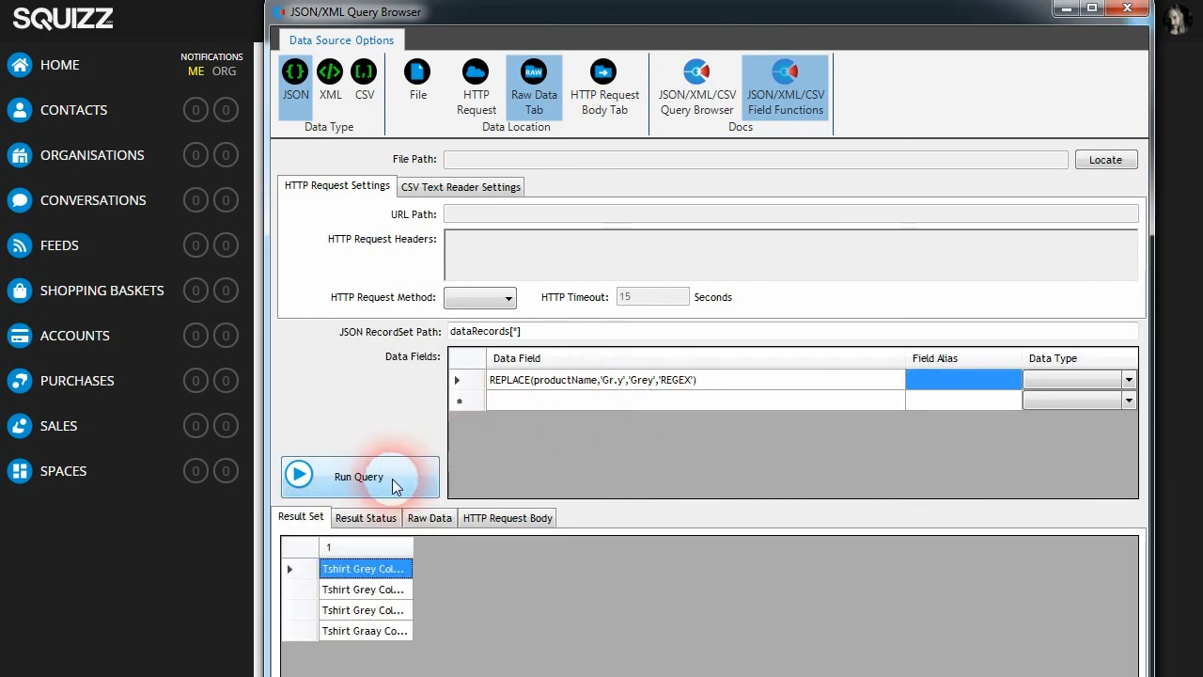
Compare the results with the raw JSON: Griy is corrected but Graay stays unchanged.
{"action": "left_click", "coordinate": [429, 518]}
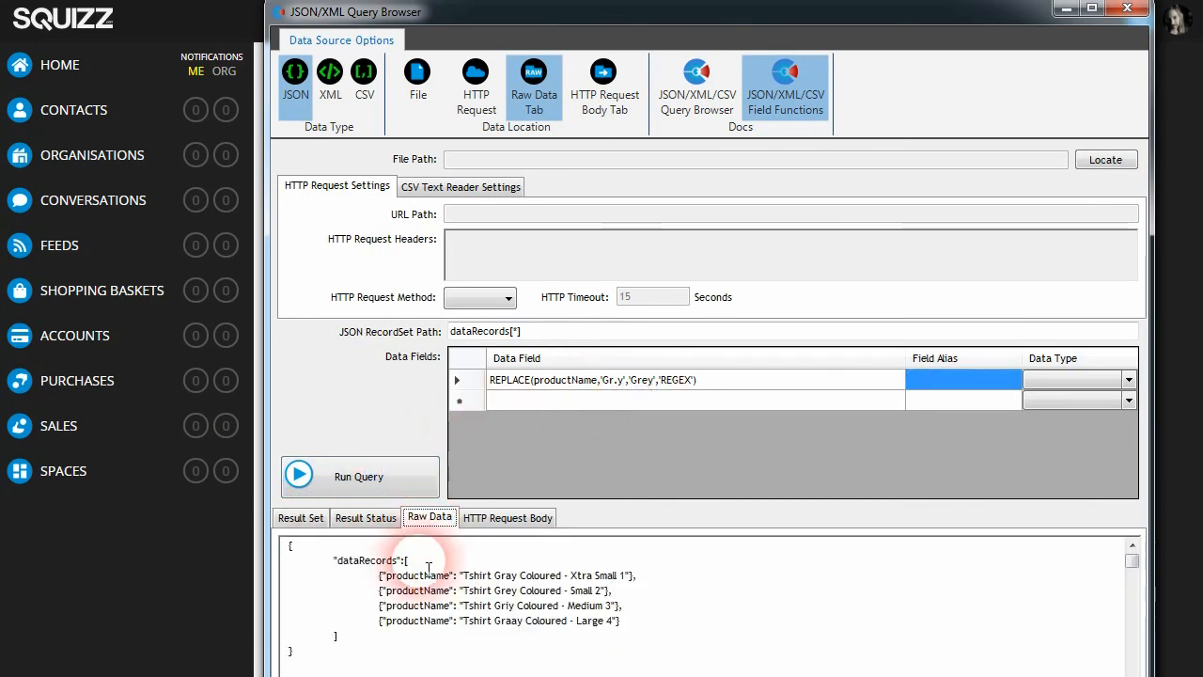
{"action": "left_click", "coordinate": [519, 611]}
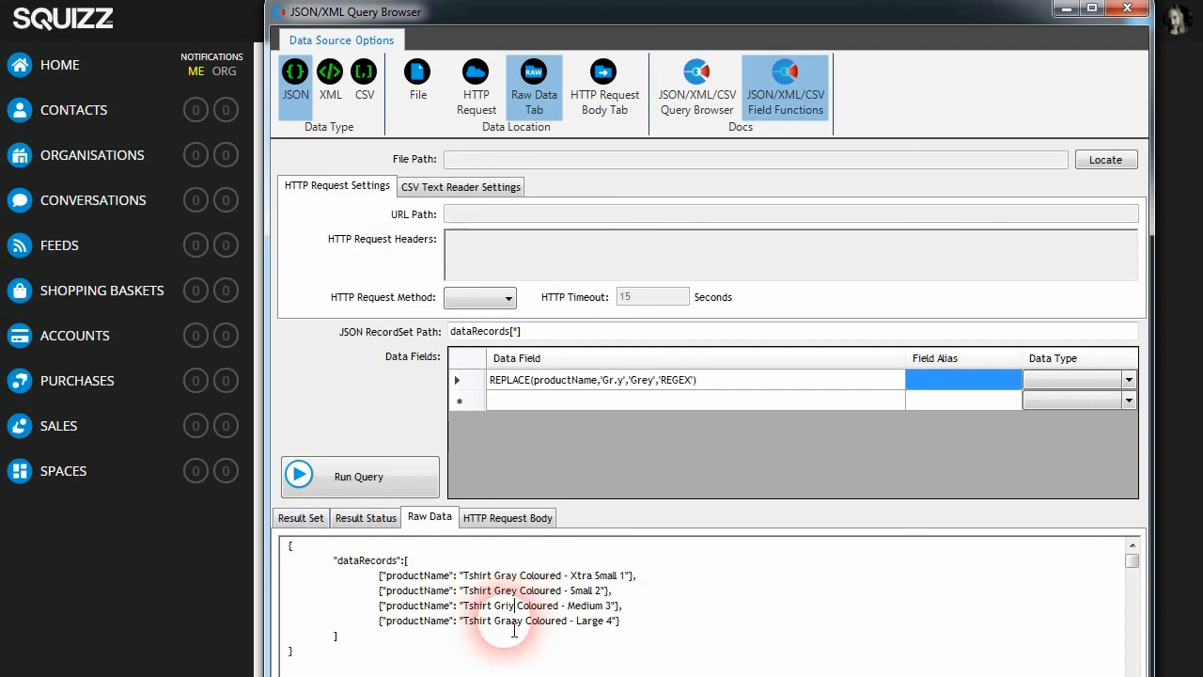
{"action": "left_click_drag", "start_coordinate": [495, 620], "coordinate": [518, 621]}
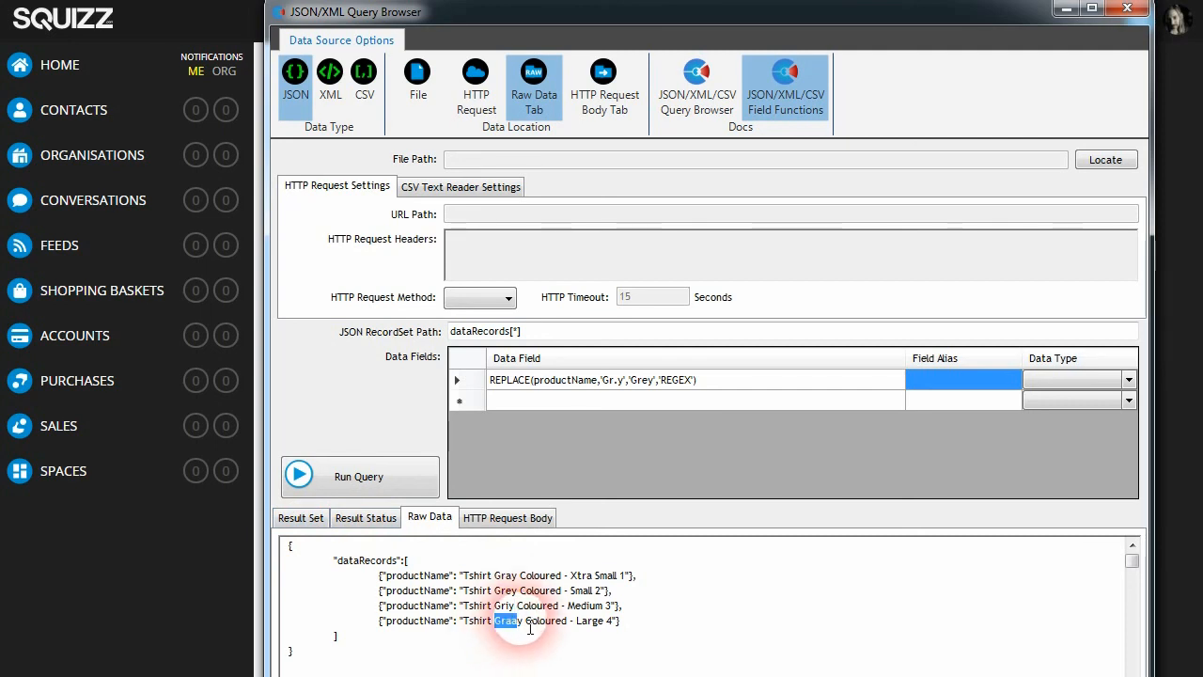
{"action": "left_click", "coordinate": [300, 481]}
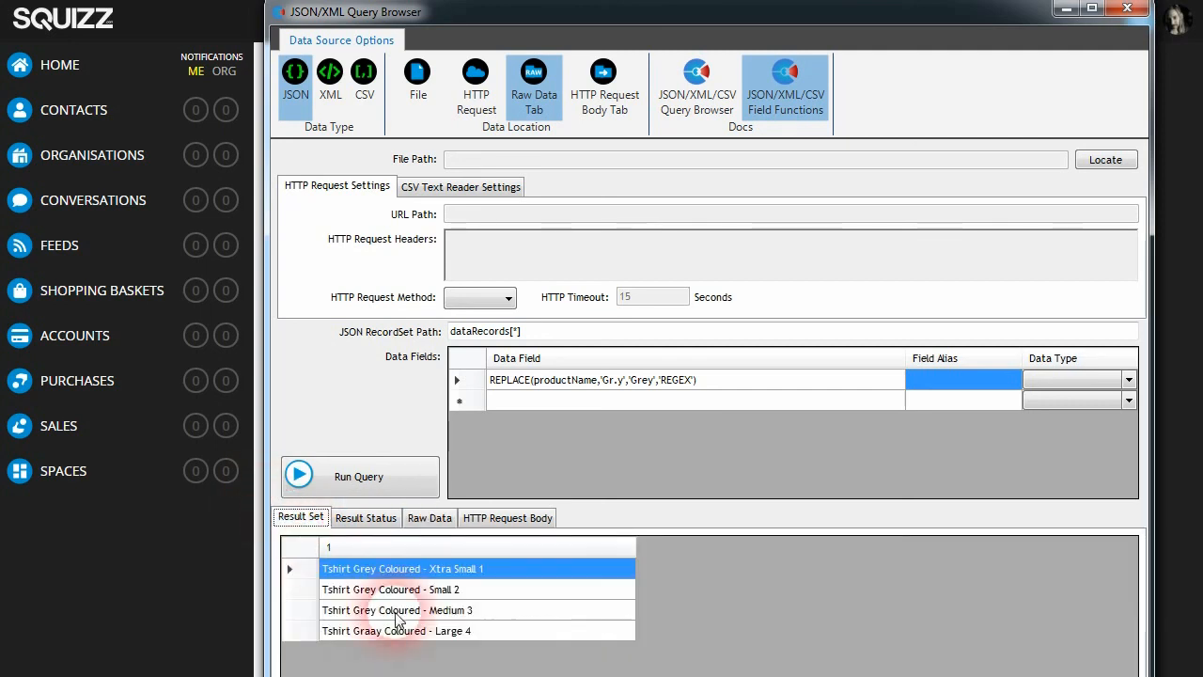
{"action": "left_click", "coordinate": [428, 519]}
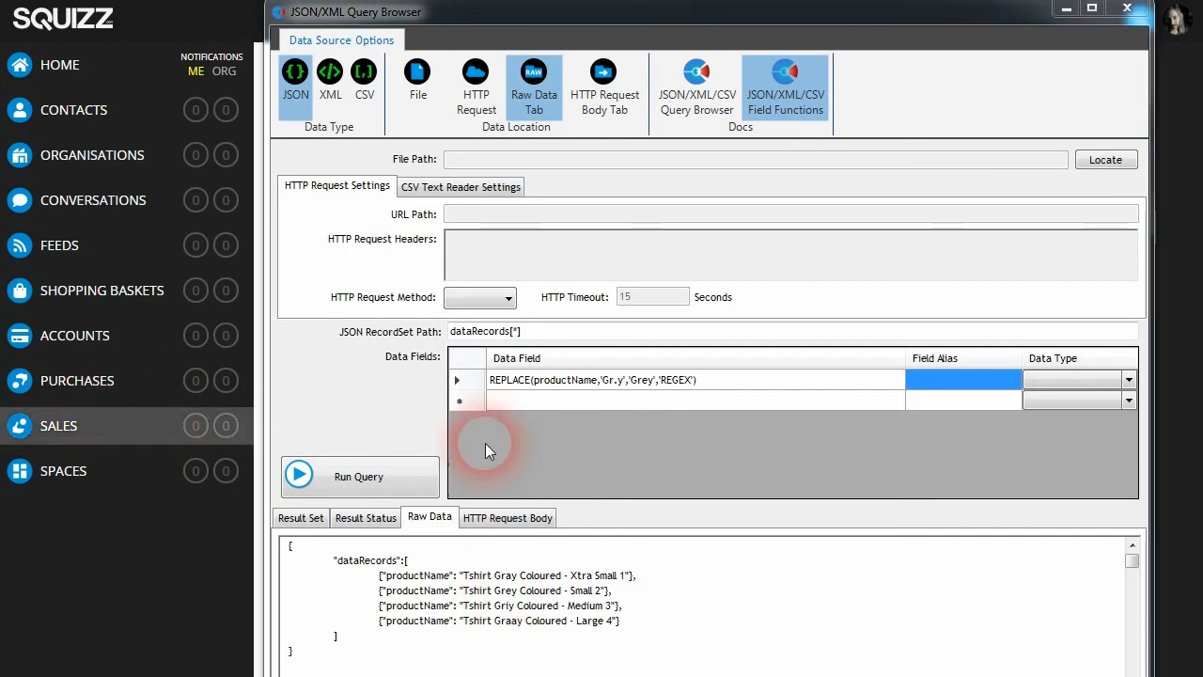
Add a second data field REPLACE(productName,'Gr.+?y','Grey','REGEX').
{"action": "left_click", "coordinate": [599, 399]}
{"action": "type", "text": "REPLACE(productName,'Gr.+?y','Grey','REGEX')"}
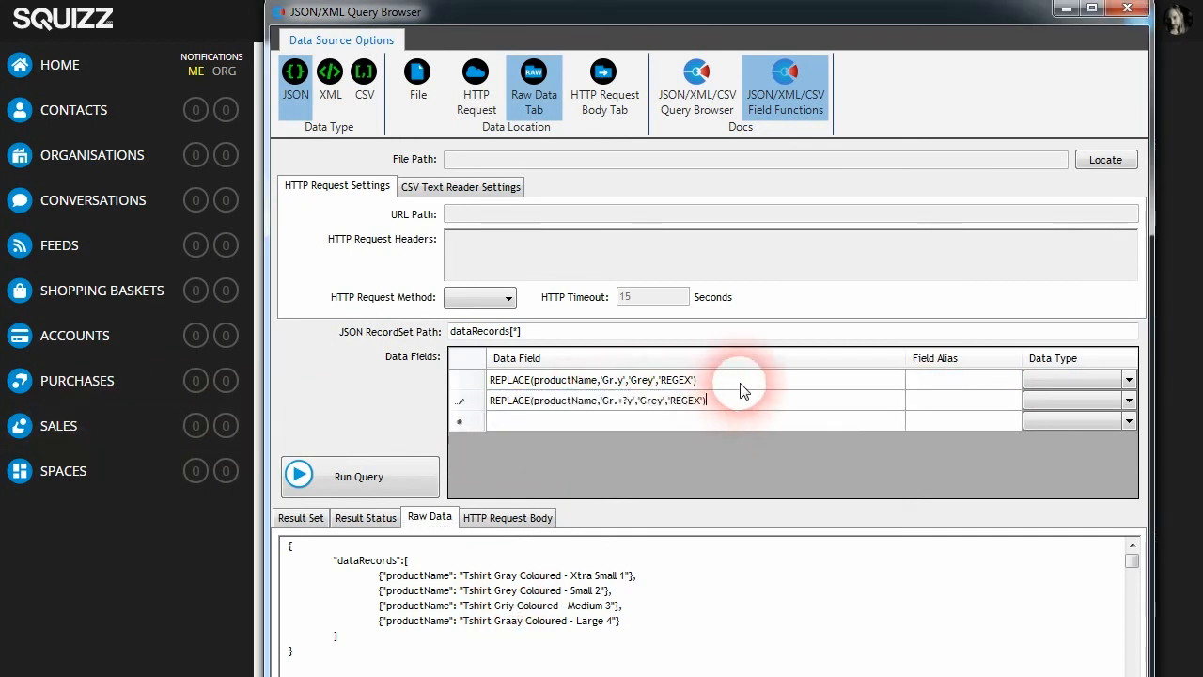
{"action": "key", "text": "Up"}
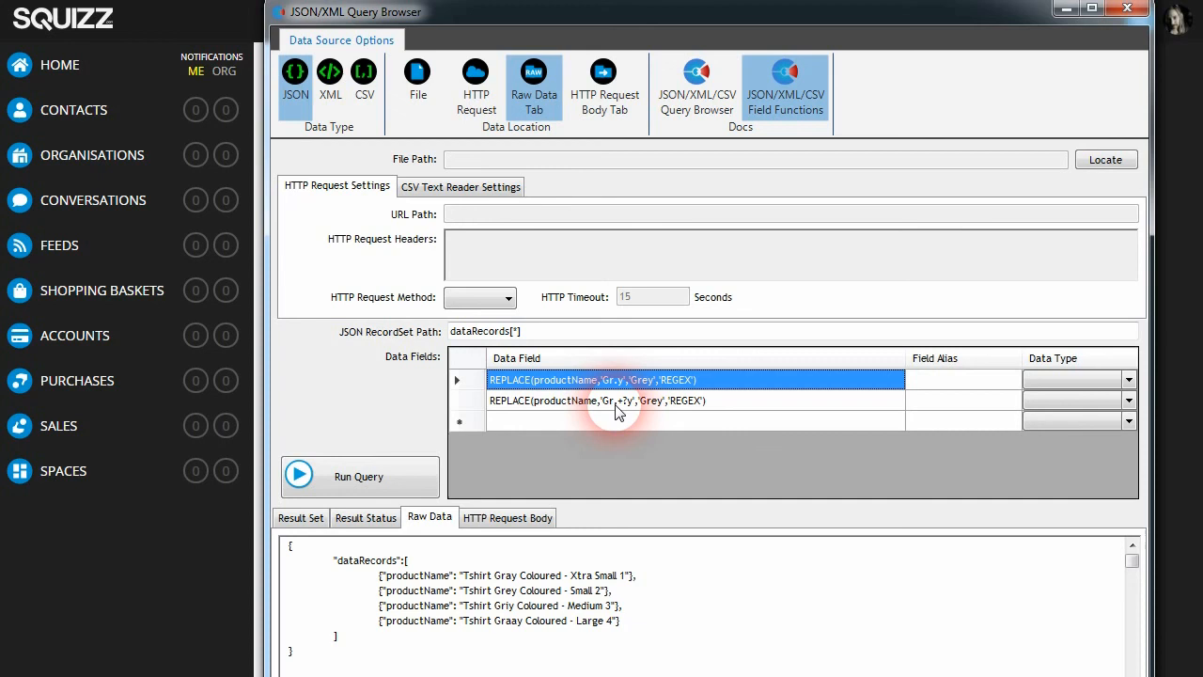
{"action": "left_click", "coordinate": [617, 406]}
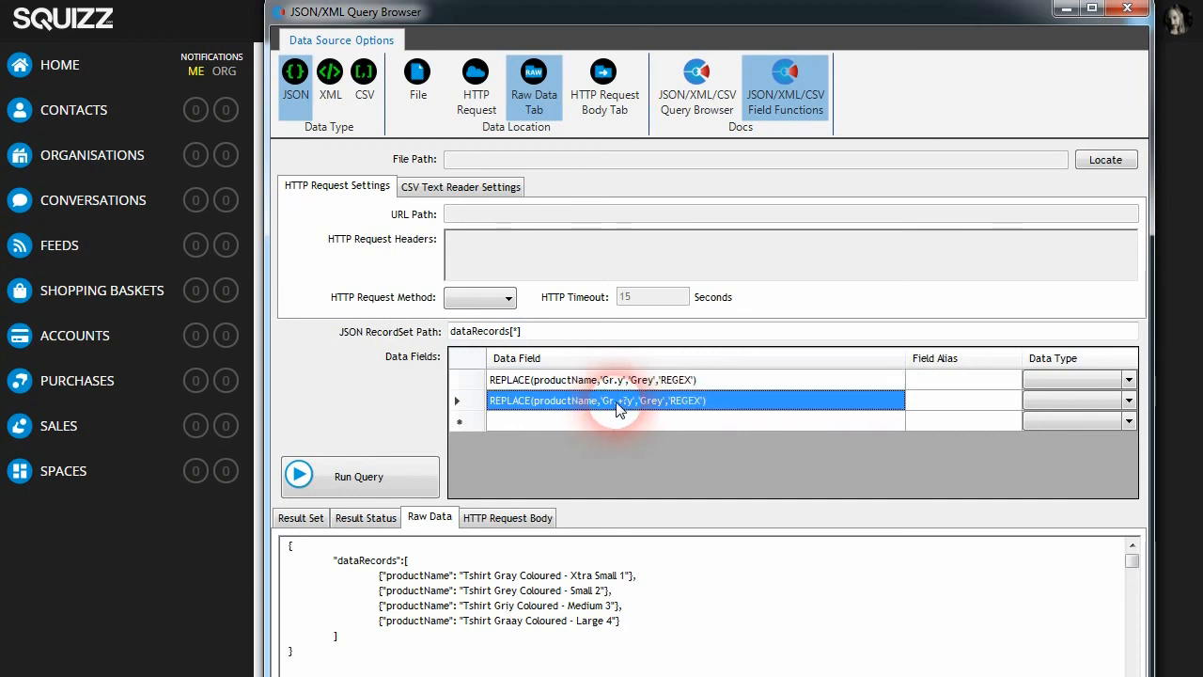
{"action": "left_click", "coordinate": [618, 402]}
{"action": "left_click_drag", "start_coordinate": [616, 404], "coordinate": [635, 410]}
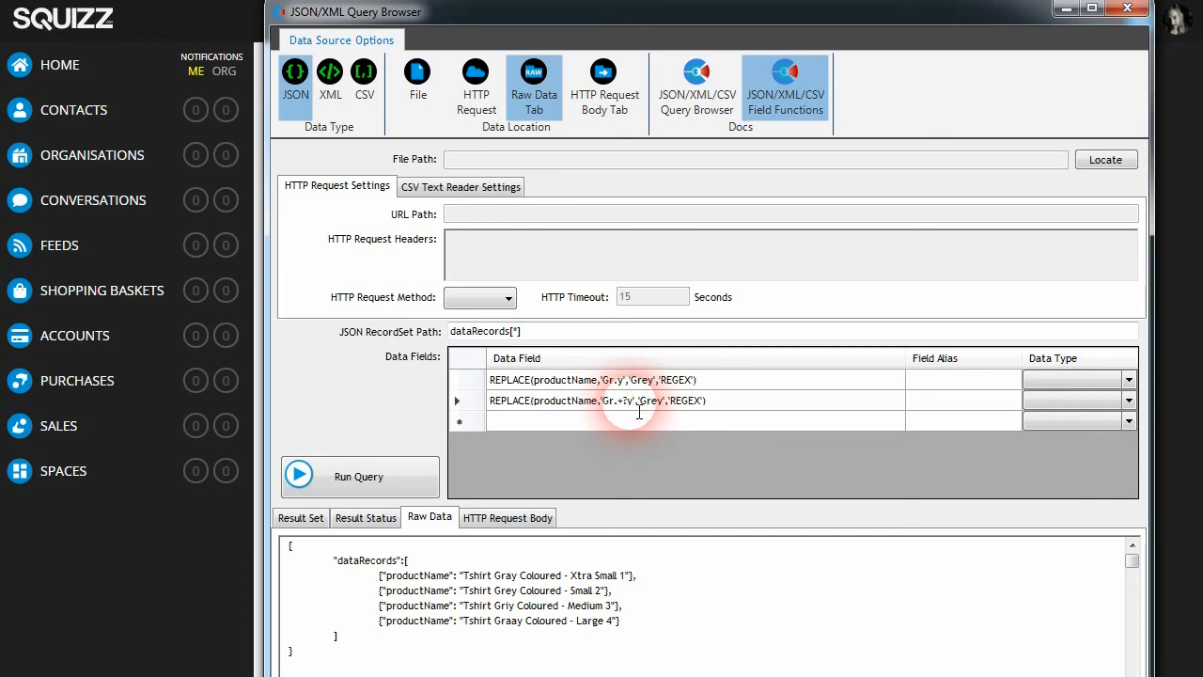
{"action": "left_click", "coordinate": [627, 411]}
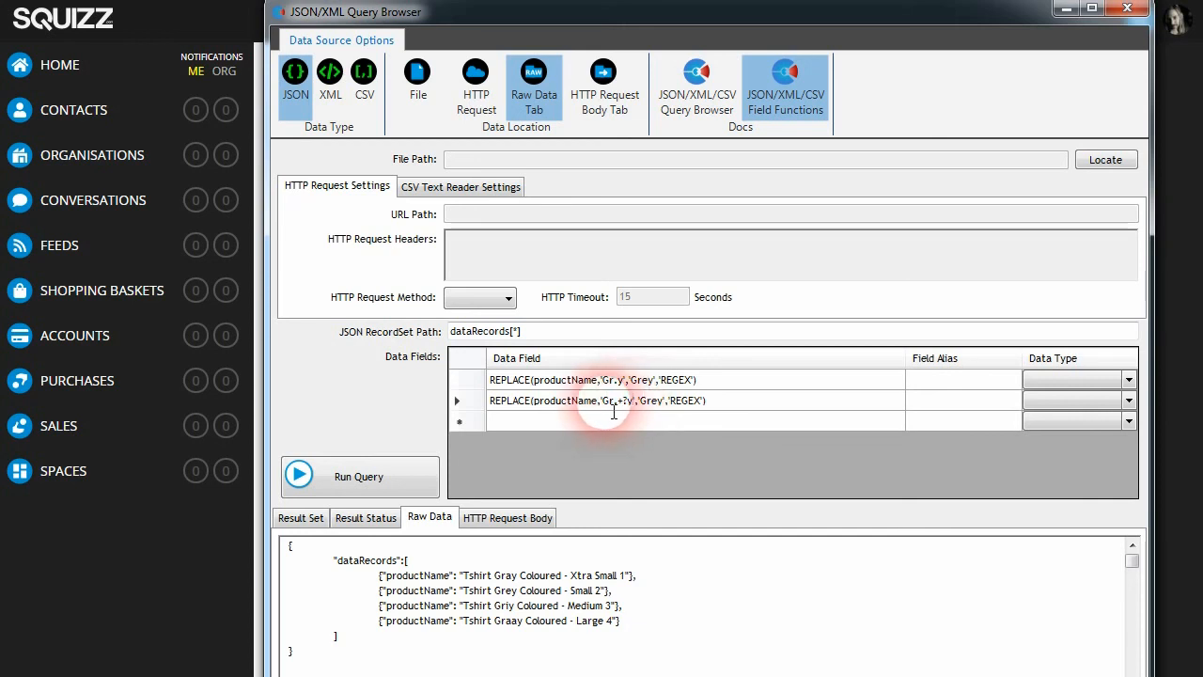
{"action": "left_click", "coordinate": [493, 576]}
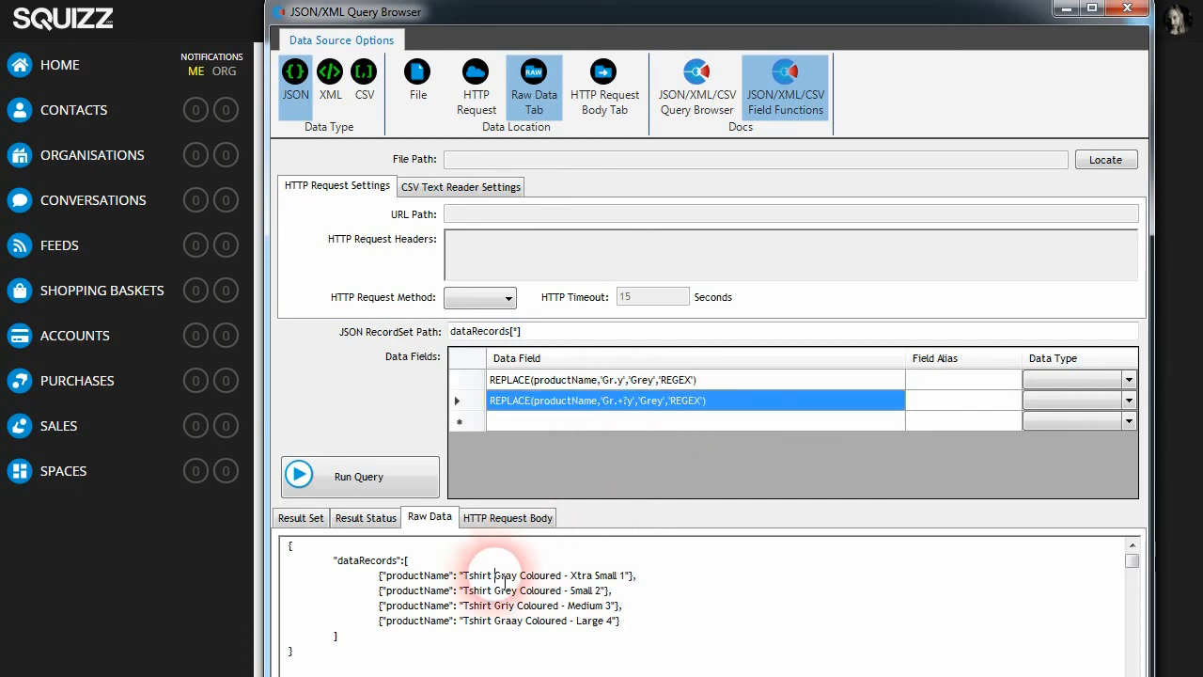
Compare spellings in the raw data, run both formulas, and widen the two result columns.
{"action": "left_click", "coordinate": [504, 606]}
{"action": "double_click", "coordinate": [509, 591]}
{"action": "left_click", "coordinate": [502, 606]}
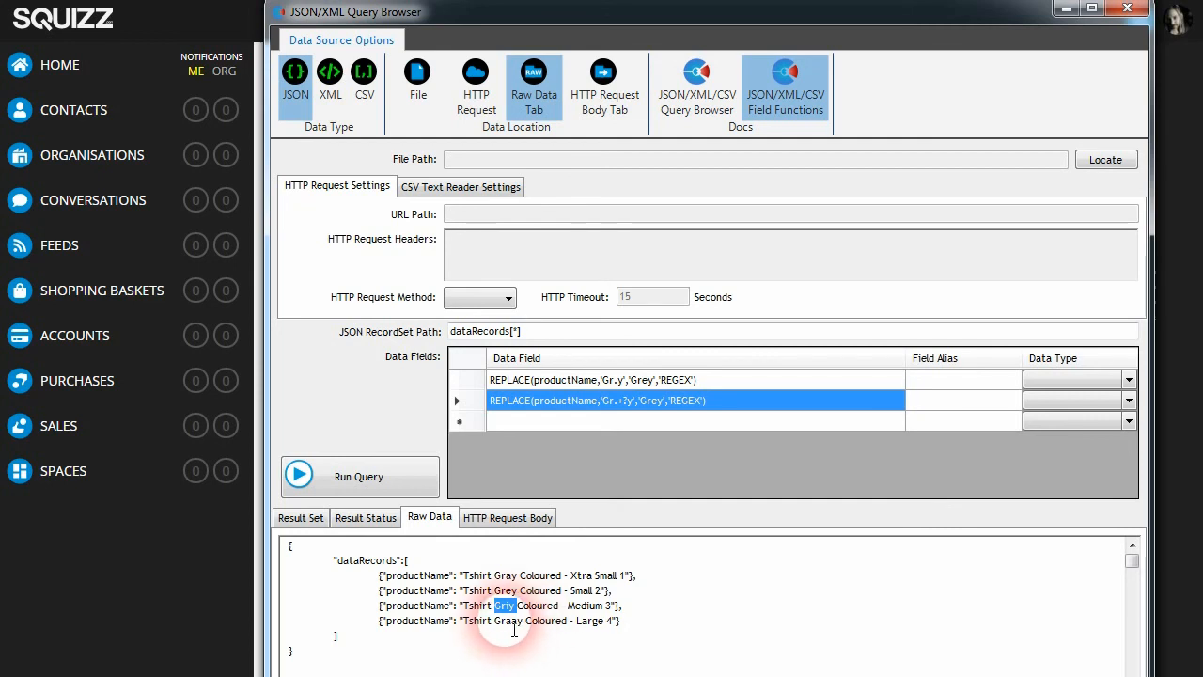
{"action": "left_click", "coordinate": [394, 482]}
{"action": "left_click_drag", "start_coordinate": [507, 546], "coordinate": [707, 549]}
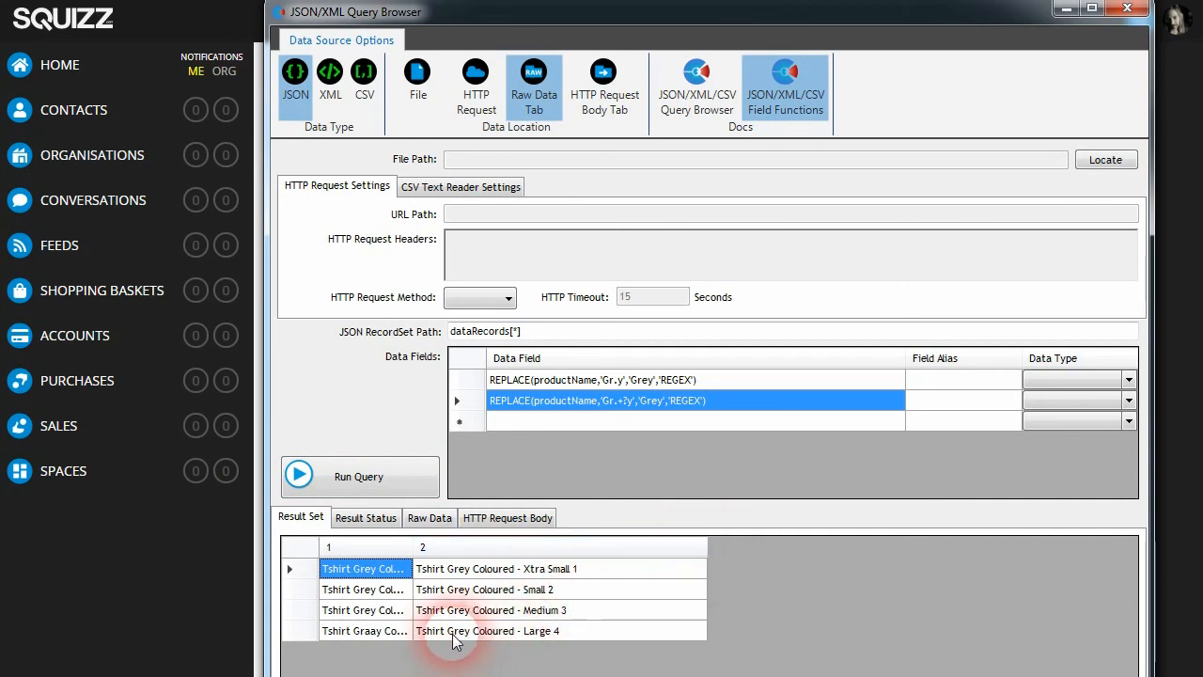
{"action": "left_click_drag", "start_coordinate": [412, 546], "coordinate": [516, 547]}
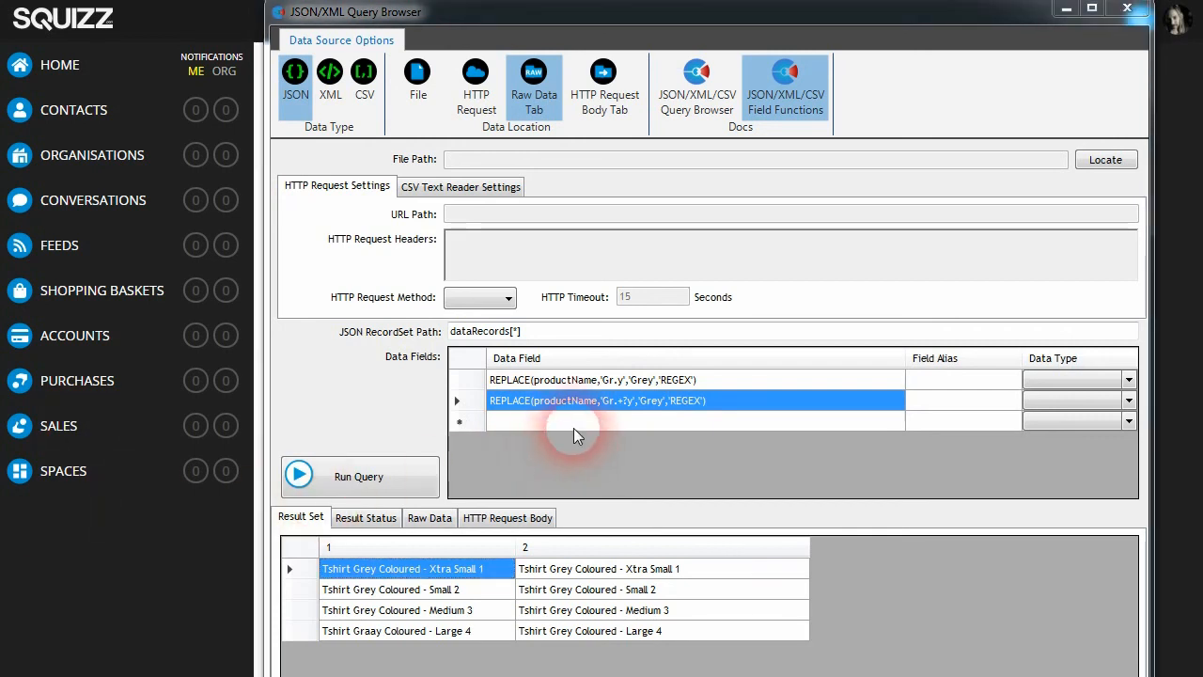
Add a third field using the Gr(e|a|i)y regex pattern and run the query.
{"action": "left_click", "coordinate": [606, 423]}
{"action": "type", "text": "REPLACE(productName,'Gr(e|a|i)y','Grey','REGEX')"}
{"action": "left_click", "coordinate": [802, 400]}
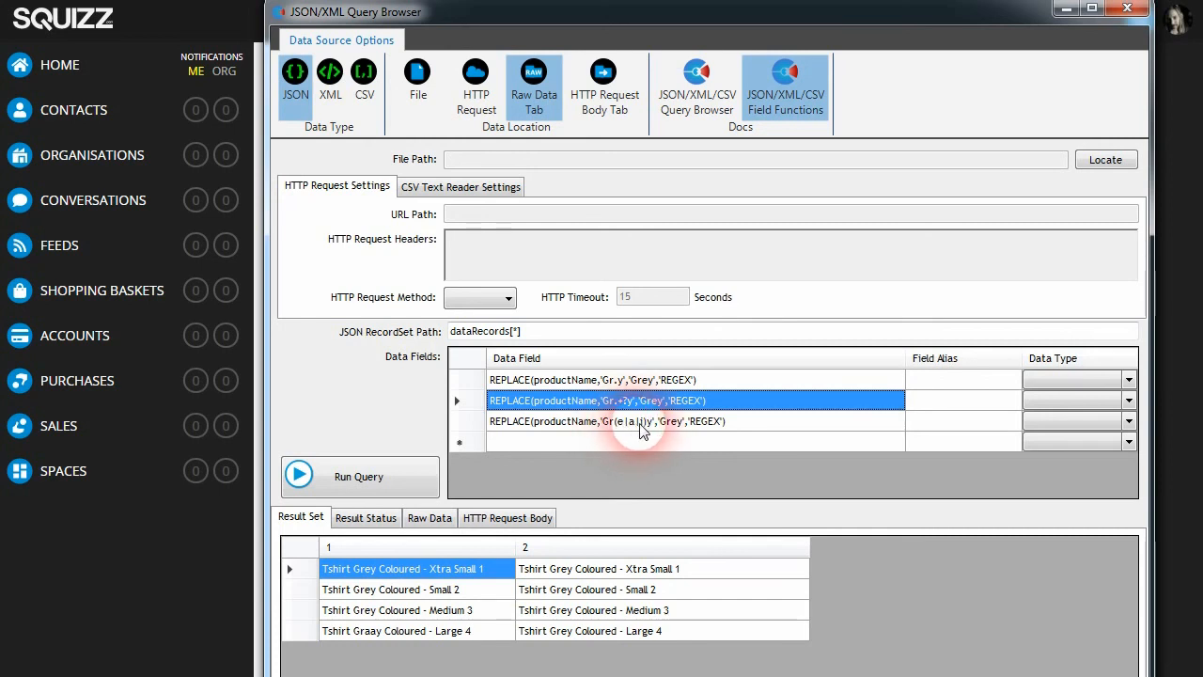
{"action": "left_click", "coordinate": [409, 488]}
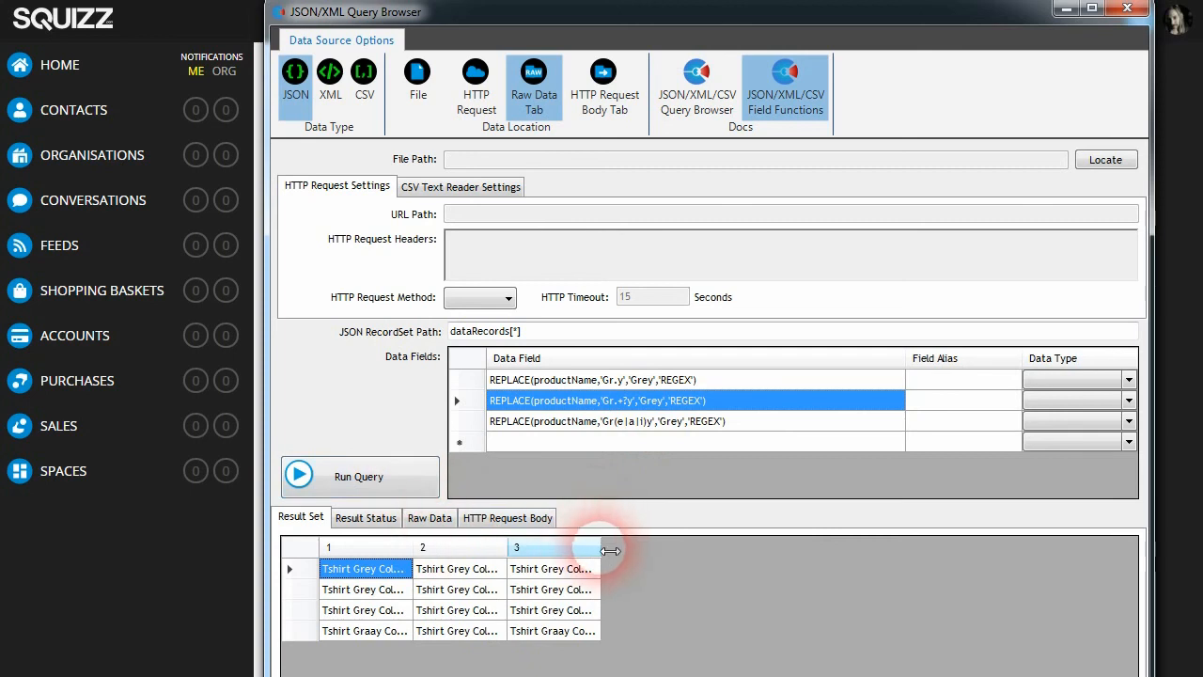
{"action": "double_click", "coordinate": [606, 547]}
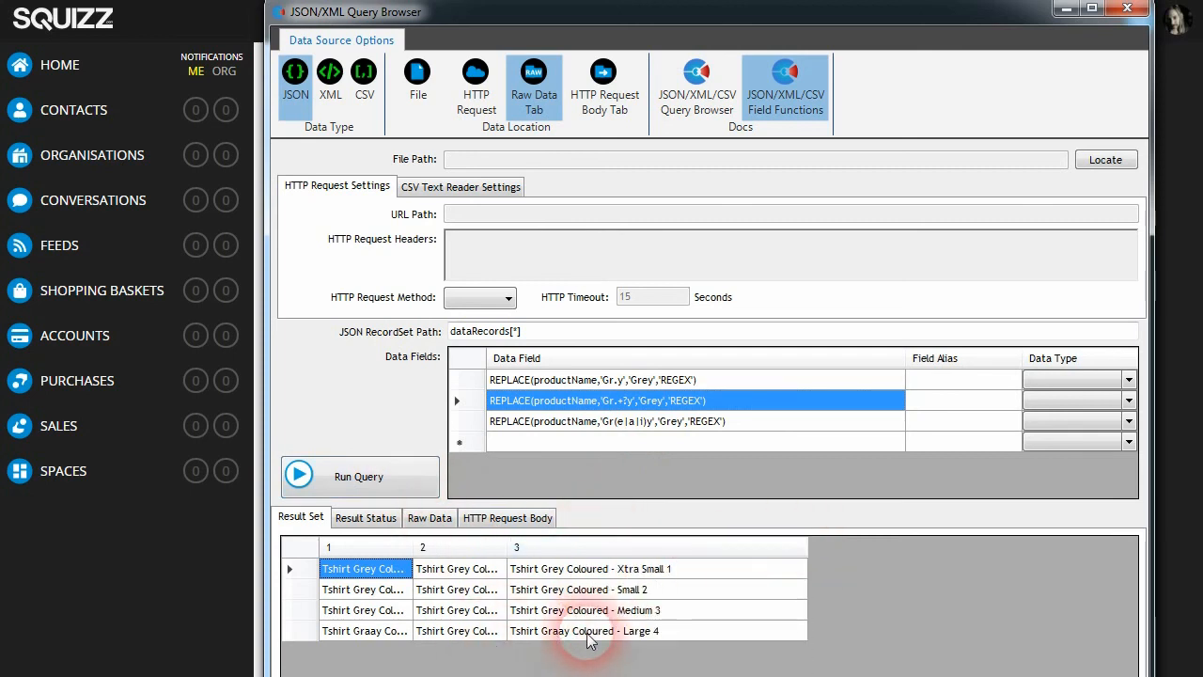
Extend the third pattern to Gr(e|a|i|aa)y, rerun, and show the raw JSON data.
{"action": "left_click", "coordinate": [645, 421]}
{"action": "left_click", "coordinate": [645, 421]}
{"action": "type", "text": "|aa"}
{"action": "left_click", "coordinate": [631, 390]}
{"action": "left_click", "coordinate": [390, 470]}
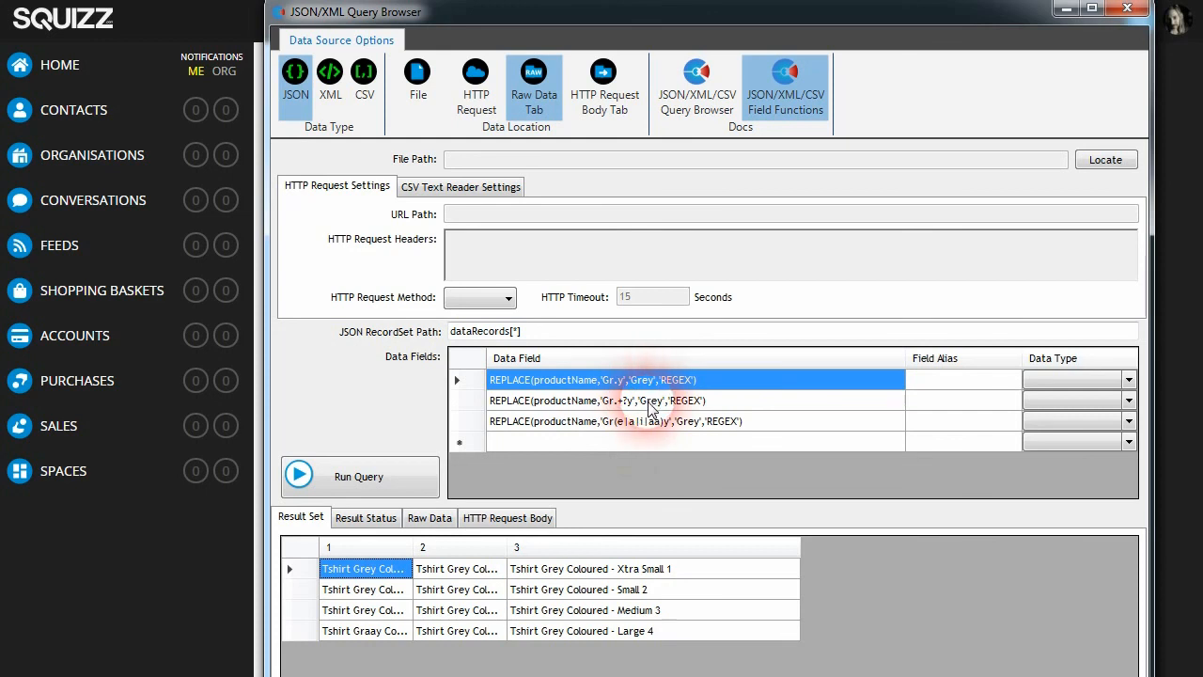
{"action": "left_click", "coordinate": [478, 519]}
{"action": "left_click", "coordinate": [429, 520]}
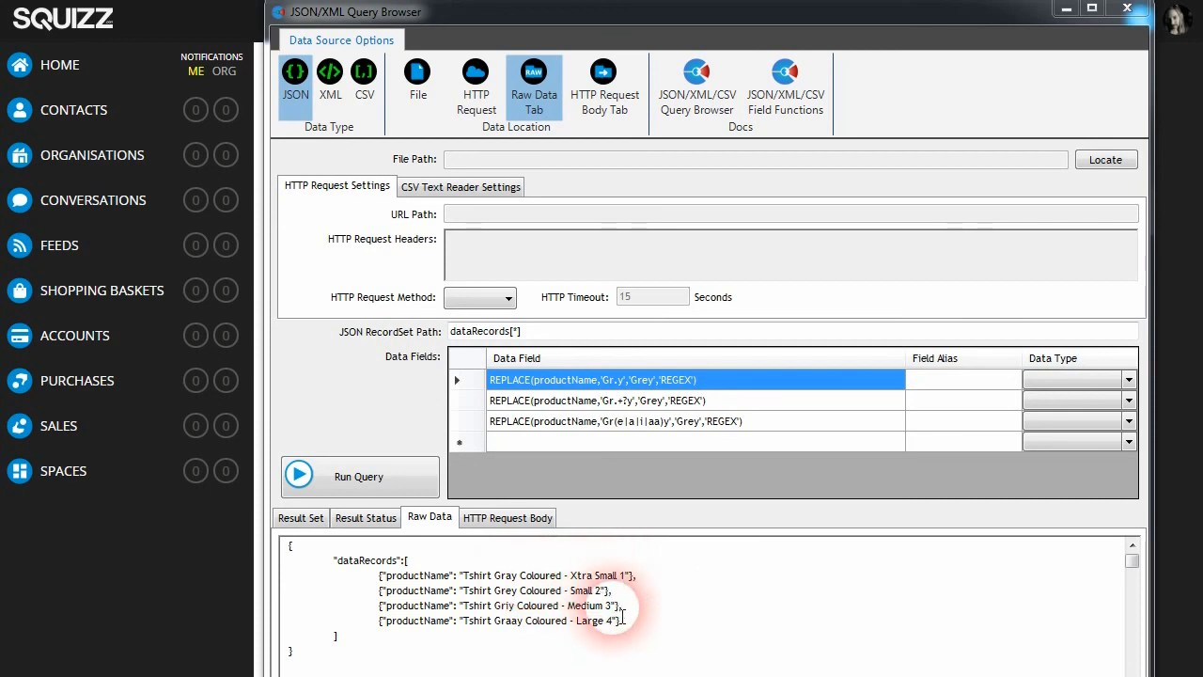
Add the field REPLACE(productName,'\d','','REGEX'), run it, and widen result columns 3 and 4.
{"action": "left_click", "coordinate": [571, 445]}
{"action": "type", "text": "REPLACE(productName,'\\d','','REGEX')"}
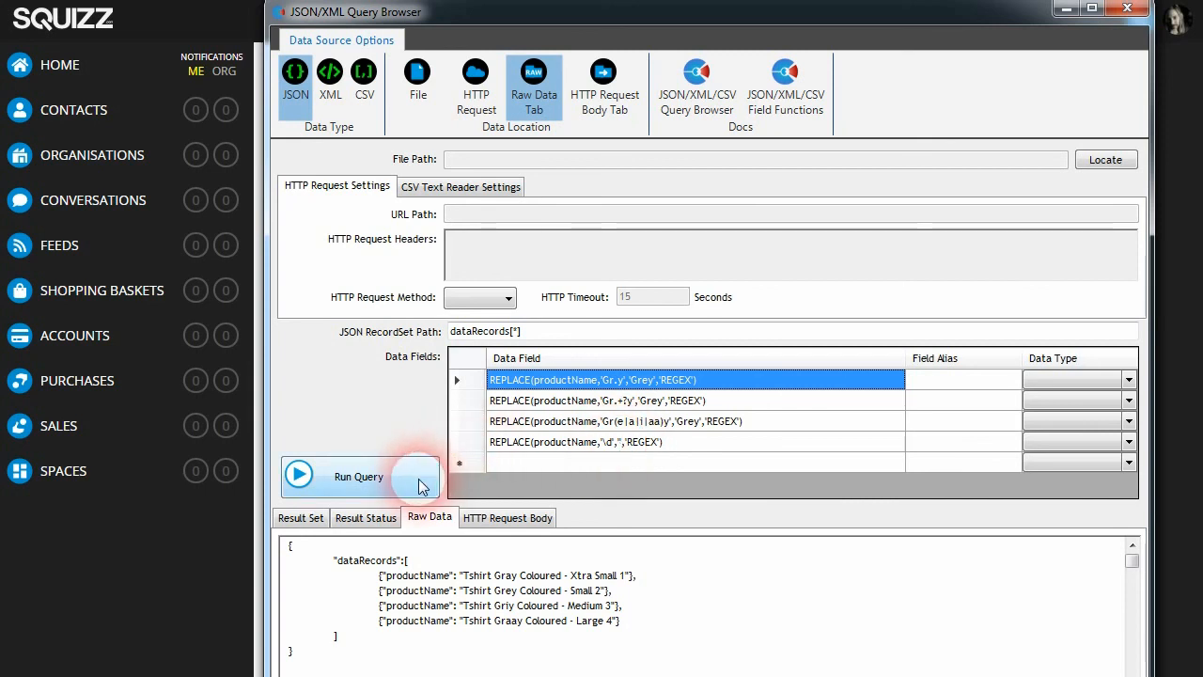
{"action": "left_click", "coordinate": [627, 575]}
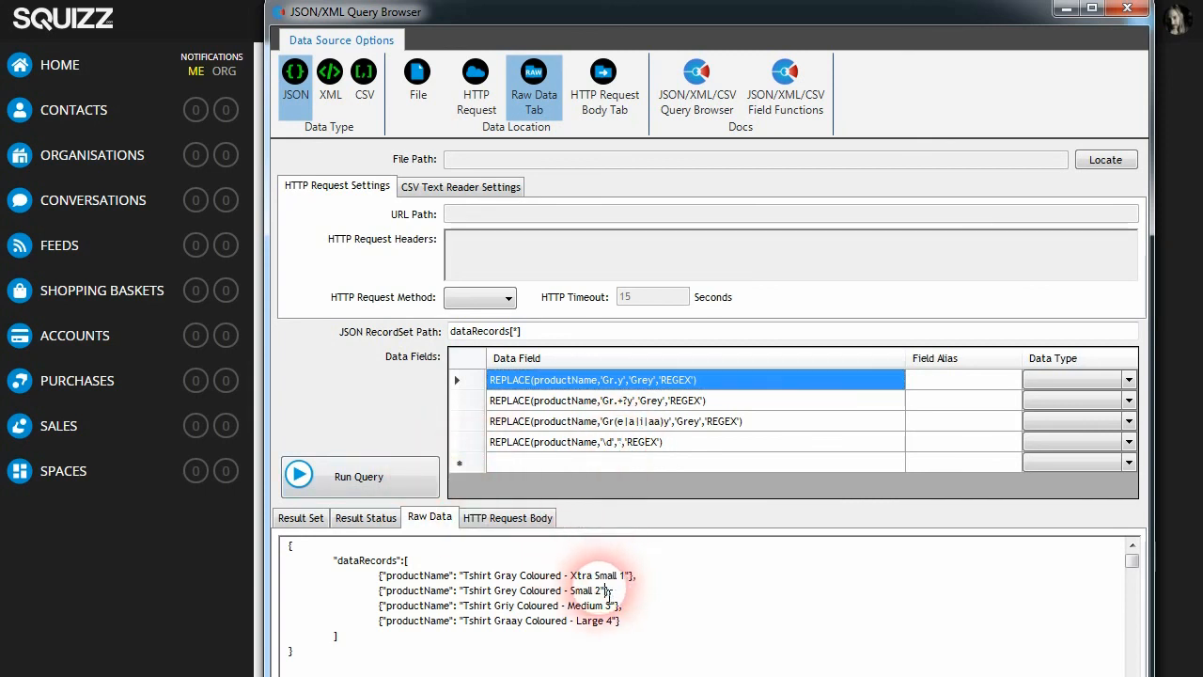
{"action": "left_click", "coordinate": [607, 620]}
{"action": "left_click", "coordinate": [346, 484]}
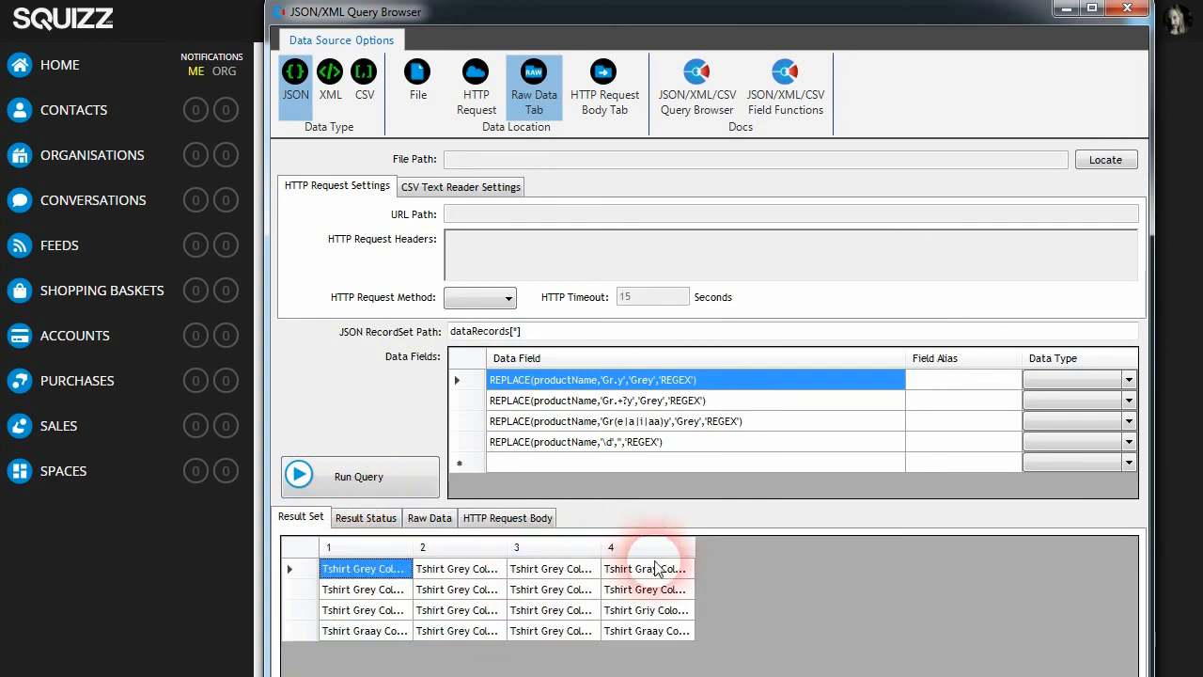
{"action": "double_click", "coordinate": [693, 547]}
{"action": "left_click_drag", "start_coordinate": [600, 547], "coordinate": [758, 543]}
Set the digit replacement to '1000', rerun the query, and widen column 3.
{"action": "left_click", "coordinate": [620, 442]}
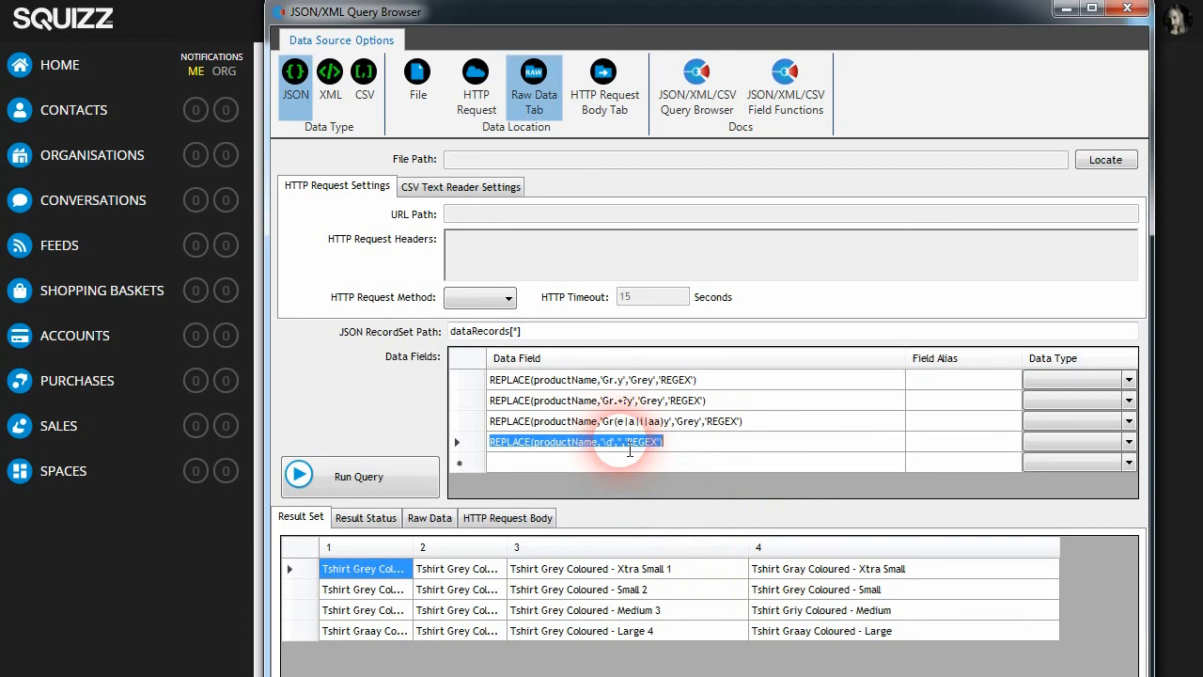
{"action": "left_click", "coordinate": [620, 441]}
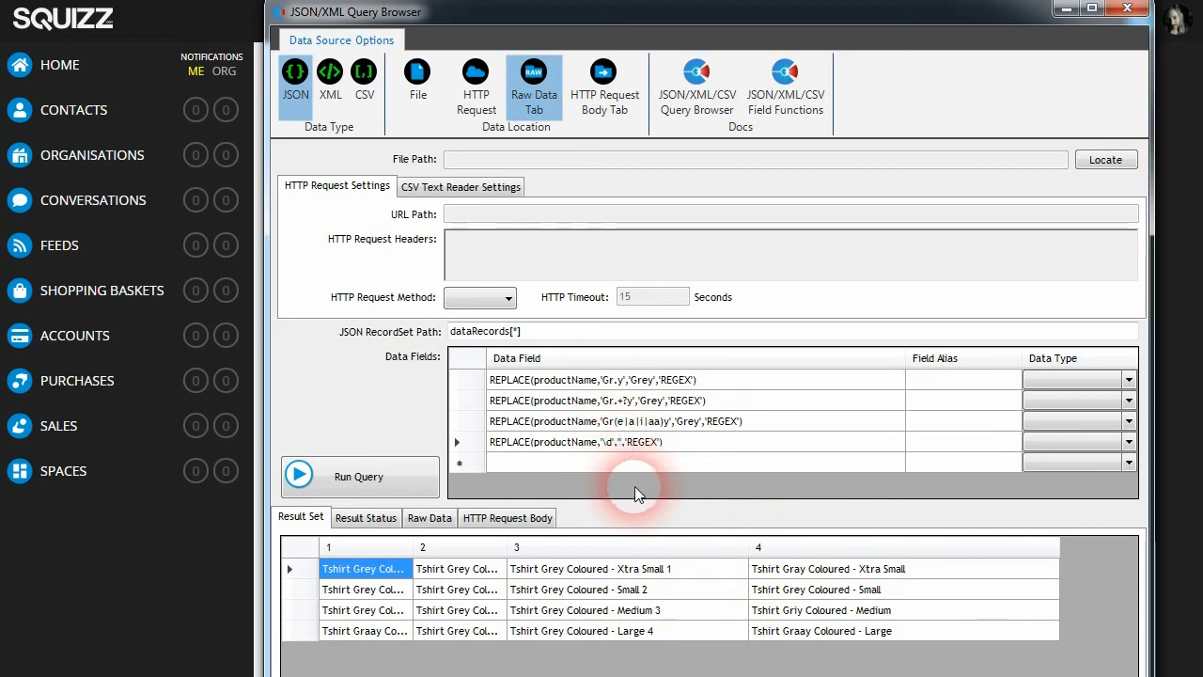
{"action": "type", "text": "1000"}
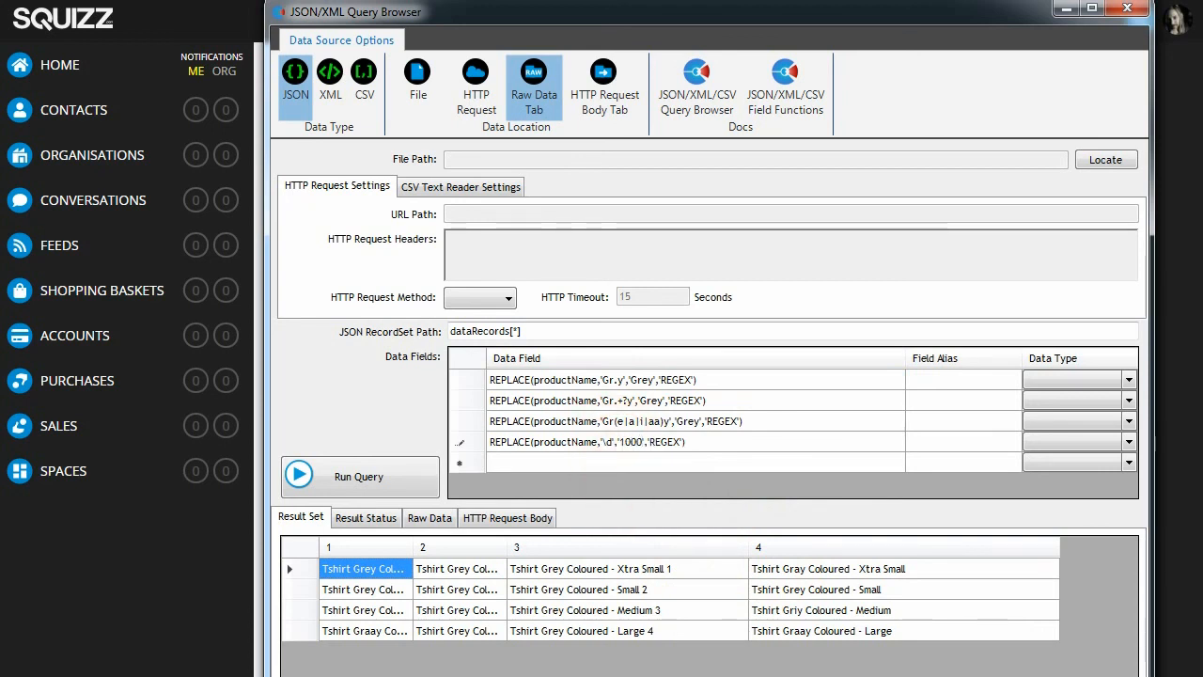
{"action": "left_click", "coordinate": [564, 357]}
{"action": "left_click", "coordinate": [391, 466]}
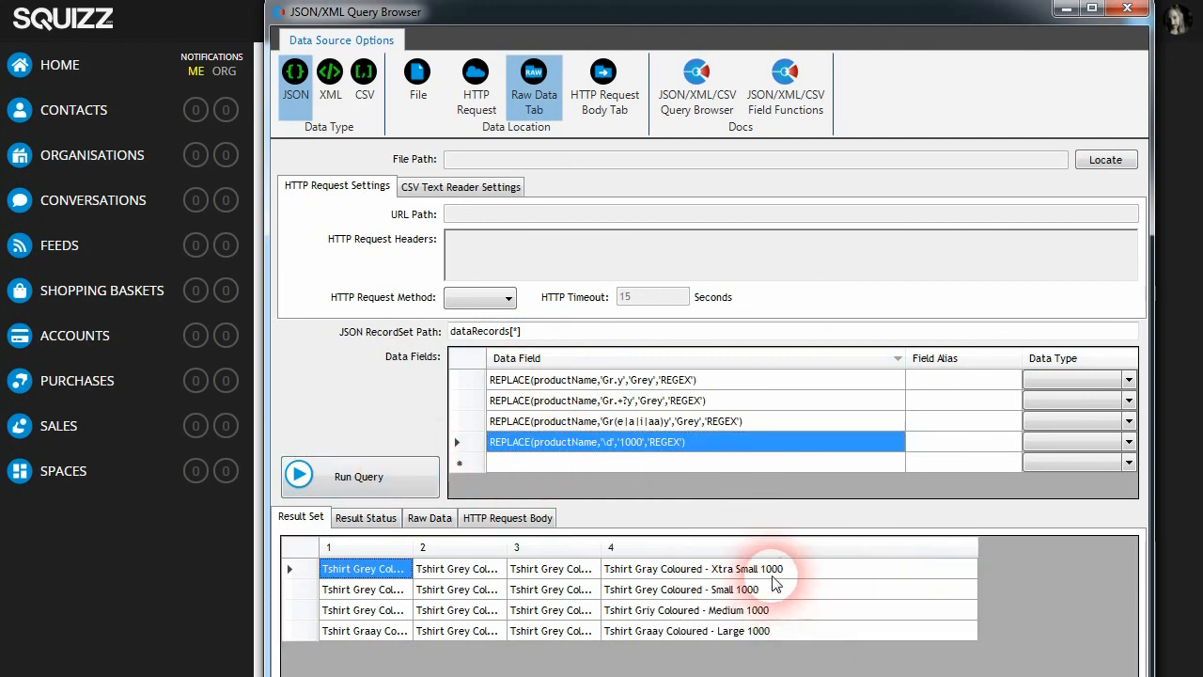
{"action": "left_click_drag", "start_coordinate": [601, 547], "coordinate": [766, 547]}
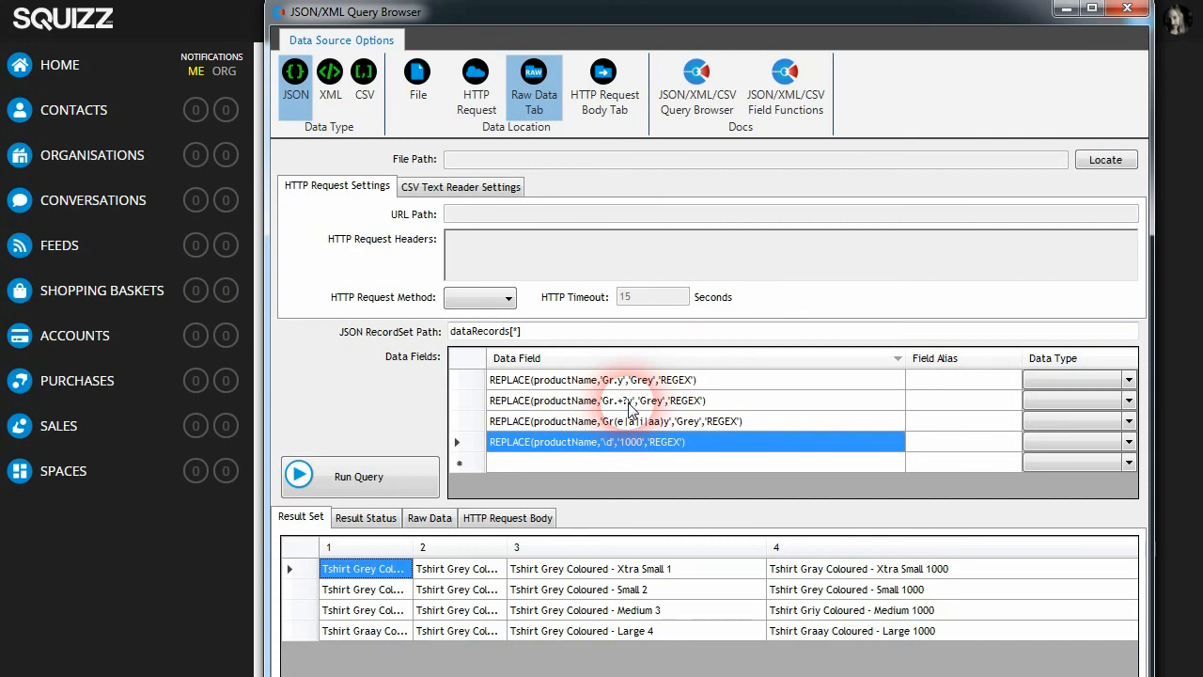
Select the second REPLACE data field.
{"action": "left_click", "coordinate": [695, 401]}
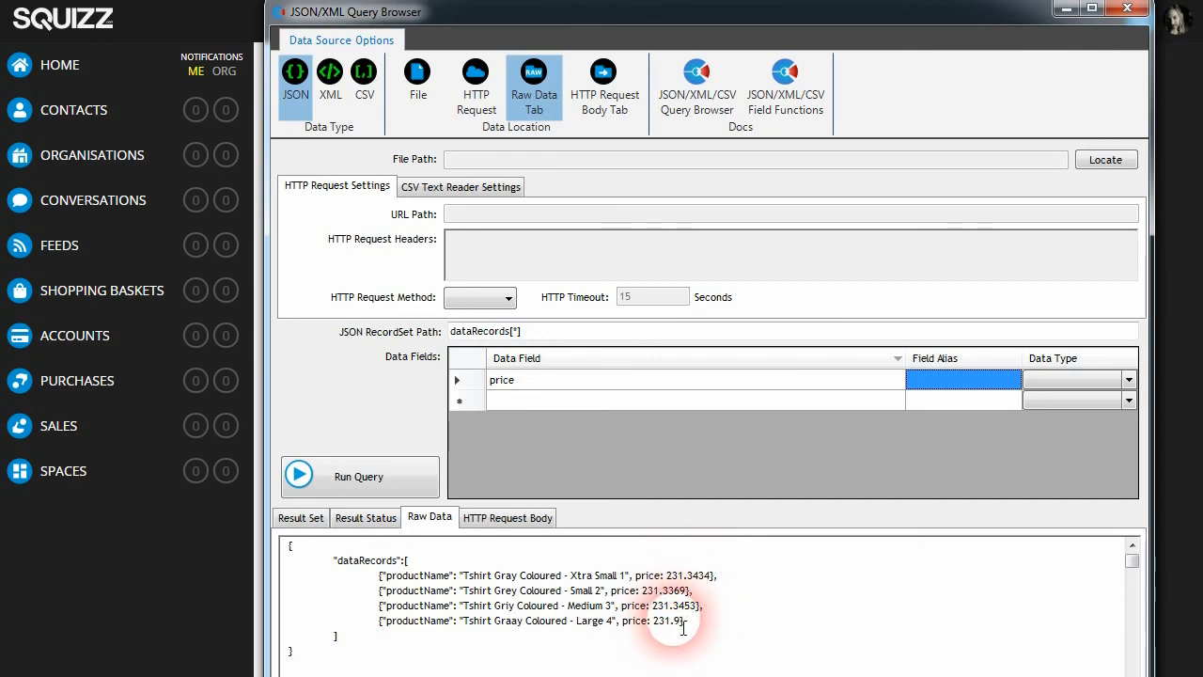
{"action": "left_click", "coordinate": [789, 102]}
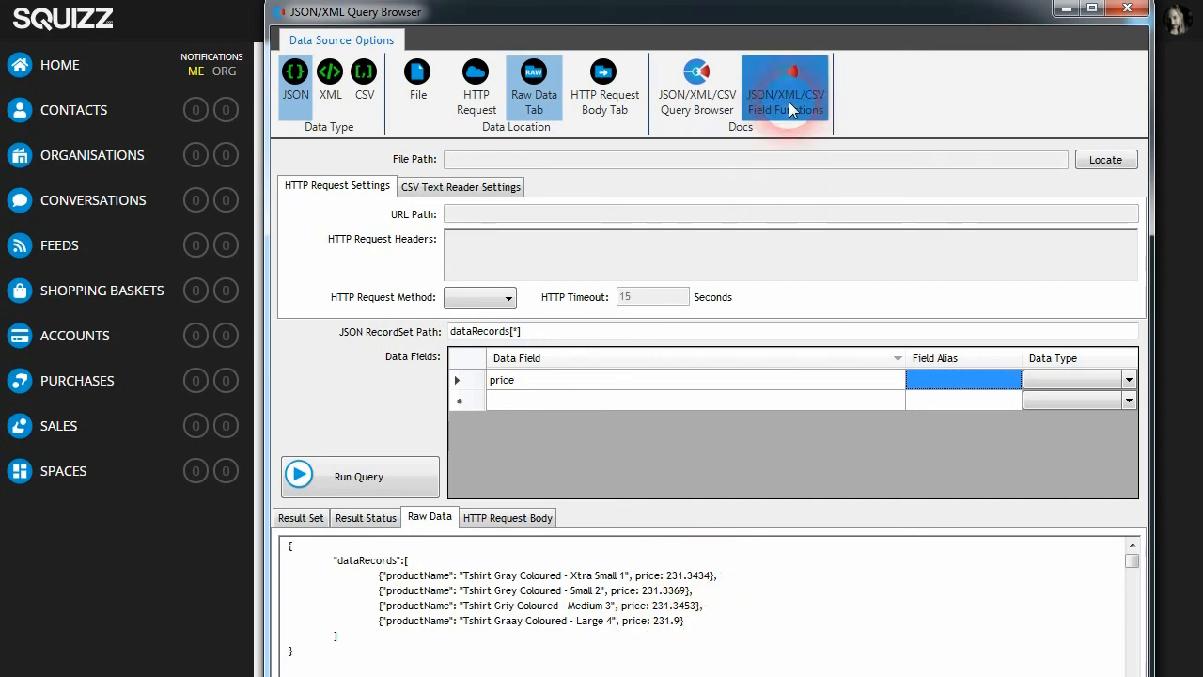
{"action": "scroll", "coordinate": [550, 335], "scroll_direction": "down", "scroll_amount": 15}
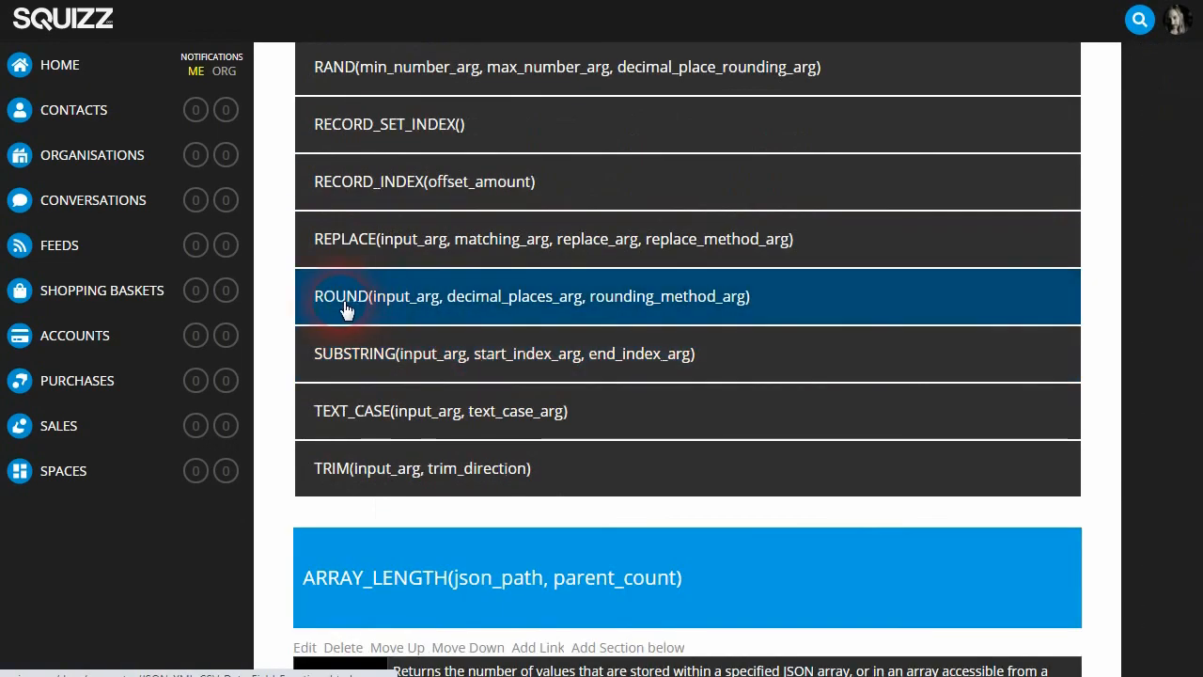
{"action": "left_click", "coordinate": [372, 297]}
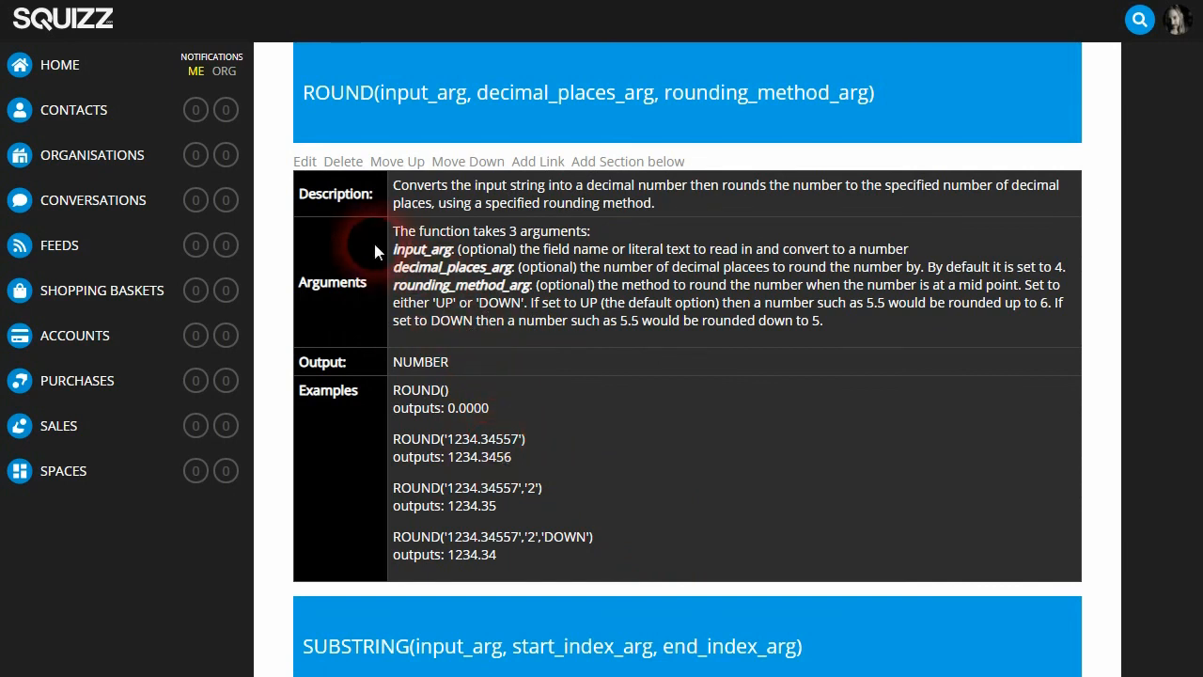
{"action": "left_click_drag", "start_coordinate": [393, 251], "coordinate": [458, 254]}
{"action": "left_click", "coordinate": [459, 259]}
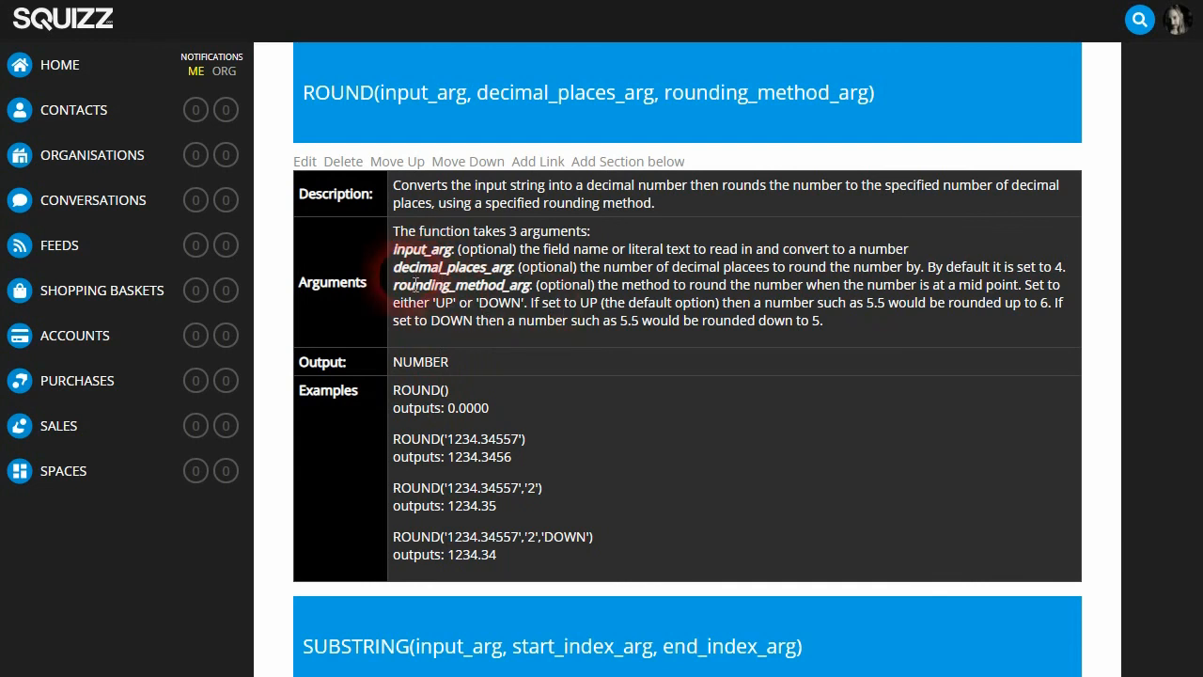
{"action": "left_click_drag", "start_coordinate": [395, 271], "coordinate": [510, 273]}
{"action": "left_click", "coordinate": [510, 278]}
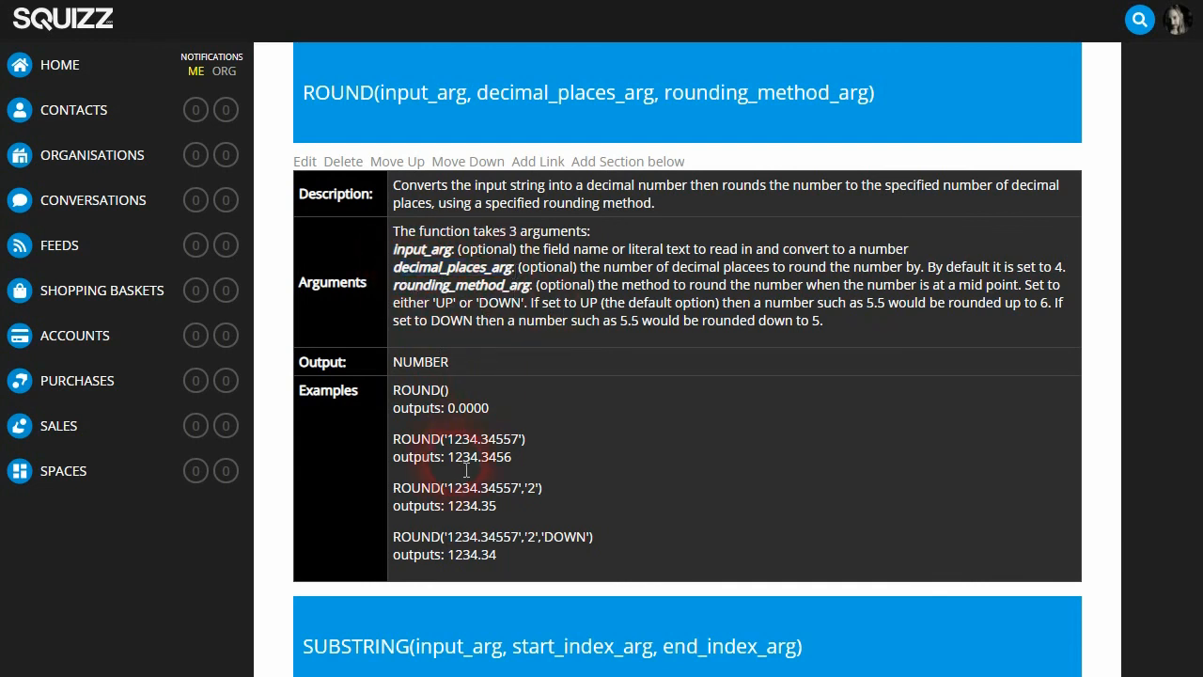
{"action": "left_click", "coordinate": [539, 498]}
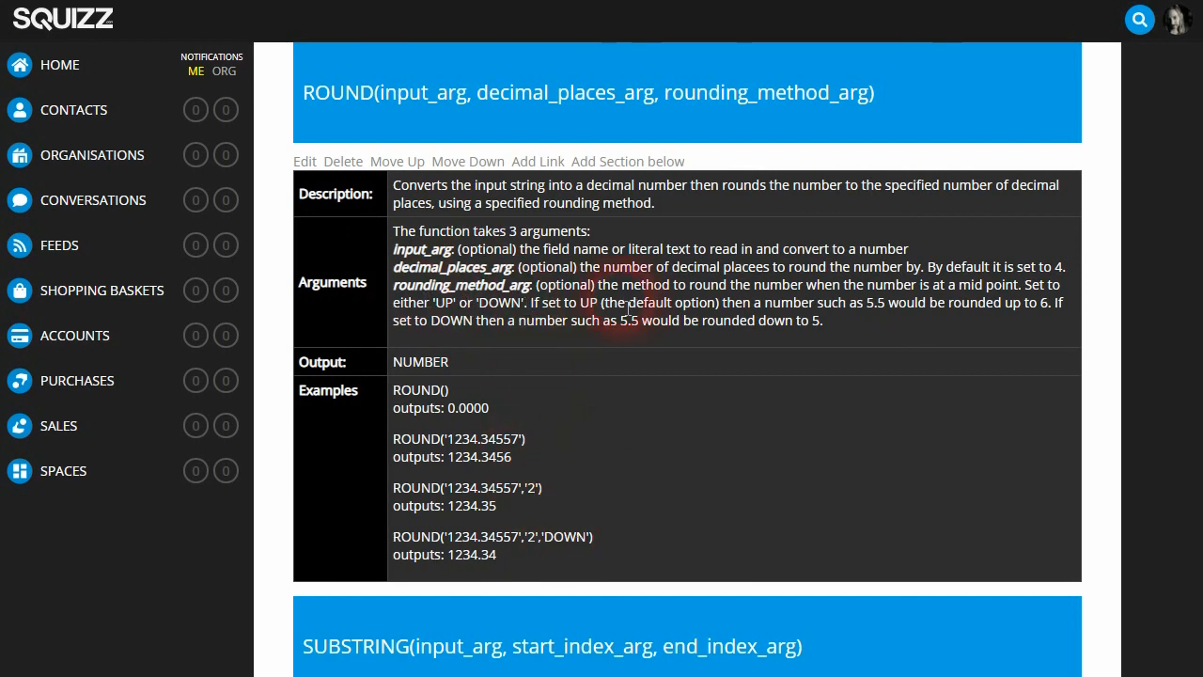
{"action": "key", "text": "alt+Tab"}
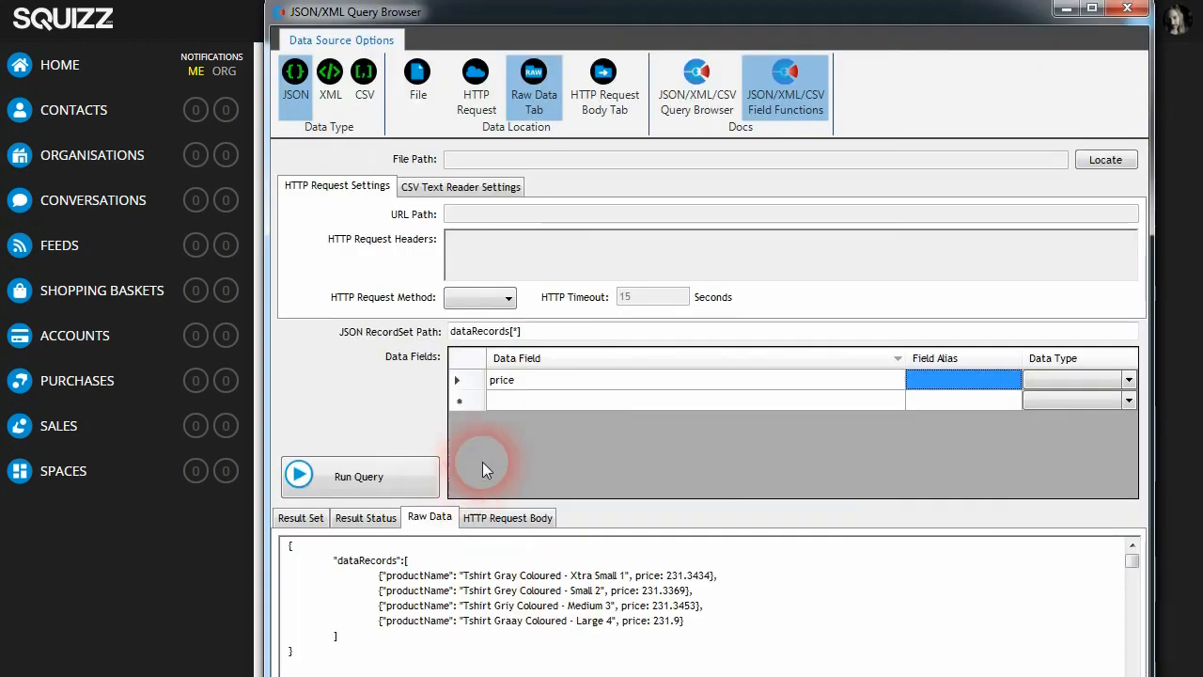
Add a ROUND(price,'2','UP') field and run the query.
{"action": "left_click", "coordinate": [512, 399]}
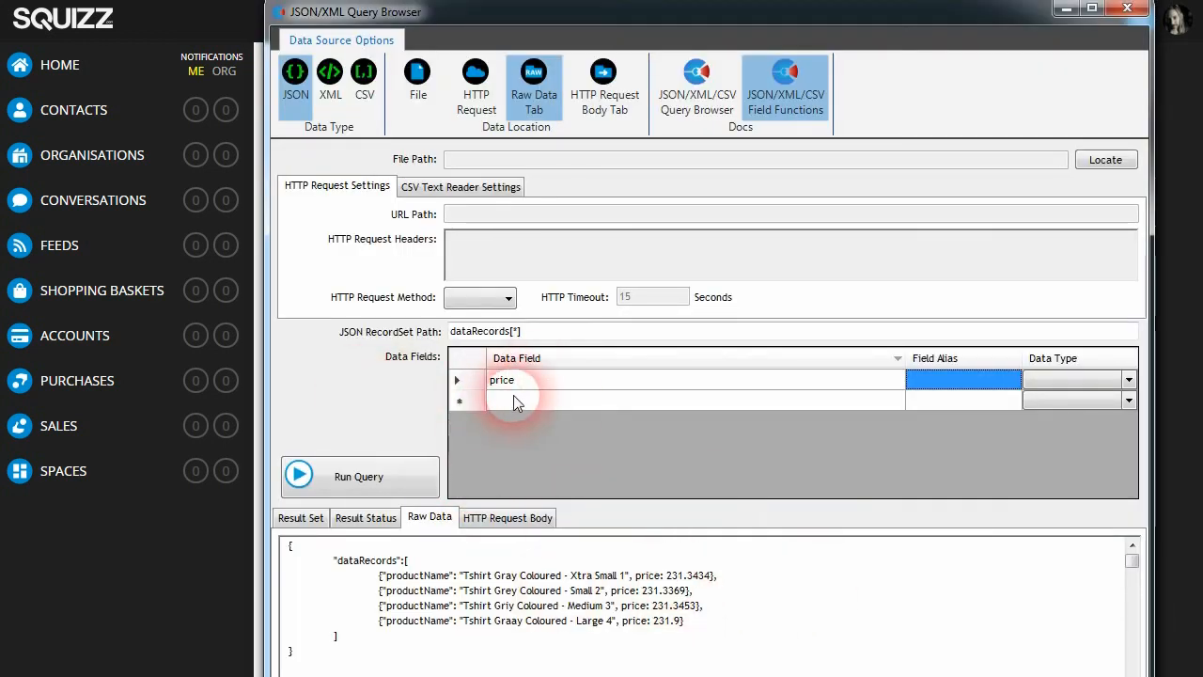
{"action": "type", "text": "price"}
{"action": "type", "text": "()"}
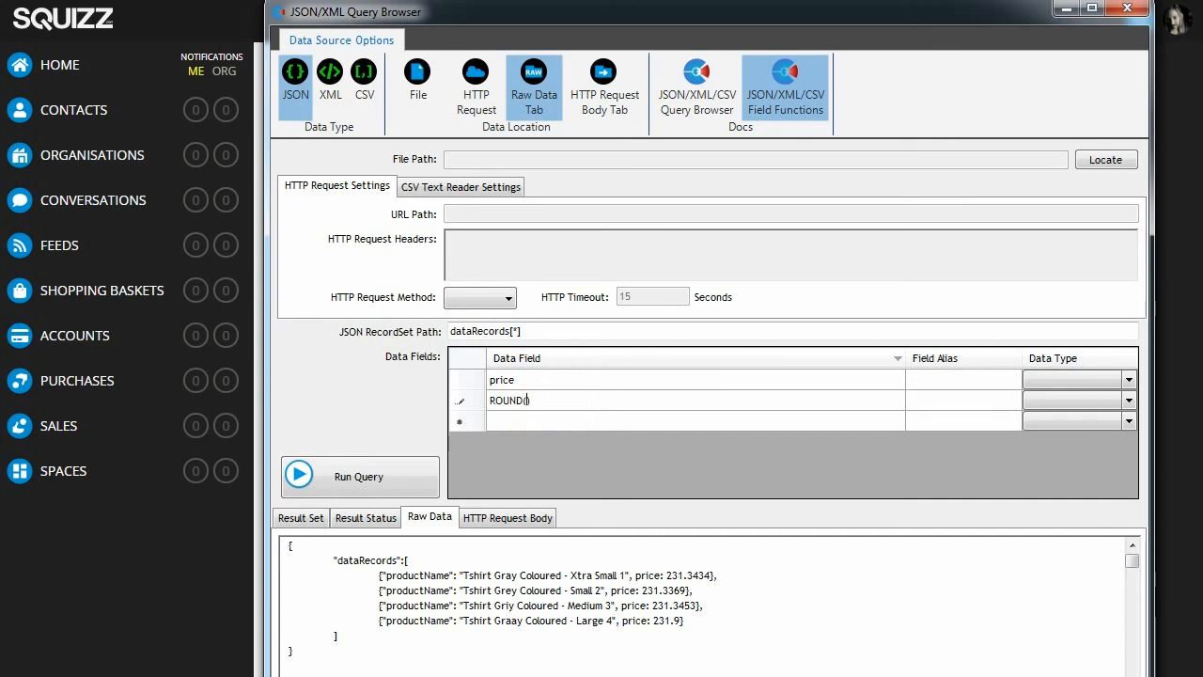
{"action": "type", "text": "ice, \"2"}
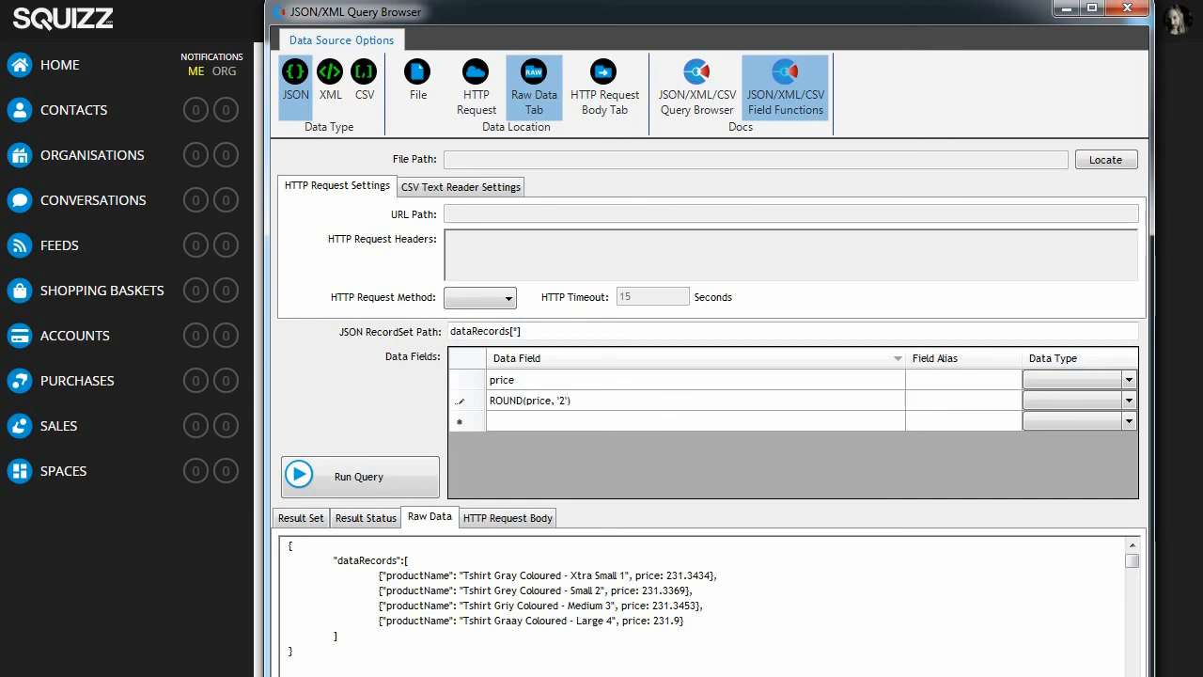
{"action": "type", "text": ", ''"}
{"action": "key", "text": "Left"}
{"action": "key", "text": "Left"}
{"action": "key", "text": "Left"}
{"action": "key", "text": "Left"}
{"action": "key", "text": "Left"}
{"action": "key", "text": "Left"}
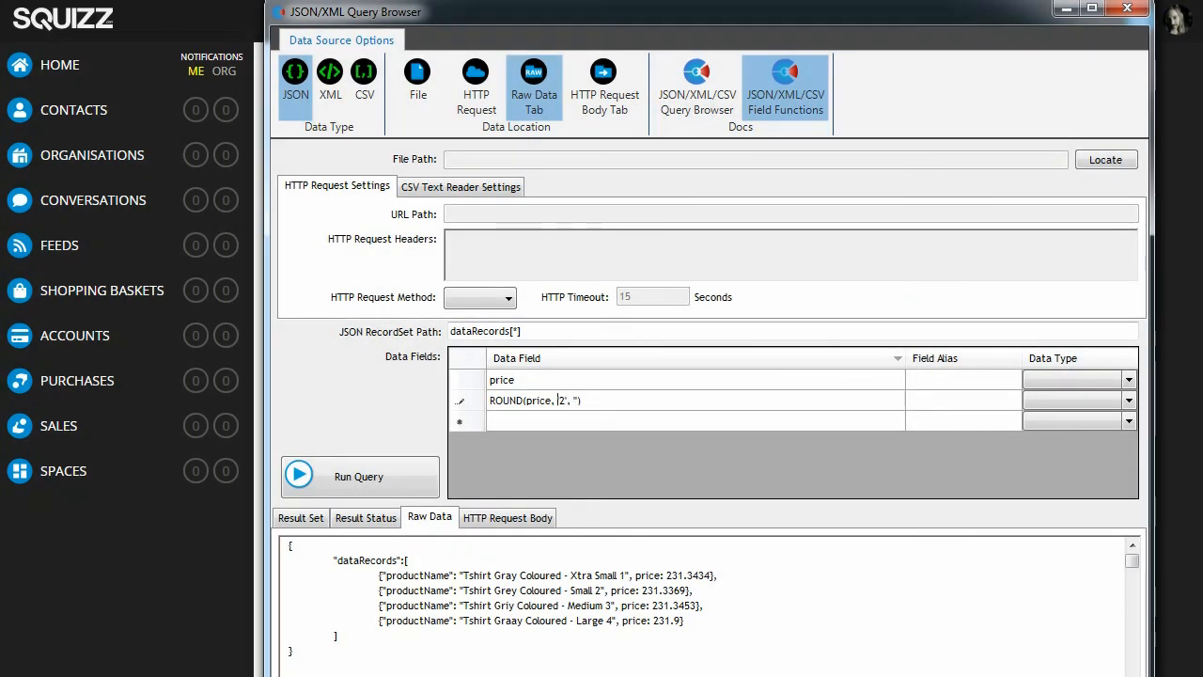
{"action": "type", "text": "'"}
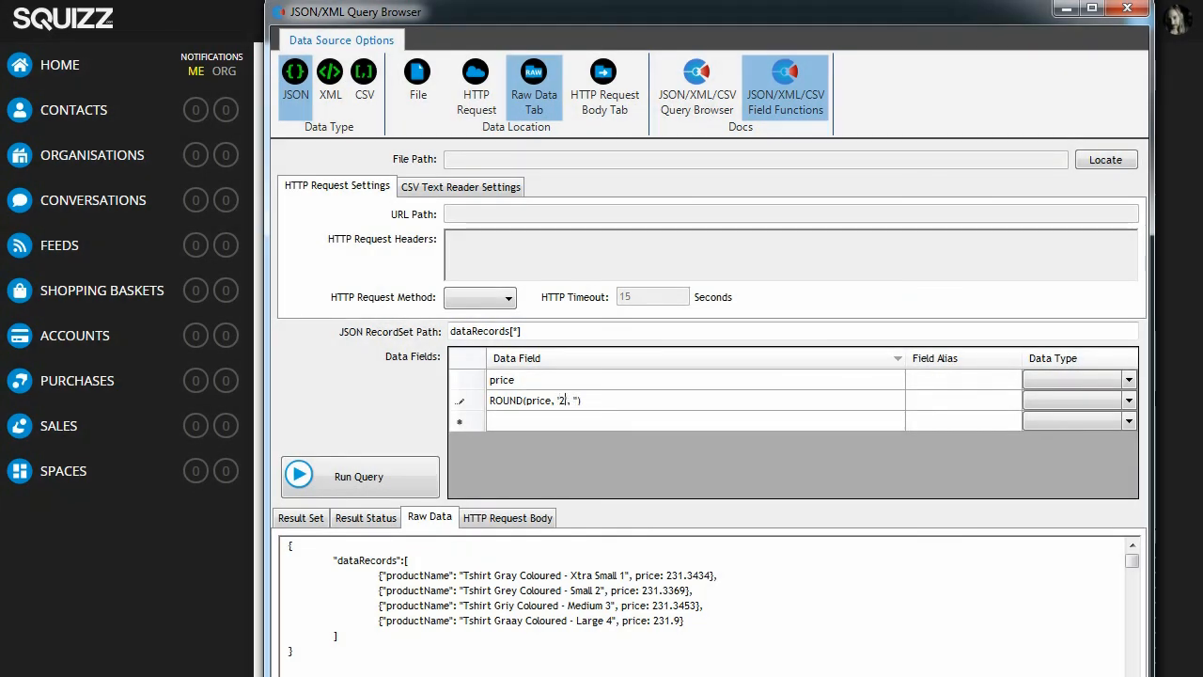
{"action": "type", "text": "'"}
{"action": "key", "text": "Right"}
{"action": "key", "text": "Right"}
{"action": "key", "text": "Right"}
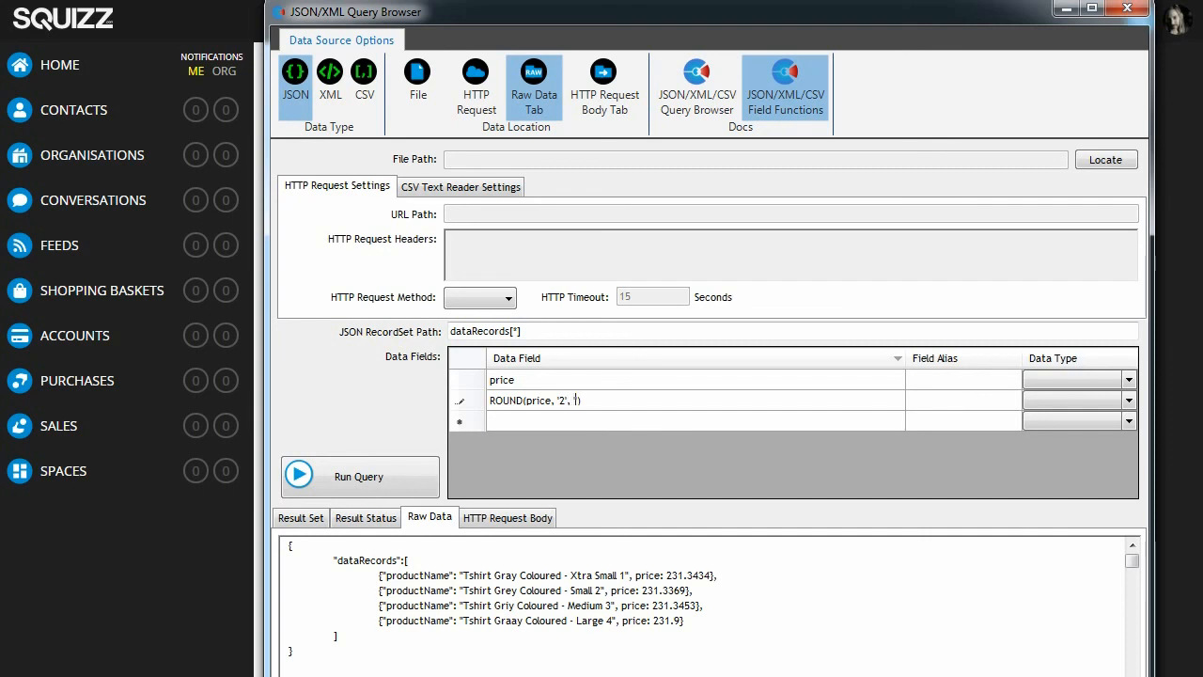
{"action": "type", "text": "UP"}
{"action": "left_click", "coordinate": [608, 394]}
{"action": "left_click", "coordinate": [398, 478]}
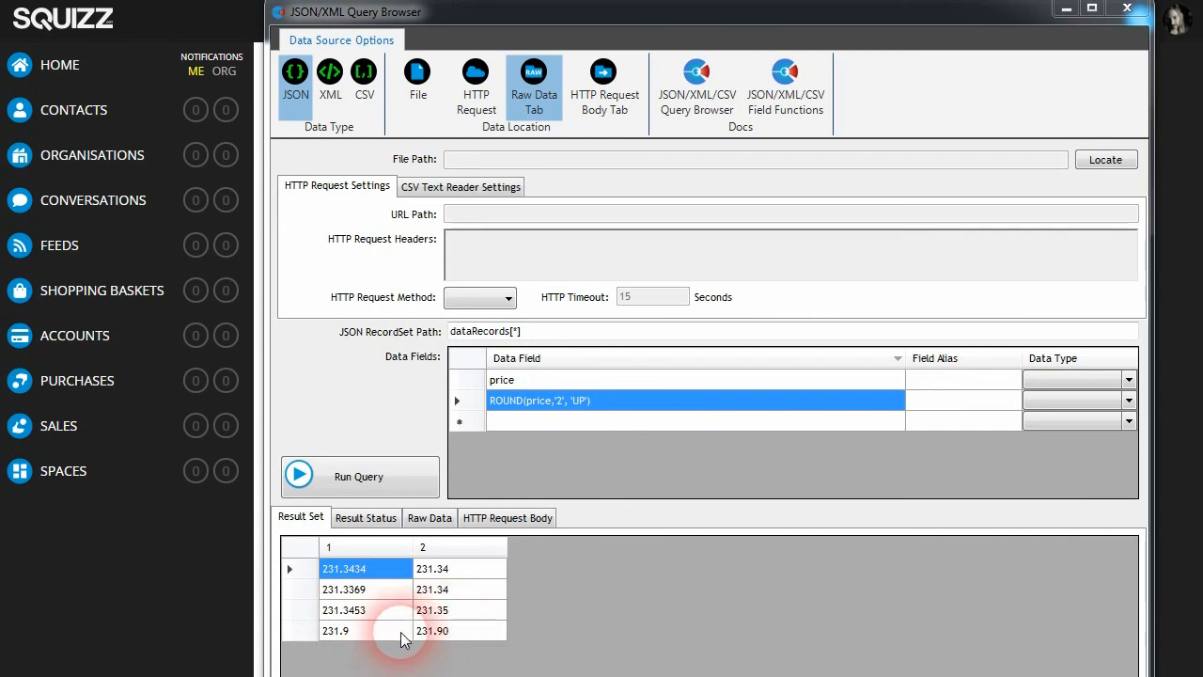
Add a copy rounding up to 1 decimal place and run the query.
{"action": "left_click", "coordinate": [569, 400]}
{"action": "key", "text": "ctrl+c"}
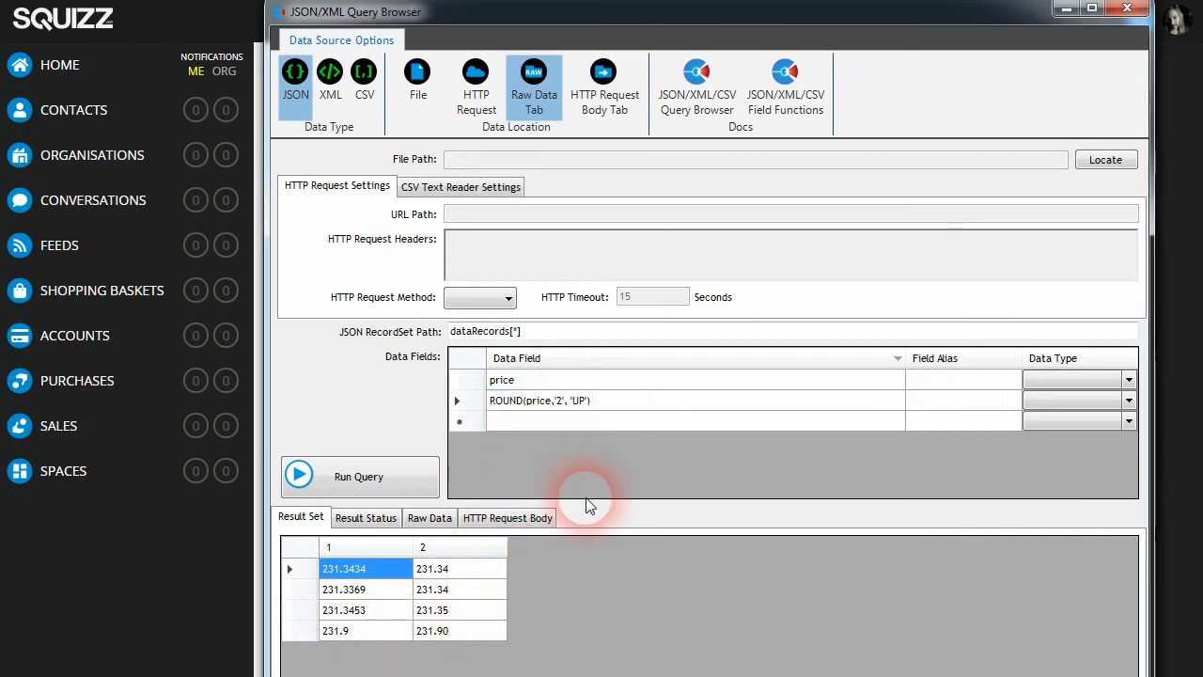
{"action": "left_click_drag", "start_coordinate": [557, 423], "coordinate": [564, 428]}
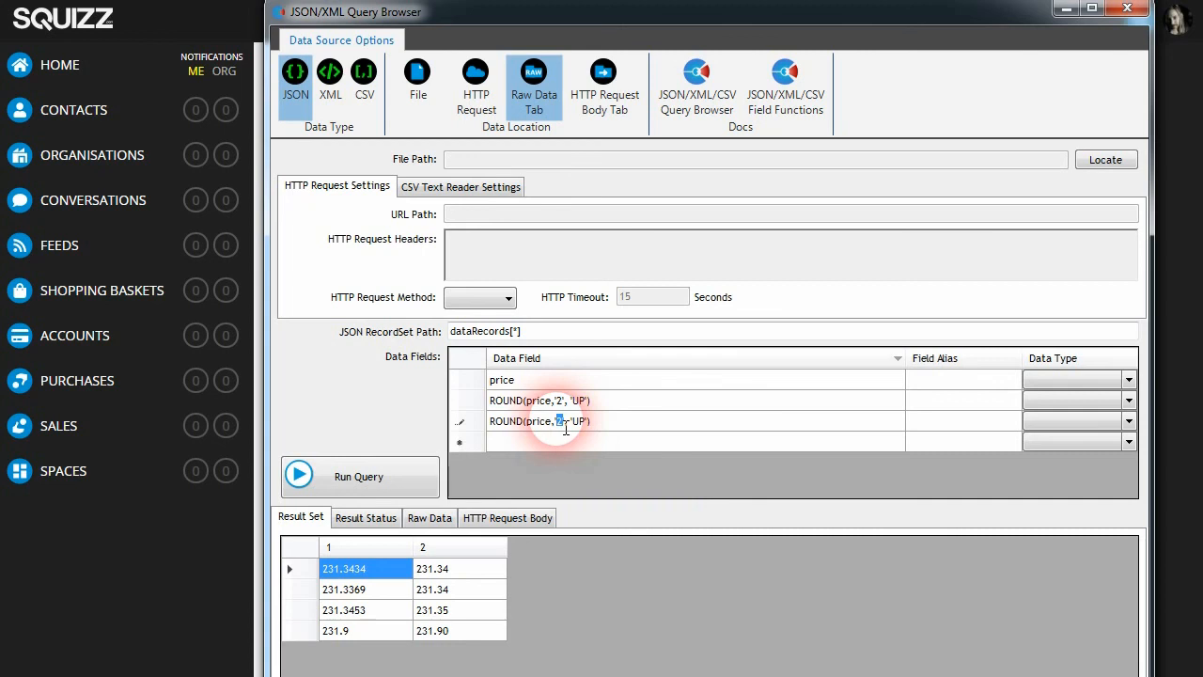
{"action": "type", "text": "1"}
{"action": "left_click", "coordinate": [651, 426]}
{"action": "left_click", "coordinate": [571, 442]}
{"action": "left_click", "coordinate": [381, 476]}
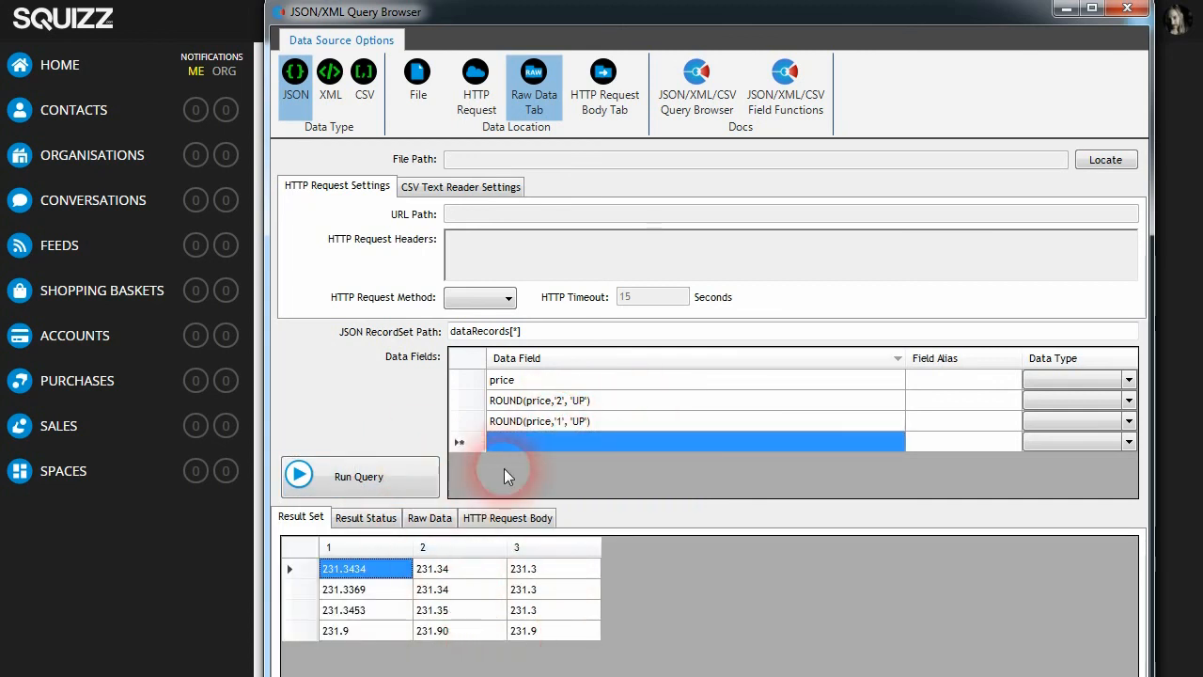
Add another copy rounding up to 0 decimal places and run the query.
{"action": "left_click", "coordinate": [543, 443]}
{"action": "key", "text": "ctrl+v"}
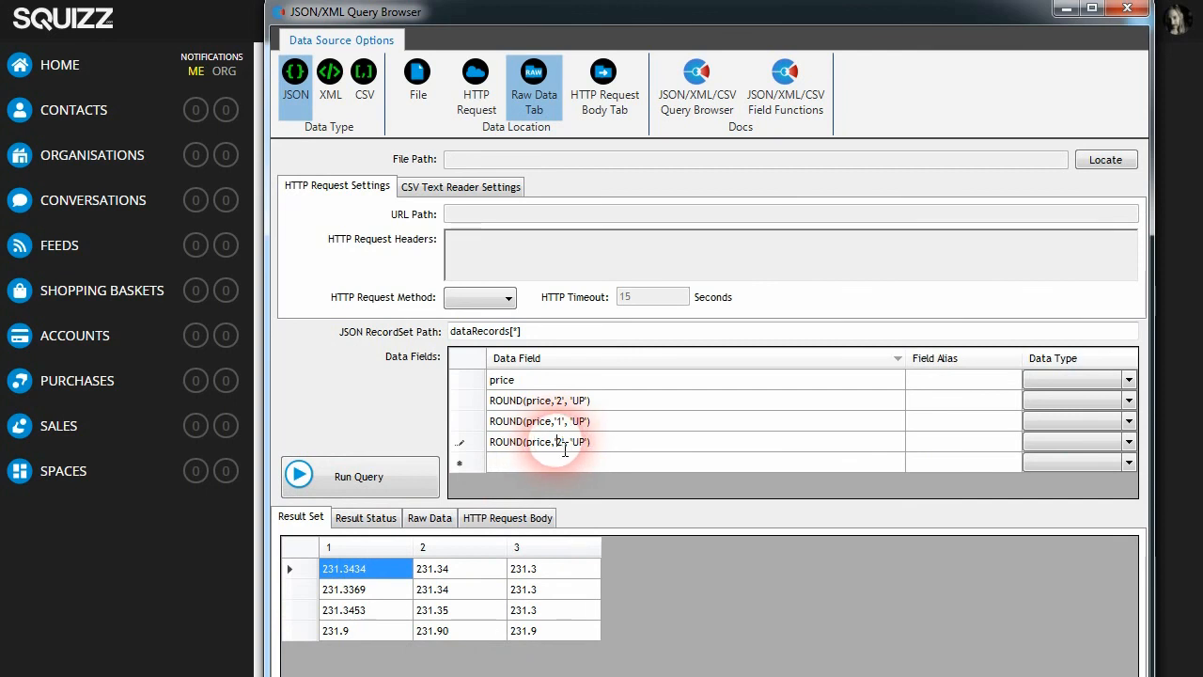
{"action": "key", "text": "BackSpace"}
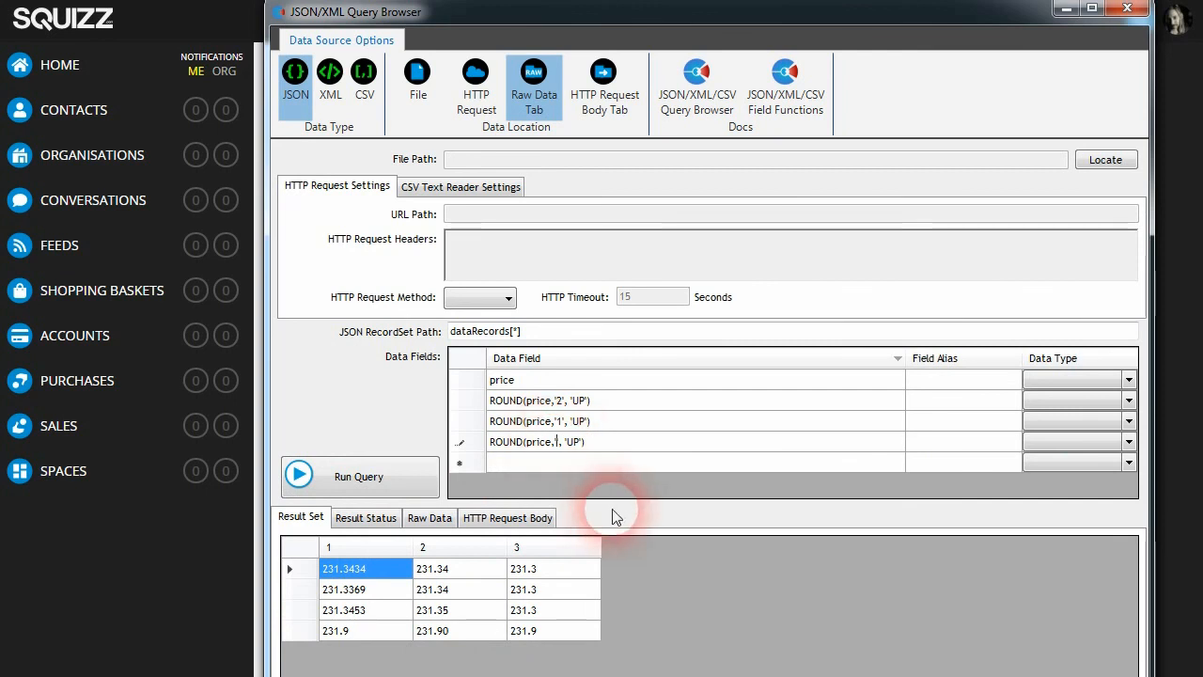
{"action": "type", "text": "0"}
{"action": "left_click", "coordinate": [395, 484]}
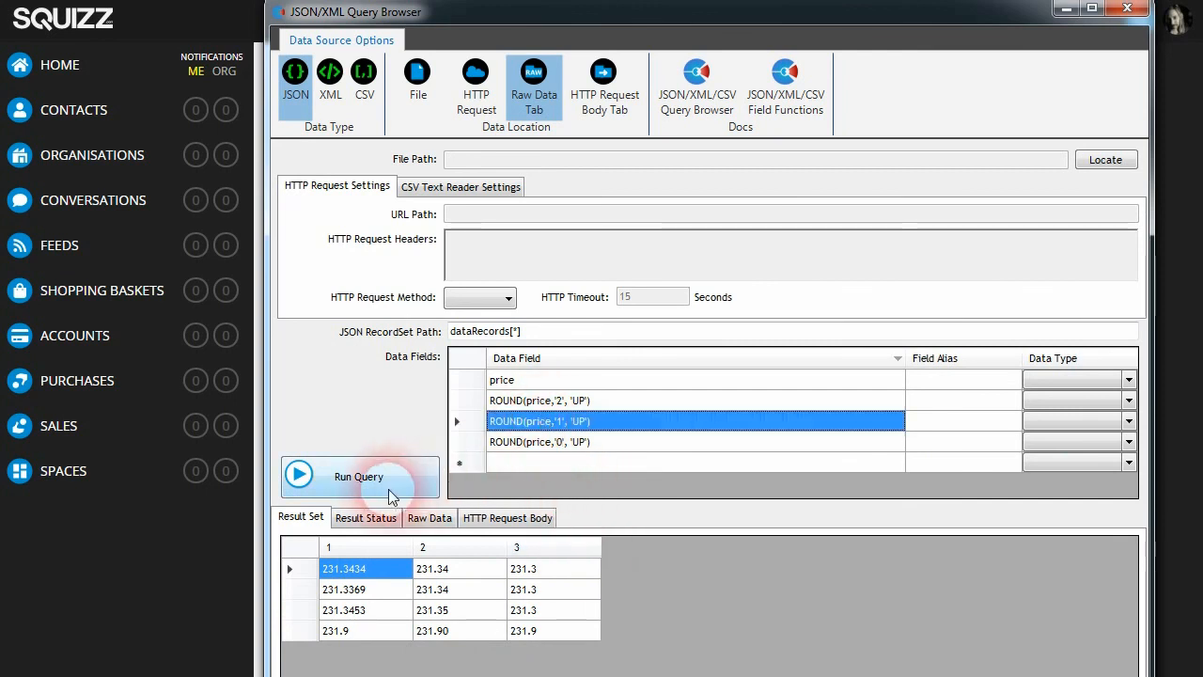
Select the UP argument in the two-place rounding field for replacement.
{"action": "left_click", "coordinate": [536, 400]}
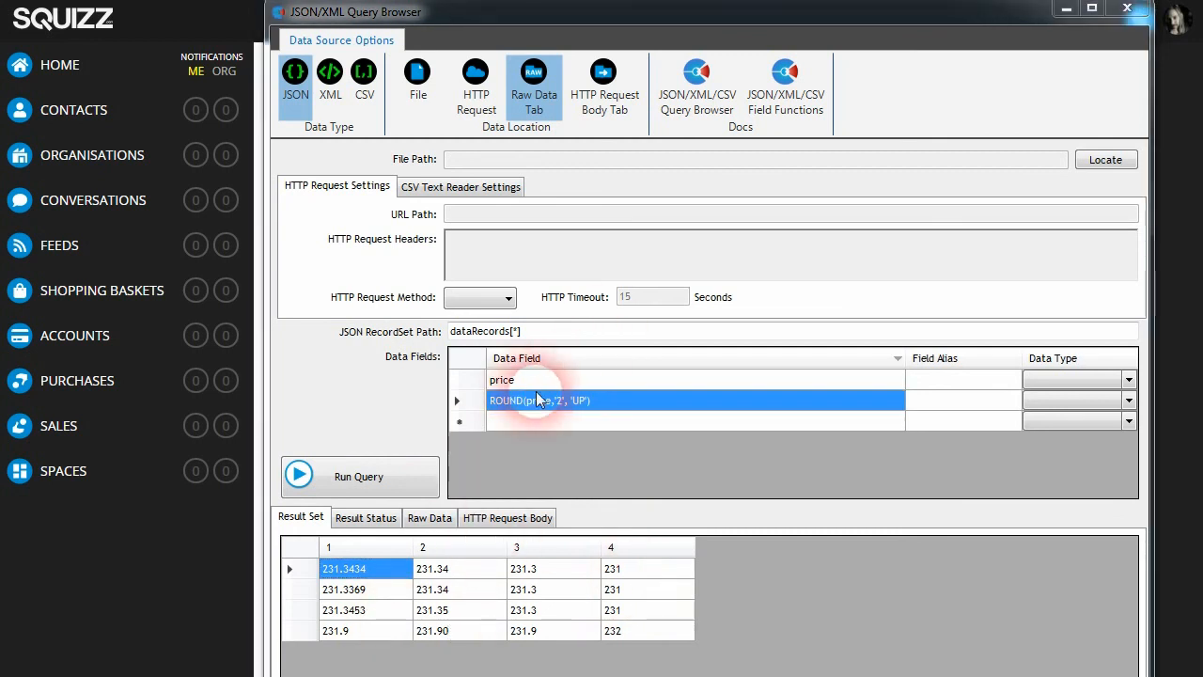
{"action": "left_click", "coordinate": [581, 400]}
{"action": "left_click", "coordinate": [580, 400]}
{"action": "key", "text": "shift+Left"}
{"action": "key", "text": "shift+Left"}
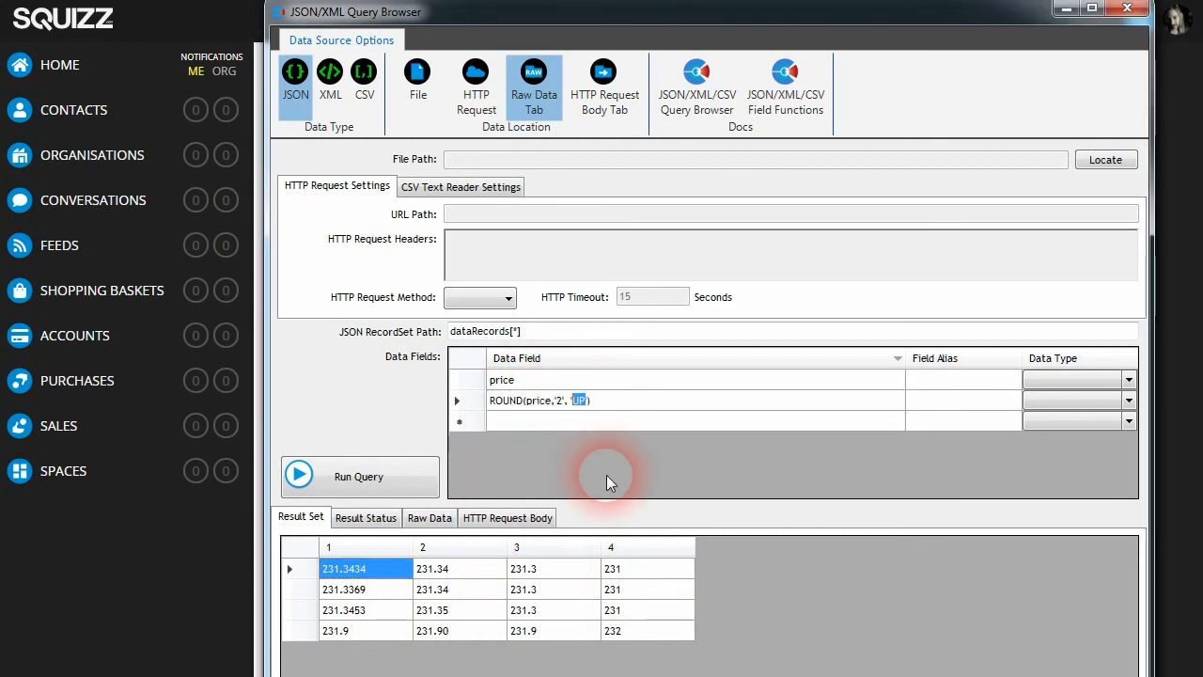
Switch the rounding method to DOWN, run the query, then remove the DOWN argument.
{"action": "type", "text": "DOWN"}
{"action": "left_click", "coordinate": [364, 485]}
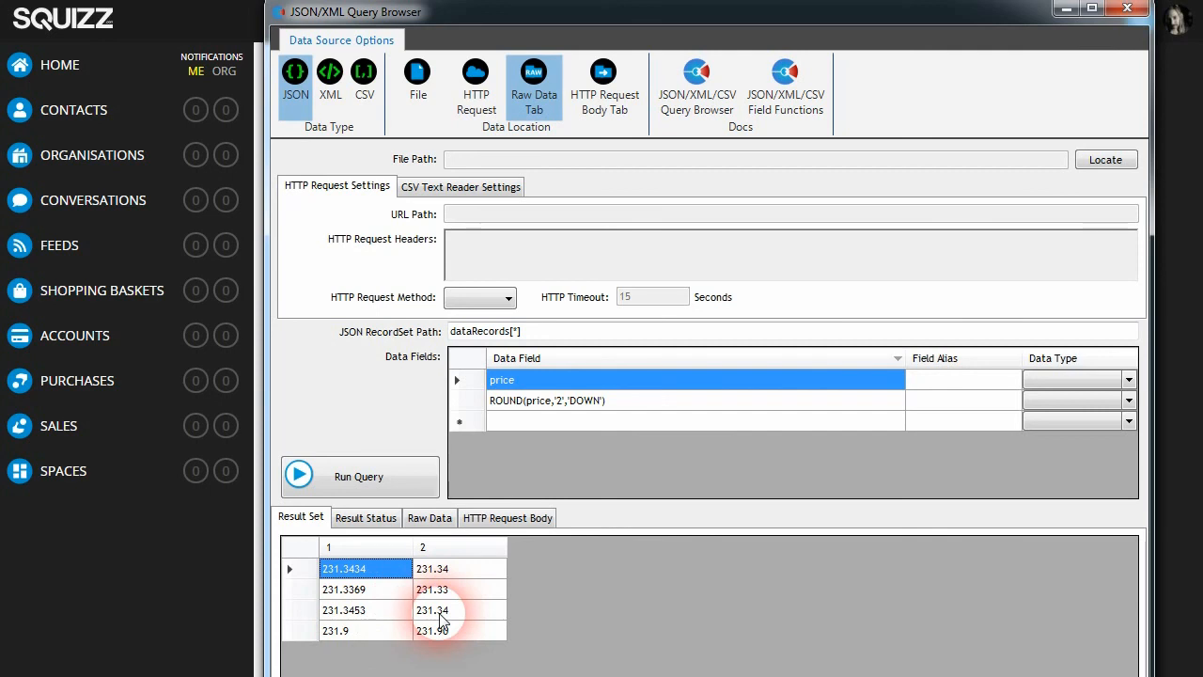
{"action": "left_click", "coordinate": [605, 408]}
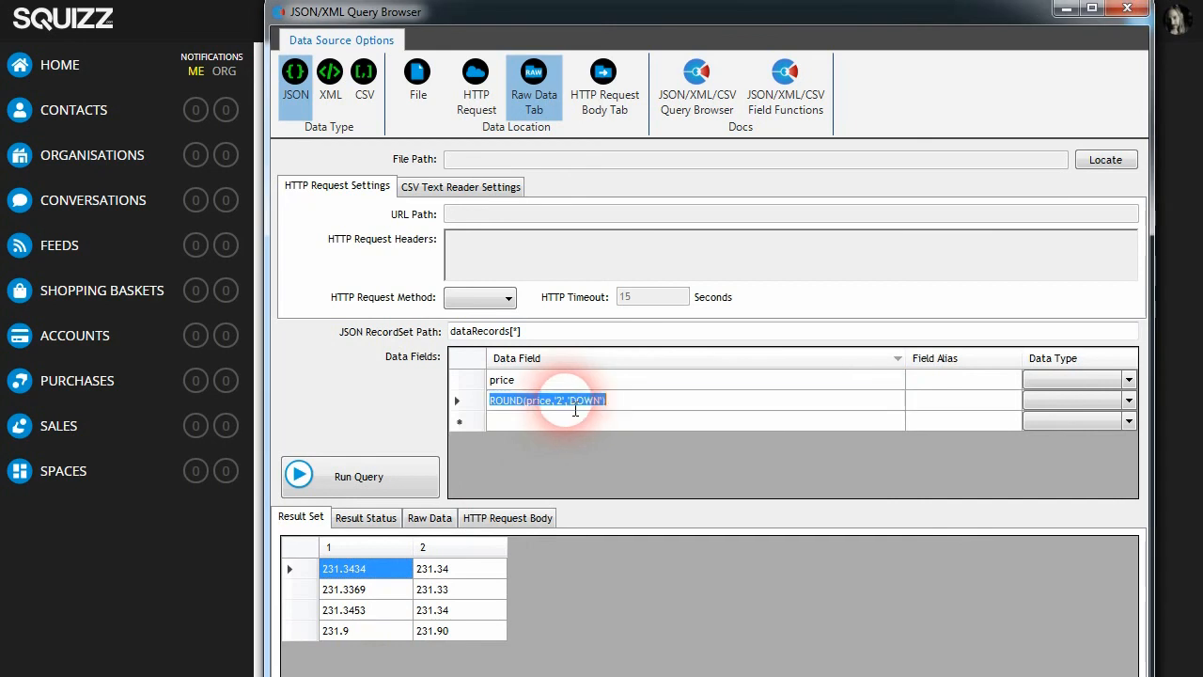
{"action": "key", "text": "End"}
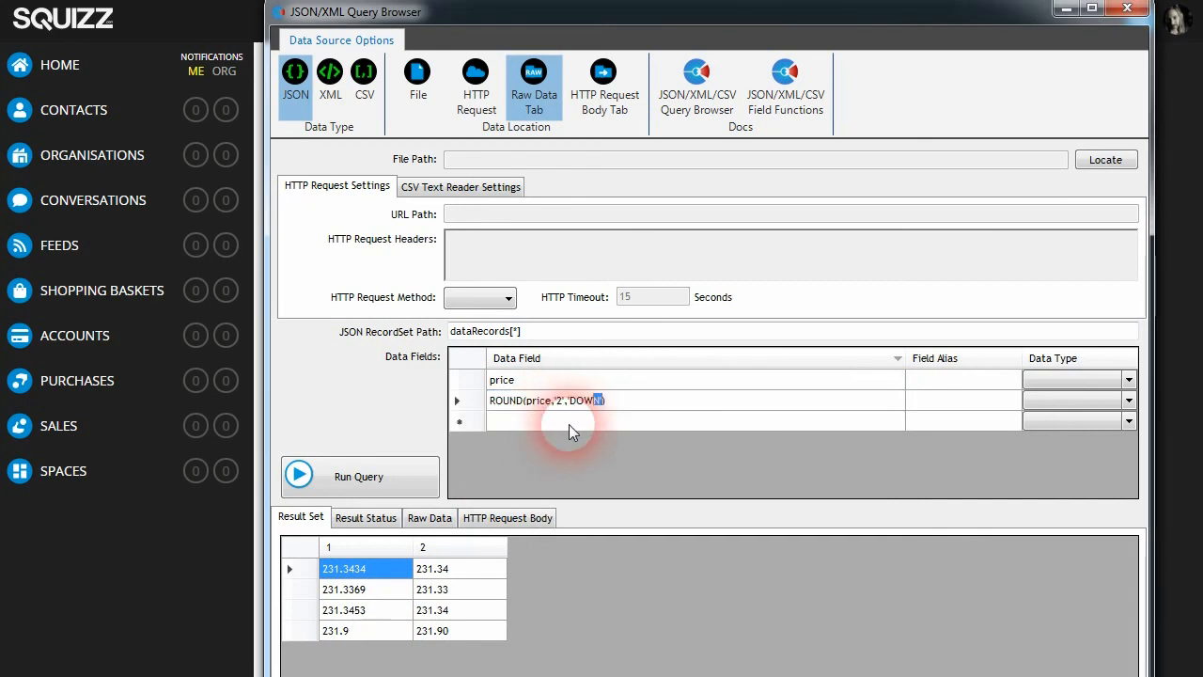
{"action": "key", "text": "BackSpace"}
{"action": "key", "text": "BackSpace"}
{"action": "key", "text": "F5"}
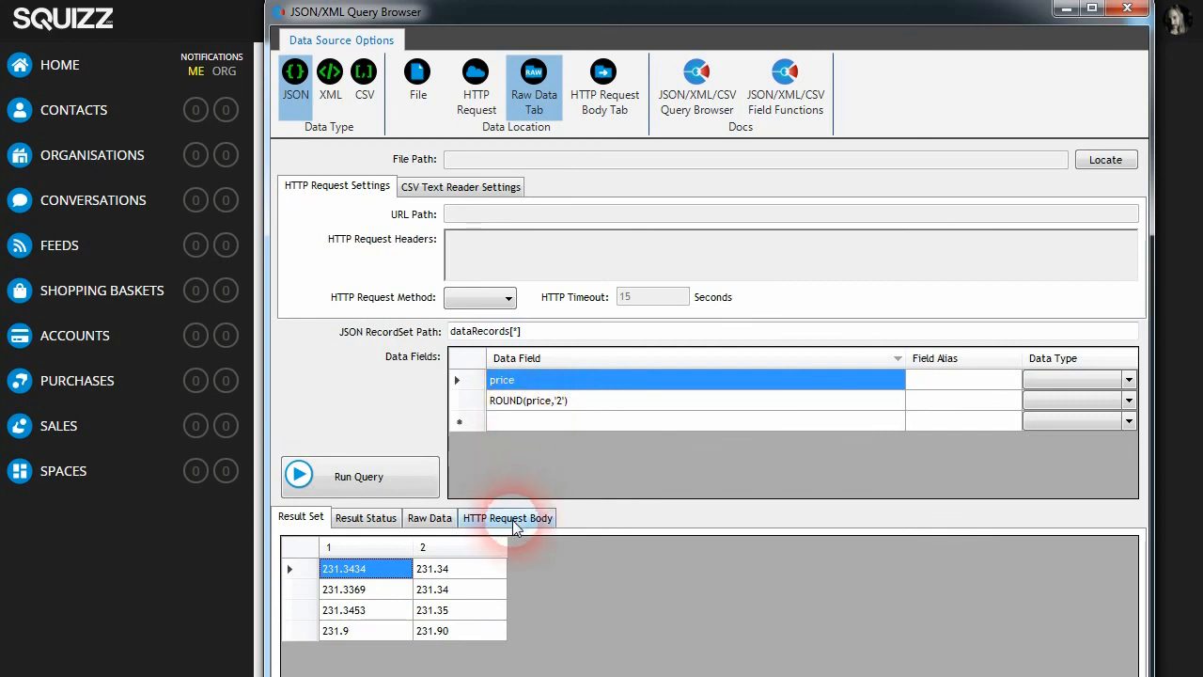
Remove the '2' argument so the field reads ROUND(price) and rerun.
{"action": "left_click", "coordinate": [551, 404]}
{"action": "left_click", "coordinate": [556, 401]}
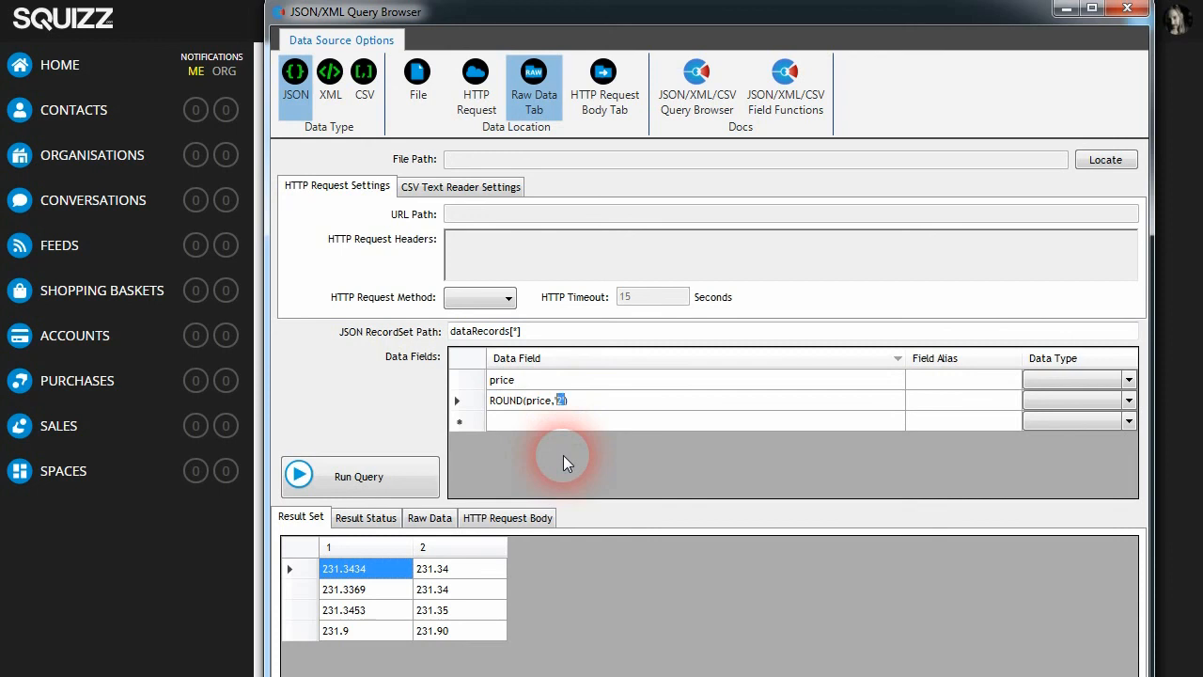
{"action": "key", "text": "BackSpace"}
{"action": "key", "text": "BackSpace"}
{"action": "key", "text": "BackSpace"}
{"action": "key", "text": "Delete"}
{"action": "key", "text": "F5"}
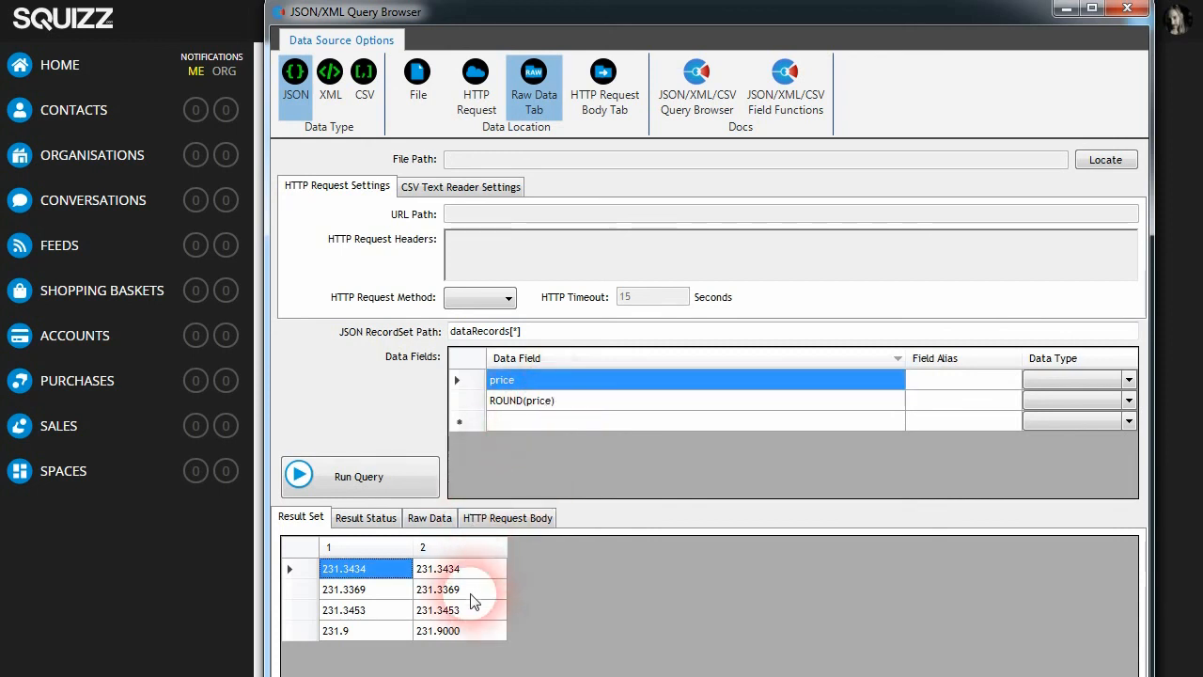
In the raw JSON, change the first price to the quoted invalid value "231a.3434".
{"action": "left_click", "coordinate": [429, 517]}
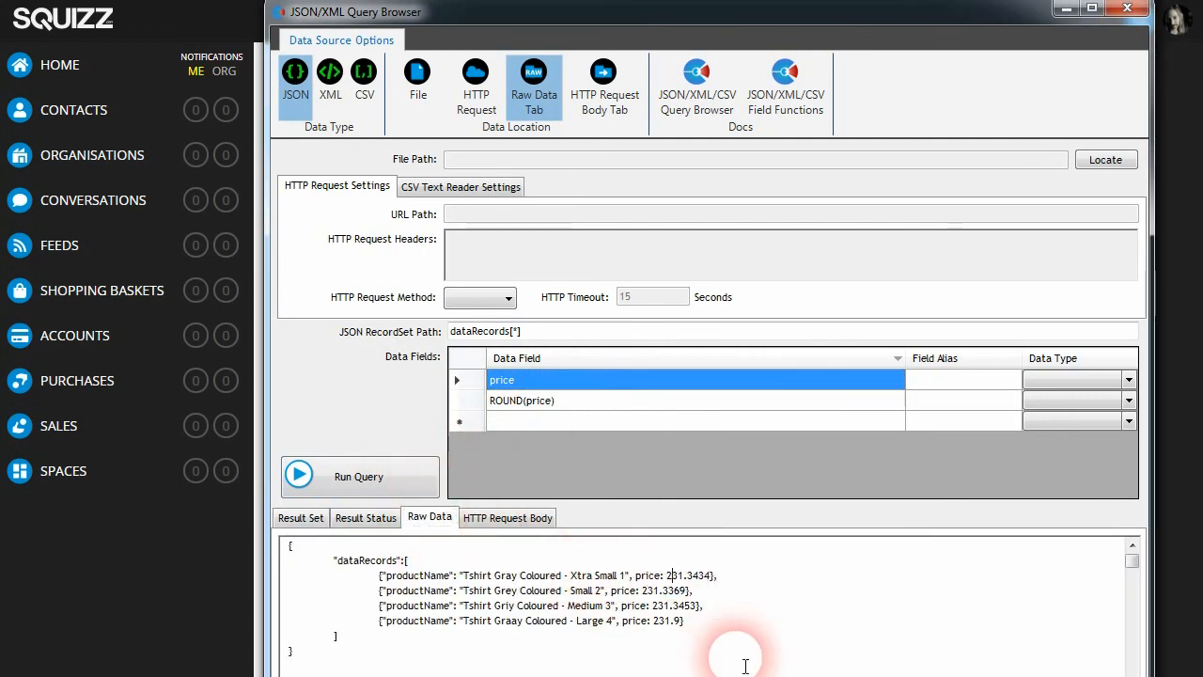
{"action": "key", "text": "shift+End"}
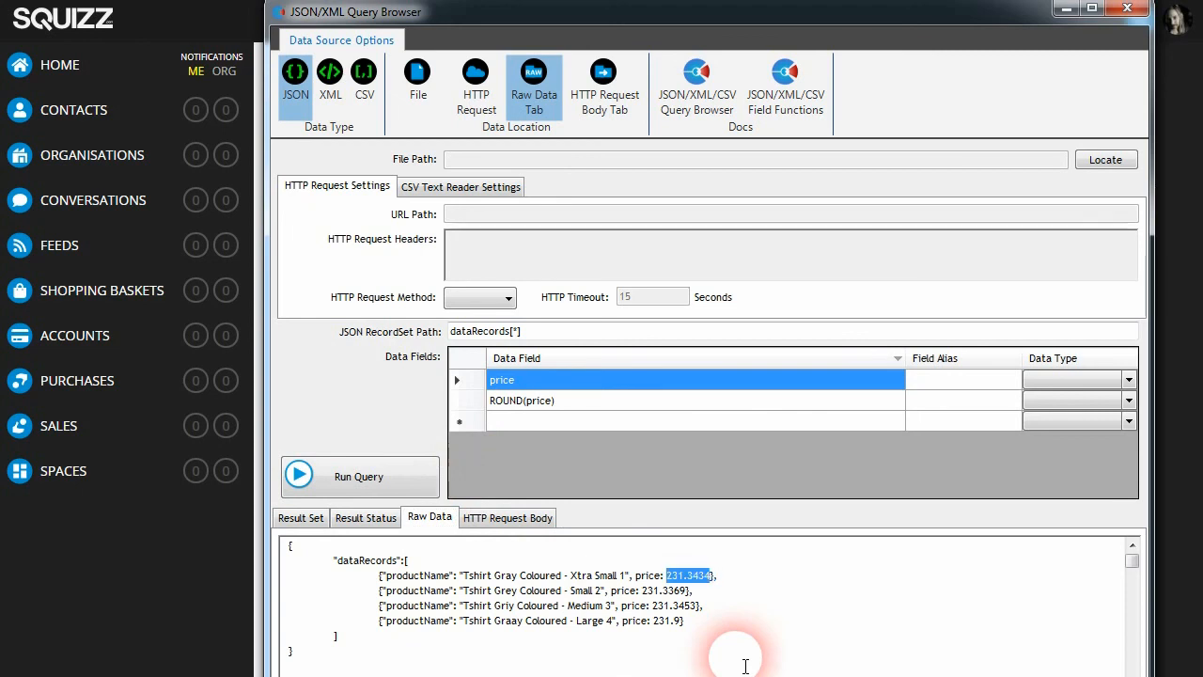
{"action": "key", "text": "shift+Left"}
{"action": "key", "text": "Left"}
{"action": "key", "text": "Left"}
{"action": "key", "text": "Left"}
{"action": "key", "text": "Left"}
{"action": "key", "text": "Left"}
{"action": "type", "text": "a"}
{"action": "key", "text": "Left"}
{"action": "key", "text": "Left"}
{"action": "key", "text": "Left"}
{"action": "key", "text": "Left"}
{"action": "type", "text": "\""}
{"action": "key", "text": "End"}
{"action": "key", "text": "Left"}
{"action": "key", "text": "Left"}
{"action": "type", "text": "\""}
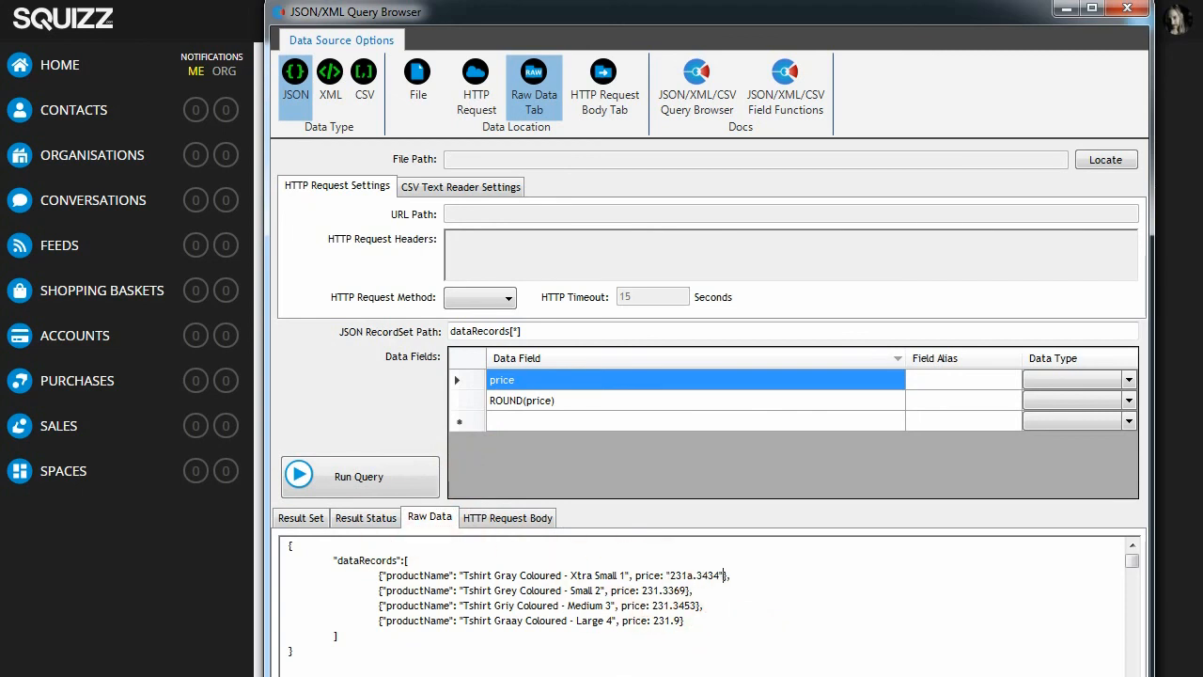
{"action": "left_click", "coordinate": [647, 575]}
Run the query, confirm that row returns 0.0000, and select the ROUND(price) field.
{"action": "left_click", "coordinate": [358, 481]}
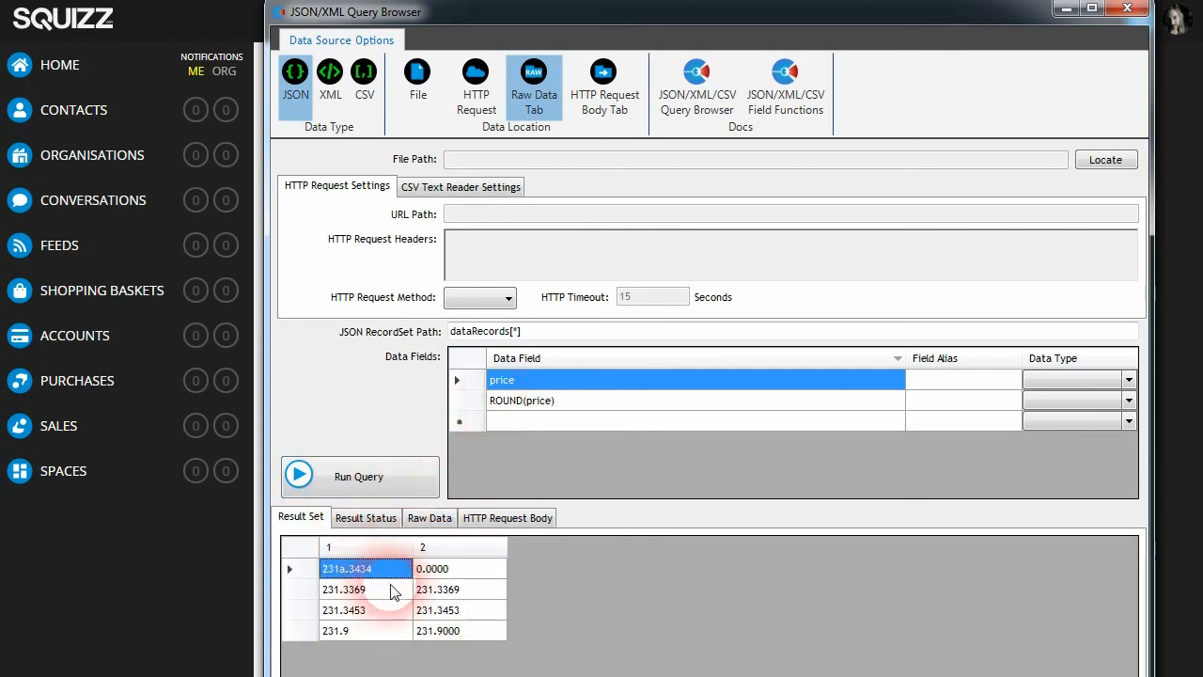
{"action": "left_click", "coordinate": [432, 575]}
{"action": "left_click", "coordinate": [437, 575]}
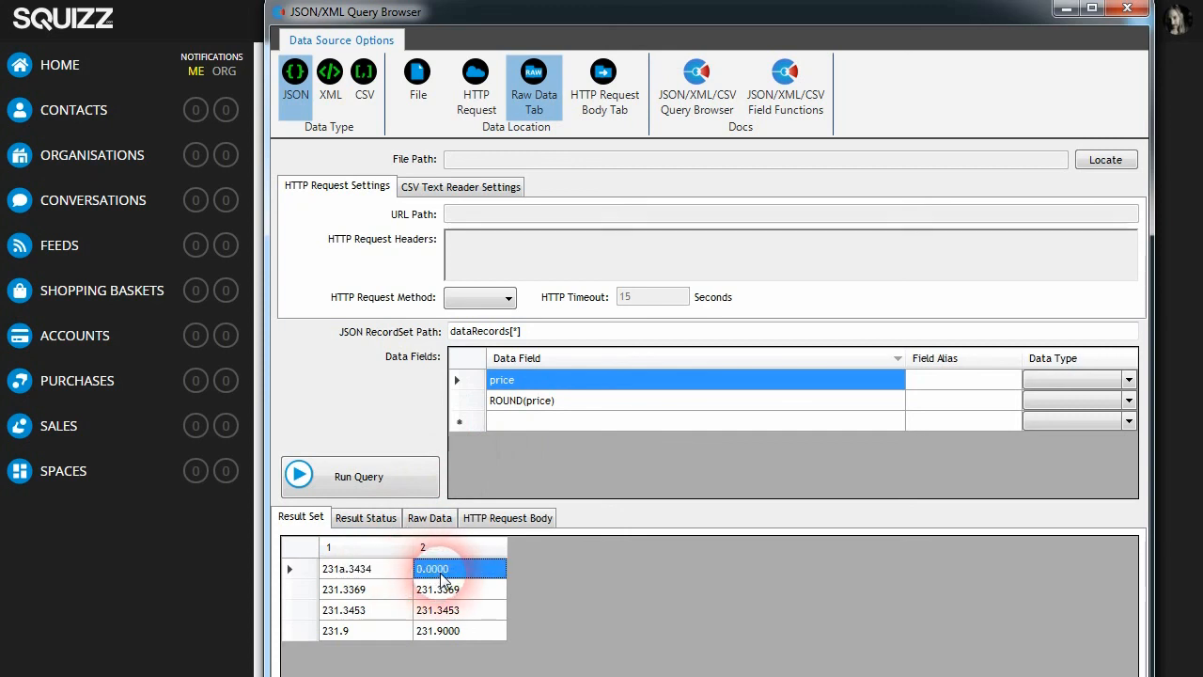
{"action": "left_click", "coordinate": [436, 568]}
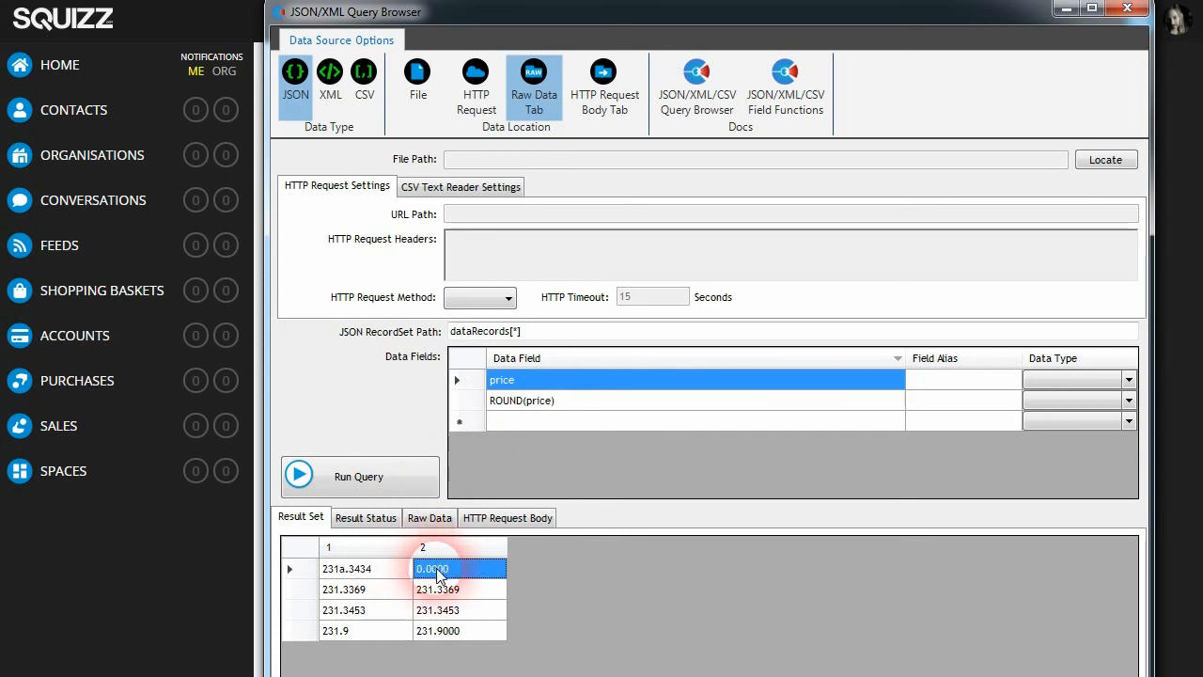
{"action": "left_click", "coordinate": [348, 571]}
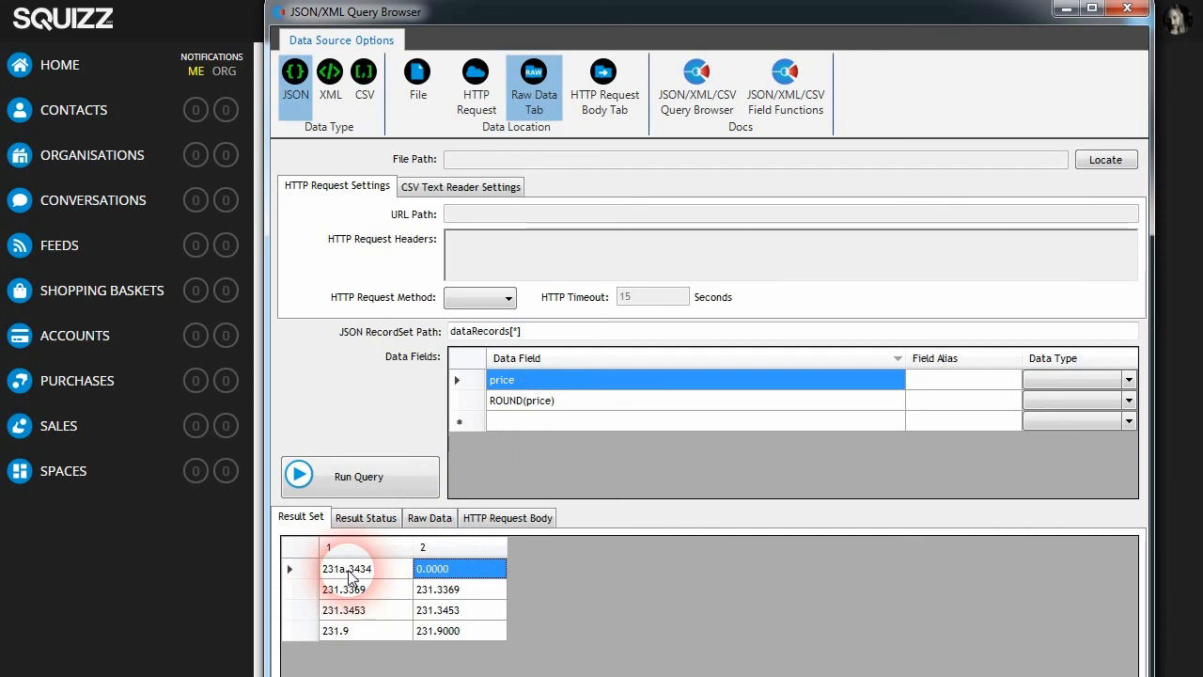
{"action": "left_click", "coordinate": [524, 412]}
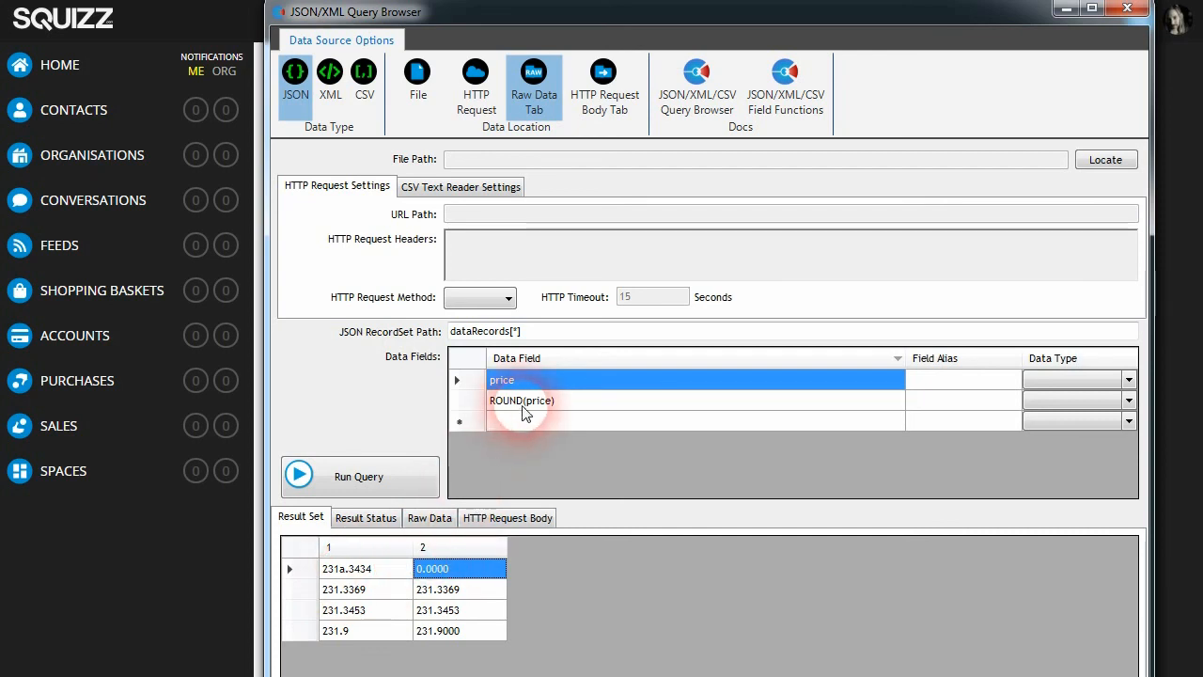
{"action": "left_click", "coordinate": [538, 402]}
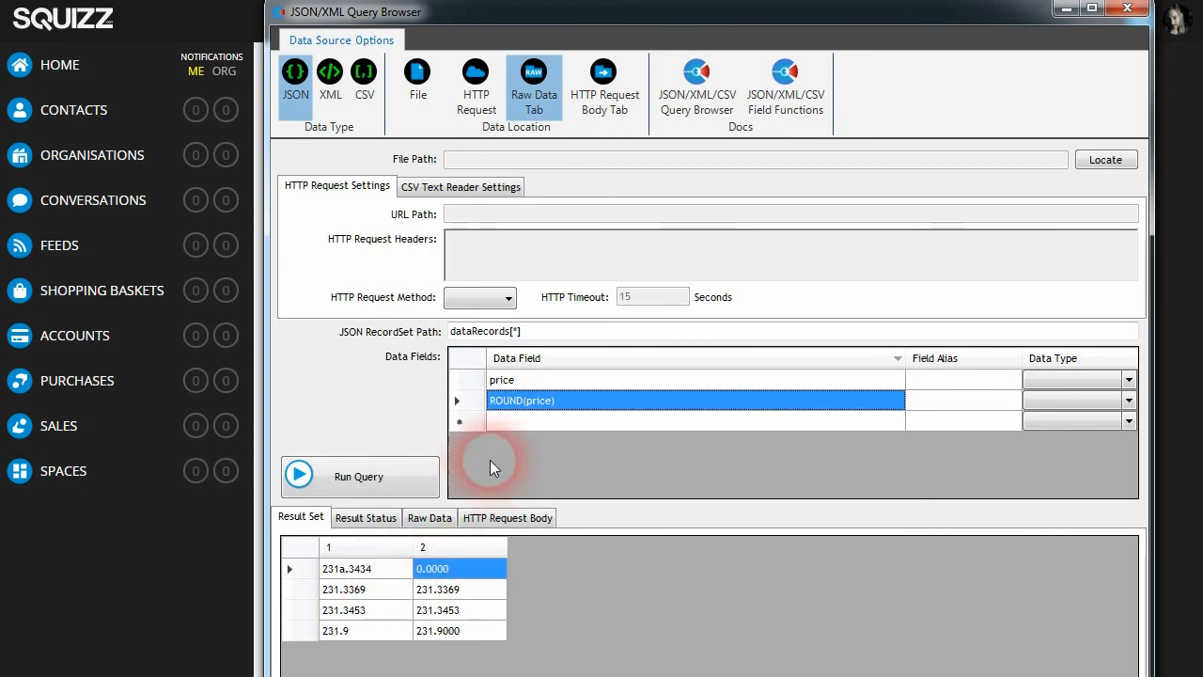
Change the field to ROUND(ROUND(price),'2'), run it, and show the raw JSON data.
{"action": "left_click", "coordinate": [490, 401]}
{"action": "type", "text": "ROUND("}
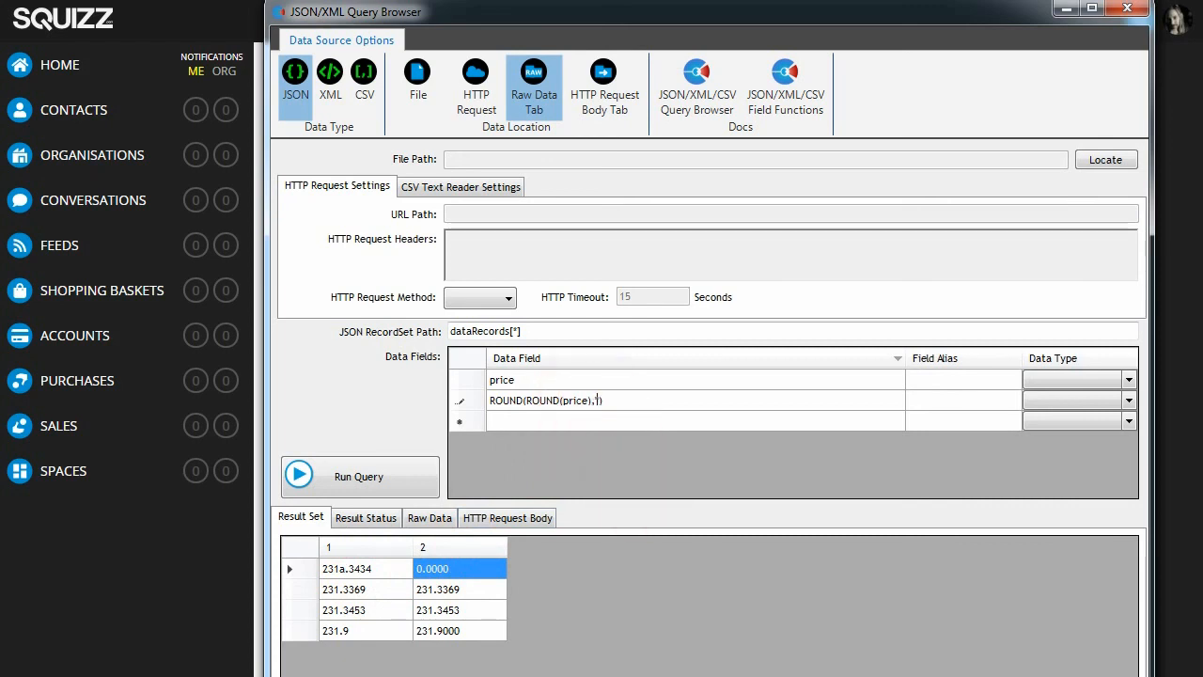
{"action": "left_click", "coordinate": [607, 380]}
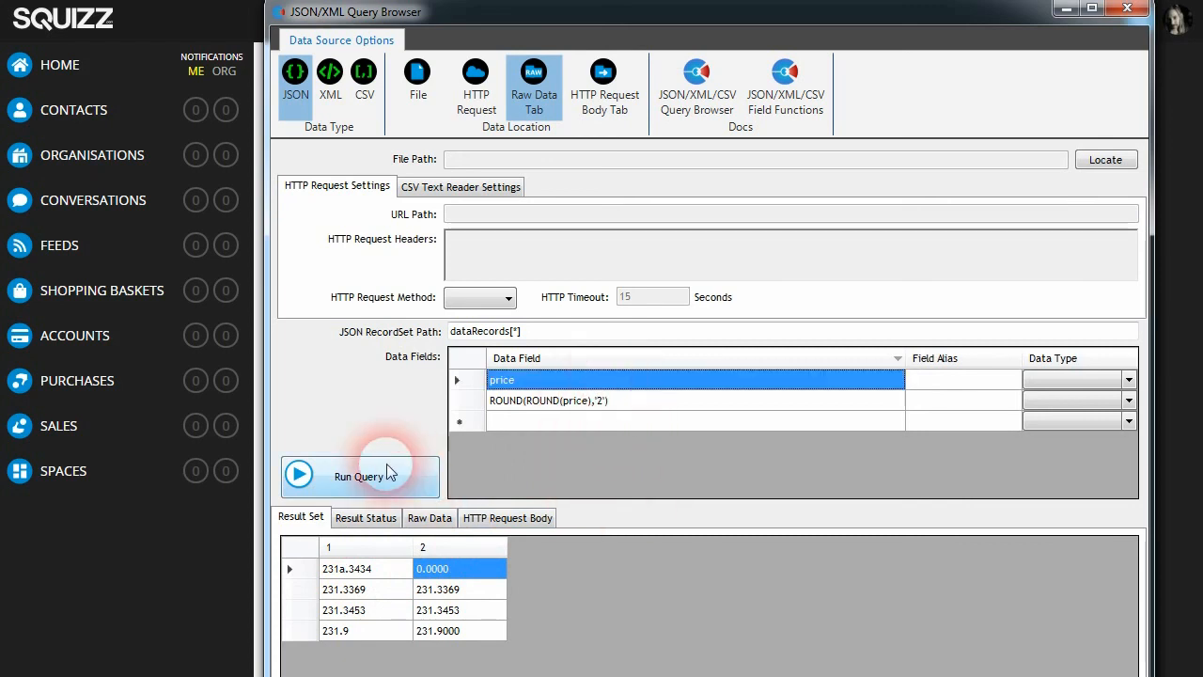
{"action": "left_click", "coordinate": [320, 474]}
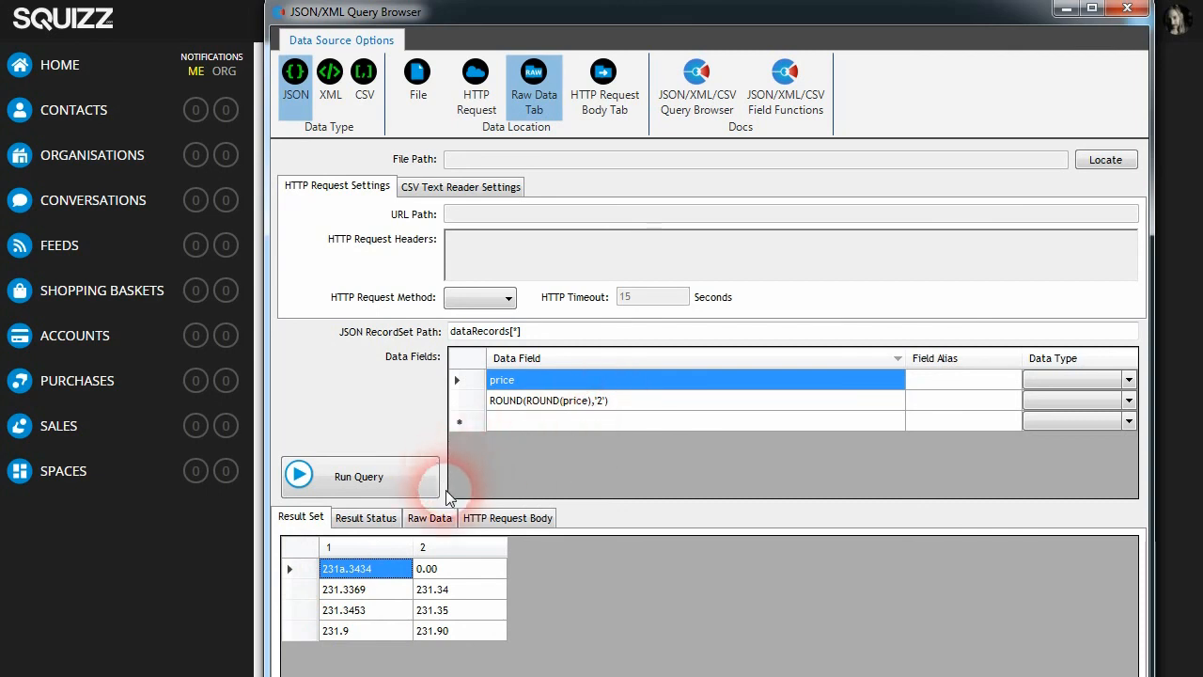
{"action": "left_click", "coordinate": [430, 517]}
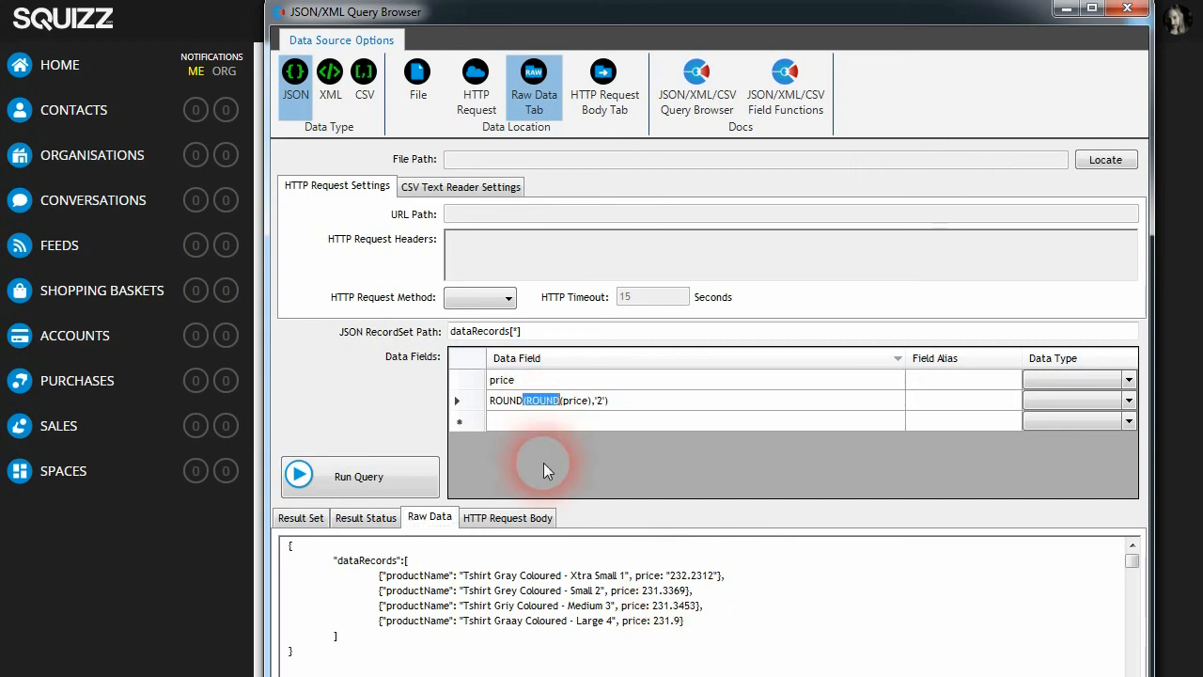
Change the field formula to ROUND(CALC(price,'/33.33'),'2').
{"action": "key", "text": "Right"}
{"action": "key", "text": "shift+Left"}
{"action": "key", "text": "shift+Left"}
{"action": "key", "text": "shift+Left"}
{"action": "key", "text": "shift+Left"}
{"action": "key", "text": "shift+Left"}
{"action": "type", "text": "CALC("}
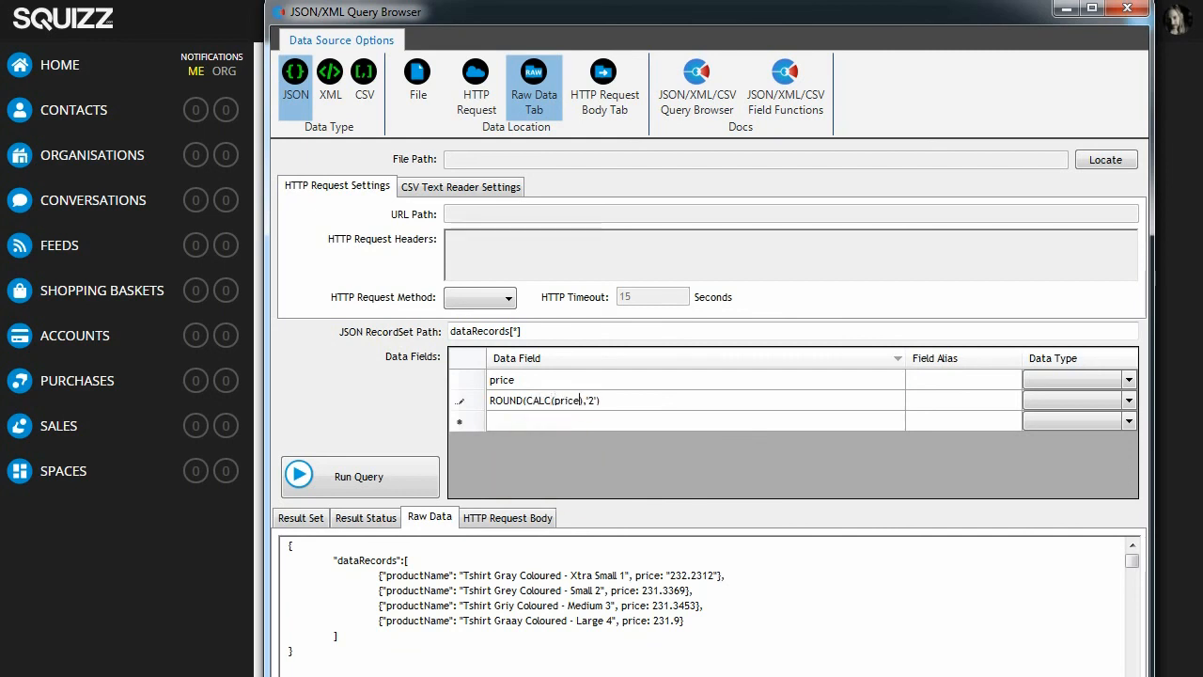
{"action": "key", "text": "Tab"}
{"action": "type", "text": ",'/33.33'"}
{"action": "left_click", "coordinate": [602, 405]}
Run the query and compare the 6.97 rounded result with the unrounded CALC(price,'/33.33') value.
{"action": "left_click", "coordinate": [611, 553]}
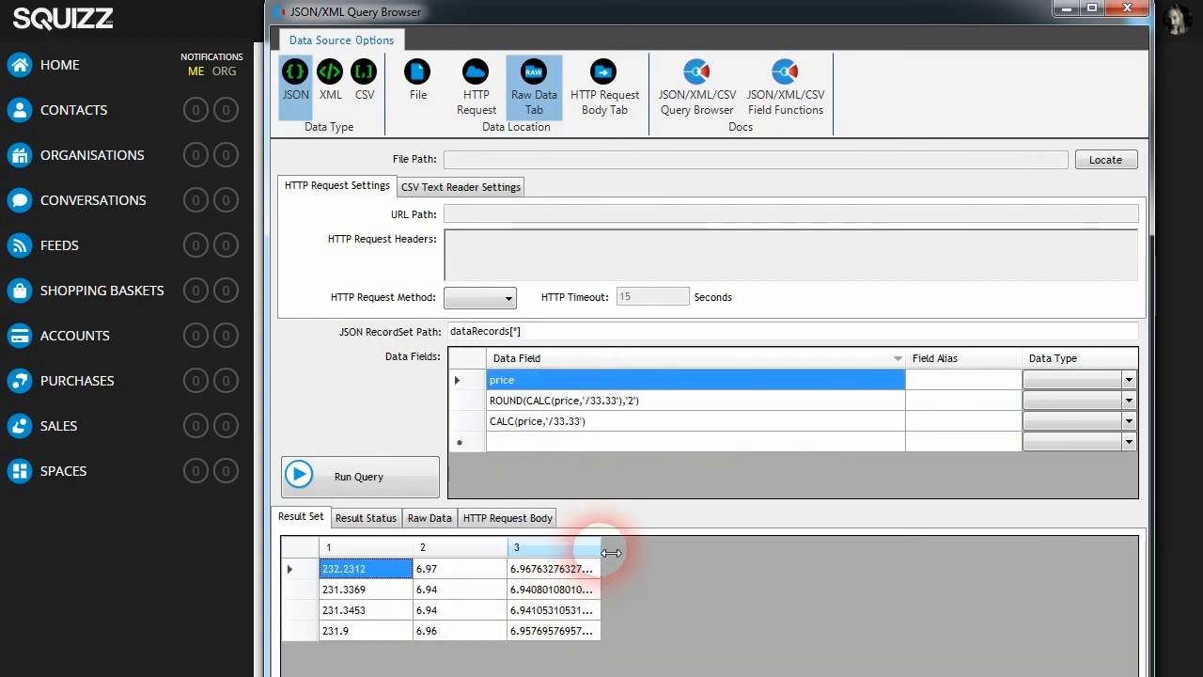
{"action": "double_click", "coordinate": [611, 553]}
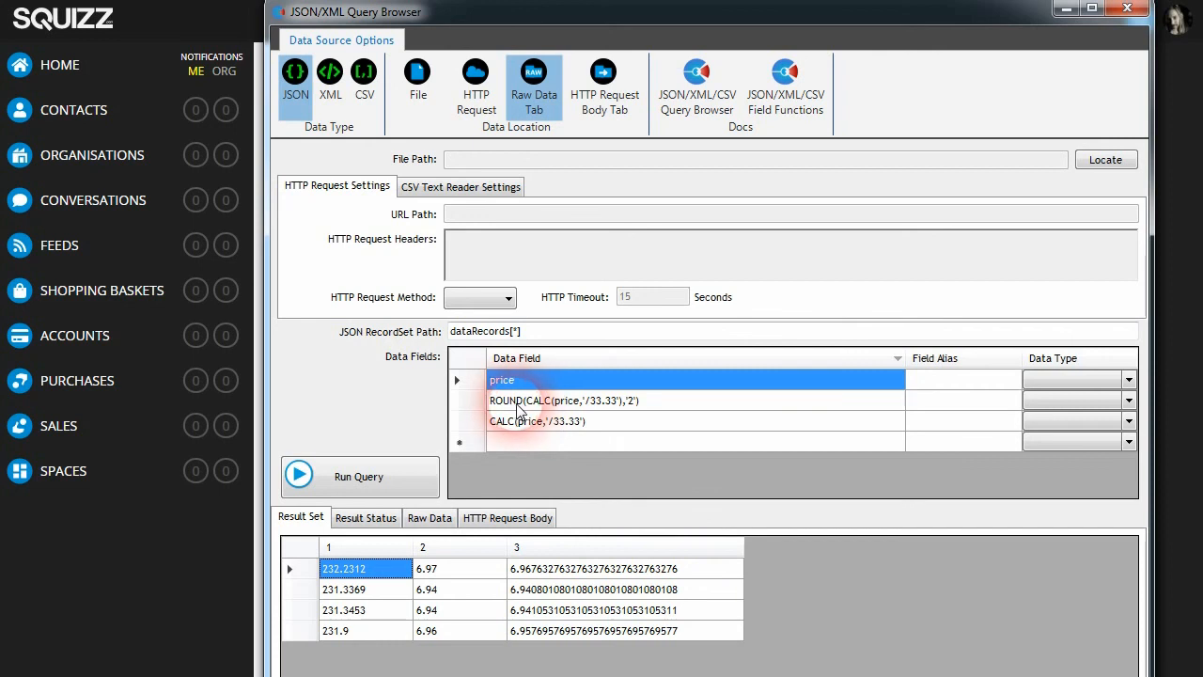
{"action": "double_click", "coordinate": [451, 574]}
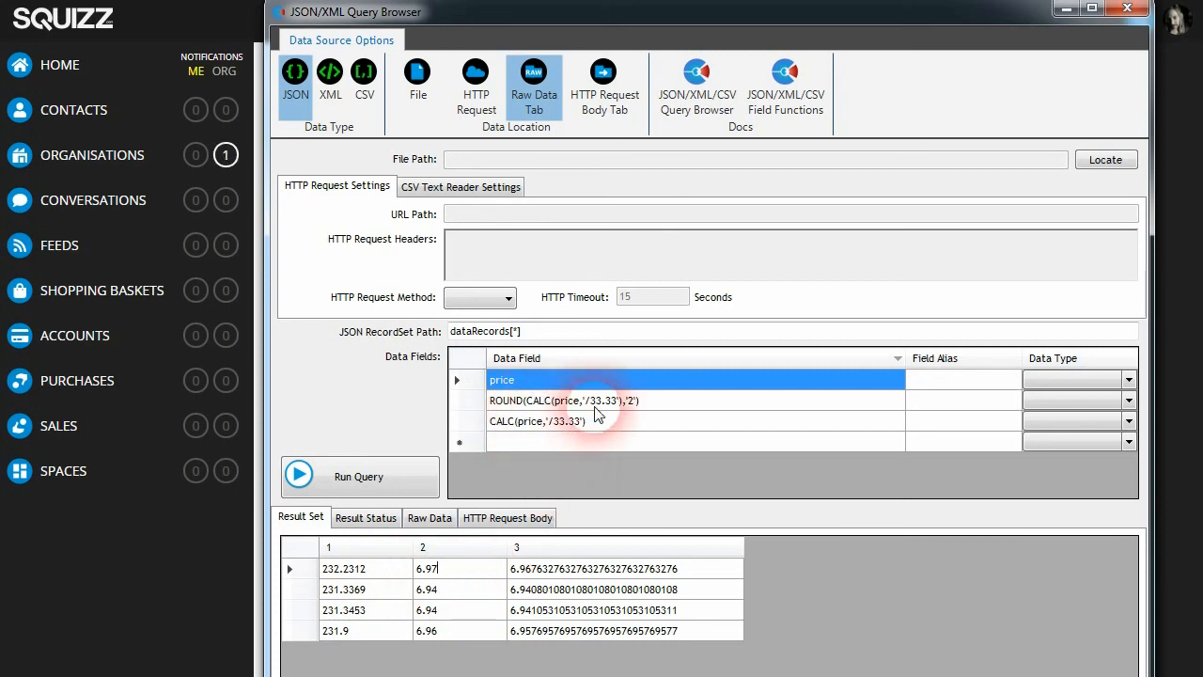
{"action": "left_click", "coordinate": [658, 405]}
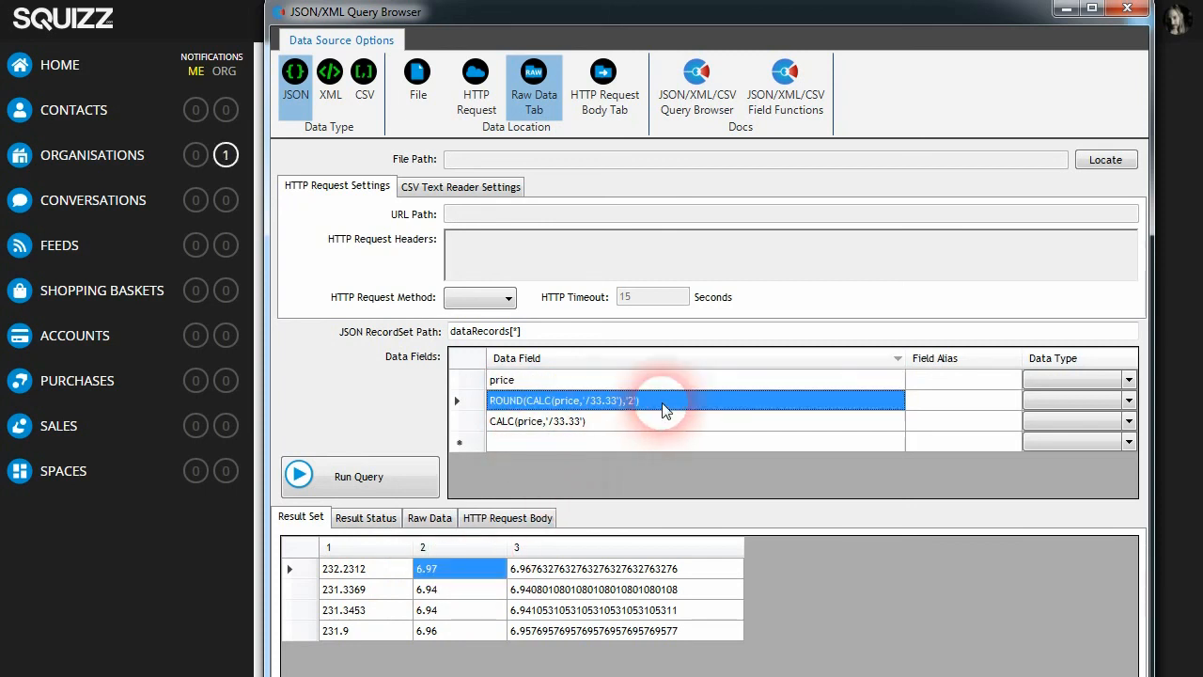
{"action": "left_click", "coordinate": [575, 419]}
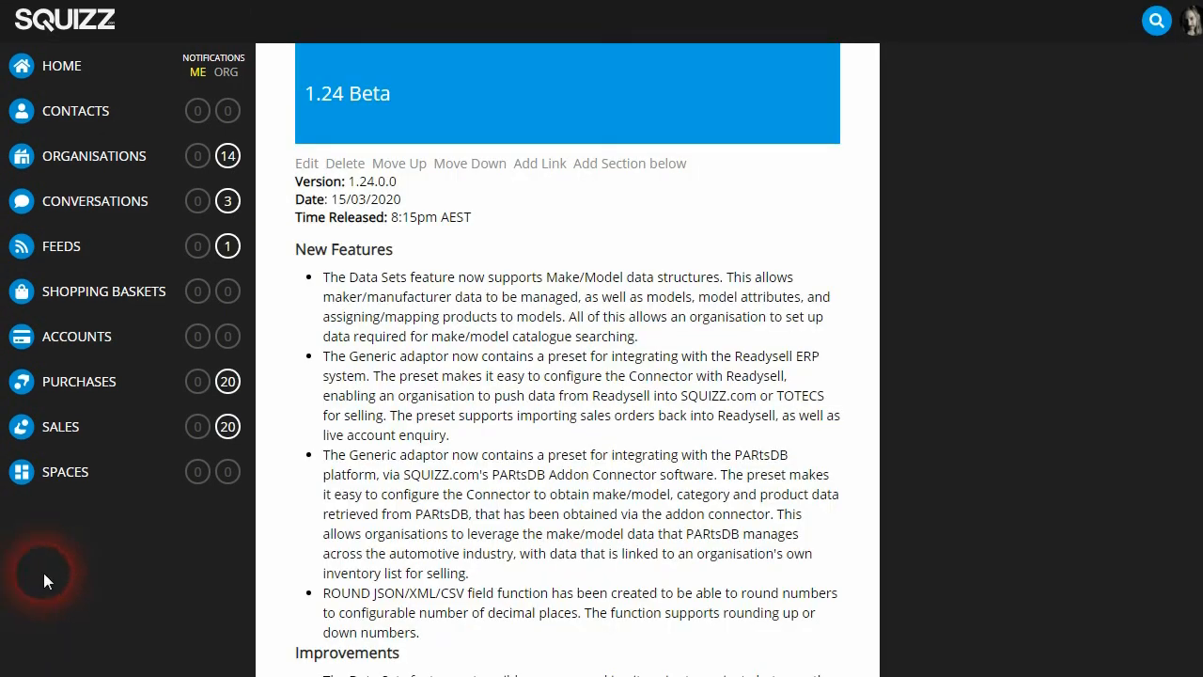
Close the release notes and open the Feeds tab of the SQUIZZ.com organisation profile.
{"action": "left_click", "coordinate": [151, 137]}
{"action": "left_click", "coordinate": [1139, 139]}
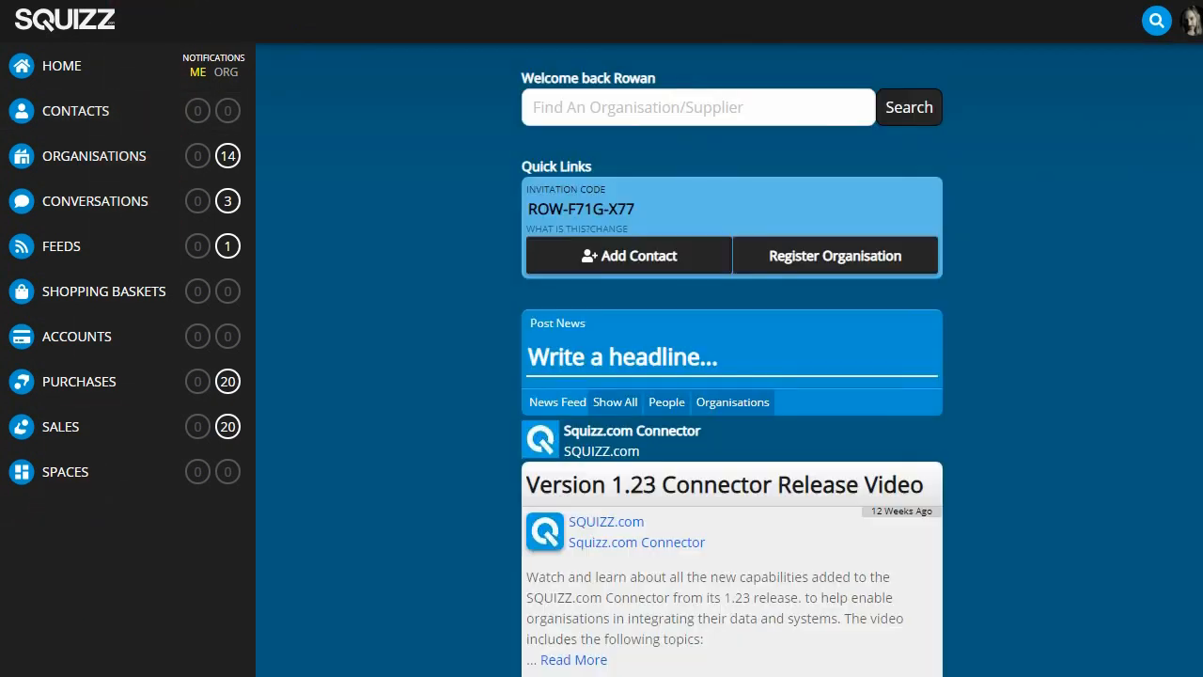
{"action": "left_click_drag", "start_coordinate": [1202, 80], "coordinate": [1202, 654]}
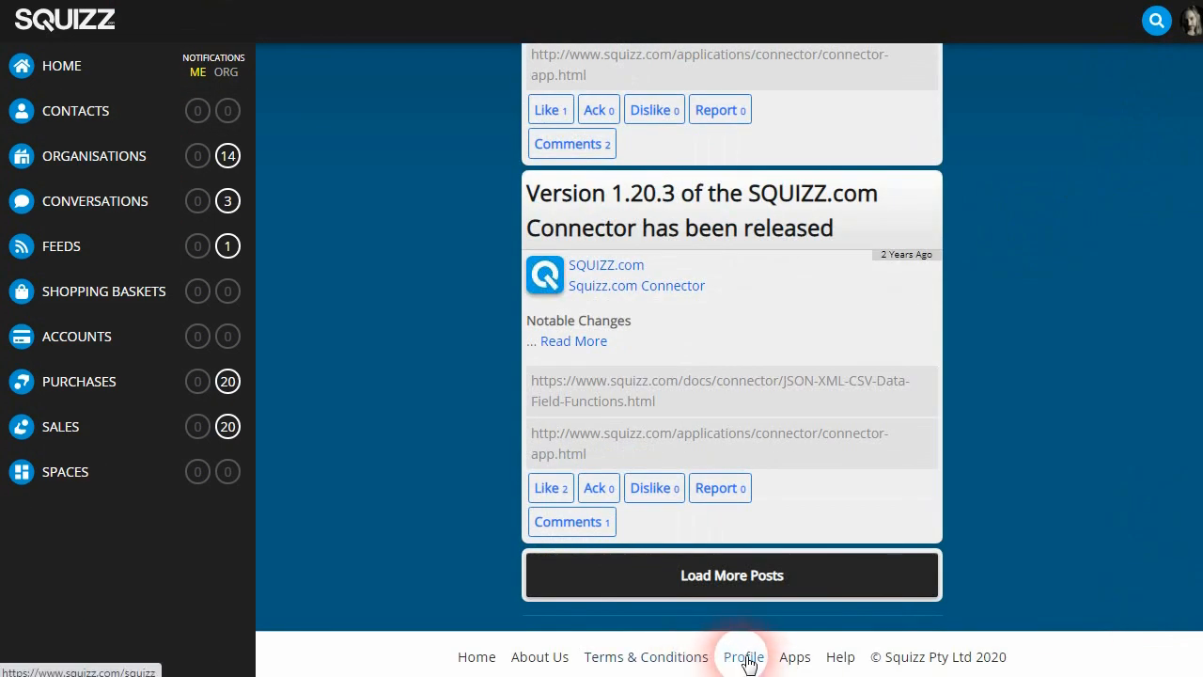
{"action": "left_click", "coordinate": [750, 660]}
{"action": "left_click", "coordinate": [566, 349]}
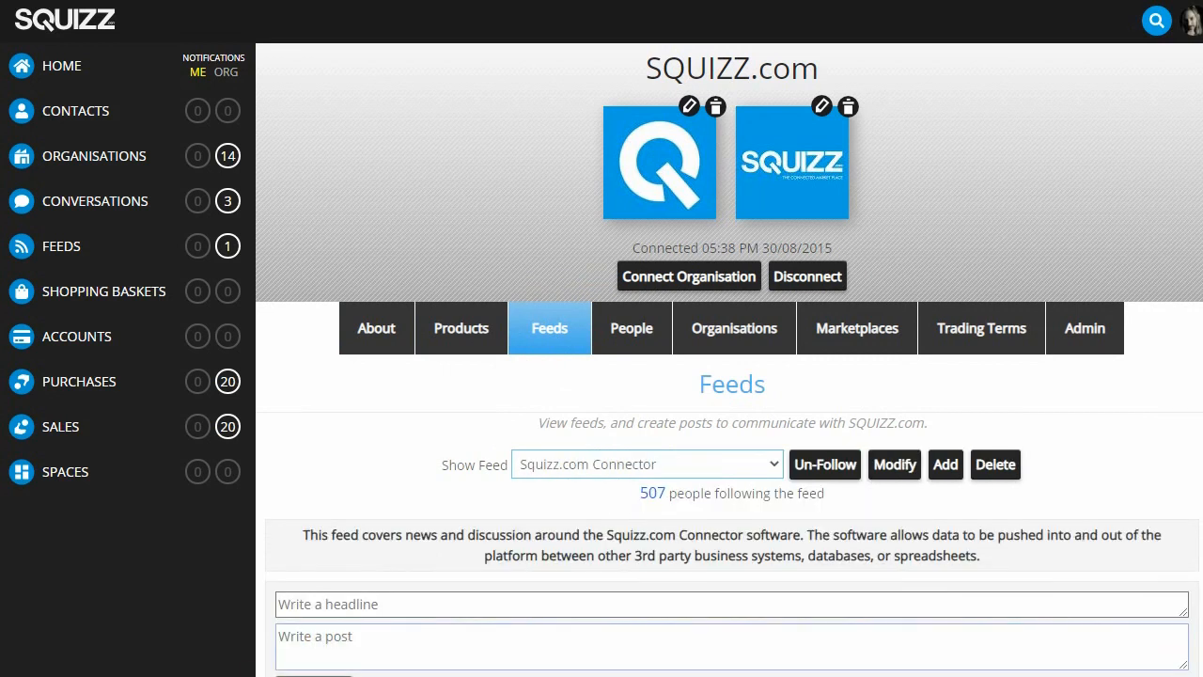
{"action": "left_click", "coordinate": [487, 611]}
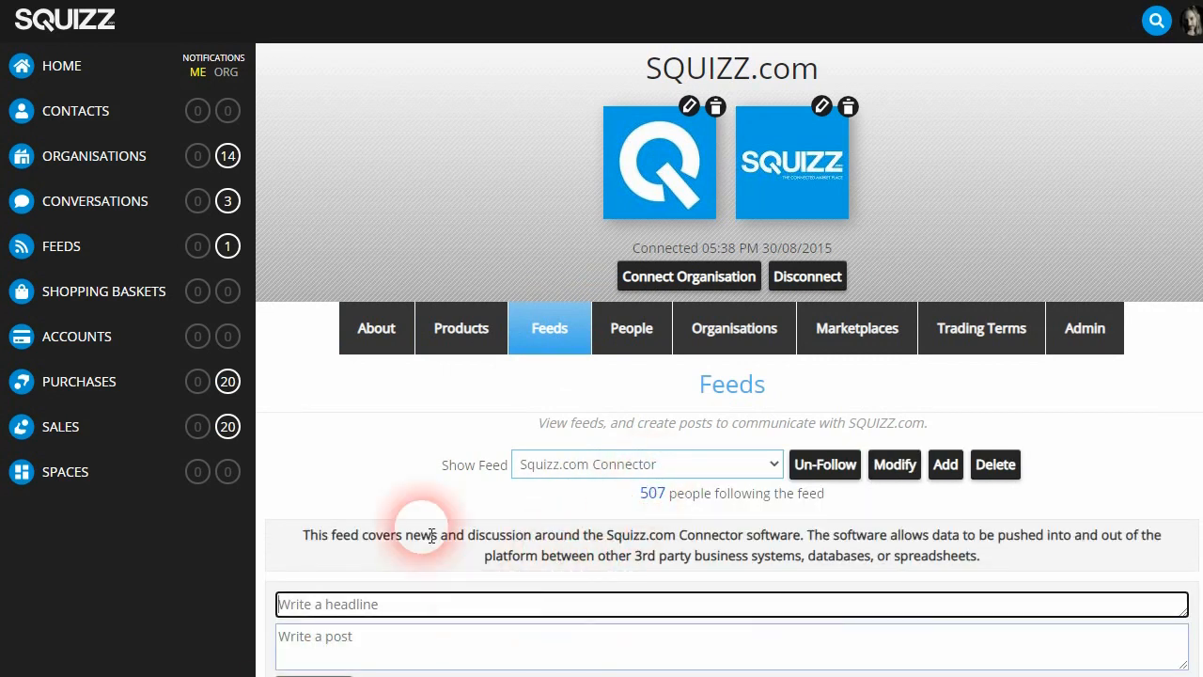